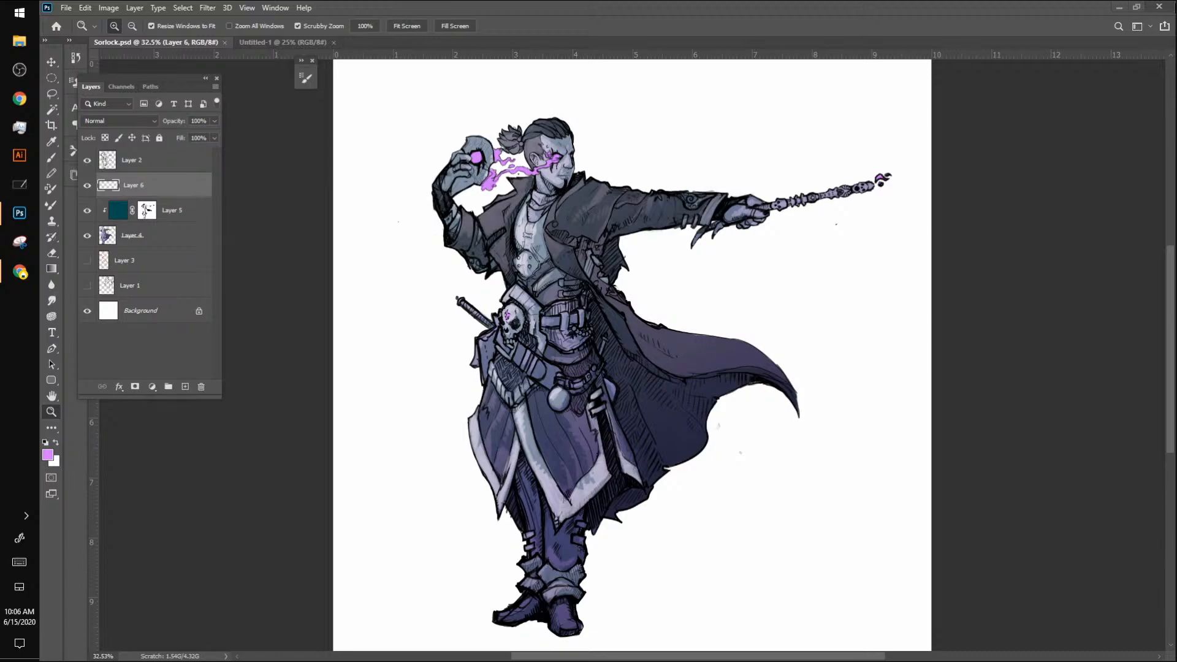
Step: Switch to the blank Untitled-1 document and add a new layer above its background
left_click(297, 41)
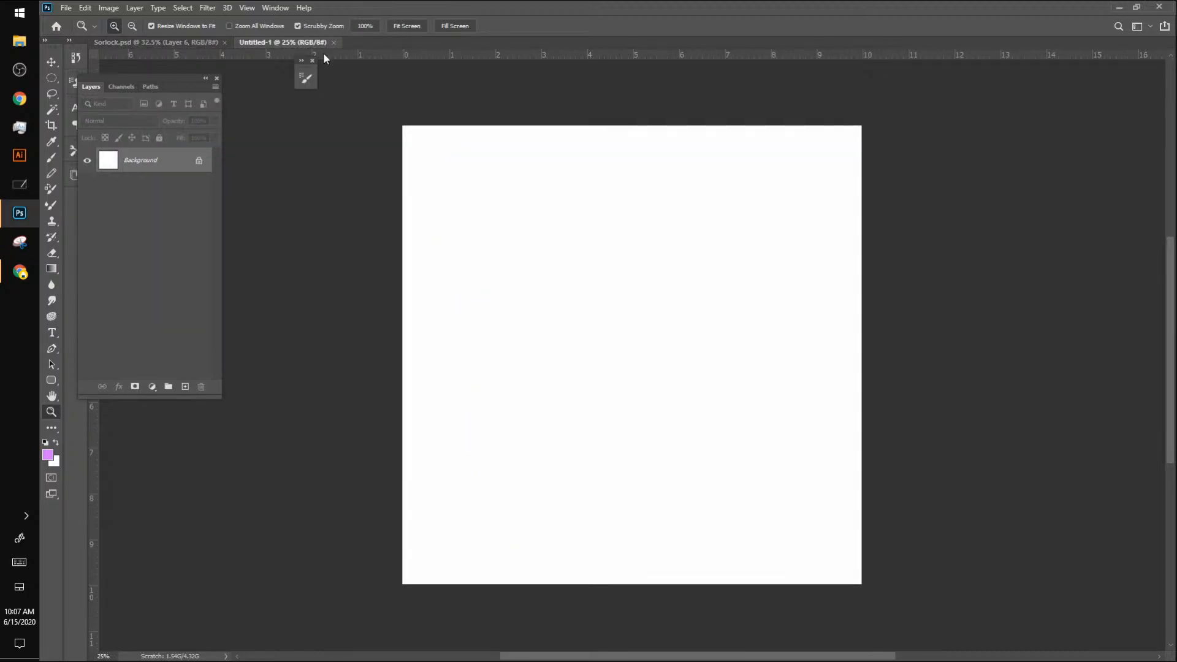
left_click(184, 387)
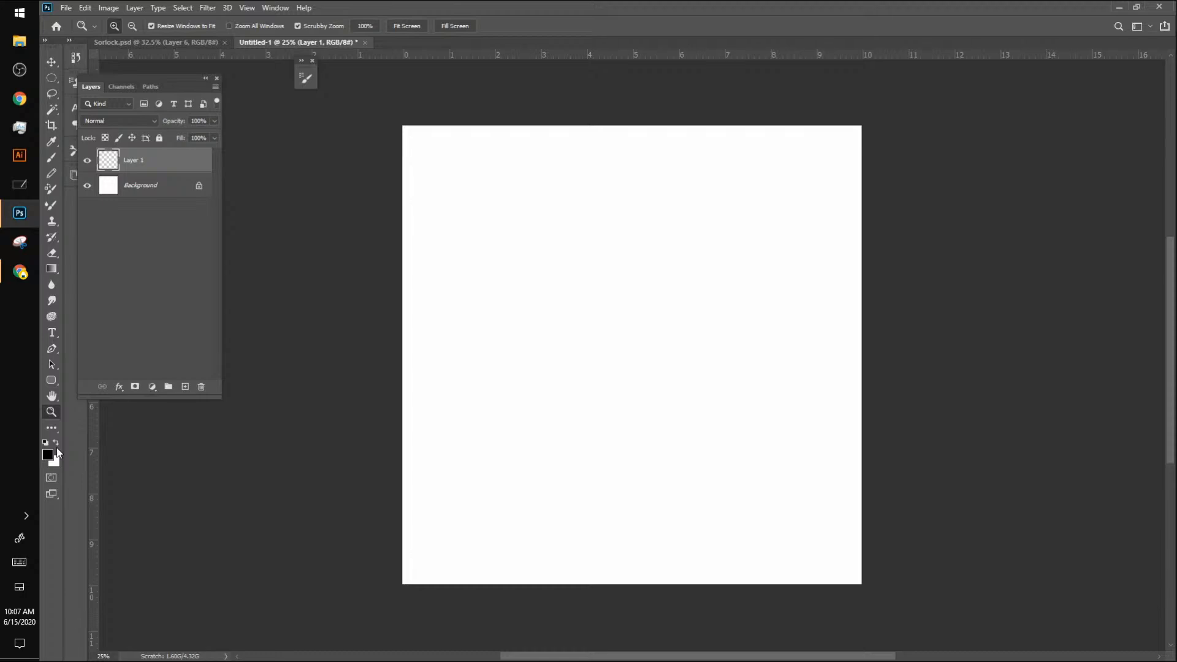
left_click(160, 44)
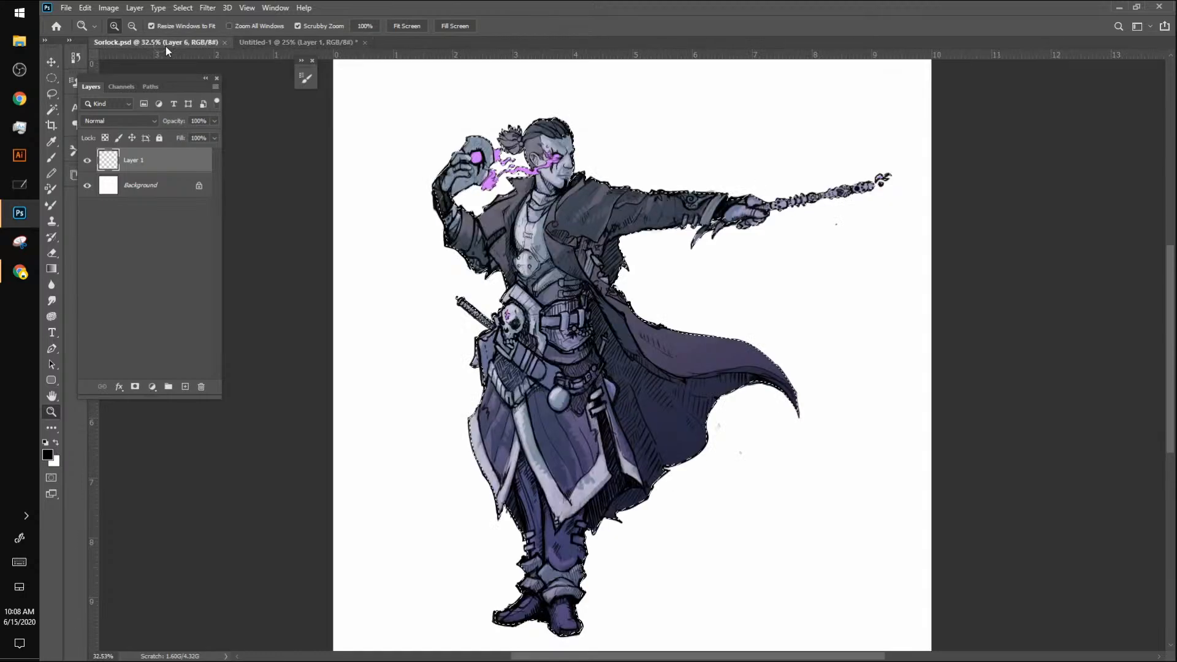
left_click(294, 41)
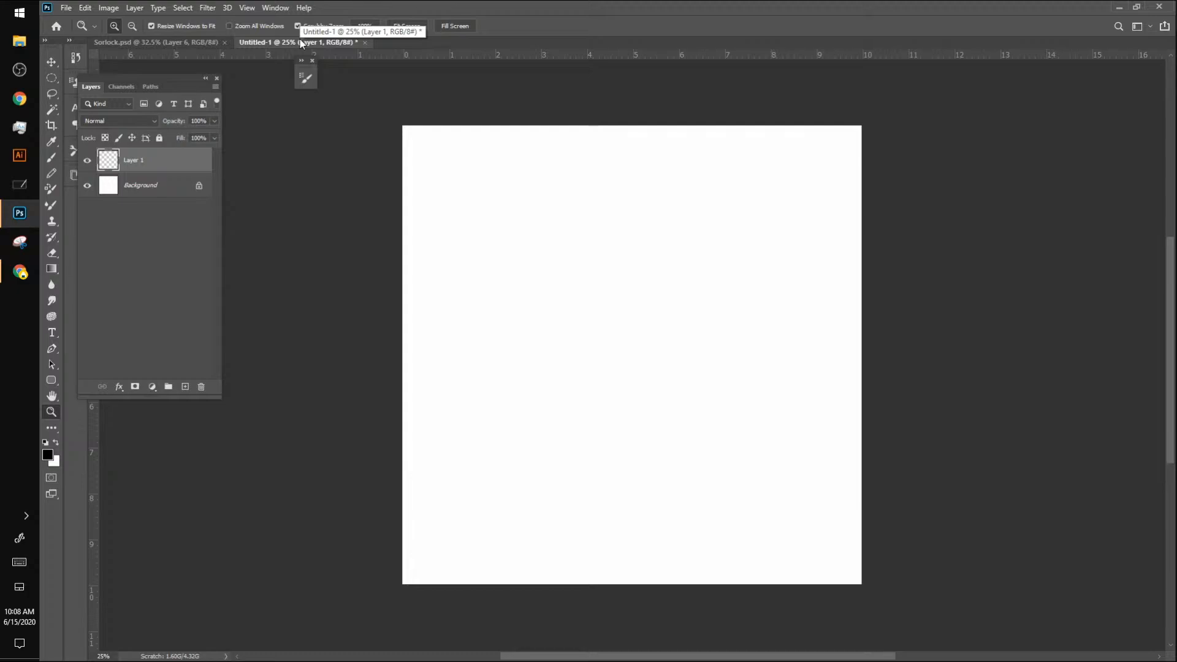
key("alt+Tab")
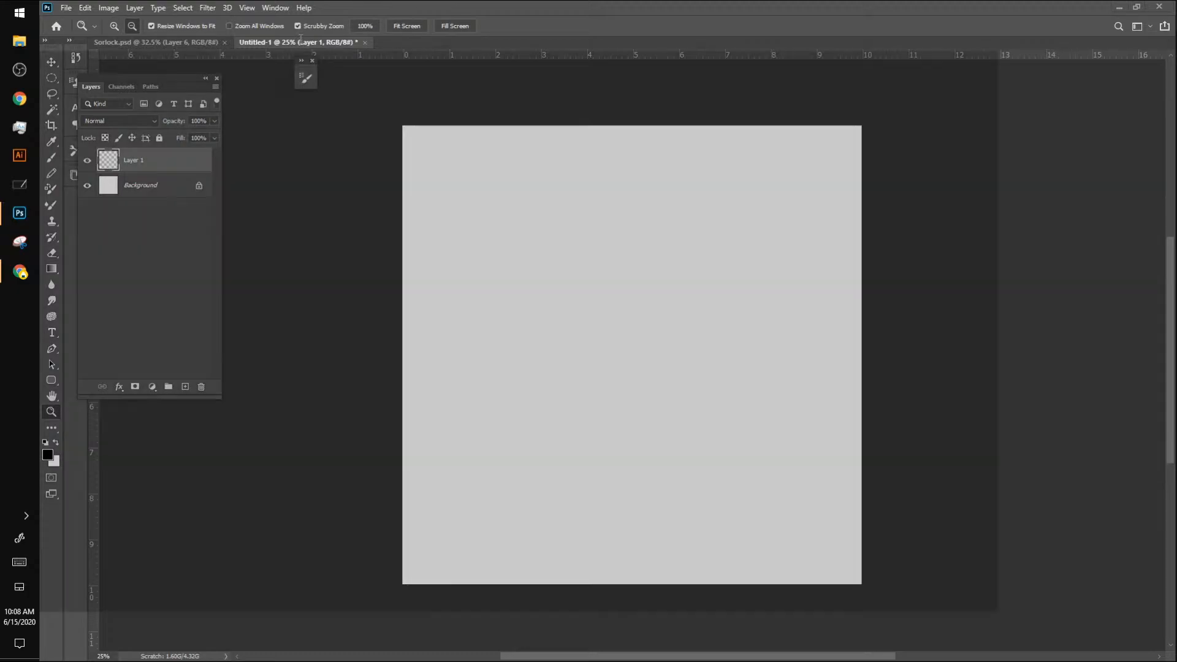
key("alt+Tab")
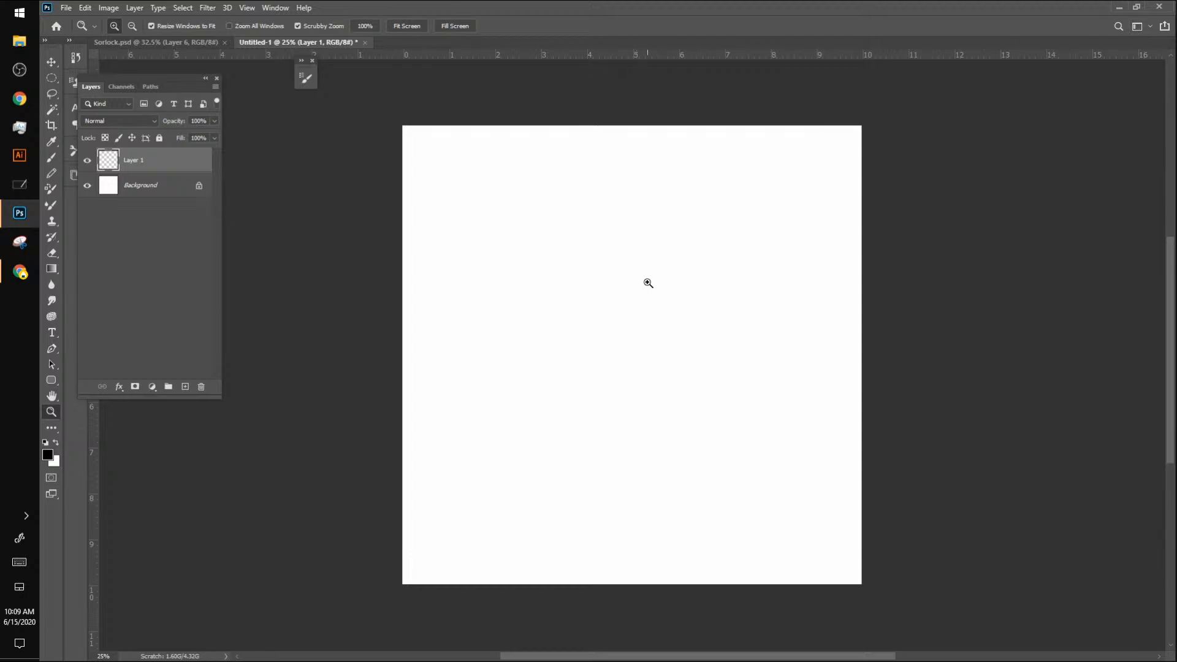
Step: Activate the Brush tool with vertical paint symmetry and place the symmetry axis at the centre of the canvas
key("r")
key("b")
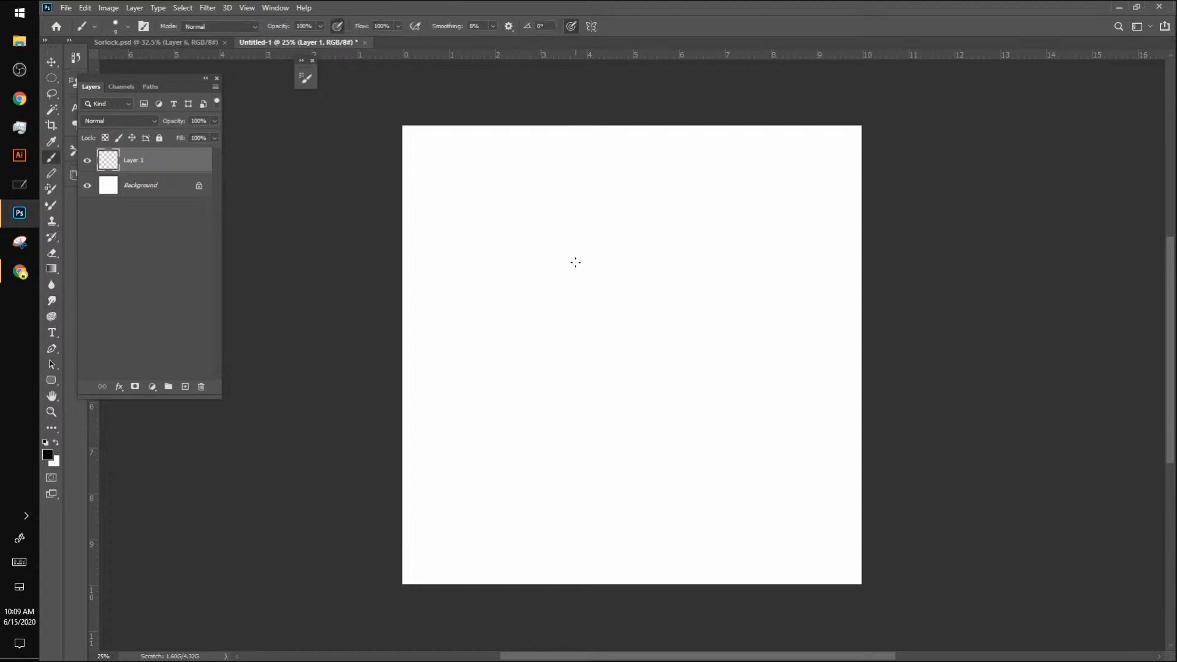
left_click(591, 26)
left_click(631, 73)
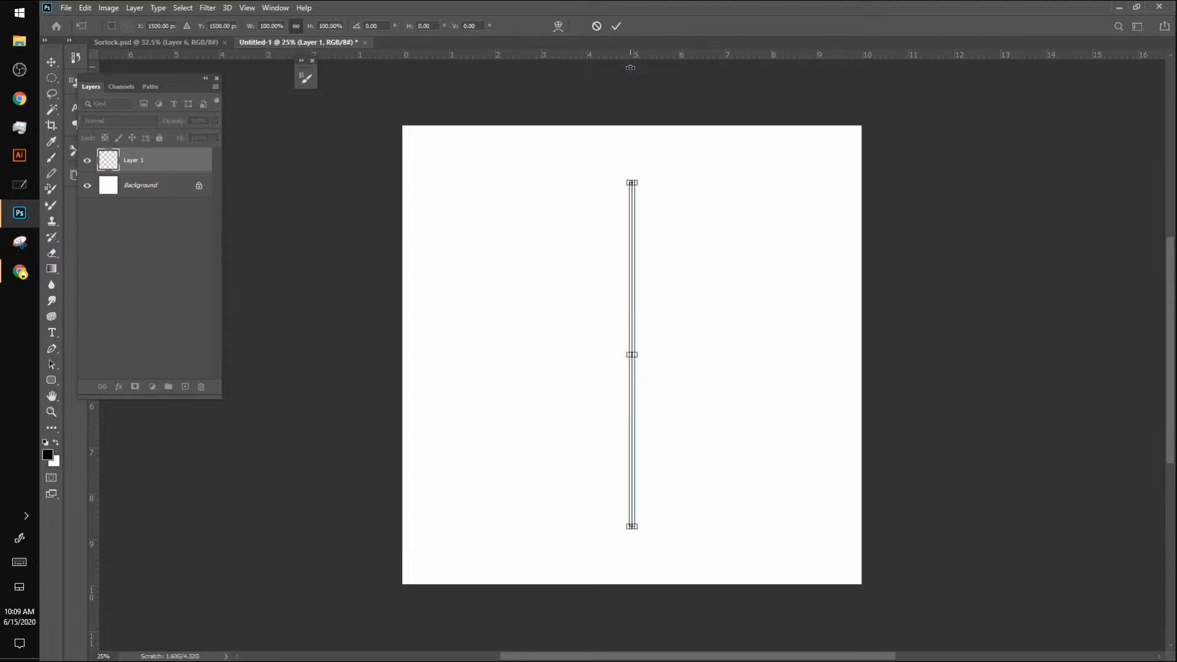
key("Return")
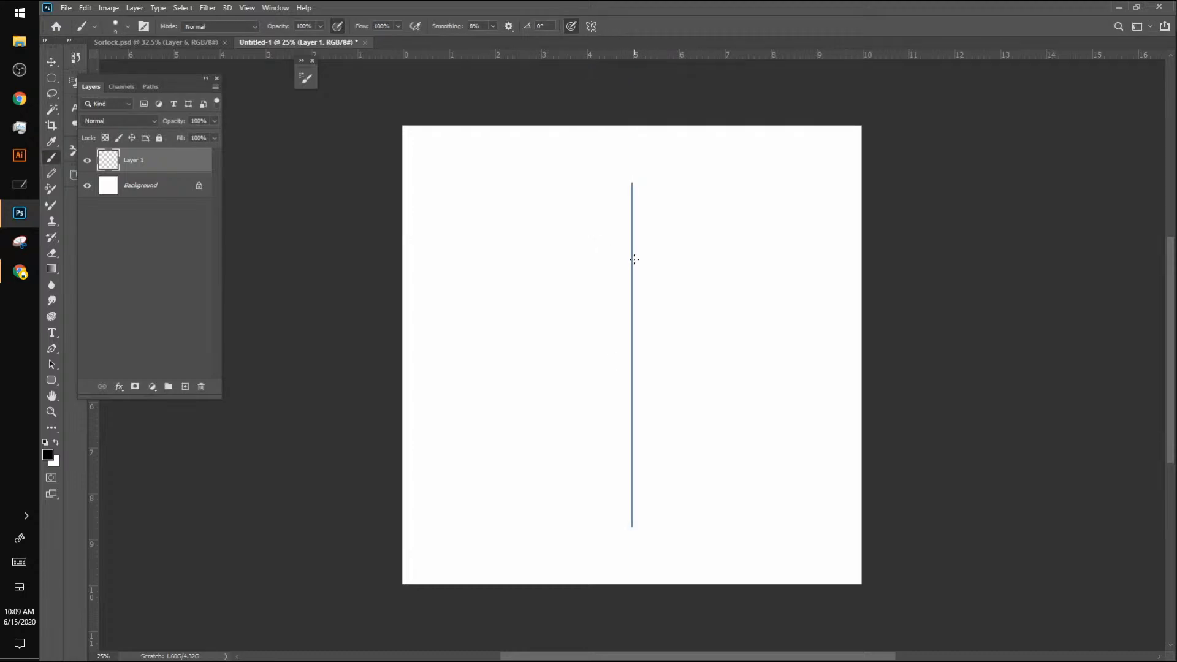
Step: With a size 15 black brush, sketch a mirrored skull with angled eye sockets, a nose cavity and jagged upper teeth
key("bracketright")
key("bracketright")
key("bracketright")
key("bracketright")
key("bracketleft")
key("bracketleft")
mouse_move(632, 248)
left_mouse_down()
mouse_move(588, 268)
mouse_move(615, 244)
mouse_move(593, 257)
mouse_move(575, 325)
mouse_move(604, 352)
mouse_move(599, 373)
mouse_move(628, 394)
mouse_move(596, 369)
mouse_move(604, 348)
mouse_move(568, 300)
mouse_move(618, 239)
mouse_move(633, 240)
mouse_move(595, 249)
mouse_move(561, 307)
mouse_move(594, 344)
mouse_move(597, 375)
left_mouse_up()
mouse_move(629, 326)
left_mouse_down()
mouse_move(633, 352)
mouse_move(630, 331)
mouse_move(635, 342)
left_mouse_up()
mouse_move(587, 300)
left_mouse_down()
mouse_move(604, 303)
mouse_move(618, 323)
mouse_move(585, 314)
mouse_move(614, 331)
mouse_move(610, 301)
mouse_move(619, 305)
mouse_move(604, 292)
mouse_move(588, 303)
left_mouse_up()
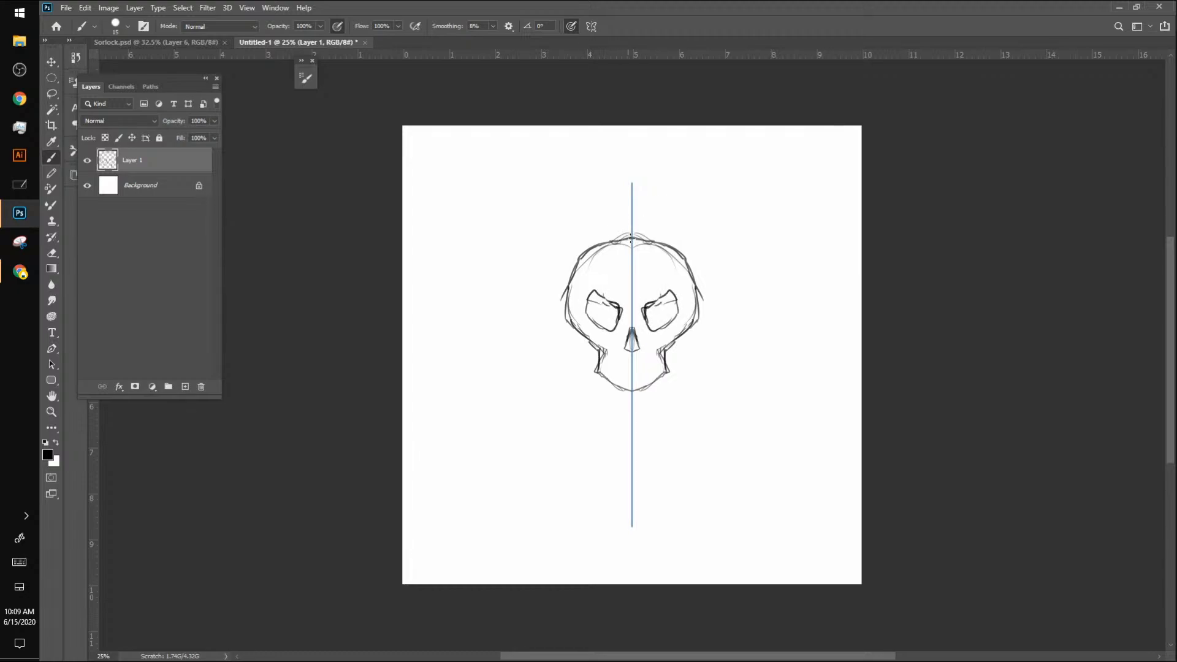
mouse_move(607, 246)
left_mouse_down()
mouse_move(631, 236)
mouse_move(573, 288)
mouse_move(565, 334)
mouse_move(599, 351)
mouse_move(595, 372)
mouse_move(628, 394)
mouse_move(630, 374)
mouse_move(606, 385)
mouse_move(599, 348)
left_mouse_up()
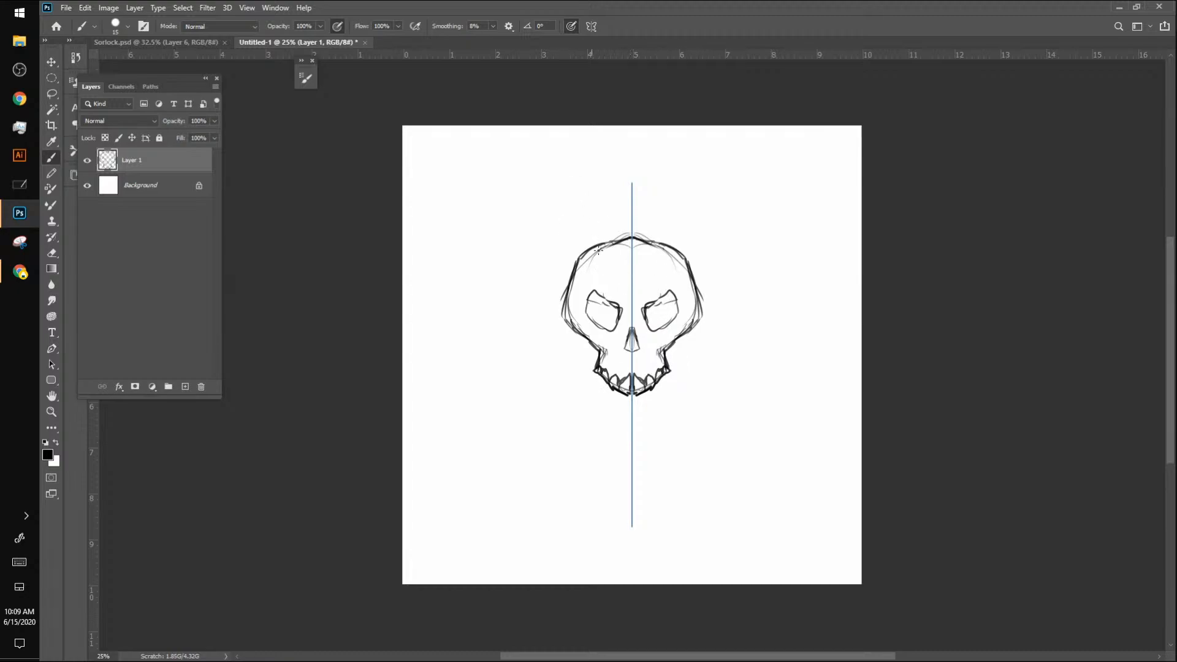
Step: Darken the skull's cheeks and eye sockets and sketch thin flame outlines rising from both sides of the head
mouse_move(578, 337)
left_mouse_down()
mouse_move(567, 314)
mouse_move(573, 257)
mouse_move(577, 319)
mouse_move(568, 294)
mouse_move(566, 315)
mouse_move(594, 336)
left_mouse_up()
mouse_move(588, 319)
left_mouse_down()
mouse_move(576, 297)
mouse_move(600, 287)
mouse_move(612, 303)
mouse_move(626, 299)
mouse_move(610, 334)
mouse_move(591, 324)
mouse_move(608, 334)
mouse_move(624, 306)
mouse_move(550, 270)
mouse_move(617, 140)
left_mouse_up()
mouse_move(585, 211)
left_mouse_down()
mouse_move(584, 165)
mouse_move(599, 183)
mouse_move(578, 177)
mouse_move(611, 147)
left_mouse_up()
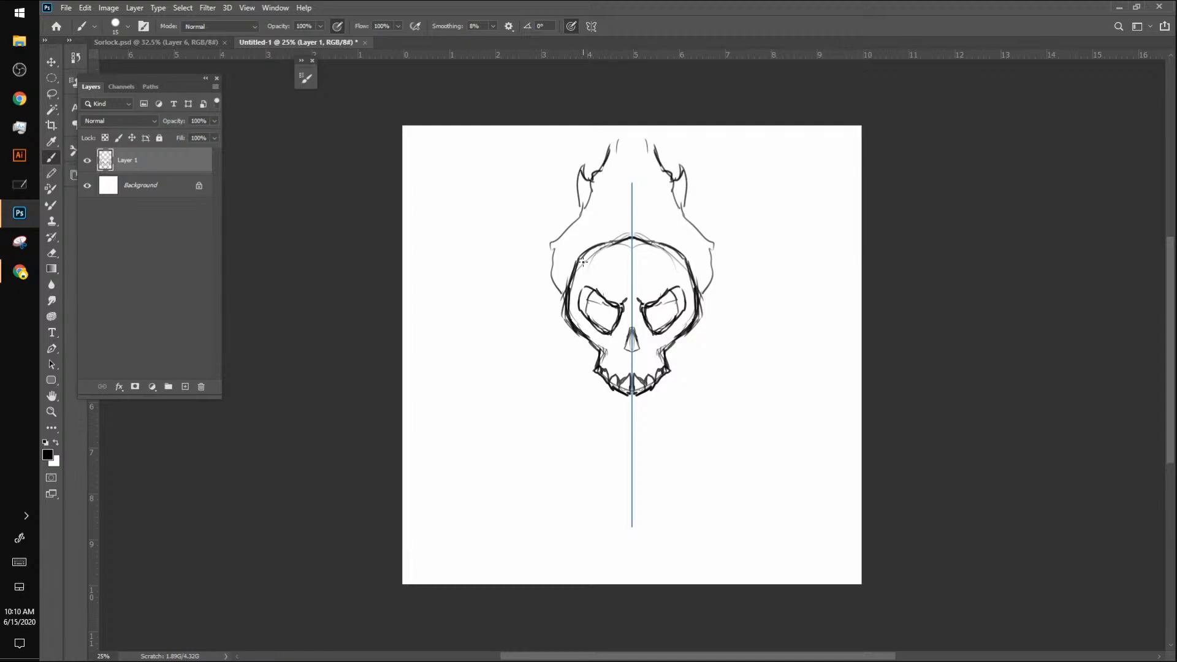
Step: Sketch vertical temple lines inside the skull and a higher rounded arc for the top of the cranium
mouse_move(578, 324)
left_mouse_down()
mouse_move(580, 244)
mouse_move(581, 305)
left_mouse_up()
mouse_move(683, 303)
left_mouse_down()
mouse_move(660, 229)
mouse_move(676, 249)
left_mouse_up()
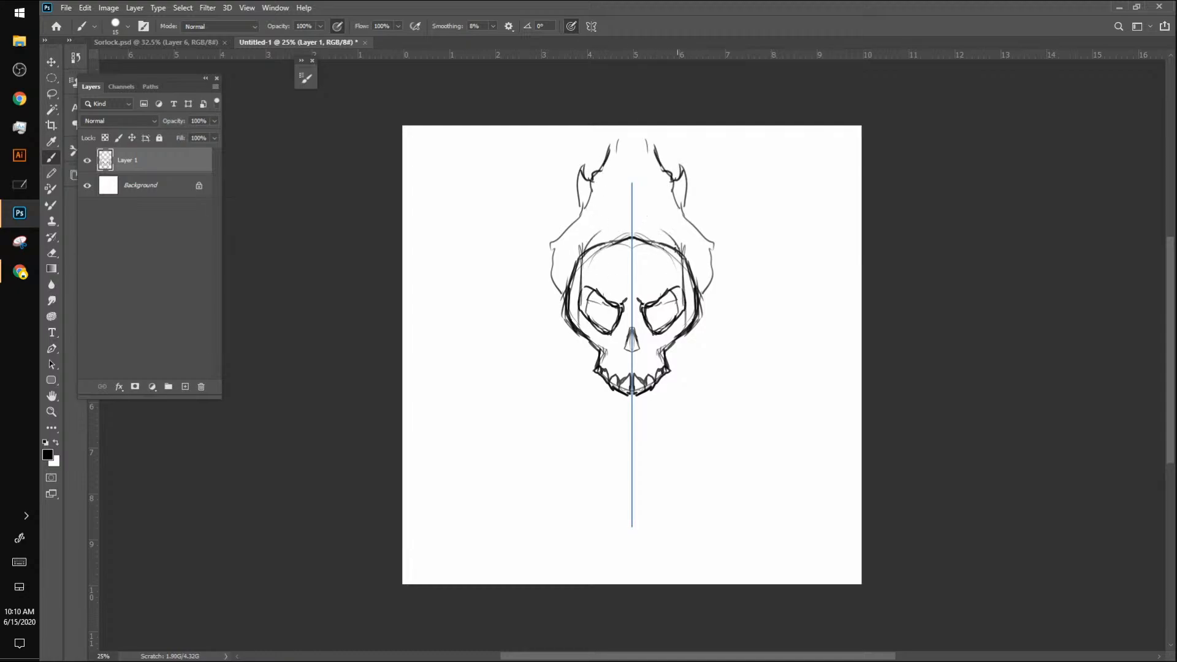
mouse_move(602, 243)
left_mouse_down()
mouse_move(629, 221)
mouse_move(587, 242)
mouse_move(569, 294)
mouse_move(570, 274)
left_mouse_up()
key("ctrl+z")
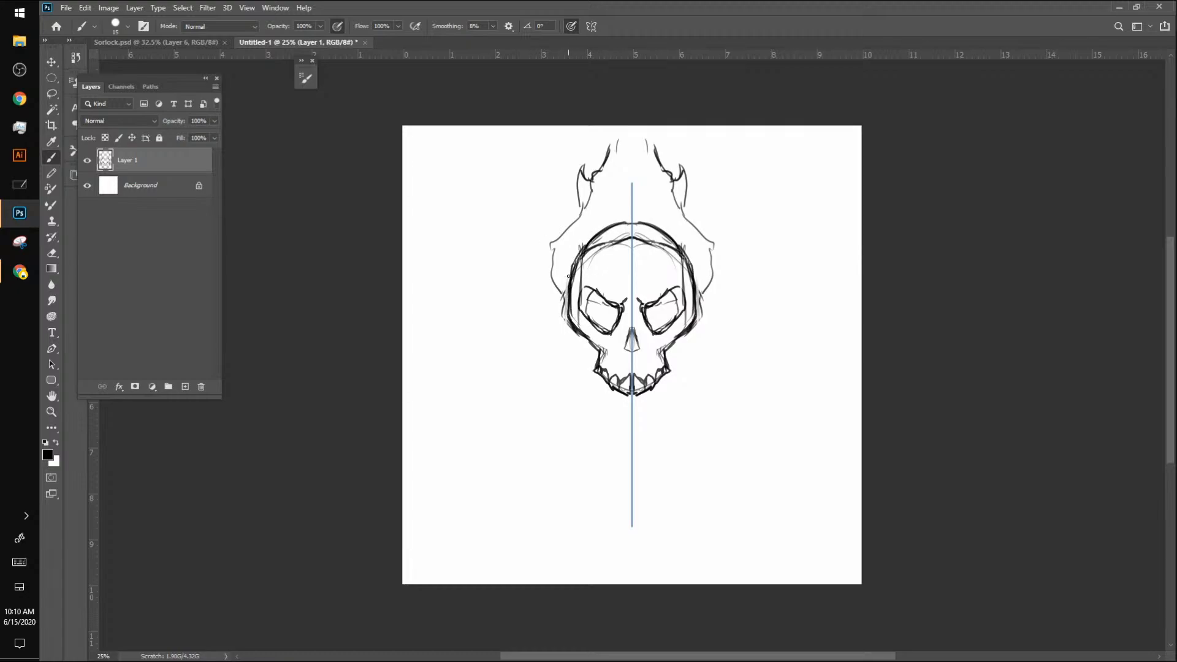
Step: Remove the outer contours on both sides of the skull, keeping the narrower temple lines
key("ctrl+z")
key("ctrl+z")
key("ctrl+z")
key("ctrl+z")
key("ctrl+z")
key("ctrl+z")
key("ctrl+z")
key("ctrl+z")
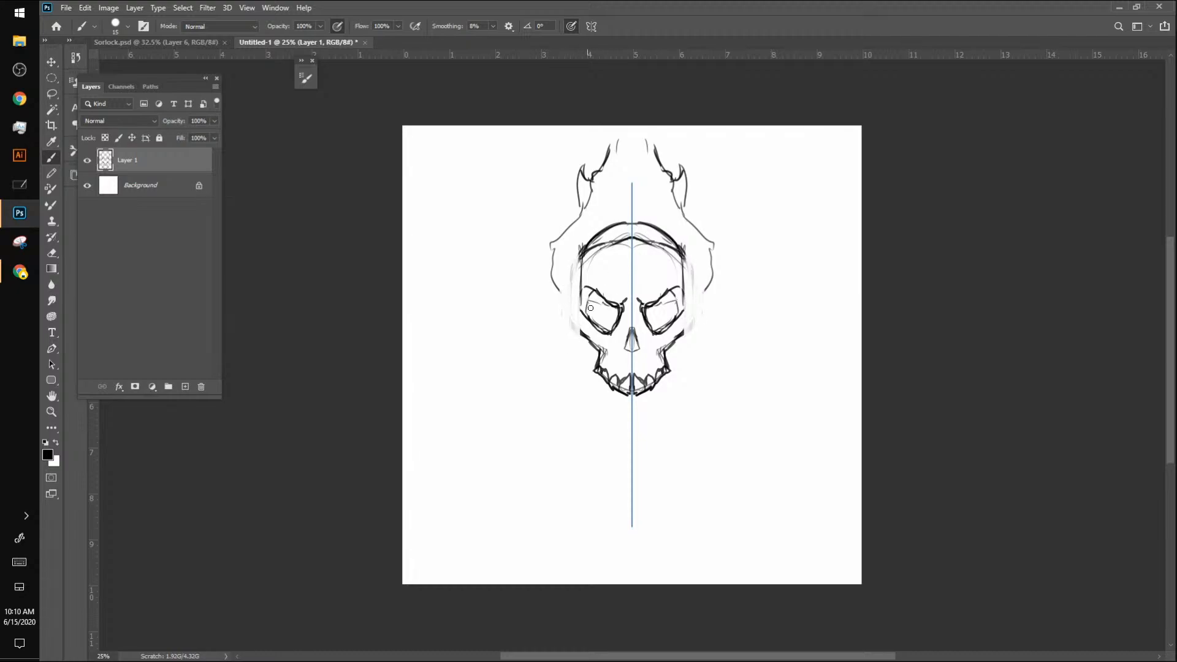
key("ctrl+z")
Step: Redraw the skull's temples, cheekbones and eye sockets with bold lines and add small cracks and pits to the bone
mouse_move(587, 321)
left_mouse_down()
mouse_move(586, 289)
mouse_move(611, 300)
left_mouse_up()
mouse_move(582, 251)
left_mouse_down()
mouse_move(582, 335)
mouse_move(575, 299)
left_mouse_up()
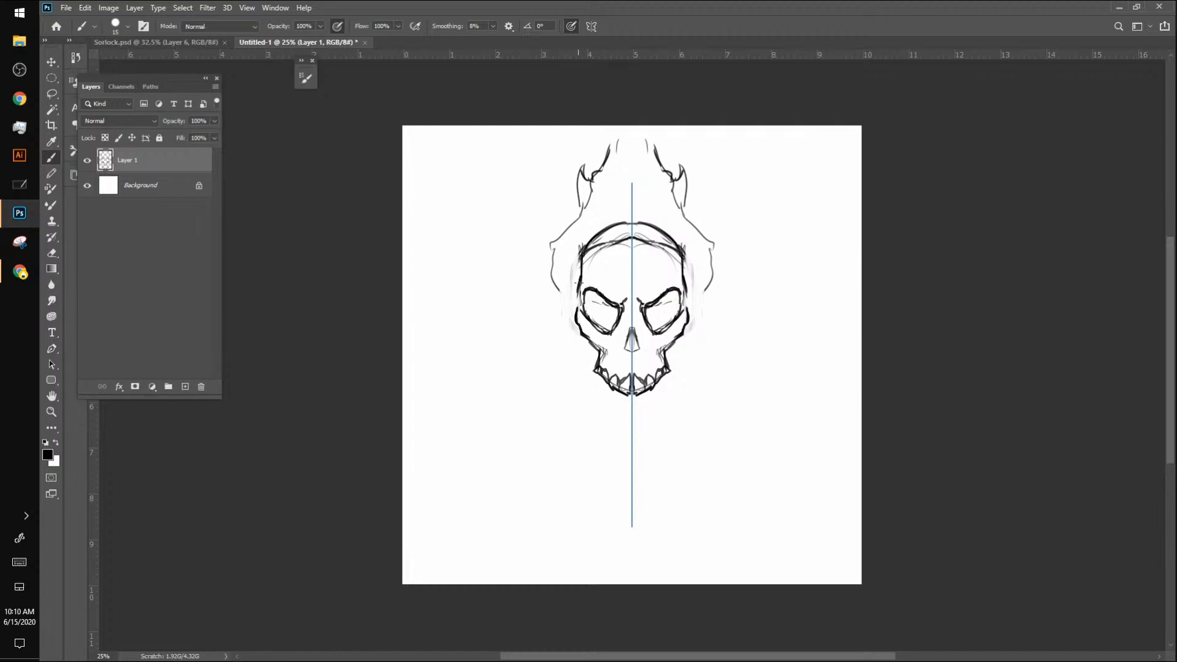
left_click_drag(687, 306, 676, 265)
left_click_drag(585, 299, 595, 293)
mouse_move(689, 306)
left_mouse_down()
mouse_move(668, 345)
mouse_move(671, 330)
left_mouse_up()
left_click_drag(674, 329, 649, 349)
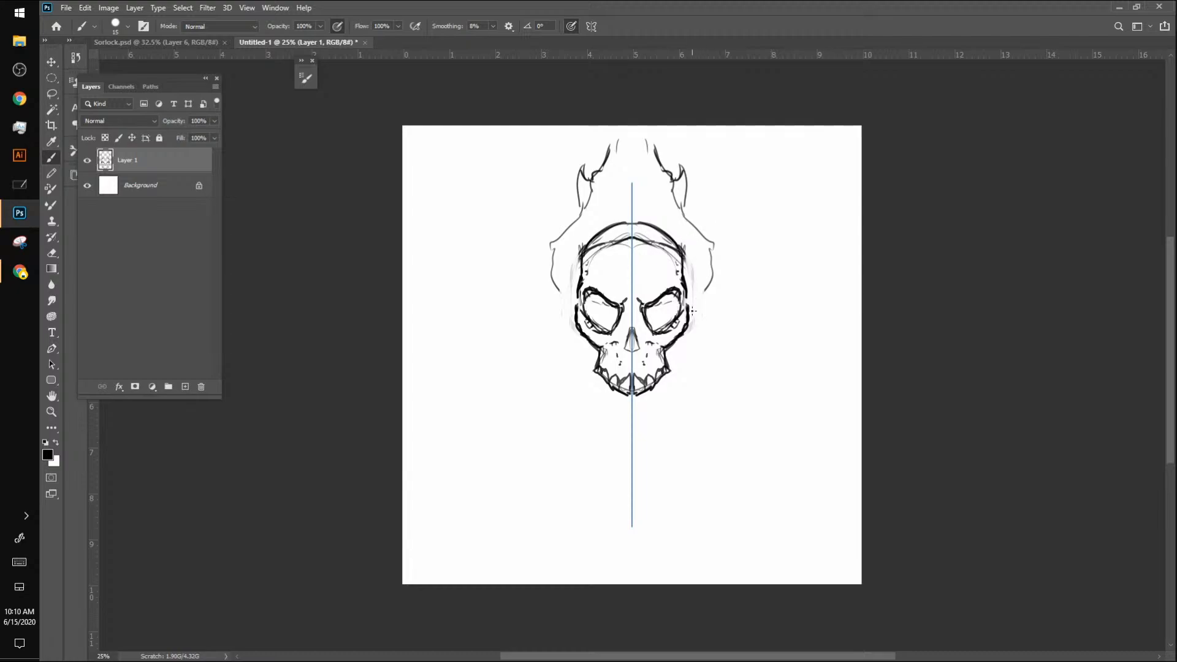
Step: Outline the flames with bold jagged strokes, add inner flame lines and clean up the rounded cranium contour
mouse_move(694, 309)
left_mouse_down()
mouse_move(725, 225)
mouse_move(709, 228)
mouse_move(677, 161)
mouse_move(648, 138)
left_mouse_up()
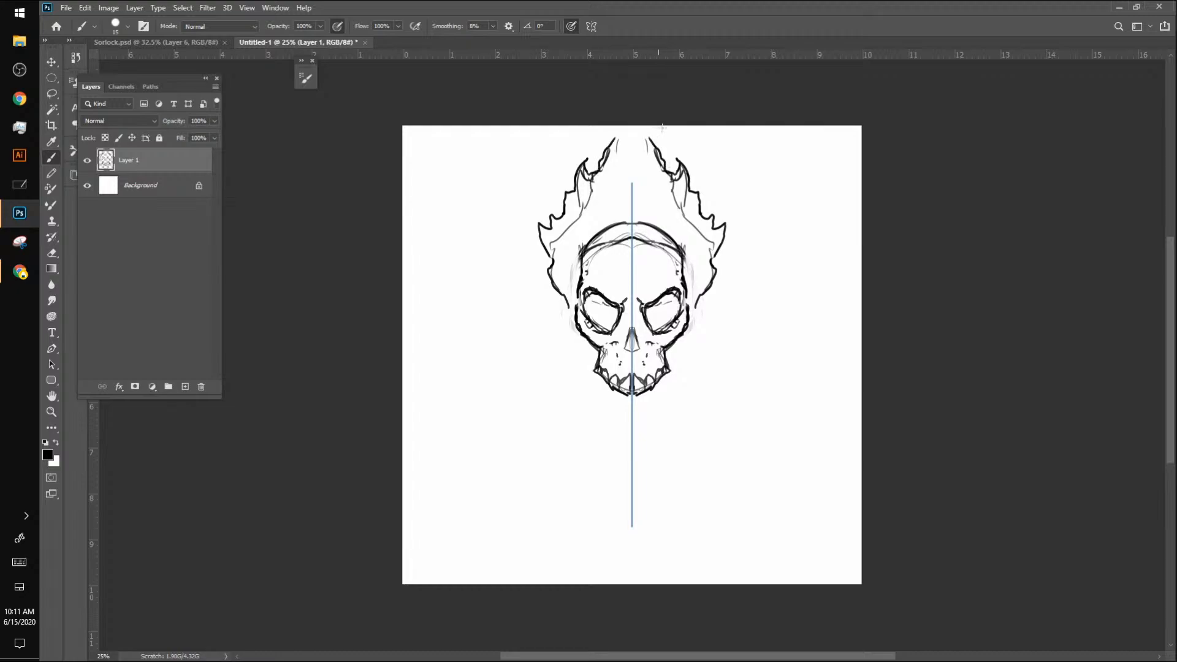
mouse_move(589, 231)
left_mouse_down()
mouse_move(624, 158)
mouse_move(614, 195)
left_mouse_up()
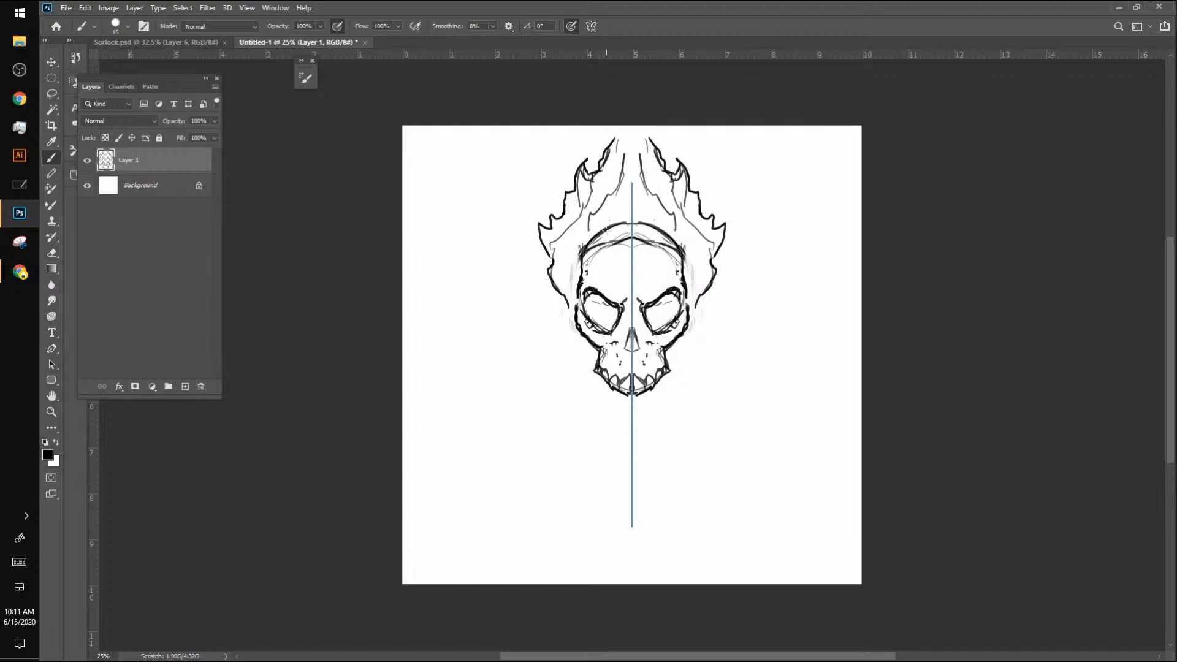
mouse_move(621, 250)
left_mouse_down()
mouse_move(628, 239)
mouse_move(596, 249)
mouse_move(572, 307)
mouse_move(575, 273)
left_mouse_up()
Step: Sketch a small side-view skull with a cranium, toothed jaw and round eye below and beside the main skull
mouse_move(745, 389)
left_mouse_down()
mouse_move(780, 386)
mouse_move(790, 428)
mouse_move(789, 418)
mouse_move(724, 444)
mouse_move(736, 477)
mouse_move(792, 435)
mouse_move(775, 387)
mouse_move(729, 392)
mouse_move(716, 466)
mouse_move(748, 469)
mouse_move(714, 460)
mouse_move(762, 459)
mouse_move(767, 447)
mouse_move(770, 475)
mouse_move(739, 488)
mouse_move(725, 476)
mouse_move(752, 473)
mouse_move(723, 473)
mouse_move(753, 473)
mouse_move(740, 497)
mouse_move(758, 469)
left_mouse_up()
right_click(736, 495)
mouse_move(760, 467)
left_mouse_down()
mouse_move(765, 458)
mouse_move(721, 448)
left_mouse_up()
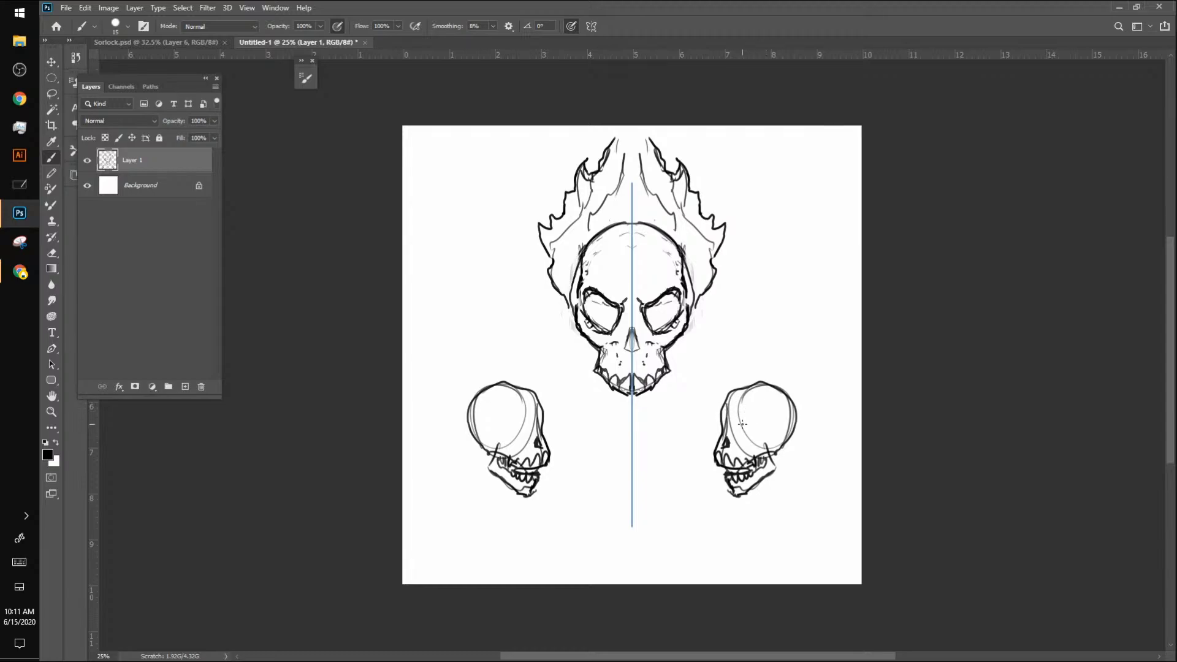
mouse_move(743, 424)
left_mouse_down()
mouse_move(769, 427)
mouse_move(739, 437)
mouse_move(761, 422)
mouse_move(717, 424)
mouse_move(718, 435)
mouse_move(744, 437)
mouse_move(749, 423)
mouse_move(765, 438)
mouse_move(755, 411)
mouse_move(741, 409)
left_mouse_up()
mouse_move(767, 452)
left_mouse_down()
mouse_move(798, 442)
mouse_move(786, 386)
mouse_move(737, 382)
left_mouse_up()
left_click_drag(723, 409, 762, 387)
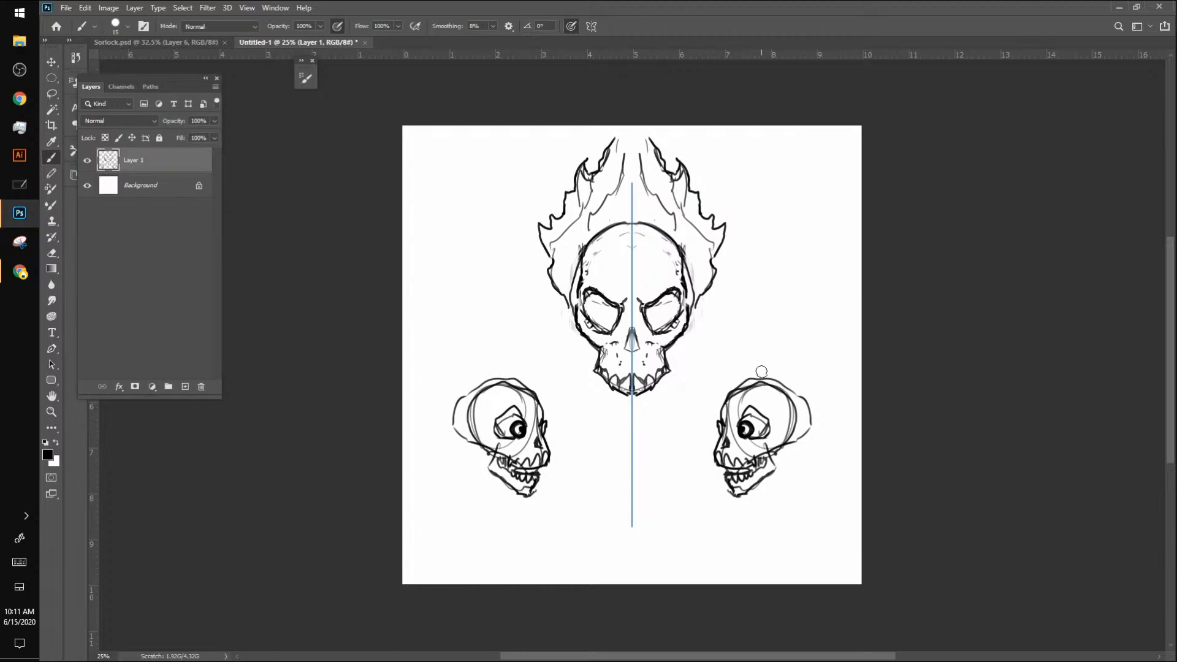
Step: Undo the side-view skull sketch
key("ctrl+z")
key("ctrl+z")
key("ctrl+z")
key("ctrl+z")
key("ctrl+z")
key("ctrl+z")
key("ctrl+z")
key("ctrl+z")
key("ctrl+z")
key("ctrl+z")
key("ctrl+z")
key("ctrl+z")
key("ctrl+z")
key("ctrl+z")
key("ctrl+z")
key("ctrl+z")
key("ctrl+z")
key("ctrl+z")
key("ctrl+z")
key("ctrl+z")
key("ctrl+z")
key("ctrl+z")
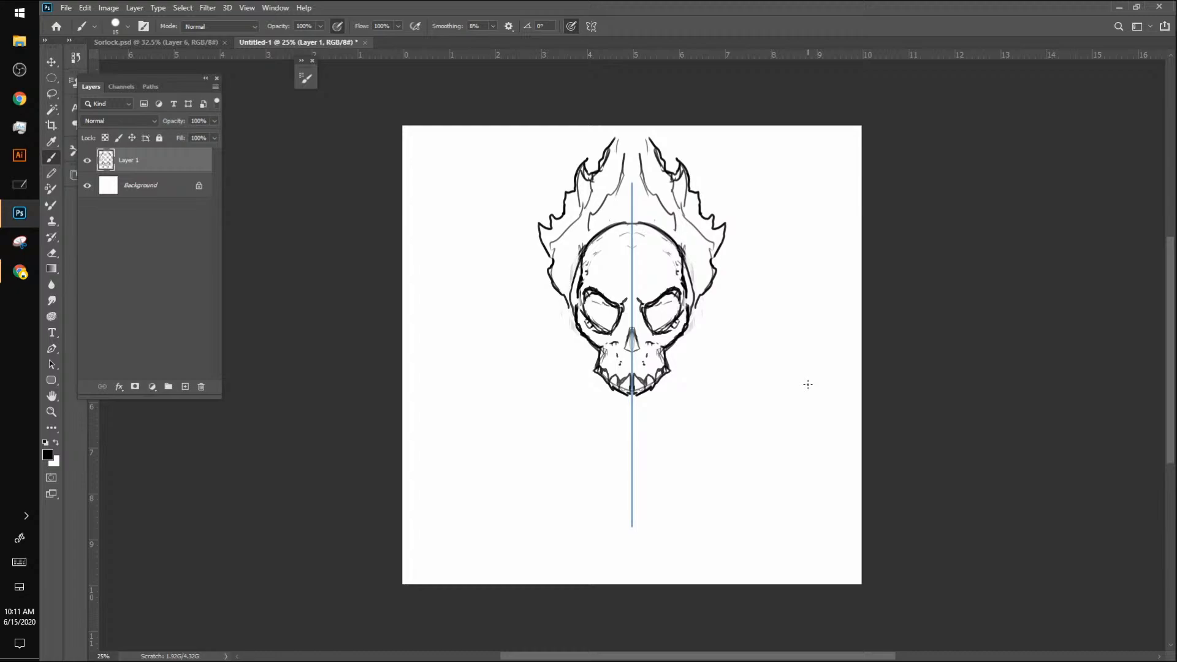
Step: Add a new layer and sketch a large V with broad arms that spread around the skull
left_click(185, 386)
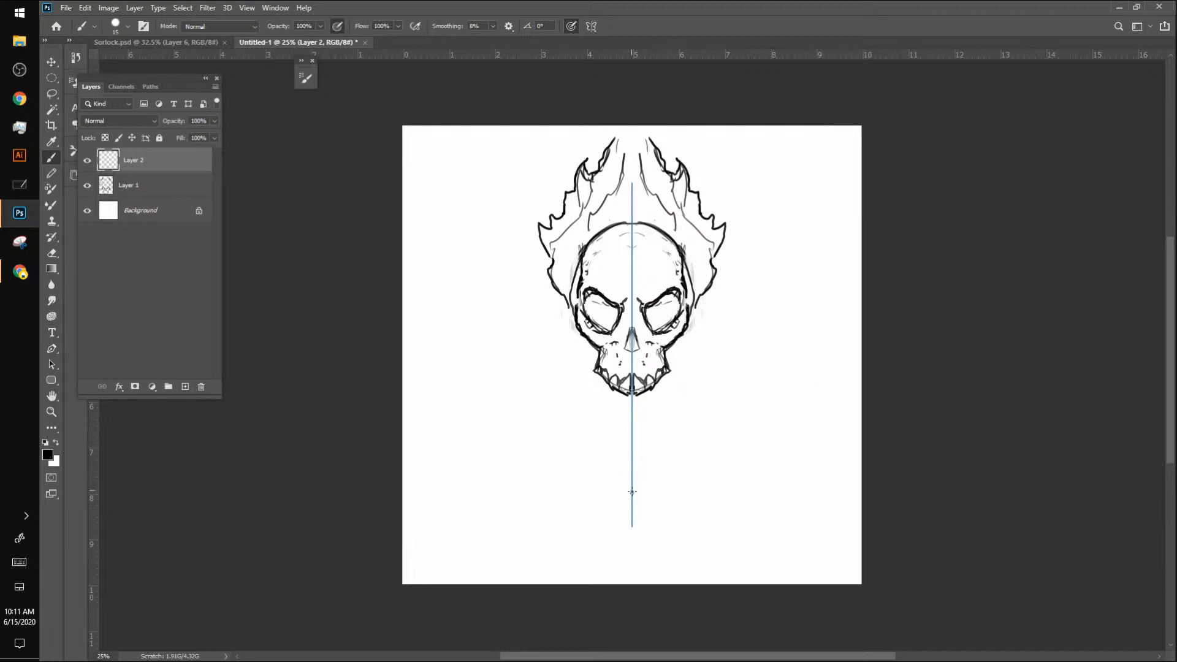
left_click_drag(632, 491, 783, 314)
mouse_move(651, 467)
left_mouse_down()
mouse_move(743, 363)
mouse_move(828, 315)
mouse_move(815, 235)
mouse_move(770, 296)
mouse_move(684, 370)
left_mouse_up()
left_click_drag(650, 410, 632, 437)
Step: Remove the V's arms, keeping only the short strokes at its lower point
key("ctrl+z")
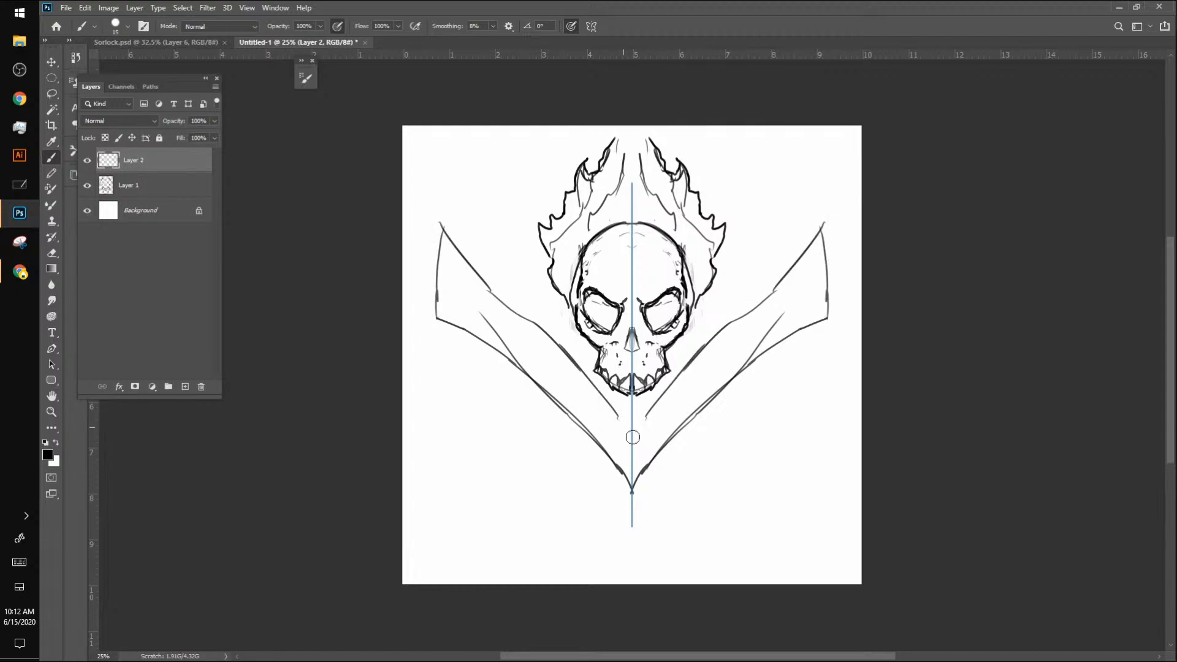
key("ctrl+z")
key("ctrl+z")
key("ctrl+z")
key("ctrl+z")
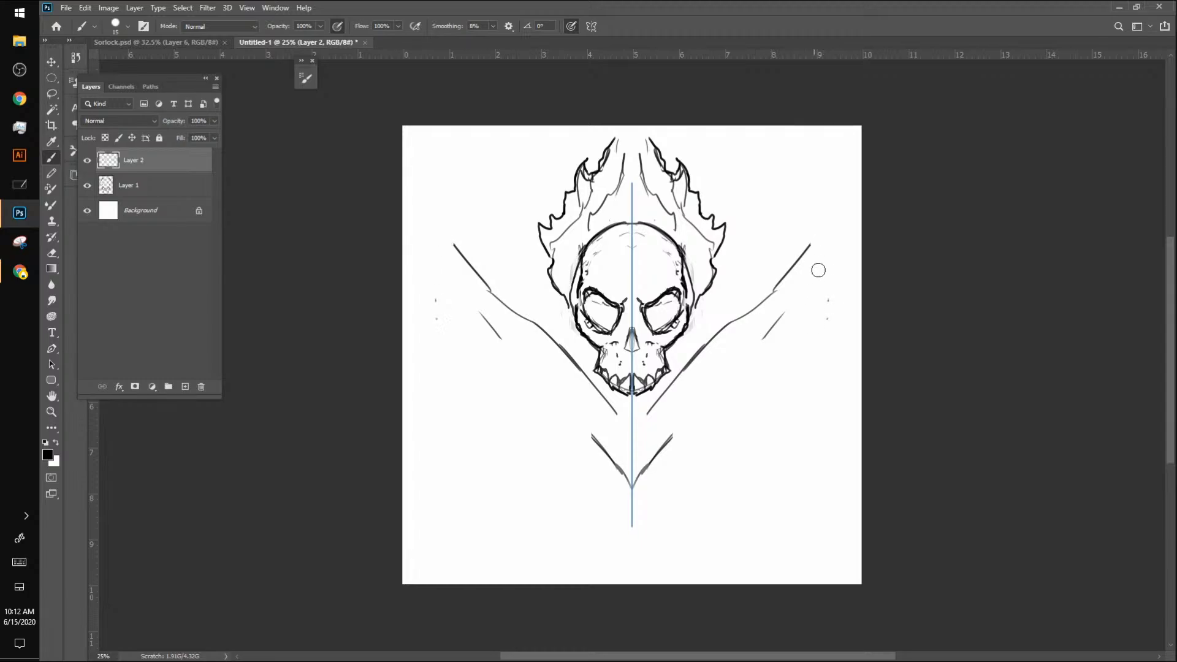
key("ctrl+z")
key("ctrl+z")
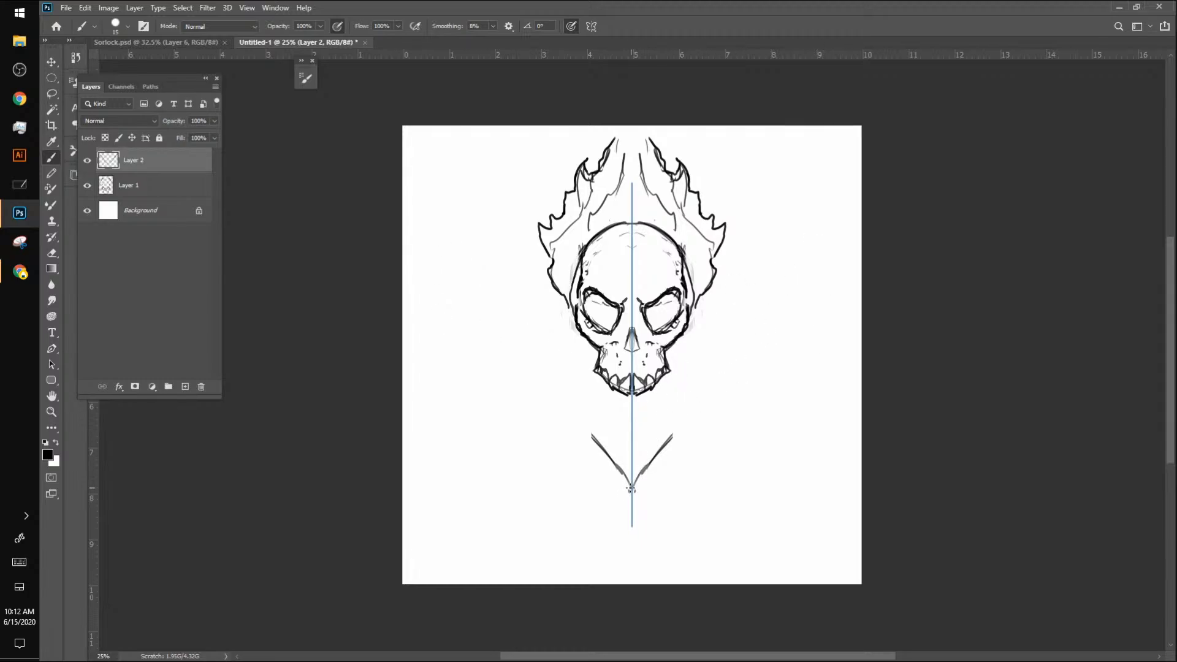
Step: Redraw the V with wide arms ending in tall points beside the flames and straighter, bolder edges
mouse_move(635, 487)
left_mouse_down()
mouse_move(725, 344)
mouse_move(723, 358)
mouse_move(819, 250)
mouse_move(801, 175)
mouse_move(822, 239)
mouse_move(804, 277)
left_mouse_up()
mouse_move(799, 178)
left_mouse_down()
mouse_move(773, 239)
mouse_move(735, 265)
mouse_move(672, 354)
left_mouse_up()
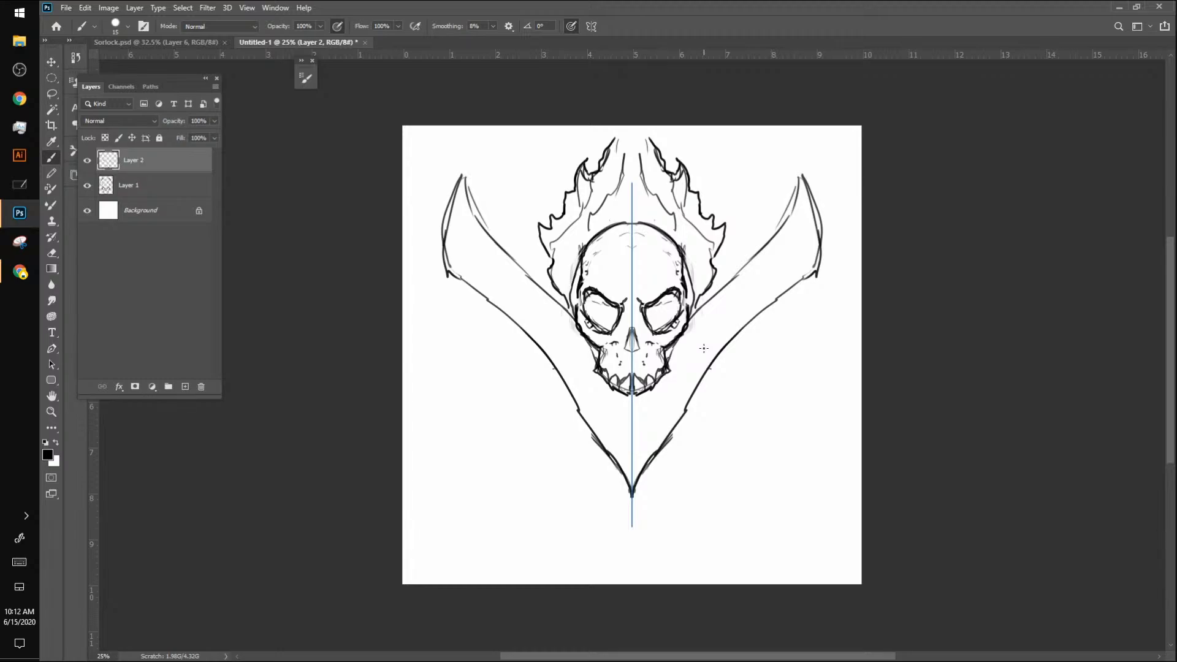
mouse_move(634, 491)
left_mouse_down()
mouse_move(732, 360)
mouse_move(814, 297)
mouse_move(819, 217)
left_mouse_up()
left_click_drag(812, 263, 814, 287)
mouse_move(813, 213)
left_mouse_down()
mouse_move(815, 174)
mouse_move(727, 289)
left_mouse_up()
left_click_drag(760, 253, 691, 322)
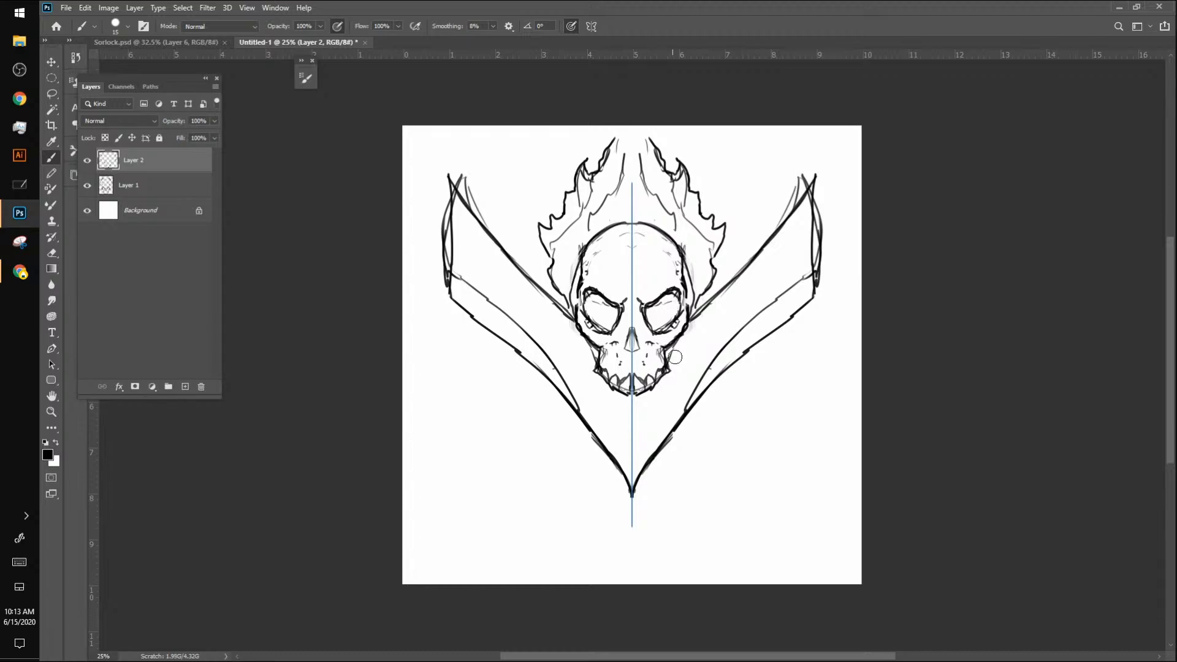
Step: Erase the surplus lines along the V's outer edges and redraw the outer ends of its arms
mouse_move(722, 359)
left_mouse_down()
mouse_move(751, 317)
mouse_move(797, 288)
mouse_move(828, 213)
left_mouse_up()
left_click_drag(821, 322, 816, 258)
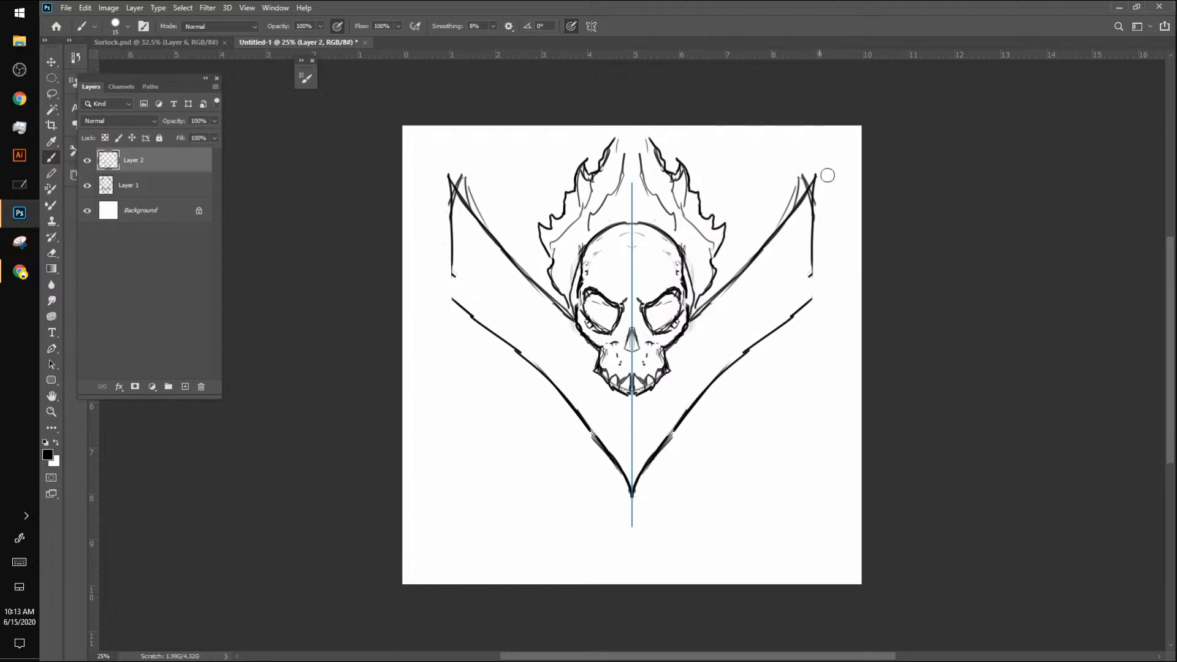
left_click_drag(814, 214, 813, 282)
Step: Sharpen the tips of the V's arms and add chipped inner edge lines and small cracks inside the shape
mouse_move(798, 173)
left_mouse_down()
mouse_move(785, 210)
mouse_move(803, 182)
mouse_move(810, 306)
mouse_move(722, 379)
left_mouse_up()
mouse_move(778, 331)
left_mouse_down()
mouse_move(669, 438)
mouse_move(653, 422)
mouse_move(727, 337)
mouse_move(769, 312)
mouse_move(788, 276)
left_mouse_up()
left_click_drag(796, 228, 782, 251)
left_click_drag(781, 262, 759, 277)
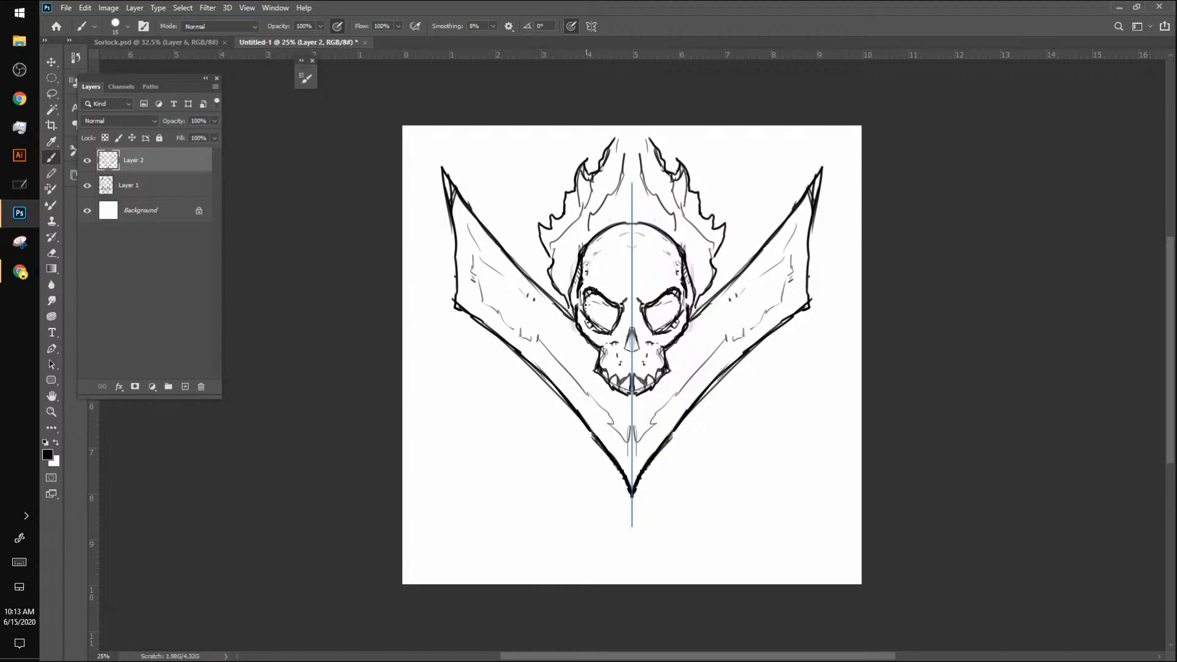
Step: Shade the skull's eye sockets with hatching and erase the V's outline, keeping the small inner lines below the jaw
left_click_drag(593, 296, 604, 304)
left_click_drag(705, 314, 822, 172)
mouse_move(777, 274)
left_mouse_down()
mouse_move(817, 262)
mouse_move(697, 414)
mouse_move(667, 430)
mouse_move(720, 348)
mouse_move(764, 322)
mouse_move(801, 259)
mouse_move(724, 329)
mouse_move(748, 276)
left_mouse_up()
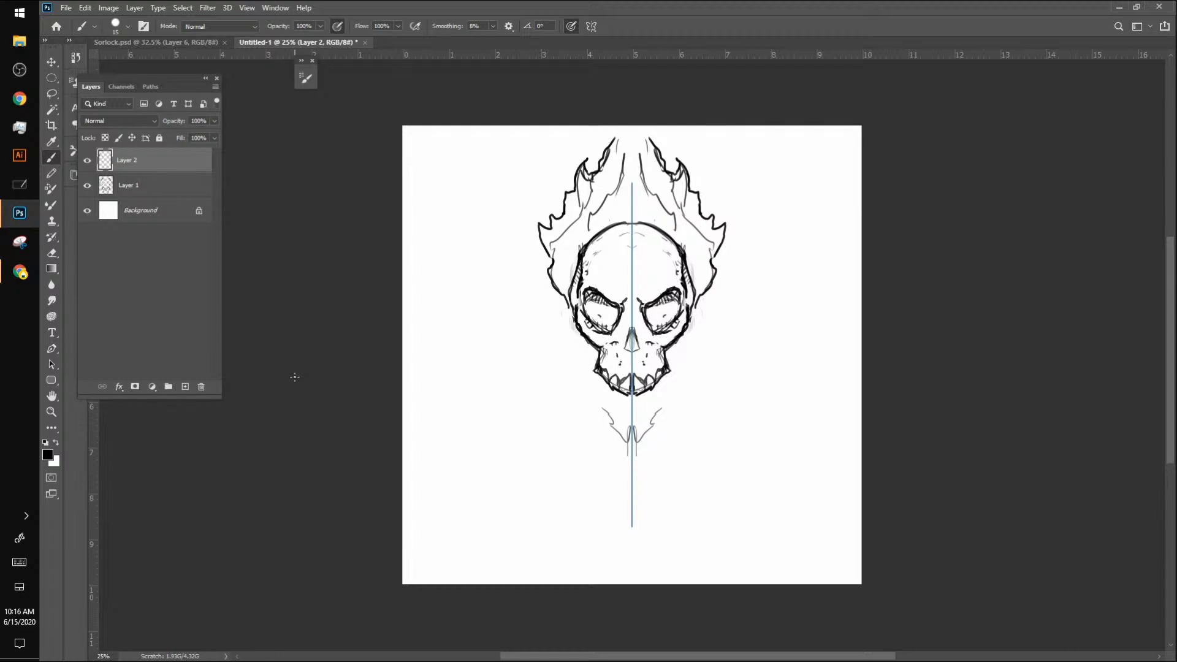
Step: Rename the lower sketch layer to Skull and the upper one to V
left_click(146, 185)
left_click_drag(141, 186, 116, 189)
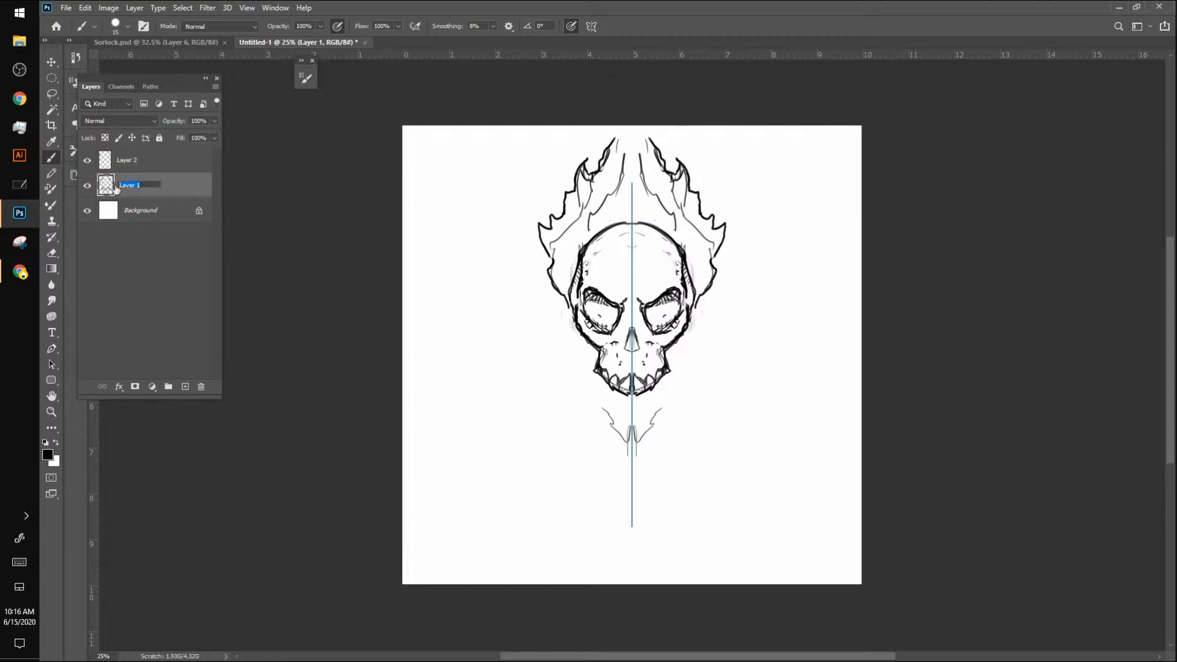
type("Skull")
key("Return")
double_click(127, 161)
type("V")
key("Return")
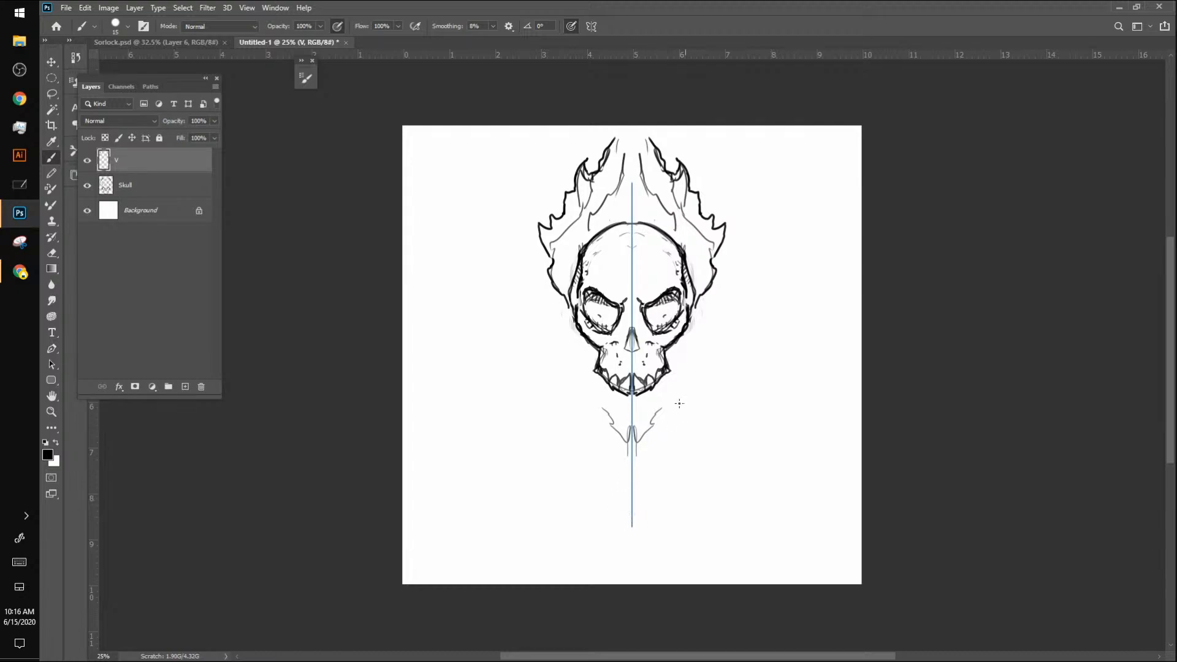
Step: On the V layer, sketch a new V with wide angular arms flanking the skull and a dark, sharp point below it
mouse_move(636, 501)
left_mouse_down()
mouse_move(710, 351)
mouse_move(644, 468)
mouse_move(782, 296)
mouse_move(817, 224)
mouse_move(782, 290)
mouse_move(817, 245)
mouse_move(771, 179)
left_mouse_up()
mouse_move(807, 266)
left_mouse_down()
mouse_move(772, 188)
mouse_move(724, 268)
left_mouse_up()
mouse_move(770, 187)
left_mouse_down()
mouse_move(679, 330)
mouse_move(775, 179)
mouse_move(804, 264)
mouse_move(738, 340)
left_mouse_up()
left_click_drag(790, 287, 648, 450)
left_click_drag(761, 321, 626, 495)
mouse_move(668, 424)
left_mouse_down()
mouse_move(631, 489)
mouse_move(619, 484)
mouse_move(632, 485)
mouse_move(631, 515)
left_mouse_up()
left_click_drag(635, 469, 631, 480)
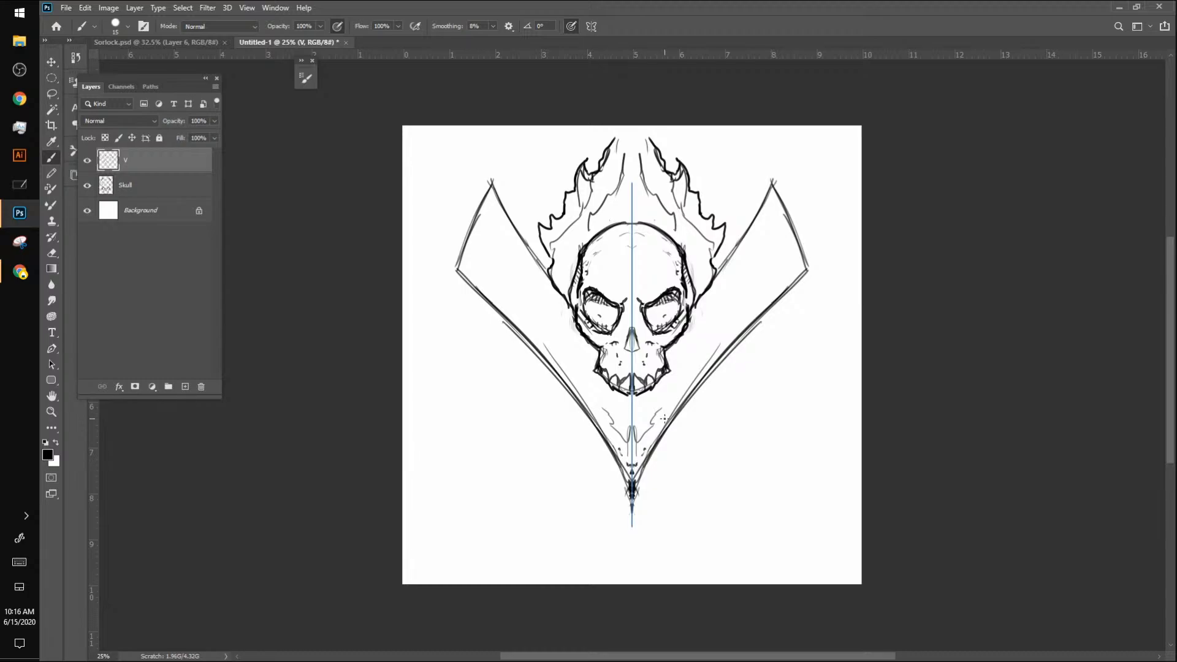
mouse_move(492, 187)
left_mouse_down()
mouse_move(549, 267)
mouse_move(490, 178)
mouse_move(455, 270)
mouse_move(499, 310)
left_mouse_up()
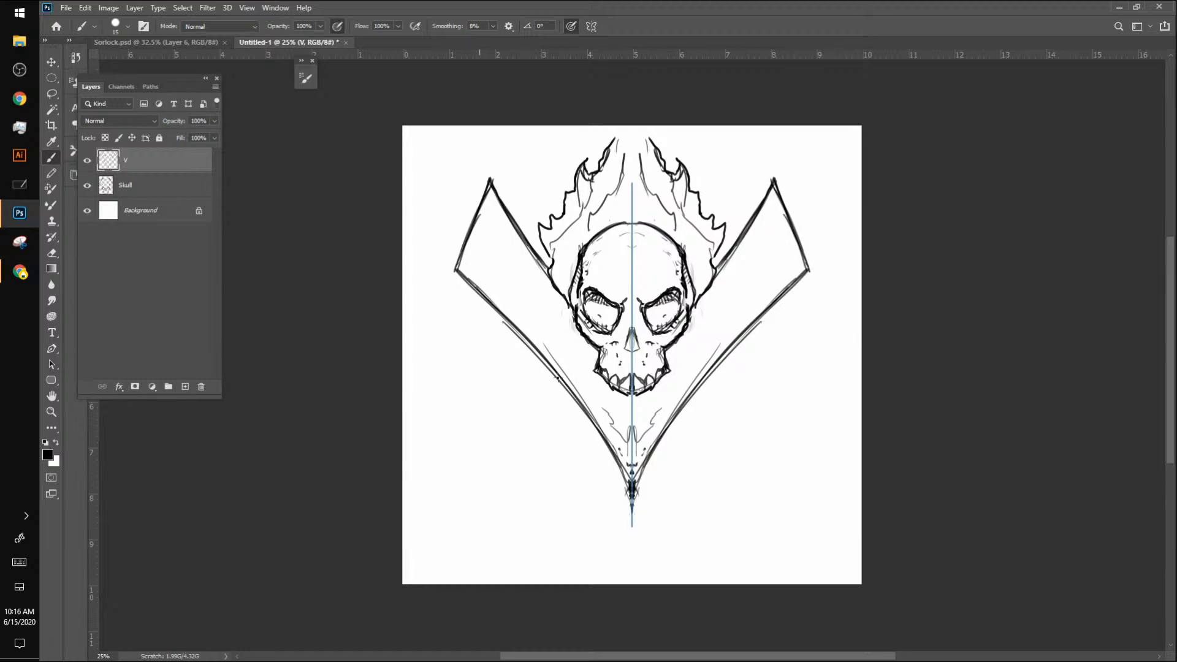
Step: Undo the latest strokes on the V's outer edges and redraw them as straighter, darker lines running down to the point
left_click_drag(493, 306, 575, 400)
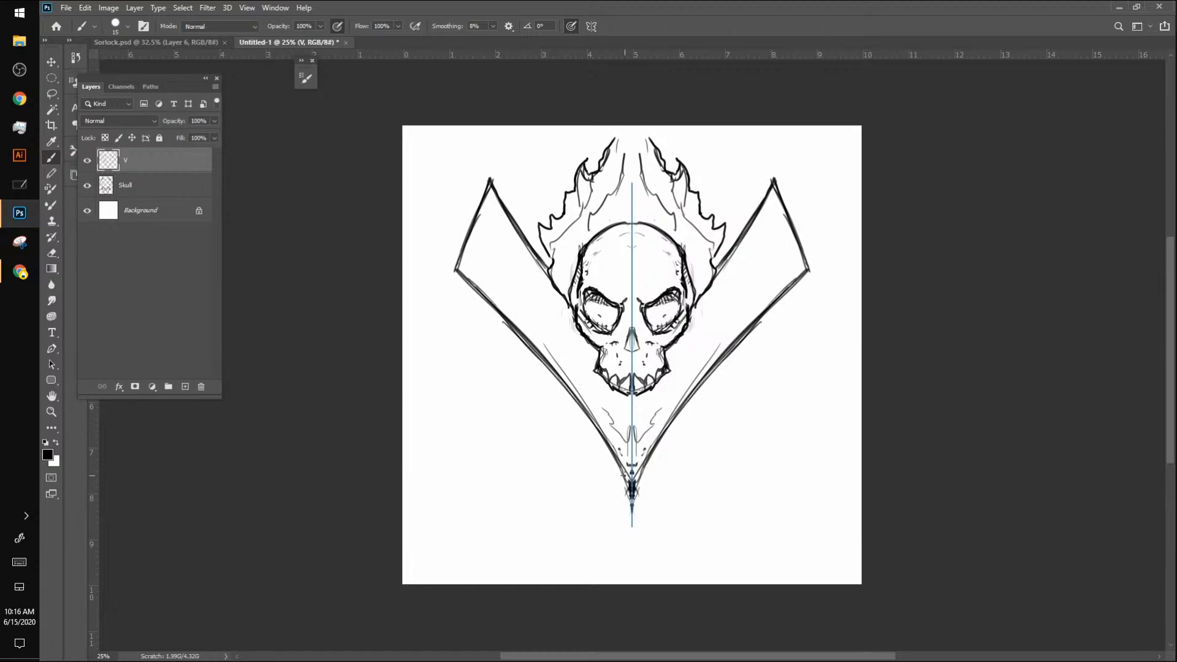
key("ctrl+z")
key("ctrl+z")
key("ctrl+z")
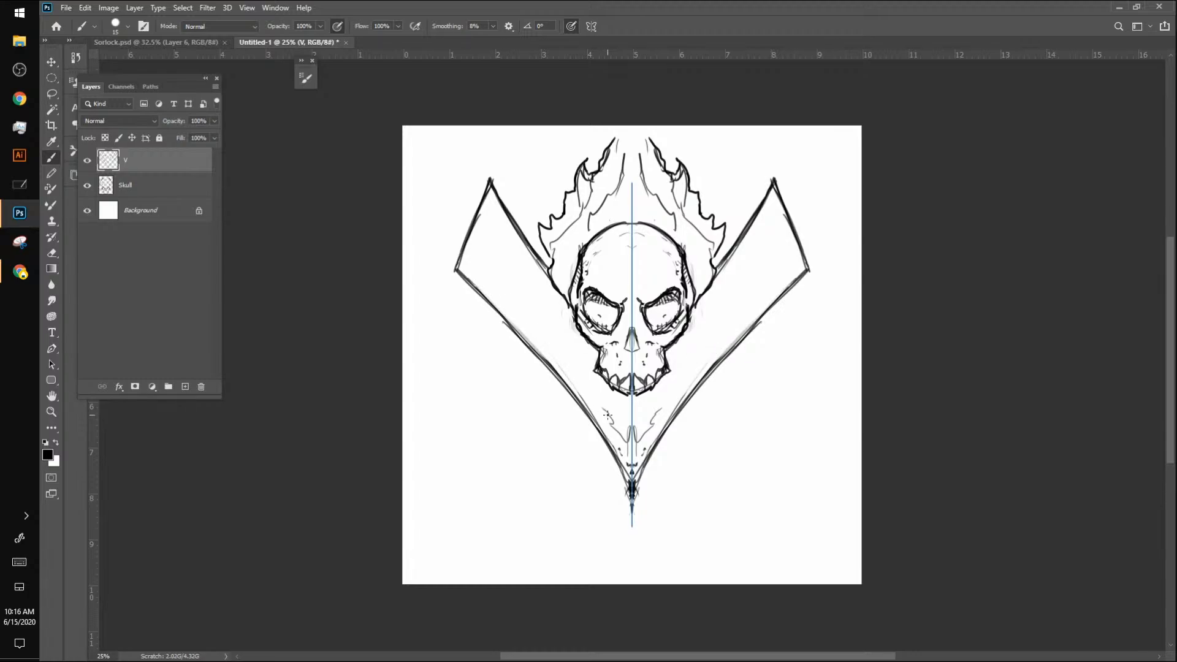
left_click_drag(789, 273, 723, 346)
mouse_move(671, 414)
left_mouse_down()
mouse_move(722, 350)
mouse_move(656, 420)
left_mouse_up()
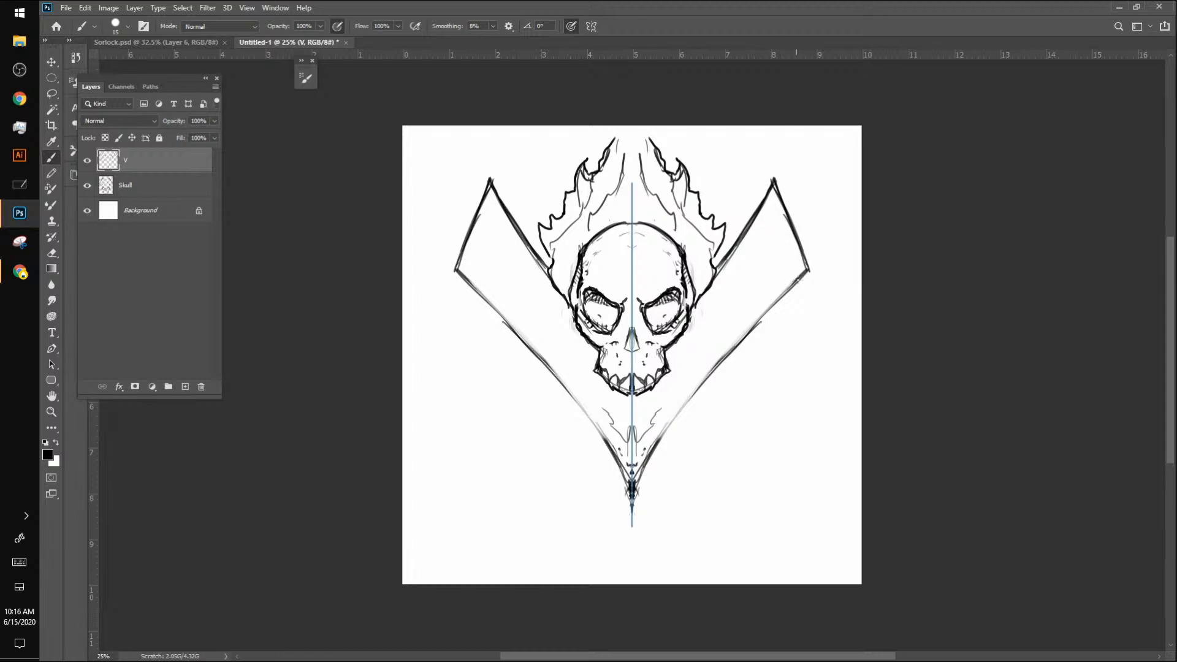
left_click_drag(797, 279, 703, 386)
left_click_drag(783, 298, 675, 427)
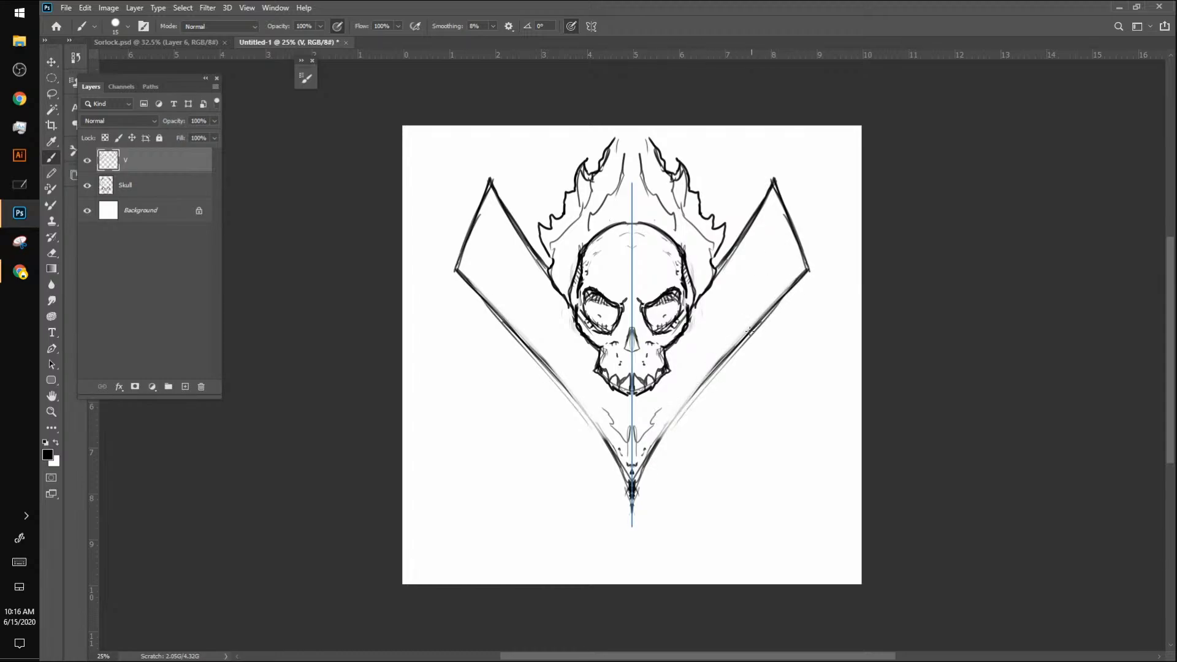
left_click_drag(741, 342, 663, 438)
left_click_drag(717, 367, 643, 469)
mouse_move(697, 391)
left_mouse_down()
mouse_move(631, 490)
mouse_move(639, 453)
left_mouse_up()
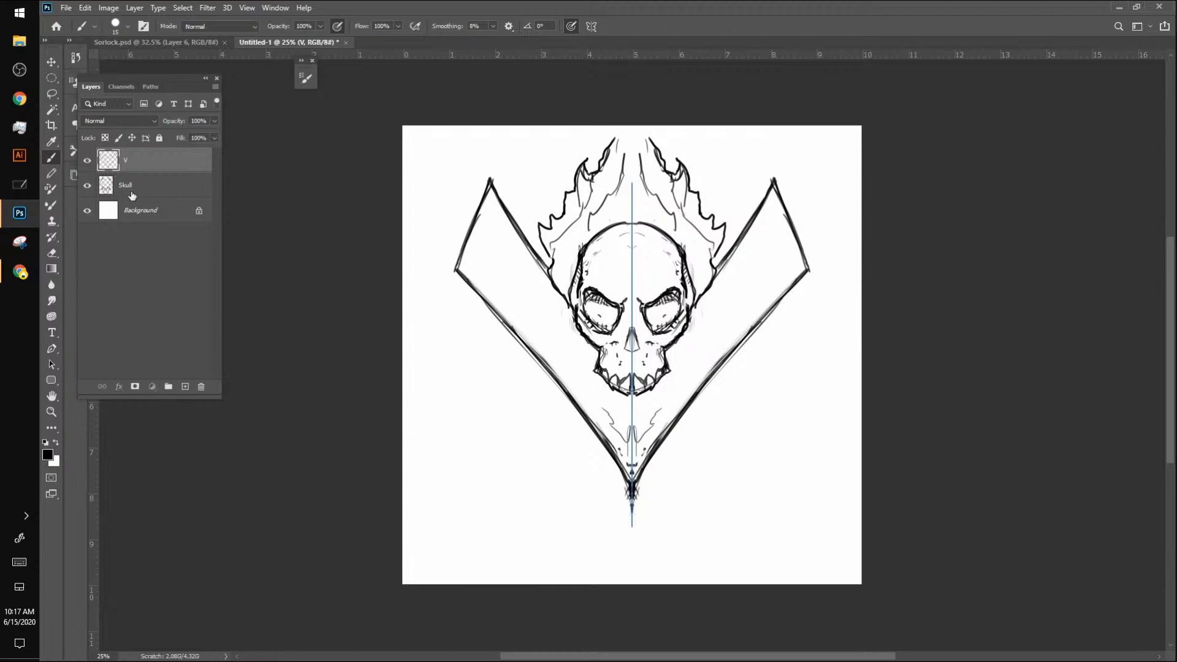
Step: Shift the artwork of the Skull and V layers together slightly lower on the canvas, keeping their alignment
left_click(127, 193)
key("v")
left_click_drag(652, 337, 691, 409)
left_click(141, 154)
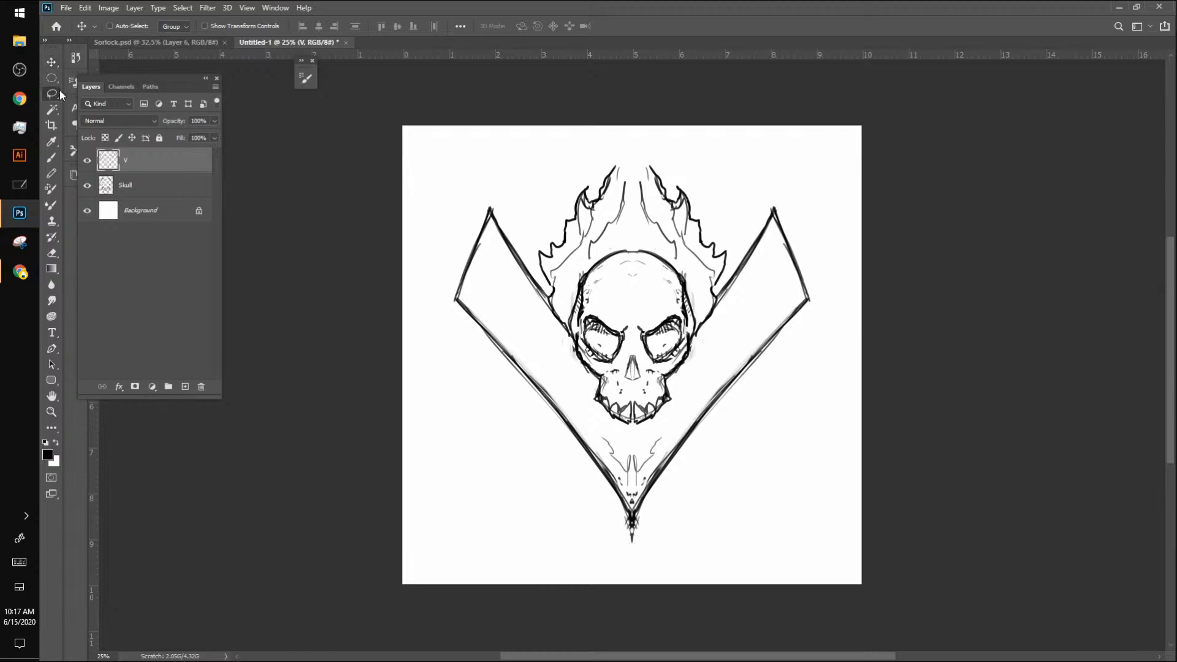
Step: Lasso the area around the skull on the V layer, cut the strokes inside it and clear the selection
key("l")
mouse_move(587, 282)
left_mouse_down()
mouse_move(566, 346)
mouse_move(615, 414)
mouse_move(664, 393)
mouse_move(704, 349)
mouse_move(705, 303)
mouse_move(621, 266)
mouse_move(599, 242)
mouse_move(590, 428)
mouse_move(713, 372)
mouse_move(681, 245)
left_mouse_up()
right_click(653, 256)
left_click(886, 387)
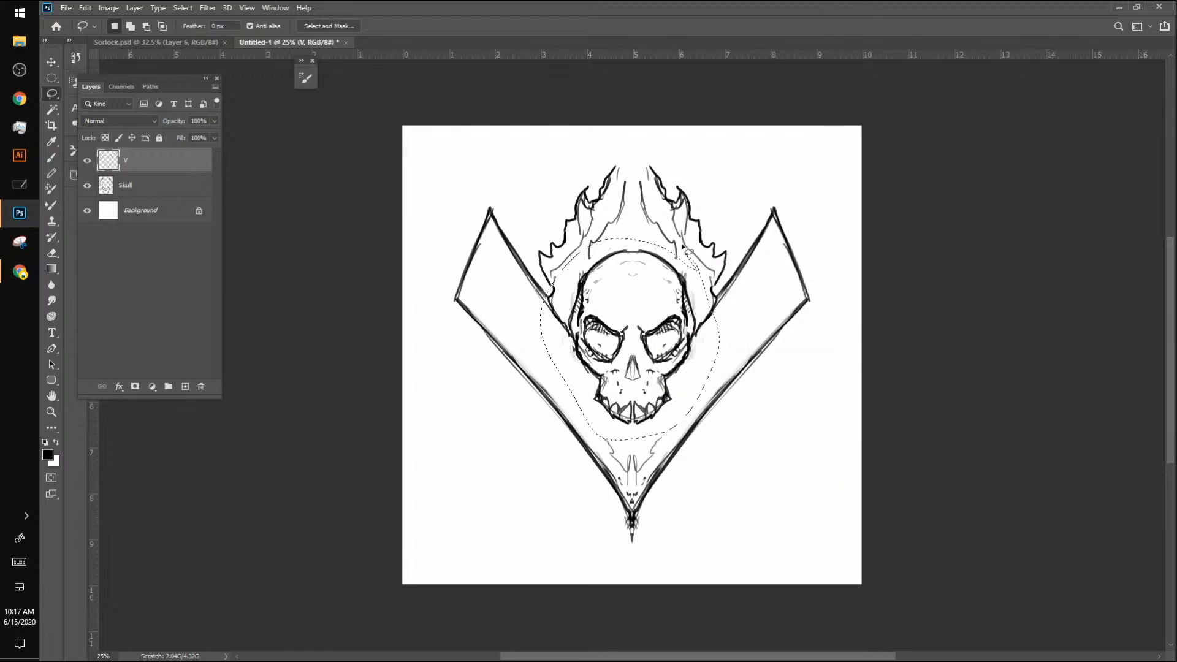
key("x")
key("ctrl+d")
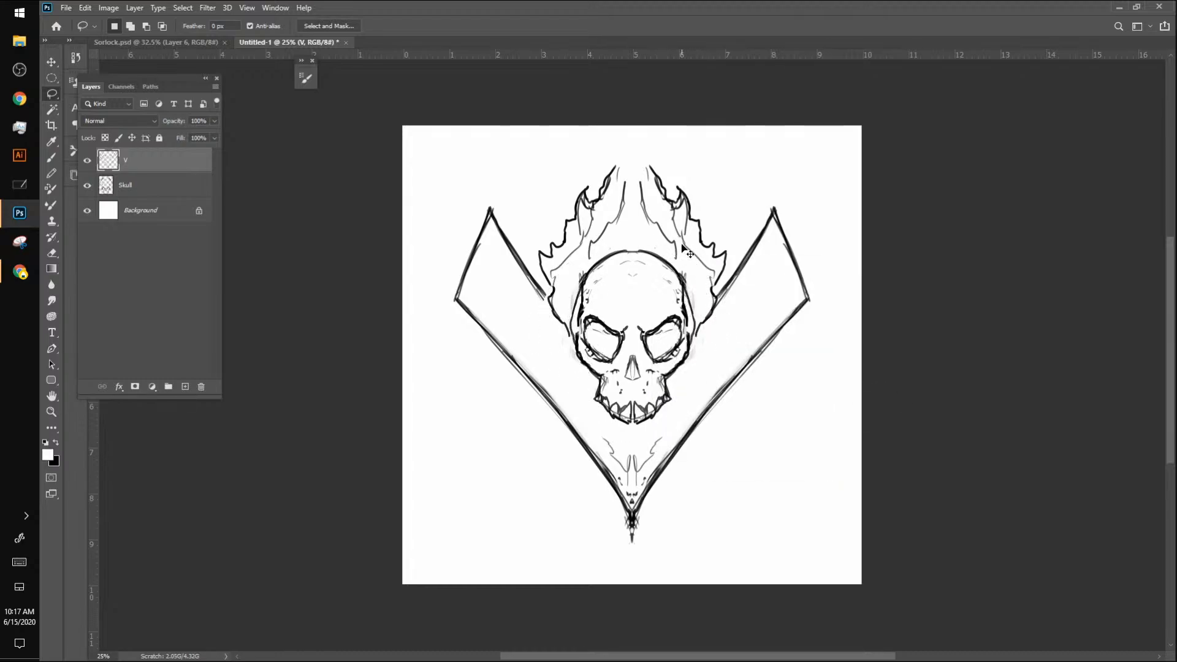
Step: Place the cut strokes in position on a new layer above Skull and merge it down into Skull
left_click(146, 180)
key("ctrl+shift+alt+n")
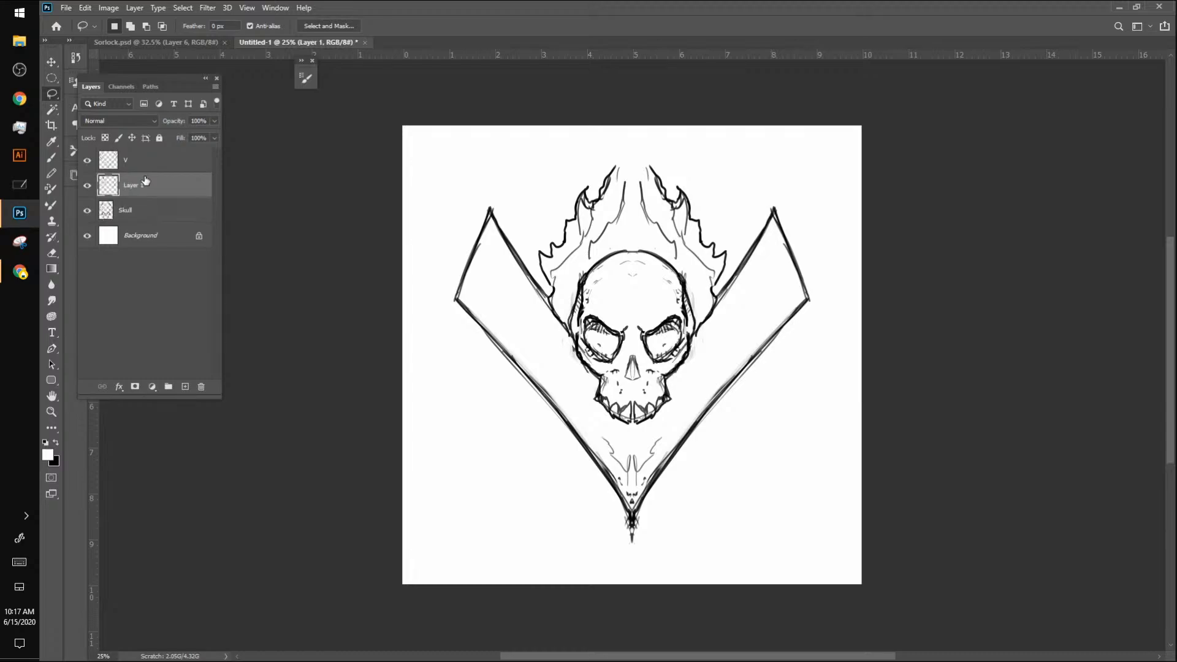
right_click(148, 187)
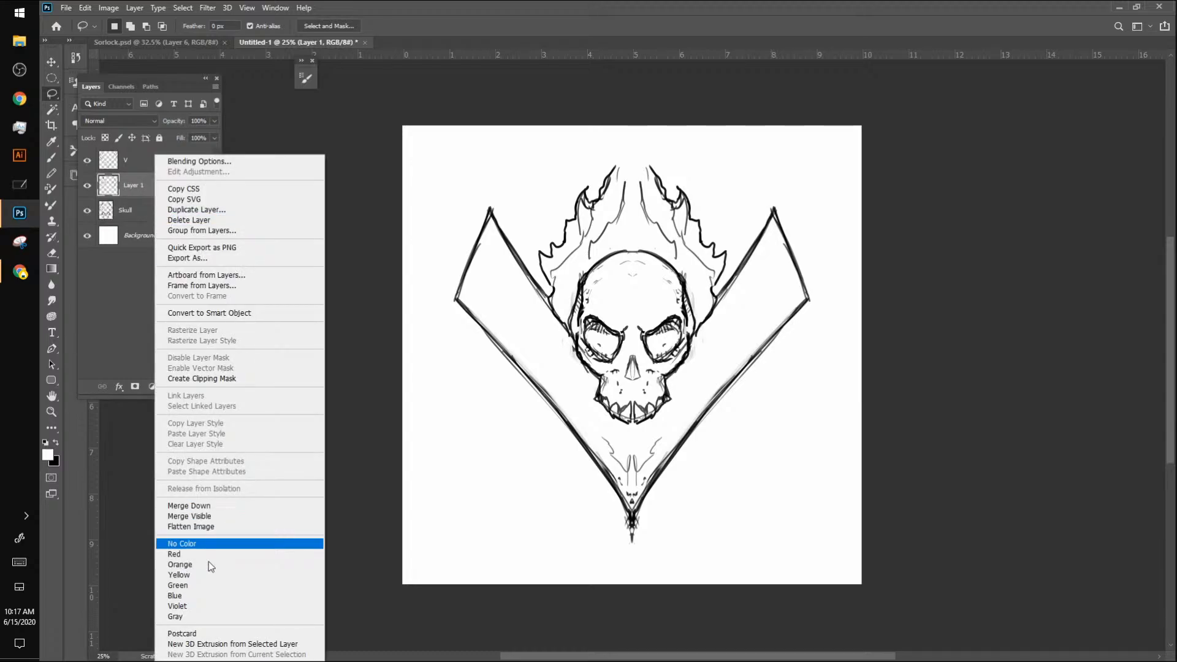
left_click(221, 506)
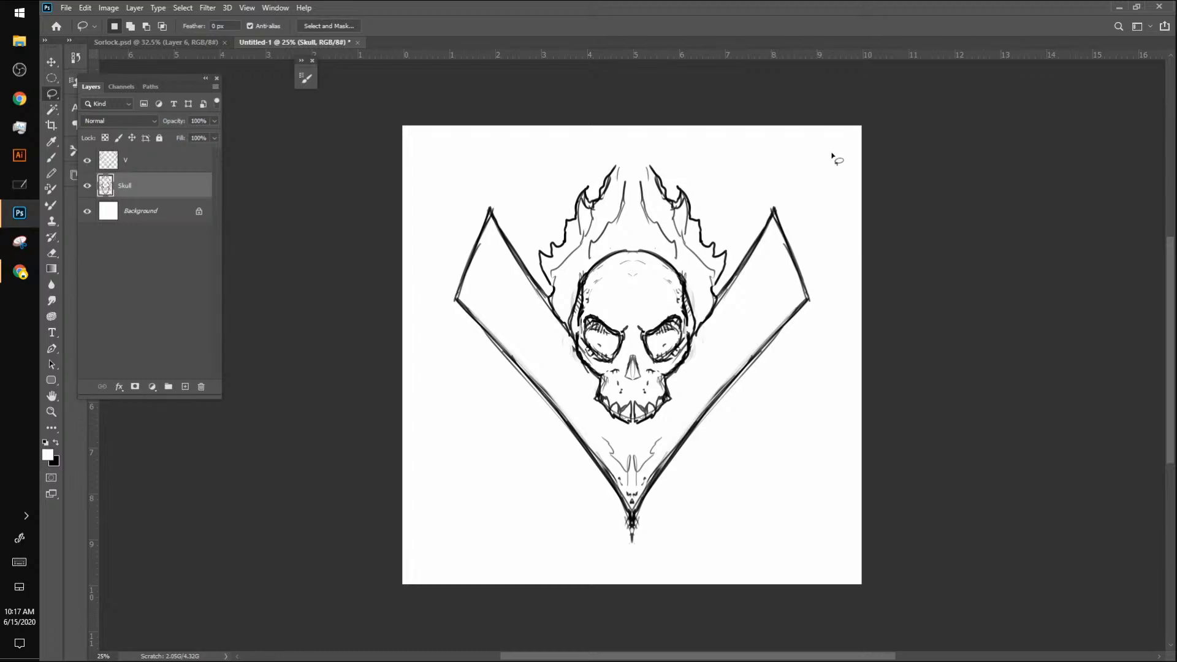
Step: Erase the outer flames on the Skull layer and sketch small curled flame bases beside the temples
key("b")
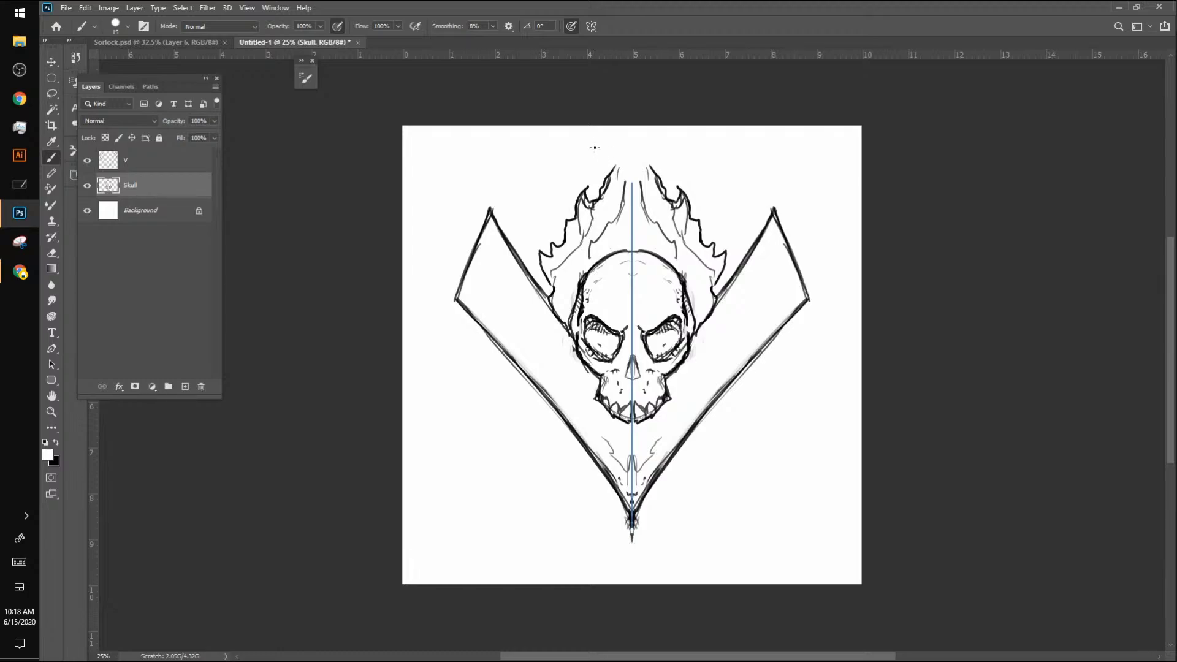
key("x")
mouse_move(612, 181)
left_mouse_down()
mouse_move(614, 148)
mouse_move(629, 179)
mouse_move(632, 162)
mouse_move(650, 162)
left_mouse_up()
mouse_move(550, 299)
left_mouse_down()
mouse_move(567, 345)
mouse_move(554, 304)
left_mouse_up()
key("ctrl+z")
key("ctrl+z")
key("ctrl+z")
key("ctrl+z")
key("ctrl+z")
key("ctrl+z")
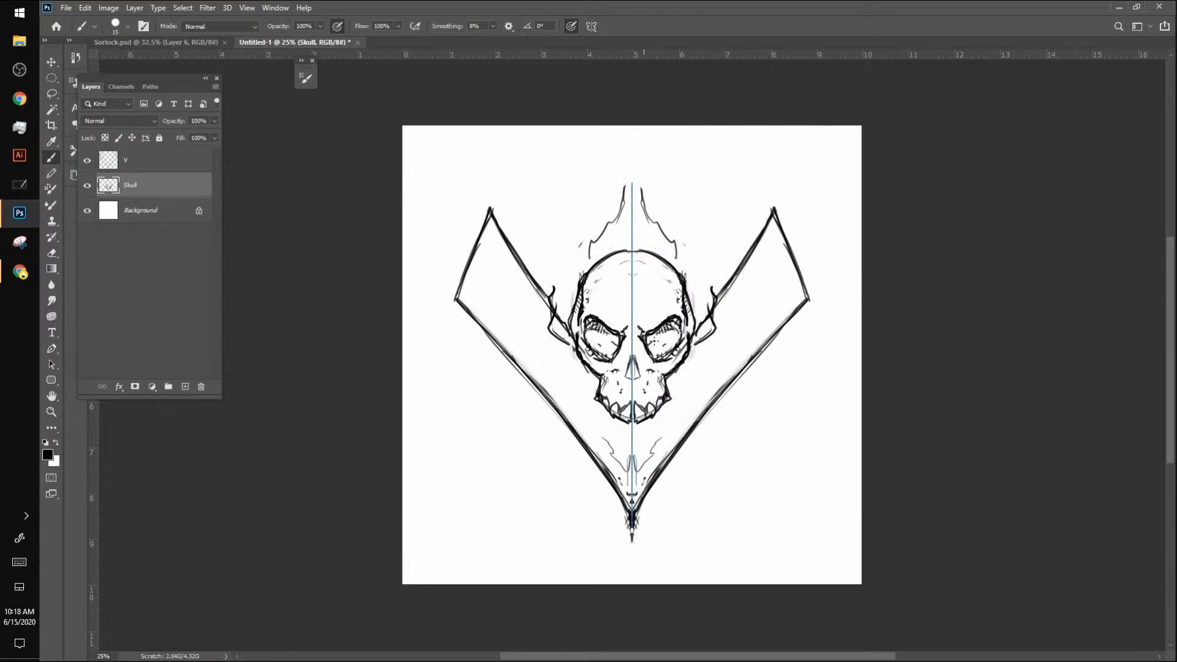
Step: Reshape the skull's eye sockets into narrow, angry slants and erase the old upper socket lines
mouse_move(652, 342)
left_mouse_down()
mouse_move(678, 309)
mouse_move(646, 343)
left_mouse_up()
key("ctrl+z")
key("ctrl+z")
key("ctrl+z")
key("ctrl+z")
key("ctrl+z")
key("ctrl+z")
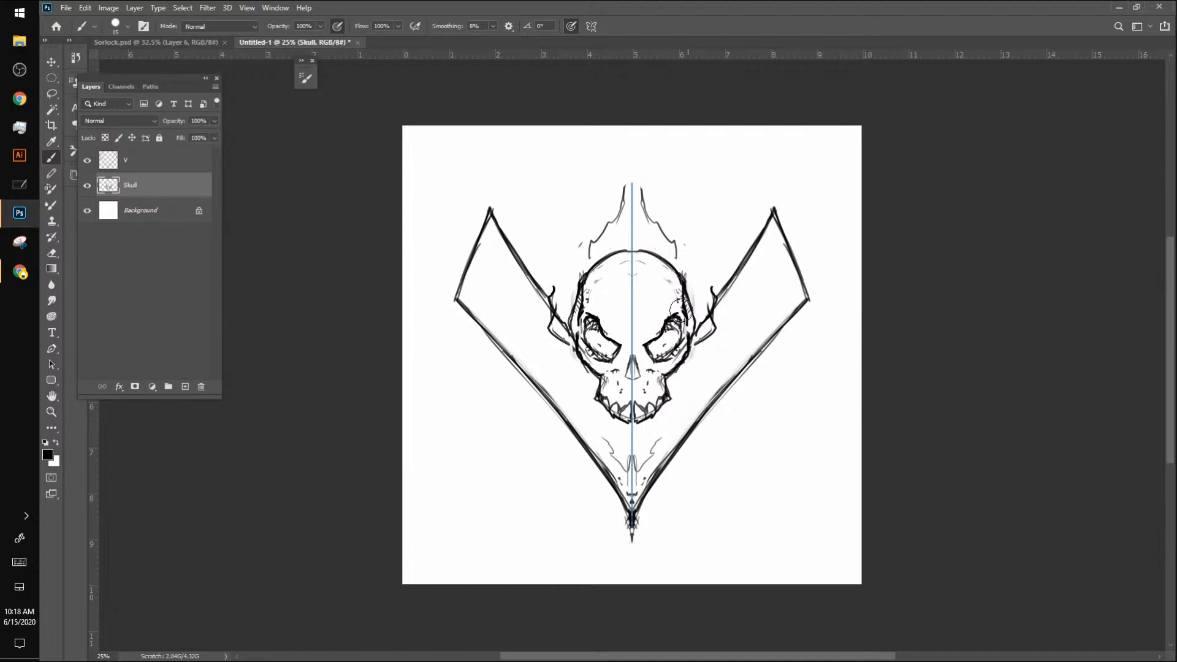
mouse_move(660, 328)
left_mouse_down()
mouse_move(659, 299)
mouse_move(664, 330)
mouse_move(652, 344)
mouse_move(683, 329)
mouse_move(675, 369)
mouse_move(687, 342)
mouse_move(662, 373)
left_mouse_up()
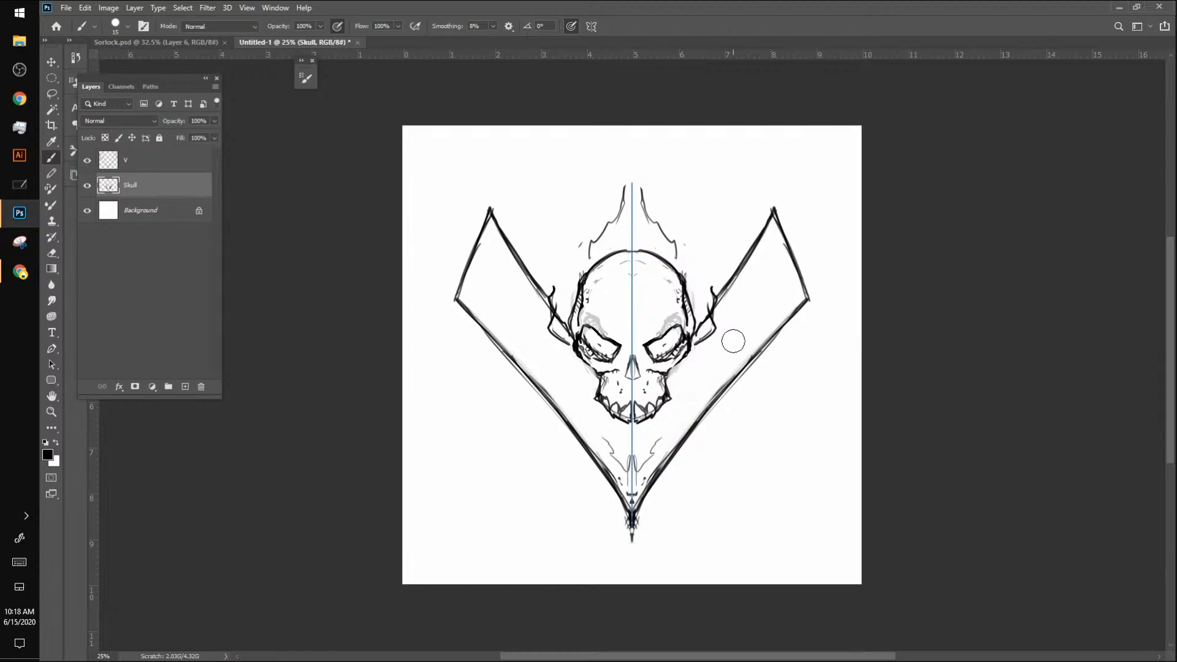
Step: With the brush size at 10, detail the eye sockets and draw jagged flames up the skull's sides to a central peak
key("bracketleft")
left_click_drag(654, 360, 670, 362)
mouse_move(657, 350)
left_mouse_down()
mouse_move(670, 348)
mouse_move(658, 354)
left_mouse_up()
left_click_drag(663, 348, 706, 277)
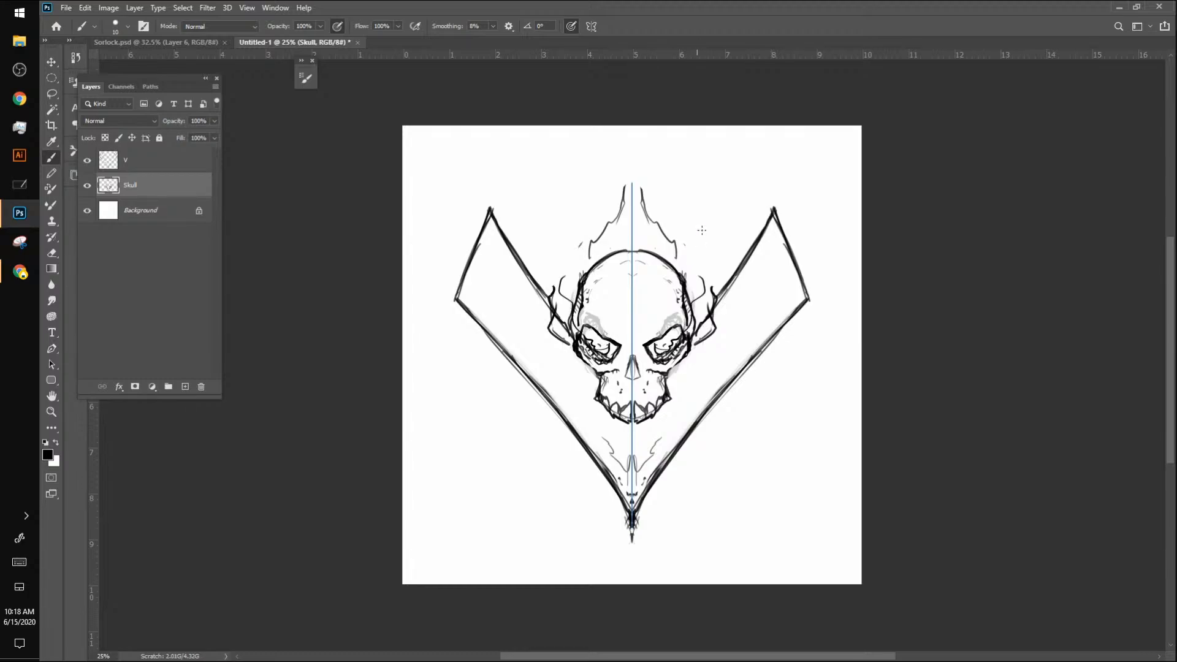
mouse_move(657, 345)
left_mouse_down()
mouse_move(696, 292)
mouse_move(689, 265)
mouse_move(704, 299)
mouse_move(675, 335)
left_mouse_up()
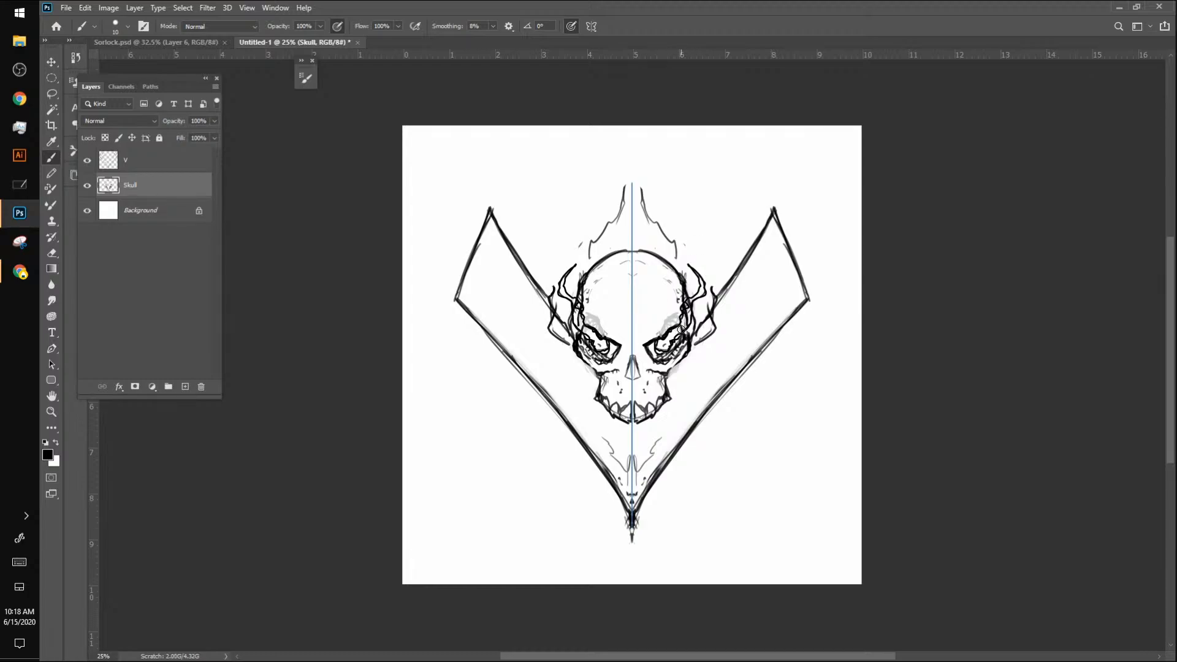
mouse_move(689, 306)
left_mouse_down()
mouse_move(706, 287)
mouse_move(696, 271)
mouse_move(706, 295)
mouse_move(699, 269)
left_mouse_up()
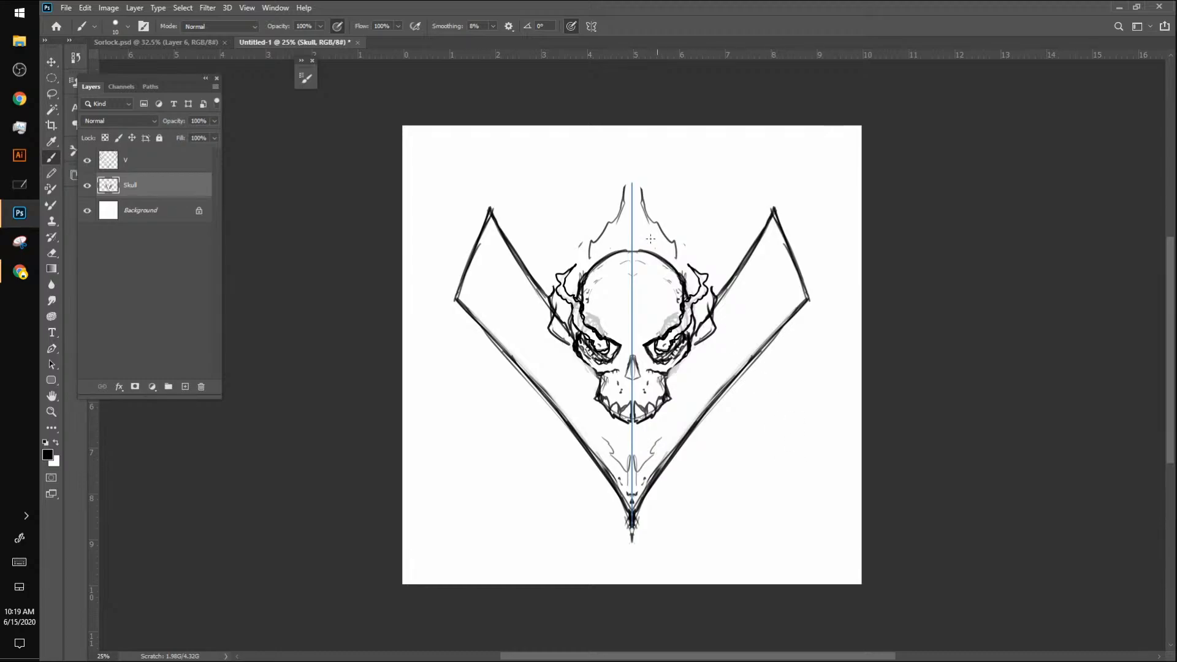
mouse_move(635, 187)
left_mouse_down()
mouse_move(629, 159)
mouse_move(648, 220)
mouse_move(669, 223)
mouse_move(683, 263)
mouse_move(665, 258)
mouse_move(667, 274)
mouse_move(668, 253)
mouse_move(639, 222)
mouse_move(647, 267)
mouse_move(662, 269)
mouse_move(663, 310)
mouse_move(692, 289)
mouse_move(678, 264)
left_mouse_up()
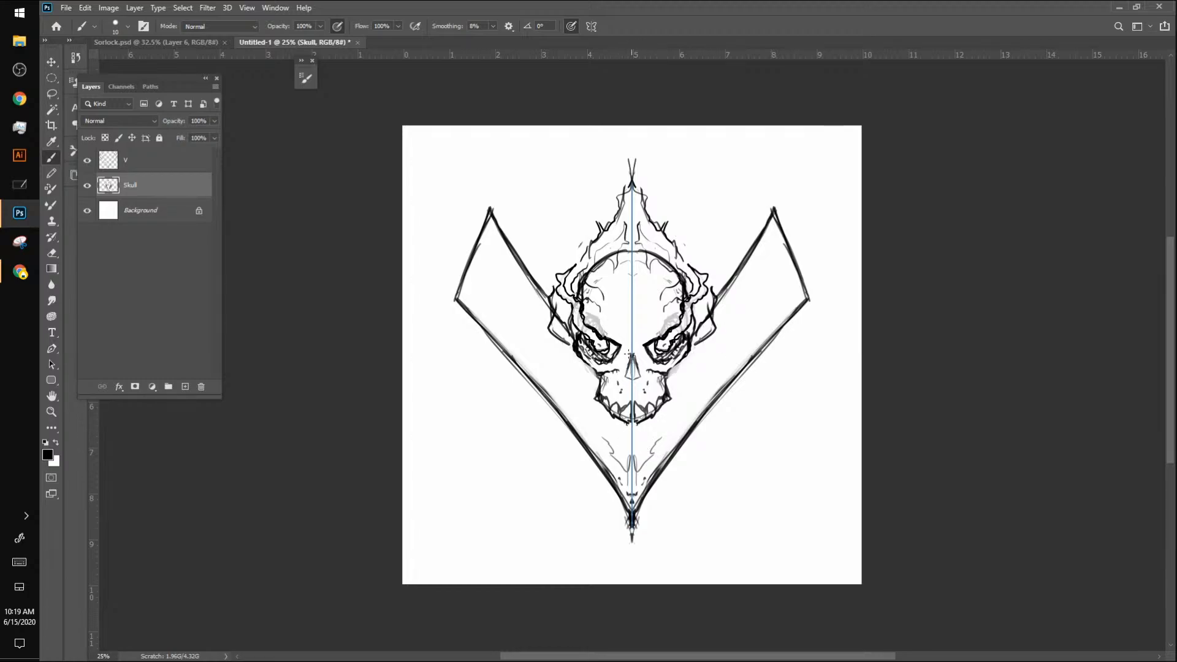
Step: Draw a dark, shaded nose cavity and redraw the upper teeth with heavier pointed outlines
mouse_move(629, 354)
left_mouse_down()
mouse_move(620, 379)
mouse_move(629, 353)
mouse_move(624, 362)
left_mouse_up()
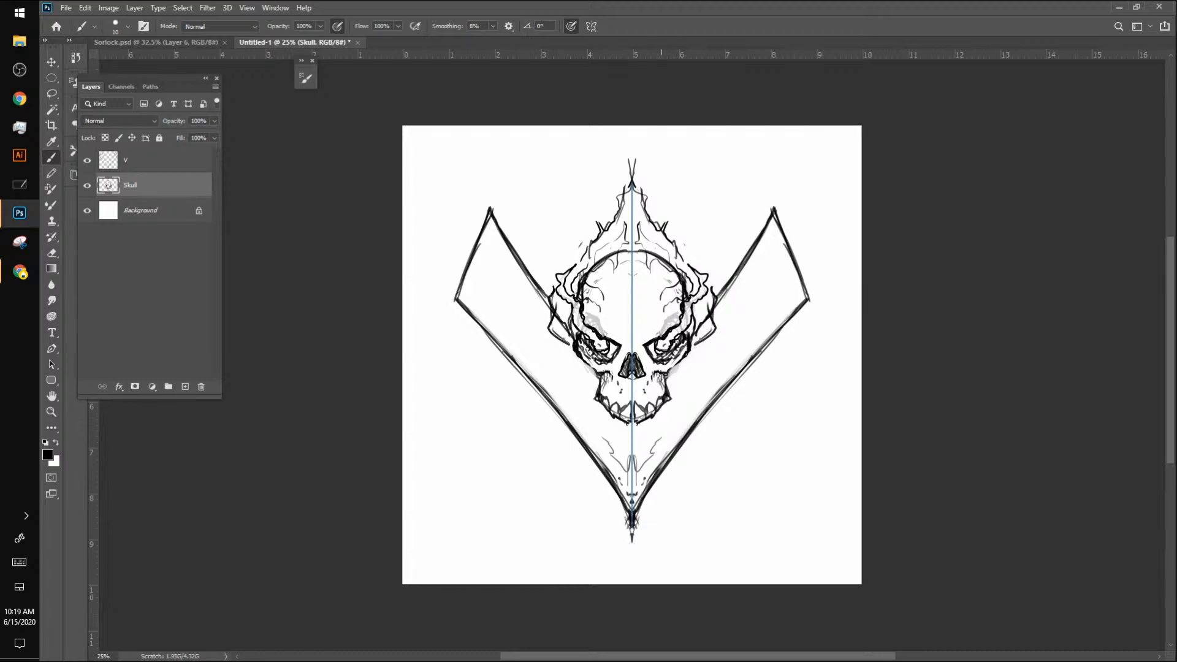
mouse_move(660, 391)
left_mouse_down()
mouse_move(635, 424)
mouse_move(669, 402)
left_mouse_up()
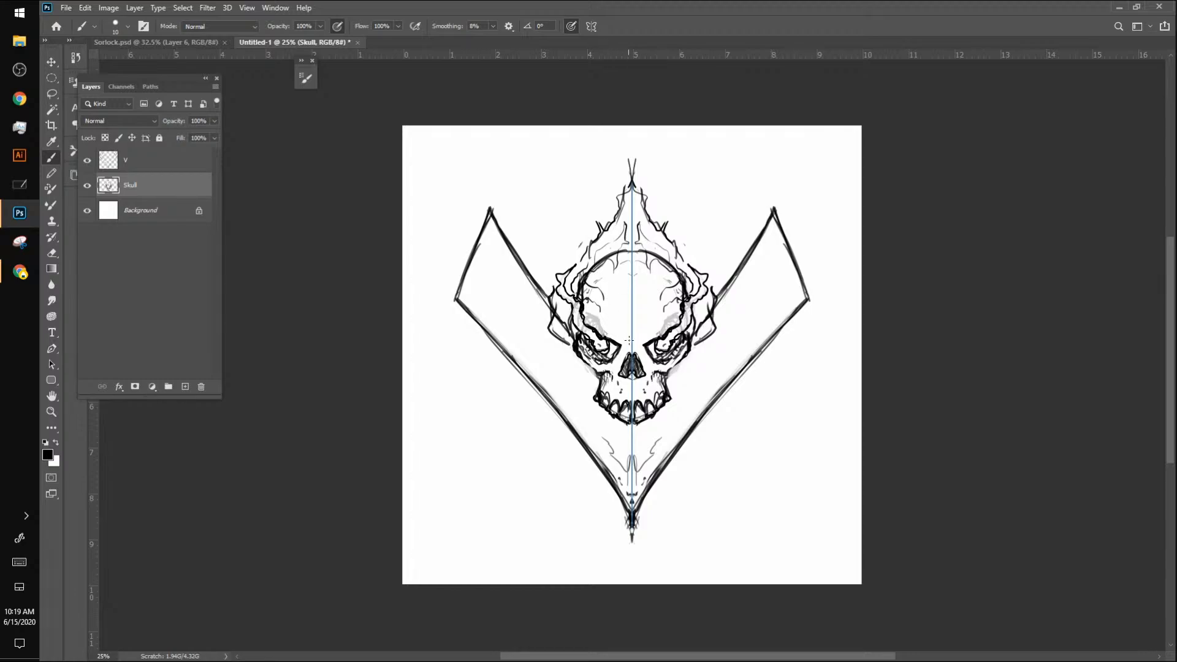
Step: Add furrowed brow lines and forehead cracks to the skull, plus small wisps in the flames around it
left_click_drag(625, 344, 630, 276)
mouse_move(638, 322)
left_mouse_down()
mouse_move(662, 321)
mouse_move(662, 310)
left_mouse_up()
left_click_drag(668, 316, 665, 272)
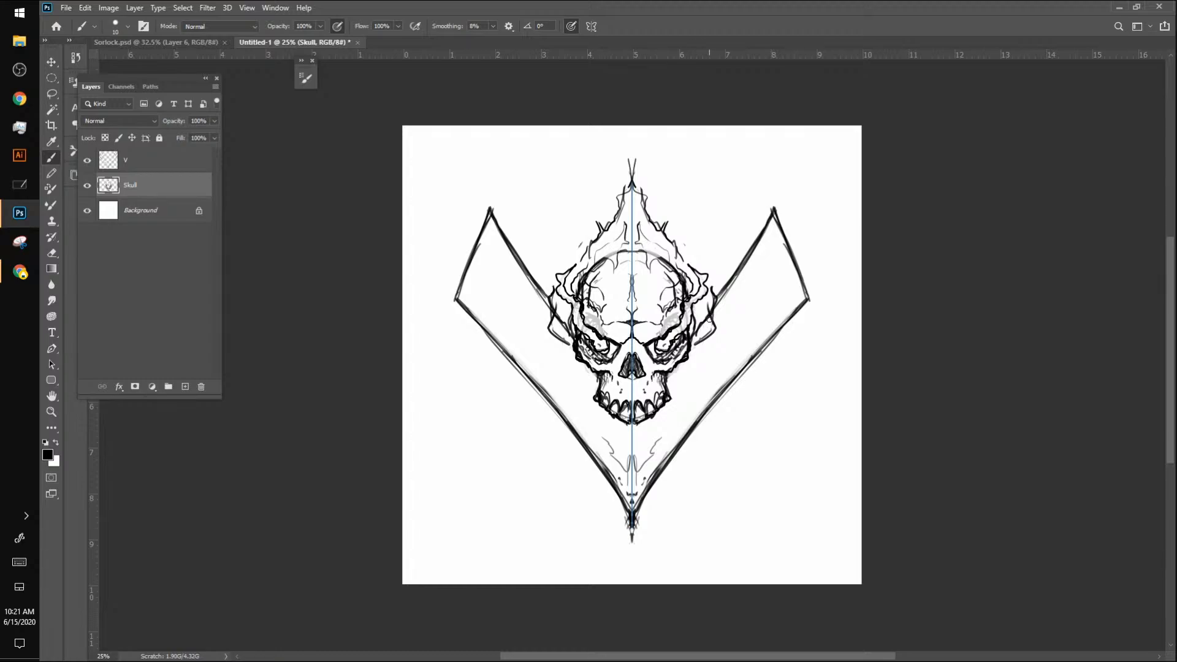
mouse_move(710, 312)
left_mouse_down()
mouse_move(698, 335)
mouse_move(707, 314)
left_mouse_up()
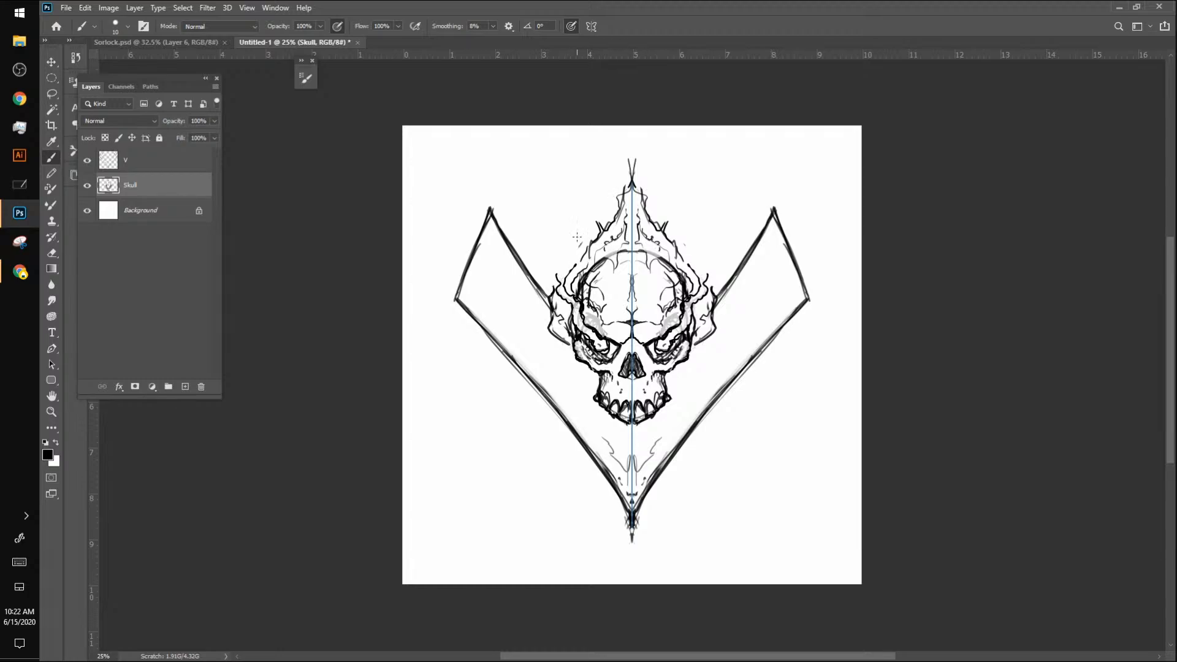
mouse_move(703, 264)
left_mouse_down()
mouse_move(703, 246)
mouse_move(705, 258)
left_mouse_up()
Step: Add a new layer above Skull and hide the Skull and V layers
left_click(185, 387)
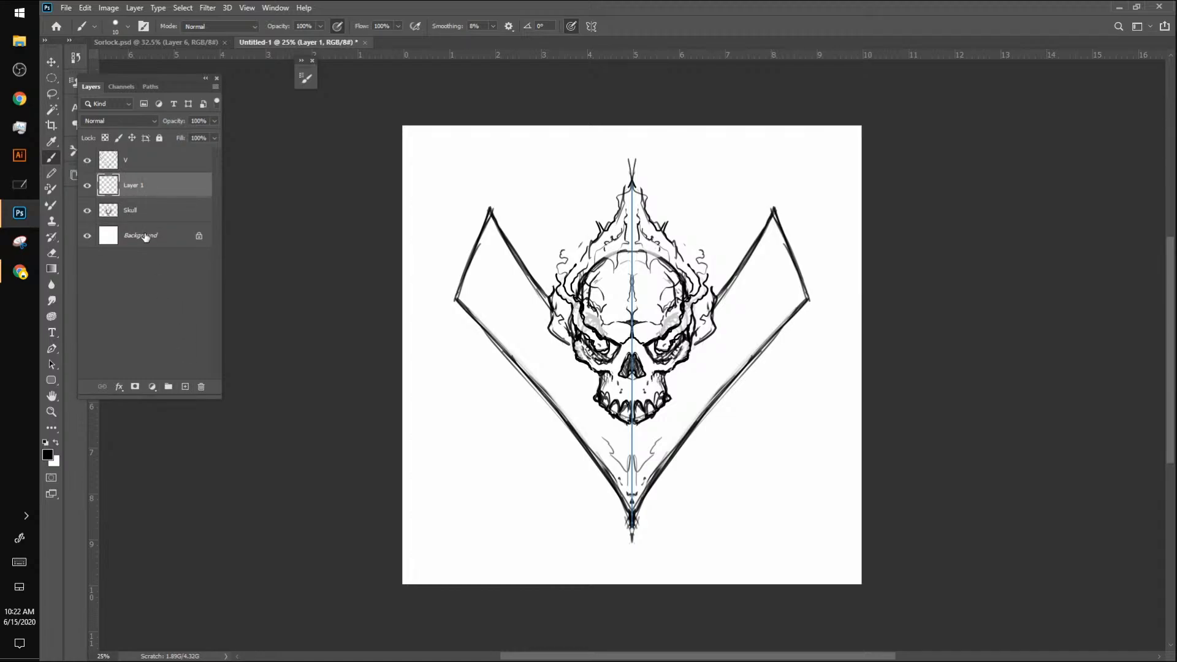
left_click(87, 210)
left_click(87, 160)
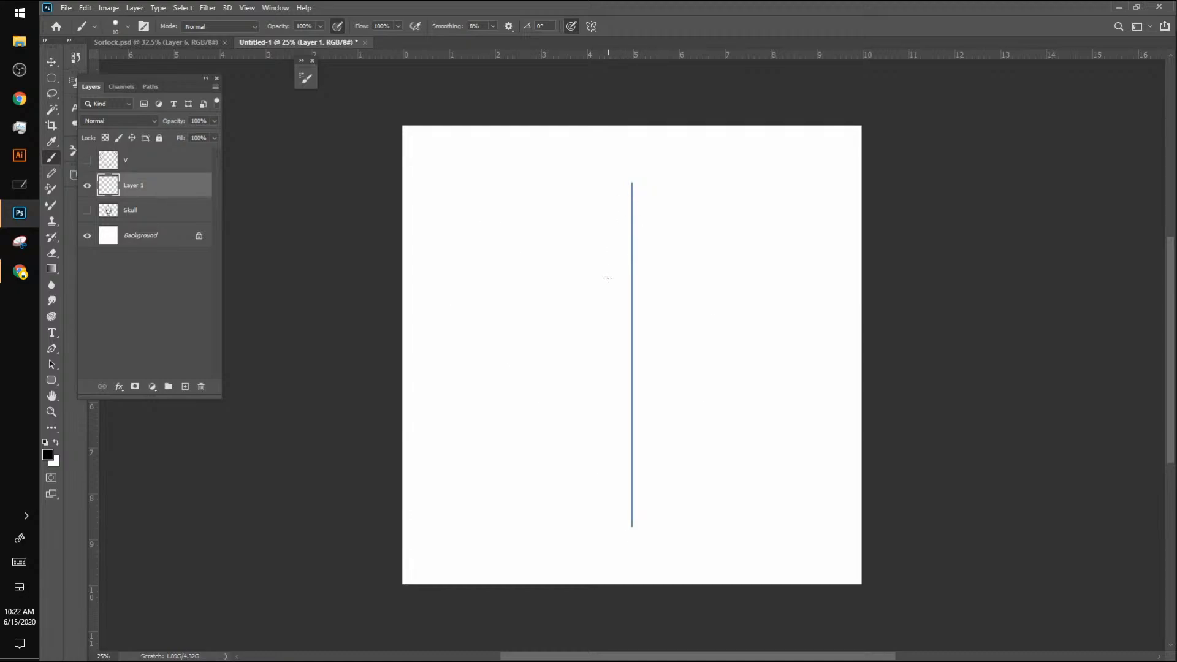
Step: Try vertical symmetry by sketching a diamond and an overlapping triangle on the empty layer, and undo the strokes
mouse_move(631, 216)
left_mouse_down()
mouse_move(521, 353)
mouse_move(578, 292)
mouse_move(534, 360)
mouse_move(519, 352)
mouse_move(635, 468)
left_mouse_up()
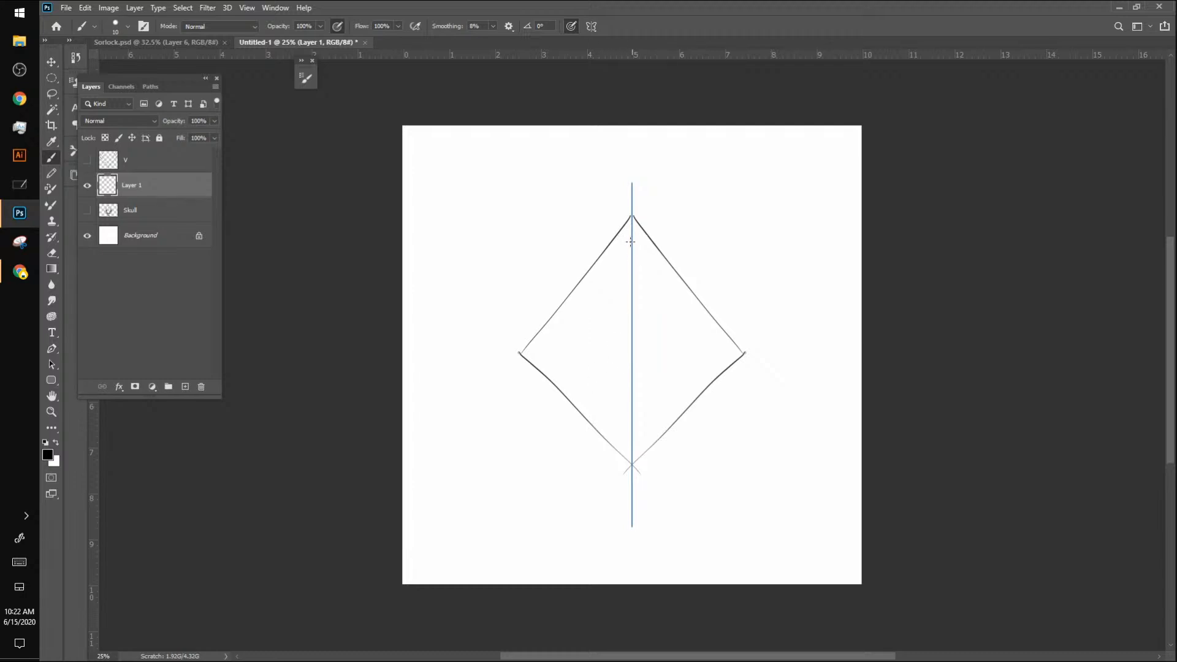
mouse_move(630, 218)
left_mouse_down()
mouse_move(545, 428)
mouse_move(646, 429)
left_mouse_up()
left_click_drag(617, 429, 710, 425)
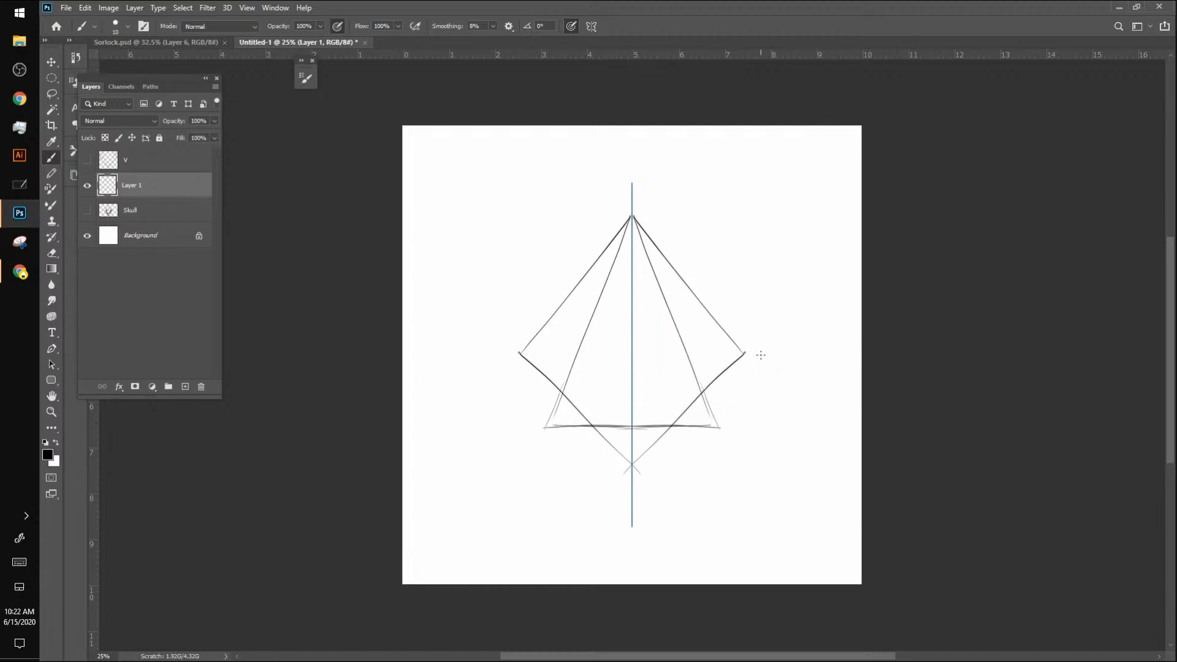
key("ctrl+z")
key("ctrl+z")
key("ctrl+z")
key("ctrl+z")
key("ctrl+z")
key("ctrl+z")
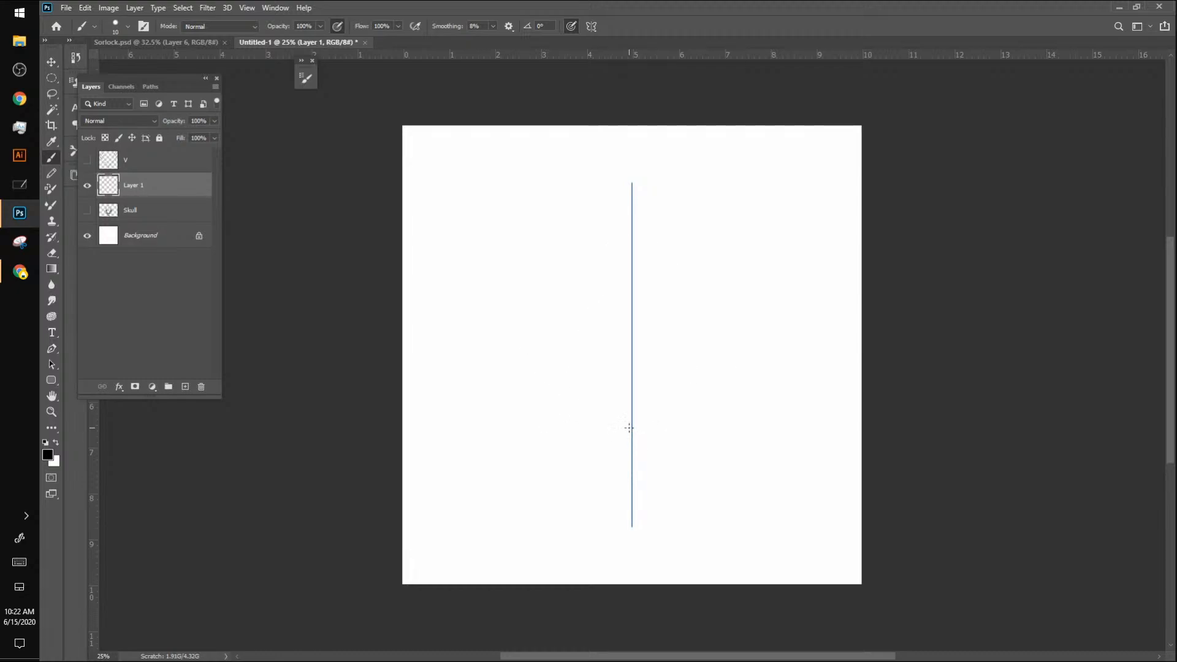
Step: Switch the brush's paint symmetry to Dual Axis and accept the centred axes
left_click(591, 26)
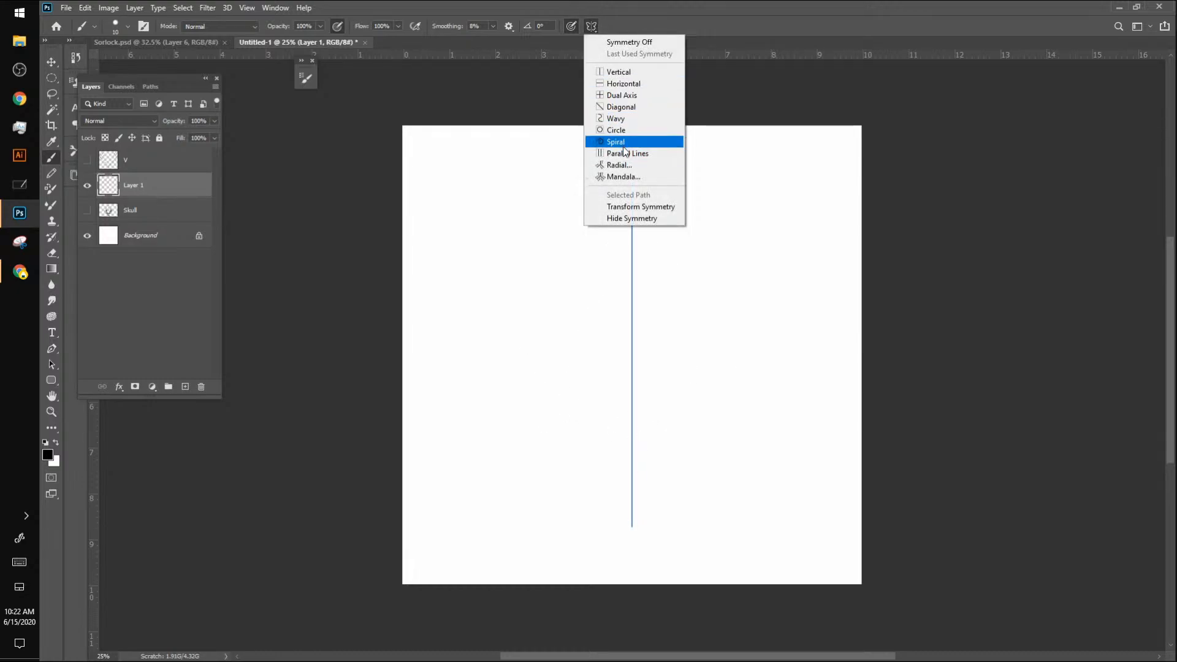
left_click(626, 96)
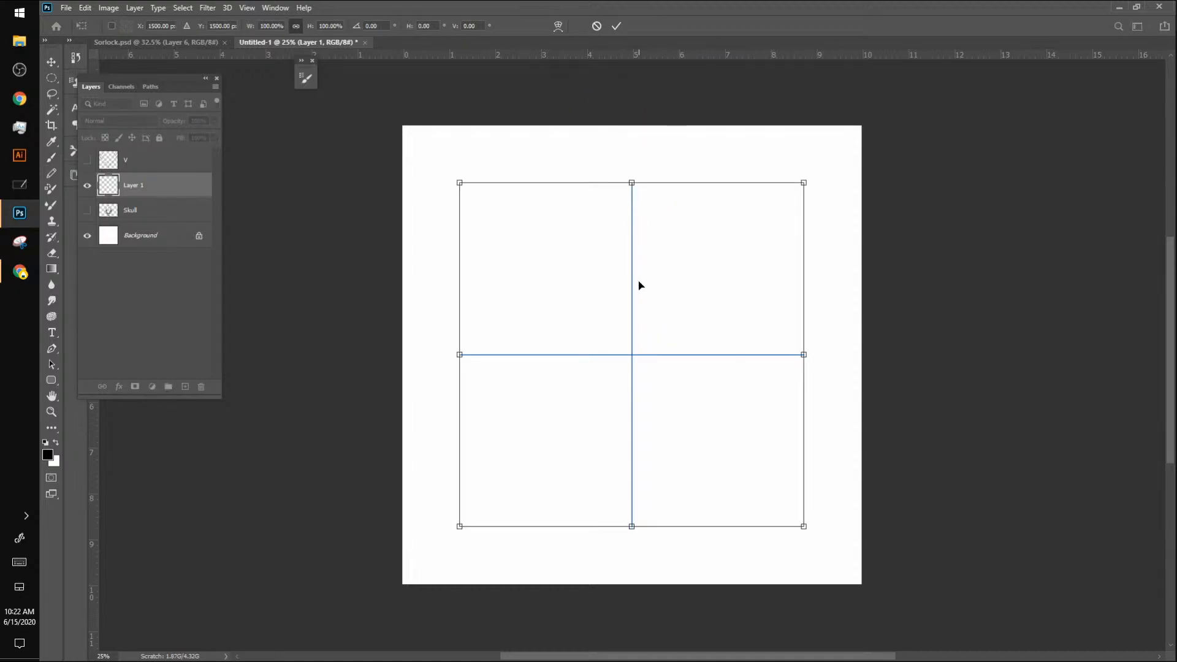
key("Return")
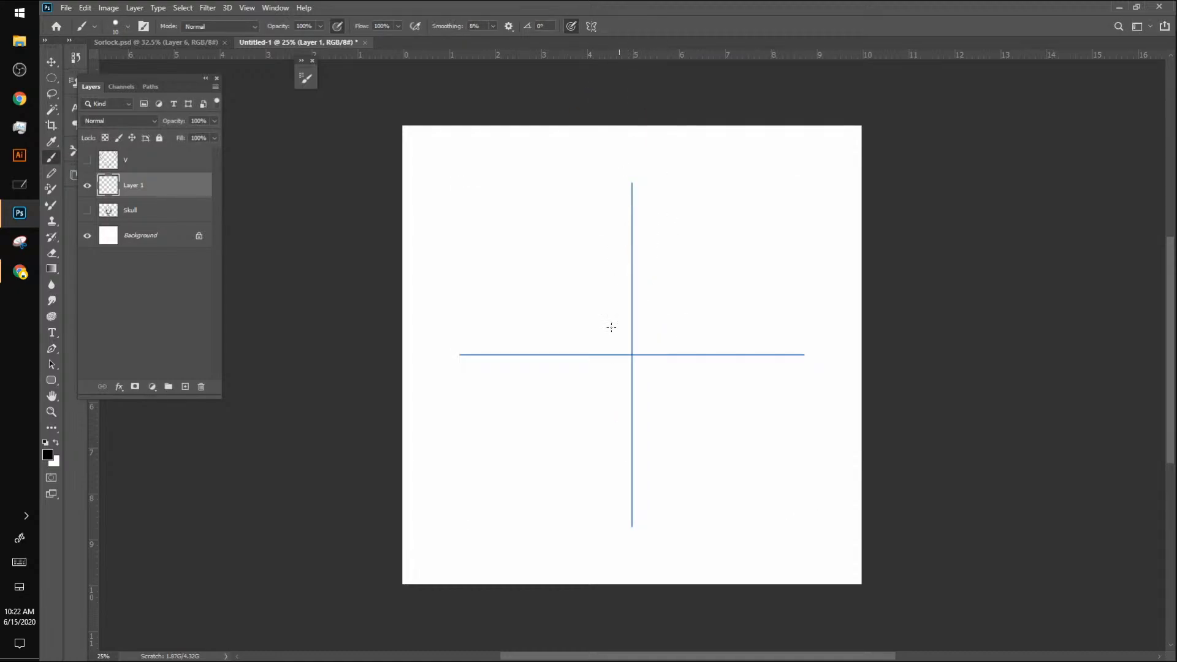
Step: Try the dual-axis symmetry with a diamond and a surrounding oval, and undo both shapes
left_click_drag(631, 193, 510, 354)
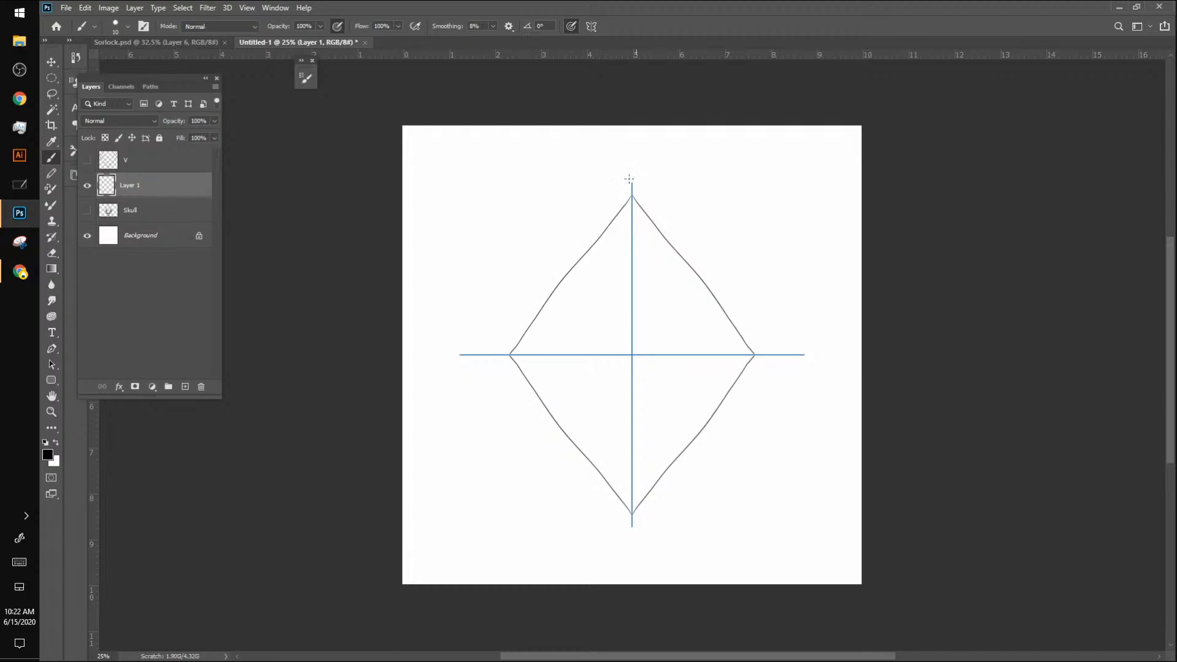
mouse_move(631, 195)
left_mouse_down()
mouse_move(572, 223)
mouse_move(517, 302)
mouse_move(509, 355)
left_mouse_up()
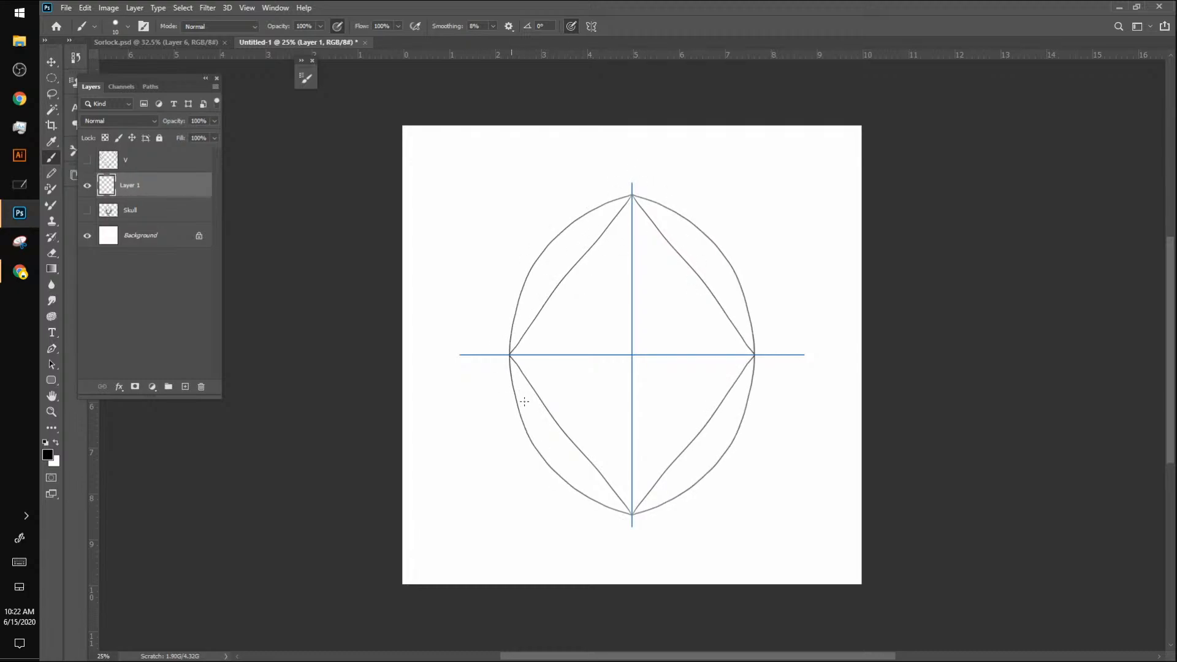
key("ctrl+z")
key("ctrl+z")
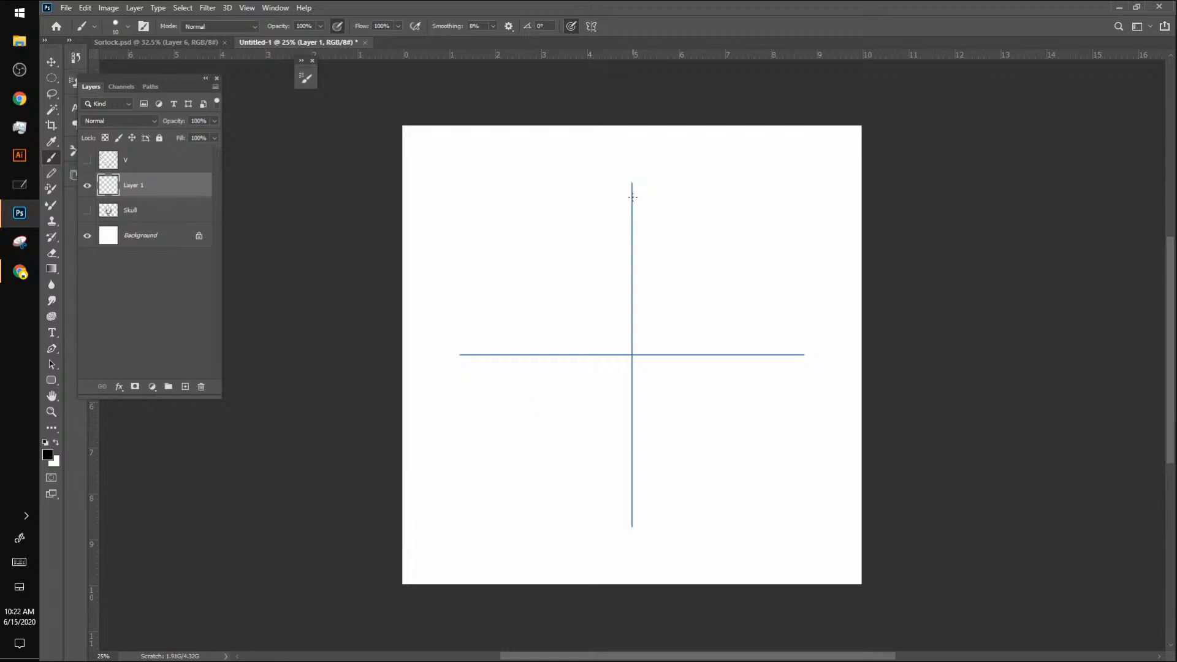
Step: Draw a large rounded oval centred on the two symmetry axes on the new layer
mouse_move(631, 194)
left_mouse_down()
mouse_move(558, 227)
mouse_move(519, 267)
mouse_move(496, 324)
mouse_move(498, 375)
left_mouse_up()
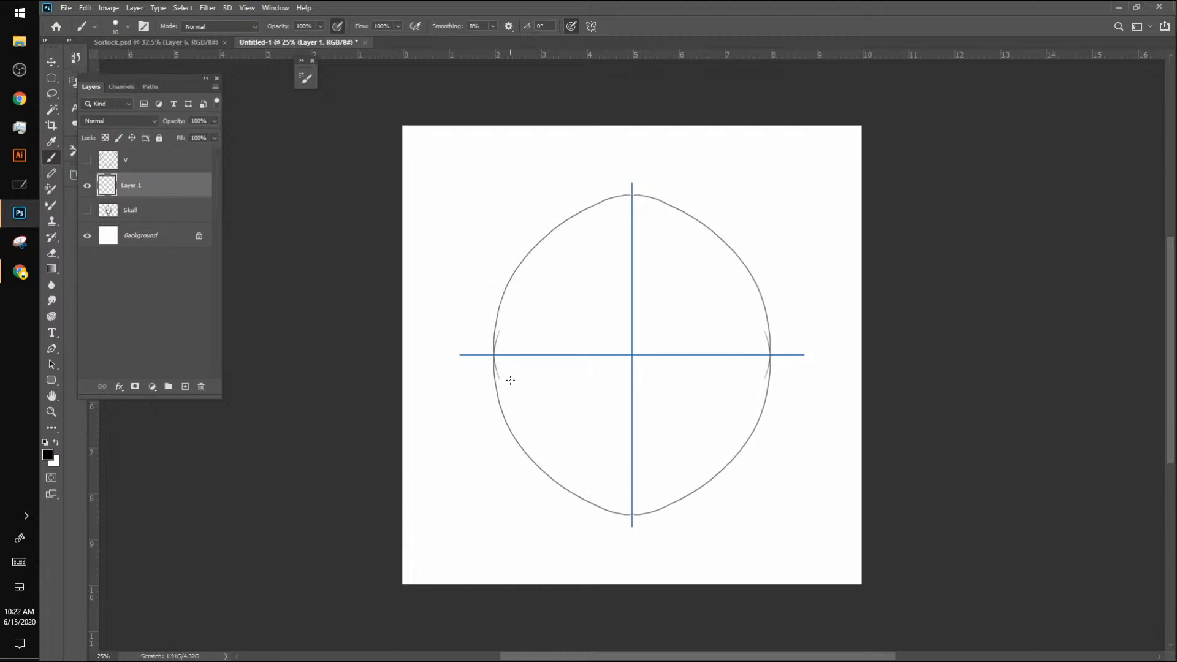
Step: Undo the rounded oval and sketch a rounder circle centred on the two symmetry axes on Layer 1
key("ctrl+z")
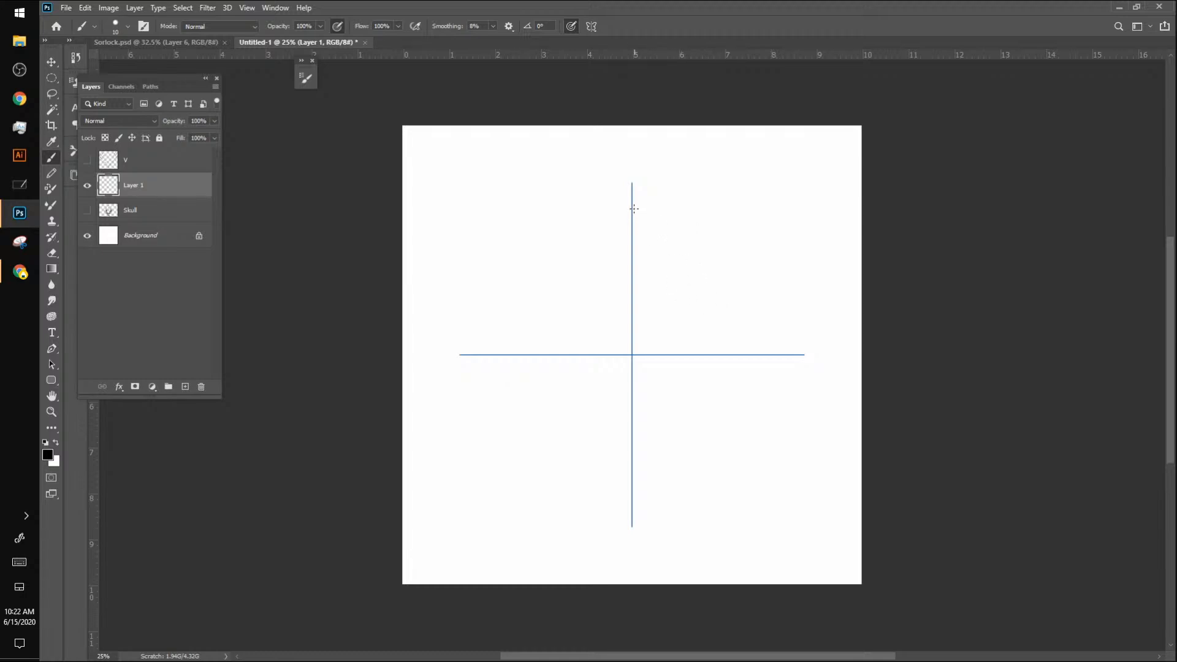
left_click_drag(634, 208, 770, 293)
key("ctrl+z")
mouse_move(631, 205)
left_mouse_down()
mouse_move(710, 239)
mouse_move(757, 295)
mouse_move(773, 363)
mouse_move(749, 249)
mouse_move(766, 328)
mouse_move(706, 231)
mouse_move(609, 208)
mouse_move(648, 204)
mouse_move(613, 205)
mouse_move(632, 209)
mouse_move(532, 266)
left_mouse_up()
left_click_drag(611, 210, 527, 260)
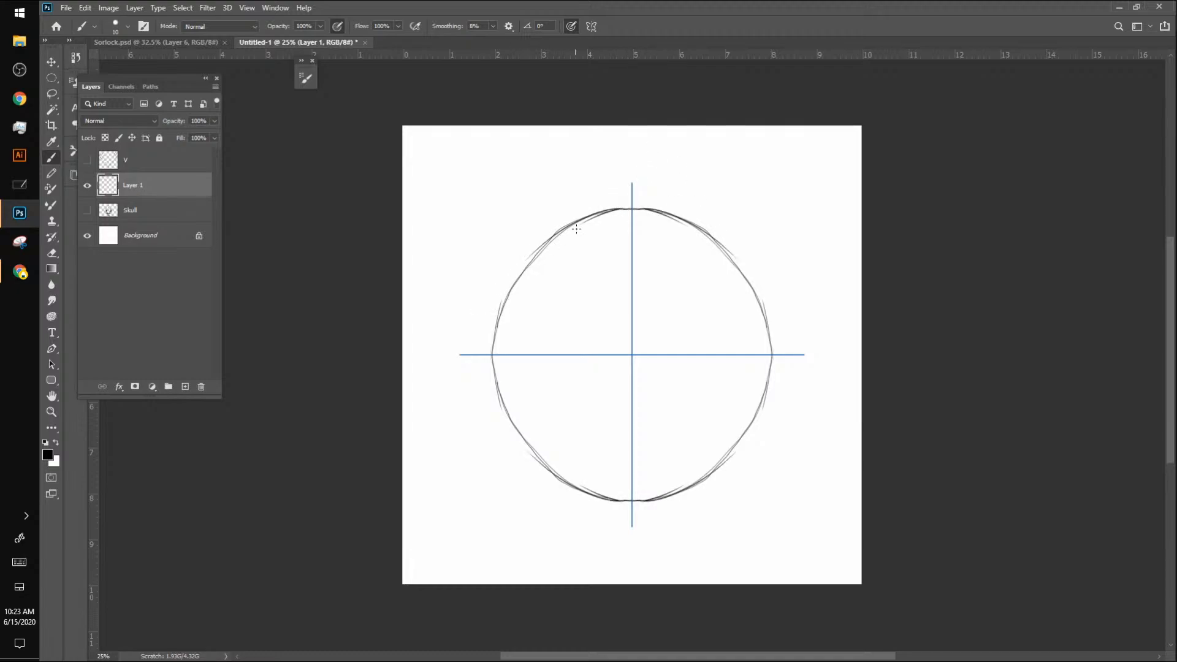
mouse_move(574, 225)
left_mouse_down()
mouse_move(540, 248)
mouse_move(490, 348)
mouse_move(527, 268)
mouse_move(504, 297)
mouse_move(489, 358)
left_mouse_up()
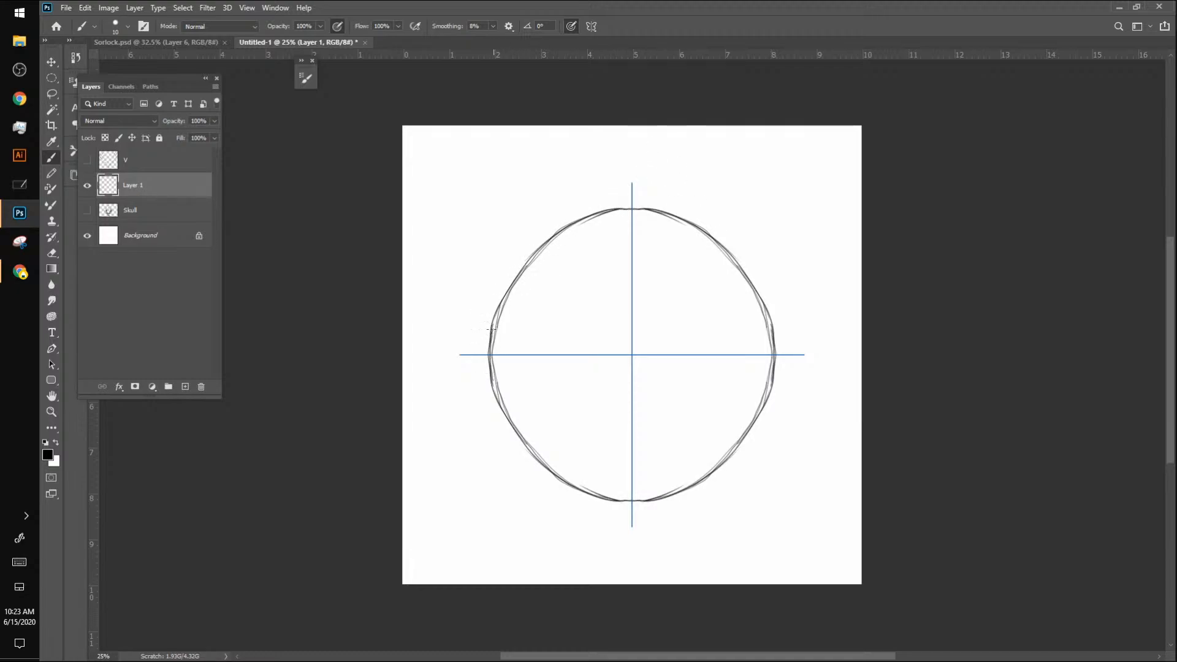
left_click_drag(493, 312, 489, 357)
left_click_drag(508, 288, 492, 336)
left_click_drag(509, 286, 495, 328)
left_click_drag(551, 240, 506, 286)
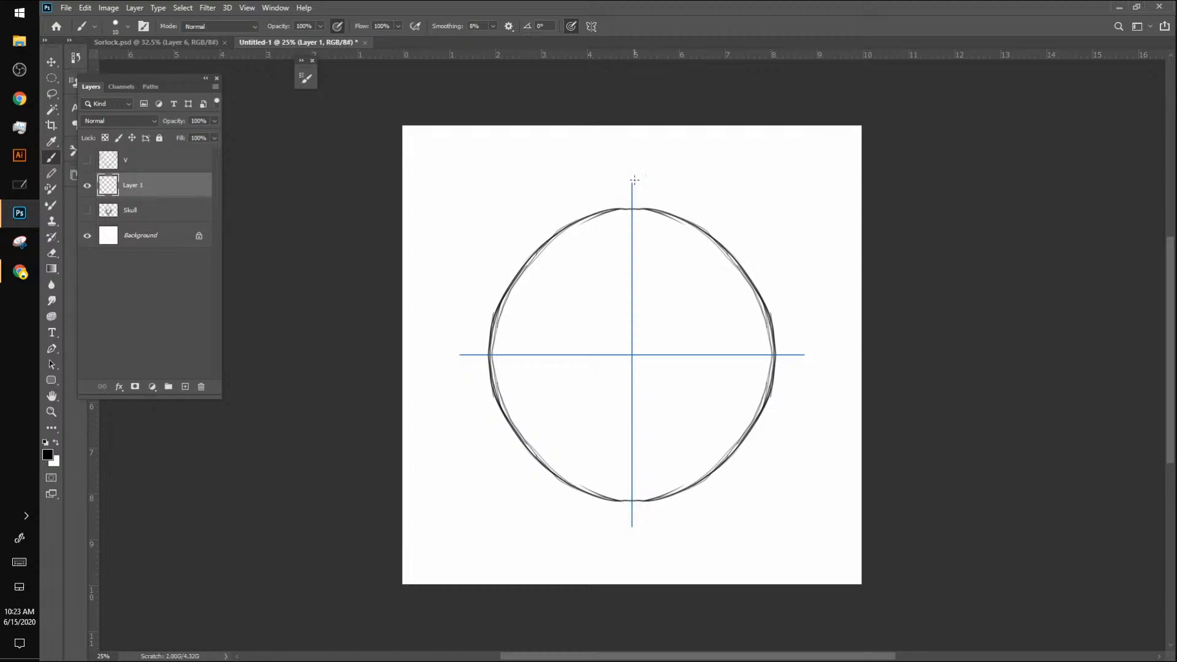
Step: Even out and darken the circle's outline with repeated curved strokes along its quarter arcs
mouse_move(606, 207)
left_mouse_down()
mouse_move(541, 242)
mouse_move(523, 283)
mouse_move(599, 211)
mouse_move(517, 274)
mouse_move(558, 226)
mouse_move(504, 290)
left_mouse_up()
mouse_move(536, 244)
left_mouse_down()
mouse_move(489, 348)
mouse_move(504, 287)
mouse_move(533, 247)
mouse_move(608, 212)
mouse_move(625, 218)
mouse_move(538, 252)
left_mouse_up()
mouse_move(541, 251)
left_mouse_down()
mouse_move(507, 309)
mouse_move(524, 270)
mouse_move(496, 340)
mouse_move(516, 279)
mouse_move(502, 355)
mouse_move(496, 329)
mouse_move(497, 370)
left_mouse_up()
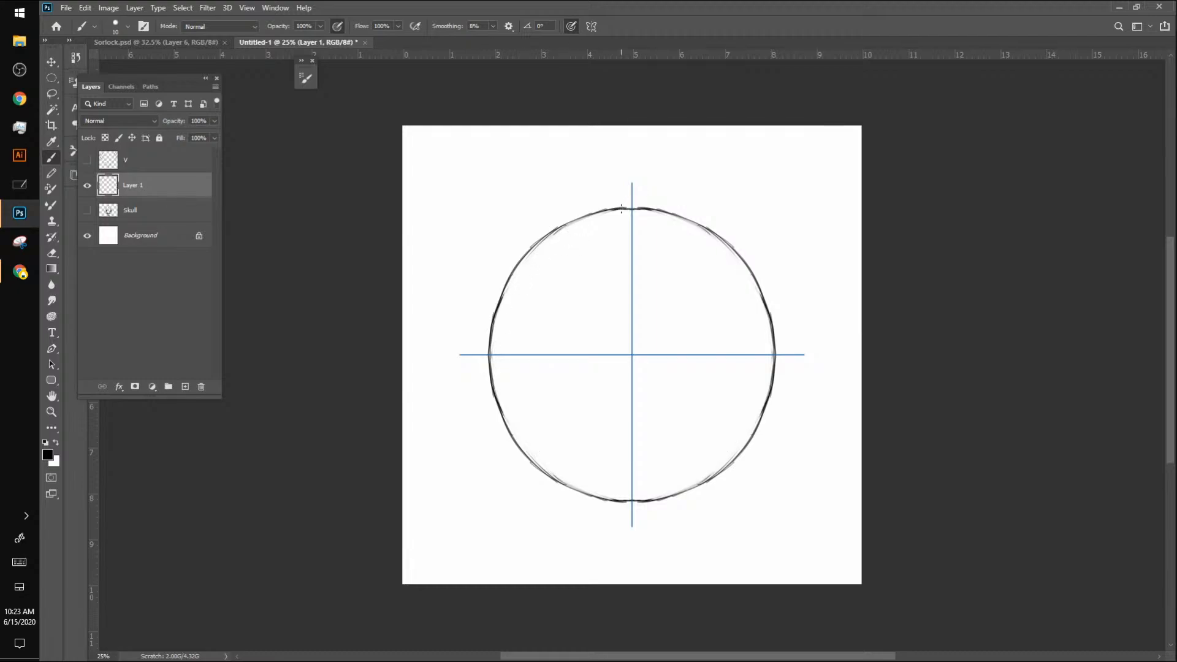
mouse_move(631, 208)
left_mouse_down()
mouse_move(525, 265)
mouse_move(578, 221)
mouse_move(508, 291)
left_mouse_up()
mouse_move(559, 227)
left_mouse_down()
mouse_move(530, 249)
mouse_move(495, 311)
mouse_move(489, 361)
left_mouse_up()
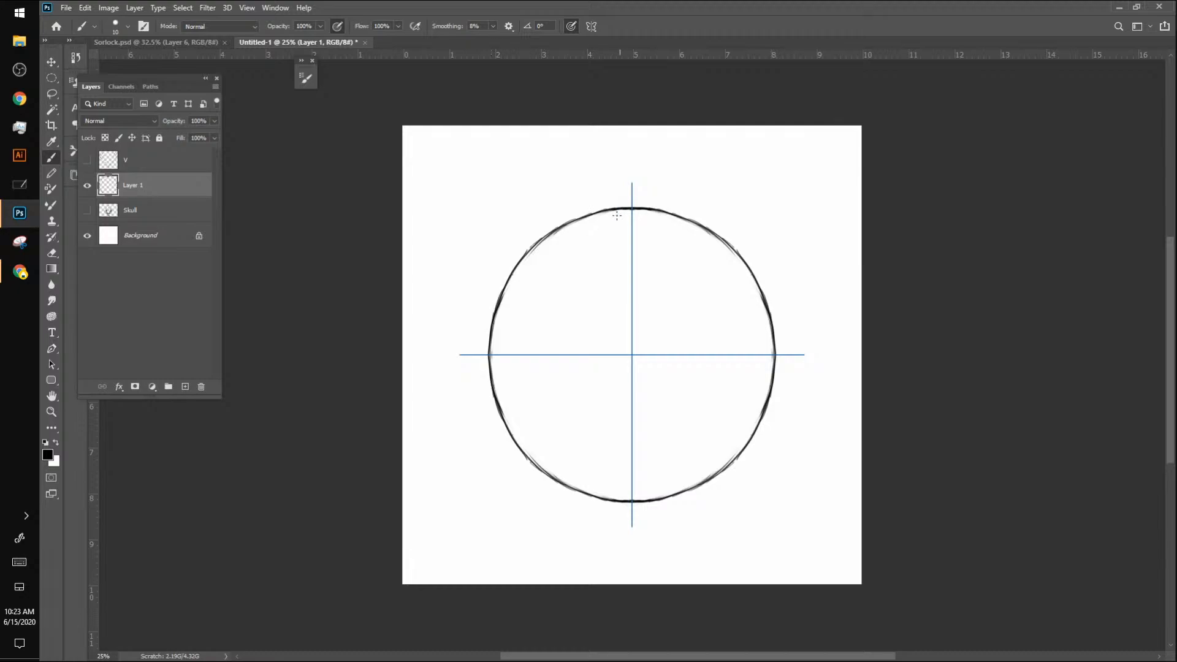
Step: Sketch a diamond inside the circle with its points on the axes, and add right-angled corners between its sides and the circle
mouse_move(505, 338)
left_mouse_down()
mouse_move(505, 371)
mouse_move(631, 208)
left_mouse_up()
key("ctrl+z")
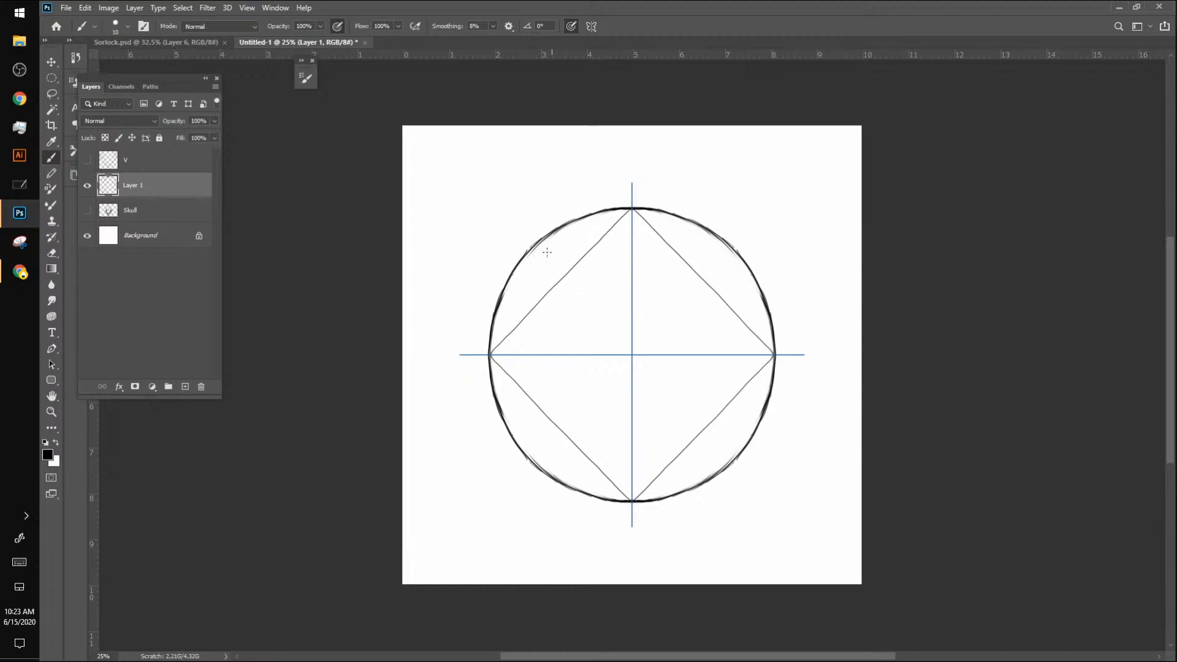
left_click_drag(526, 251, 542, 294)
key("ctrl+z")
left_click_drag(539, 243, 540, 299)
mouse_move(539, 239)
left_mouse_down()
mouse_move(601, 238)
mouse_move(540, 274)
mouse_move(540, 310)
mouse_move(539, 294)
left_mouse_up()
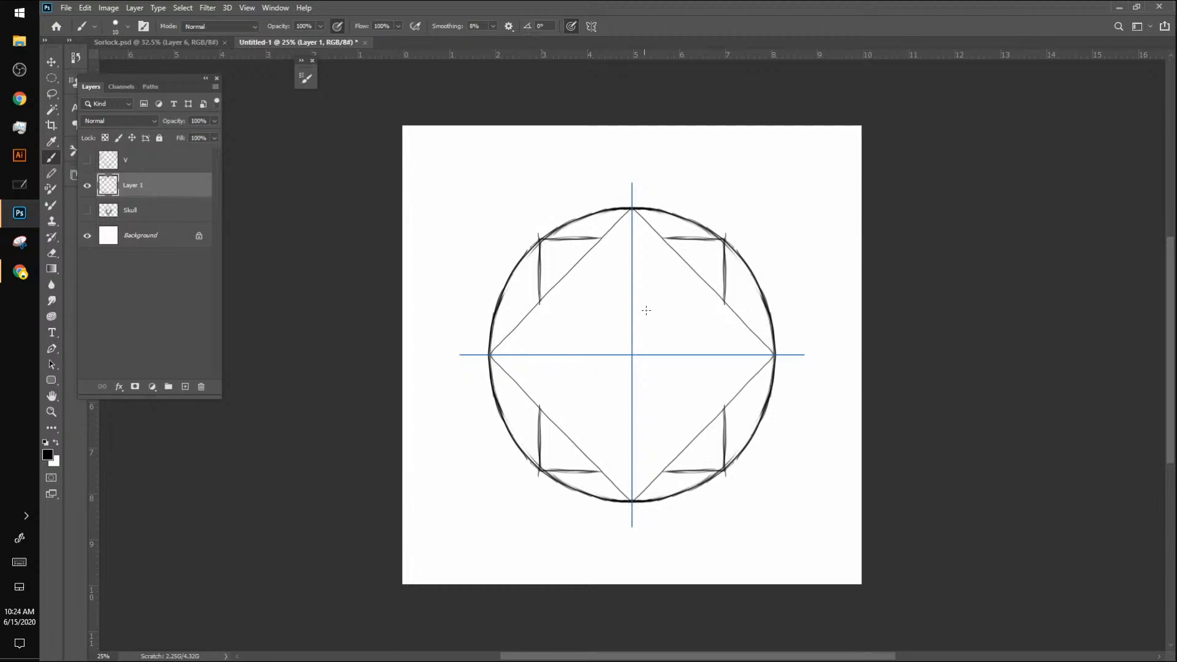
left_click_drag(490, 356, 630, 500)
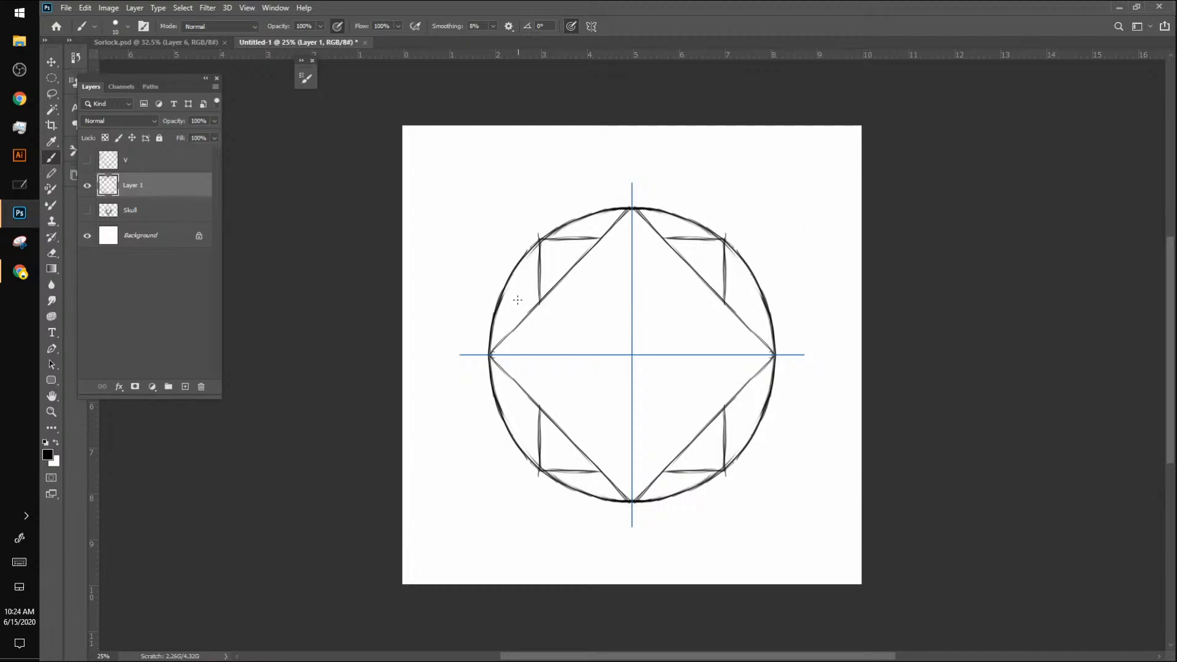
Step: Add small angular points between the outer sides of the right-angled corners and the circle
mouse_move(517, 291)
left_mouse_down()
mouse_move(520, 324)
mouse_move(533, 275)
left_mouse_up()
left_click_drag(513, 284, 519, 321)
mouse_move(740, 280)
left_mouse_down()
mouse_move(744, 314)
mouse_move(750, 284)
mouse_move(725, 279)
mouse_move(726, 234)
mouse_move(659, 237)
mouse_move(729, 240)
left_mouse_up()
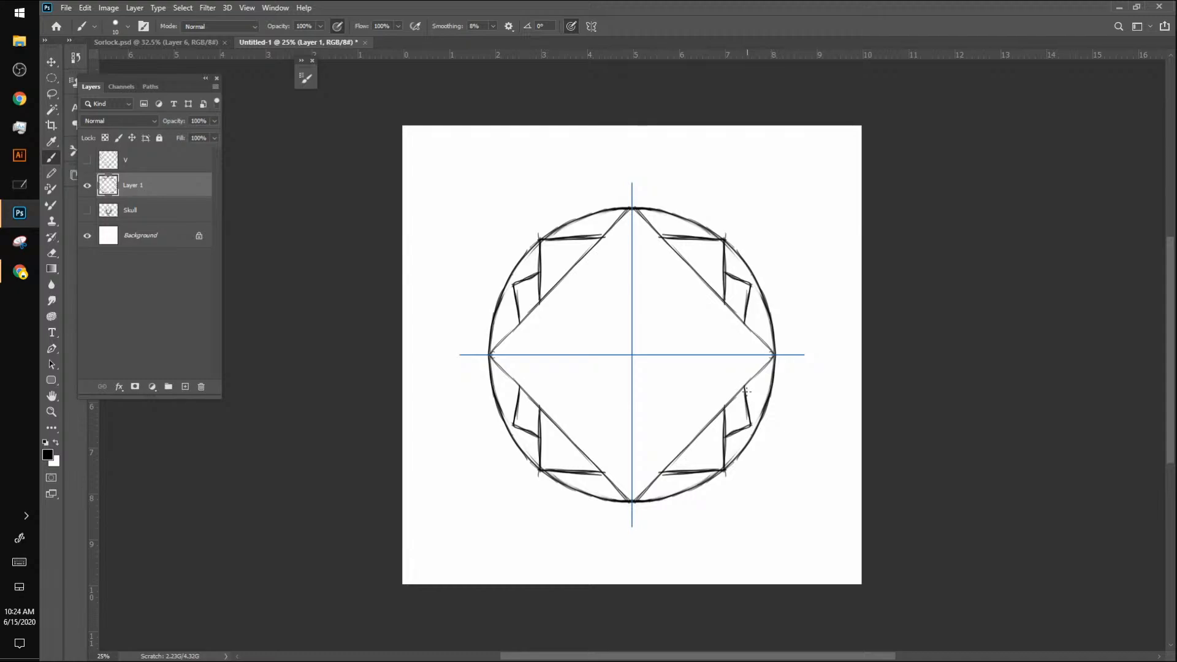
mouse_move(745, 386)
left_mouse_down()
mouse_move(747, 418)
mouse_move(720, 436)
mouse_move(751, 421)
mouse_move(739, 406)
mouse_move(748, 430)
mouse_move(723, 445)
left_mouse_up()
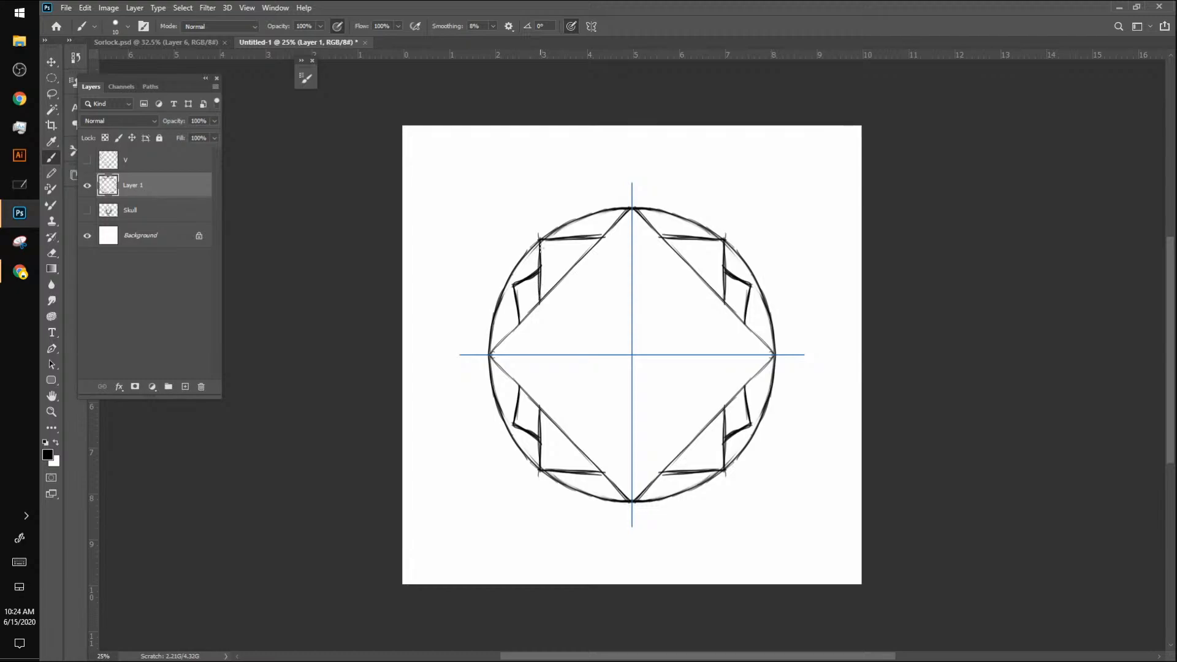
Step: Join the right-angled corners into a full rectangle, and connect the small outer points with curved sides and slanted lines towards the diamond
left_click_drag(540, 254, 544, 391)
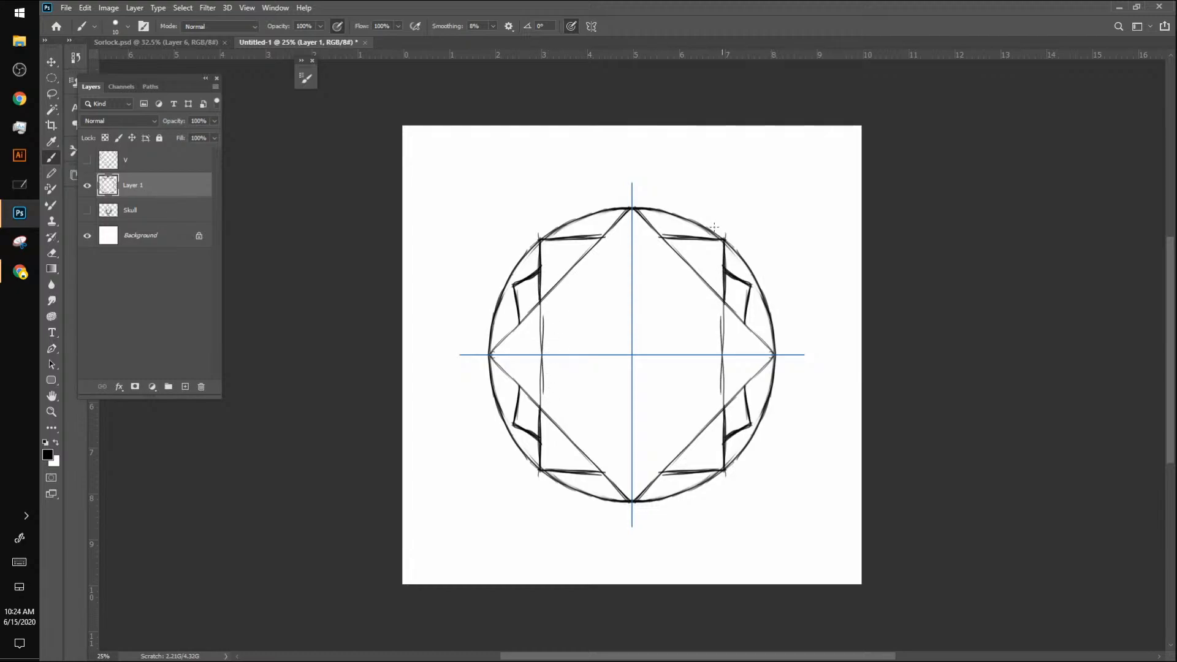
left_click_drag(598, 239, 669, 239)
left_click_drag(514, 289, 521, 342)
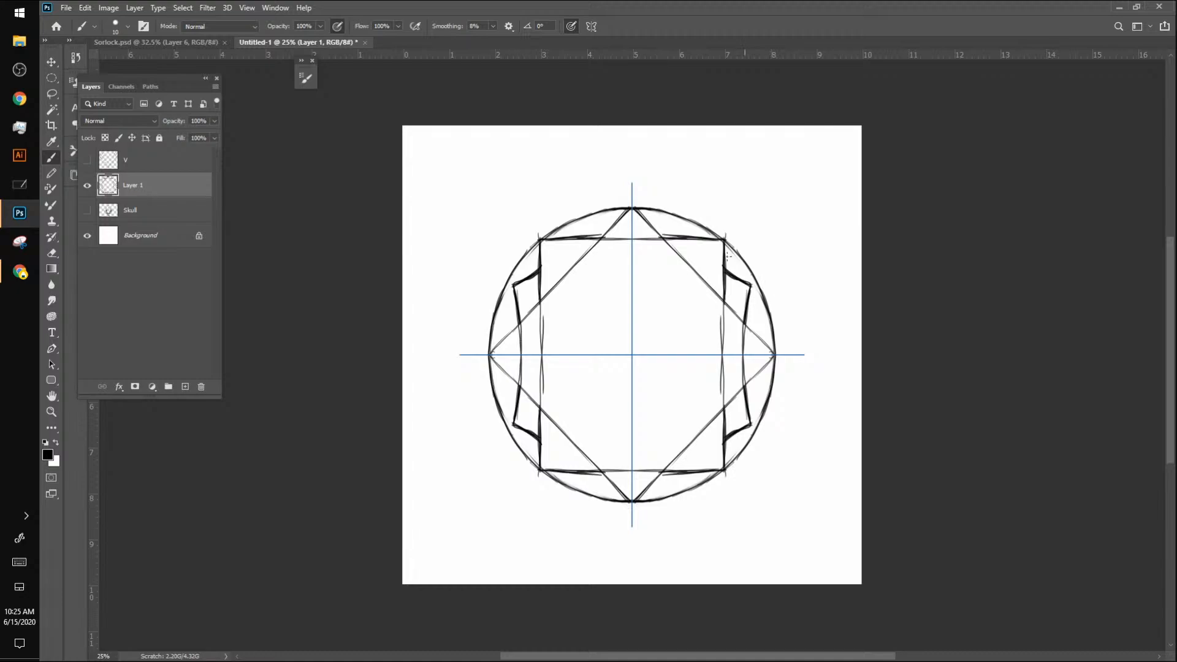
mouse_move(523, 280)
left_mouse_down()
mouse_move(633, 209)
mouse_move(573, 256)
mouse_move(535, 261)
mouse_move(581, 248)
left_mouse_up()
mouse_move(521, 281)
left_mouse_down()
mouse_move(507, 285)
mouse_move(519, 314)
left_mouse_up()
left_click_drag(508, 285, 521, 357)
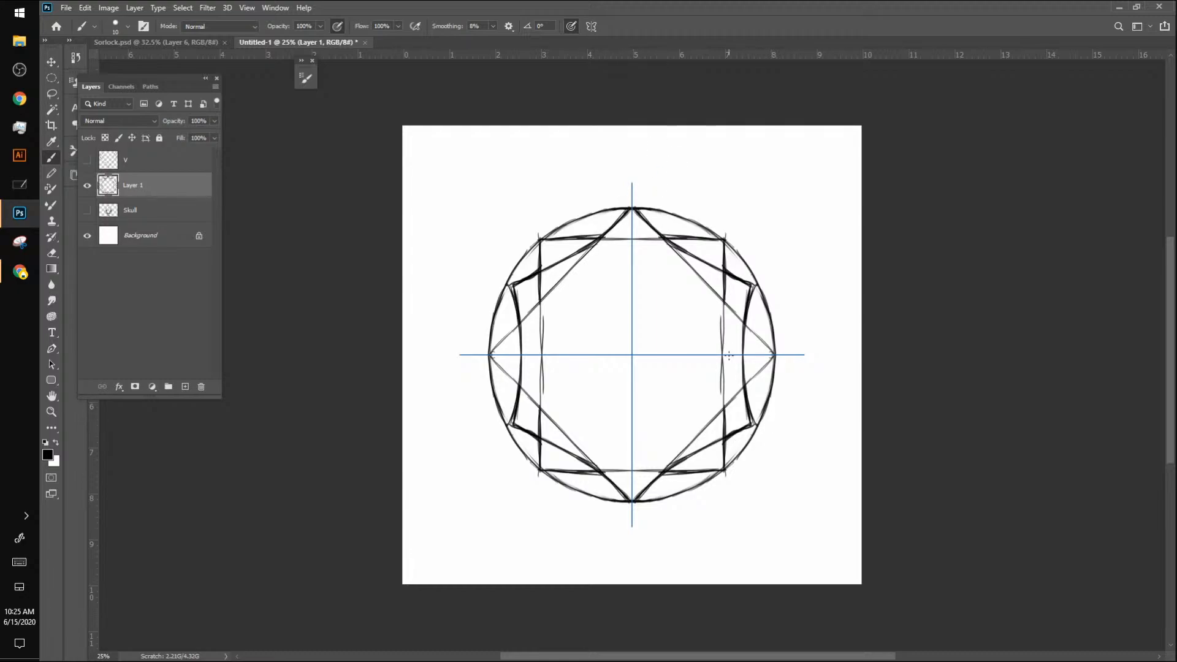
Step: Move Layer 1 below the Skull layer and show the Skull and V layers
left_click_drag(132, 187, 140, 212)
left_click(87, 185)
left_click(87, 160)
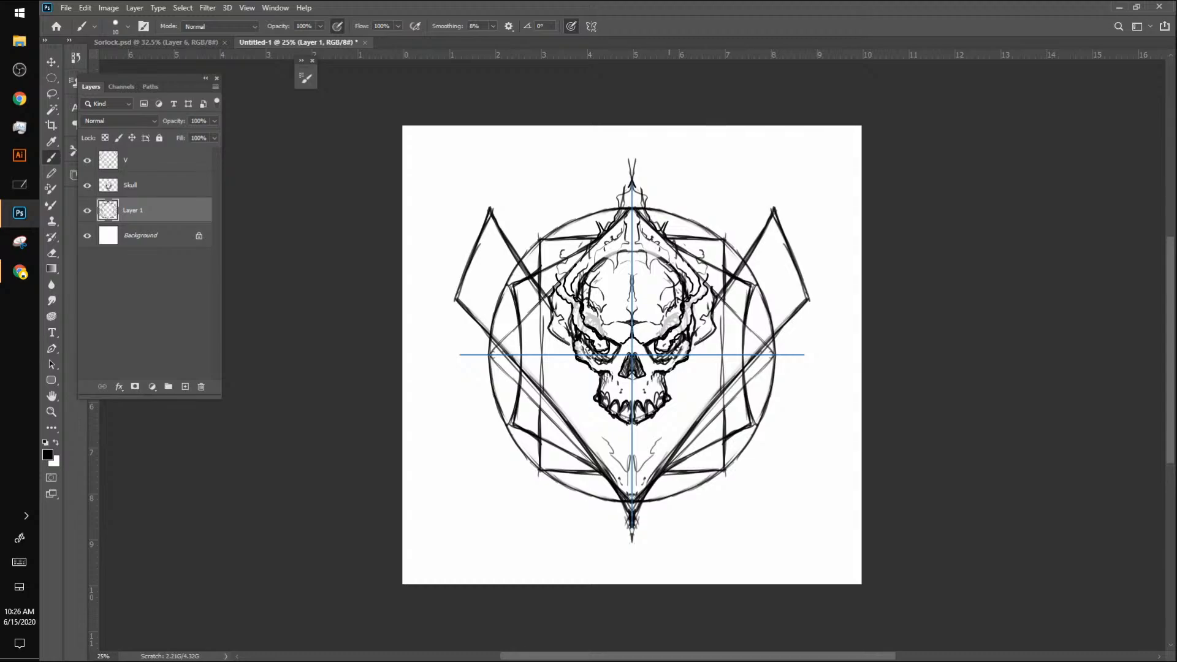
Step: Erase the rectangle and curved side lines that cross the middle of the emblem, and rework the diamond's lower sides
mouse_move(541, 305)
left_mouse_down()
mouse_move(522, 335)
mouse_move(521, 324)
mouse_move(522, 351)
left_mouse_up()
mouse_move(540, 317)
left_mouse_down()
mouse_move(541, 381)
mouse_move(521, 357)
left_mouse_up()
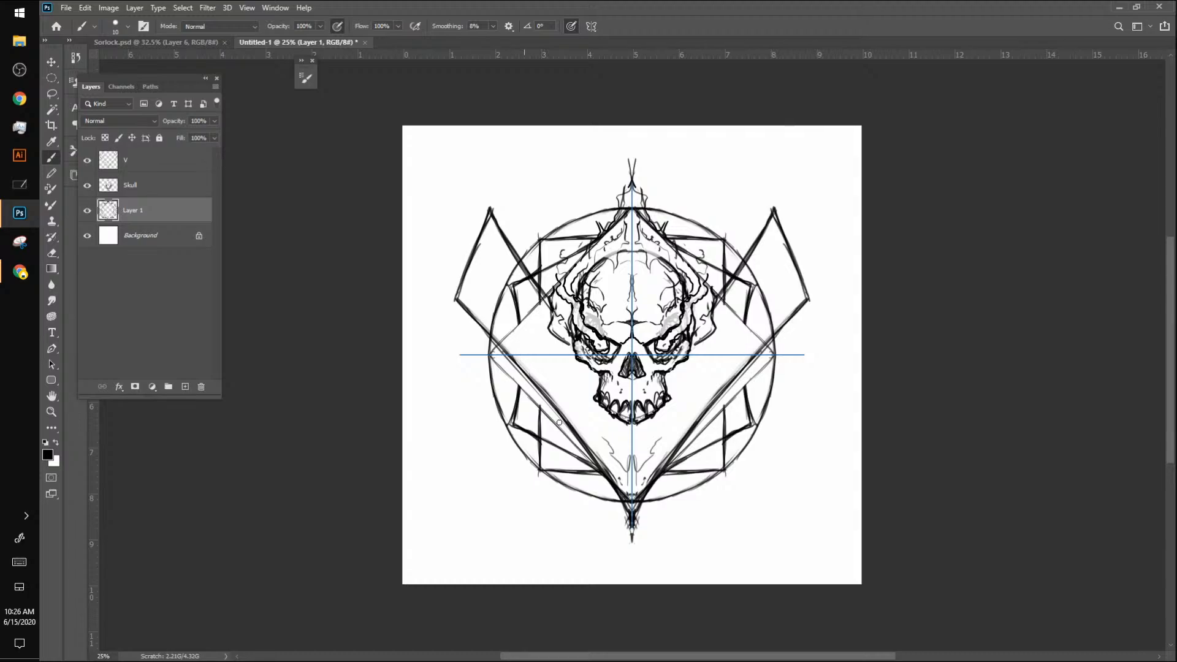
left_click_drag(734, 398, 721, 410)
left_click_drag(774, 355, 678, 456)
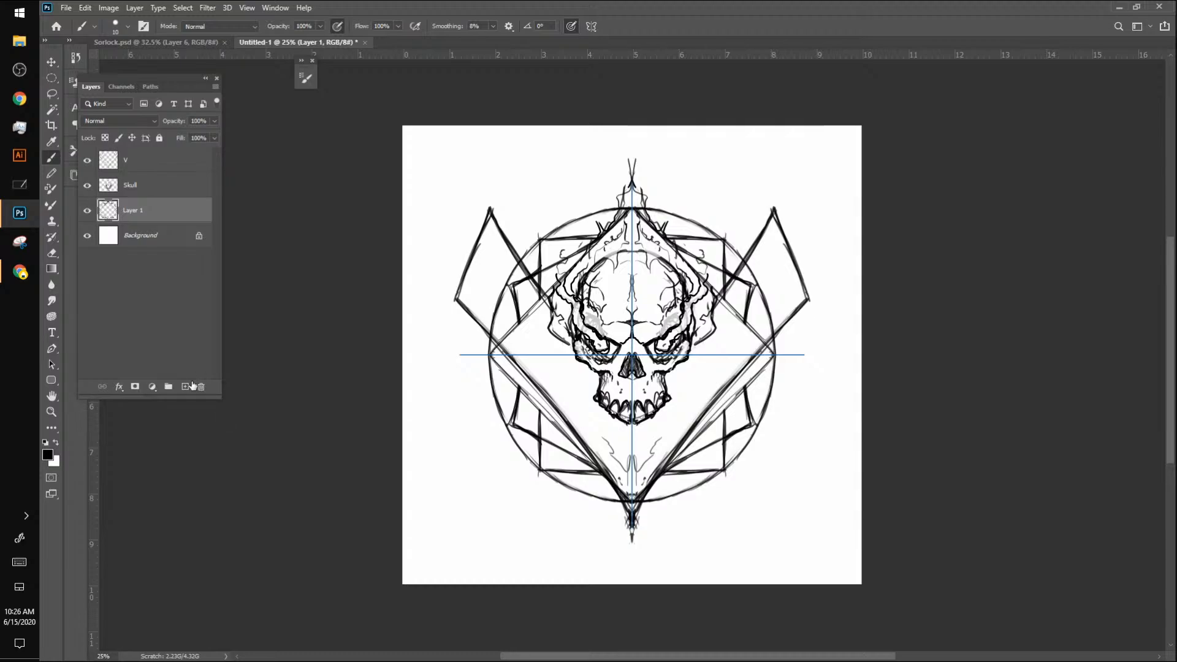
Step: Add an empty layer above Layer 1, then sketch a thin, narrow diamond with bowed sides on Layer 1
left_click(185, 387)
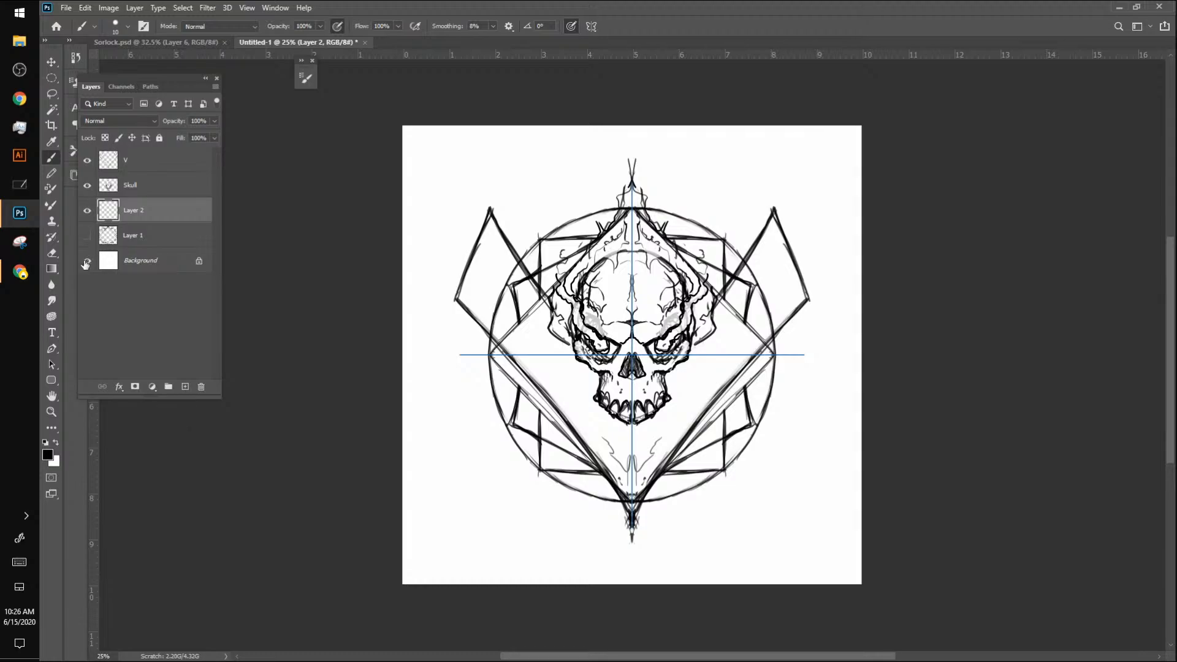
left_click(87, 235)
left_click(87, 236)
left_click(134, 239)
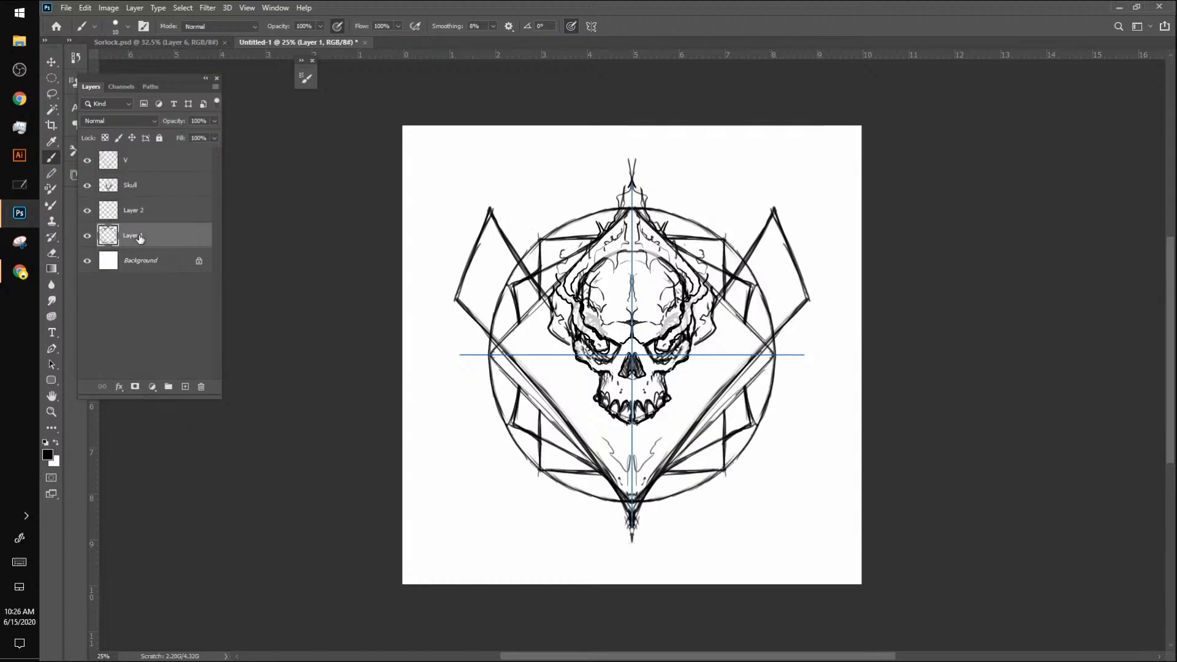
left_click_drag(628, 213, 513, 424)
key("ctrl+z")
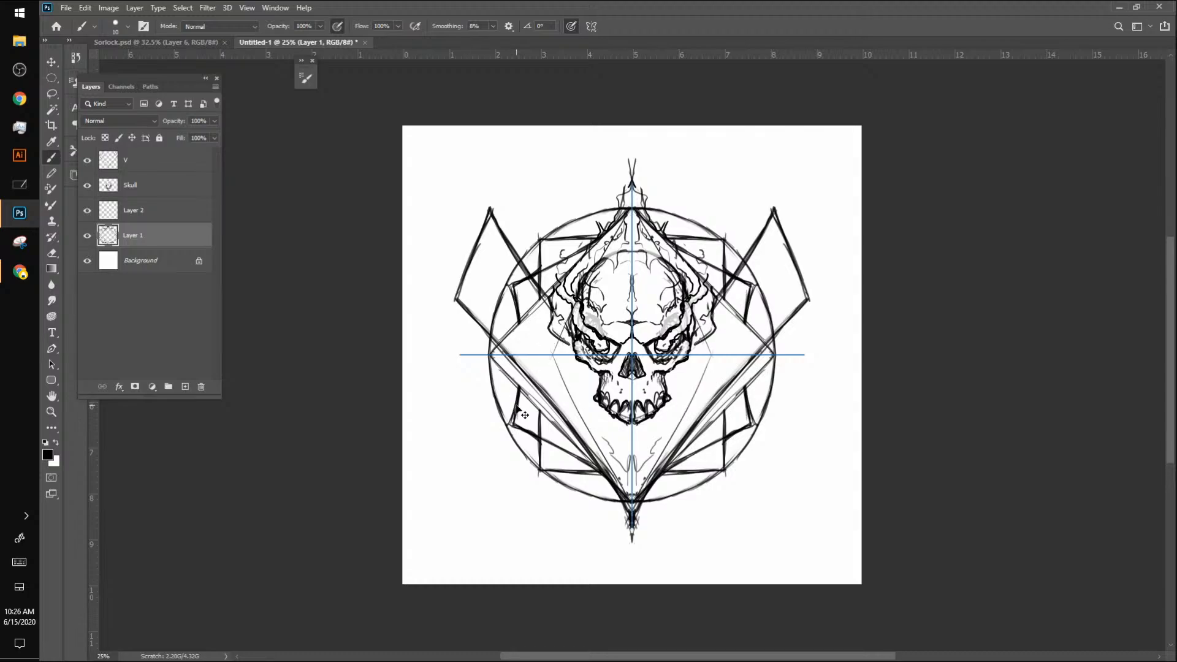
Step: Add another layer directly above Layer 1 and hide all other layers except the background
left_click(185, 386)
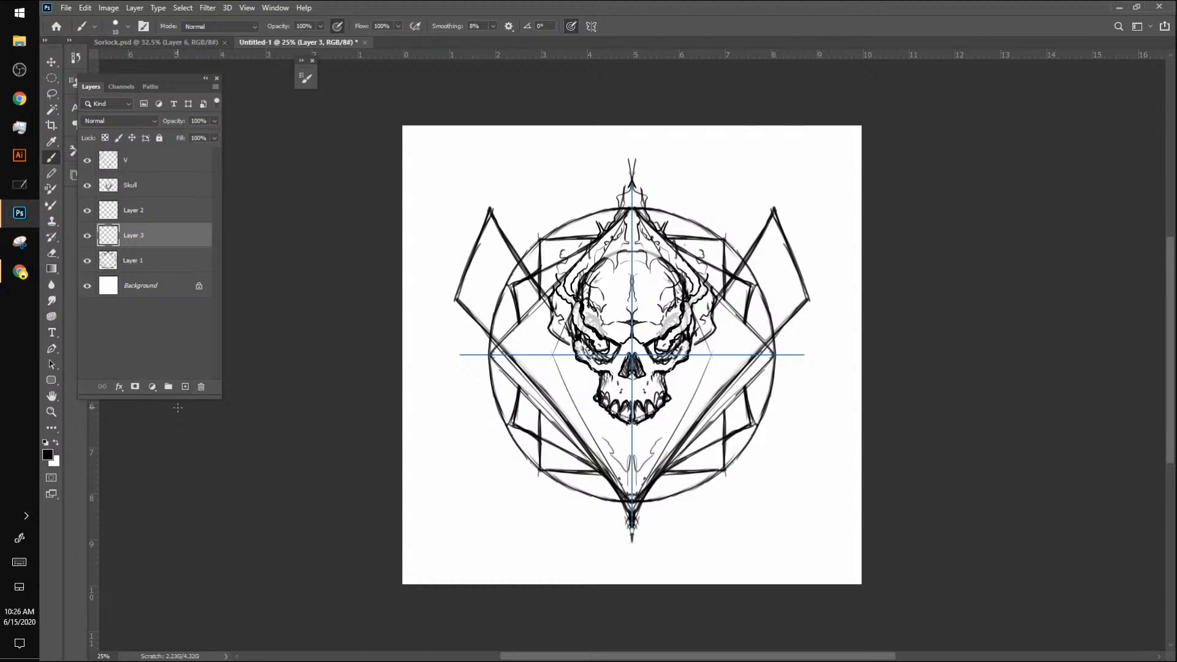
left_click(87, 260)
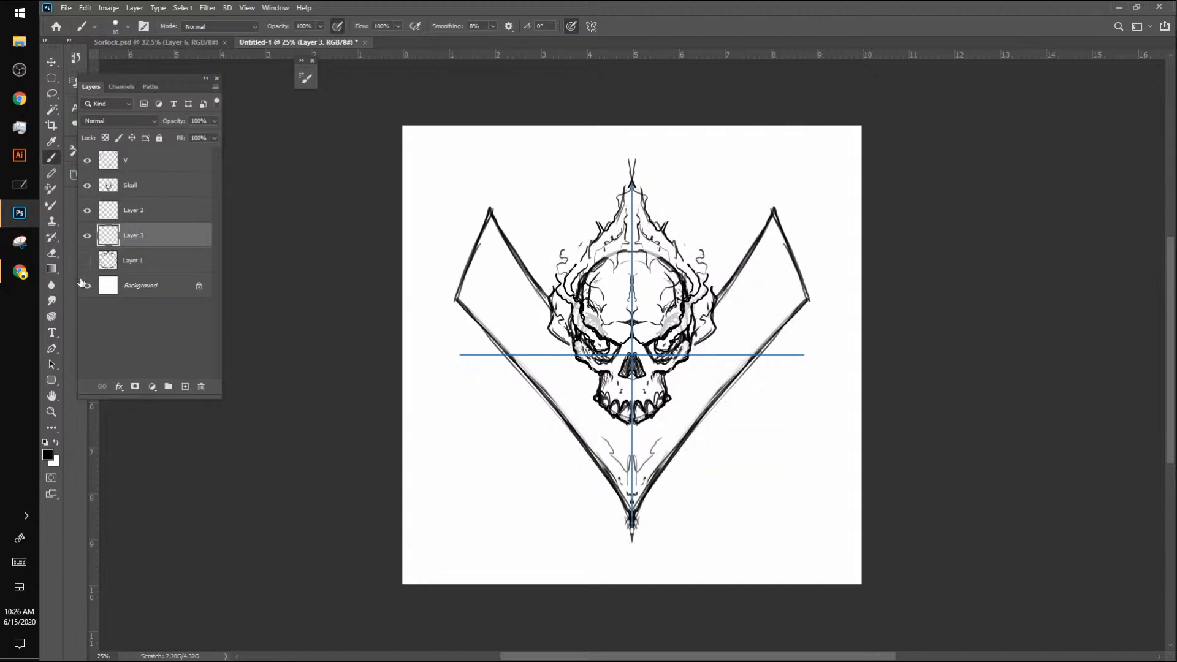
left_click_drag(87, 161, 87, 210)
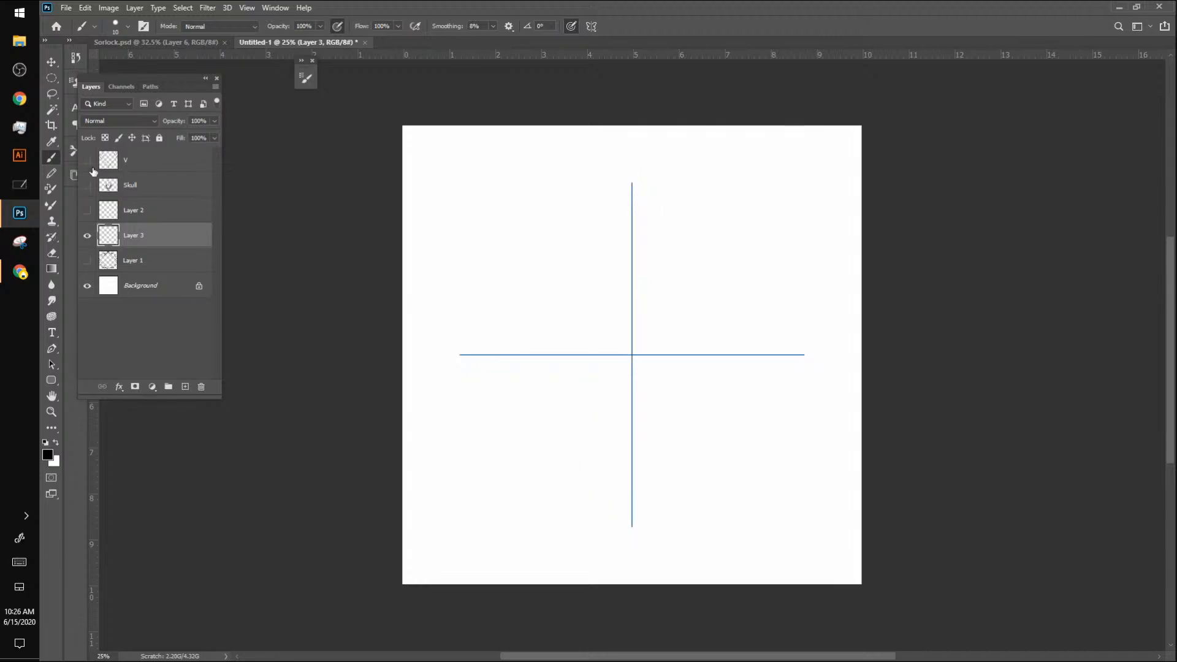
Step: View the skull and V without the geometry, view Layer 1 alone, and return to only Layer 3 over the background
left_click(87, 236)
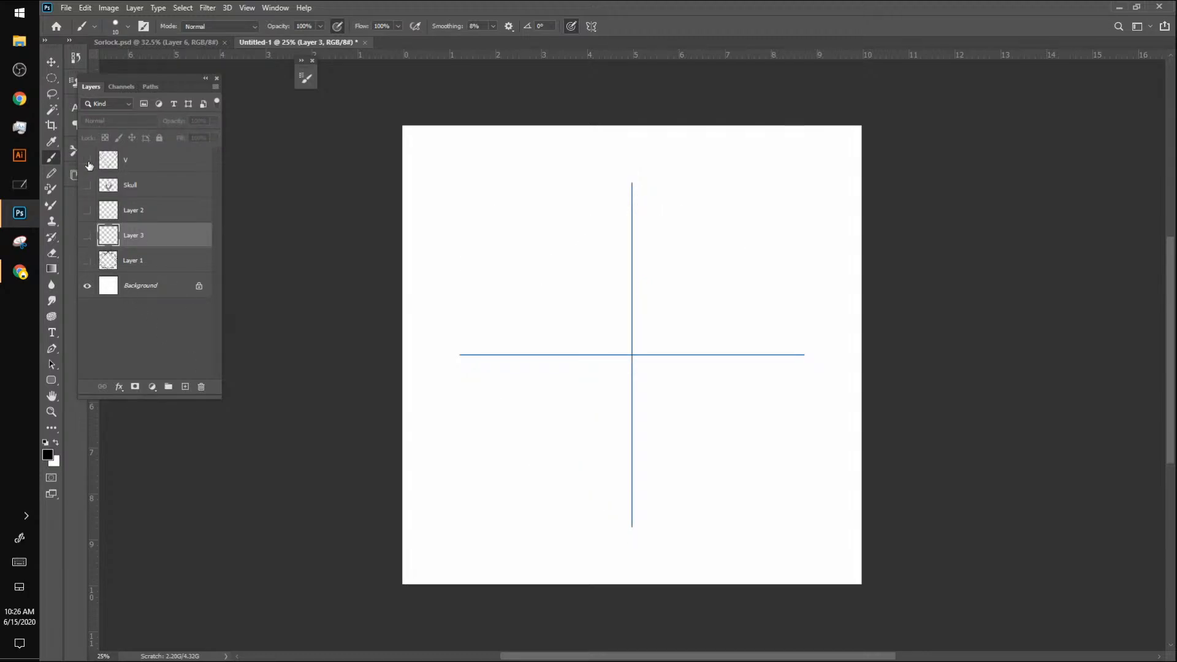
left_click_drag(87, 161, 87, 210)
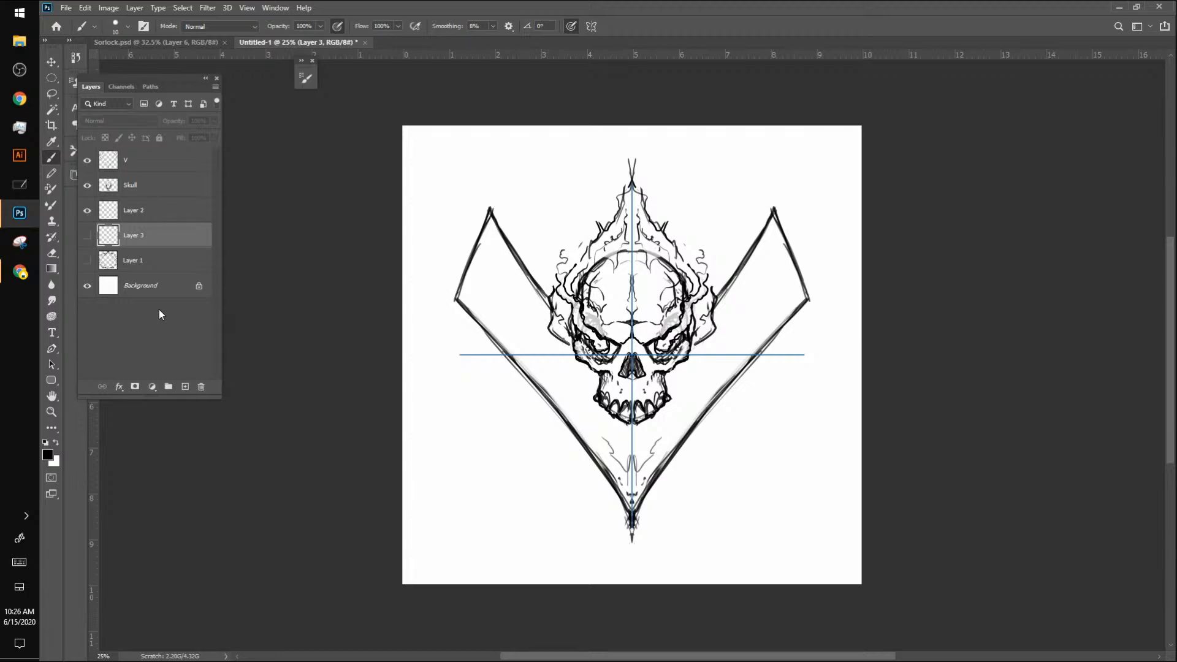
mouse_move(87, 235)
left_mouse_down()
mouse_move(87, 261)
mouse_move(87, 161)
left_mouse_up()
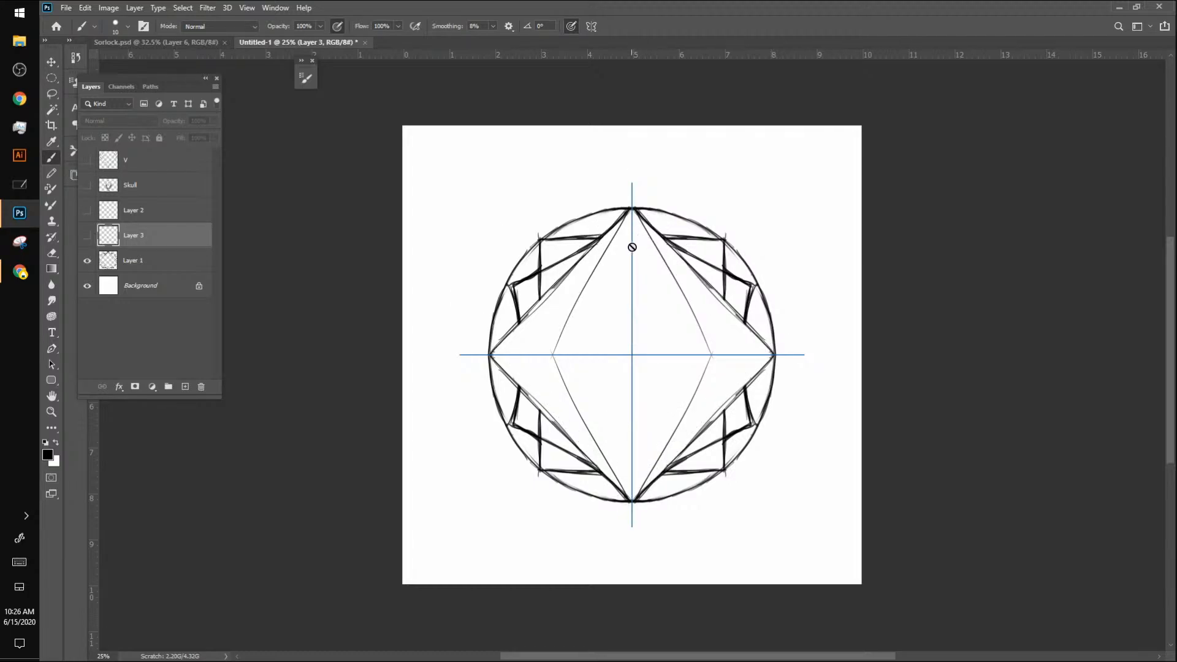
left_click(87, 236)
left_click(87, 261)
left_click_drag(86, 264, 87, 242)
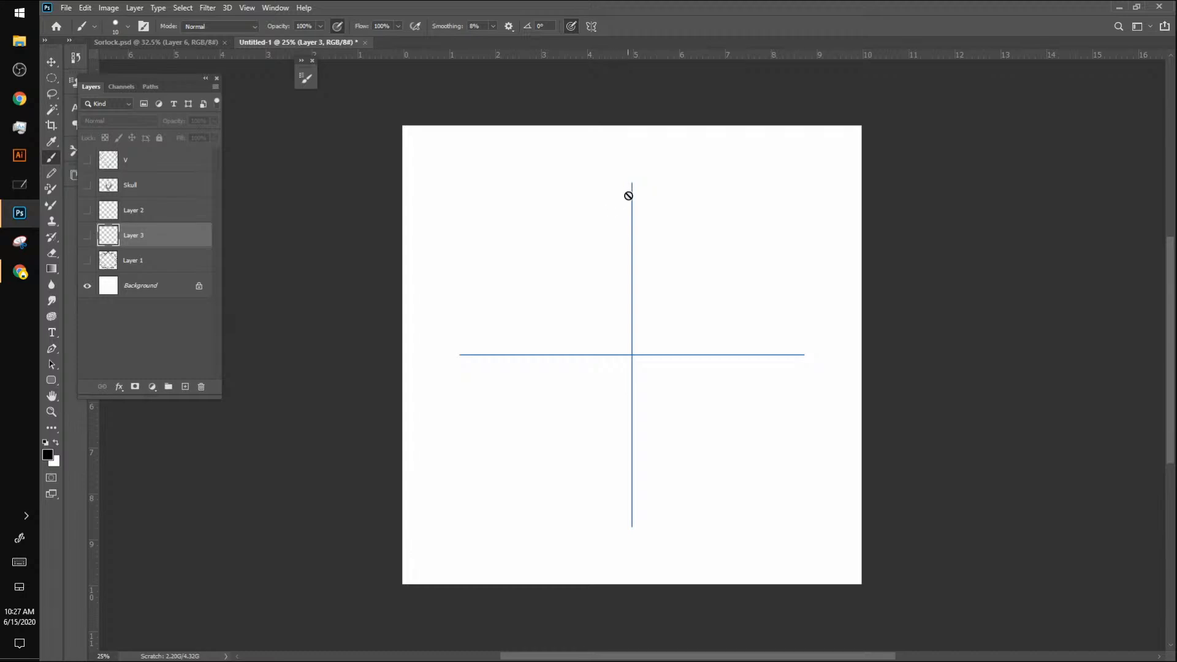
left_click(86, 236)
left_click(87, 236)
left_click(87, 235)
left_click(109, 244)
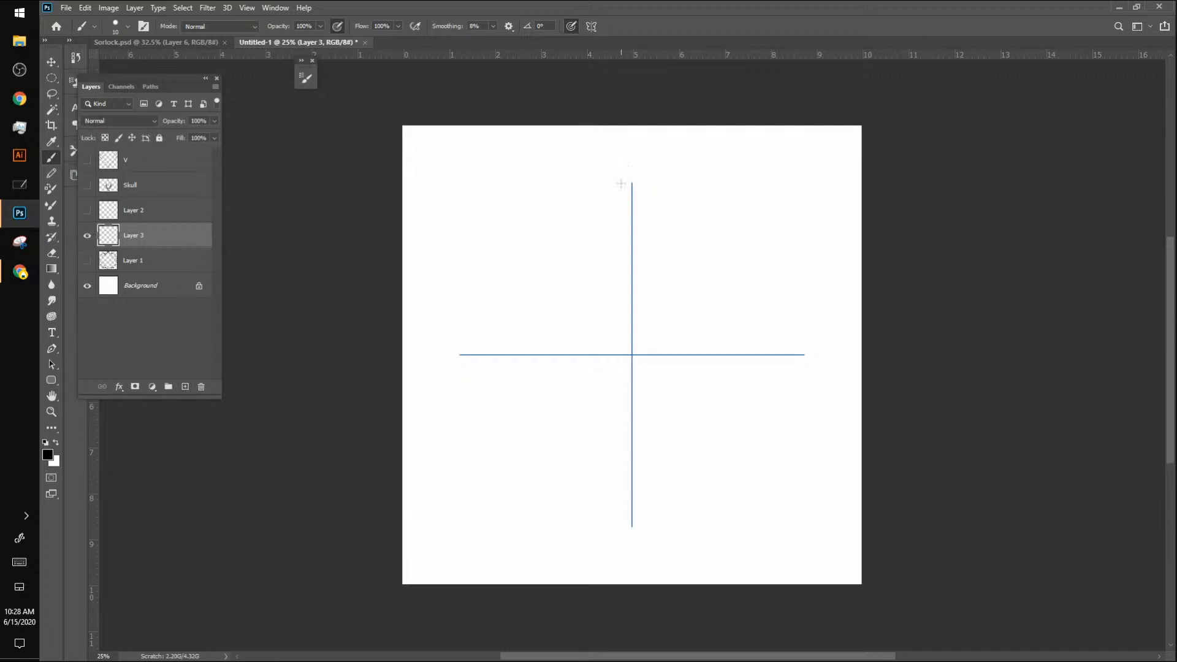
Step: Sketch a six-pointed star on Layer 3 with tall vertical points and four side points meeting at the centre
left_click_drag(632, 184, 559, 391)
left_click_drag(595, 297, 546, 407)
mouse_move(573, 345)
left_mouse_down()
mouse_move(529, 430)
mouse_move(743, 272)
left_mouse_up()
left_click_drag(735, 432, 637, 359)
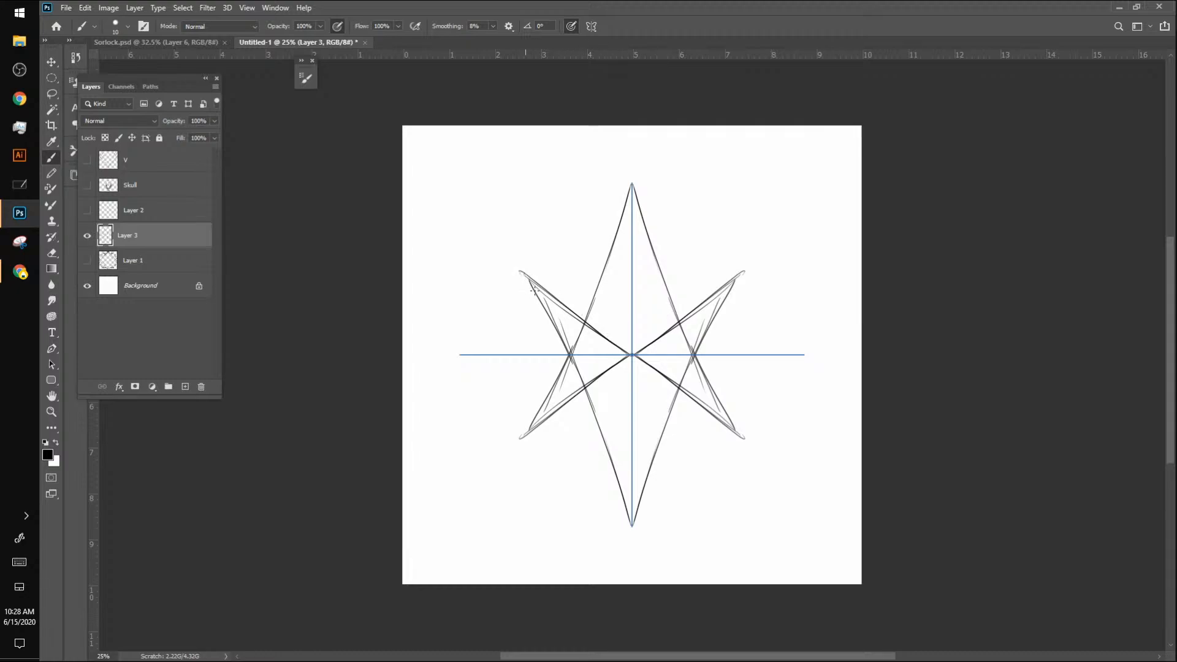
left_click_drag(534, 290, 521, 272)
left_click_drag(522, 435, 570, 344)
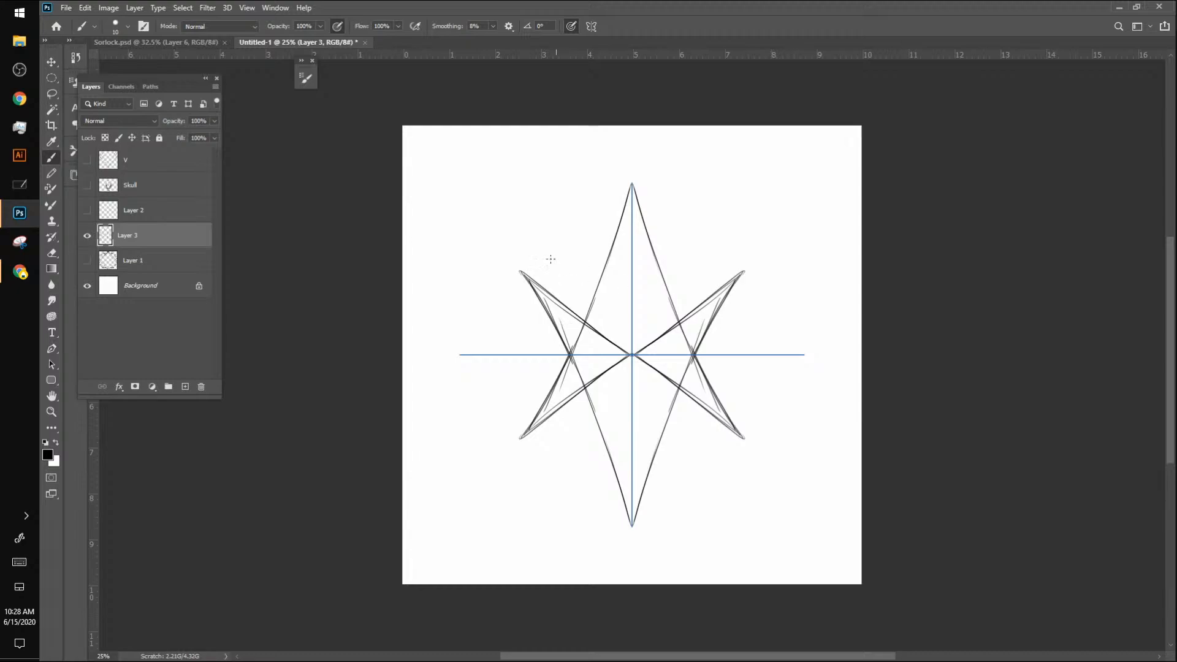
Step: Sketch a large circle around the star through its upper and lower tips, and erase the stray inner arcs
mouse_move(633, 182)
left_mouse_down()
mouse_move(533, 260)
mouse_move(634, 183)
mouse_move(604, 185)
mouse_move(495, 278)
mouse_move(515, 369)
mouse_move(513, 243)
mouse_move(480, 360)
mouse_move(568, 493)
left_mouse_up()
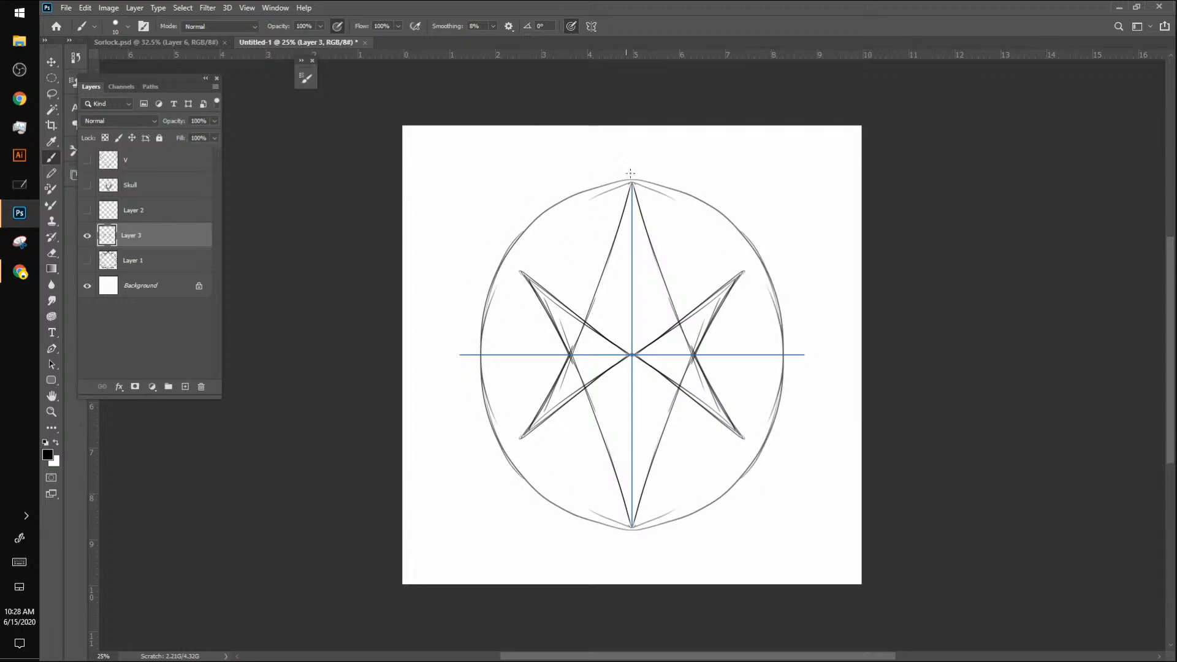
mouse_move(630, 174)
left_mouse_down()
mouse_move(521, 227)
mouse_move(532, 242)
mouse_move(553, 204)
mouse_move(468, 346)
mouse_move(492, 308)
mouse_move(480, 279)
mouse_move(462, 350)
mouse_move(491, 451)
mouse_move(465, 345)
mouse_move(498, 460)
mouse_move(521, 485)
mouse_move(592, 523)
mouse_move(646, 525)
left_mouse_up()
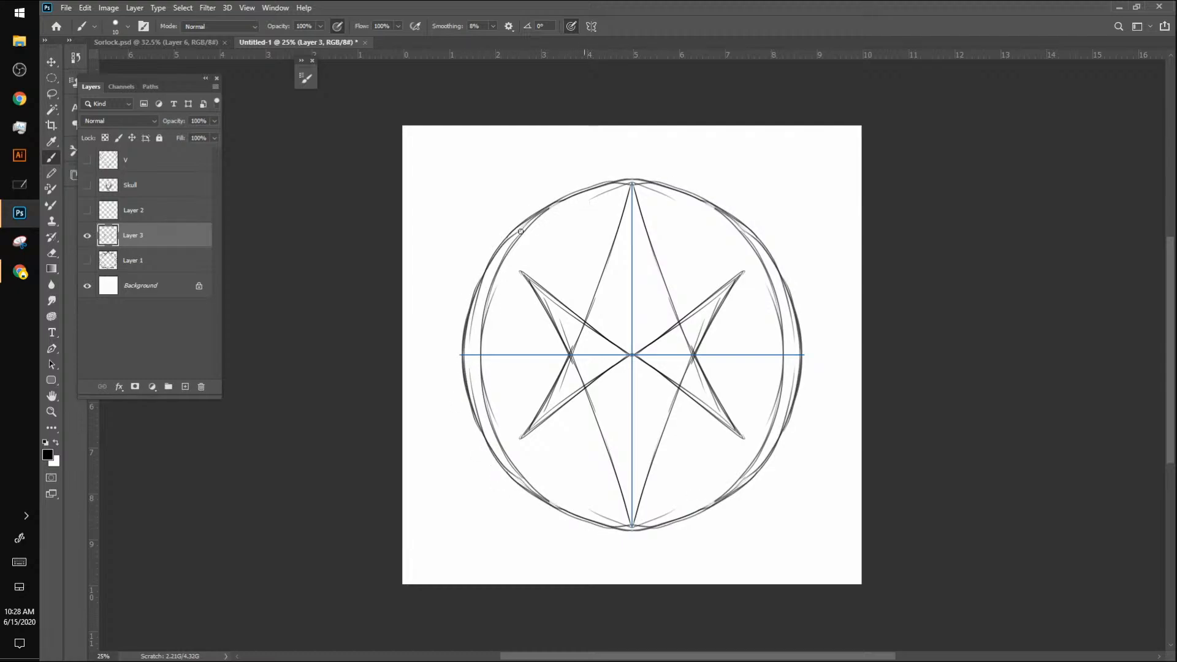
mouse_move(520, 232)
left_mouse_down()
mouse_move(481, 326)
mouse_move(484, 394)
mouse_move(493, 415)
left_mouse_up()
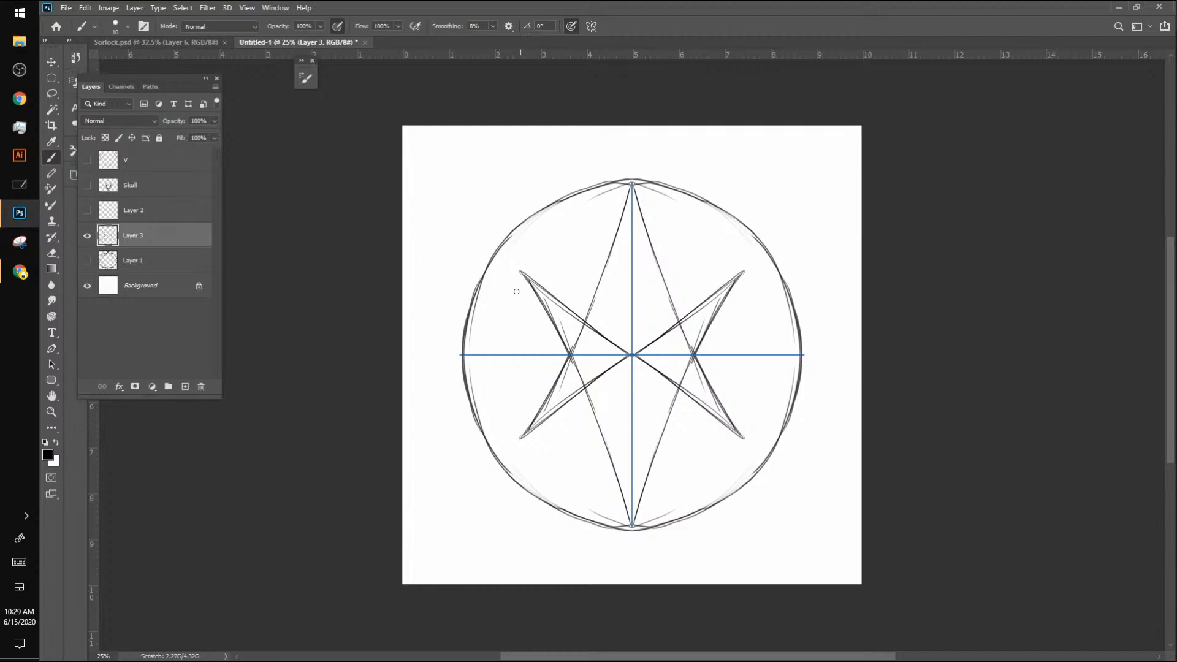
Step: Rework the Layer 3 star into an eight-pointed star reaching the circle, and draw rune-like marks around the circle's outside
mouse_move(518, 268)
left_mouse_down()
mouse_move(557, 327)
mouse_move(553, 317)
mouse_move(554, 400)
mouse_move(548, 280)
mouse_move(529, 318)
mouse_move(551, 266)
mouse_move(519, 315)
mouse_move(549, 270)
mouse_move(544, 325)
mouse_move(560, 293)
mouse_move(547, 323)
mouse_move(548, 300)
mouse_move(577, 322)
left_mouse_up()
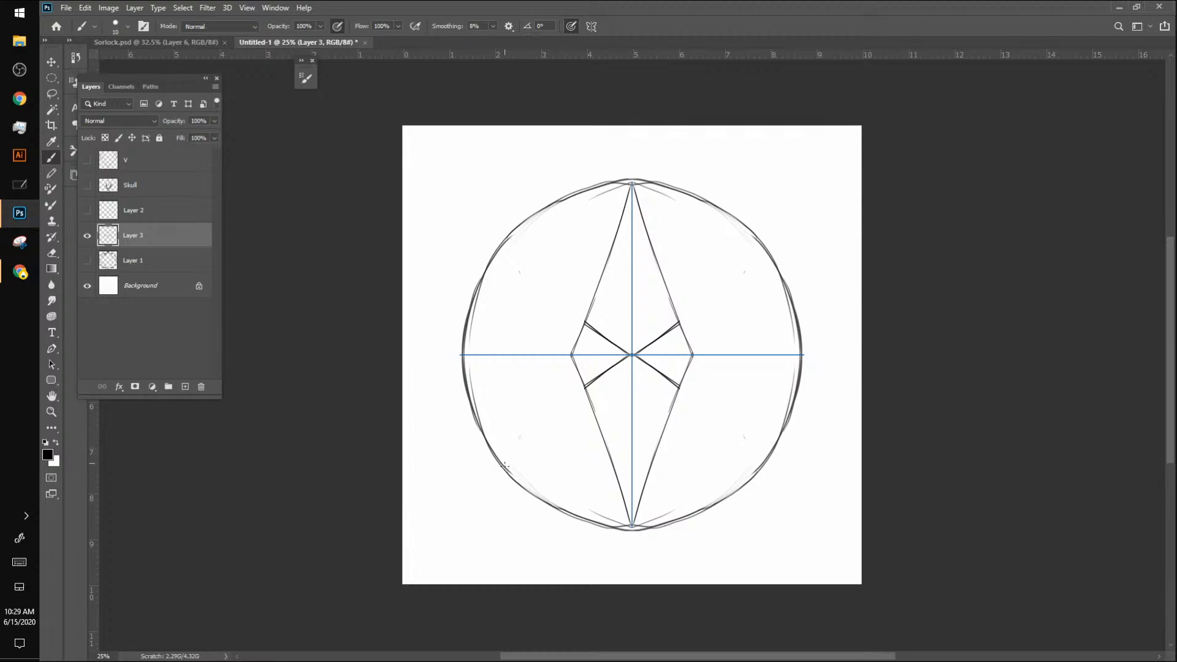
mouse_move(505, 465)
left_mouse_down()
mouse_move(632, 182)
mouse_move(687, 305)
left_mouse_up()
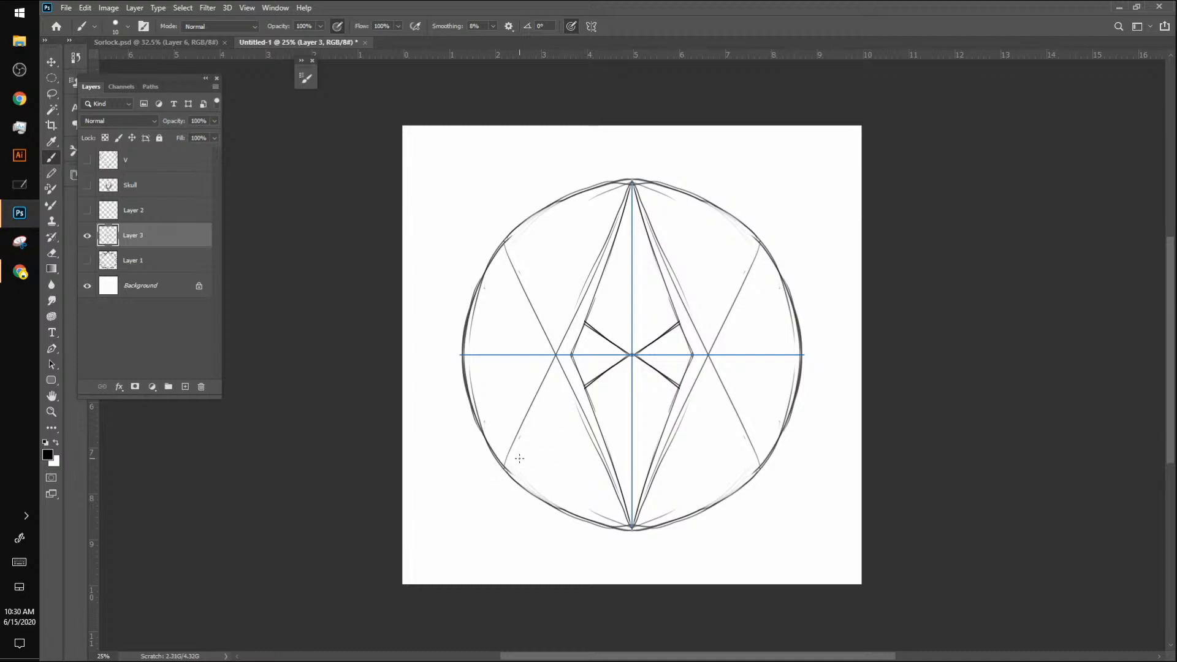
left_click_drag(519, 458, 774, 366)
left_click_drag(786, 364, 808, 354)
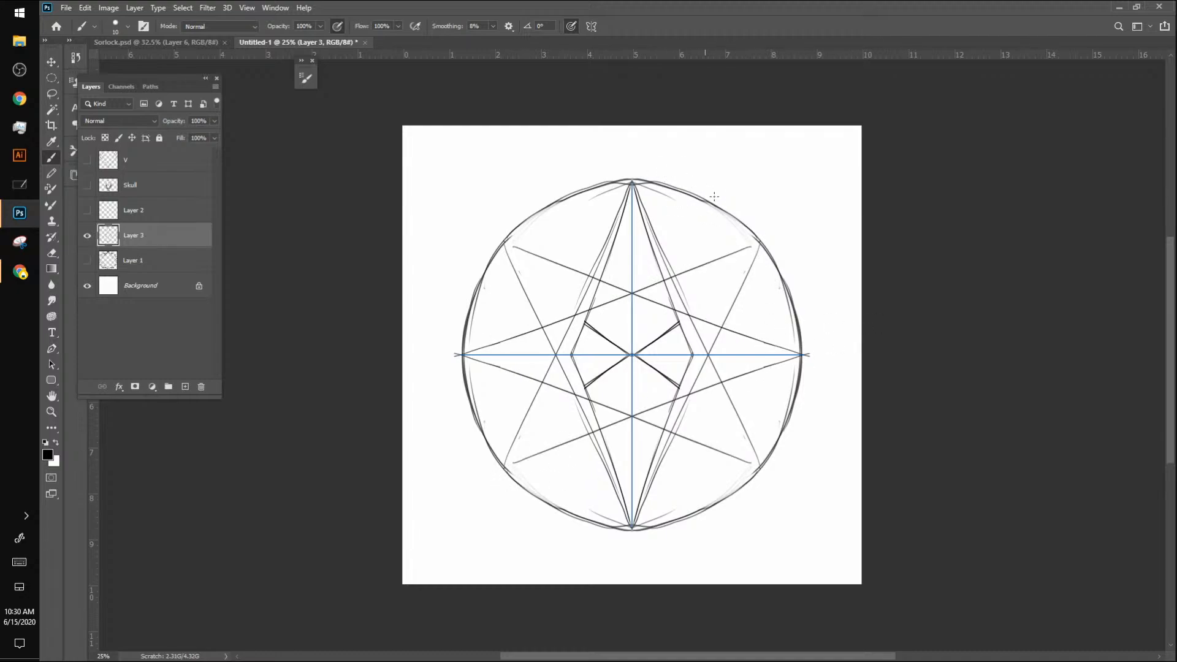
mouse_move(702, 162)
left_mouse_down()
mouse_move(768, 201)
mouse_move(789, 236)
mouse_move(801, 230)
mouse_move(826, 338)
left_mouse_up()
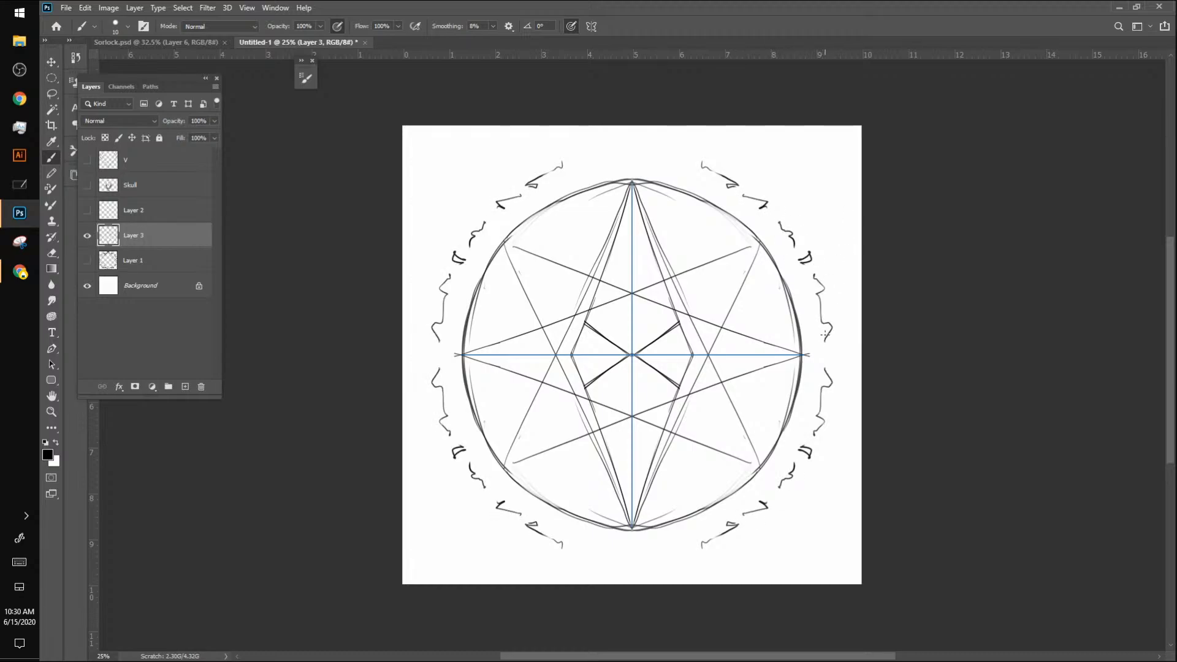
Step: Show the V, Skull and Layer 2 layers together with Layer 3, keeping Layer 1 hidden
left_click(87, 260)
left_click(87, 210)
left_click(87, 185)
left_click(87, 160)
left_click(87, 261)
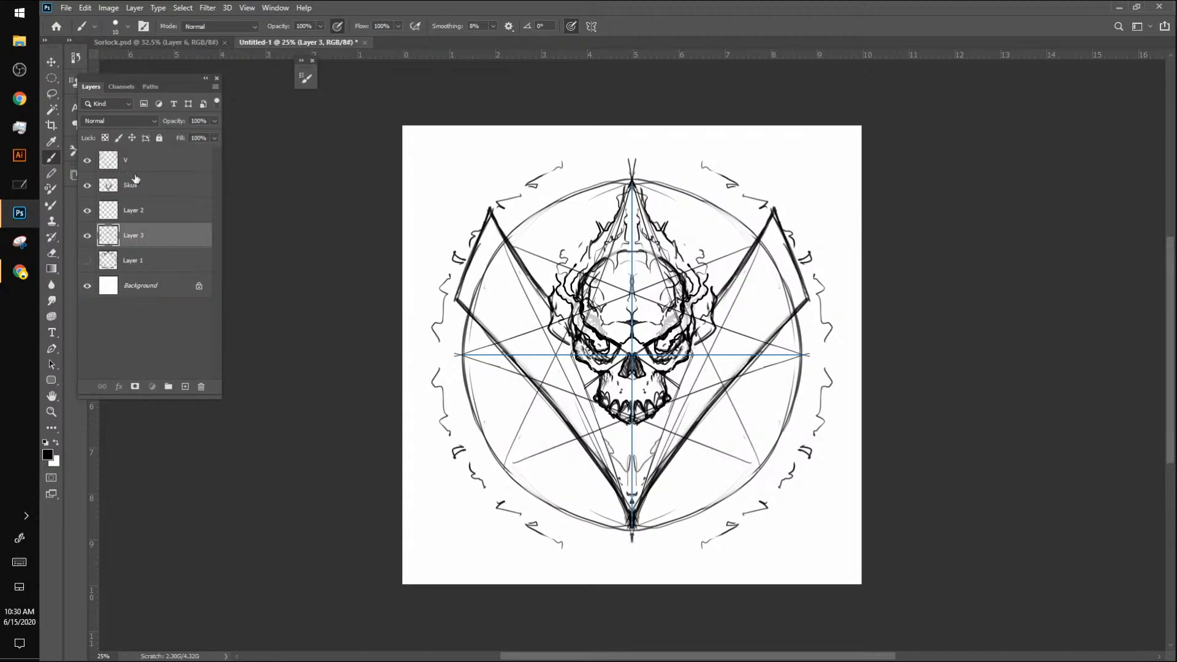
Step: Compare the emblem with the V, Layer 3 and Layer 1 each shown and hidden, and return to Layer 3 as the active layer
left_click(123, 187)
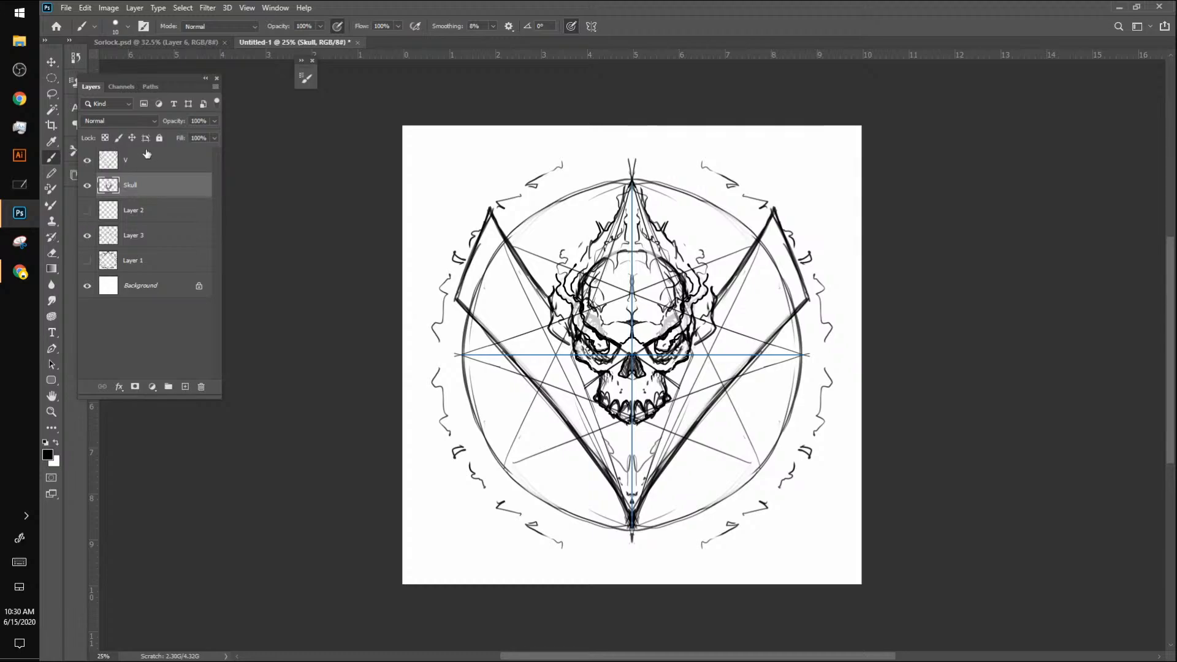
left_click(87, 160)
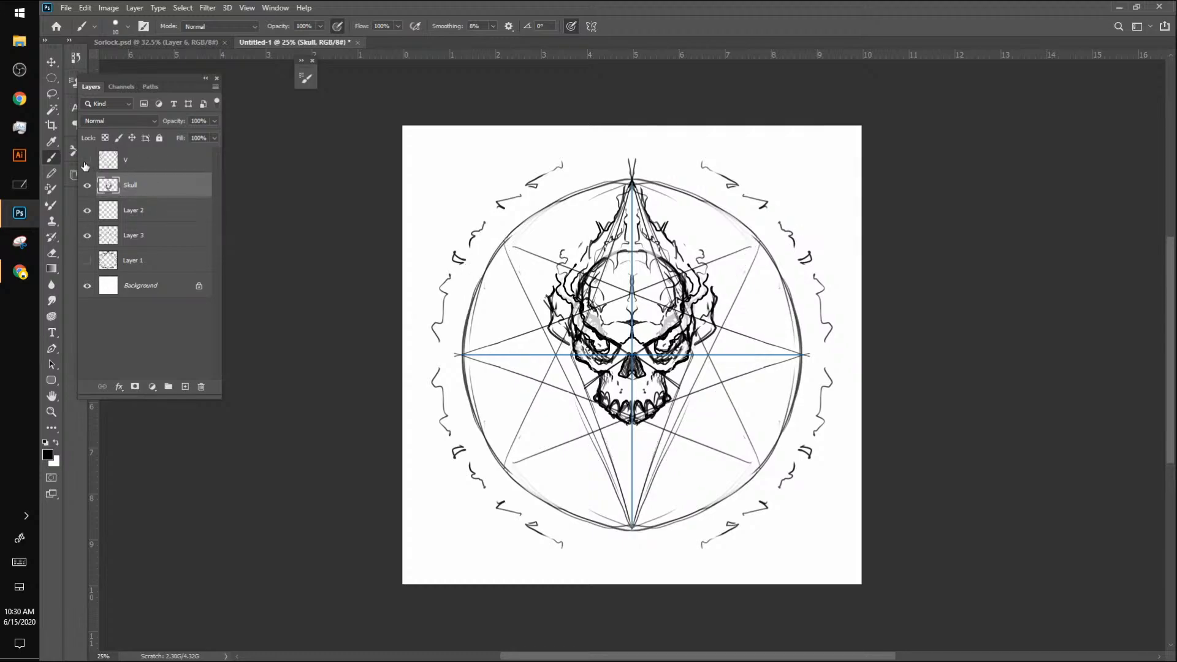
left_click(87, 160)
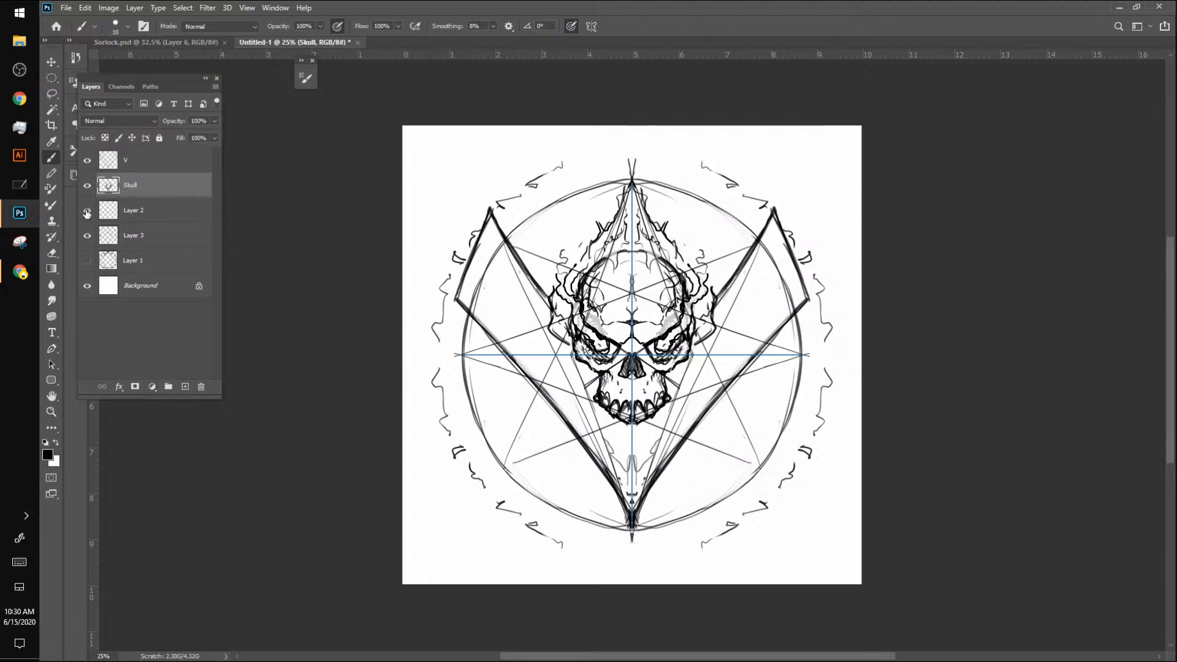
left_click(87, 235)
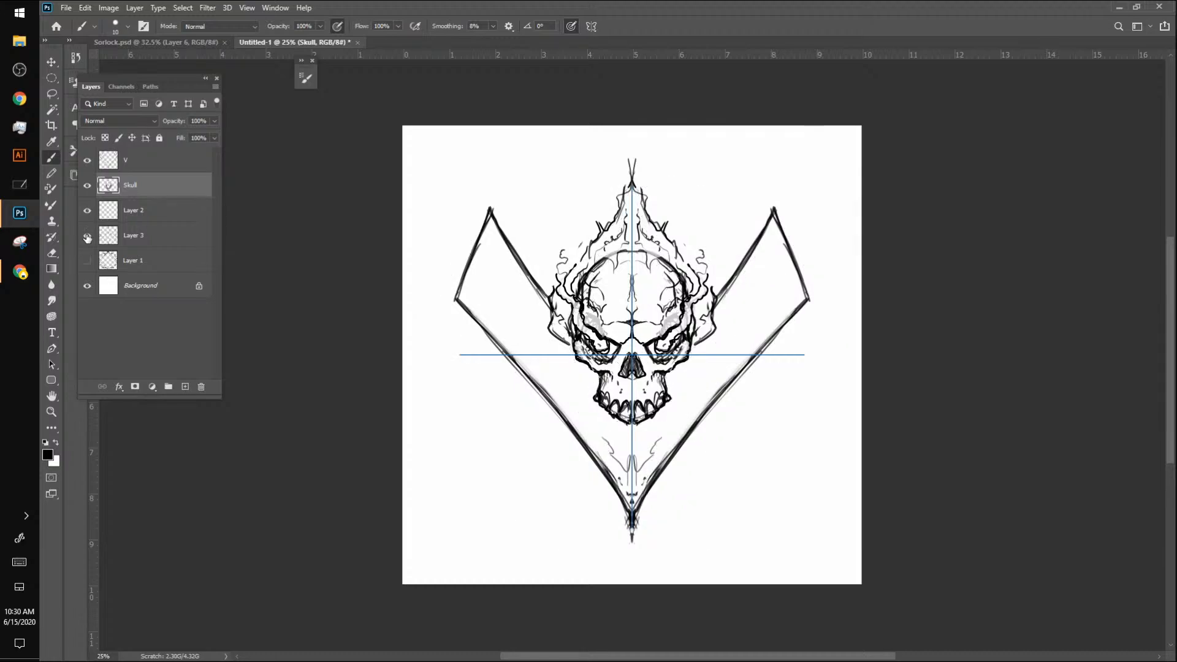
left_click(87, 236)
left_click(87, 260)
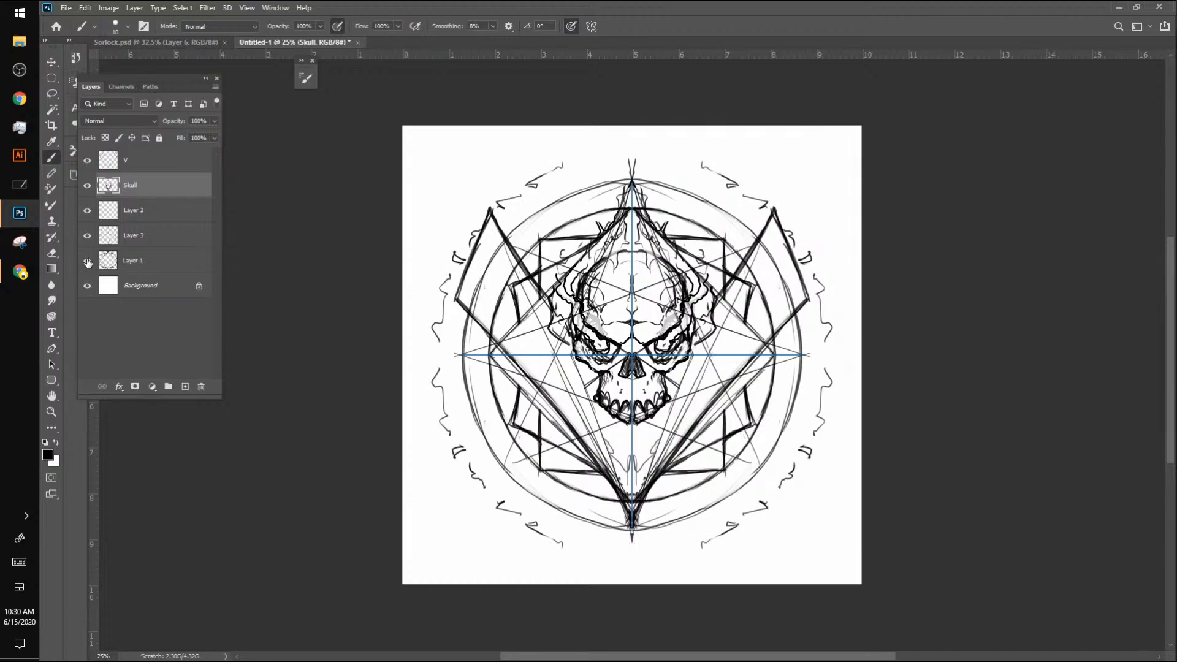
left_click(88, 261)
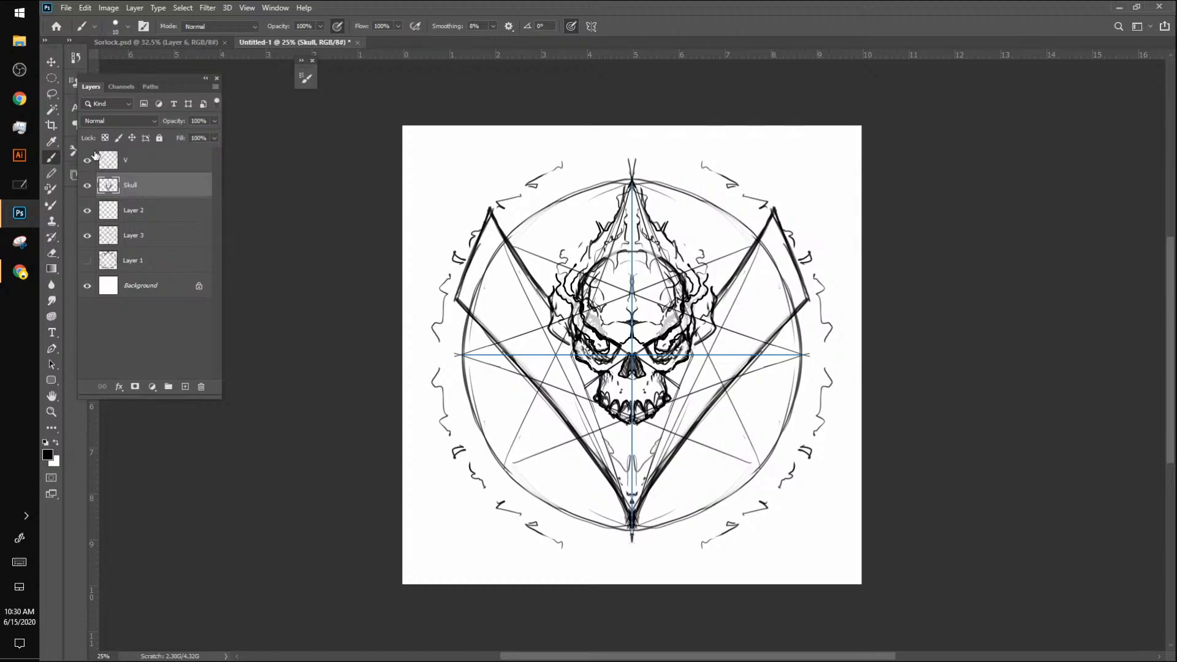
left_click(133, 262)
left_click(141, 232)
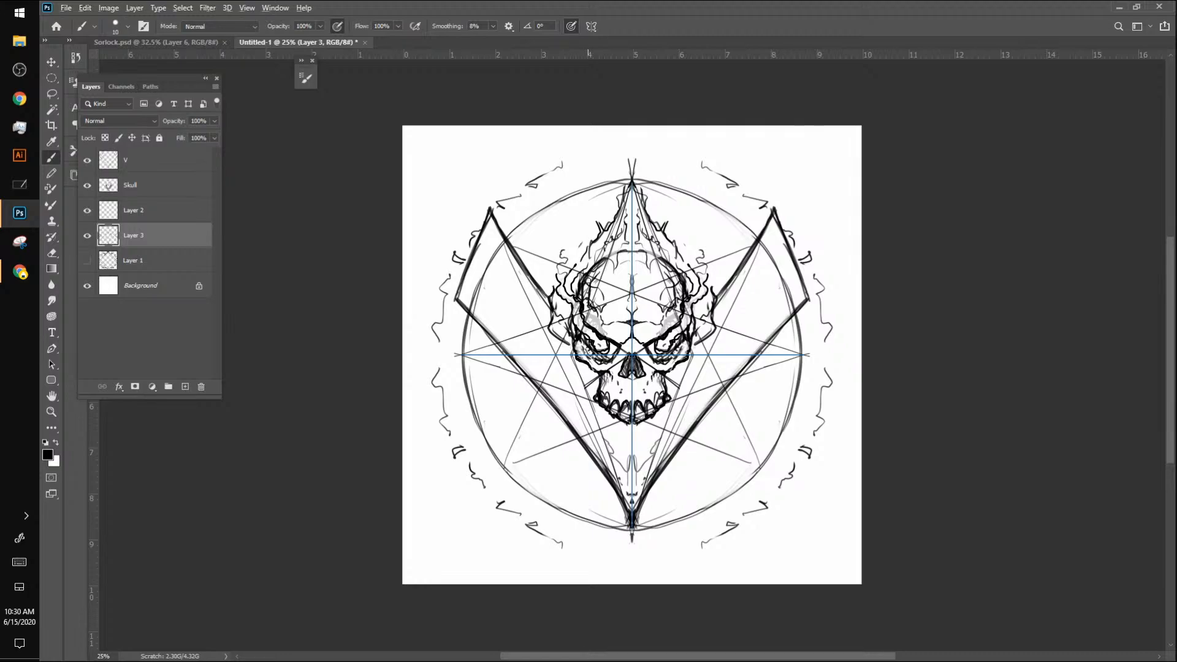
Step: Glance at the figure sketch in the other drawing app, return to Photoshop, and view the emblem with and without Layer 3
key("alt+Tab")
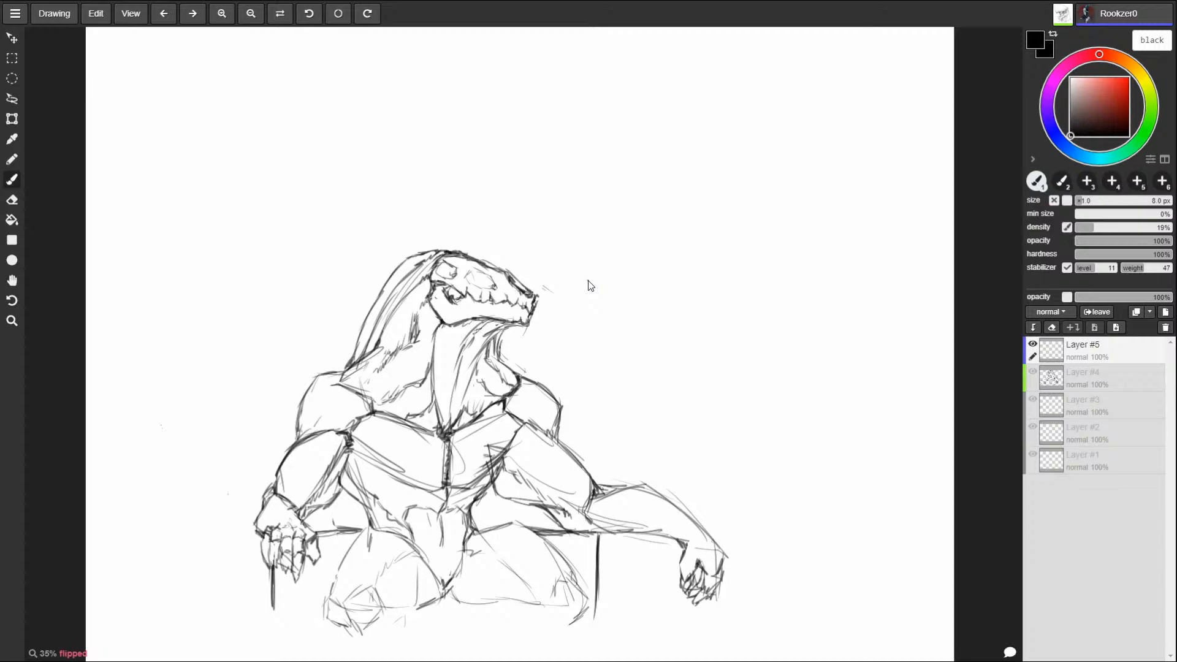
key("alt+Tab")
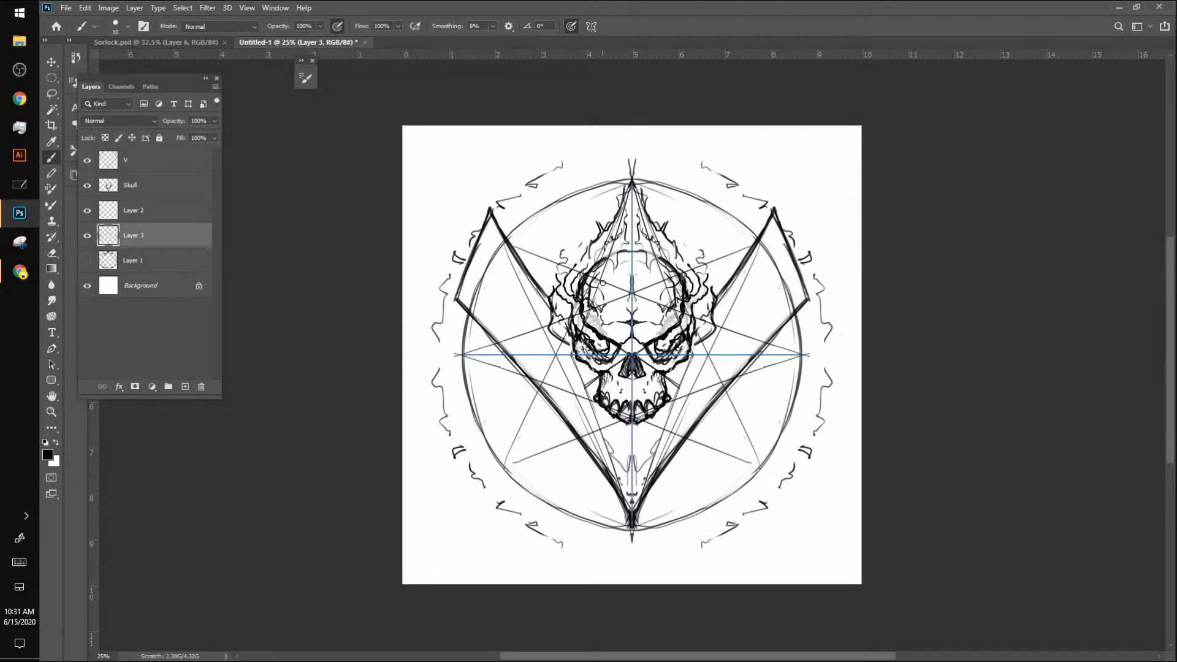
left_click(87, 235)
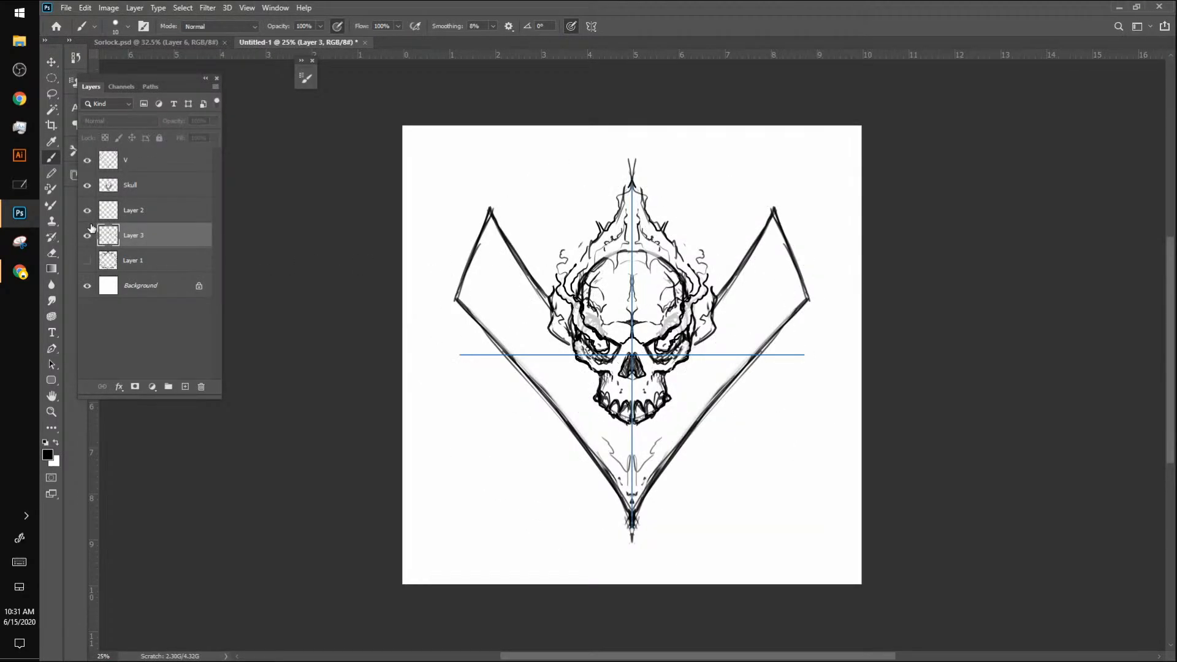
left_click(87, 235)
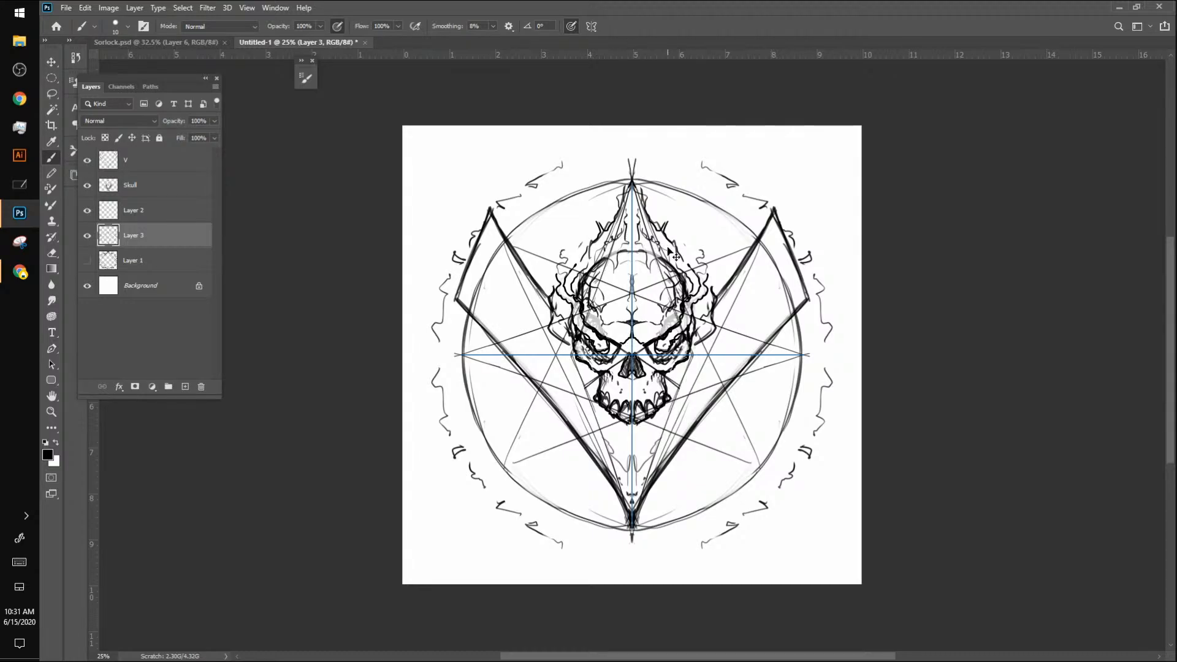
Step: Apply a new dual-axis paint symmetry and shift its centre to about X 1546 px, Y 1608 px
left_click(592, 26)
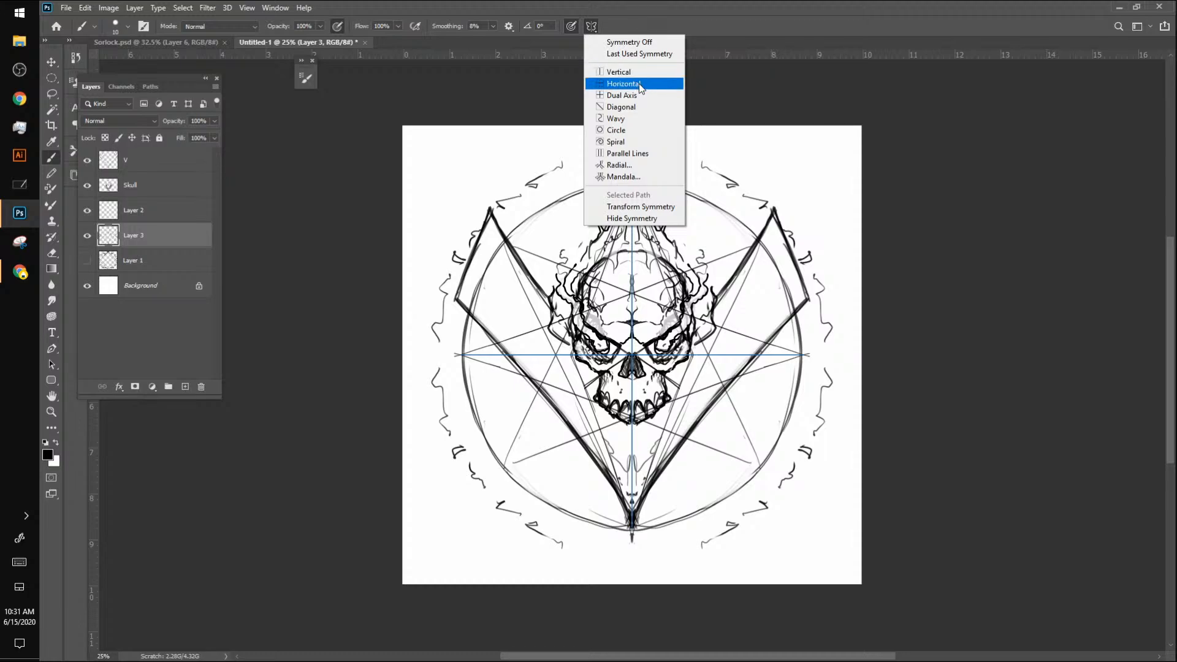
left_click(624, 95)
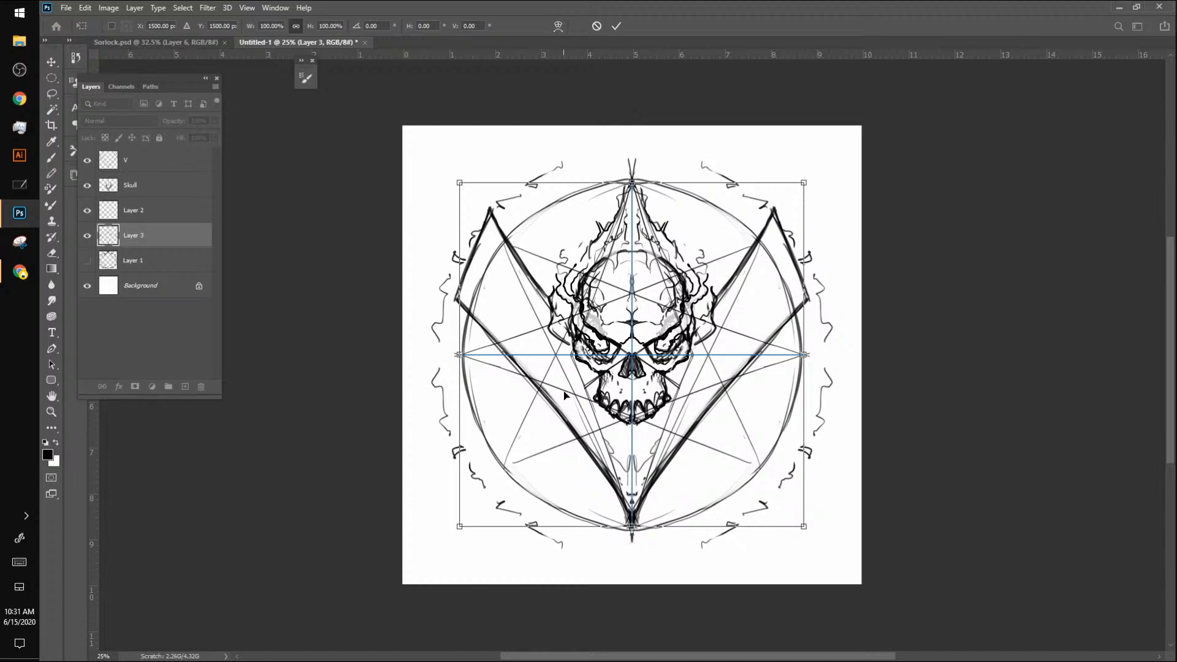
mouse_move(567, 396)
left_mouse_down()
mouse_move(570, 406)
mouse_move(560, 402)
left_mouse_up()
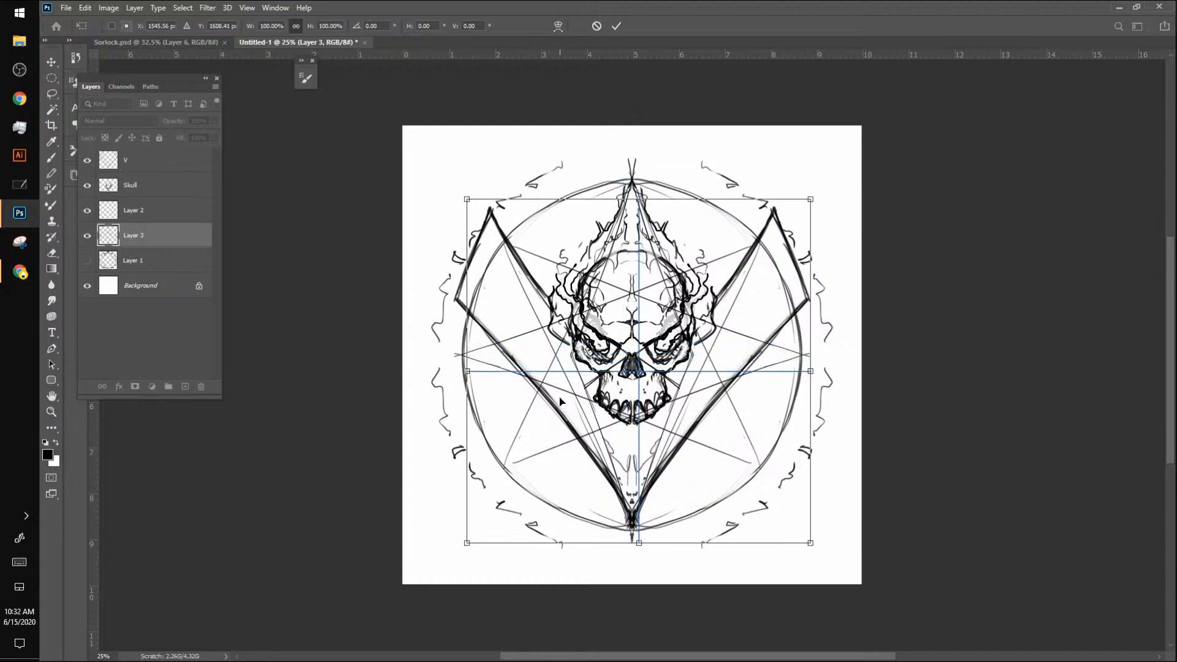
left_click(616, 26)
Step: Turn paint symmetry off and erase the Layer 3 star lines that cross the skull and the inside of the V
left_click(591, 26)
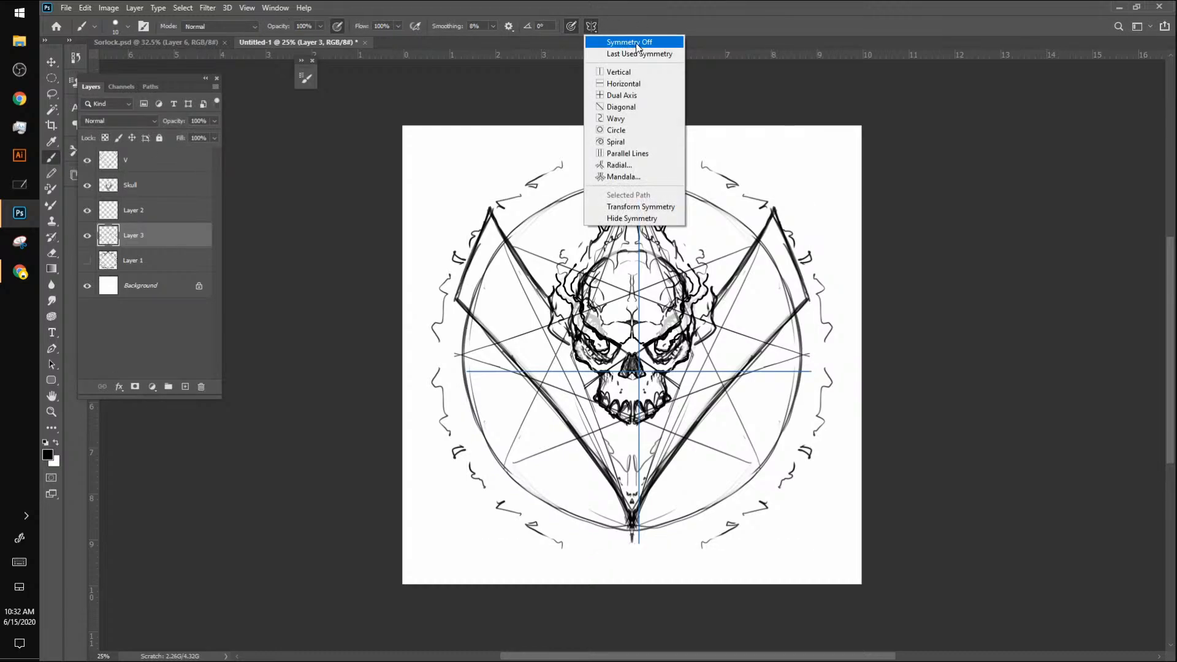
left_click(635, 43)
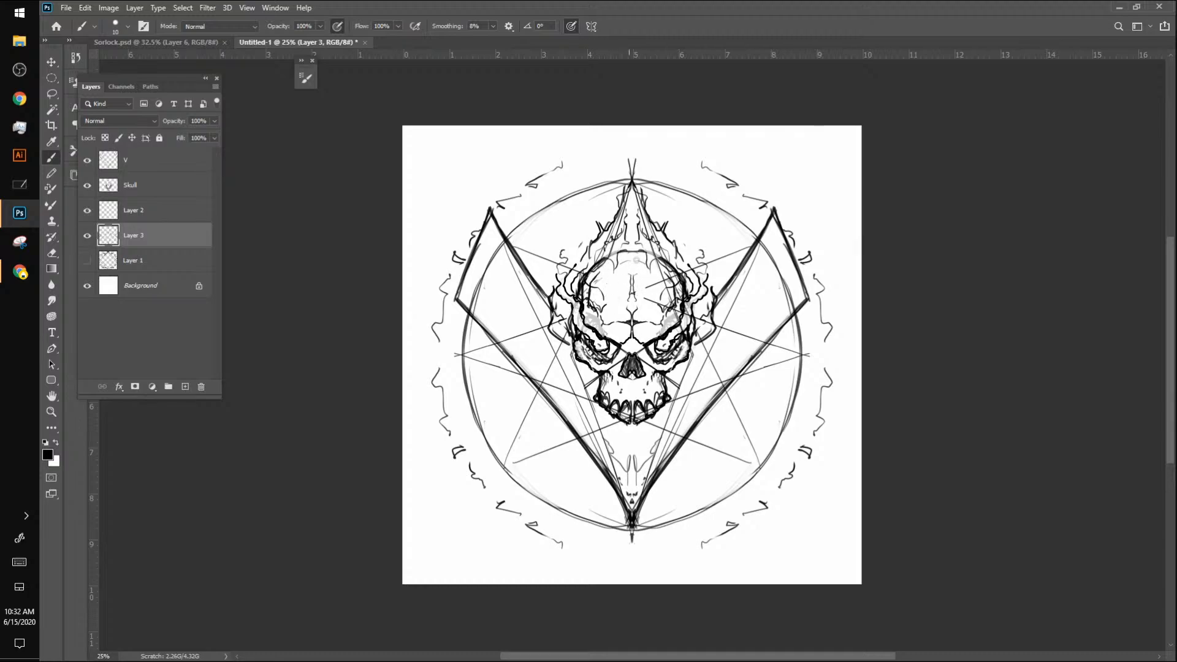
mouse_move(646, 309)
left_mouse_down()
mouse_move(658, 281)
mouse_move(675, 304)
mouse_move(662, 263)
mouse_move(675, 274)
mouse_move(678, 320)
left_mouse_up()
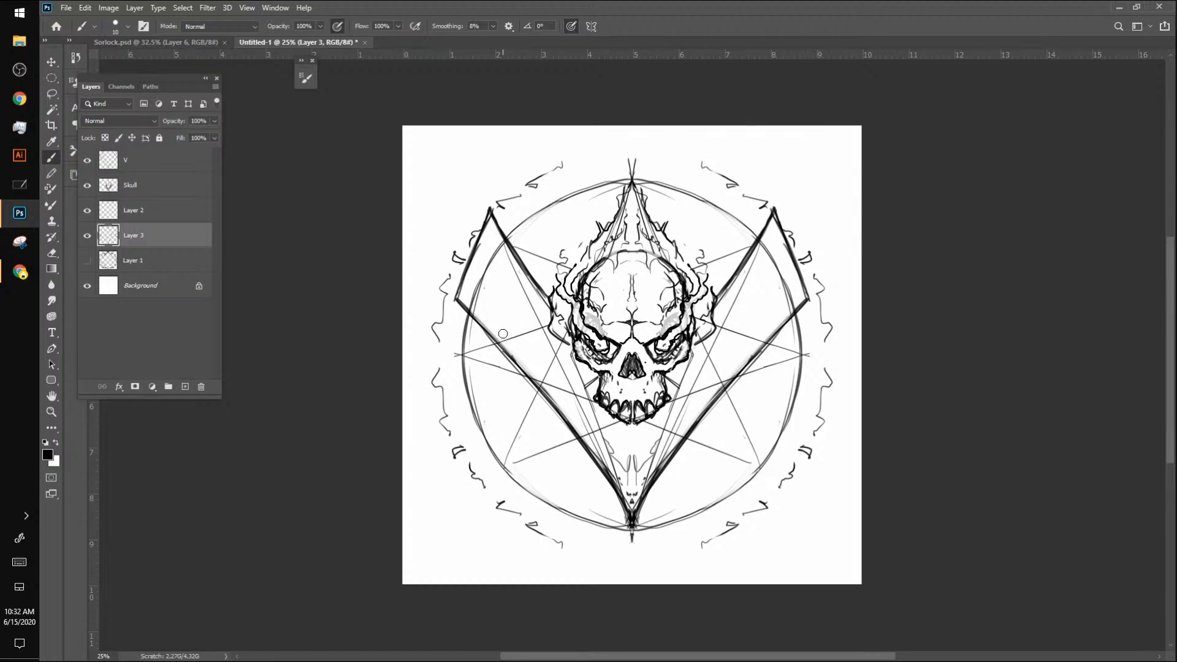
mouse_move(501, 332)
left_mouse_down()
mouse_move(560, 388)
mouse_move(515, 269)
mouse_move(493, 261)
mouse_move(472, 308)
left_mouse_up()
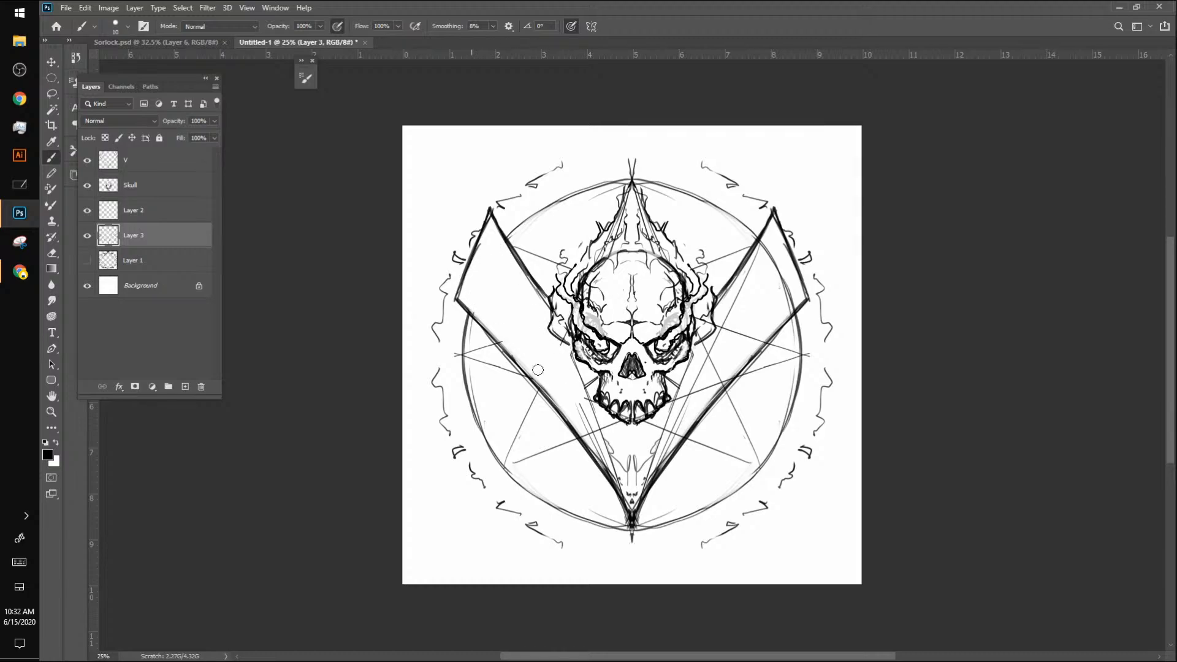
mouse_move(584, 423)
left_mouse_down()
mouse_move(604, 429)
mouse_move(587, 350)
left_mouse_up()
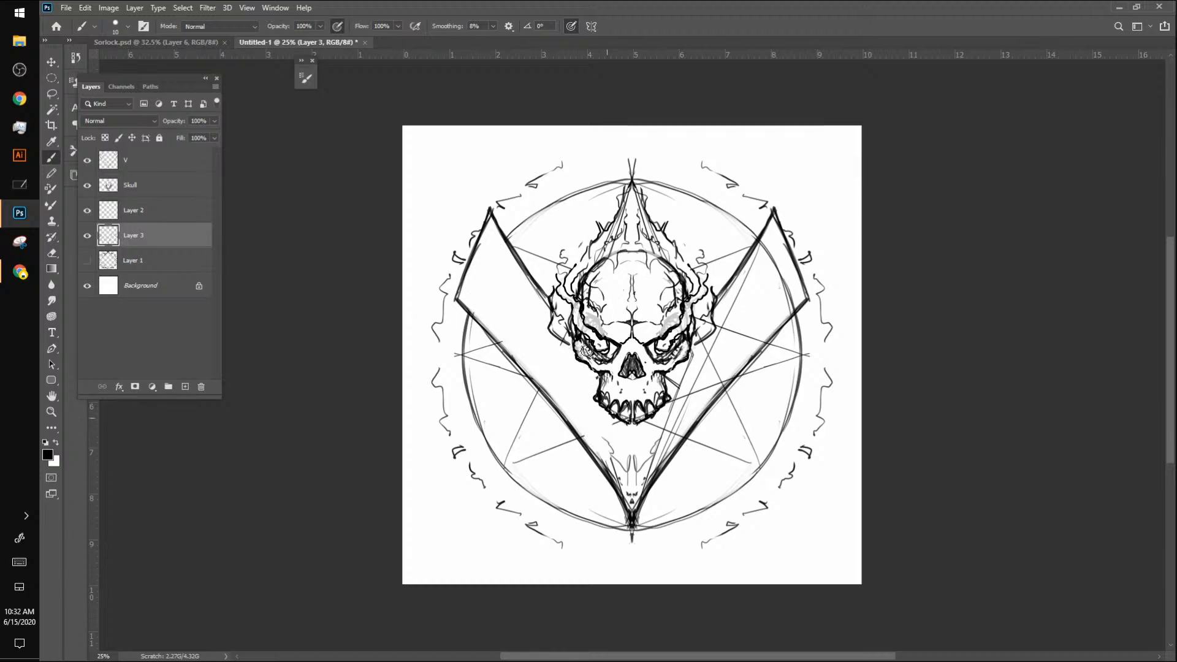
mouse_move(624, 423)
left_mouse_down()
mouse_move(666, 407)
mouse_move(661, 438)
mouse_move(677, 431)
mouse_move(646, 472)
mouse_move(738, 354)
mouse_move(708, 371)
mouse_move(755, 337)
mouse_move(742, 327)
mouse_move(688, 359)
mouse_move(726, 306)
mouse_move(744, 303)
mouse_move(763, 246)
mouse_move(784, 301)
left_mouse_up()
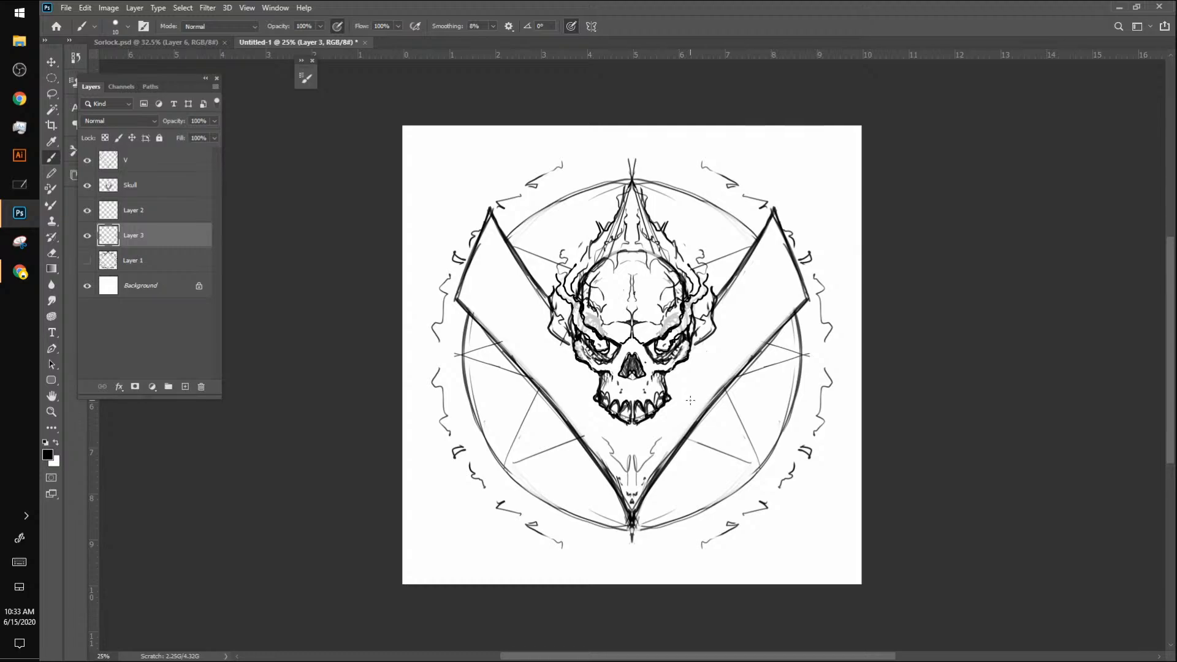
Step: Compare the emblem with Layer 3 and the Skull layer each hidden and shown, and make Layer 2 the active layer
left_click(87, 236)
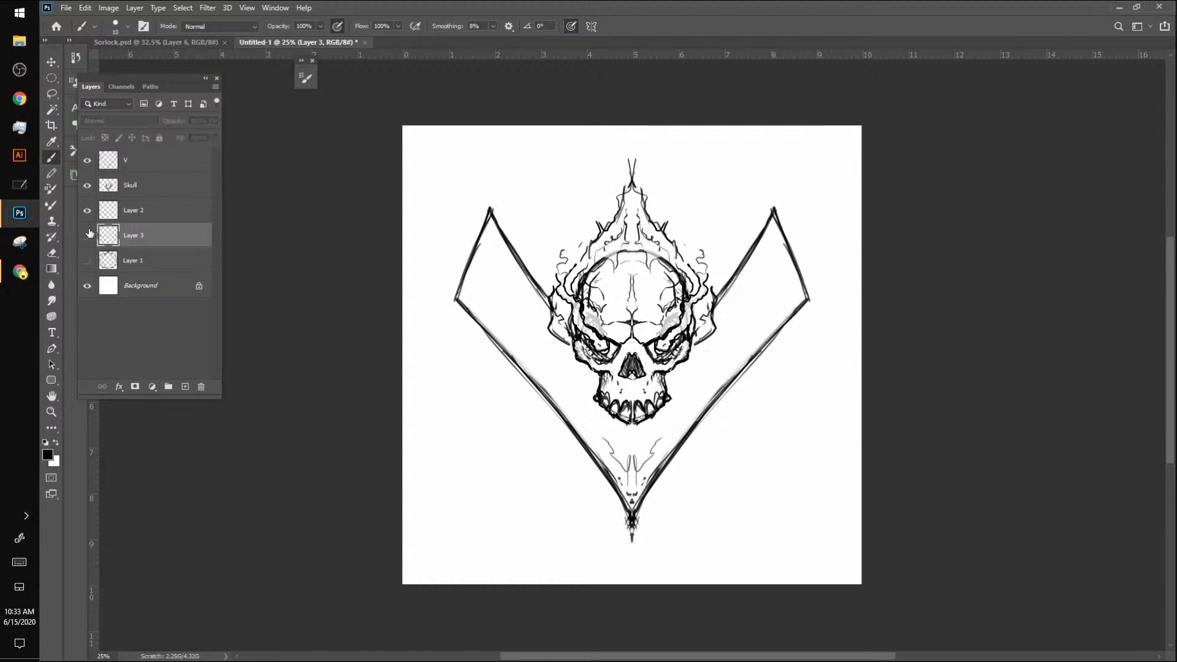
left_click(87, 235)
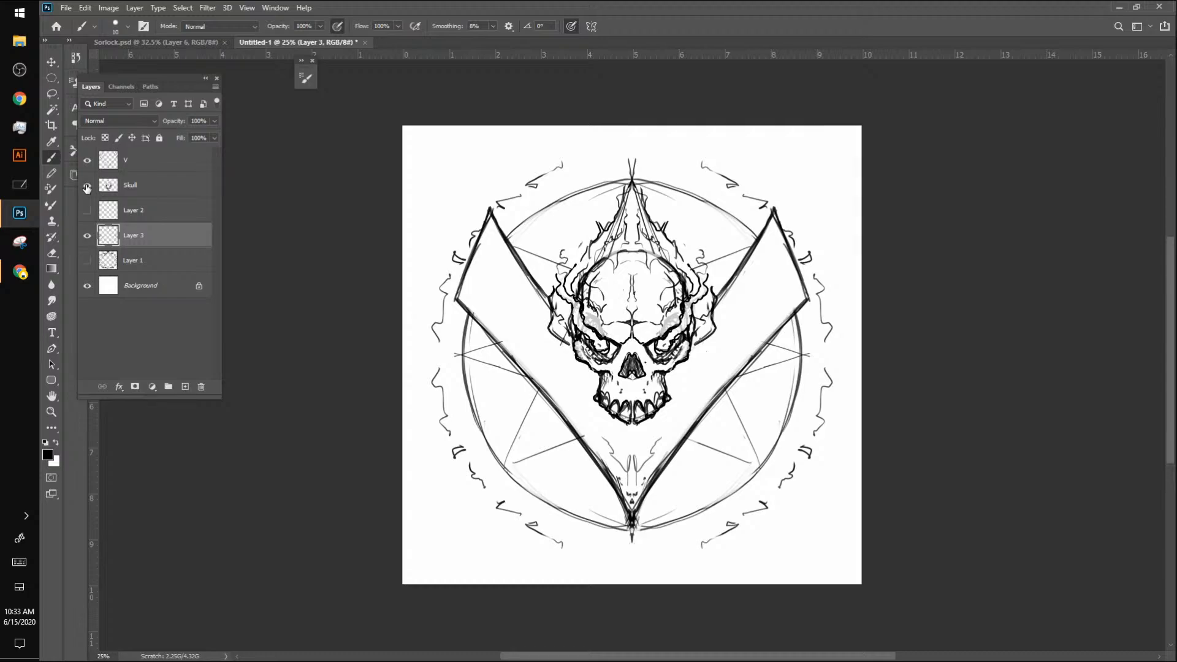
left_click(87, 185)
left_click(87, 185)
left_click(90, 185)
left_click(88, 184)
left_click(172, 211)
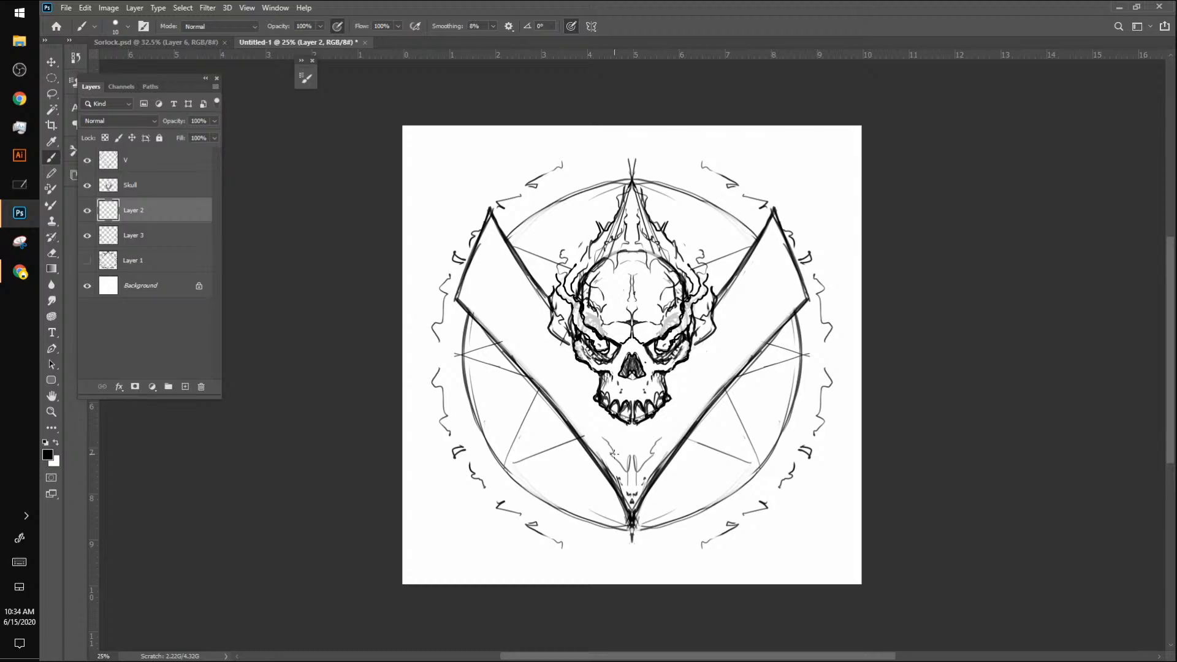
Step: Glance at the figure sketch in the other drawing app and return to Photoshop
key("alt+Tab")
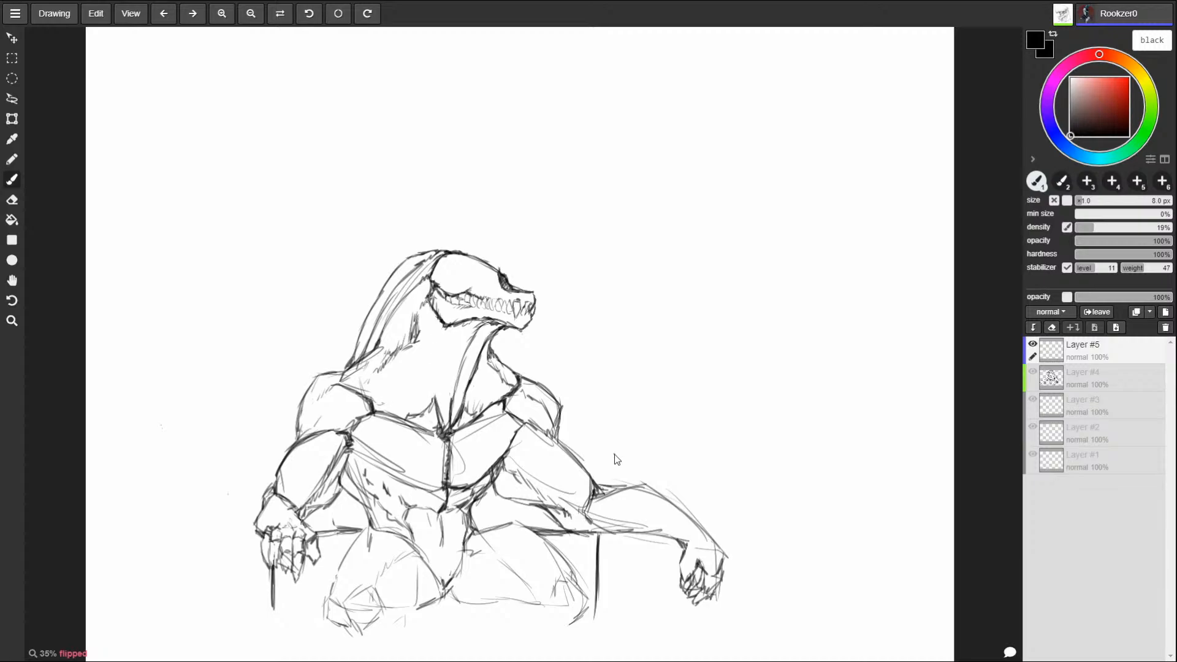
key("alt+Tab")
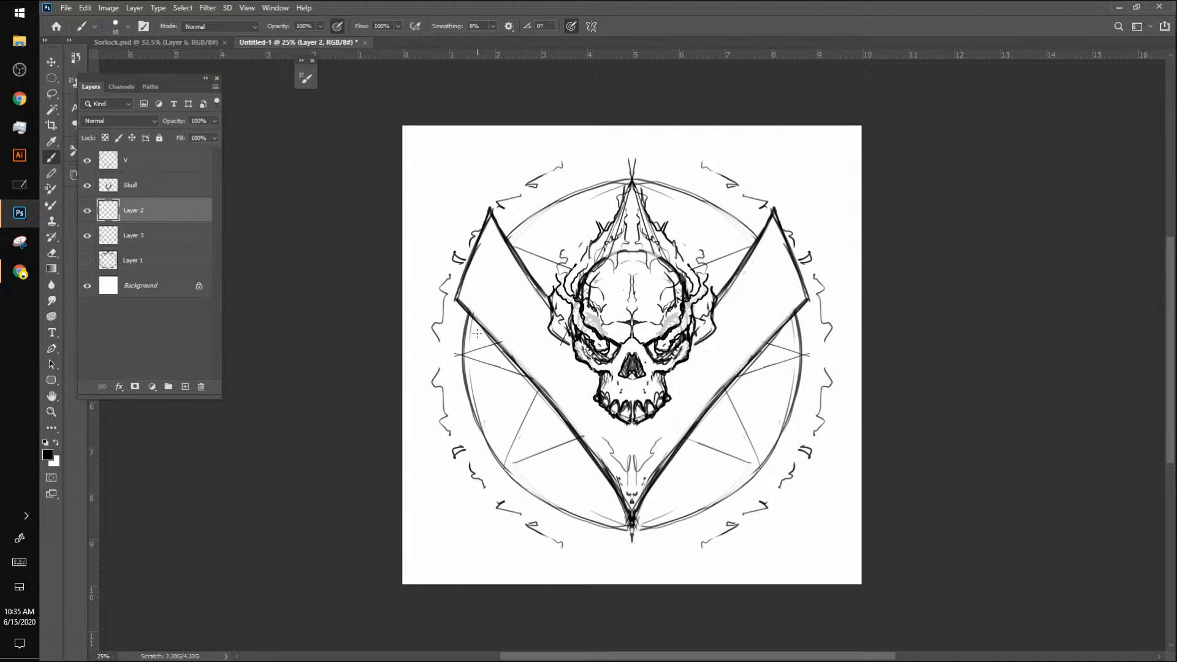
Step: Enlarge the brush to 25 px
key("bracketright")
key("bracketright")
mouse_move(469, 316)
left_mouse_down()
mouse_move(469, 406)
mouse_move(464, 348)
mouse_move(497, 459)
left_mouse_up()
mouse_move(466, 386)
left_mouse_down()
mouse_move(500, 453)
mouse_move(463, 374)
mouse_move(505, 470)
mouse_move(559, 509)
mouse_move(626, 528)
left_mouse_up()
left_click_drag(532, 495, 608, 522)
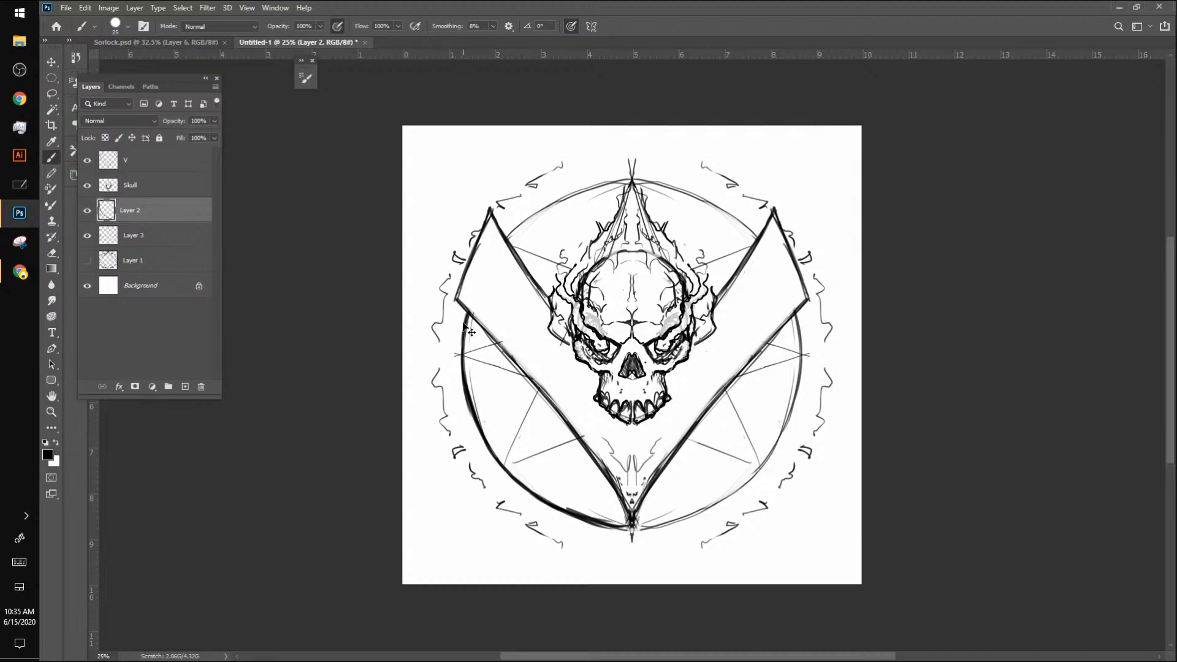
key("ctrl+z")
key("ctrl+z")
key("ctrl+z")
key("ctrl+z")
key("ctrl+z")
key("ctrl+z")
key("ctrl+z")
key("ctrl+z")
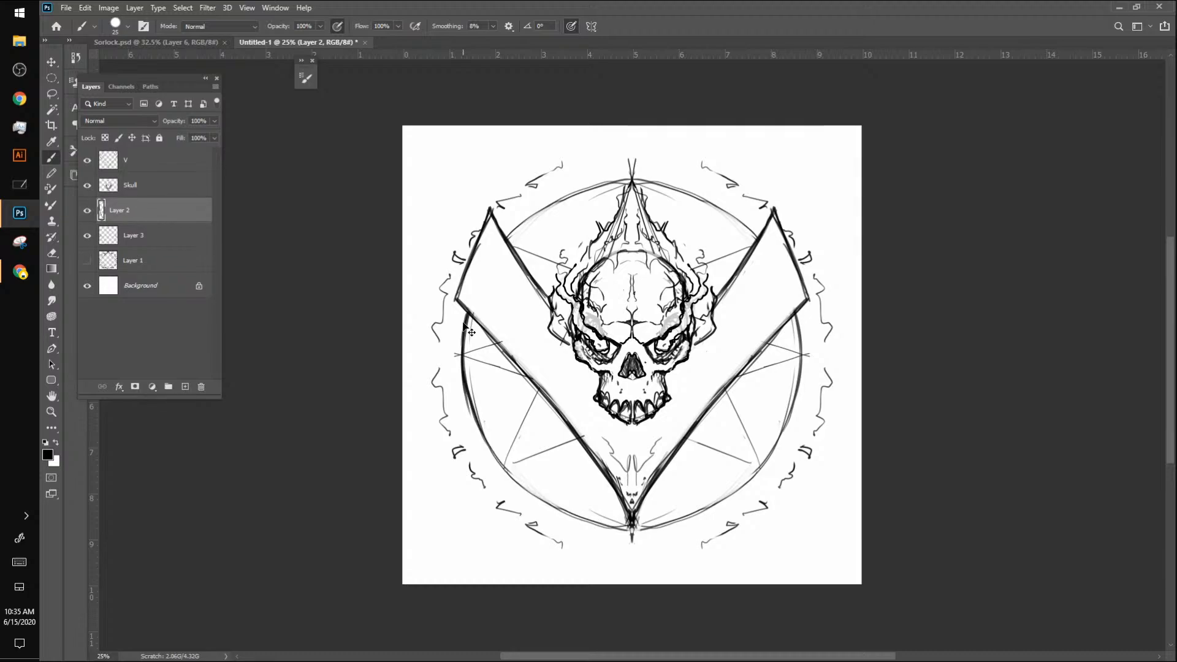
Step: Apply dual-axis paint symmetry centred at X 1500 px, Y 1500 px and trace the circle with heavy mirrored strokes on Layer 2
left_click(589, 27)
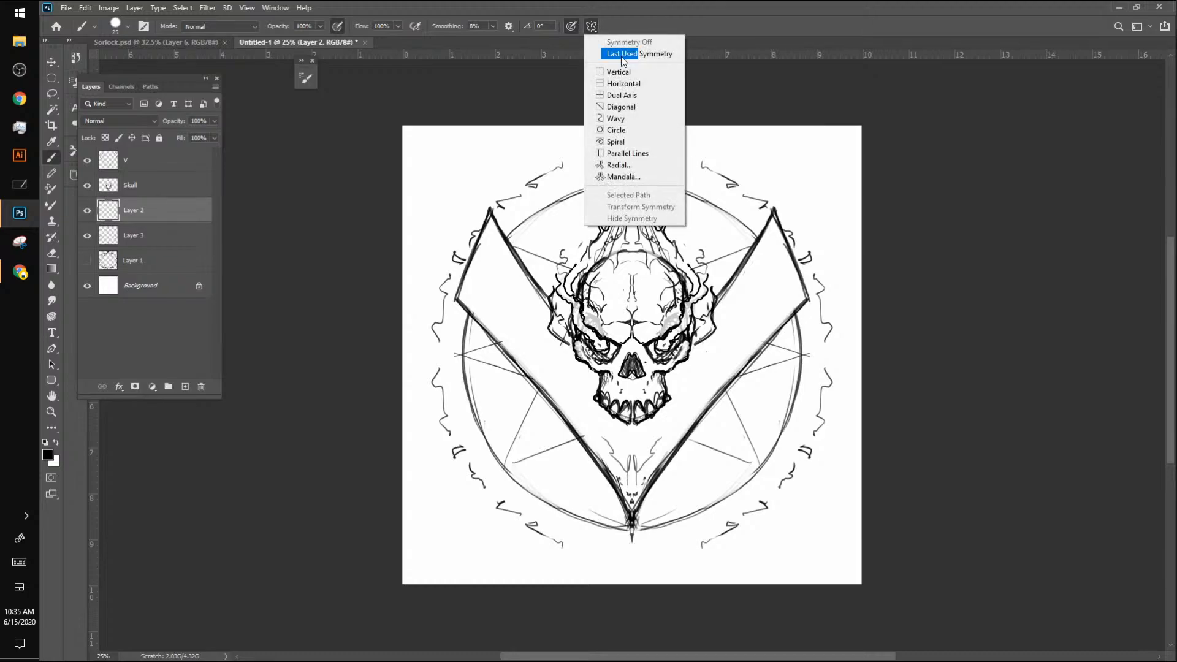
left_click(633, 93)
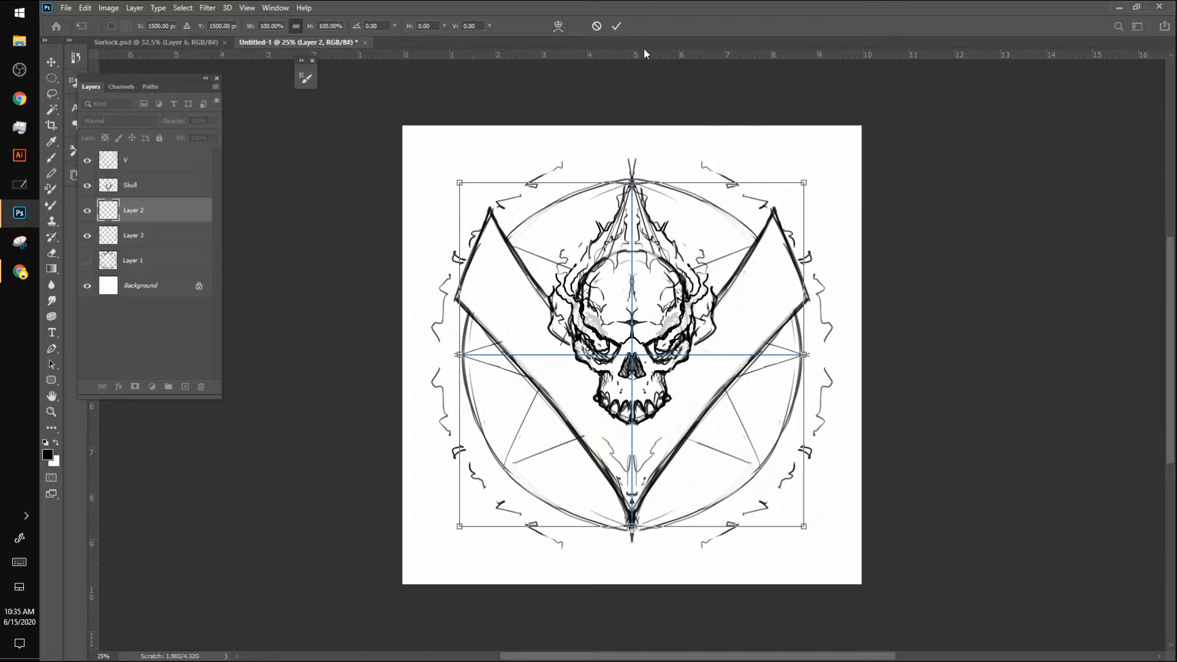
left_click(616, 25)
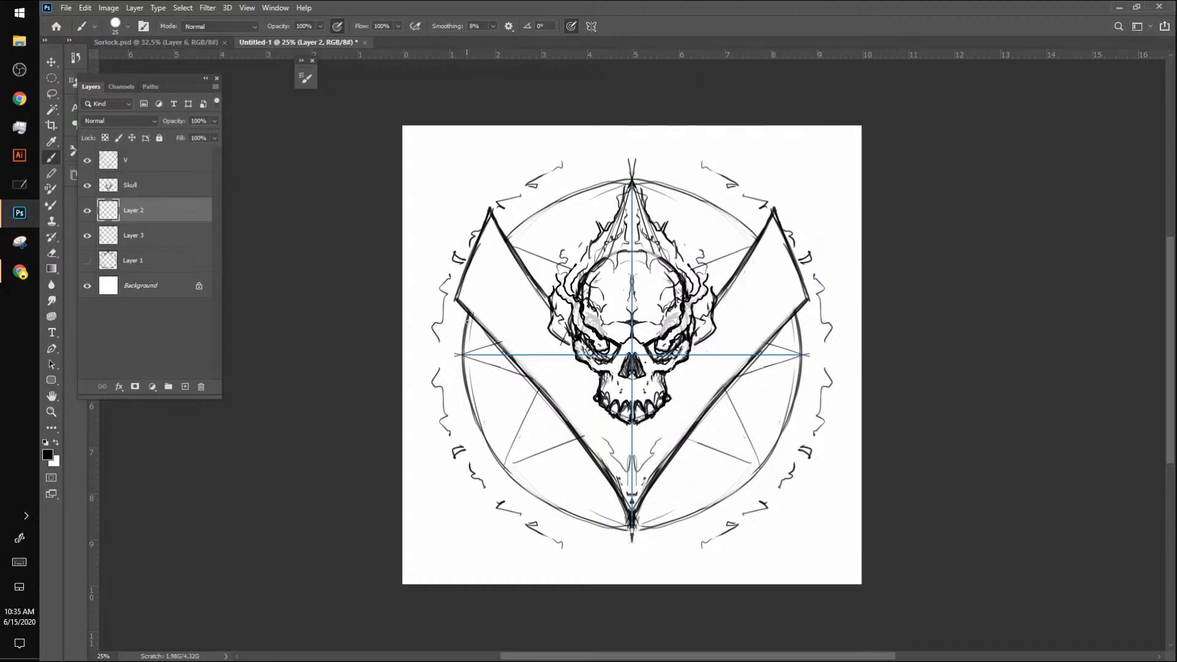
mouse_move(470, 311)
left_mouse_down()
mouse_move(467, 387)
mouse_move(463, 359)
mouse_move(492, 453)
left_mouse_up()
mouse_move(465, 397)
left_mouse_down()
mouse_move(506, 472)
mouse_move(567, 518)
left_mouse_up()
left_click_drag(521, 486, 592, 524)
mouse_move(547, 503)
left_mouse_down()
mouse_move(627, 528)
mouse_move(616, 527)
left_mouse_up()
left_click_drag(552, 505, 485, 436)
left_click_drag(480, 428, 464, 340)
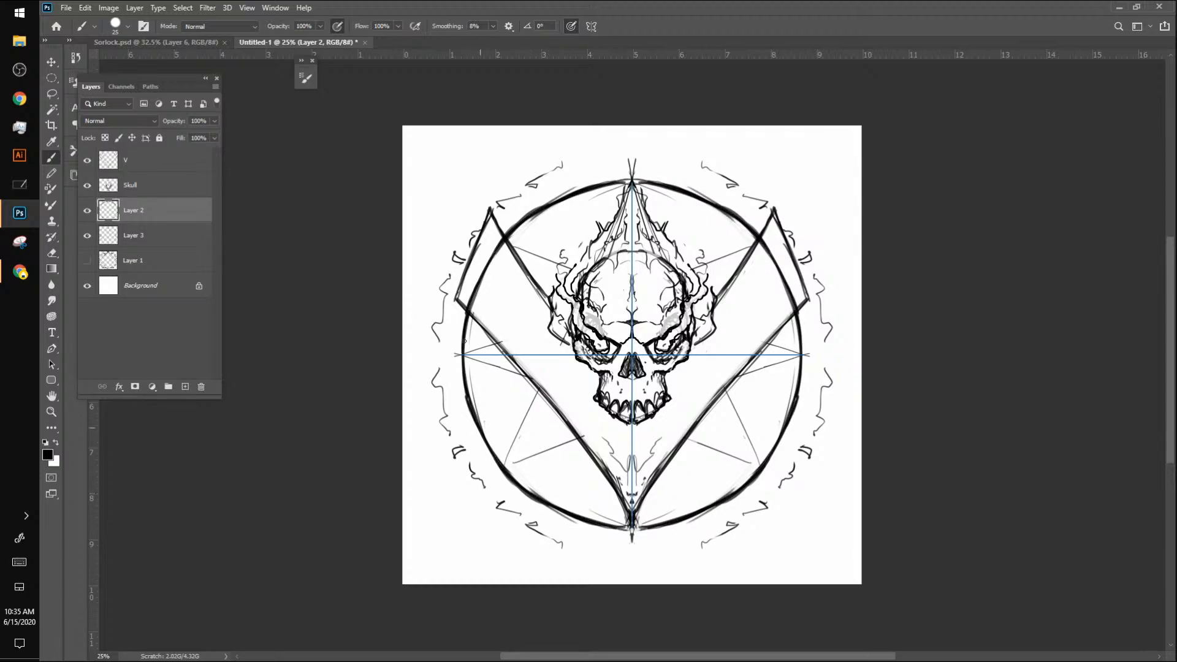
left_click_drag(465, 396, 463, 315)
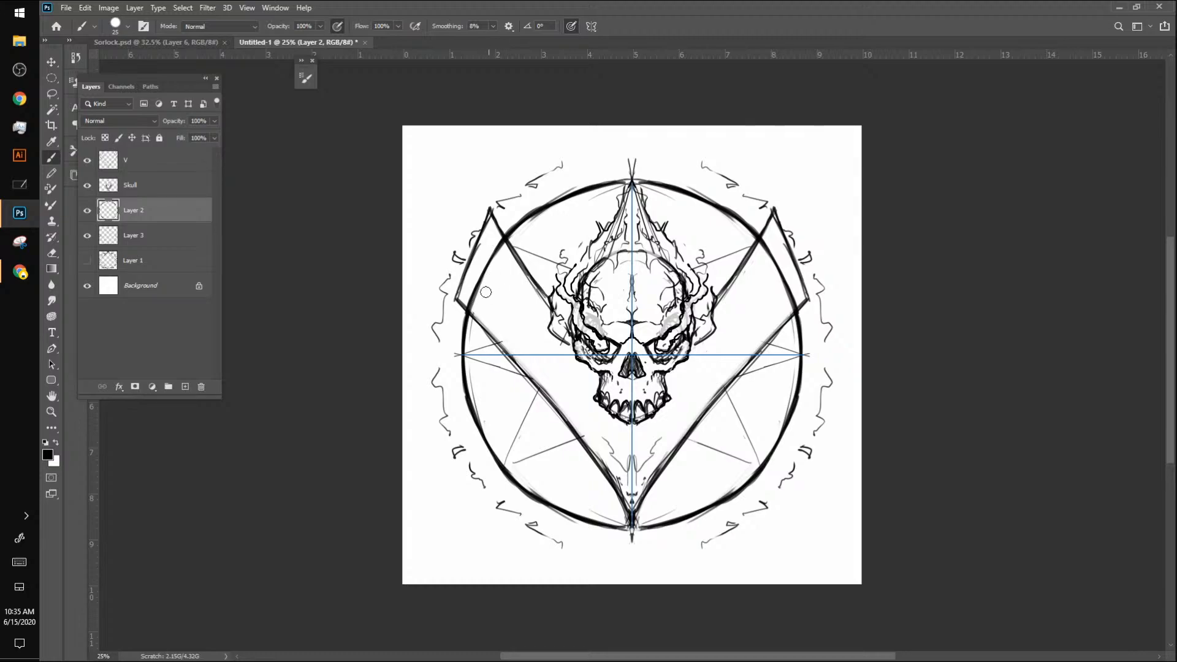
Step: Turn paint symmetry off and erase the heavy circle line where it crosses both arms of the V
left_click(590, 26)
left_click(619, 42)
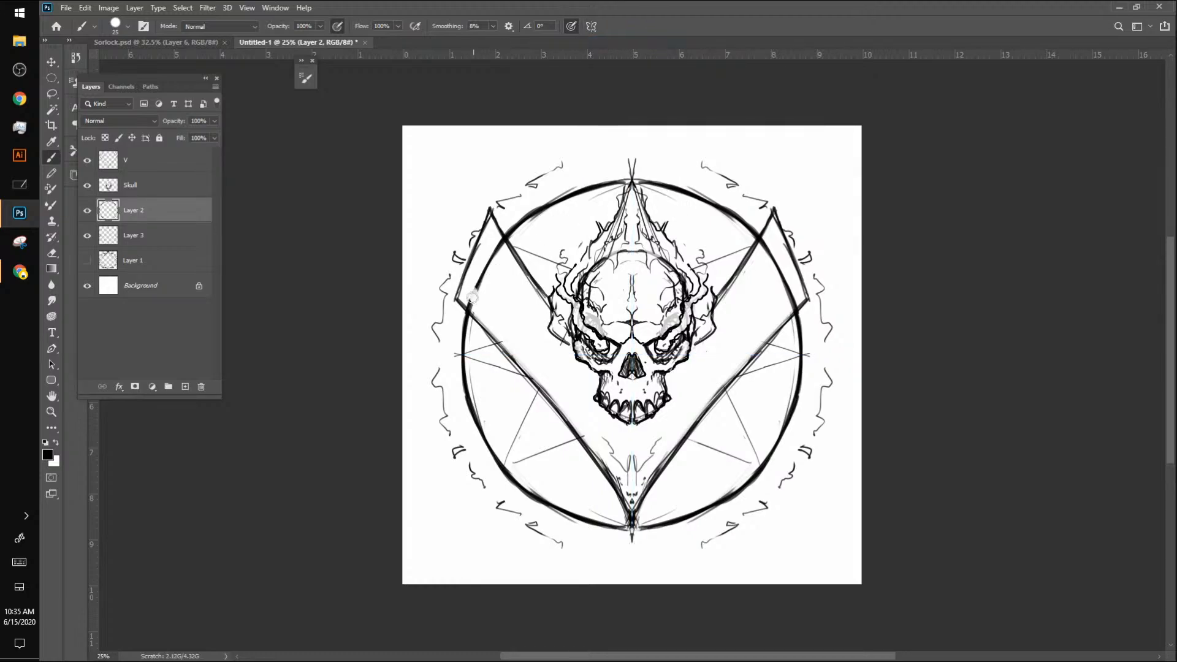
left_click_drag(478, 292, 492, 230)
mouse_move(769, 251)
left_mouse_down()
mouse_move(760, 236)
mouse_move(796, 310)
left_mouse_up()
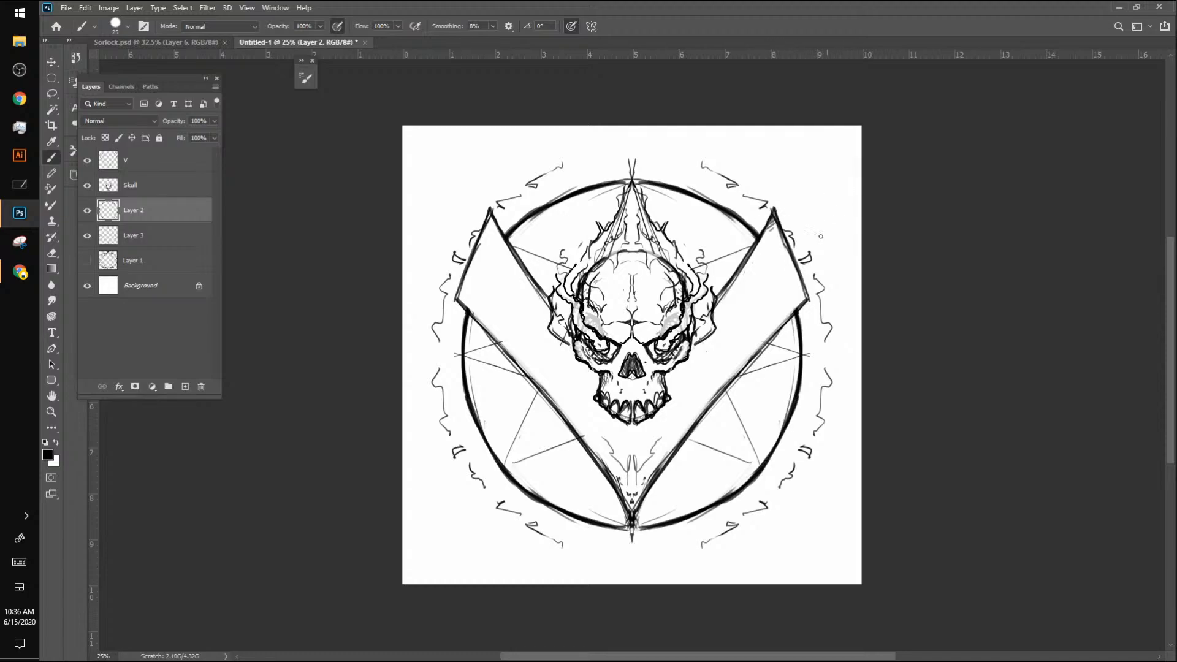
Step: Hatch the V's outer right corner and, with dual-axis symmetry reapplied, the area between the skull's jaw and the V's lower point
left_click_drag(800, 302, 792, 311)
left_click_drag(632, 495, 636, 472)
left_click(591, 26)
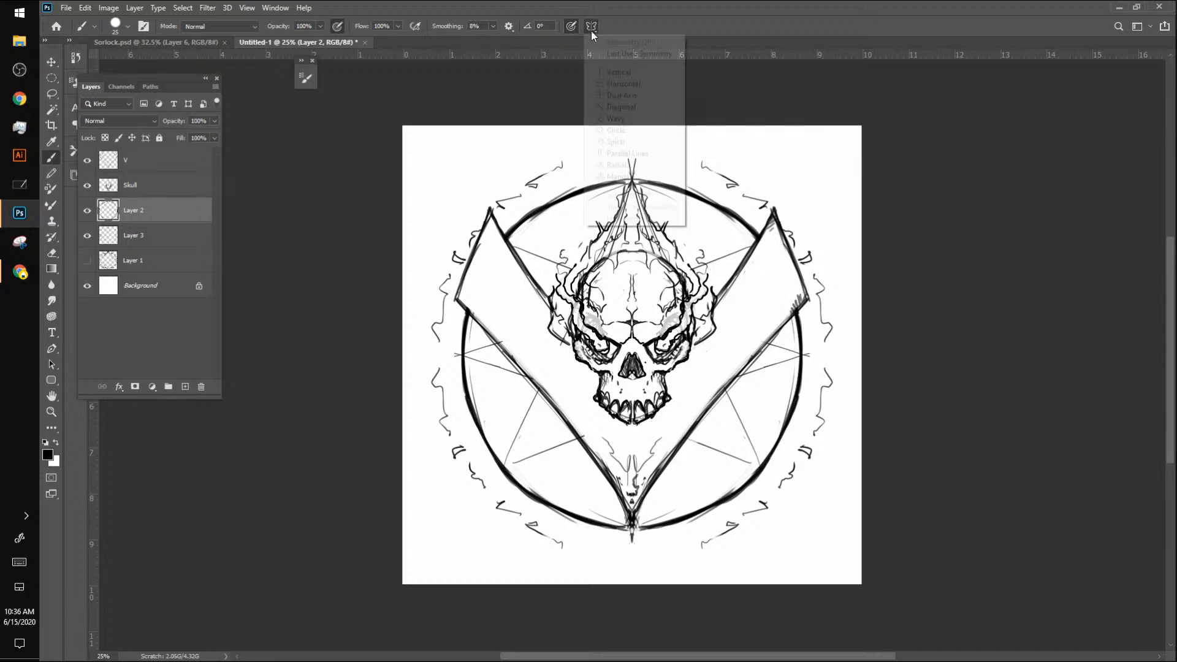
left_click(626, 92)
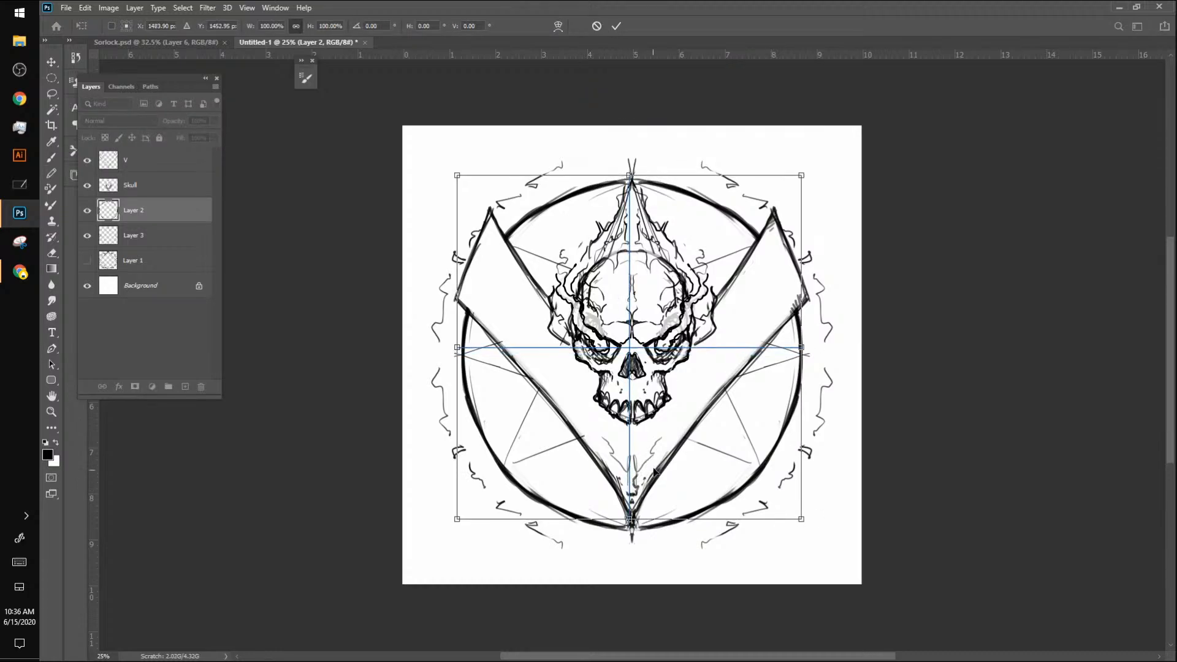
key("Return")
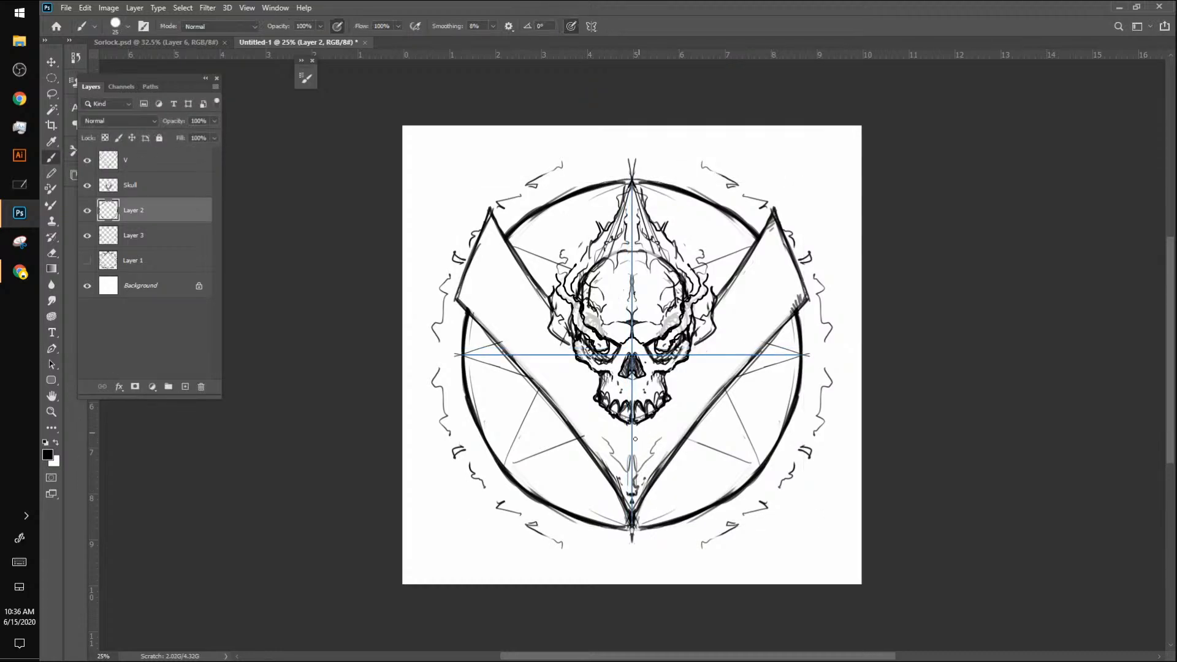
left_click_drag(629, 491, 622, 483)
left_click_drag(628, 484, 621, 474)
left_click_drag(628, 476, 631, 442)
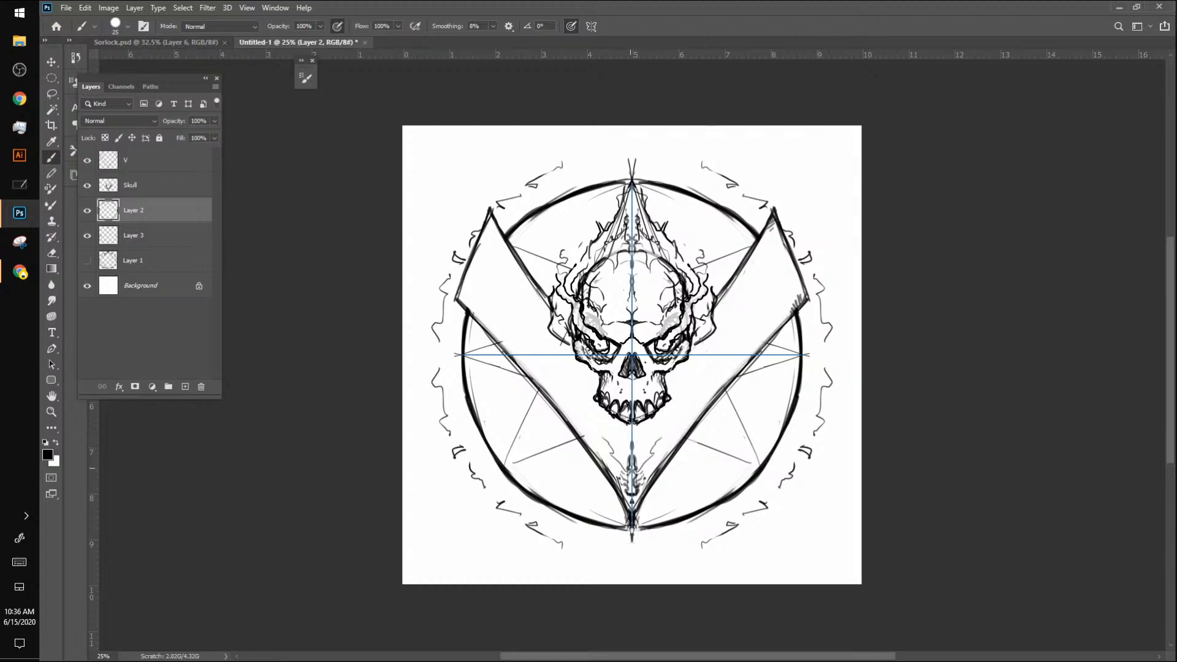
mouse_move(633, 441)
left_mouse_down()
mouse_move(668, 434)
mouse_move(676, 409)
left_mouse_up()
left_click_drag(682, 402, 681, 412)
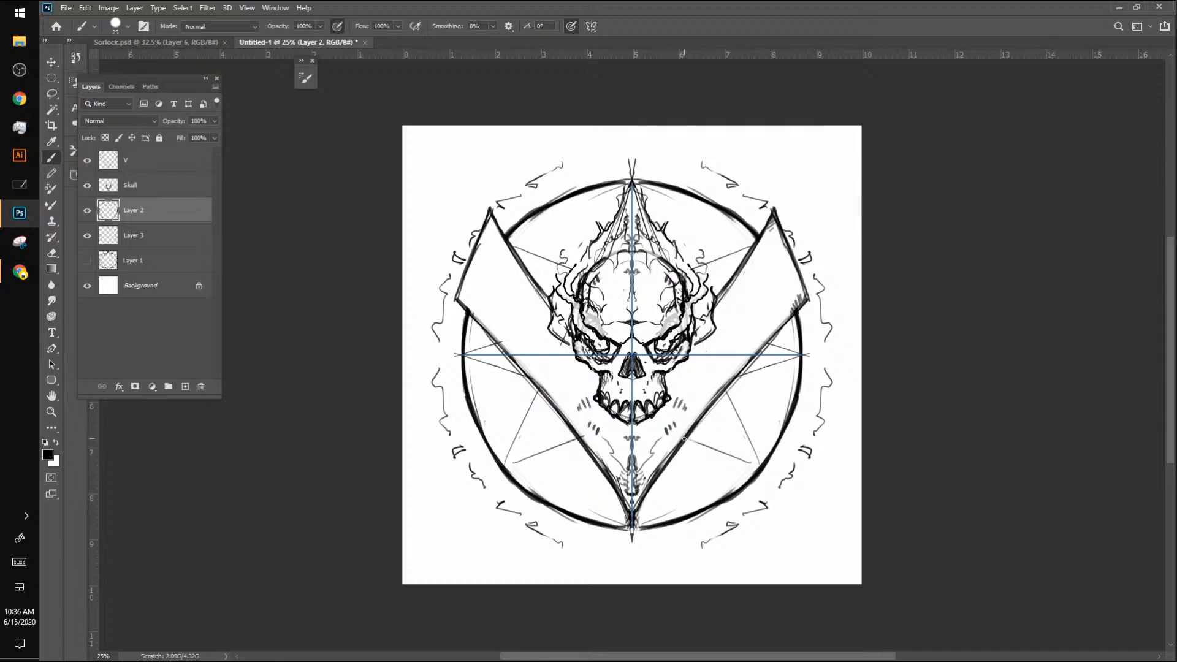
Step: Trace the visible star lines between the V and the circle with heavy mirrored strokes
left_click_drag(683, 437, 752, 463)
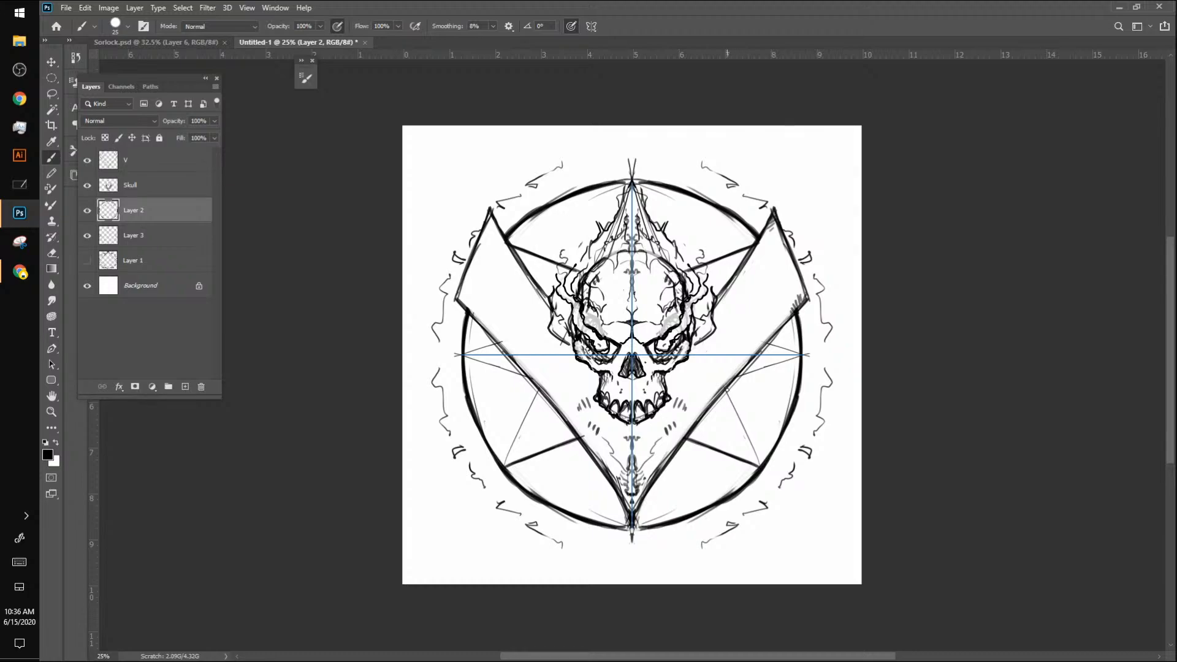
left_click_drag(727, 390, 763, 467)
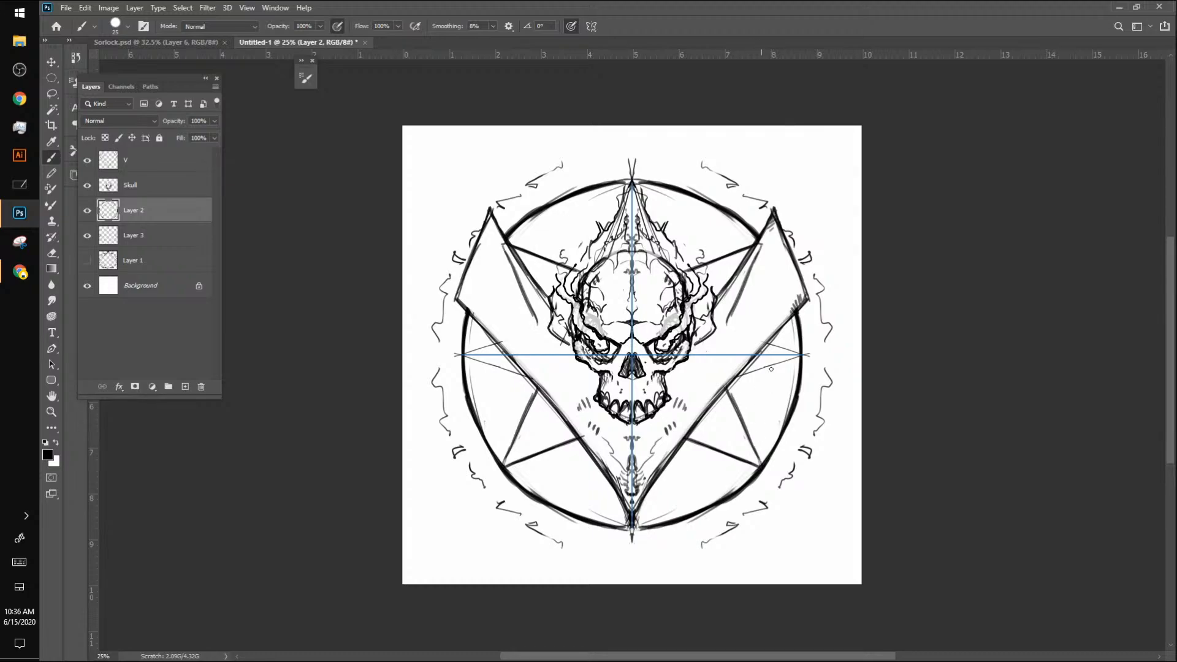
left_click_drag(728, 328, 778, 345)
left_click_drag(737, 379, 797, 355)
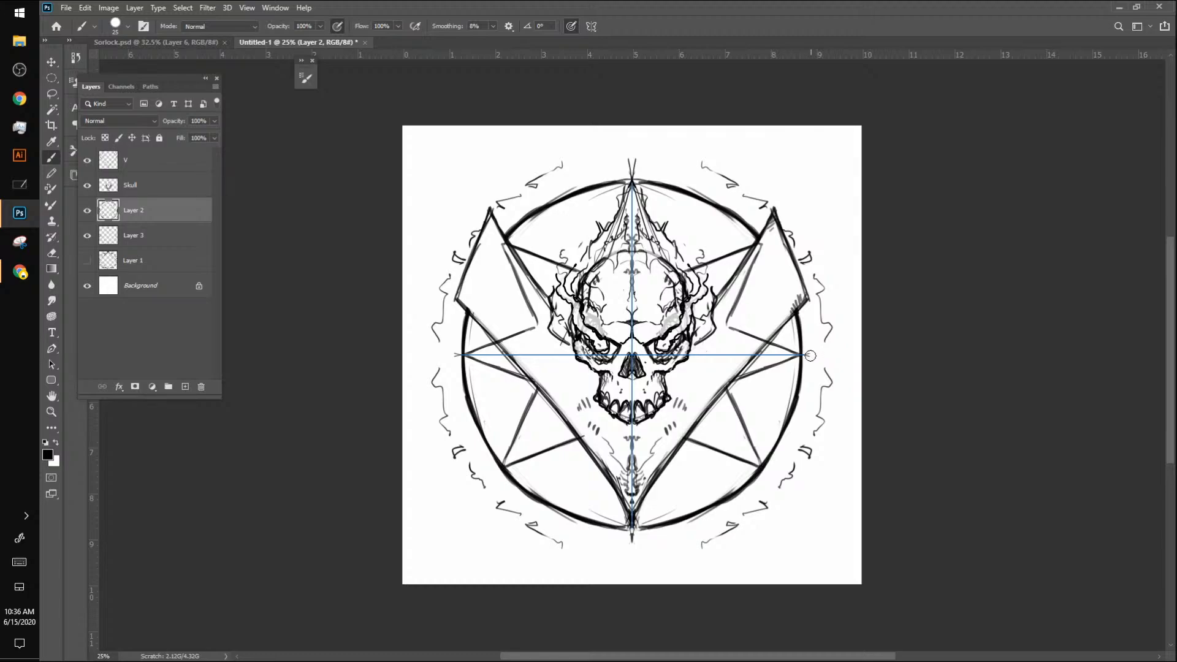
Step: Turn paint symmetry off and erase the heavy star lines that run across the V's two arms
left_click(592, 26)
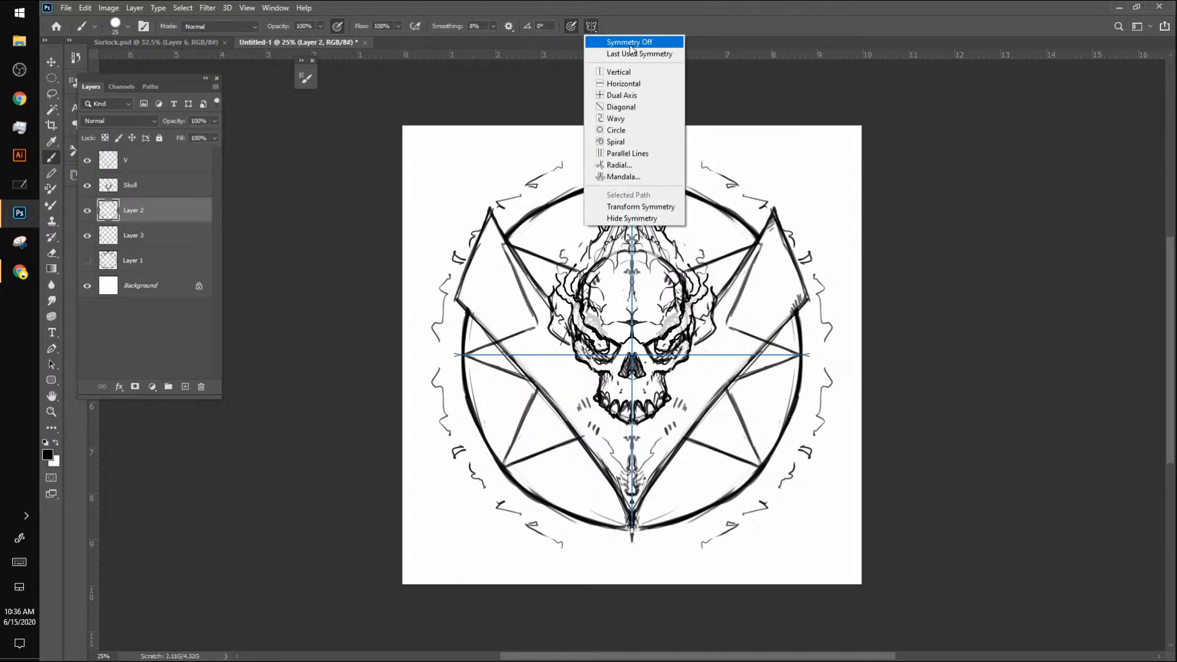
left_click(629, 43)
mouse_move(762, 245)
left_mouse_down()
mouse_move(731, 328)
mouse_move(746, 334)
left_mouse_up()
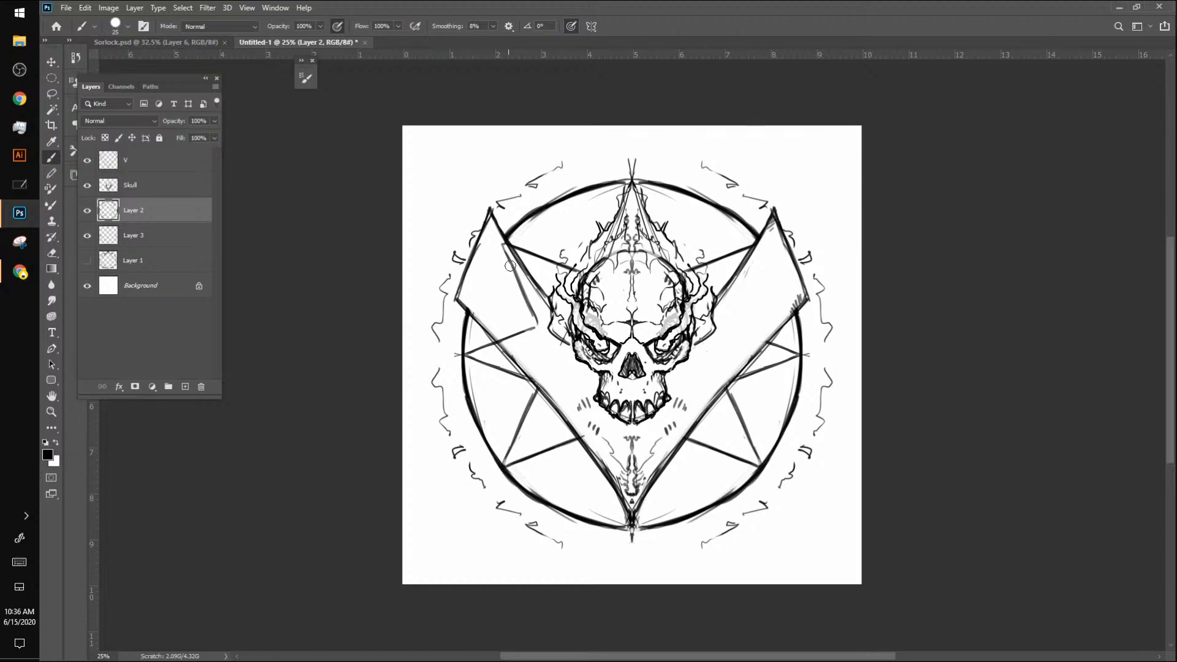
mouse_move(497, 245)
left_mouse_down()
mouse_move(530, 299)
mouse_move(528, 336)
mouse_move(500, 341)
left_mouse_up()
mouse_move(611, 375)
left_mouse_down()
mouse_move(607, 395)
mouse_move(635, 401)
left_mouse_up()
left_click_drag(646, 375, 642, 395)
left_click_drag(655, 374, 654, 385)
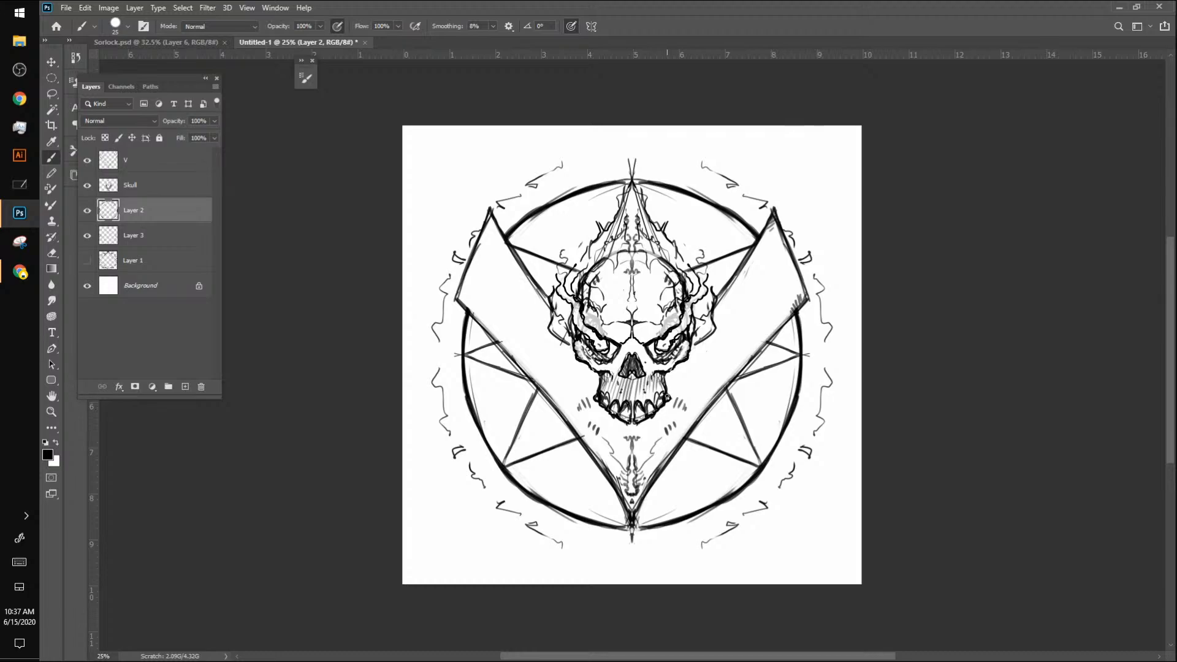
key("ctrl+z")
key("ctrl+z")
key("ctrl+z")
key("ctrl+z")
key("ctrl+z")
key("ctrl+z")
key("ctrl+z")
key("ctrl+z")
key("ctrl+z")
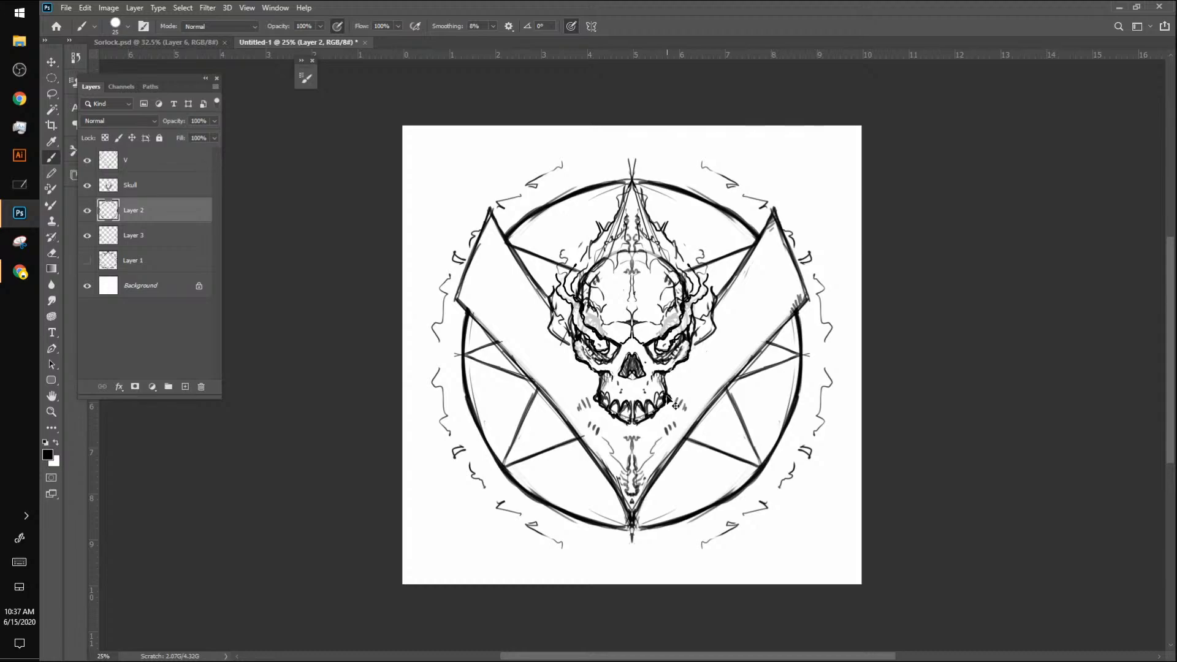
Step: Apply vertical paint symmetry at the canvas centre and hatch shading over the skull's upper jaw and nose area
left_click(592, 27)
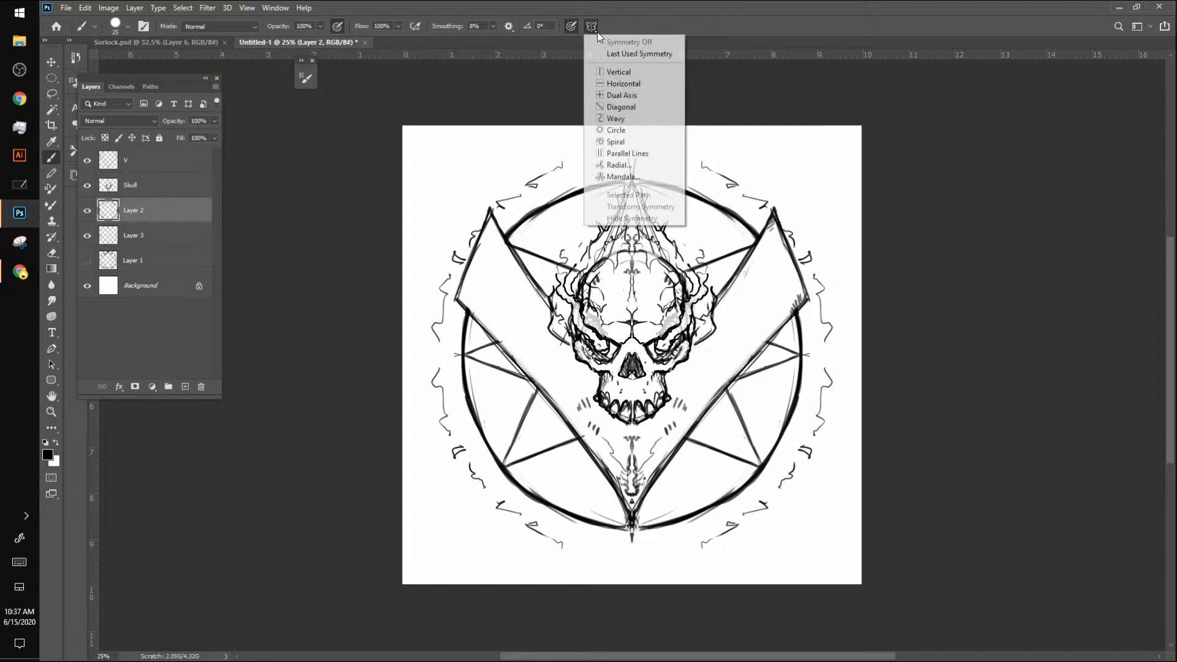
left_click(624, 73)
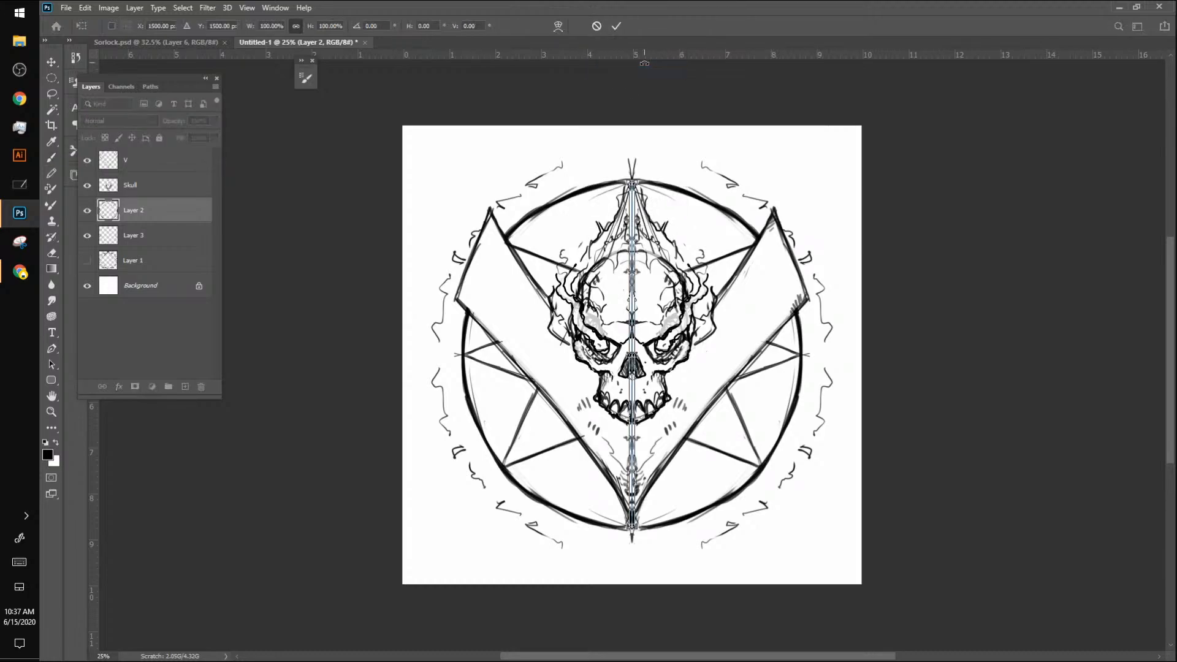
key("Return")
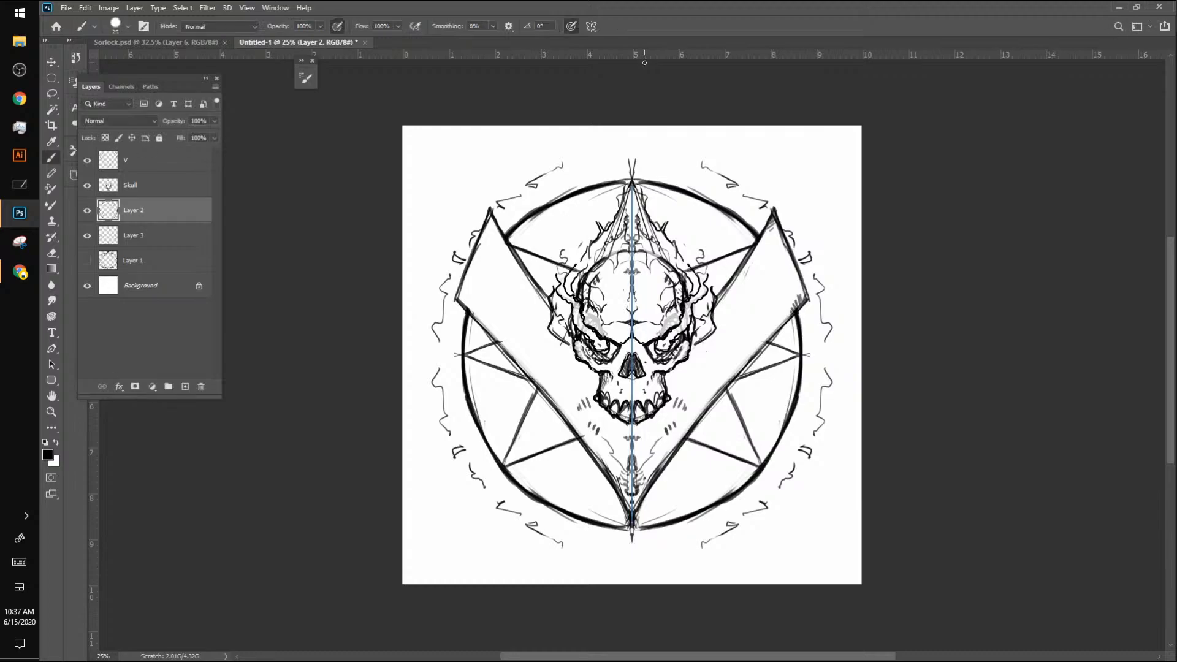
mouse_move(602, 379)
left_mouse_down()
mouse_move(616, 391)
mouse_move(608, 398)
mouse_move(634, 382)
mouse_move(632, 414)
left_mouse_up()
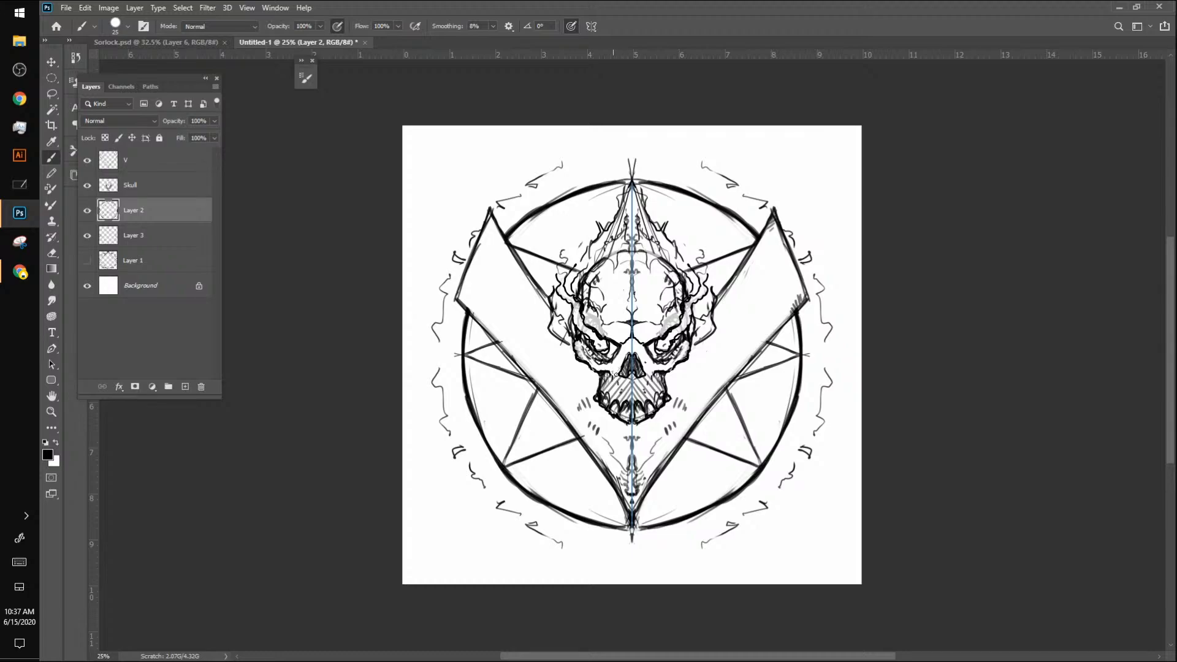
left_click_drag(615, 374, 620, 364)
Step: Thicken the V's lower outer edges with mirrored strokes and trim the inner side of those lines with the eraser
left_click_drag(476, 319, 532, 381)
left_click_drag(496, 340, 581, 439)
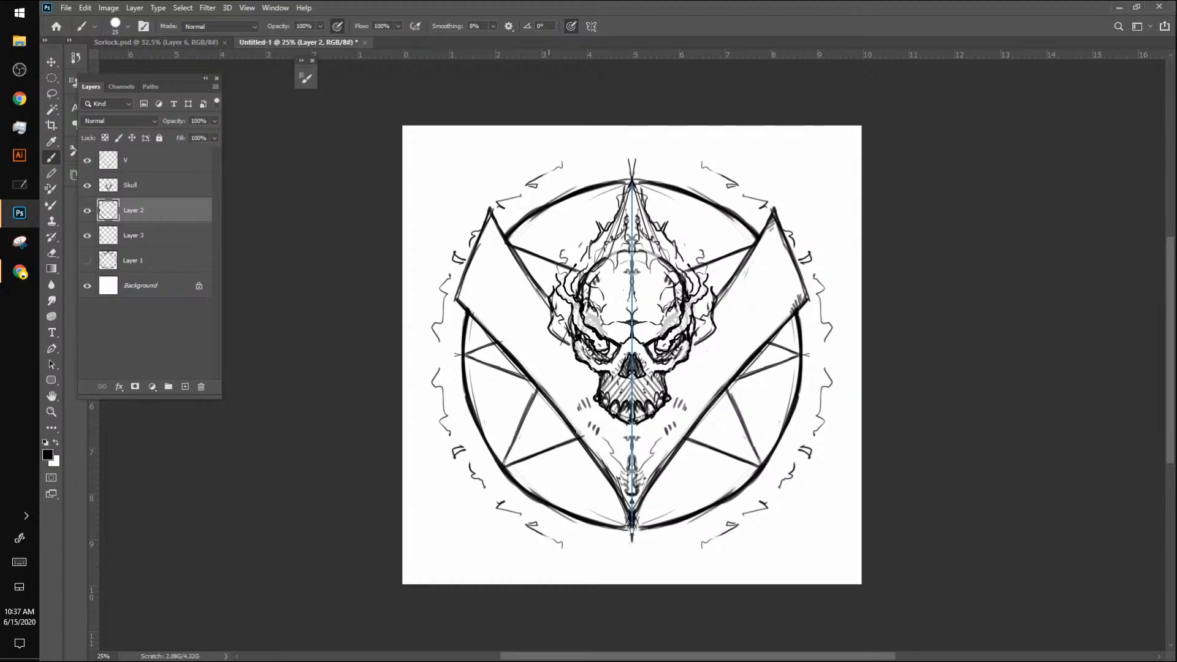
left_click_drag(550, 397, 613, 481)
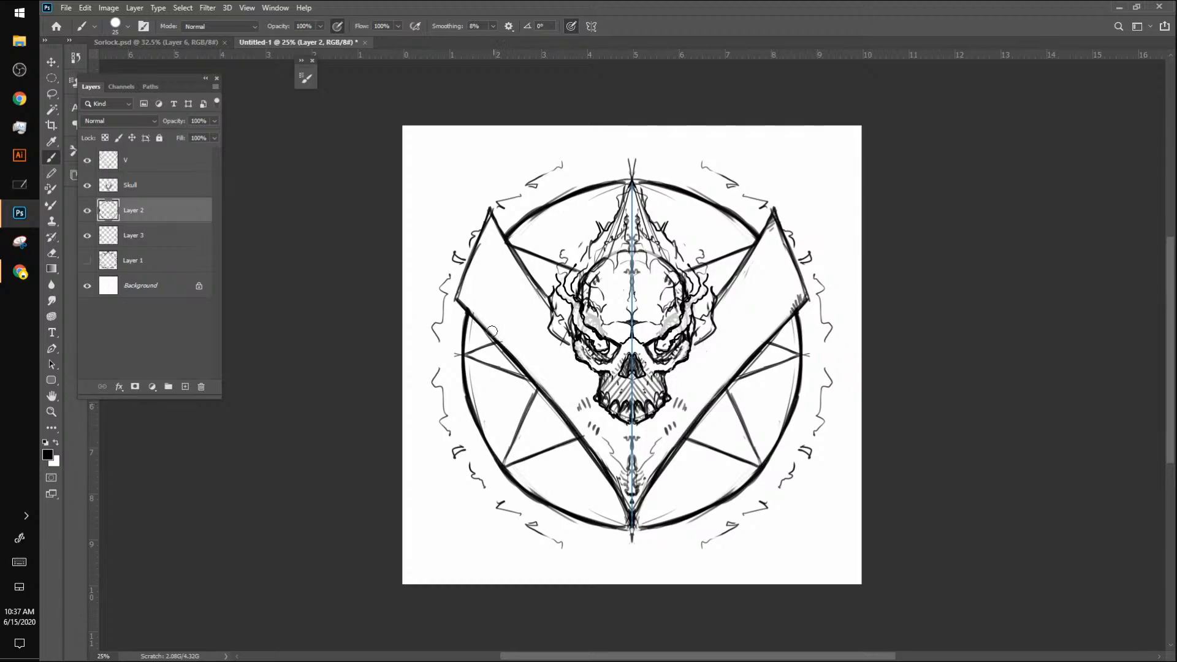
left_click_drag(493, 332, 583, 440)
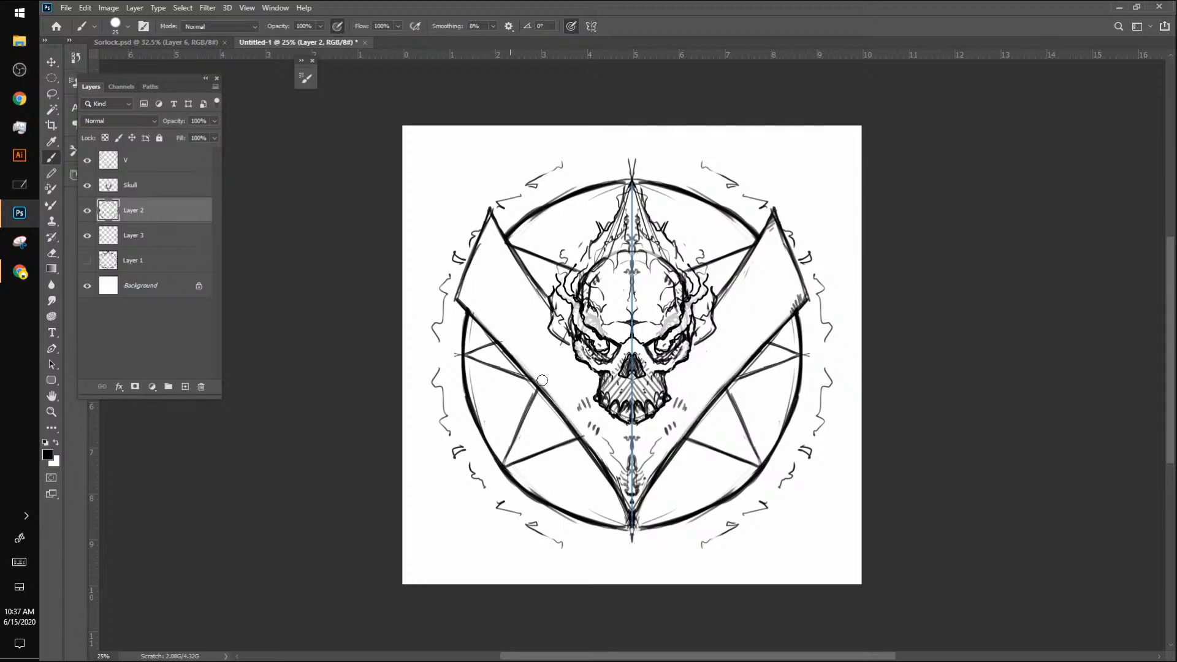
left_click_drag(539, 380, 573, 425)
mouse_move(515, 359)
left_mouse_down()
mouse_move(613, 472)
mouse_move(605, 468)
left_mouse_up()
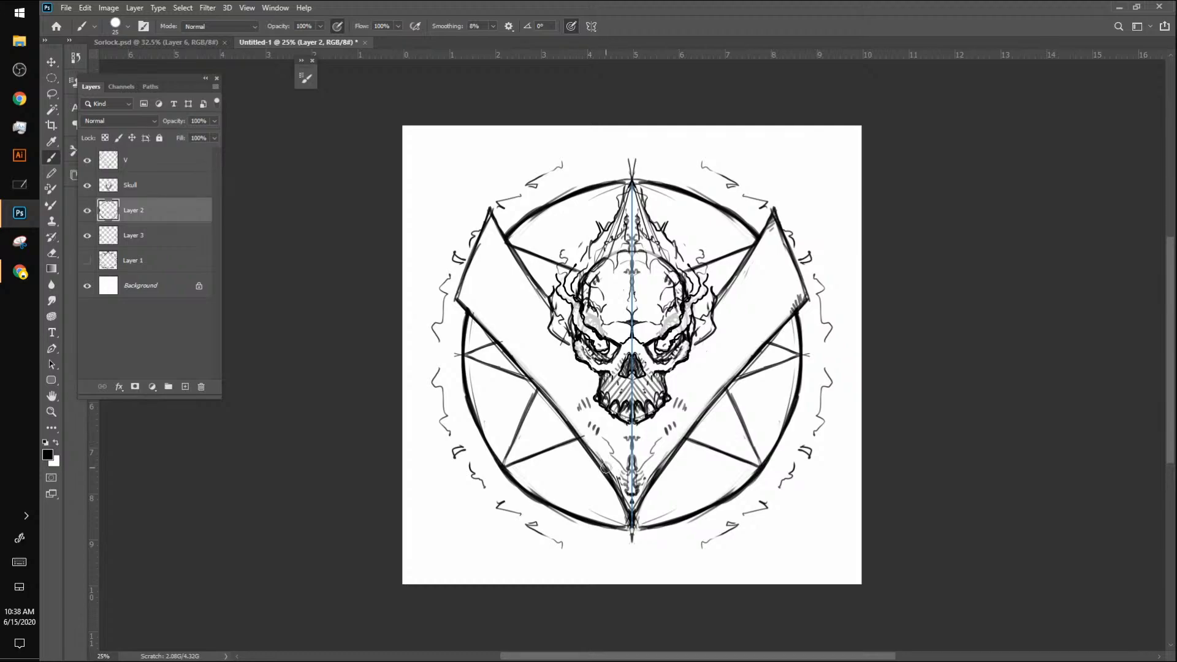
Step: Hide and show Layer 2 and the Skull layer in turn to check which lines each one holds
left_click(87, 211)
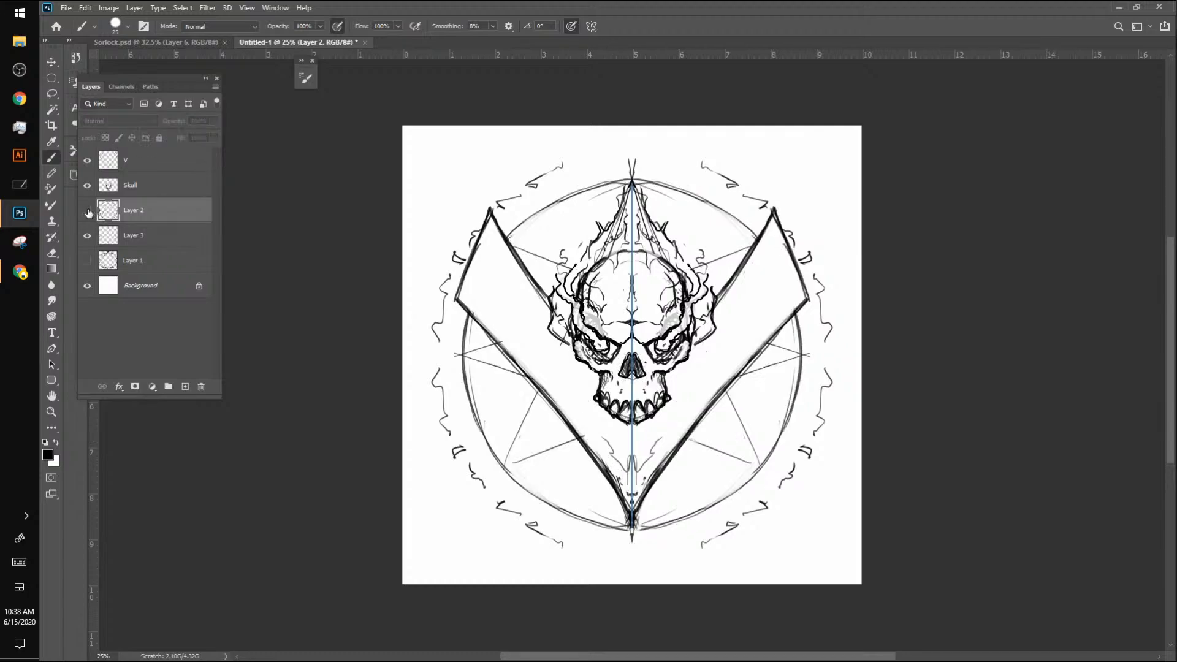
left_click(86, 210)
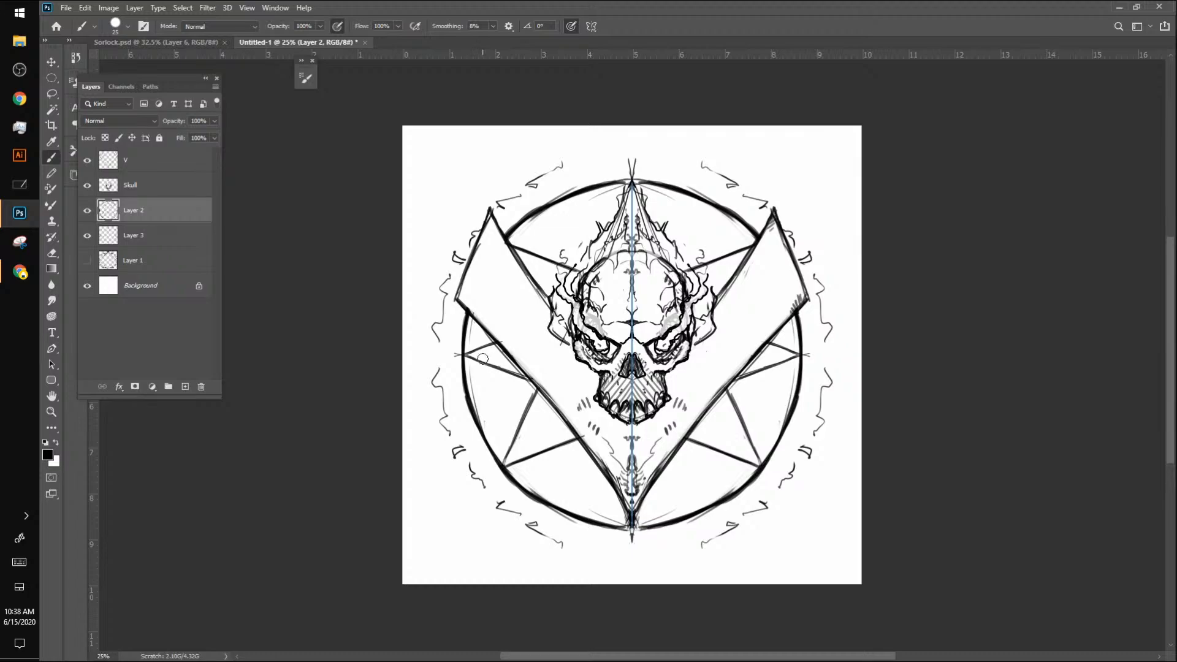
left_click(87, 185)
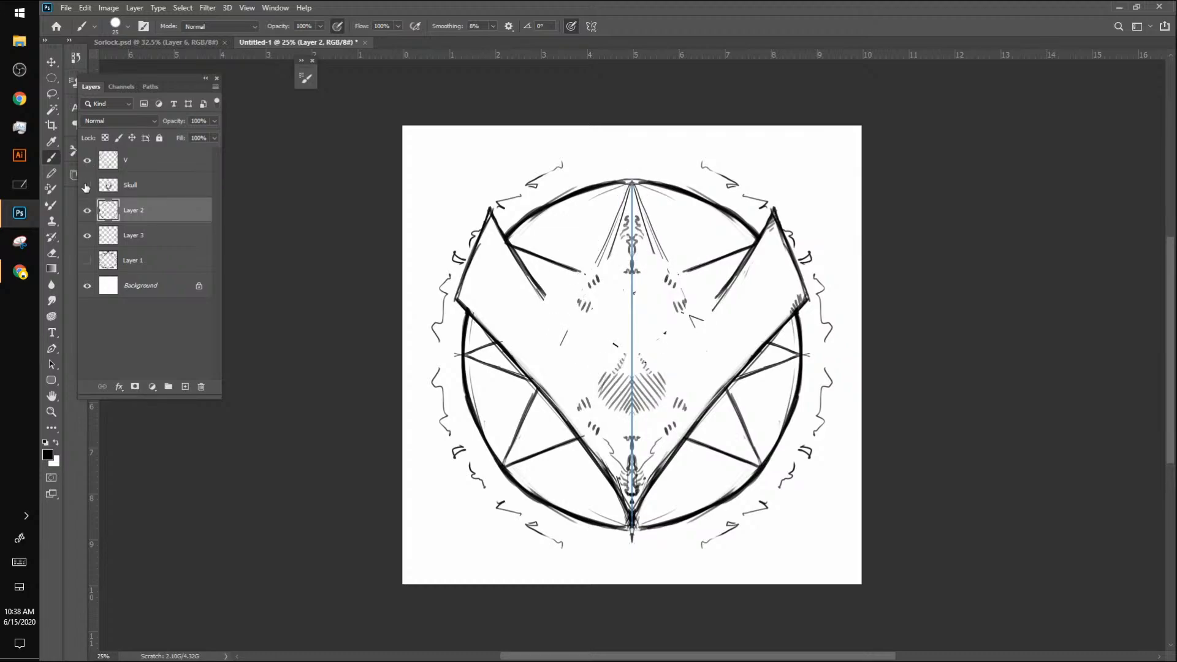
left_click(86, 185)
Step: On the Skull layer, reinforce the V's edges and the circle's upper arc with mirrored strokes, hatching the V's lower outer edges
left_click(123, 179)
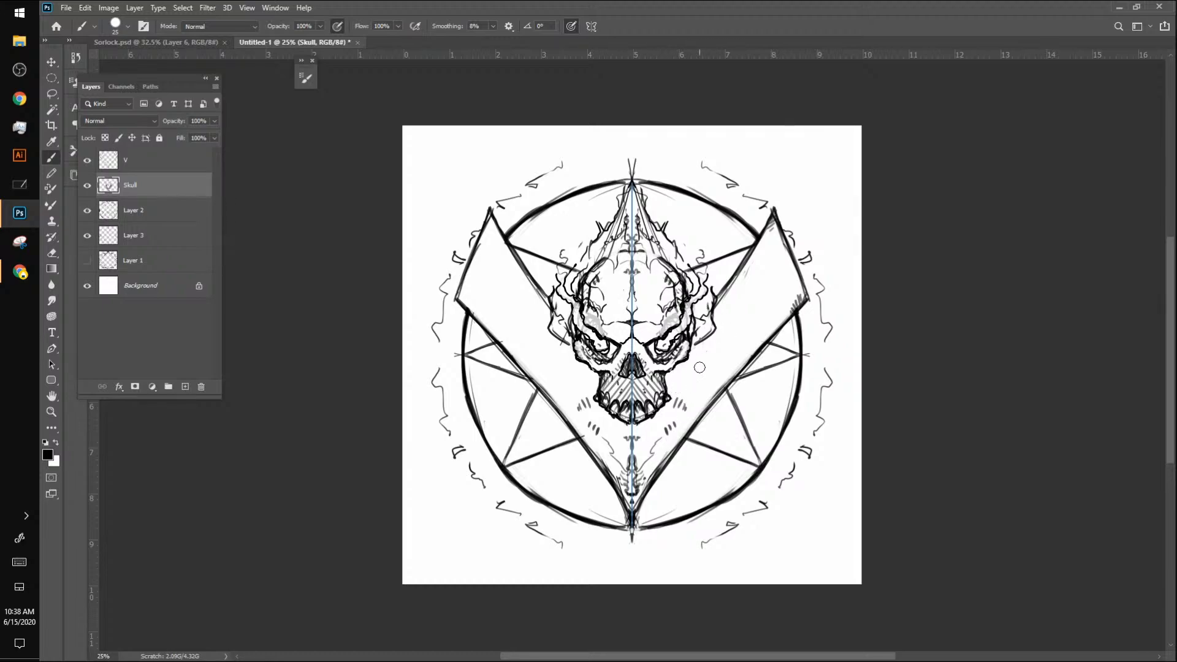
mouse_move(717, 298)
left_mouse_down()
mouse_move(775, 204)
mouse_move(807, 295)
mouse_move(660, 473)
left_mouse_up()
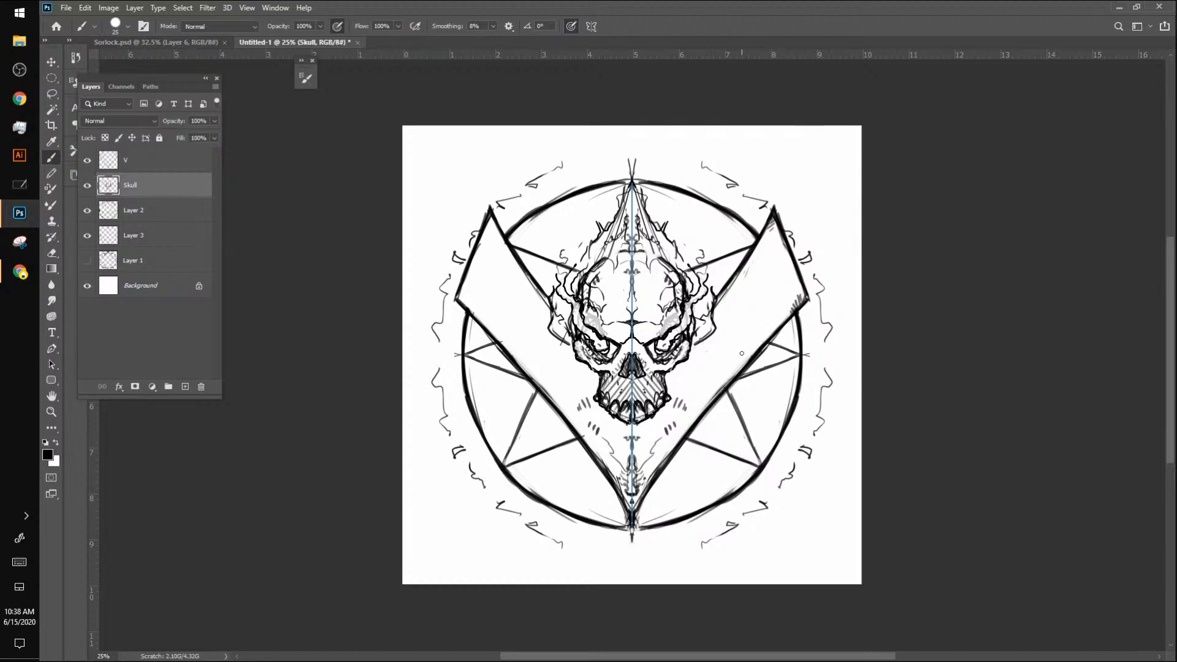
left_click_drag(766, 346, 787, 326)
left_click_drag(640, 502, 635, 525)
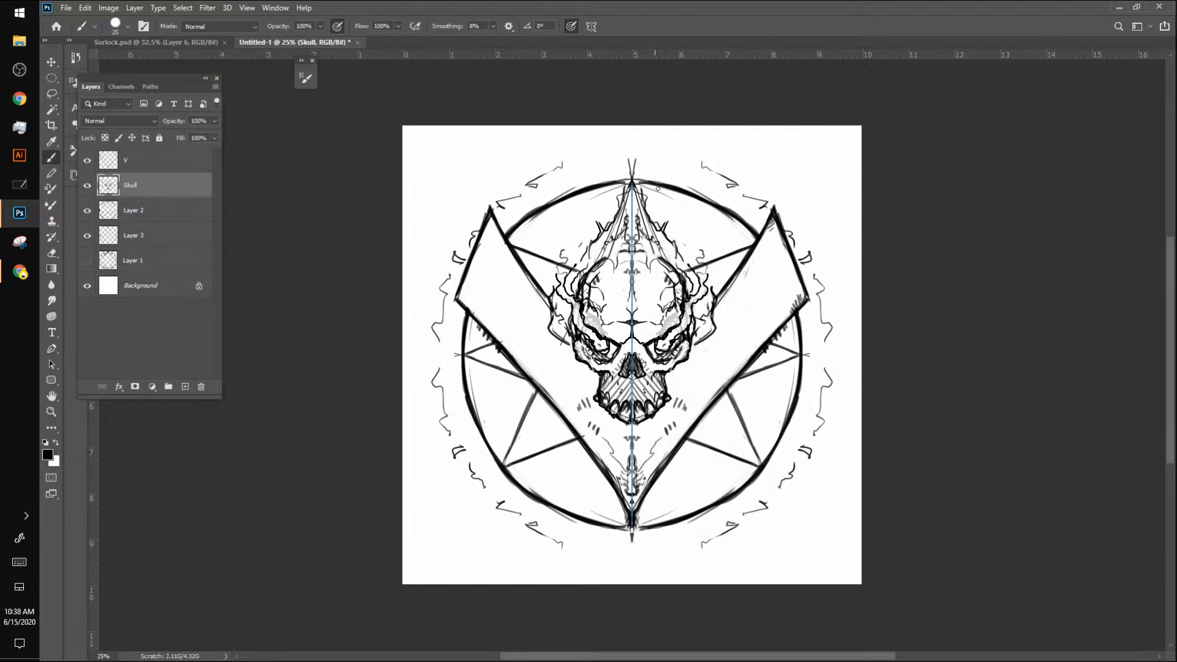
mouse_move(630, 181)
left_mouse_down()
mouse_move(539, 205)
mouse_move(509, 241)
left_mouse_up()
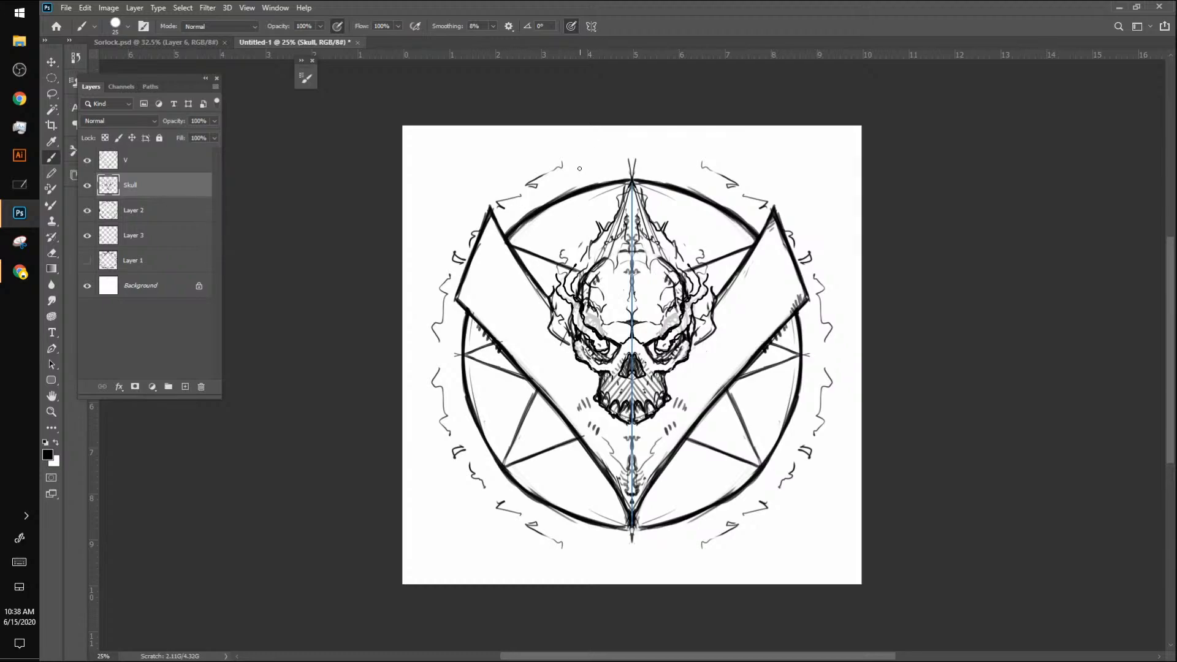
Step: Add mirrored star lines in the upper and lower gaps between the circle and the V
left_click_drag(558, 201, 564, 267)
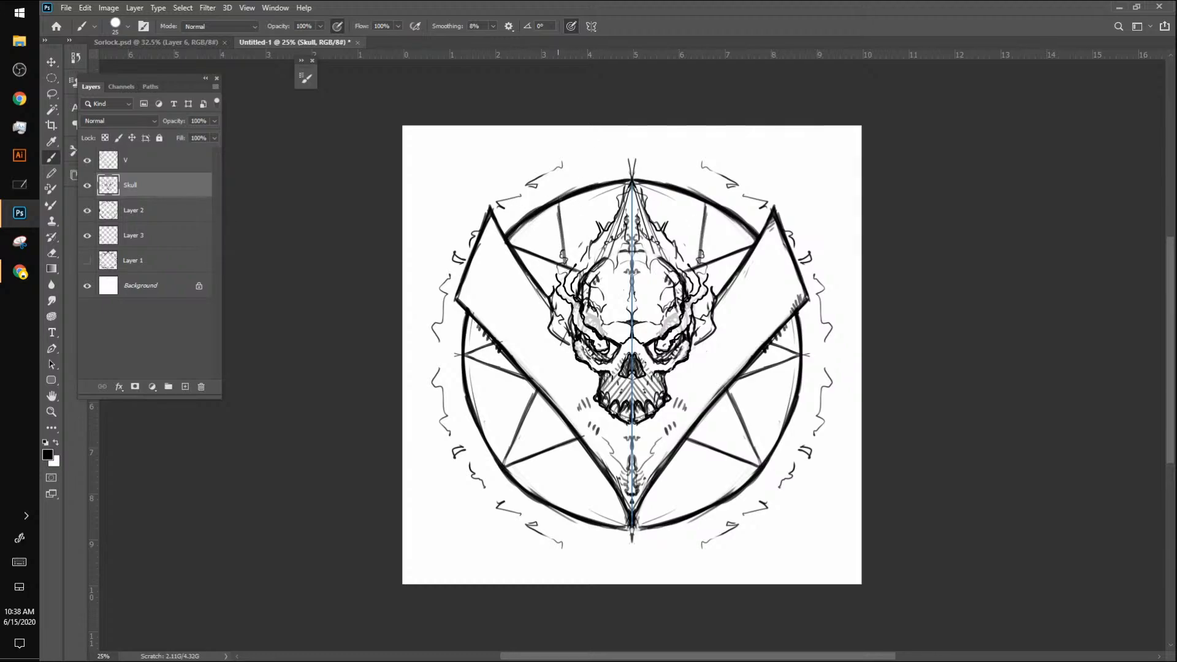
left_click_drag(565, 202, 602, 232)
mouse_move(559, 444)
left_mouse_down()
mouse_move(550, 499)
mouse_move(606, 468)
left_mouse_up()
left_click_drag(563, 503, 601, 475)
mouse_move(560, 440)
left_mouse_down()
mouse_move(549, 502)
mouse_move(556, 473)
mouse_move(608, 471)
left_mouse_up()
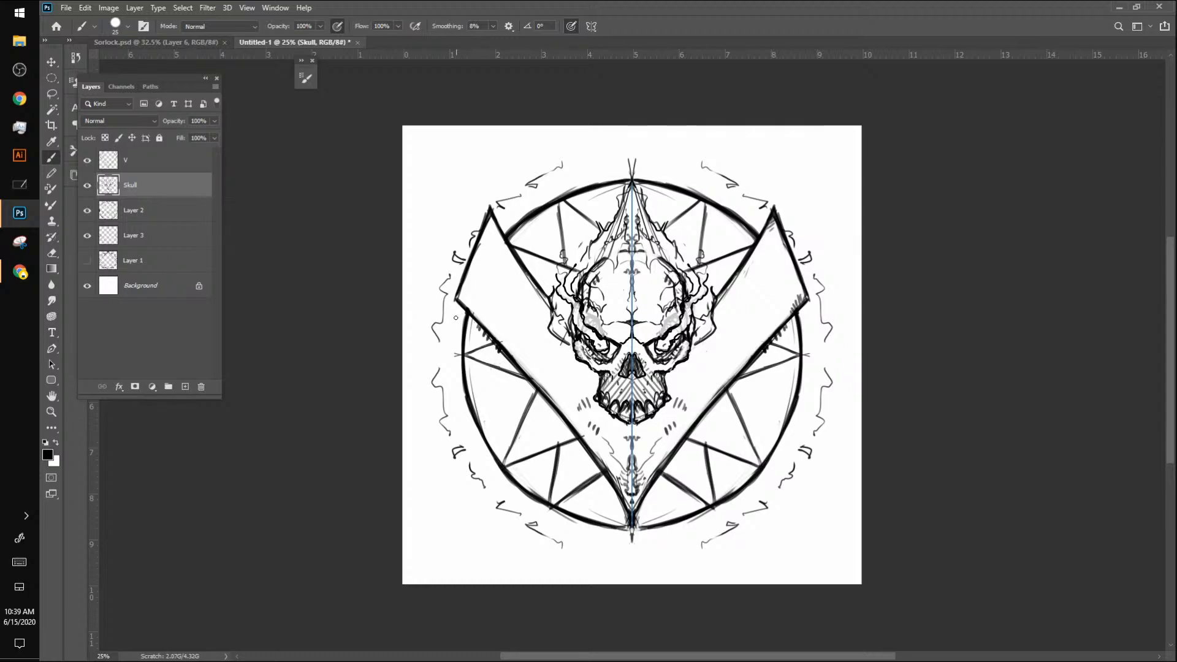
Step: Draw mirrored outer arcs along the circle's sides, between the circle and the rune marks
mouse_move(453, 309)
left_mouse_down()
mouse_move(454, 377)
mouse_move(455, 305)
left_mouse_up()
mouse_move(452, 363)
left_mouse_down()
mouse_move(453, 408)
mouse_move(473, 448)
left_mouse_up()
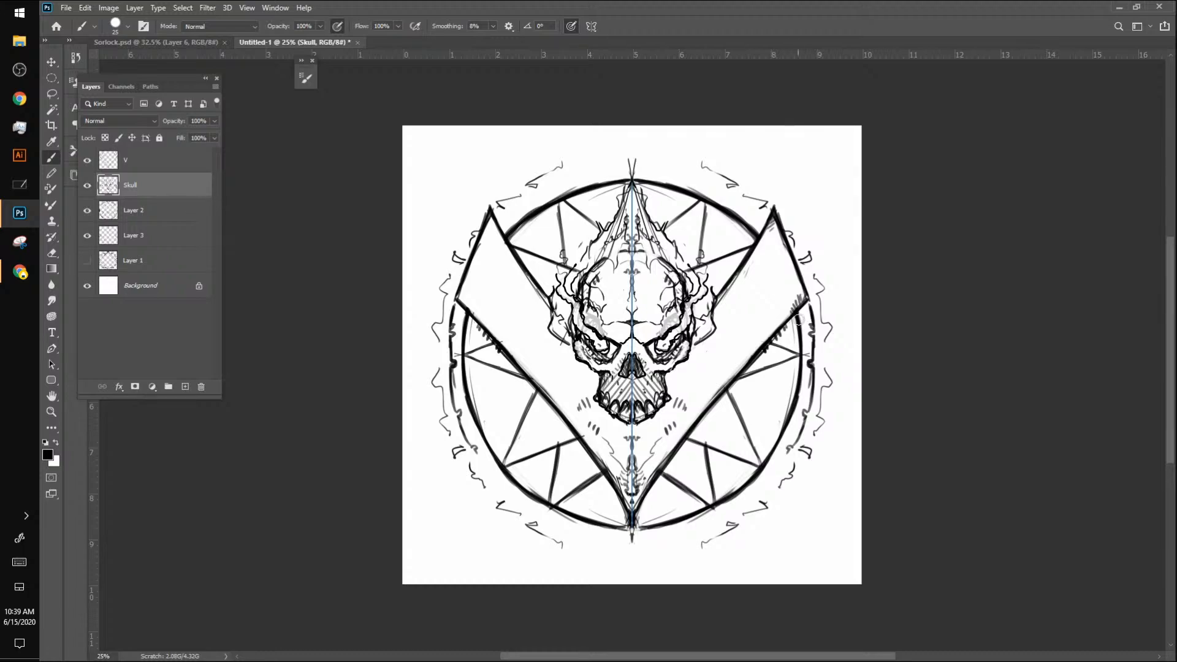
left_click_drag(810, 309, 812, 385)
left_click_drag(812, 343, 807, 392)
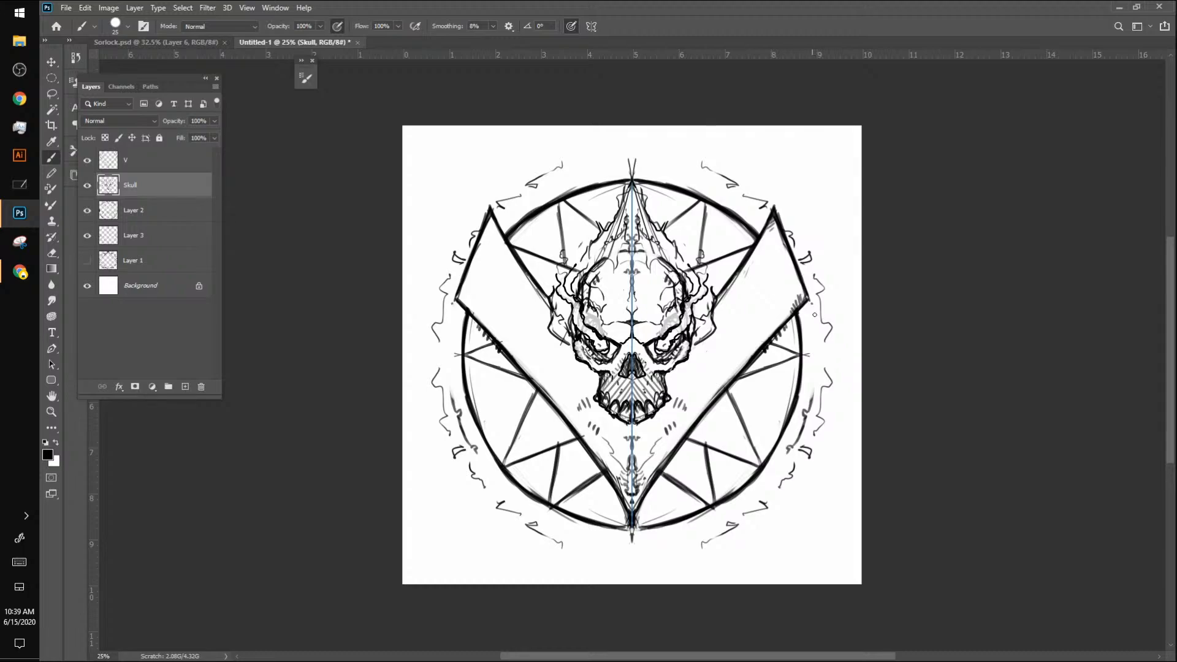
mouse_move(814, 314)
left_mouse_down()
mouse_move(821, 362)
mouse_move(809, 409)
left_mouse_up()
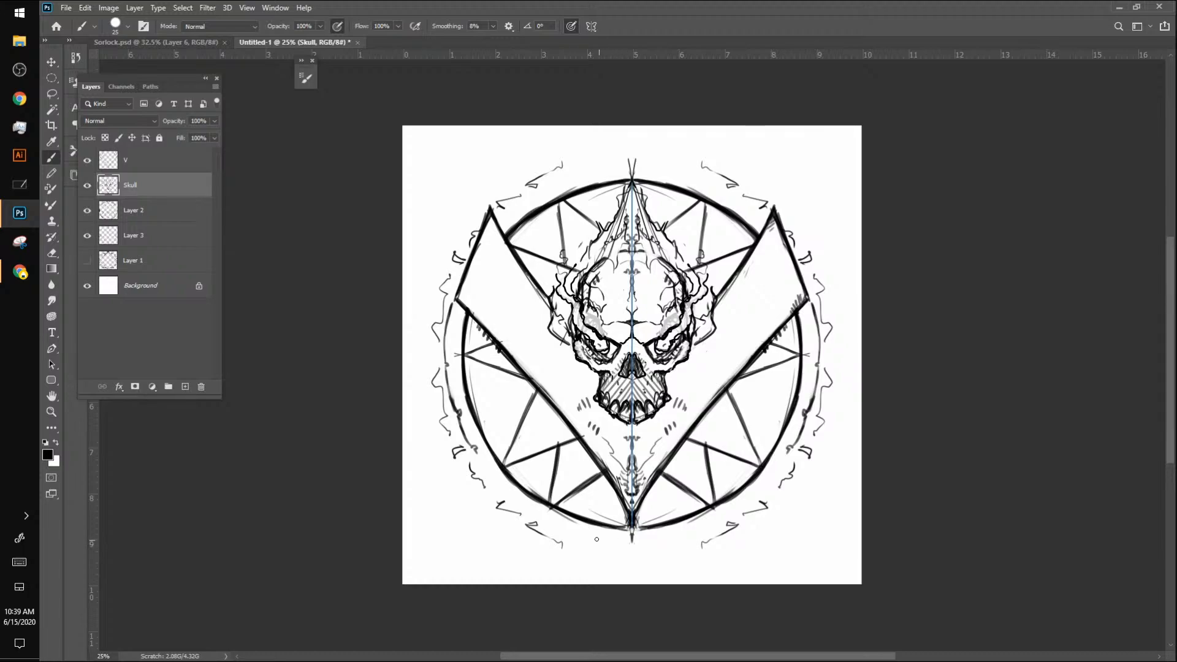
Step: Draw mirrored curved spikes flaring from the circle's underside and pointed horns with curled ornament above its top
left_click_drag(535, 500, 585, 561)
left_click_drag(567, 519, 600, 574)
left_click_drag(698, 514, 659, 570)
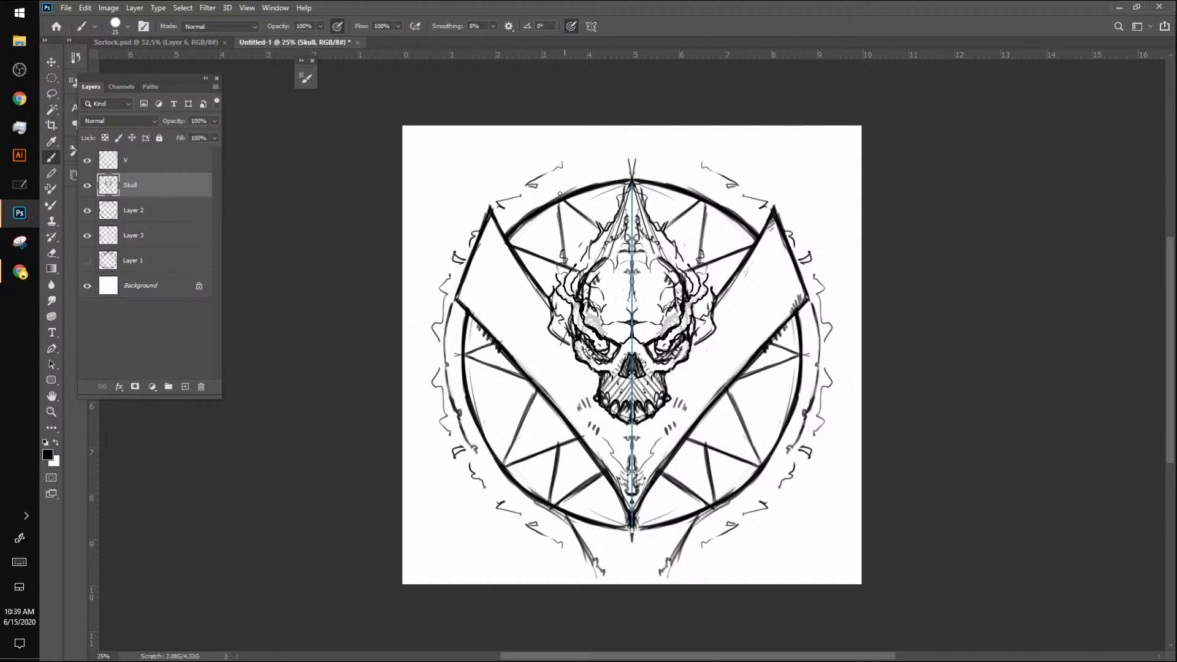
left_click_drag(555, 199, 594, 138)
mouse_move(670, 136)
left_mouse_down()
mouse_move(650, 153)
mouse_move(665, 168)
mouse_move(638, 155)
mouse_move(659, 156)
mouse_move(671, 136)
mouse_move(671, 156)
mouse_move(709, 197)
left_mouse_up()
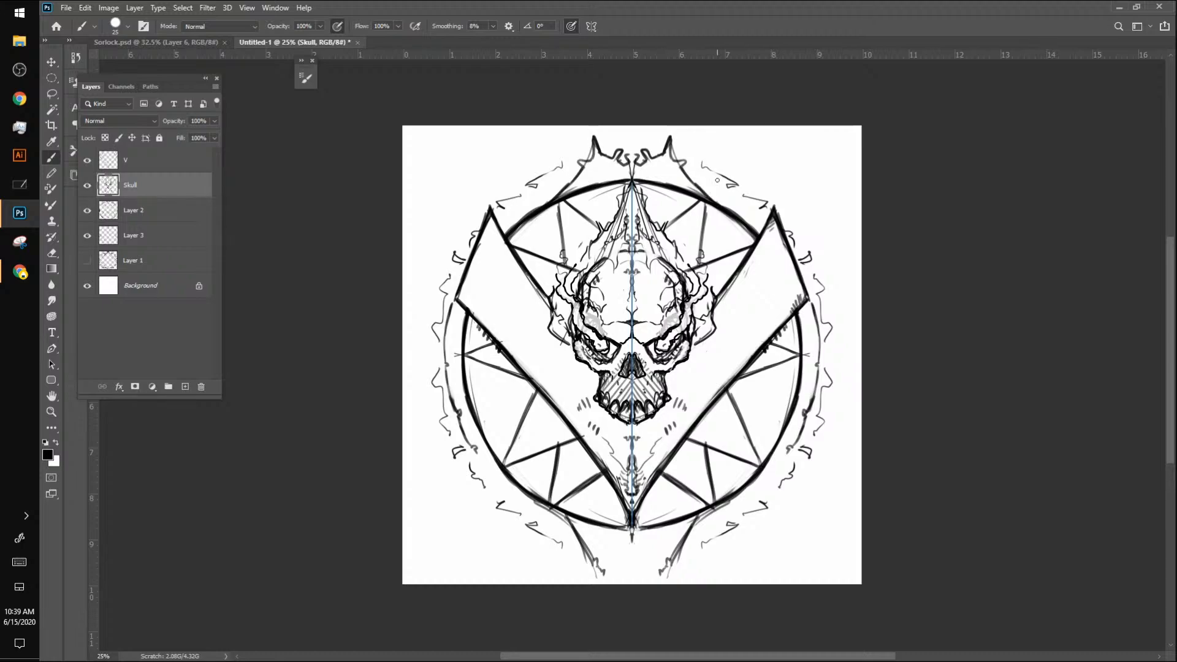
key("z")
mouse_move(750, 312)
left_mouse_down()
mouse_move(671, 327)
mouse_move(770, 300)
left_mouse_up()
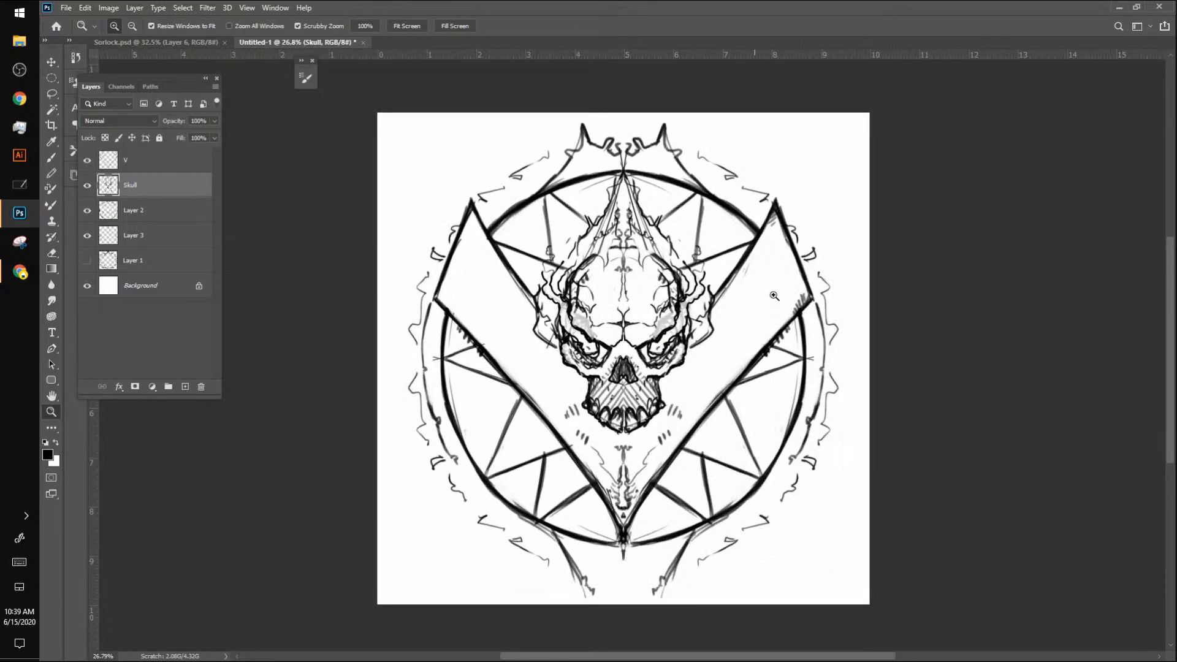
key("ctrl+t")
left_click_drag(863, 117, 818, 147)
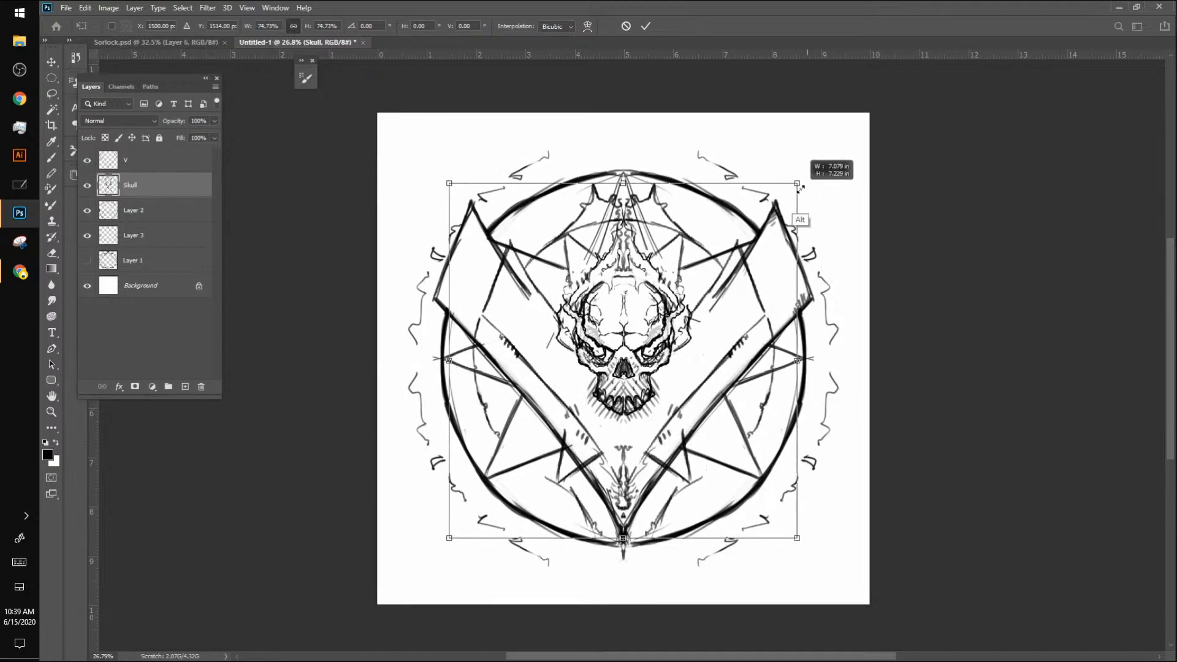
key("ctrl+z")
Step: Merge the V, Skull, Layer 2 and Layer 3 layers into one layer
left_click(133, 163)
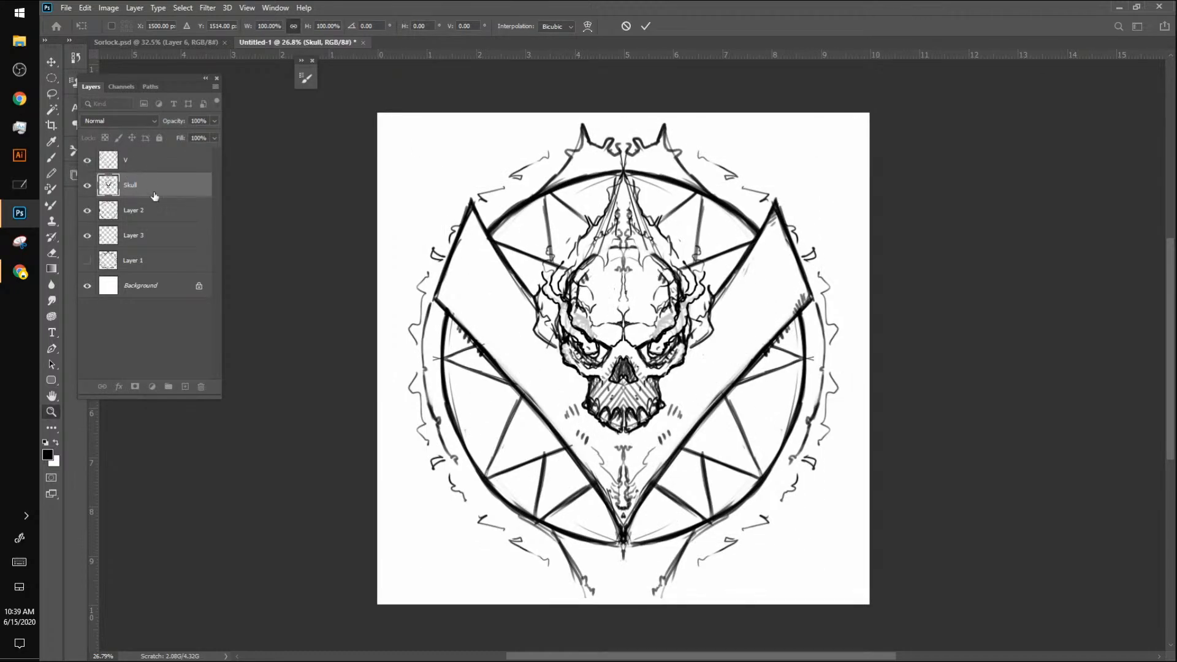
left_click(152, 238, "shift")
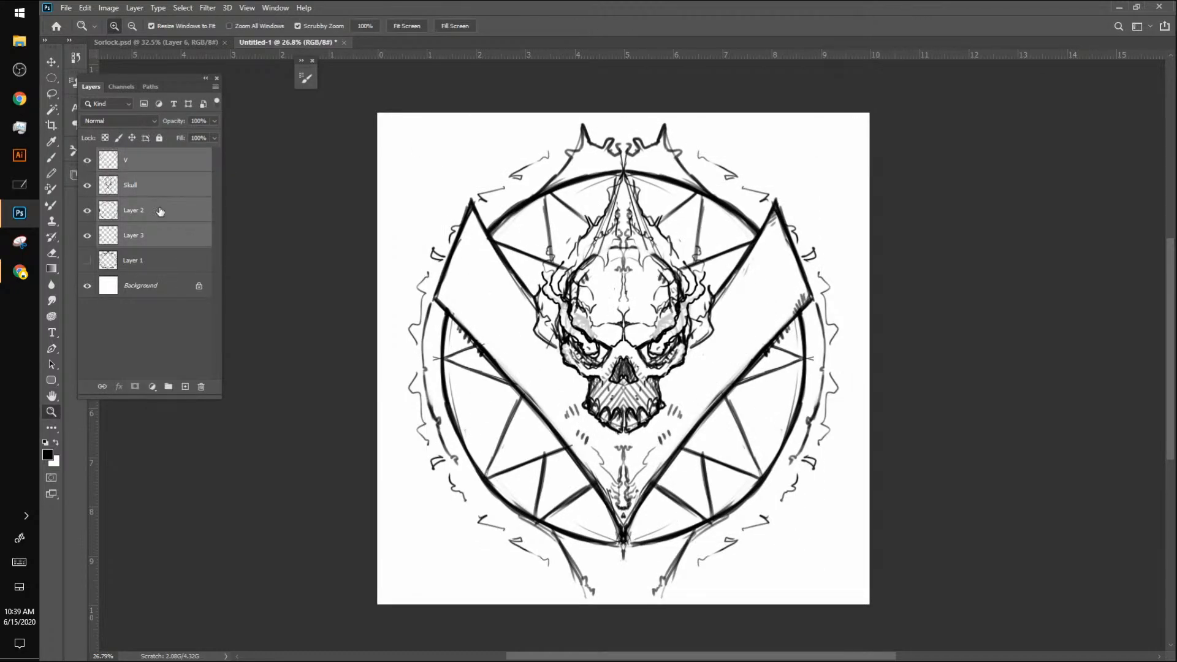
right_click(158, 211)
left_click(223, 508)
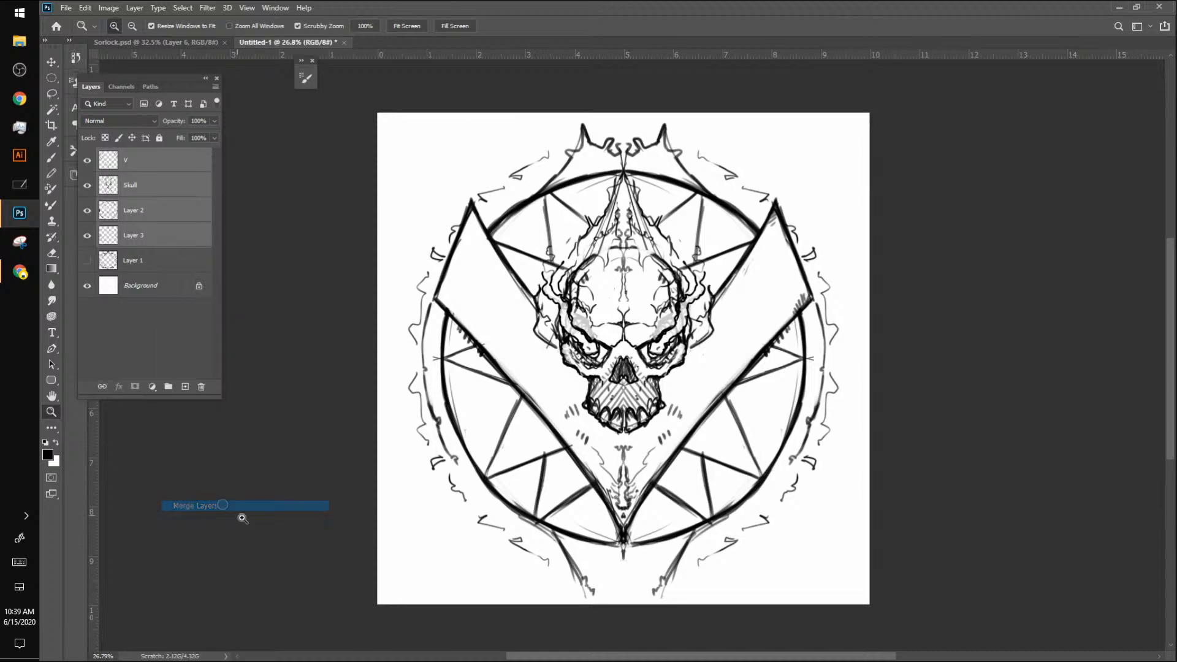
Step: Scale the merged emblem about its centre to about 60% of its size
key("ctrl+t")
mouse_move(858, 126)
left_mouse_down()
mouse_move(762, 220)
mouse_move(787, 224)
left_mouse_up()
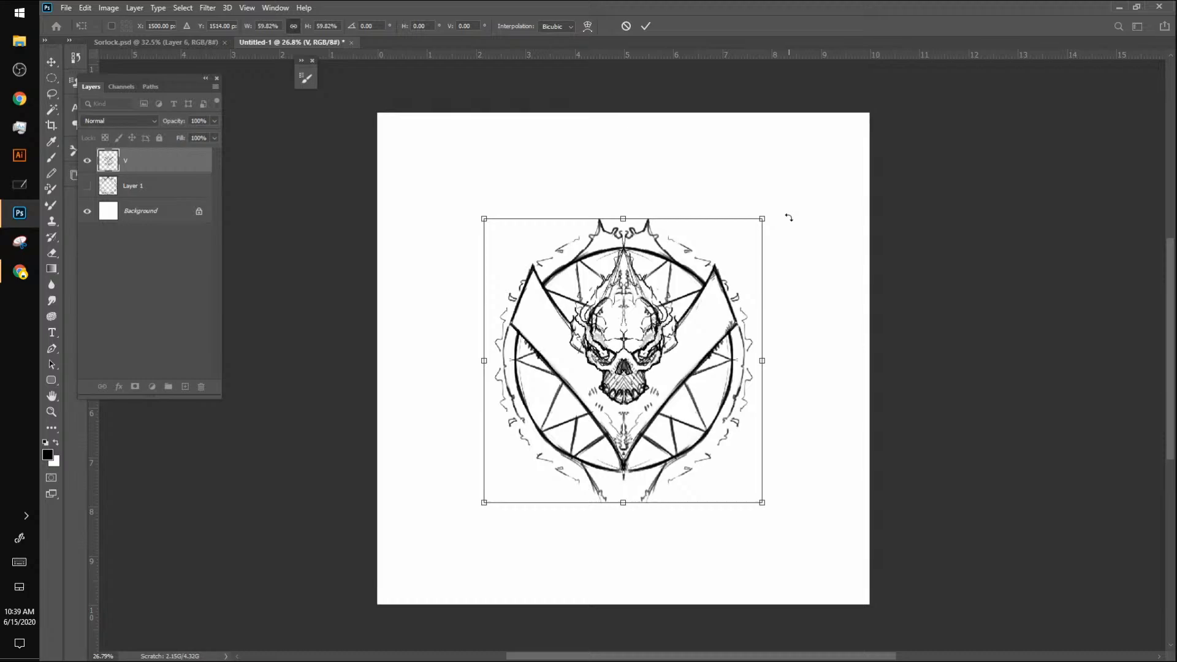
key("z")
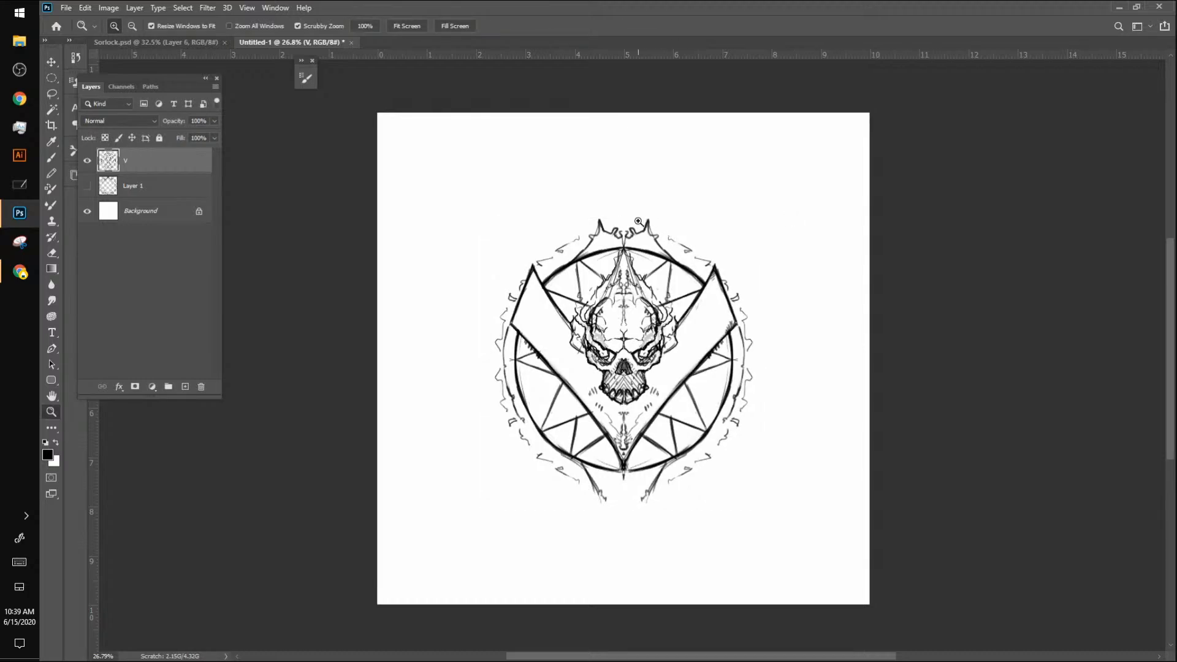
Step: Brush large mirrored curved blades that sweep outward and down from the circle's upper sides
key("b")
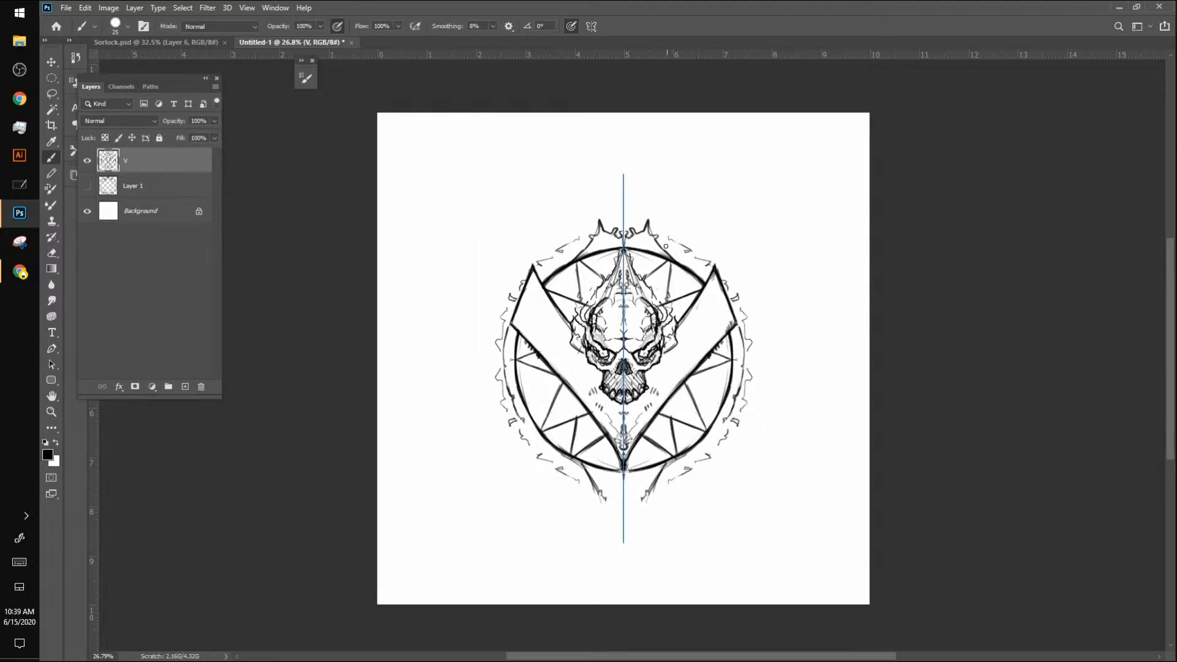
mouse_move(665, 246)
left_mouse_down()
mouse_move(745, 205)
mouse_move(790, 286)
mouse_move(757, 403)
mouse_move(754, 286)
left_mouse_up()
mouse_move(721, 274)
left_mouse_down()
mouse_move(737, 273)
mouse_move(777, 321)
mouse_move(758, 403)
mouse_move(809, 319)
left_mouse_up()
mouse_move(745, 212)
left_mouse_down()
mouse_move(803, 324)
mouse_move(741, 208)
mouse_move(674, 250)
left_mouse_up()
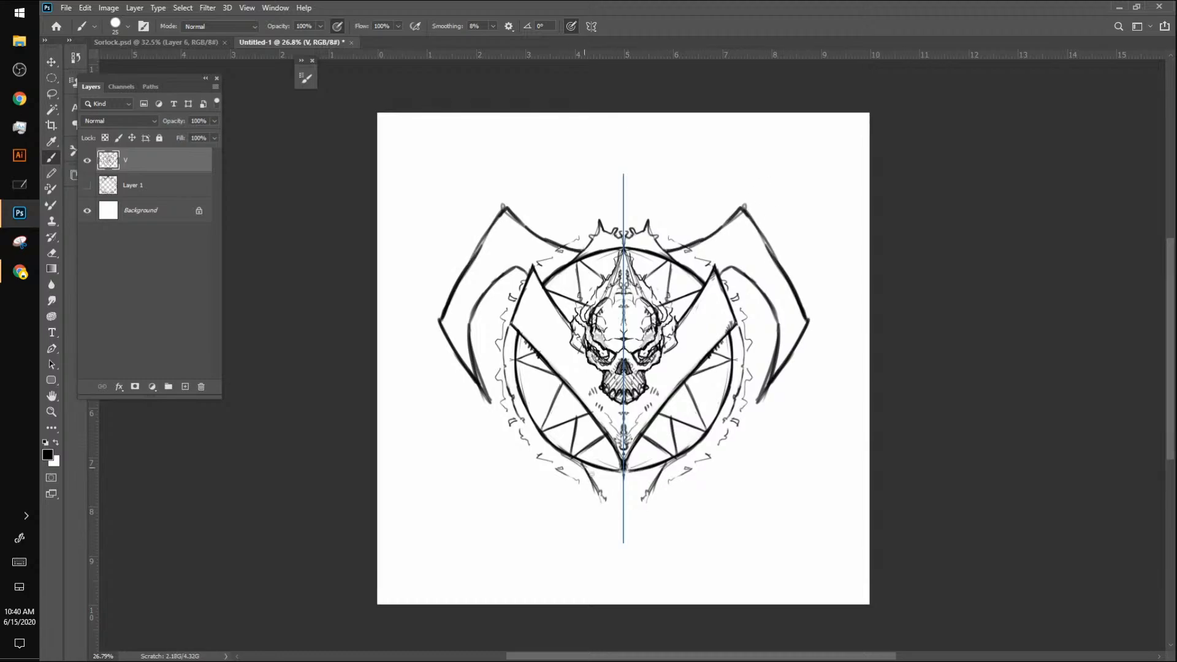
Step: Draw a long barbed spike below the circle and an ornate hatched spire above it, adding inner points to the lower spike
mouse_move(591, 473)
left_mouse_down()
mouse_move(623, 588)
mouse_move(669, 458)
left_mouse_up()
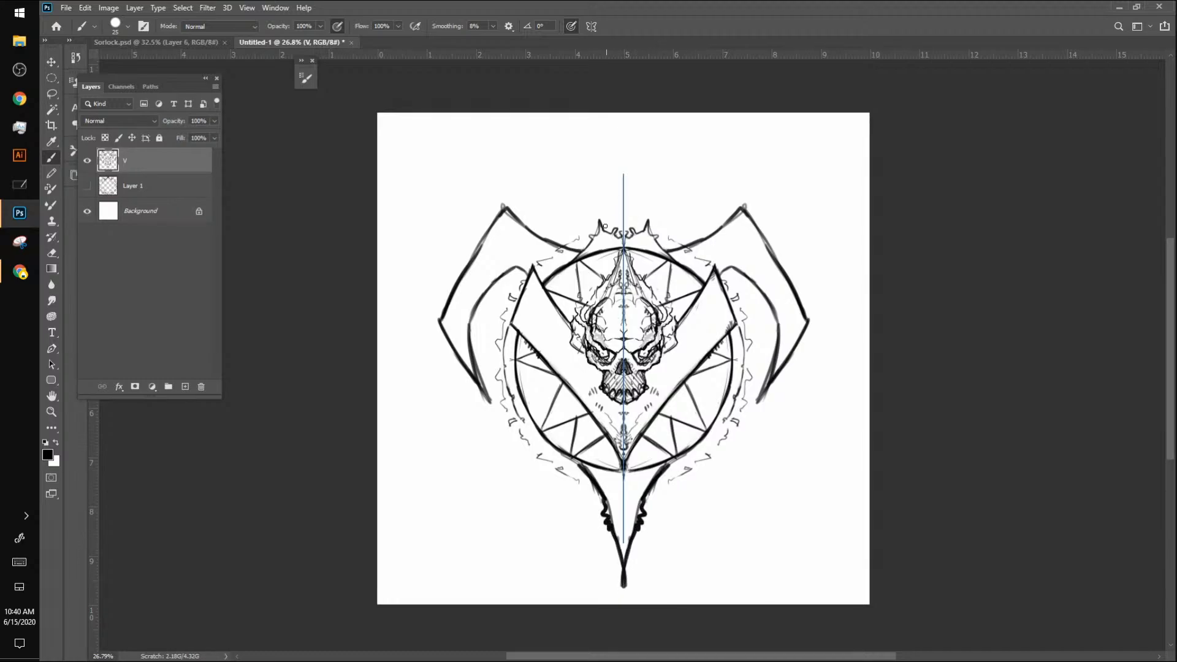
mouse_move(605, 226)
left_mouse_down()
mouse_move(623, 128)
mouse_move(605, 231)
mouse_move(623, 173)
mouse_move(620, 233)
mouse_move(621, 195)
left_mouse_up()
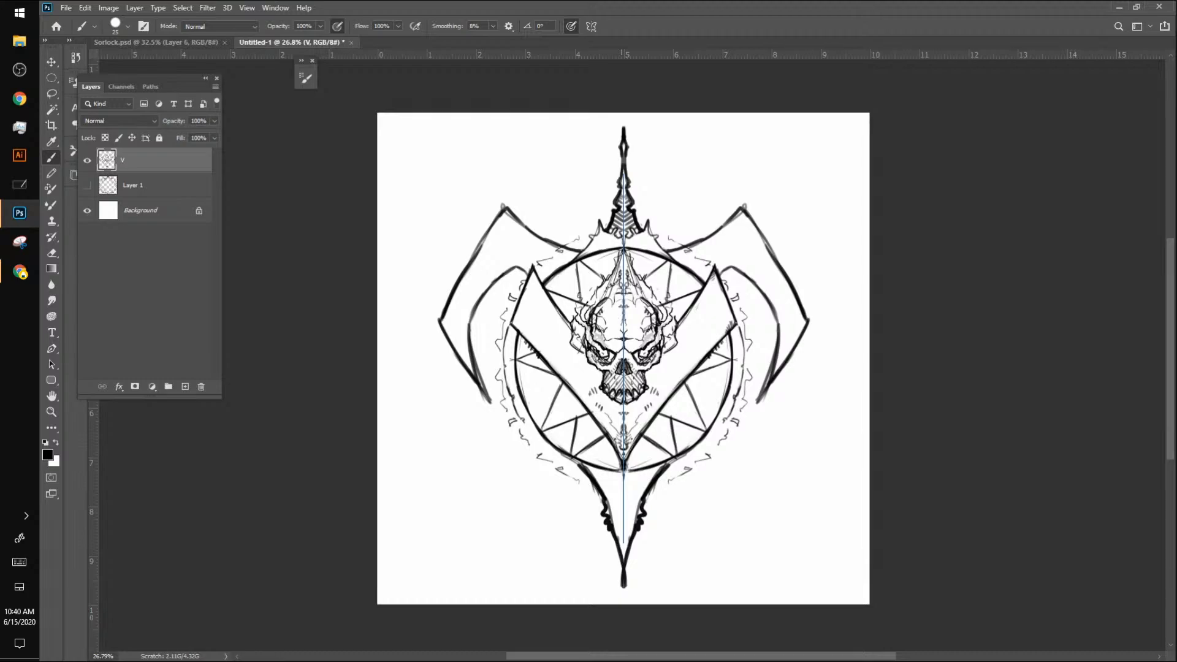
mouse_move(582, 474)
left_mouse_down()
mouse_move(596, 498)
mouse_move(618, 499)
mouse_move(622, 520)
mouse_move(616, 497)
mouse_move(603, 488)
mouse_move(595, 501)
left_mouse_up()
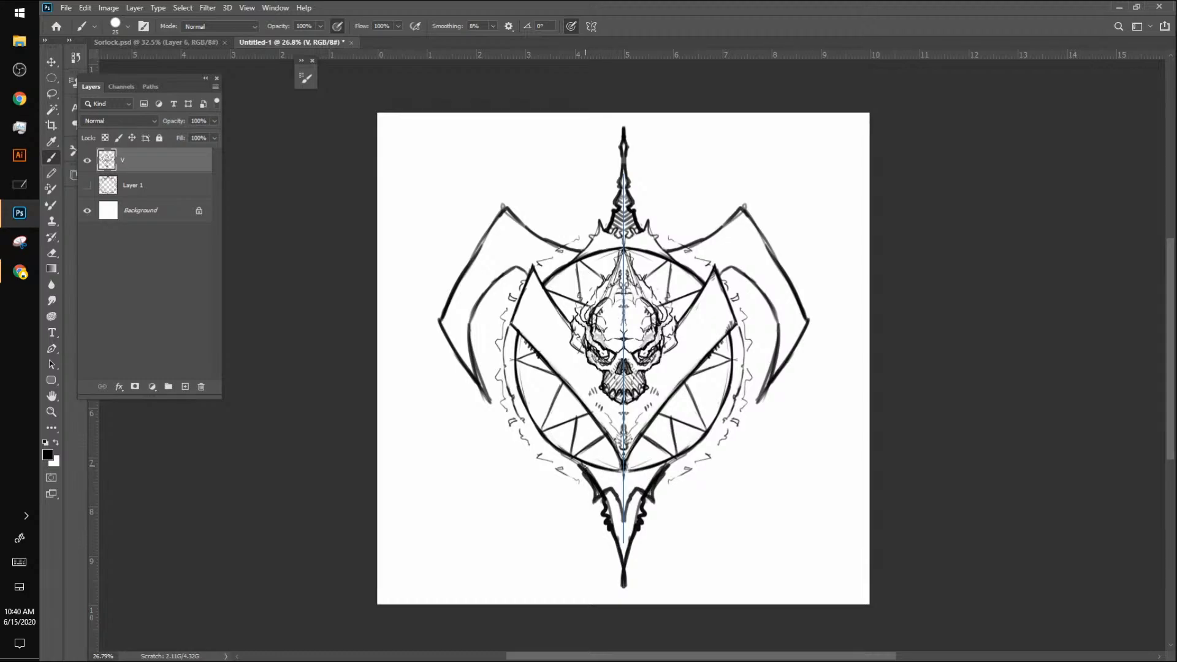
left_click_drag(584, 465, 600, 492)
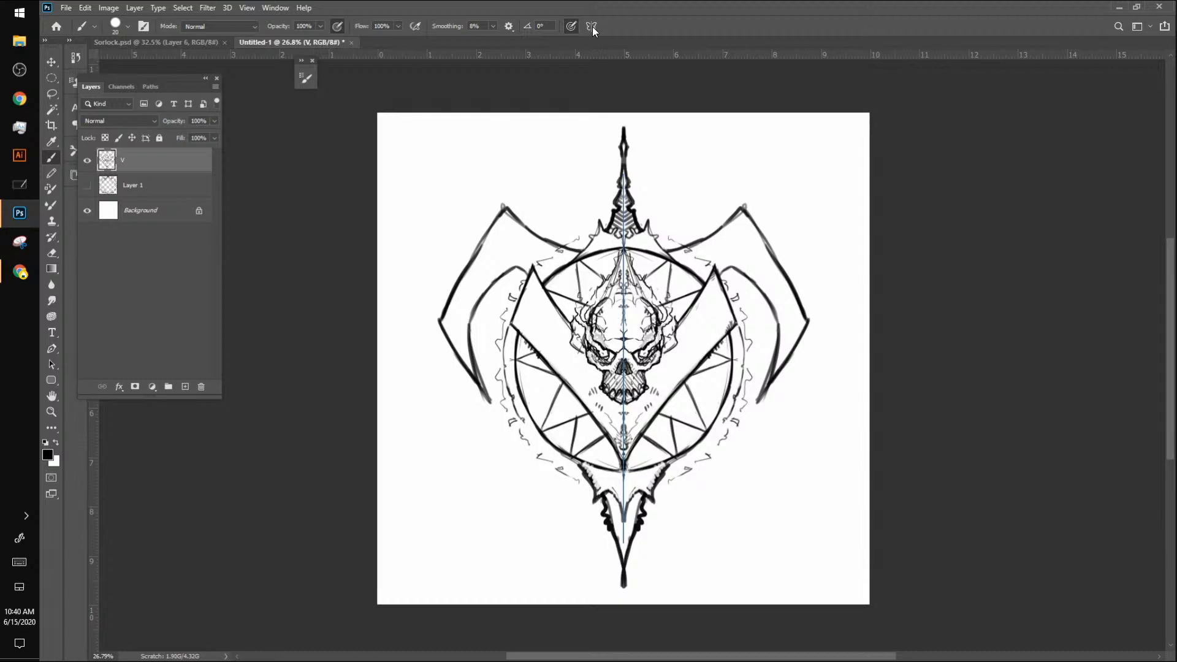
Step: Add mirrored scratches, inner lines and hatching to the V's arms, and turn paint symmetry off
left_click(591, 27)
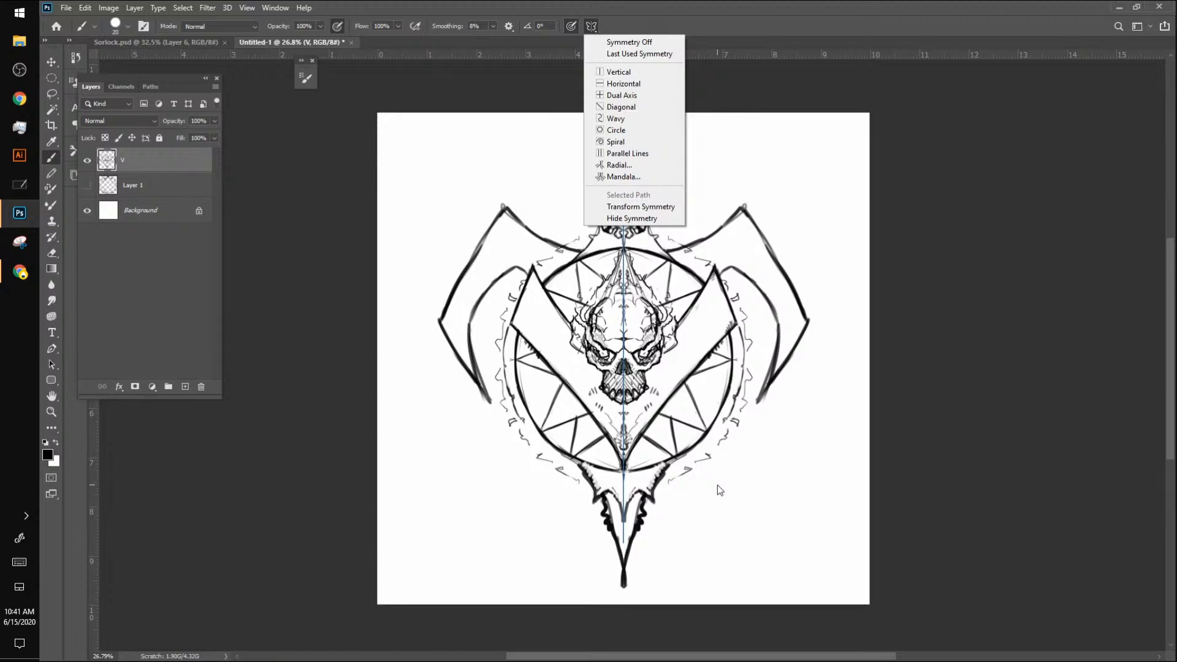
left_click(717, 273)
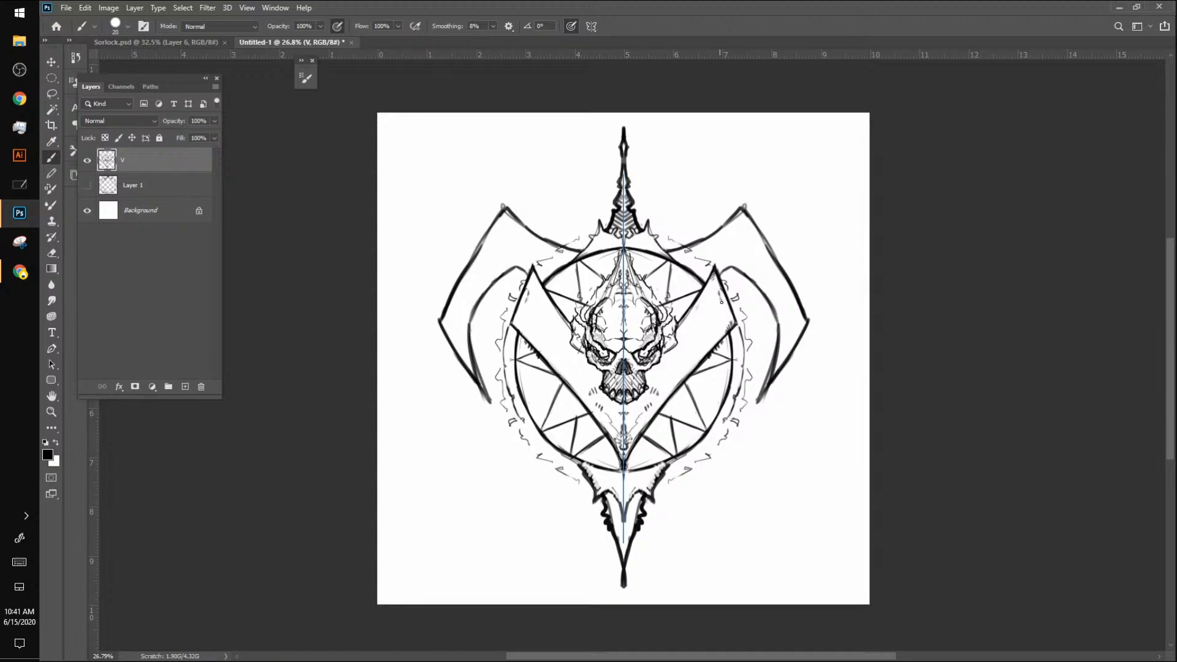
left_click_drag(721, 292, 711, 313)
left_click_drag(664, 371, 697, 339)
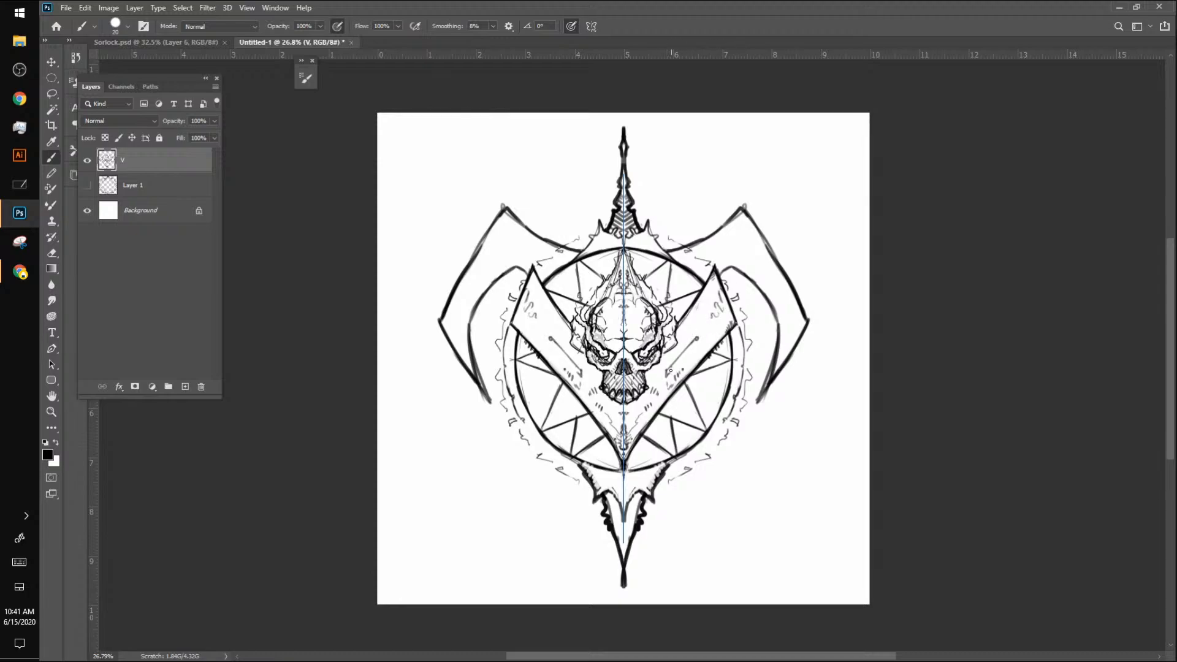
mouse_move(668, 371)
left_mouse_down()
mouse_move(683, 349)
mouse_move(663, 372)
left_mouse_up()
mouse_move(699, 337)
left_mouse_down()
mouse_move(699, 313)
mouse_move(707, 340)
left_mouse_up()
left_click(590, 26)
left_click(616, 40)
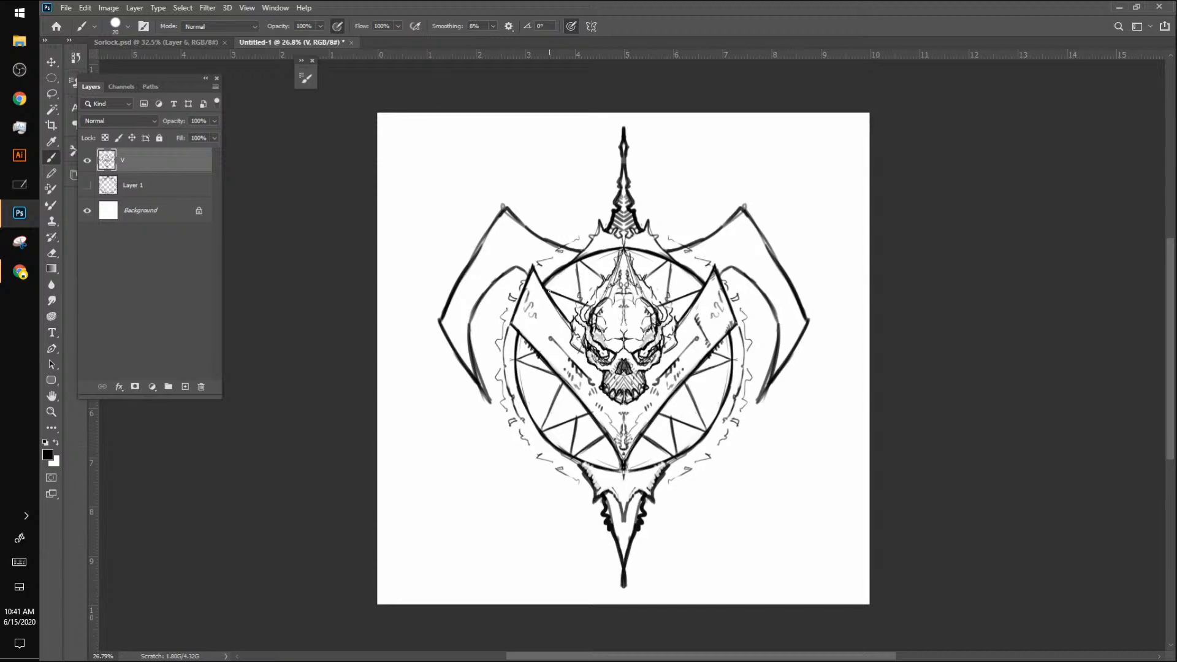
Step: Lasso the flaming skull and enlarge it so that it overlaps the V's arms and reaches the spire, and deselect it
key("l")
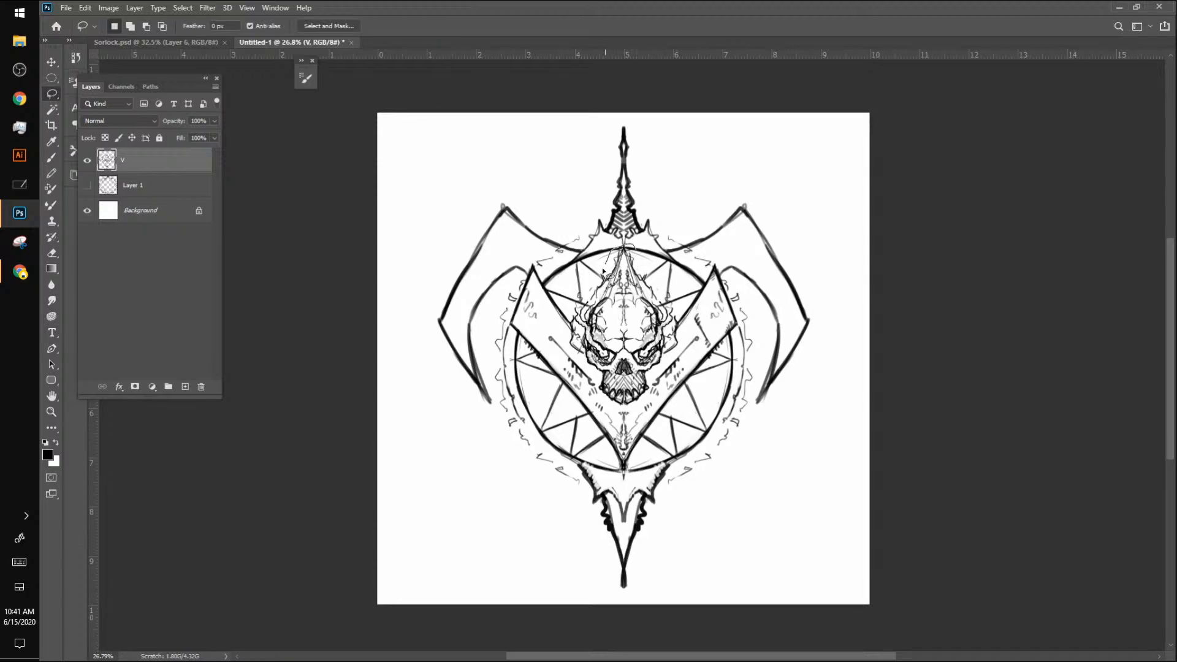
mouse_move(604, 272)
left_mouse_down()
mouse_move(567, 323)
mouse_move(570, 347)
mouse_move(601, 396)
mouse_move(631, 410)
mouse_move(682, 339)
mouse_move(675, 298)
mouse_move(635, 252)
mouse_move(718, 204)
mouse_move(705, 219)
mouse_move(737, 165)
mouse_move(709, 207)
left_mouse_up()
key("ctrl+t")
key("Return")
key("ctrl+d")
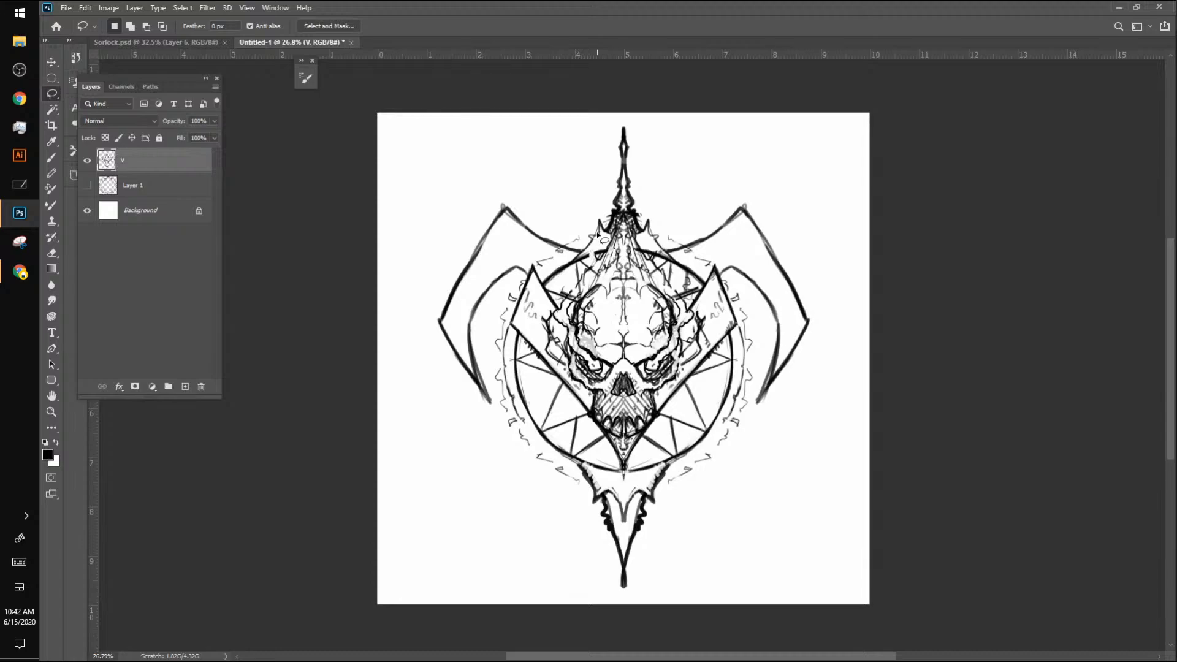
Step: Brush thin flame licks beside the enlarged skull's upper side, next to the V's left arm
key("b")
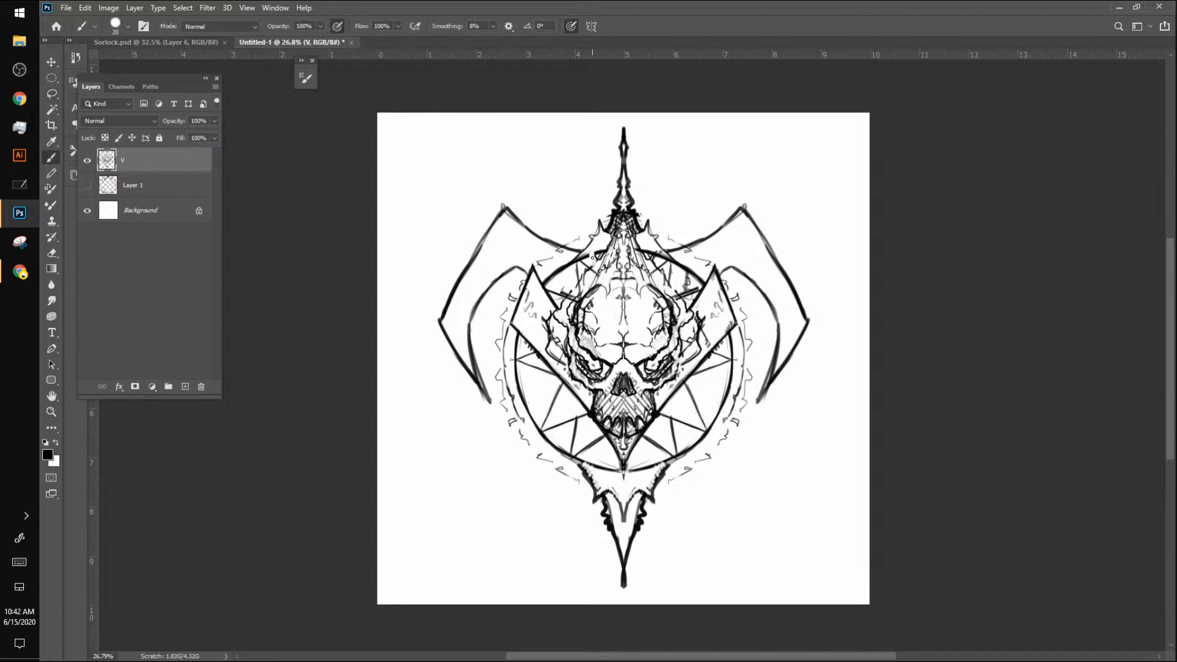
mouse_move(594, 259)
left_mouse_down()
mouse_move(594, 248)
mouse_move(593, 266)
left_mouse_up()
mouse_move(593, 267)
left_mouse_down()
mouse_move(574, 288)
mouse_move(568, 267)
mouse_move(561, 302)
mouse_move(558, 284)
left_mouse_up()
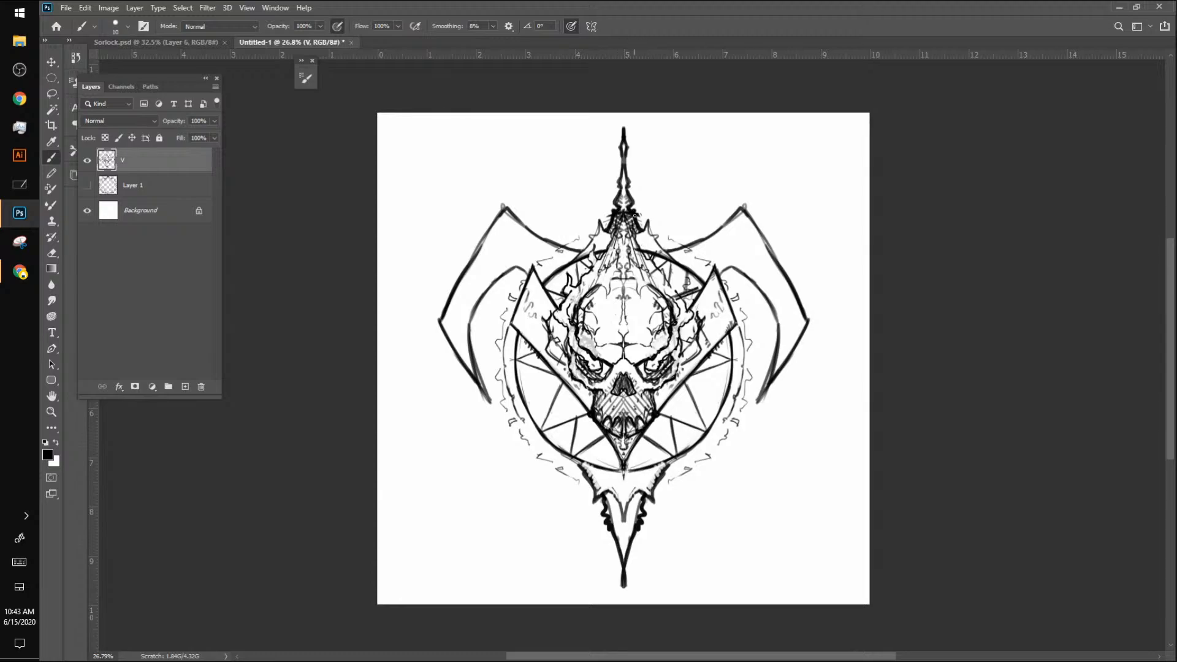
Step: Touch up the spire's lower edge, the V's left arm and the circle's left side, enlarging the brush for the last strokes
mouse_move(608, 265)
left_mouse_down()
mouse_move(622, 229)
mouse_move(625, 241)
left_mouse_up()
mouse_move(569, 360)
left_mouse_down()
mouse_move(574, 380)
mouse_move(604, 389)
mouse_move(605, 412)
left_mouse_up()
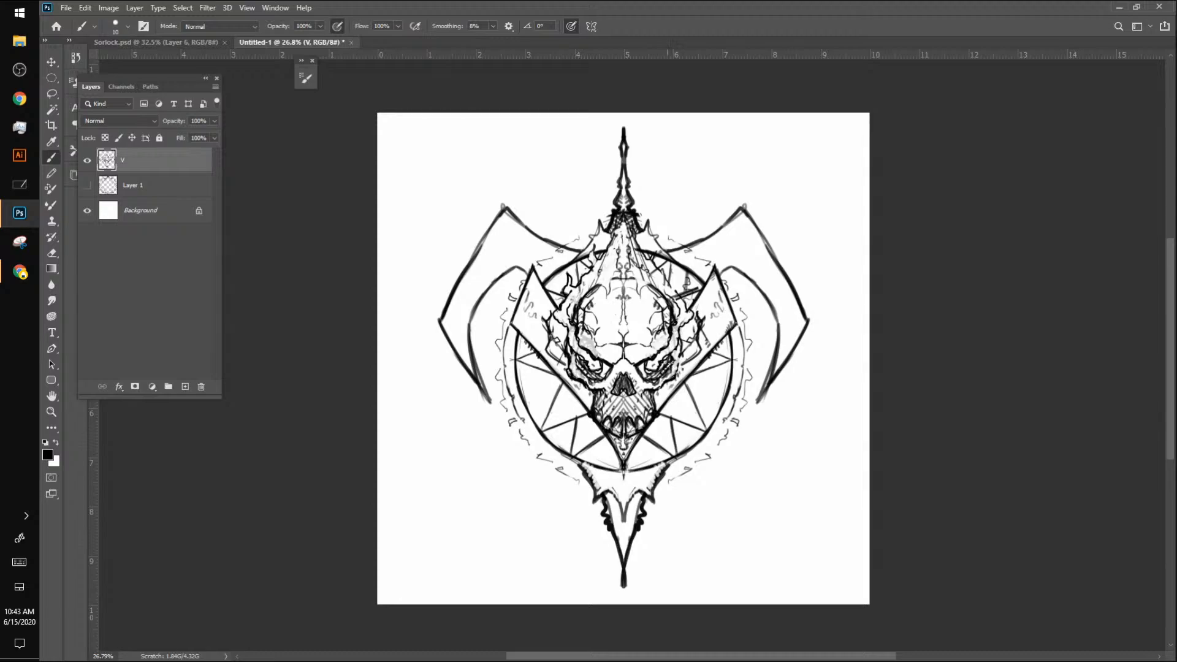
key("bracketright")
left_click_drag(518, 335, 514, 371)
Step: Turn on vertical paint symmetry, hatch the outer corners of the V's arms and add dots among the star lines beside the jaw
left_click(591, 25)
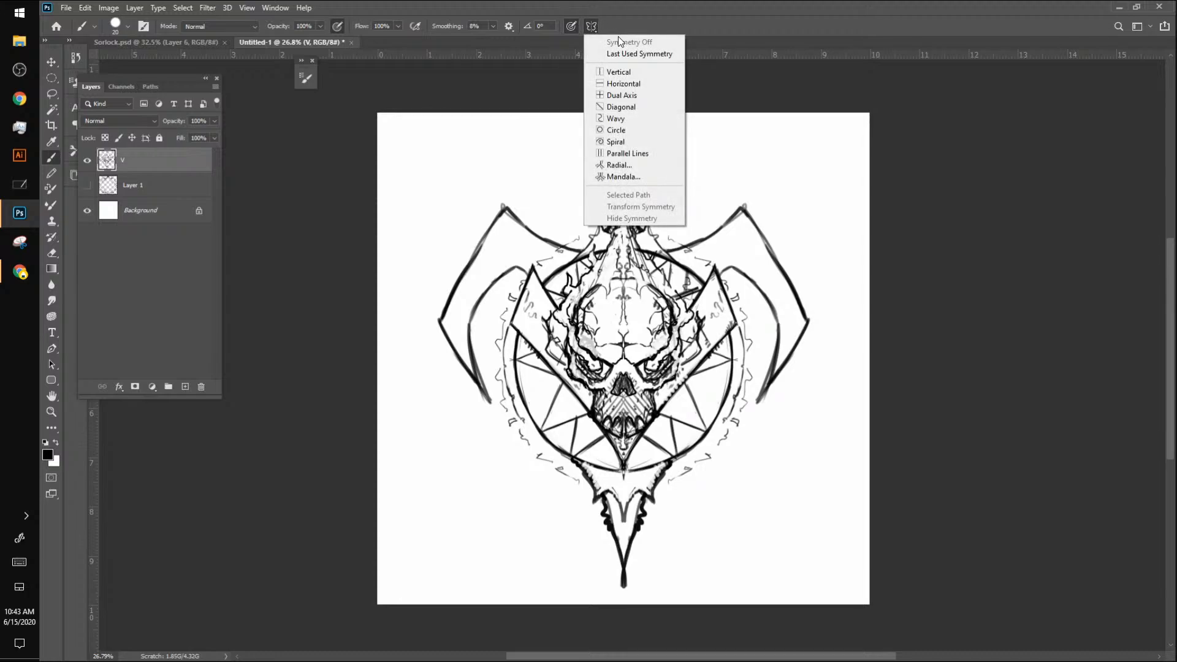
left_click(628, 71)
key("Return")
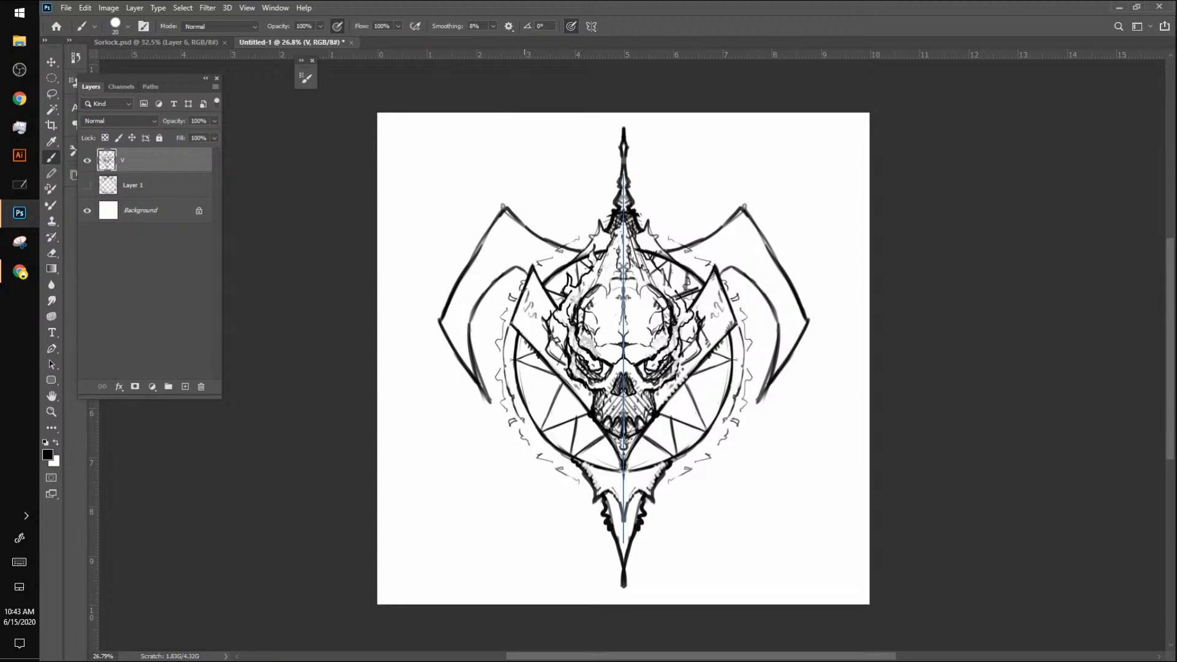
mouse_move(526, 282)
left_mouse_down()
mouse_move(508, 325)
mouse_move(522, 334)
mouse_move(528, 282)
mouse_move(511, 322)
mouse_move(542, 347)
left_mouse_up()
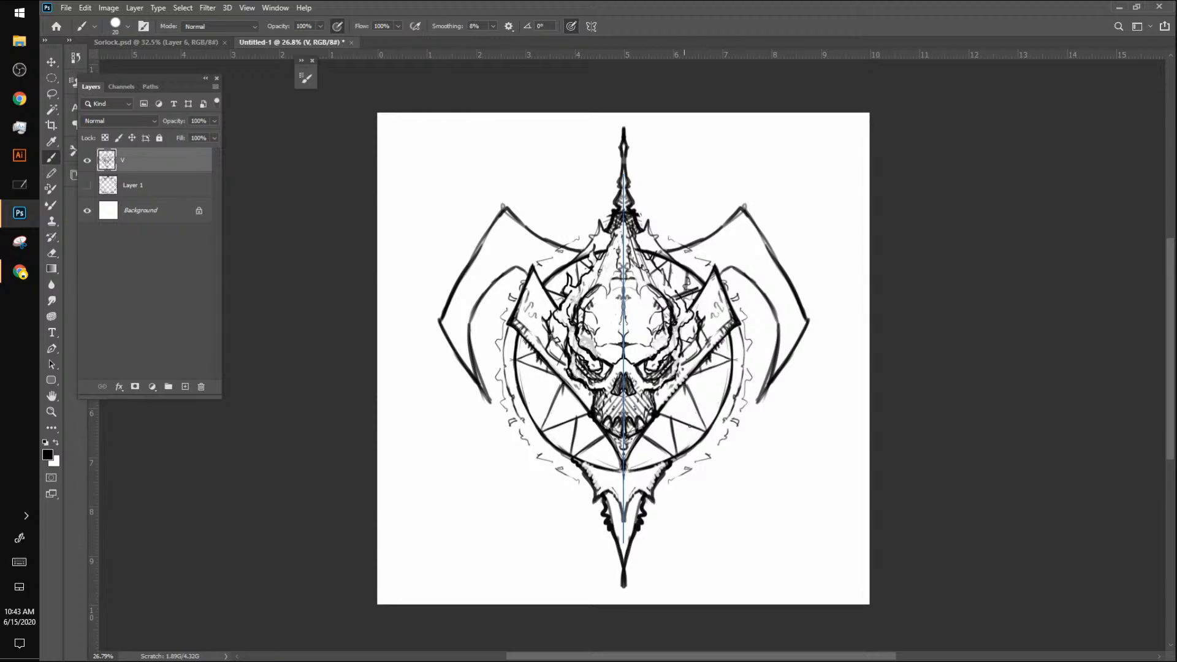
left_click_drag(683, 386, 687, 406)
Step: Switch to the browser drawing canvas, sketch a banded top hat on the creature's head and hide Layer #5
key("alt+Tab")
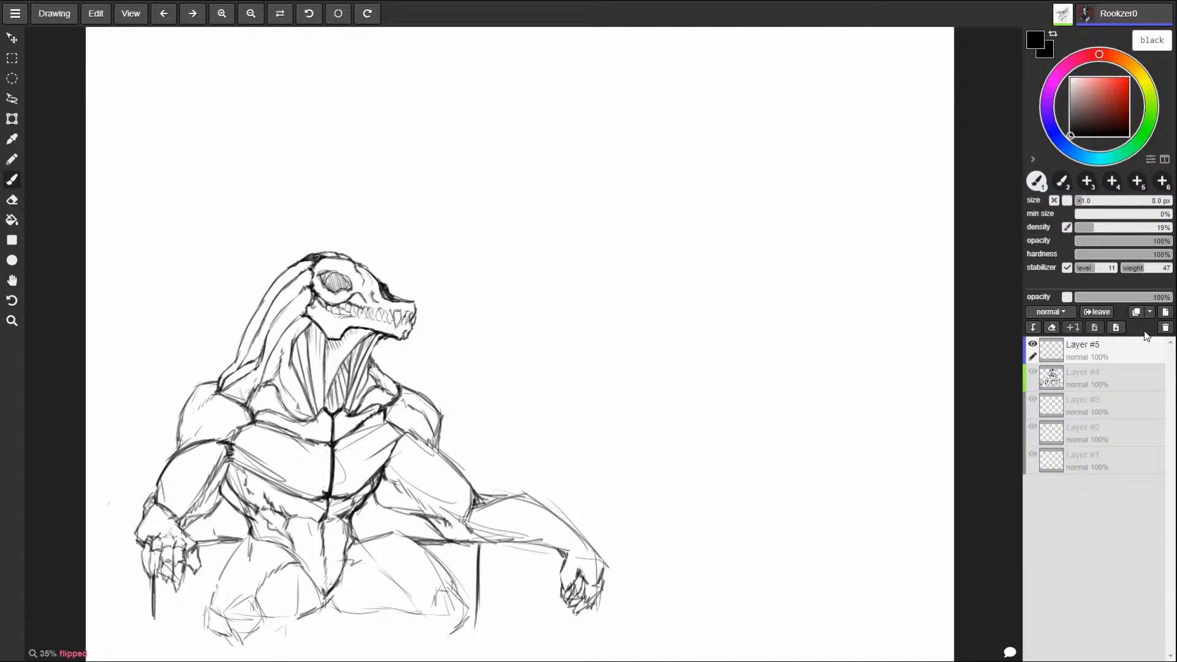
mouse_move(261, 251)
left_mouse_down()
mouse_move(419, 270)
mouse_move(392, 279)
left_mouse_up()
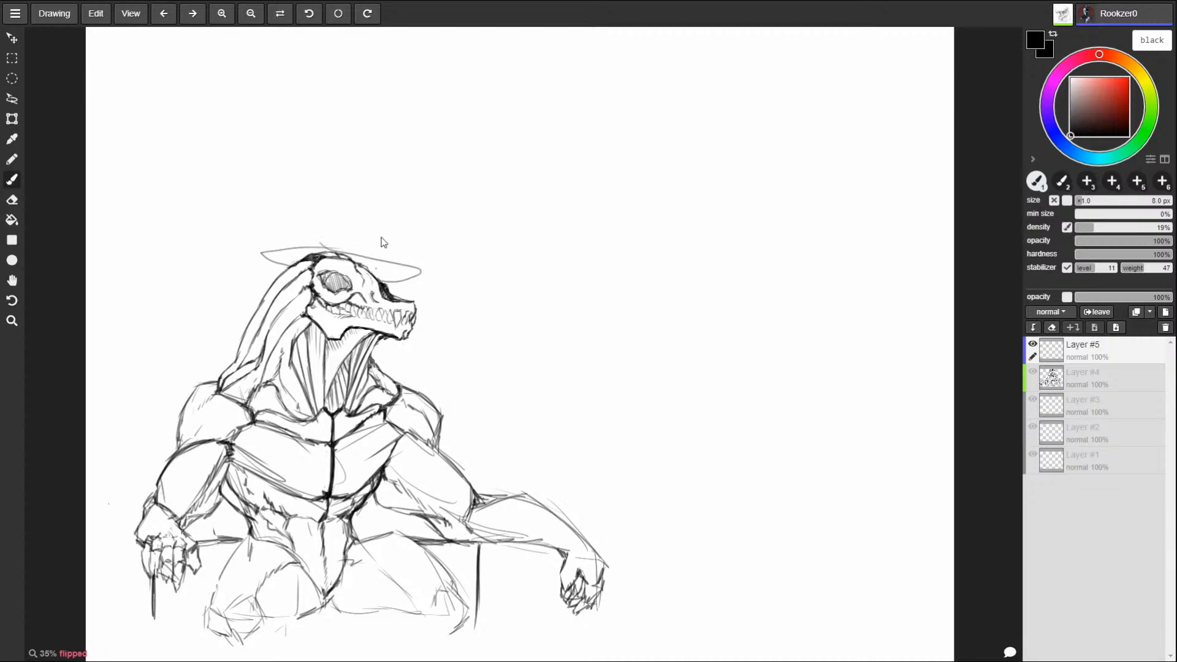
mouse_move(318, 251)
left_mouse_down()
mouse_move(396, 220)
mouse_move(374, 250)
left_mouse_up()
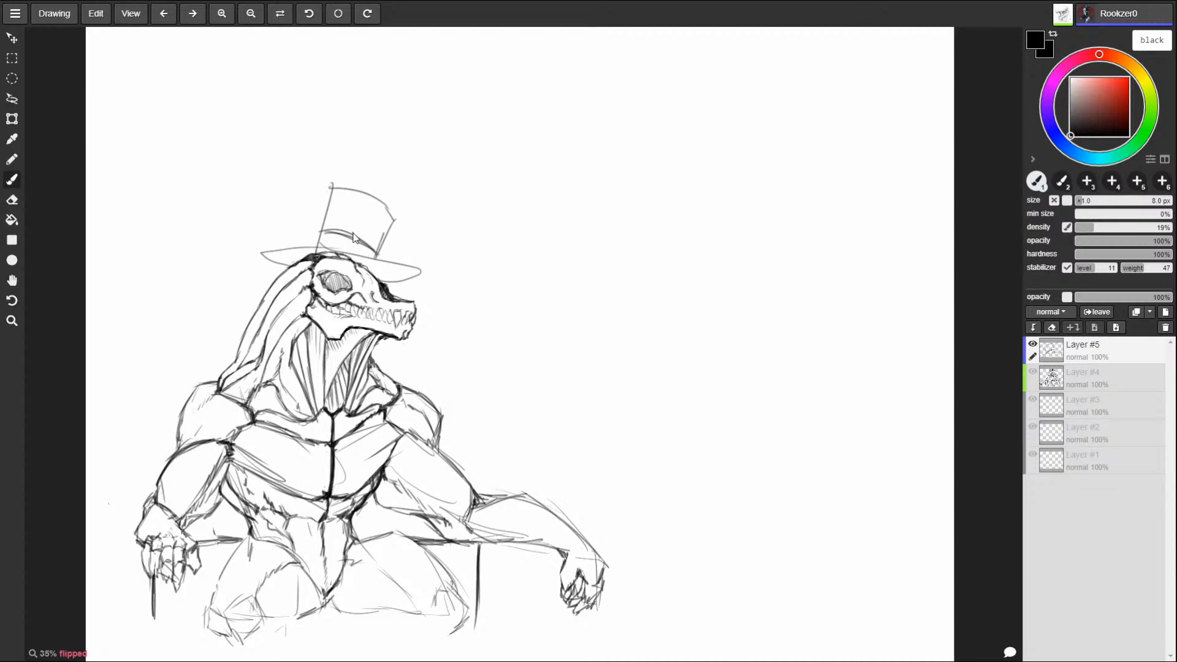
key("alt")
left_click(1033, 344)
key("alt")
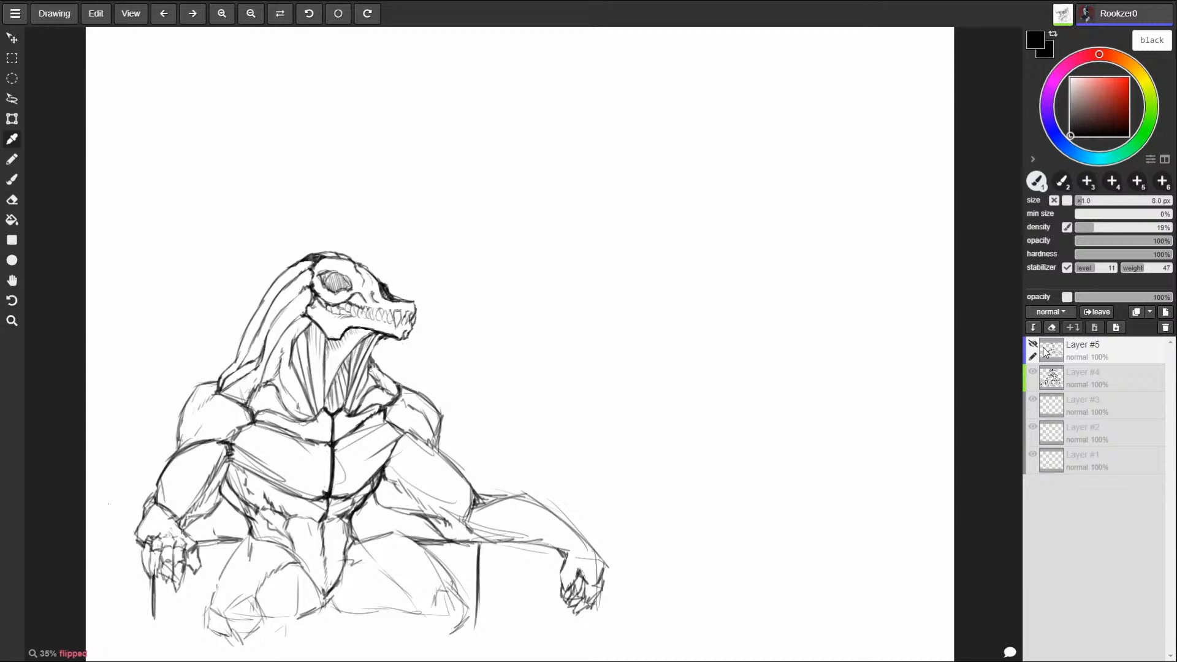
Step: Return to Photoshop, thicken the circle's lower sides and add rounded bumps along its inner edge around the V's tip
key("alt+Tab")
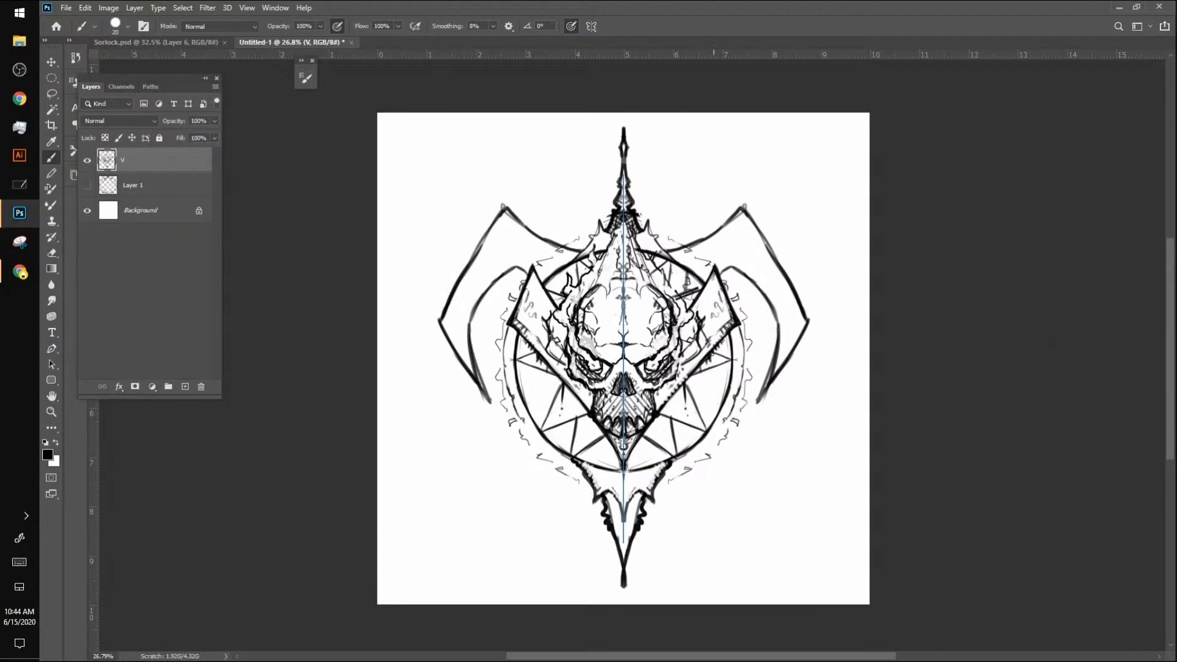
mouse_move(732, 331)
left_mouse_down()
mouse_move(730, 392)
mouse_move(699, 441)
mouse_move(711, 429)
left_mouse_up()
mouse_move(731, 372)
left_mouse_down()
mouse_move(710, 429)
mouse_move(690, 447)
left_mouse_up()
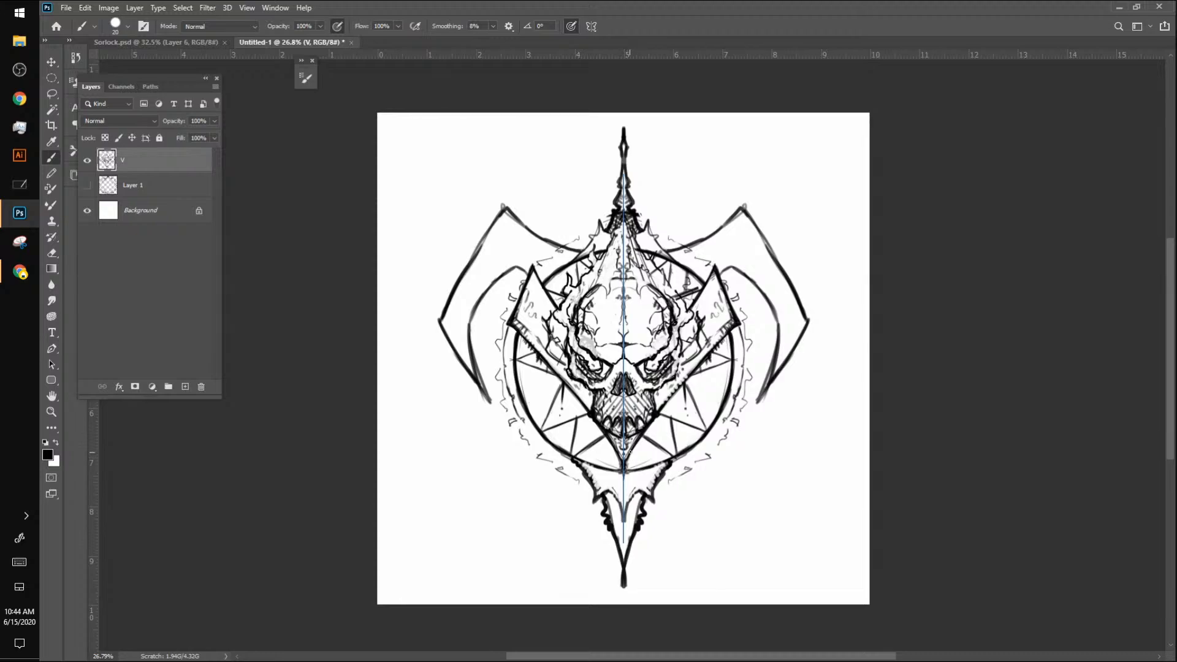
left_click_drag(627, 463, 647, 464)
left_click_drag(686, 385, 706, 429)
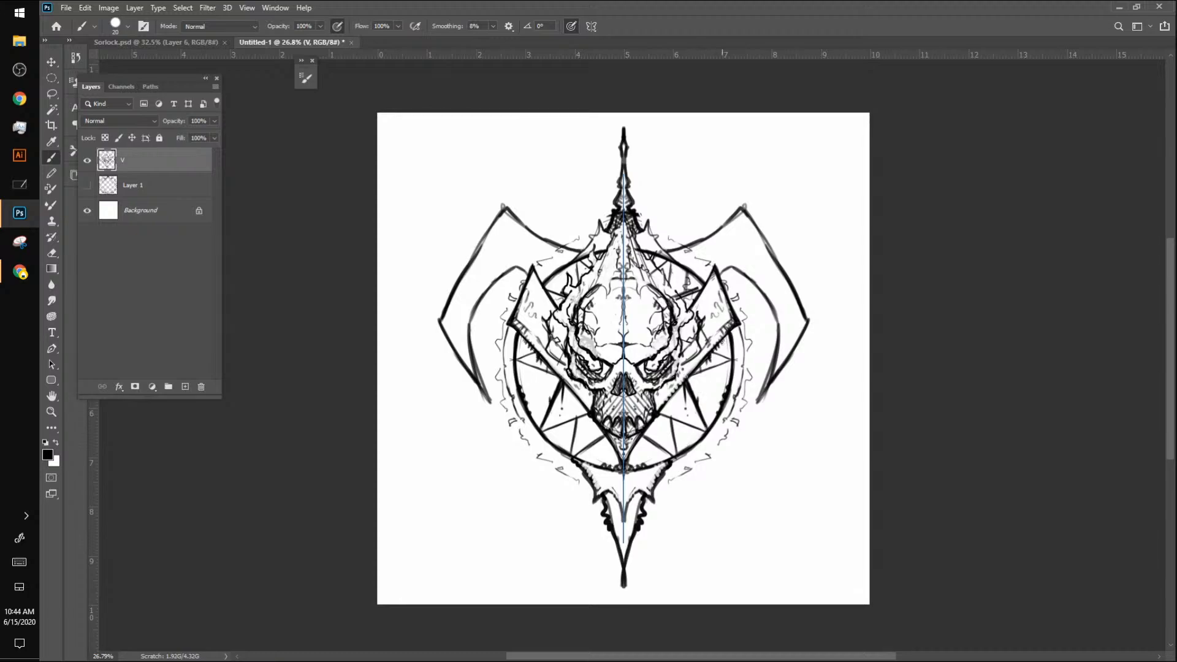
key("ctrl+z")
left_click_drag(690, 379, 700, 405)
key("ctrl+z")
key("ctrl+z")
key("ctrl+z")
key("ctrl+z")
key("ctrl+z")
Step: Thicken the star's spike and upper side points between the V's arms and the circle
left_click_drag(685, 384, 708, 430)
left_click_drag(686, 380, 731, 359)
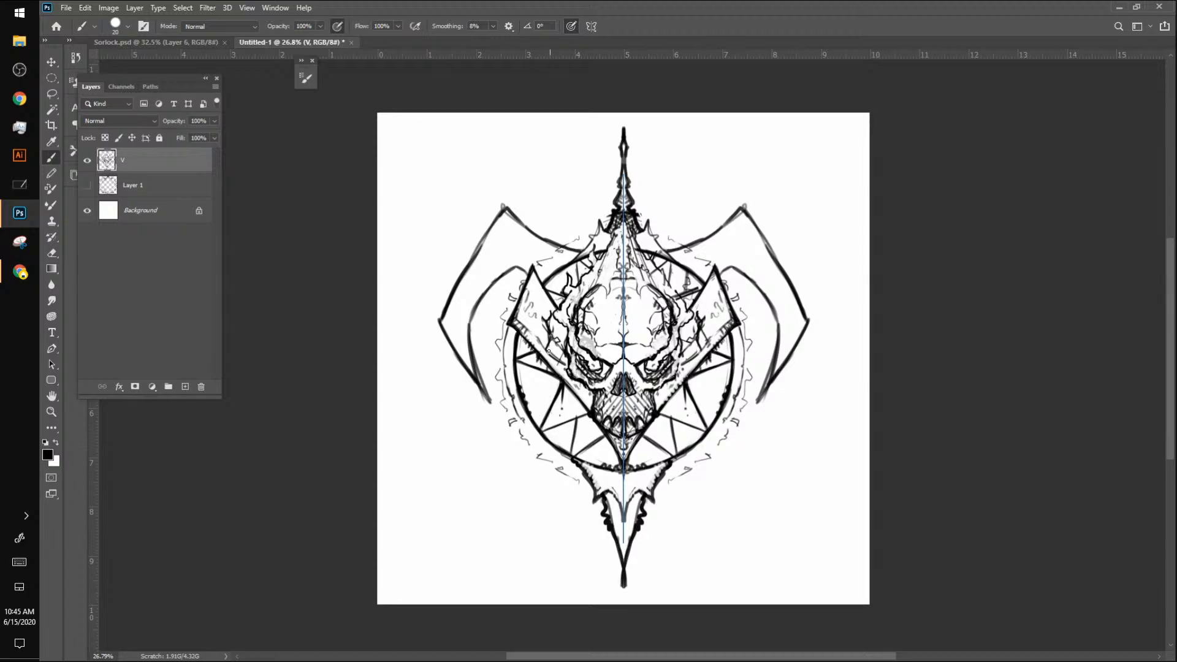
left_click_drag(550, 353, 566, 364)
key("alt+Tab")
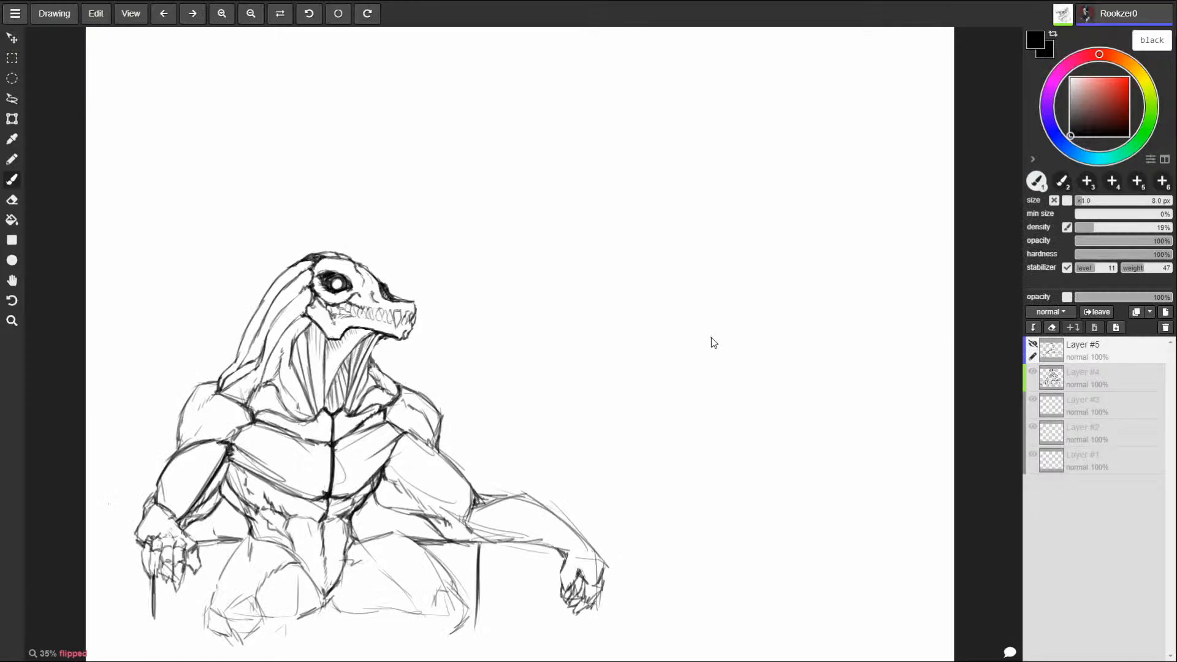
key("alt+Tab")
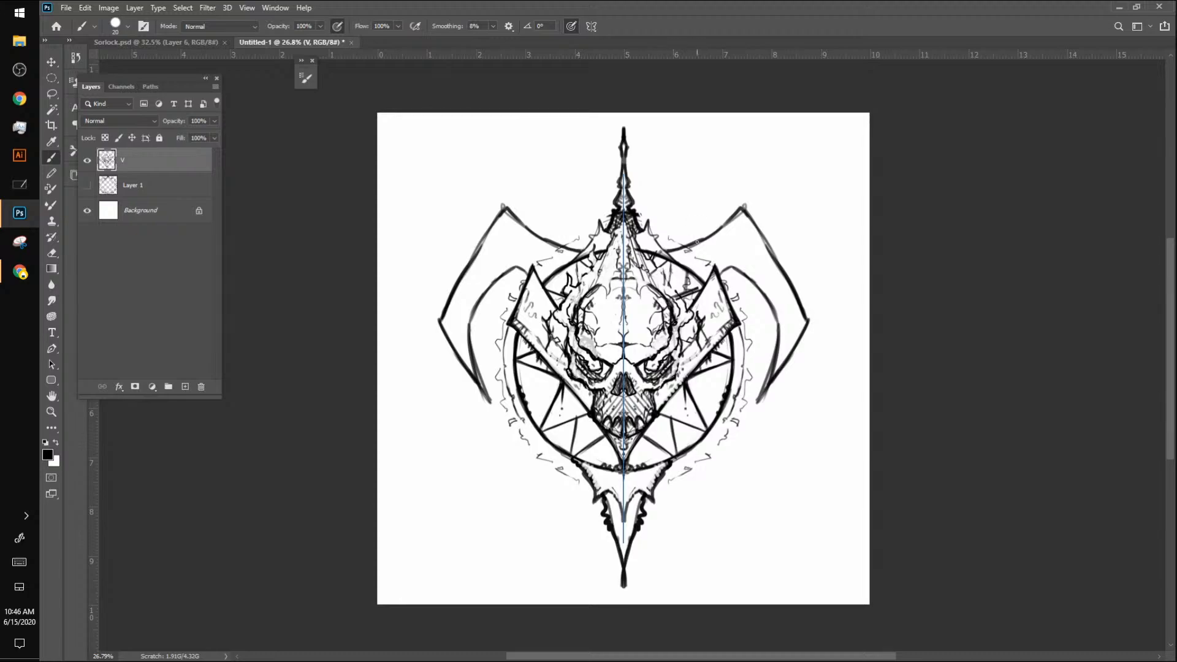
Step: Add rows of short hatch ticks along the outer edges of the V's arms, from the upper tips to the outer corners
key("z")
left_click_drag(647, 376, 706, 301)
key("b")
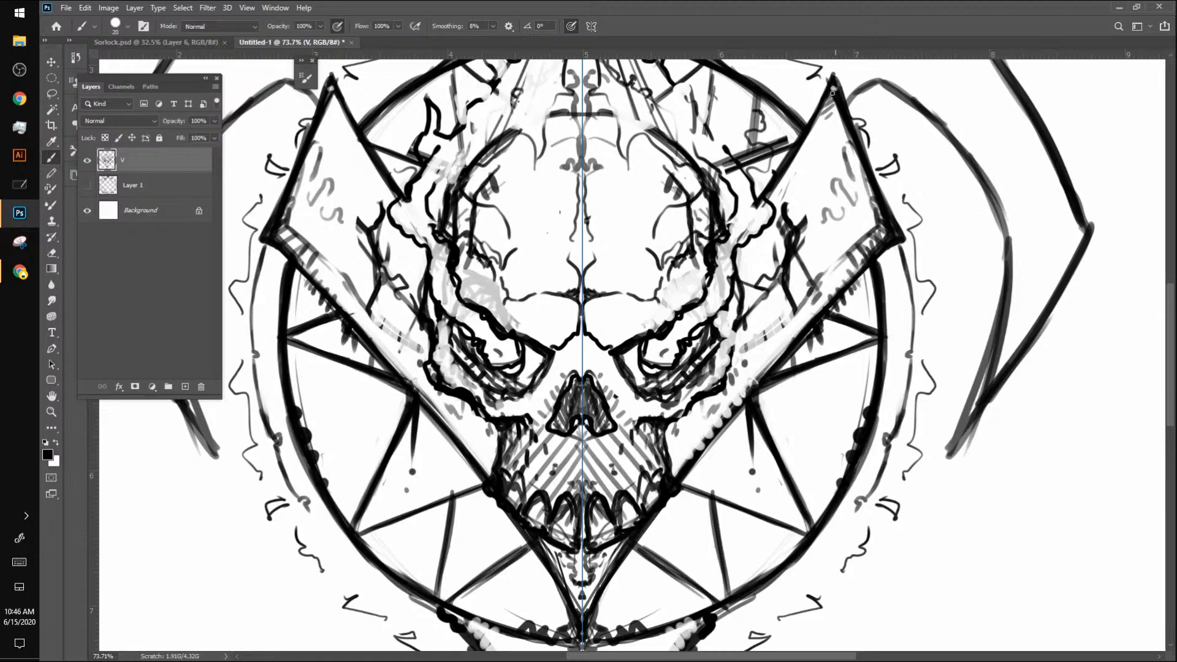
left_click_drag(833, 90, 877, 208)
left_click_drag(862, 158, 879, 204)
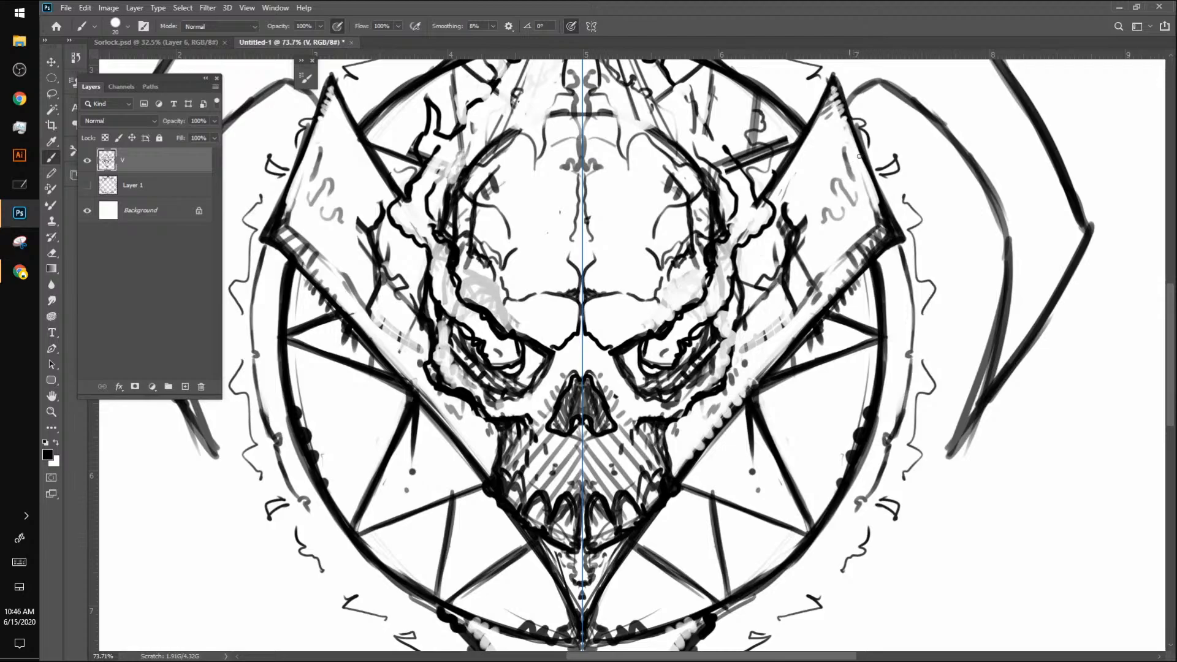
left_click_drag(850, 128, 891, 239)
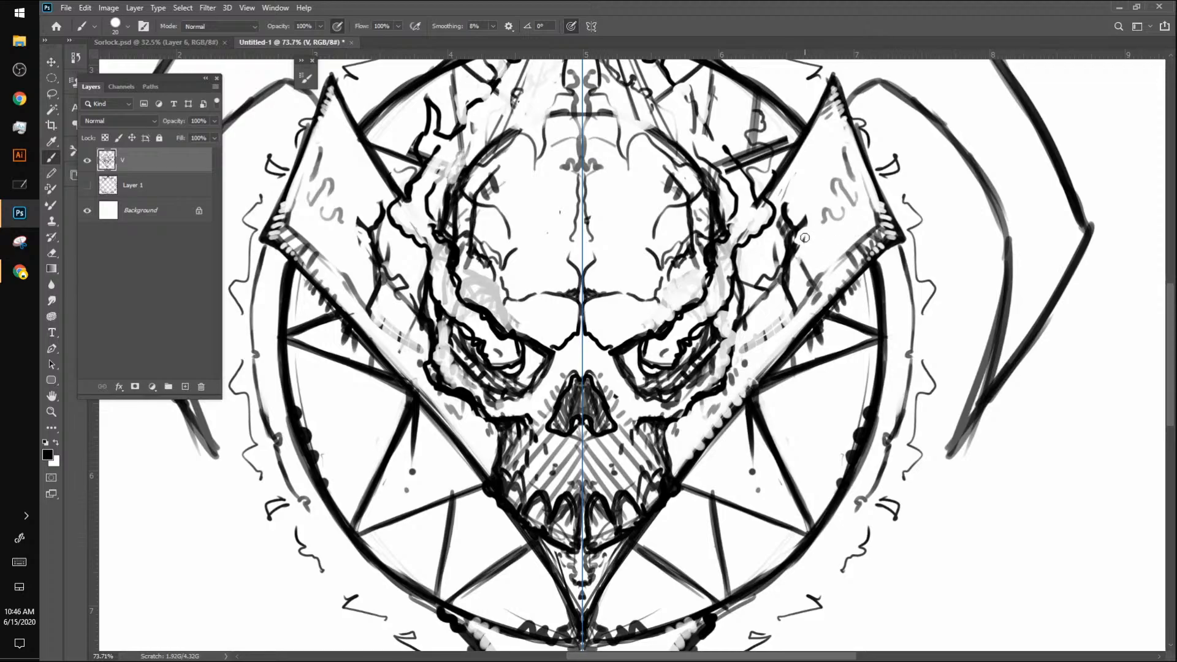
Step: With a smaller brush, strengthen the skull's cheekbone outline and add small dots and marks around the brows and eyes
key("bracketleft")
key("bracketleft")
key("bracketleft")
mouse_move(669, 421)
left_mouse_down()
mouse_move(724, 387)
mouse_move(737, 329)
mouse_move(751, 327)
left_mouse_up()
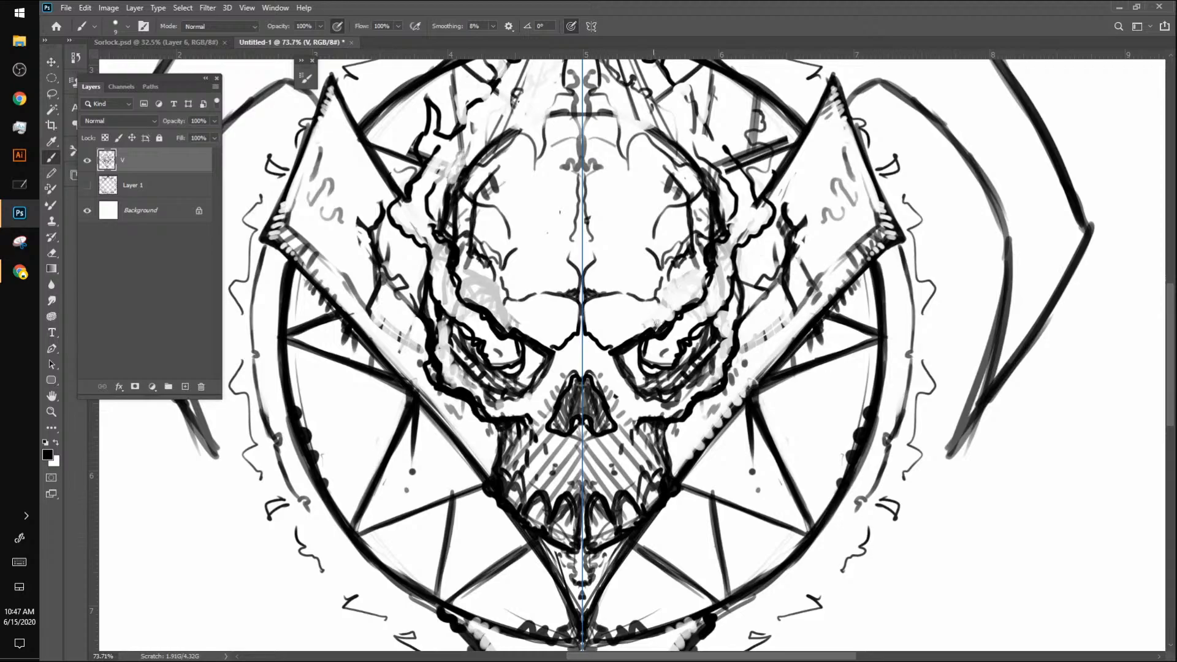
left_click_drag(655, 328, 660, 307)
mouse_move(698, 304)
left_mouse_down()
mouse_move(705, 255)
mouse_move(713, 294)
left_mouse_up()
mouse_move(651, 347)
left_mouse_down()
mouse_move(646, 363)
mouse_move(667, 364)
left_mouse_up()
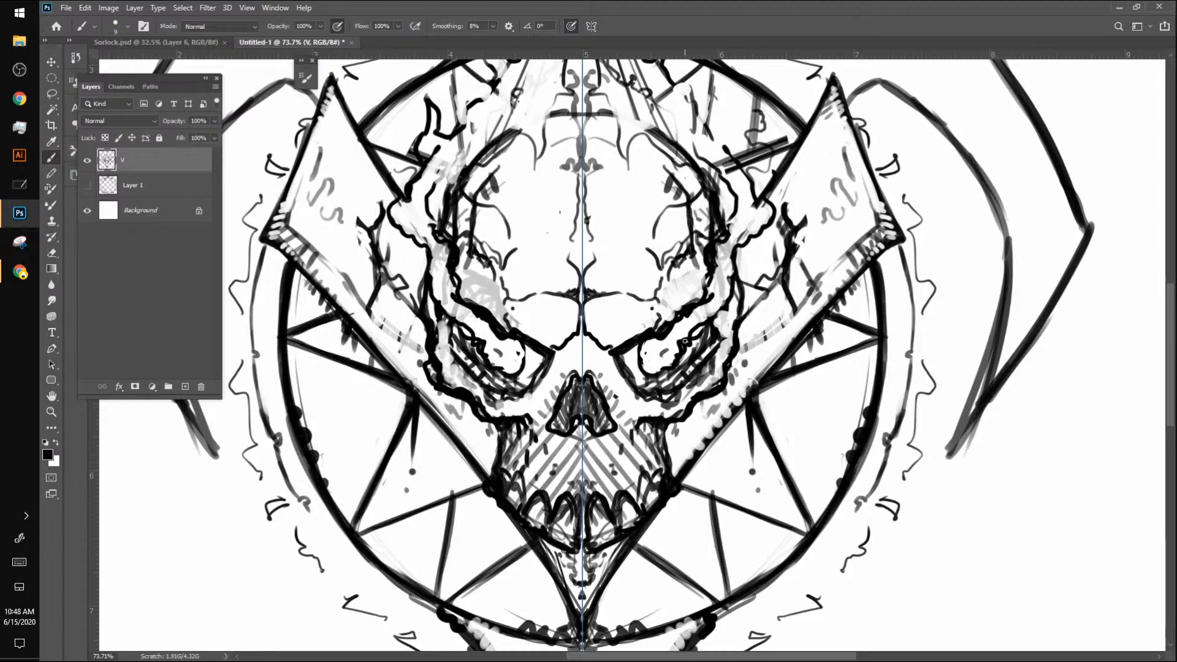
Step: Add small marks inside the V's arms and clean up their edges where they meet the jaw corners
left_click_drag(773, 365, 730, 410)
left_click_drag(680, 487, 737, 430)
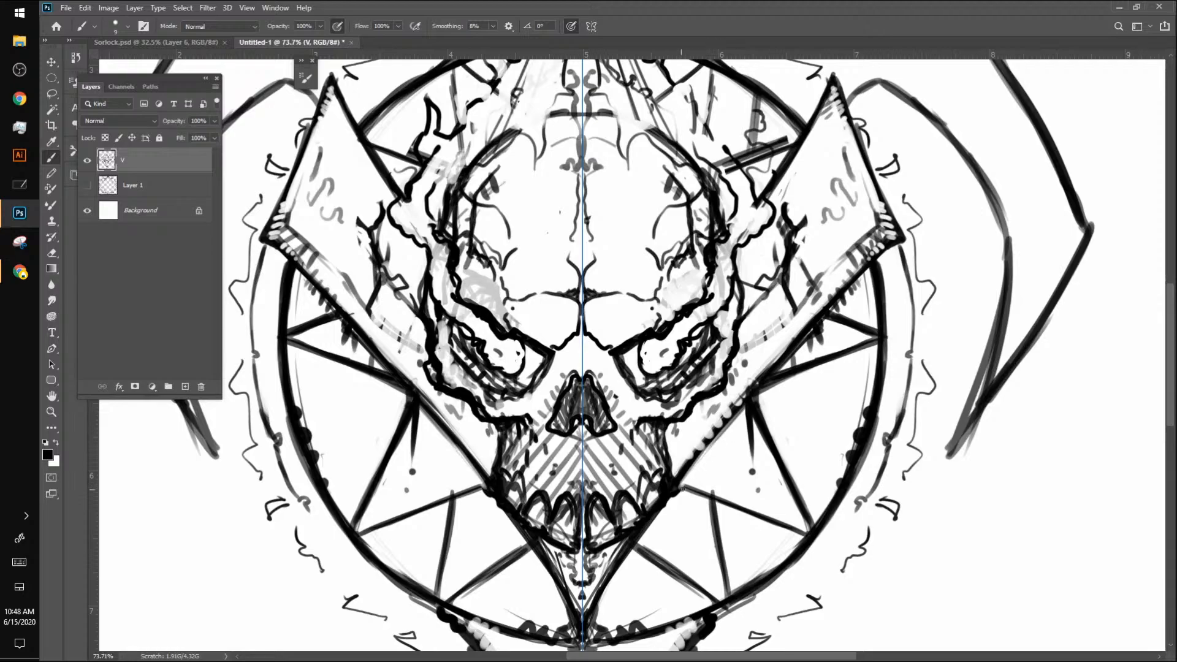
mouse_move(695, 464)
left_mouse_down()
mouse_move(640, 546)
mouse_move(677, 495)
left_mouse_up()
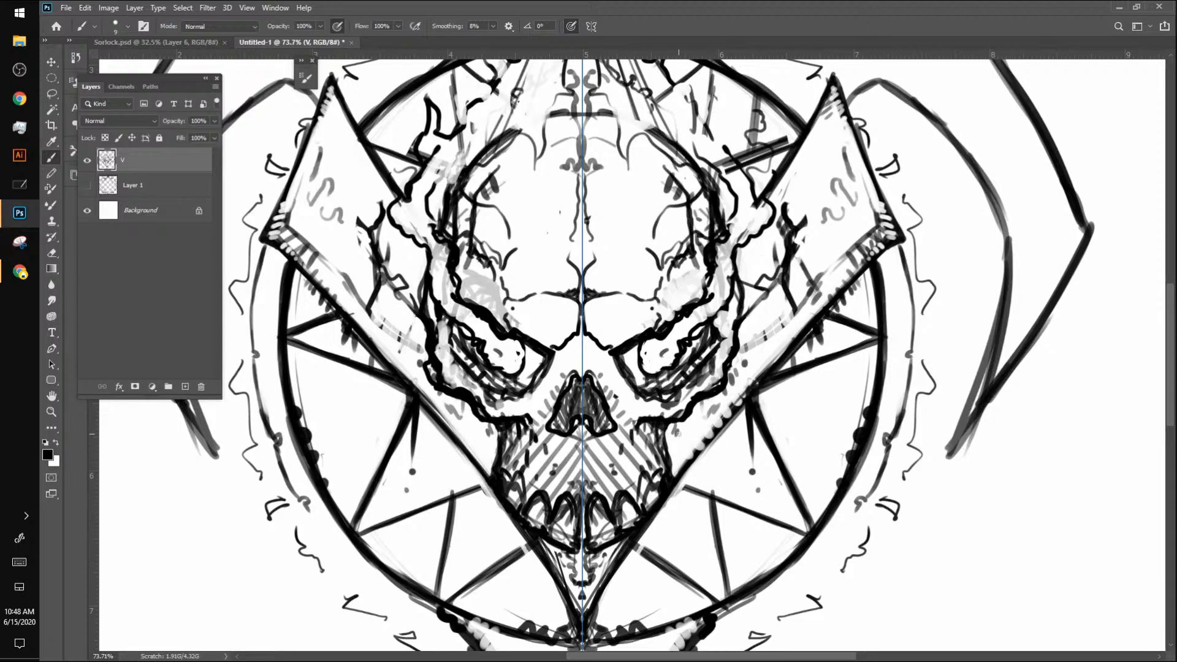
Step: Redraw the skull's upper teeth as a row of large rounded teeth reaching out to both jaw corners
mouse_move(513, 492)
left_mouse_down()
mouse_move(533, 512)
mouse_move(528, 523)
mouse_move(542, 514)
mouse_move(541, 530)
mouse_move(535, 506)
mouse_move(548, 508)
mouse_move(530, 513)
mouse_move(528, 497)
mouse_move(591, 473)
mouse_move(555, 530)
mouse_move(566, 503)
mouse_move(572, 525)
mouse_move(572, 506)
mouse_move(562, 518)
mouse_move(573, 504)
mouse_move(572, 548)
mouse_move(555, 522)
left_mouse_up()
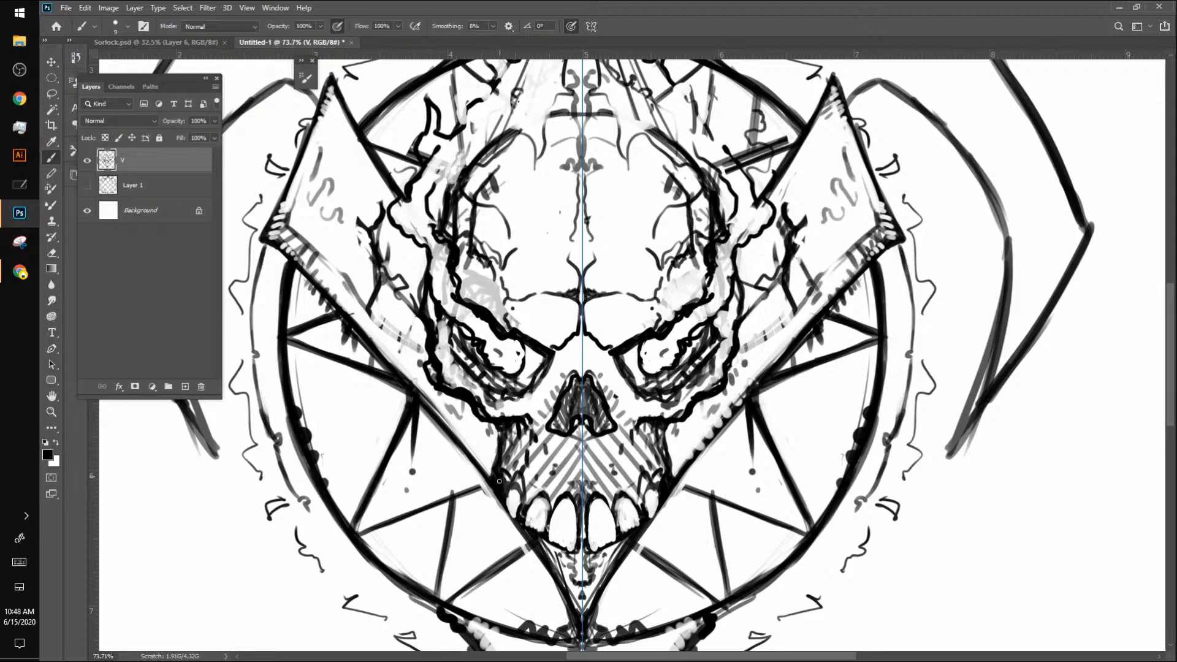
left_click_drag(498, 481, 499, 499)
mouse_move(490, 483)
left_mouse_down()
mouse_move(493, 501)
mouse_move(539, 494)
mouse_move(550, 508)
left_mouse_up()
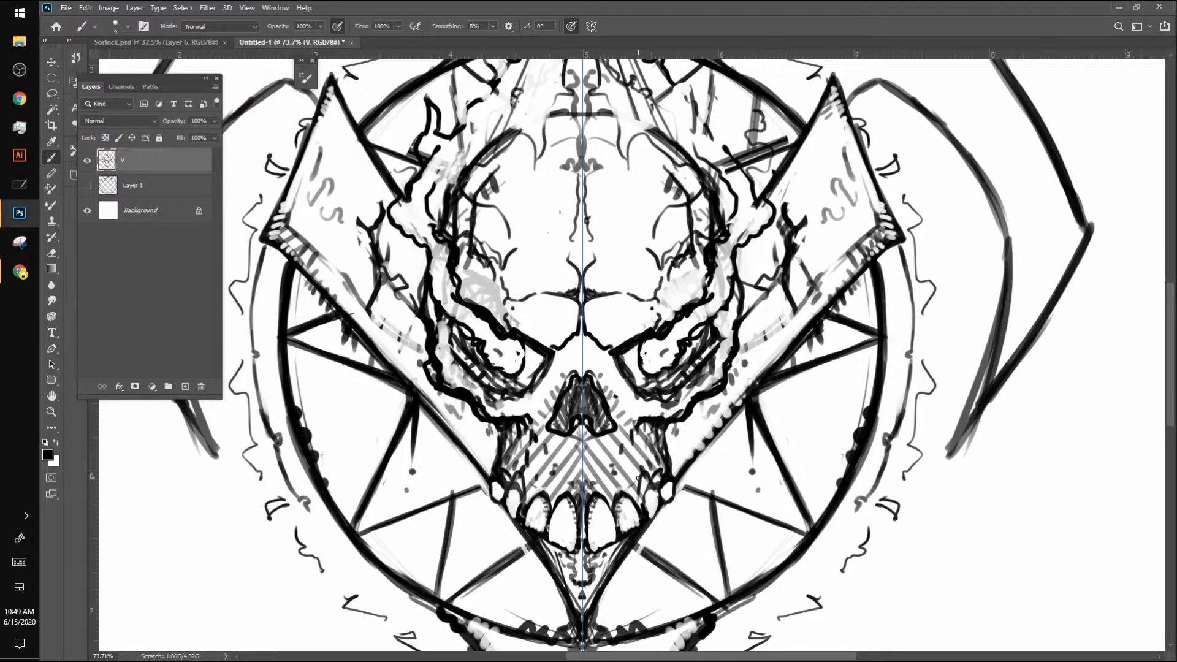
Step: Shade the teeth with short ticks and dots along their upper and side edges
mouse_move(606, 507)
left_mouse_down()
mouse_move(612, 542)
mouse_move(631, 506)
left_mouse_up()
mouse_move(632, 516)
left_mouse_down()
mouse_move(638, 524)
mouse_move(640, 514)
left_mouse_up()
mouse_move(633, 508)
left_mouse_down()
mouse_move(641, 521)
mouse_move(651, 500)
left_mouse_up()
left_click_drag(649, 502, 652, 515)
left_click_drag(656, 508, 653, 511)
left_click_drag(657, 498, 655, 493)
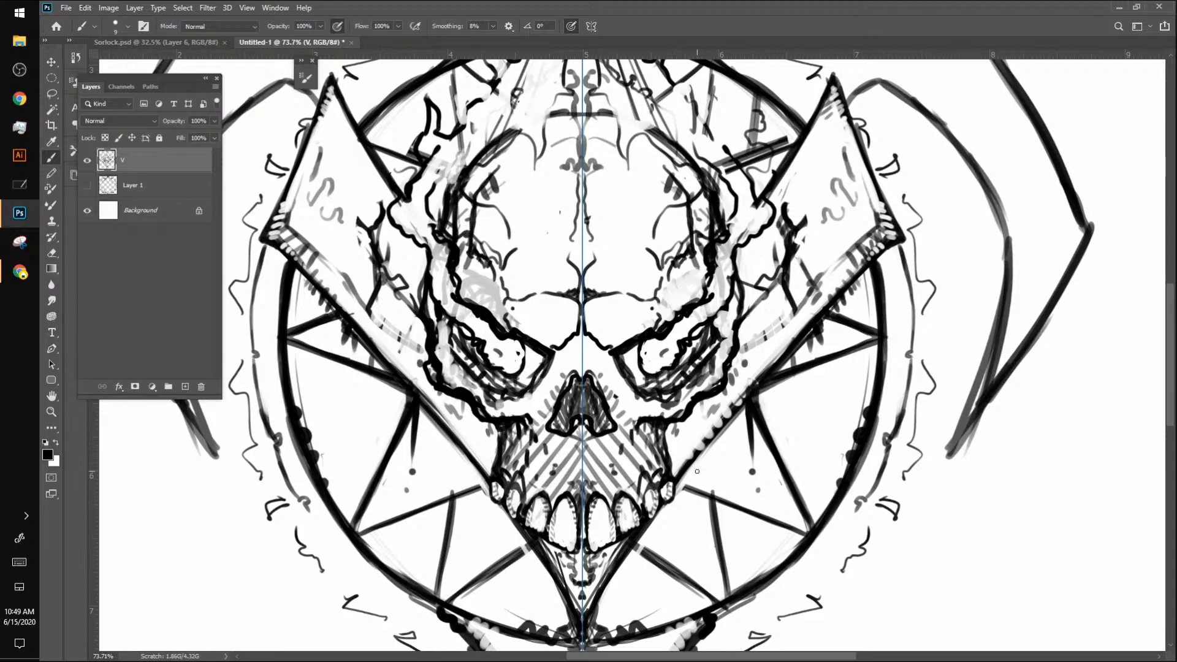
Step: Hatch the sides of the jaw and the eye sockets, and refine the bone rims beneath the eyes
left_click_drag(673, 484, 666, 435)
left_click_drag(721, 334, 674, 384)
mouse_move(636, 344)
left_mouse_down()
mouse_move(637, 388)
mouse_move(659, 378)
mouse_move(632, 379)
mouse_move(658, 379)
mouse_move(667, 395)
mouse_move(698, 339)
left_mouse_up()
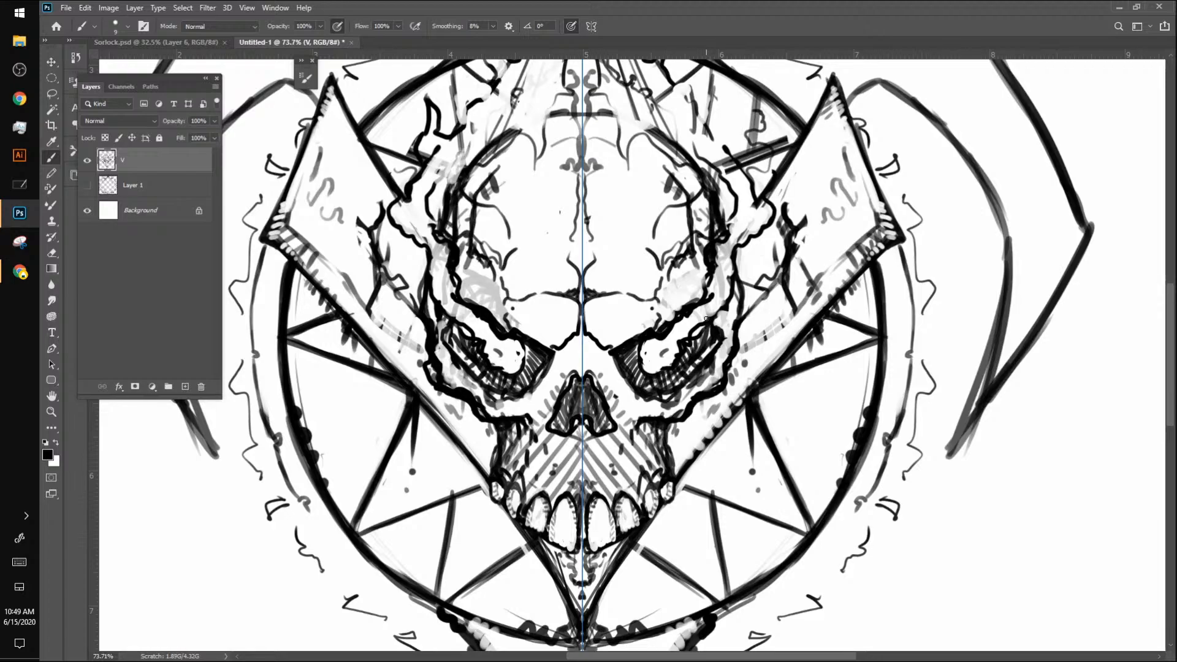
left_click_drag(675, 381, 717, 328)
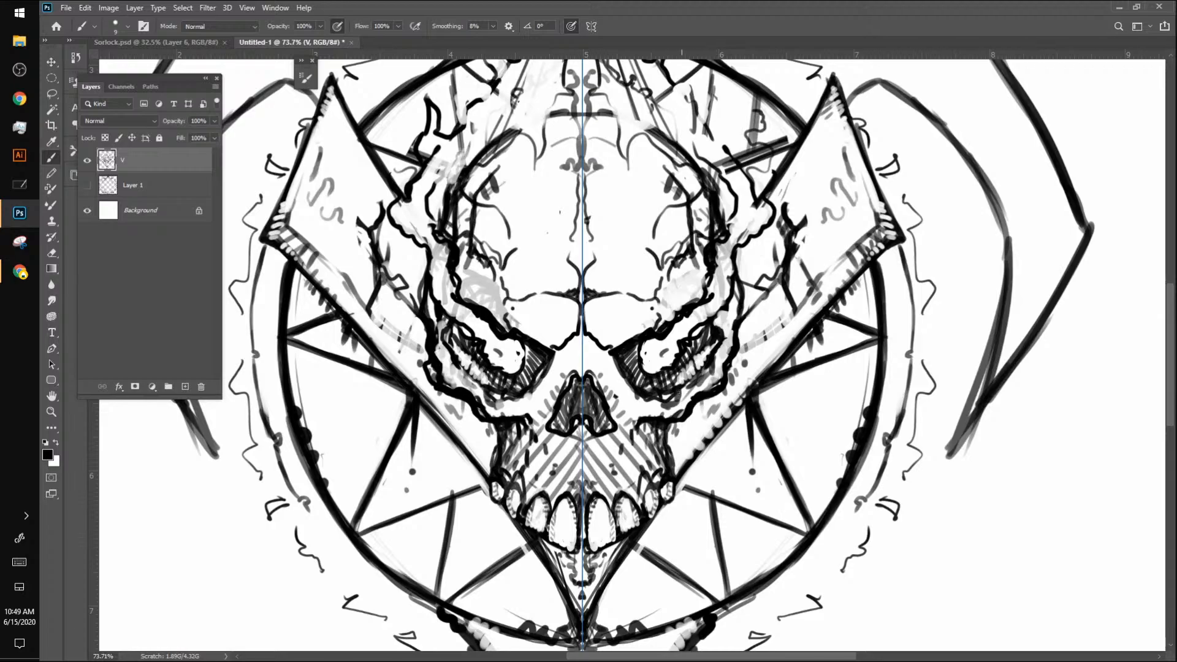
left_click_drag(653, 404, 715, 355)
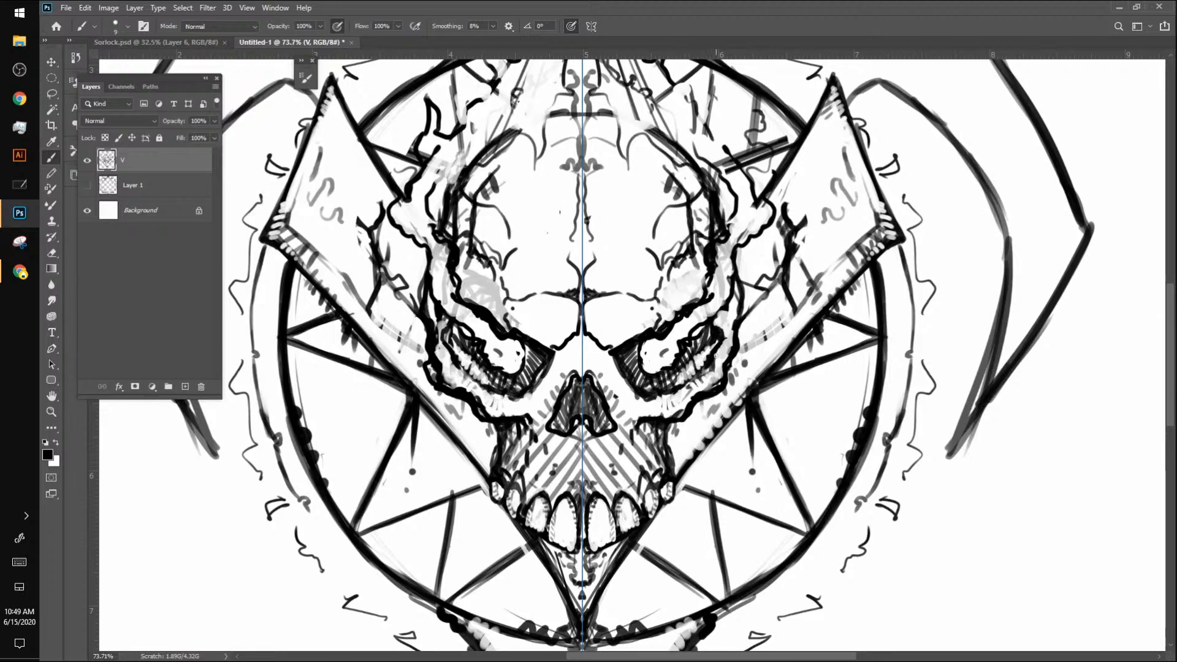
mouse_move(653, 401)
left_mouse_down()
mouse_move(714, 365)
mouse_move(707, 385)
mouse_move(721, 330)
mouse_move(729, 365)
mouse_move(738, 311)
left_mouse_up()
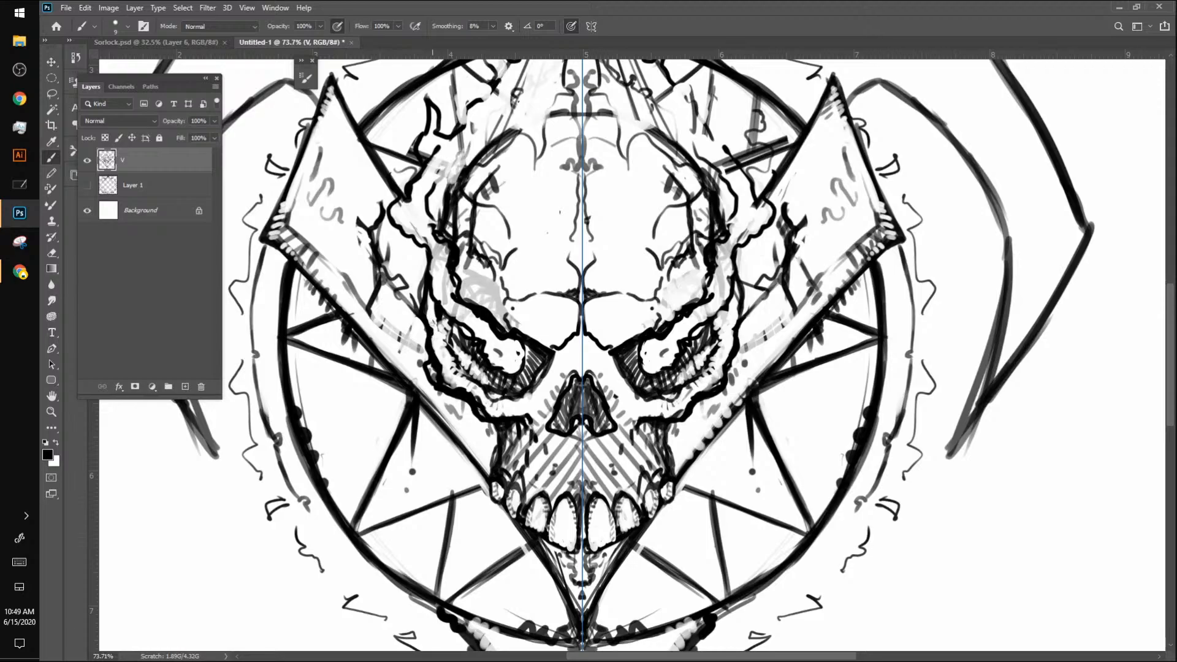
Step: Add short hatch marks to the skull's outer bone beside the eyes and thicken the brow lines
mouse_move(434, 328)
left_mouse_down()
mouse_move(424, 306)
mouse_move(434, 311)
left_mouse_up()
left_click_drag(425, 293, 434, 303)
left_click_drag(439, 231, 451, 236)
left_click_drag(644, 335, 685, 310)
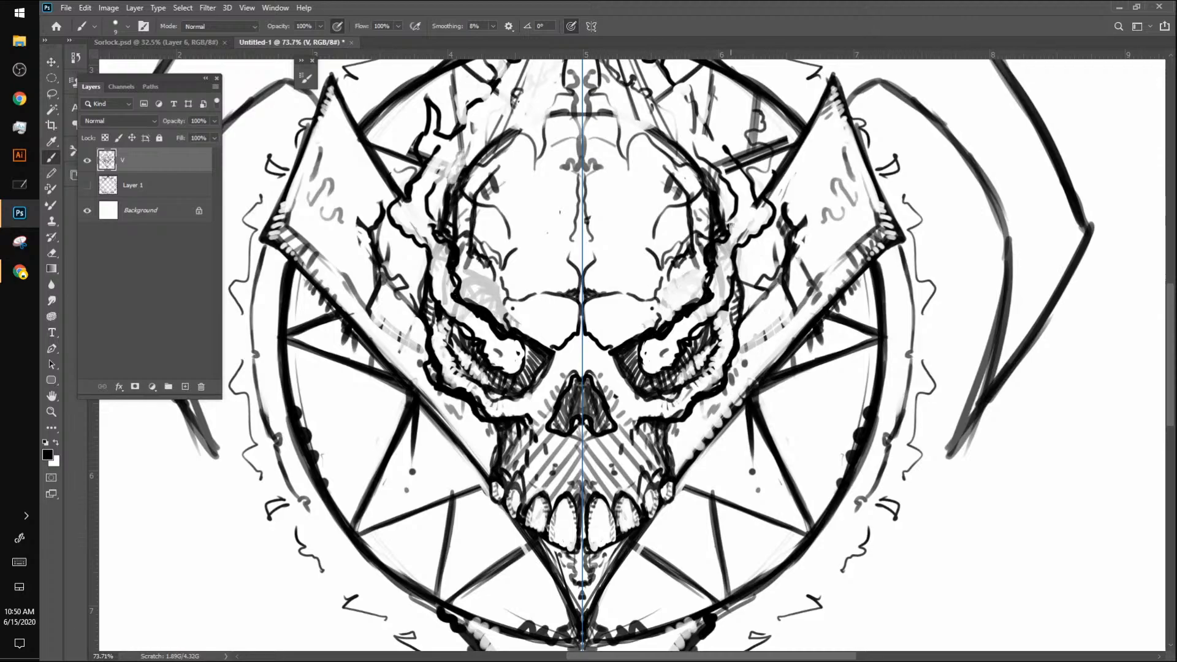
left_click_drag(707, 284, 711, 279)
Step: Clear the marks inside the eyes and whiten the bone band running from the brows up the temples
mouse_move(656, 354)
left_mouse_down()
mouse_move(647, 357)
mouse_move(701, 316)
left_mouse_up()
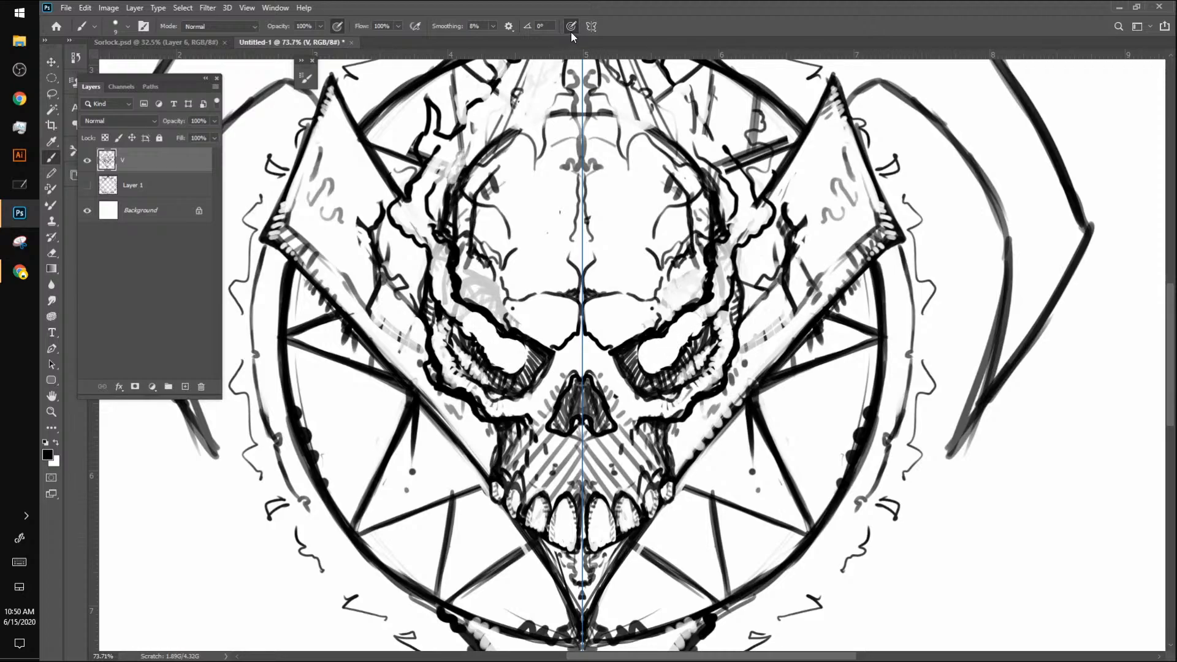
mouse_move(696, 324)
left_mouse_down()
mouse_move(723, 292)
mouse_move(712, 308)
mouse_move(719, 249)
mouse_move(761, 212)
mouse_move(710, 150)
mouse_move(707, 128)
left_mouse_up()
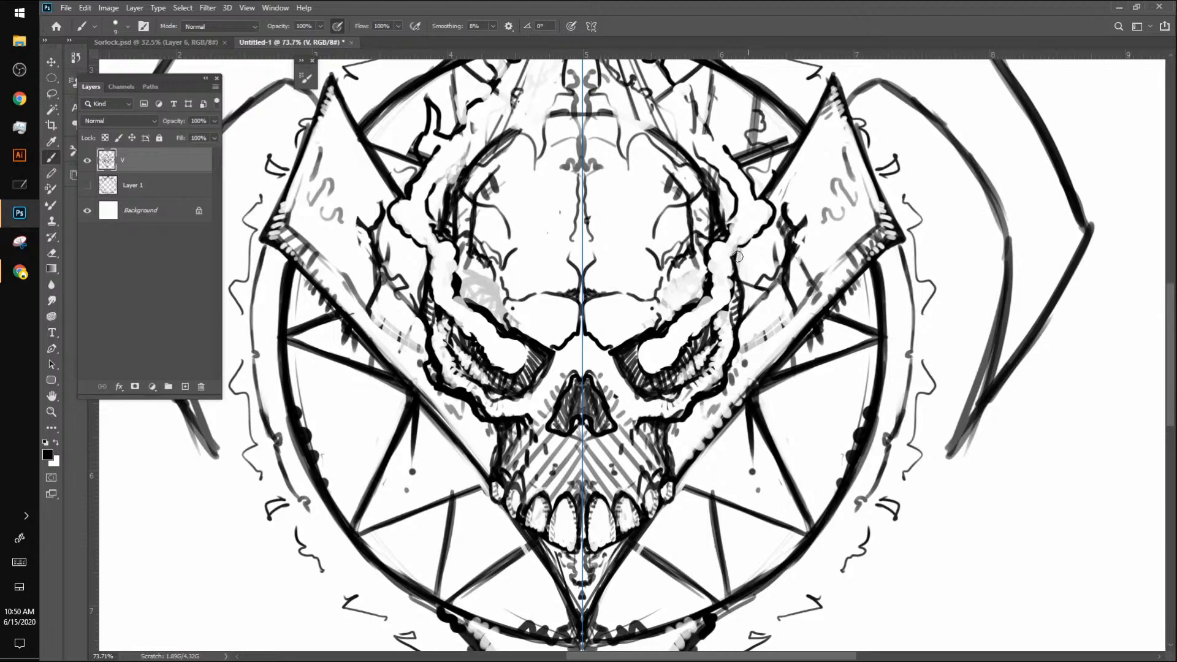
Step: Draw small ringed holes on the skull's temples and between the bone ridge and the V's arms using a smaller brush
left_click(736, 271)
key("[")
mouse_move(735, 265)
left_mouse_down()
mouse_move(754, 270)
mouse_move(764, 250)
mouse_move(716, 229)
mouse_move(720, 202)
left_mouse_up()
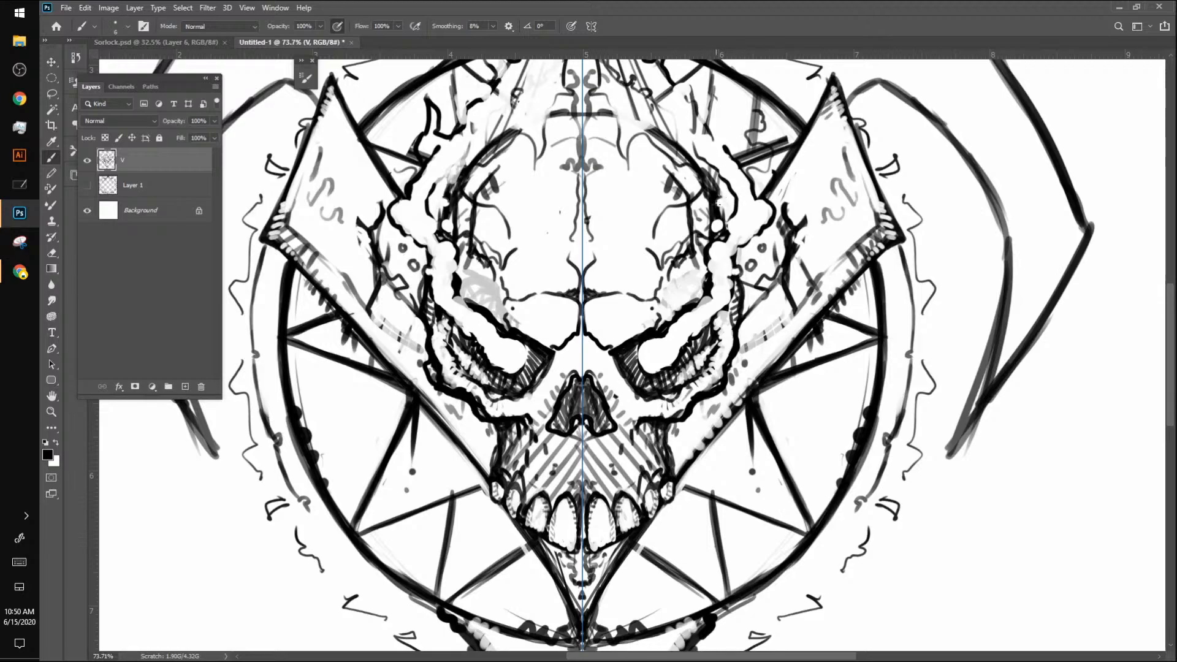
left_click_drag(725, 205, 727, 202)
mouse_move(726, 208)
left_mouse_down()
mouse_move(721, 196)
mouse_move(711, 226)
mouse_move(725, 215)
left_mouse_up()
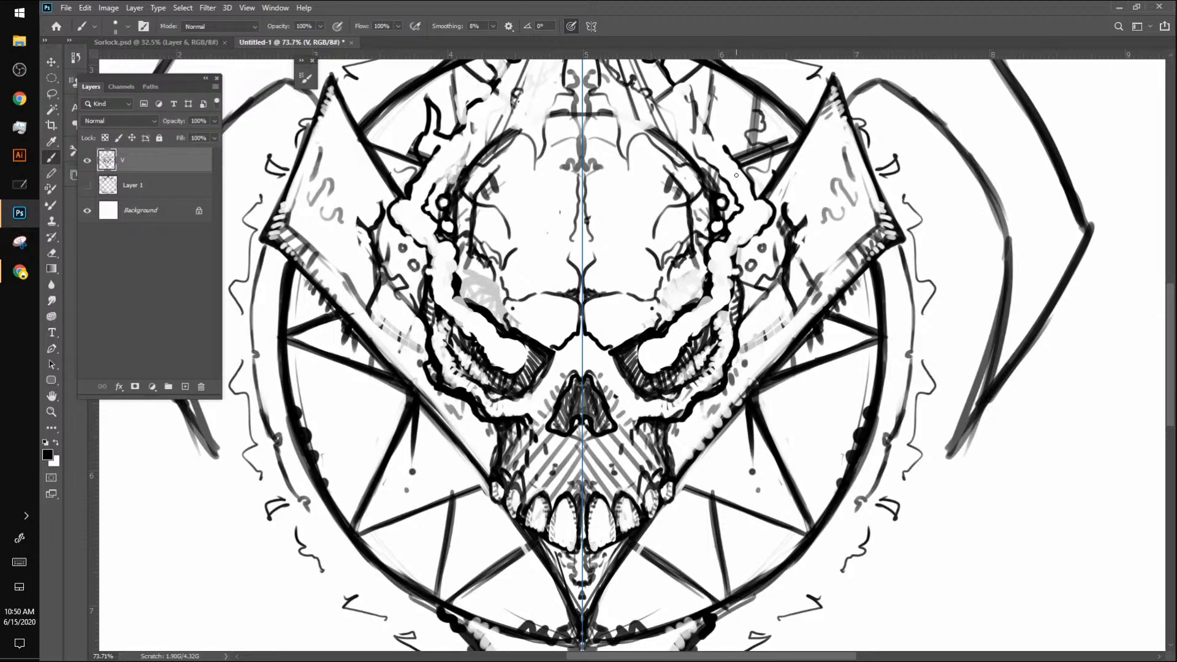
Step: Clean up the thin lines at the forehead's sides, redraw bold curved cracks there and enlarge the brush
mouse_move(663, 175)
left_mouse_down()
mouse_move(686, 228)
mouse_move(686, 213)
left_mouse_up()
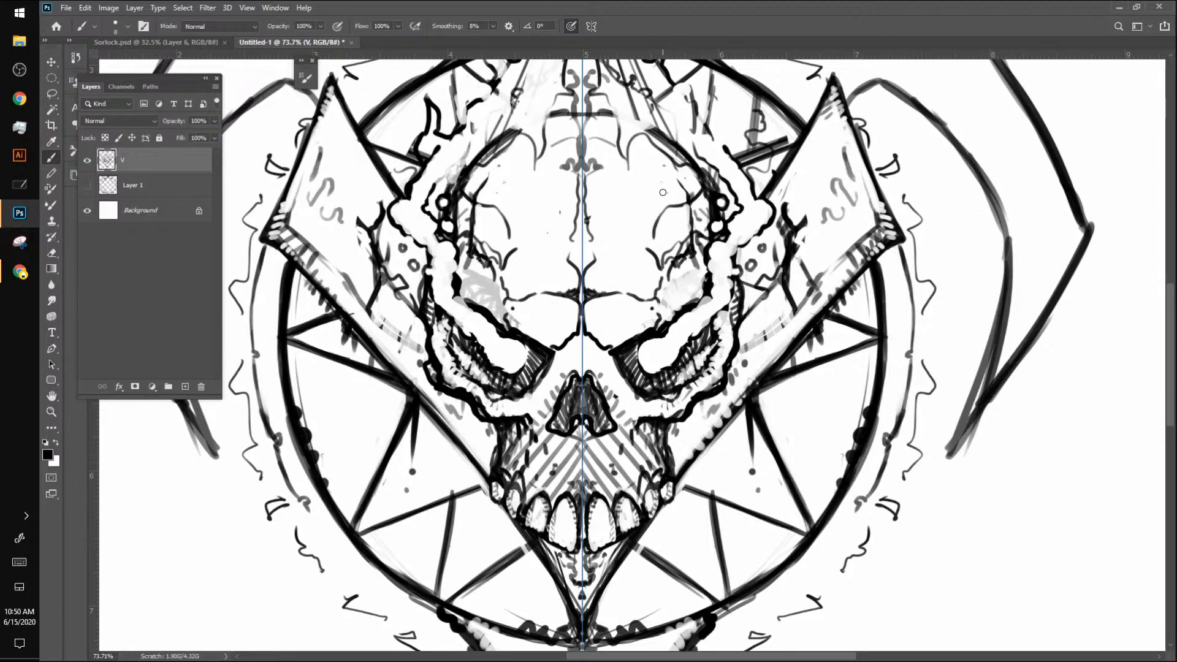
mouse_move(654, 238)
left_mouse_down()
mouse_move(713, 178)
mouse_move(717, 144)
mouse_move(712, 171)
mouse_move(687, 100)
left_mouse_up()
key("bracketright")
key("bracketright")
key("bracketright")
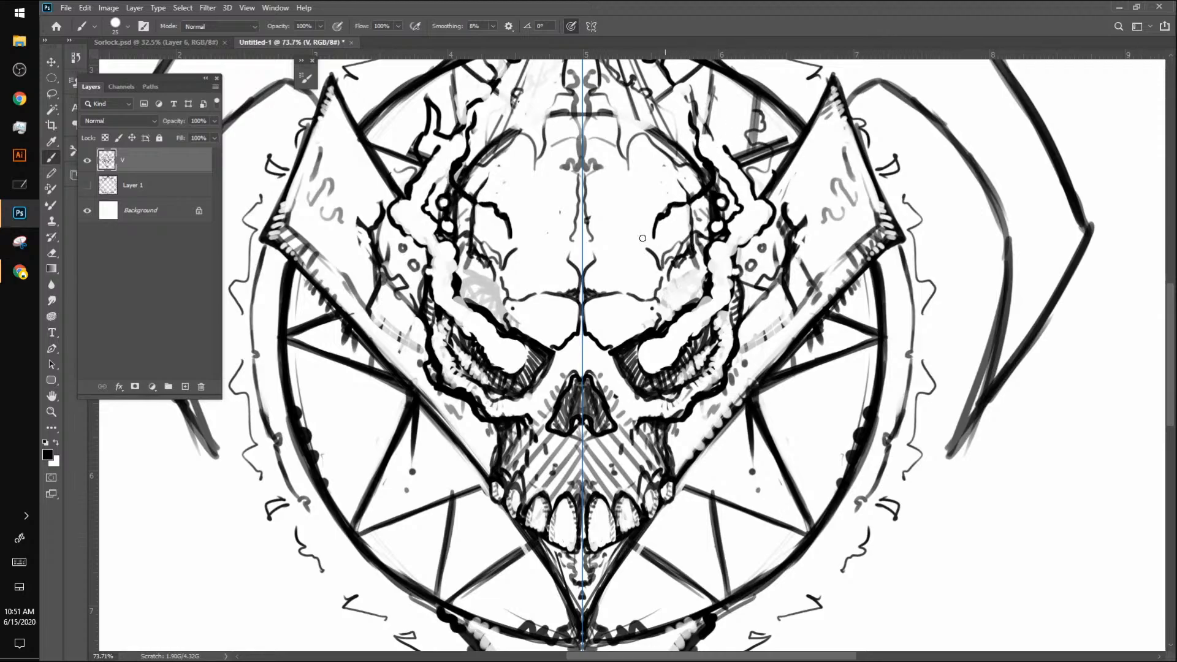
Step: Clear the grey scribbles beside the brows, thicken the temple bone's inner outline and tidy the V's lower outer edges
mouse_move(474, 269)
left_mouse_down()
mouse_move(469, 295)
mouse_move(487, 283)
mouse_move(497, 309)
mouse_move(520, 248)
mouse_move(498, 310)
mouse_move(504, 329)
mouse_move(475, 287)
mouse_move(475, 302)
mouse_move(477, 276)
left_mouse_up()
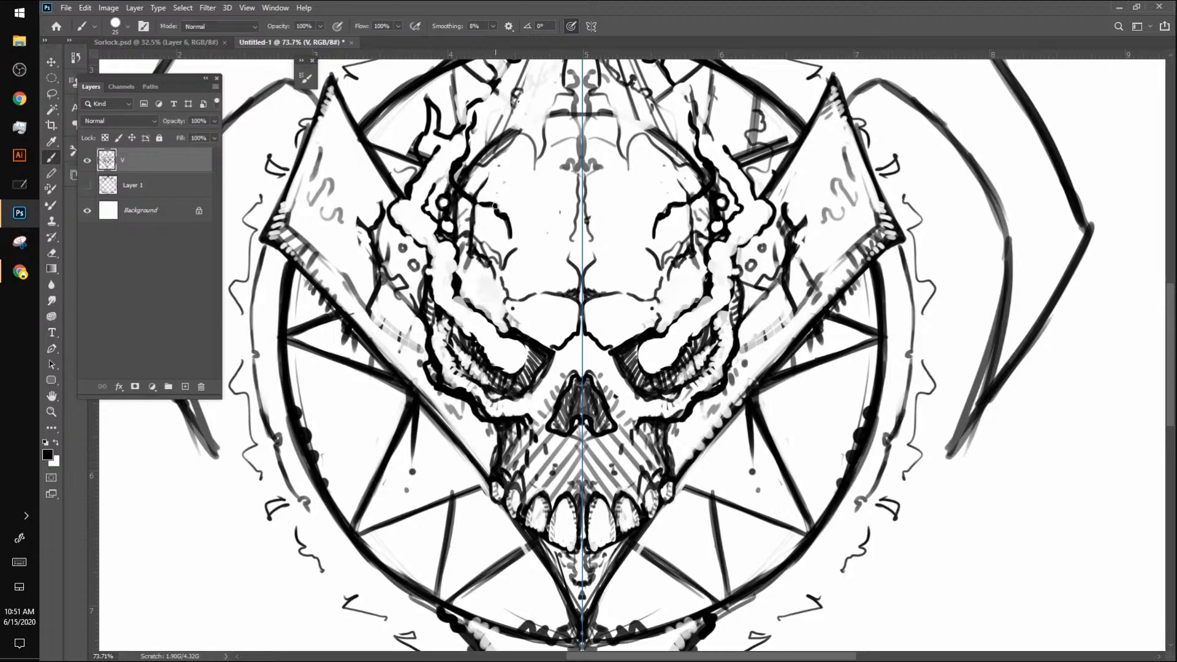
mouse_move(498, 334)
left_mouse_down()
mouse_move(455, 298)
mouse_move(453, 258)
left_mouse_up()
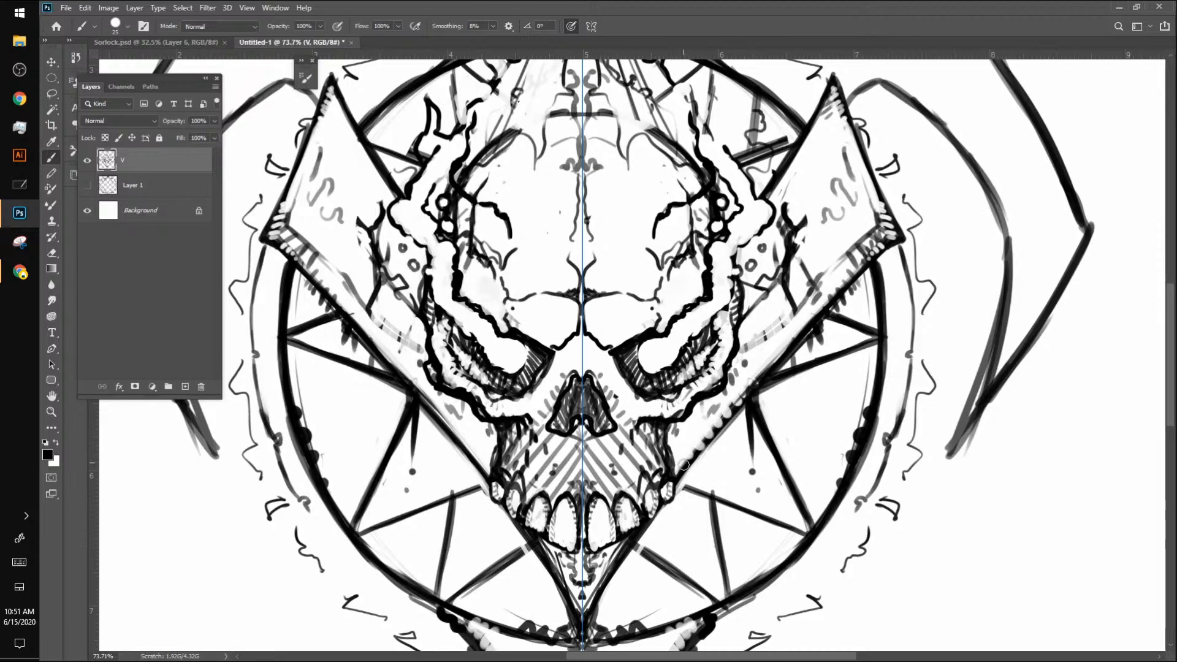
left_click_drag(679, 480, 789, 345)
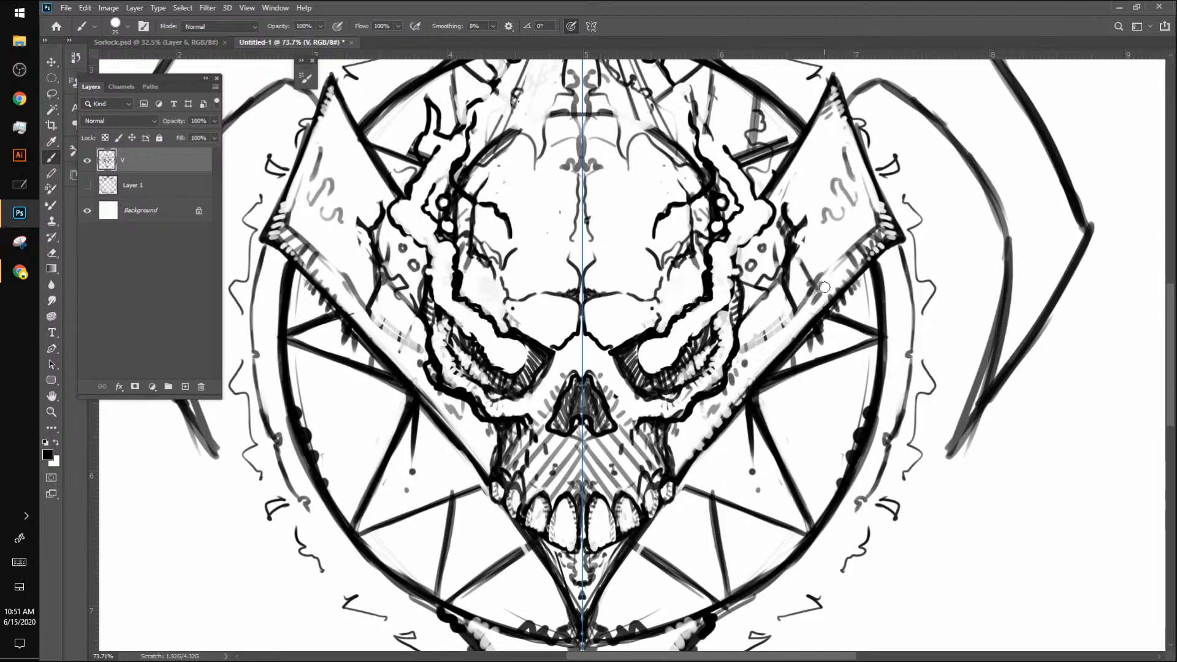
left_click_drag(740, 412, 648, 526)
Step: Ink the flame outlines from the crown down to the temples with a smaller brush
key("[")
key("[")
key("[")
key("[")
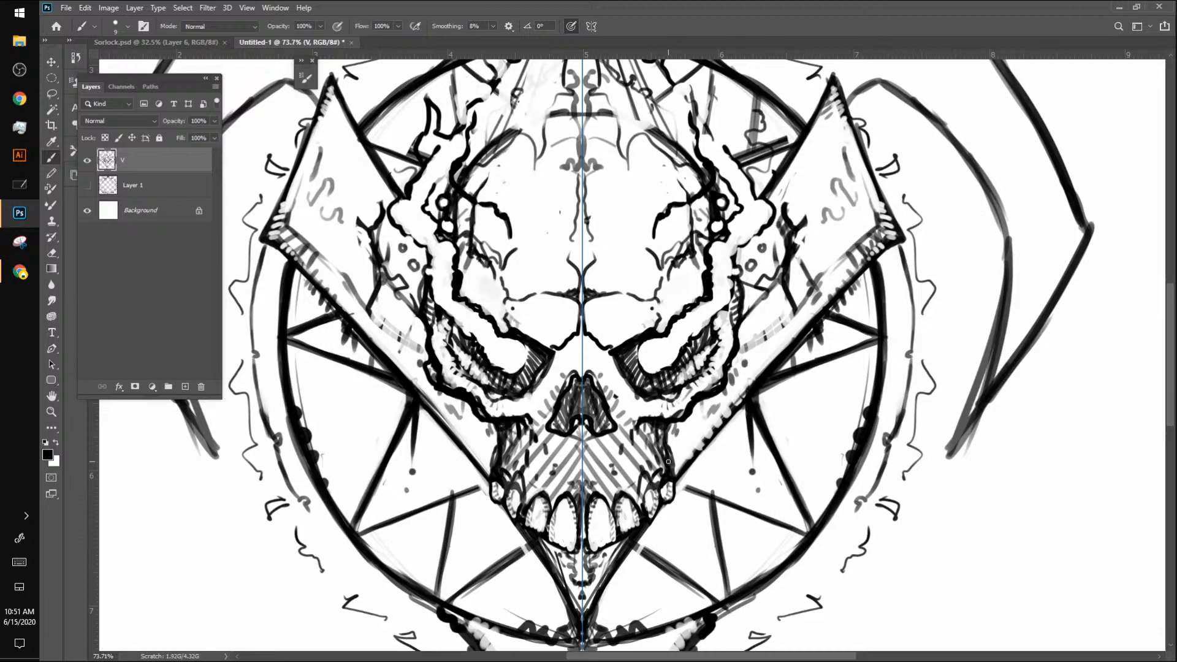
left_click_drag(873, 340, 881, 424)
left_click_drag(803, 216, 805, 364)
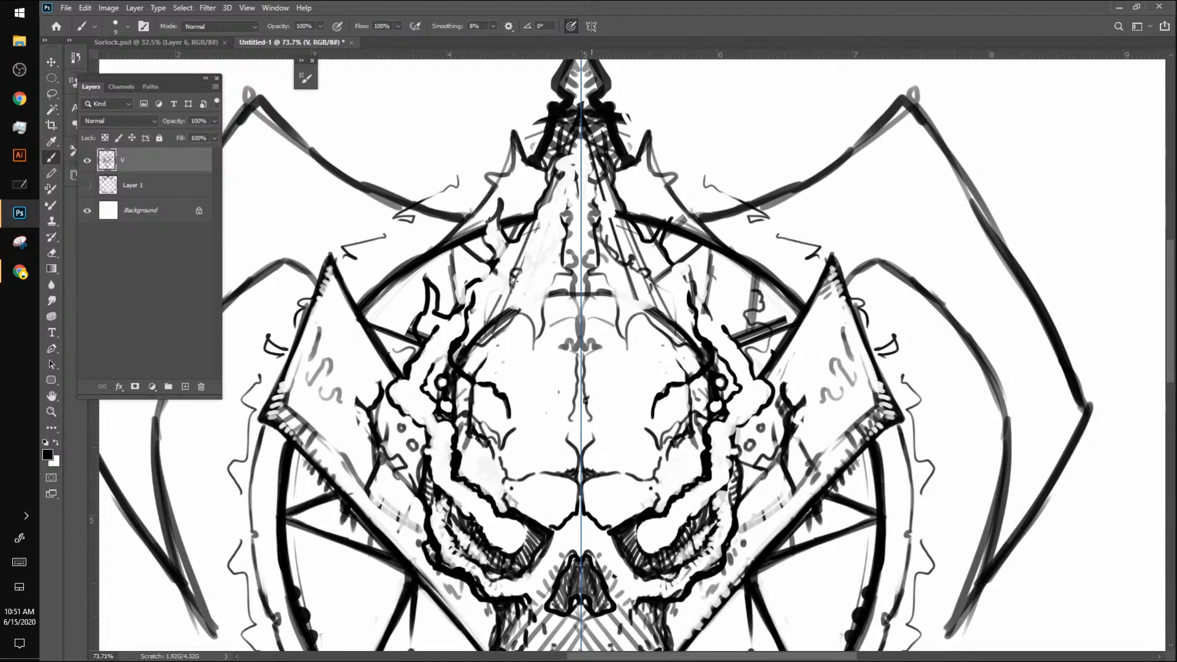
mouse_move(589, 165)
left_mouse_down()
mouse_move(594, 200)
mouse_move(598, 184)
mouse_move(606, 210)
mouse_move(619, 194)
mouse_move(611, 215)
mouse_move(628, 216)
mouse_move(614, 166)
mouse_move(619, 225)
mouse_move(627, 205)
mouse_move(602, 232)
mouse_move(632, 236)
mouse_move(669, 324)
mouse_move(711, 346)
left_mouse_up()
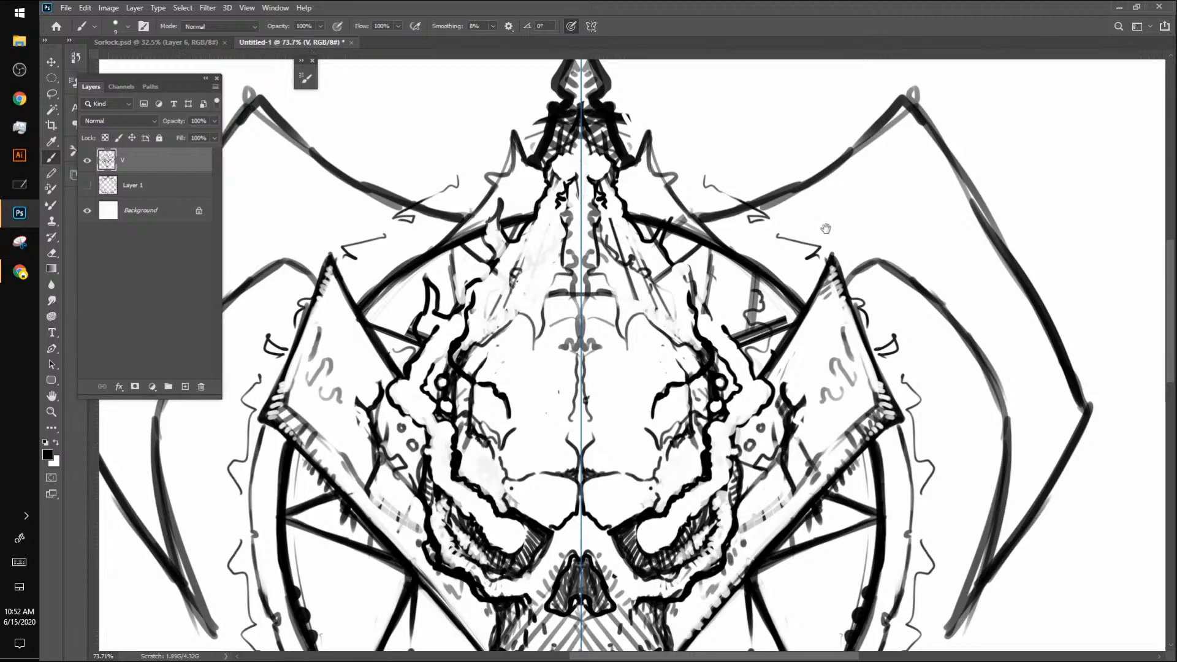
Step: Darken the V's lower outer edges and strengthen the star lines that meet them beside the jaw
scroll(825, 229, "down", 5)
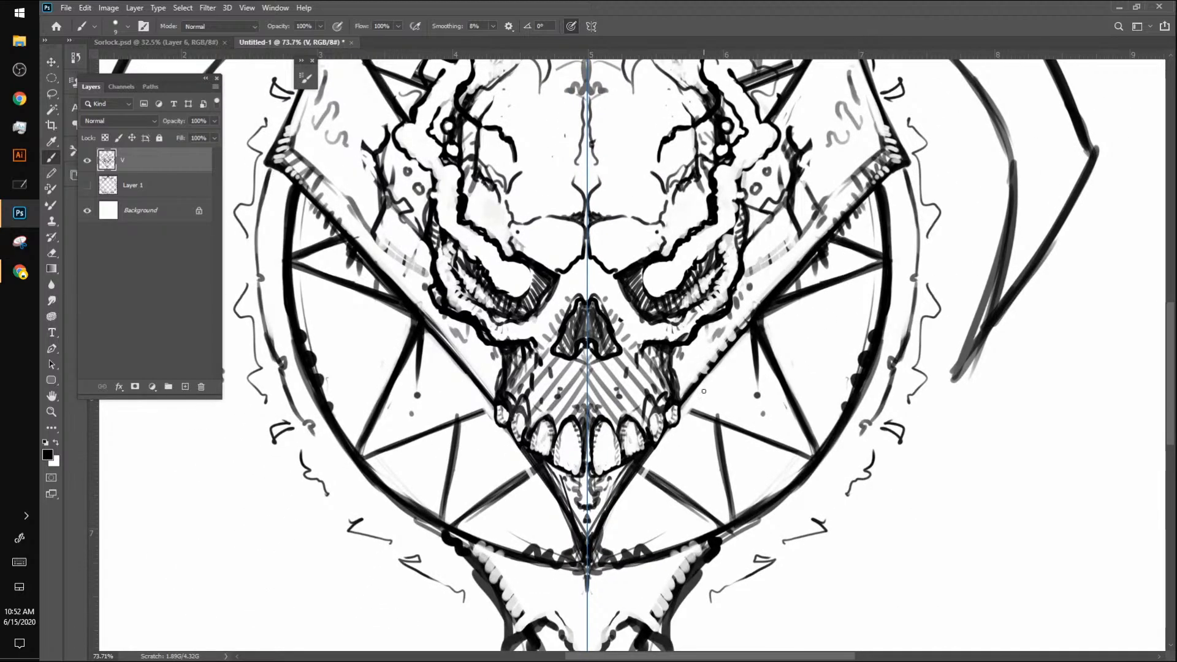
left_click_drag(757, 315, 628, 483)
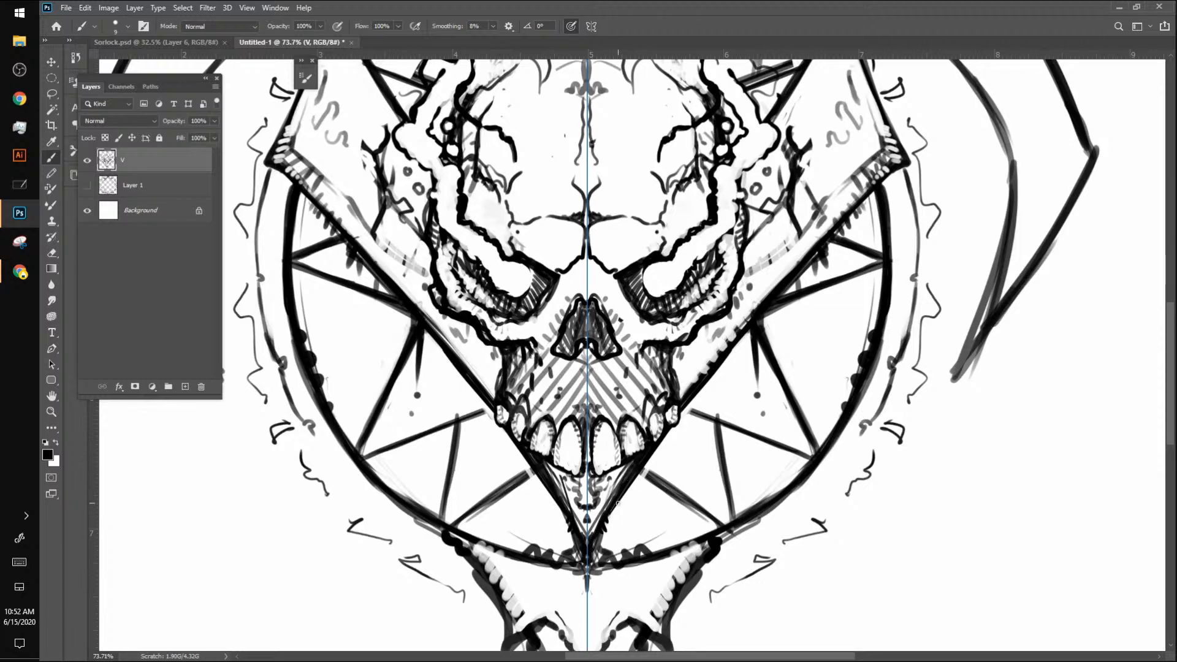
left_click_drag(641, 470, 684, 503)
left_click_drag(683, 408, 706, 418)
Step: Clean up the steep star lines beside the jaw and redraw them as thin, solid black lines
left_click_drag(712, 376, 718, 471)
left_click_drag(714, 427, 720, 478)
left_click_drag(711, 407, 724, 501)
mouse_move(709, 380)
left_mouse_down()
mouse_move(726, 503)
mouse_move(720, 470)
left_mouse_up()
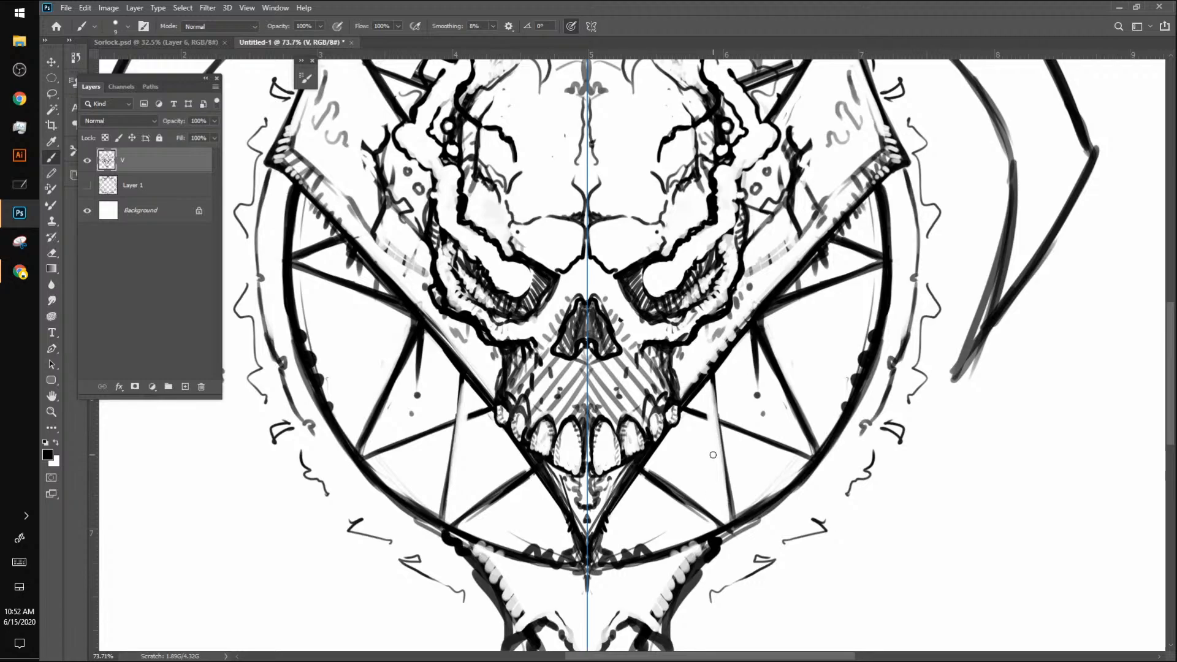
left_click_drag(710, 382, 722, 467)
left_click_drag(711, 380, 729, 500)
left_click_drag(708, 390, 713, 430)
Step: Sharpen and ink the remaining lower star lines between the V's edges and the circle
mouse_move(646, 466)
left_mouse_down()
mouse_move(720, 519)
mouse_move(657, 475)
mouse_move(723, 525)
left_mouse_up()
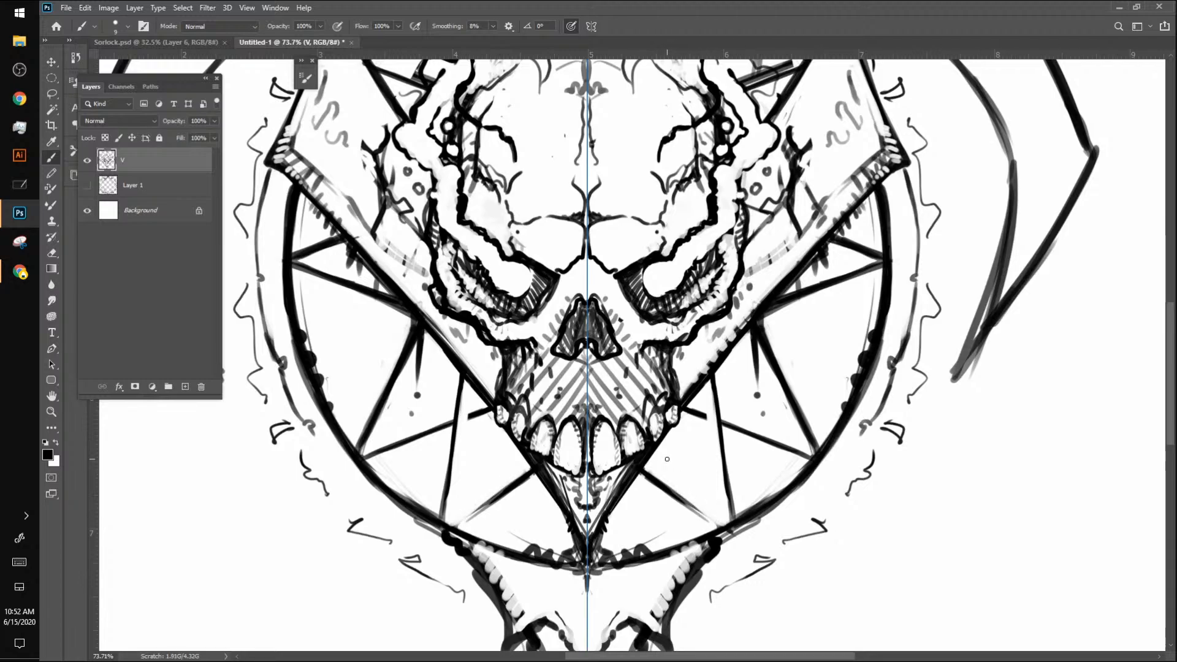
mouse_move(641, 469)
left_mouse_down()
mouse_move(728, 530)
mouse_move(737, 500)
mouse_move(731, 528)
mouse_move(723, 470)
left_mouse_up()
mouse_move(695, 417)
left_mouse_down()
mouse_move(817, 457)
mouse_move(785, 384)
left_mouse_up()
left_click_drag(813, 448, 780, 380)
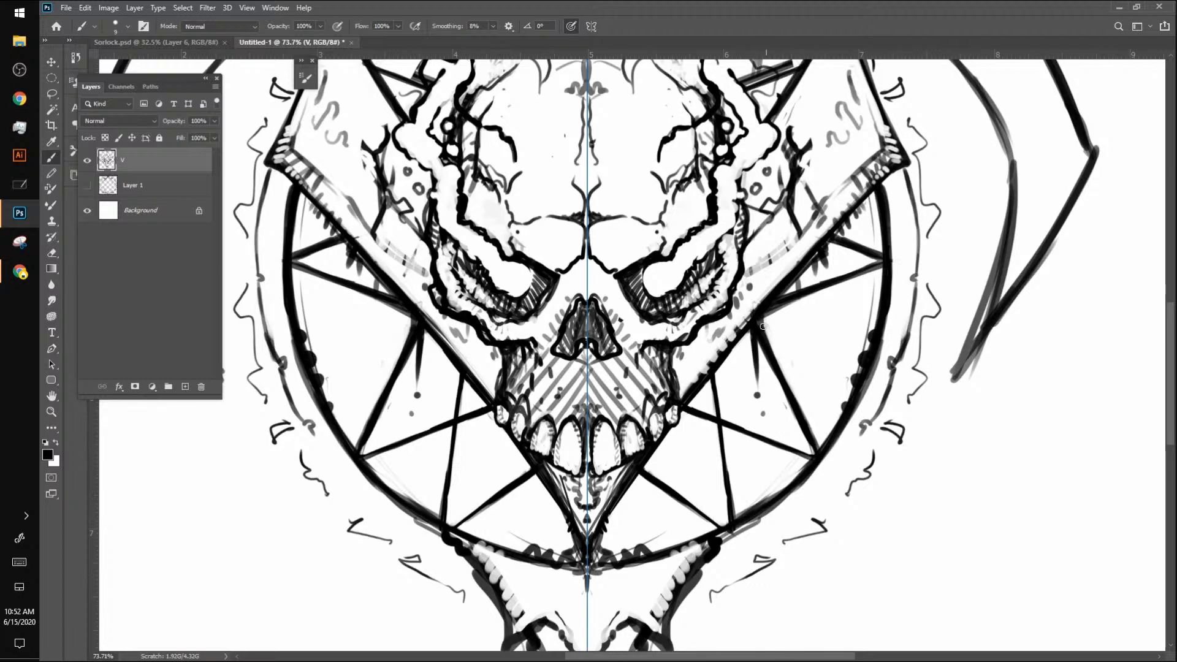
left_click_drag(763, 320, 807, 415)
left_click_drag(785, 375, 823, 452)
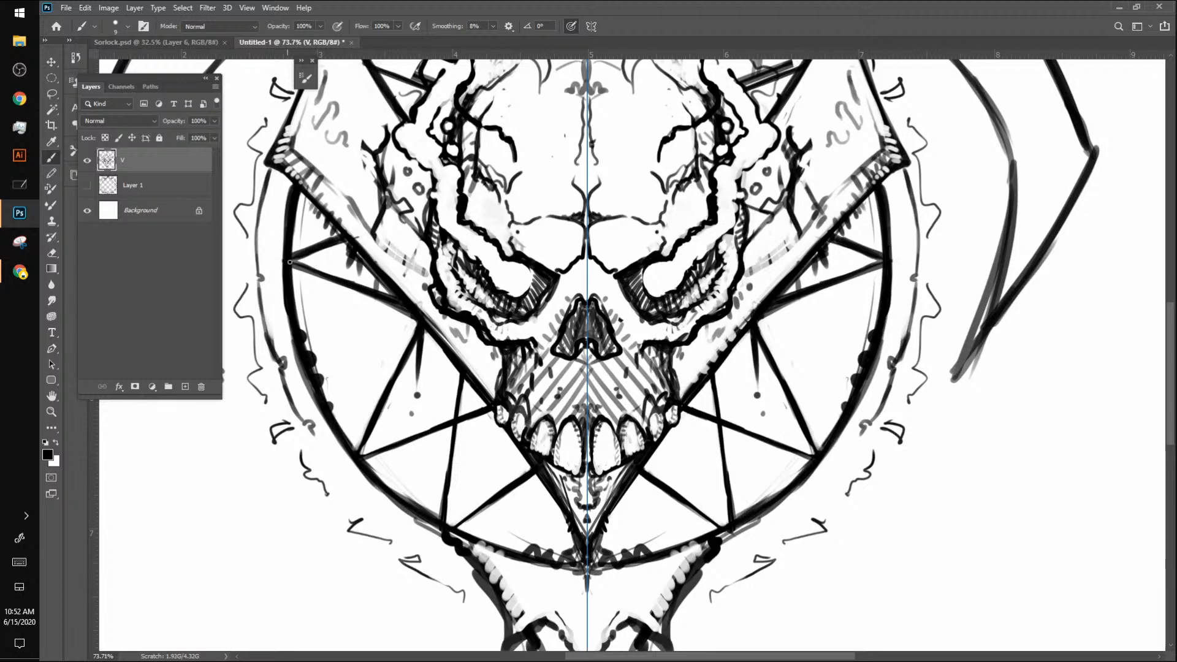
Step: Try retouching the star lines beside the V's arm and undo those strokes
left_click_drag(289, 263, 334, 277)
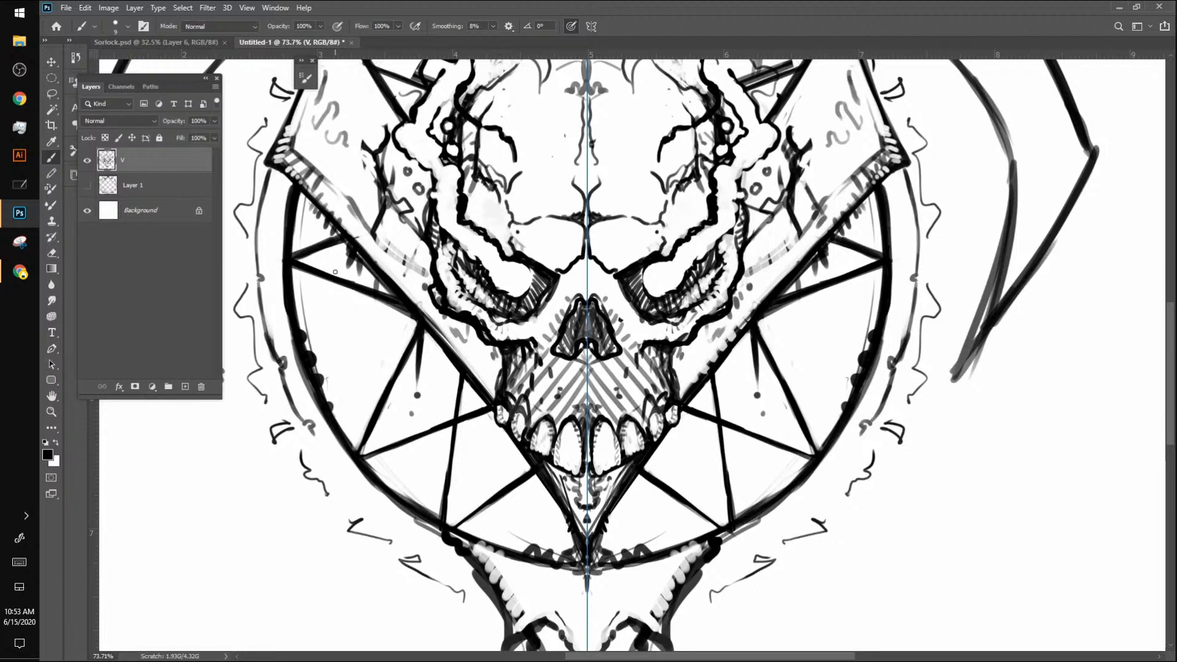
left_click_drag(404, 347, 355, 461)
left_click_drag(400, 374, 387, 402)
left_click_drag(411, 349, 398, 376)
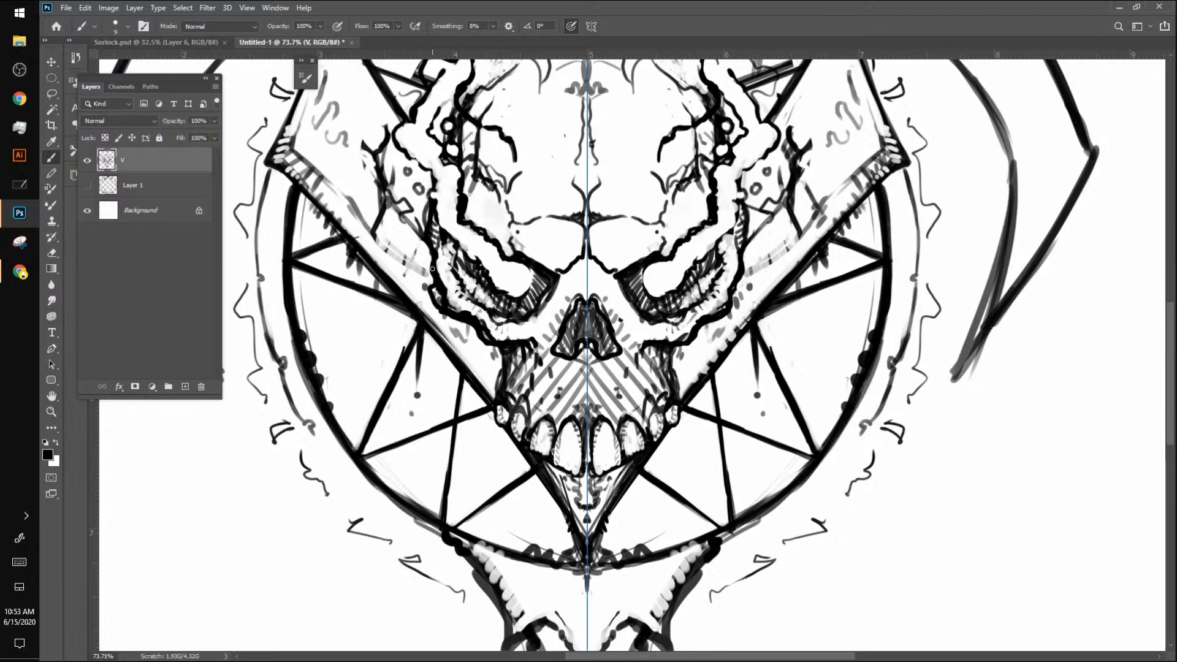
key("ctrl+z")
key("ctrl+z")
key("ctrl+z")
key("ctrl+z")
key("ctrl+z")
key("ctrl+z")
key("ctrl+z")
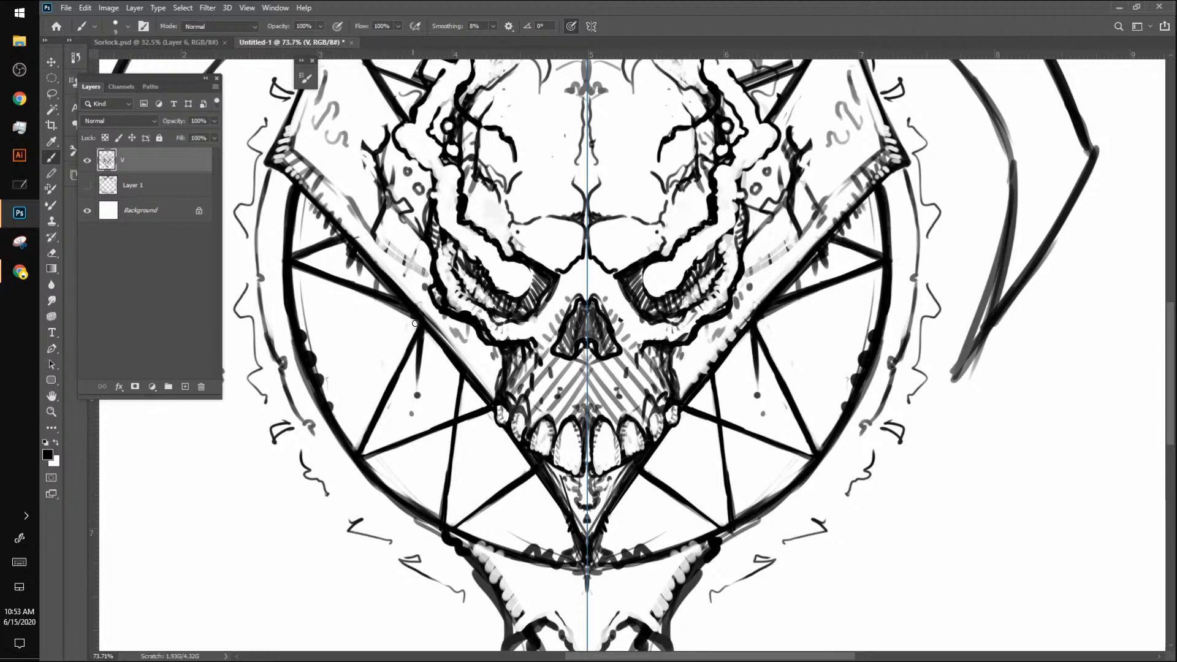
key("ctrl+z")
key("ctrl+z")
key("ctrl+z")
key("ctrl+z")
key("ctrl+z")
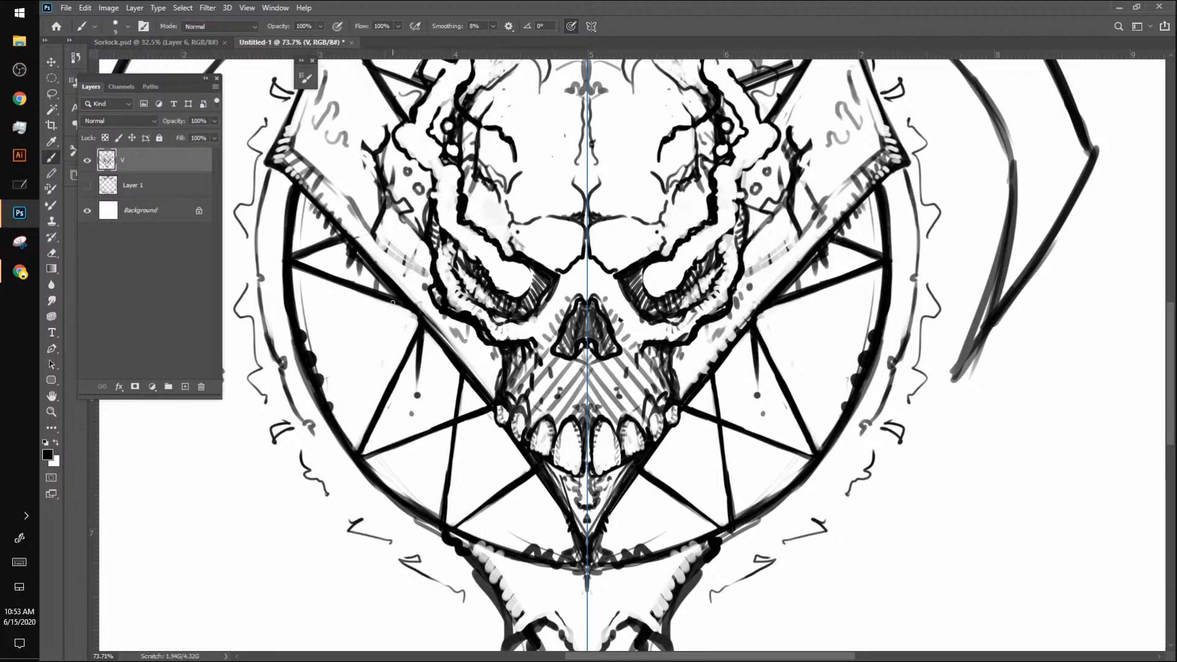
Step: Add short hatch marks along the inside of the V's edges beside the cheekbones
left_click_drag(422, 317, 452, 348)
mouse_move(403, 289)
left_mouse_down()
mouse_move(434, 320)
mouse_move(420, 300)
left_mouse_up()
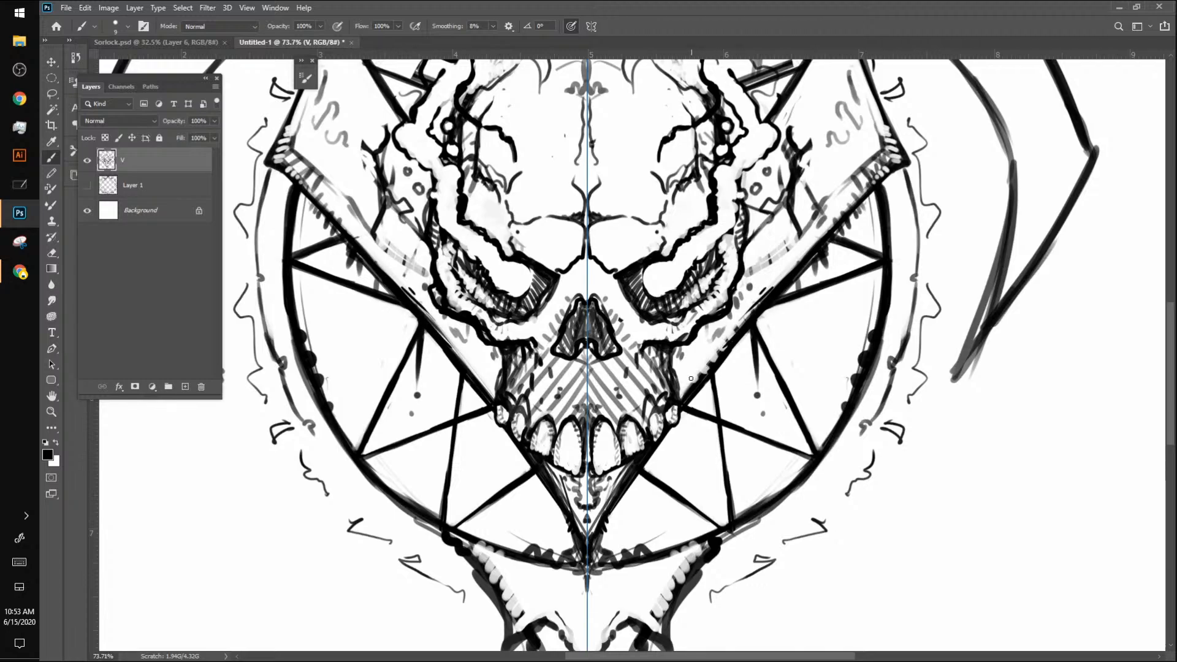
left_click_drag(452, 341, 481, 388)
Step: Try out short hatch marks across the V's arms beside the eyes and undo them
left_click_drag(811, 297, 778, 367)
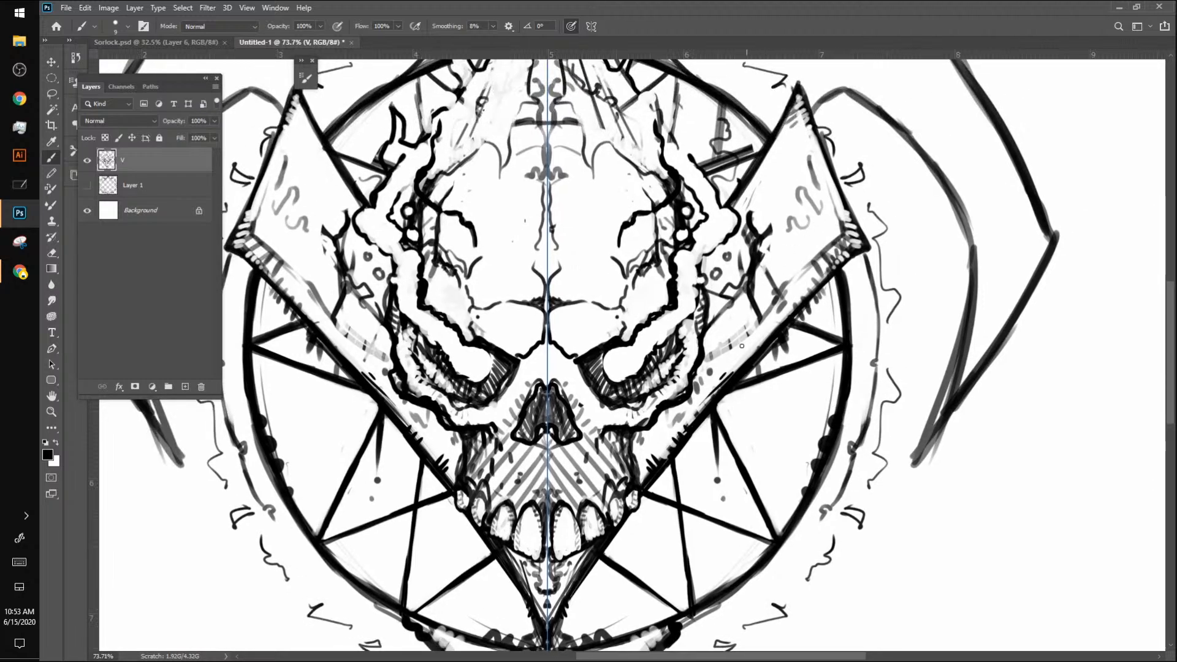
left_click_drag(709, 354, 717, 357)
left_click_drag(718, 340, 723, 357)
left_click_drag(727, 338, 729, 347)
key("ctrl+z")
key("ctrl+z")
key("ctrl+z")
key("ctrl+z")
key("ctrl+z")
key("ctrl+z")
key("ctrl+z")
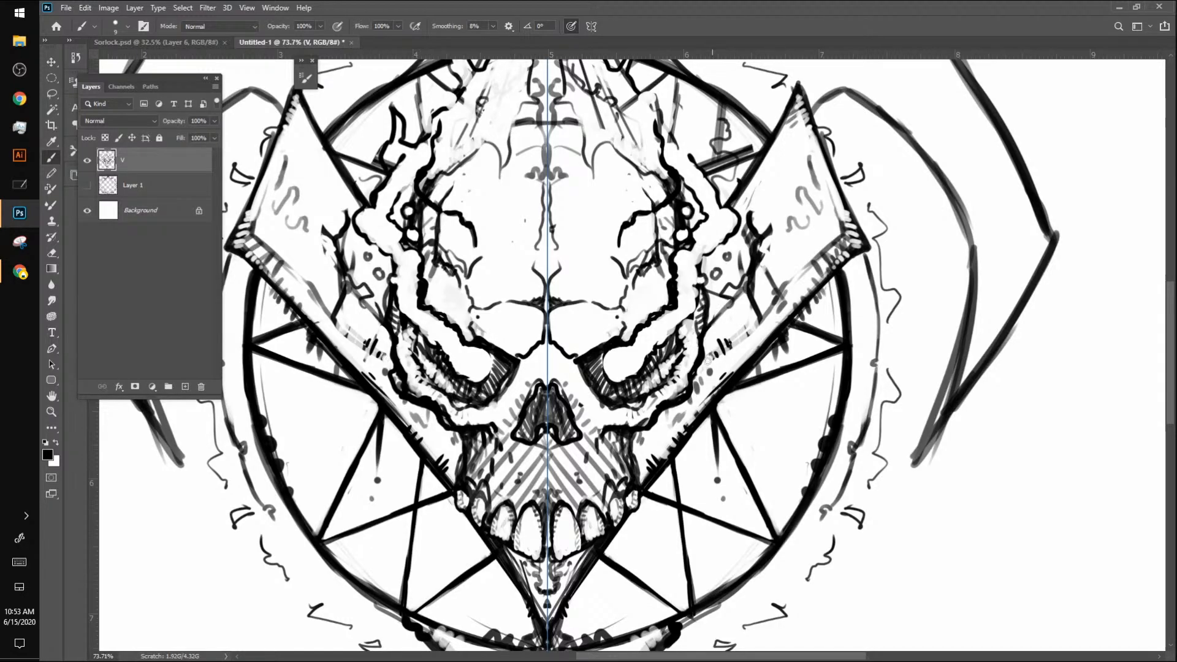
key("ctrl+z")
key("ctrl+z")
key("ctrl+z")
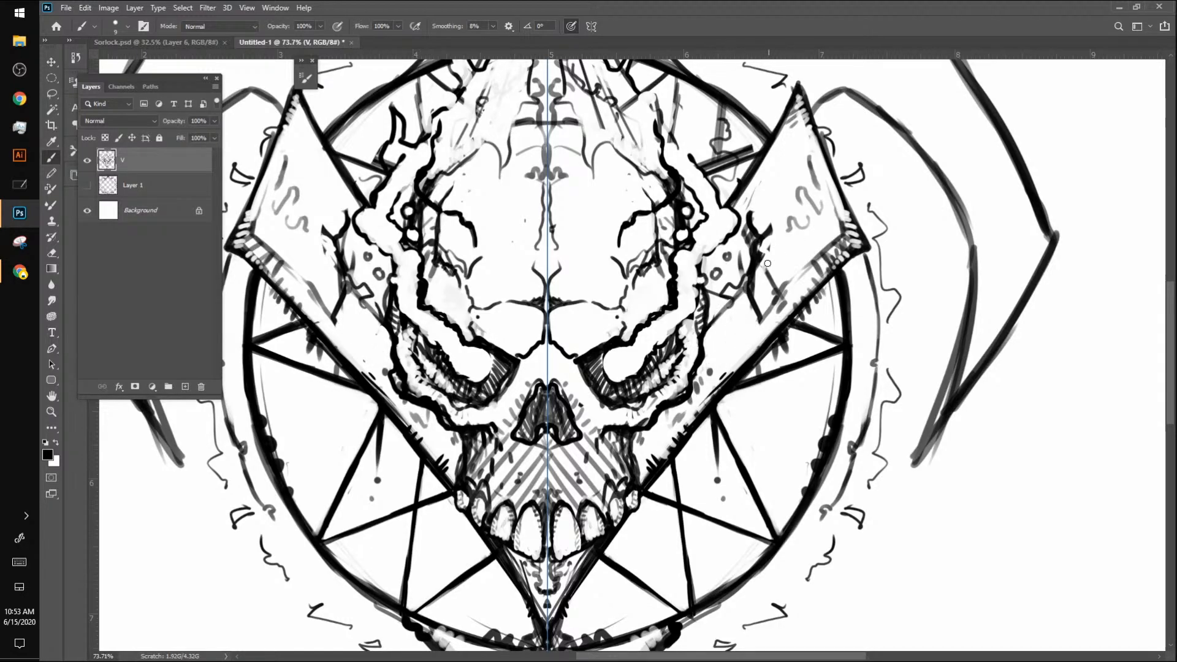
key("ctrl+z")
key("ctrl+z")
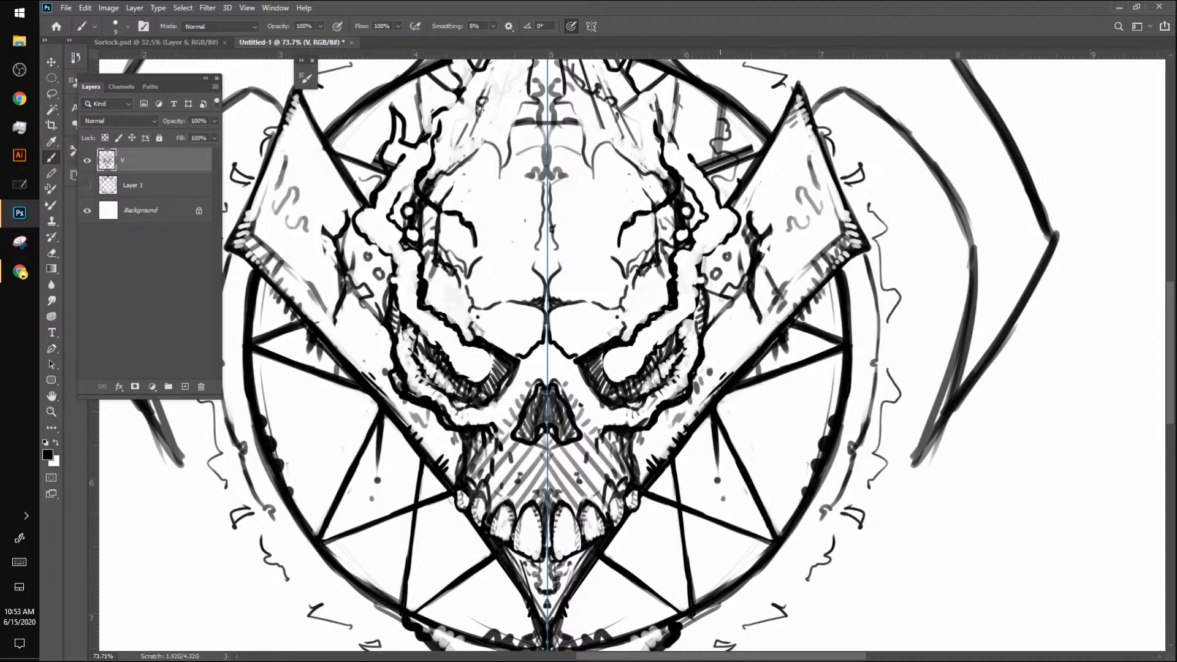
Step: Hatch the V's arms beside the eyes and use a larger brush to ink star lines and squiggles in the circle's upper part
left_click_drag(718, 345, 734, 345)
key("z")
mouse_move(791, 409)
left_mouse_down()
mouse_move(754, 414)
mouse_move(771, 416)
left_mouse_up()
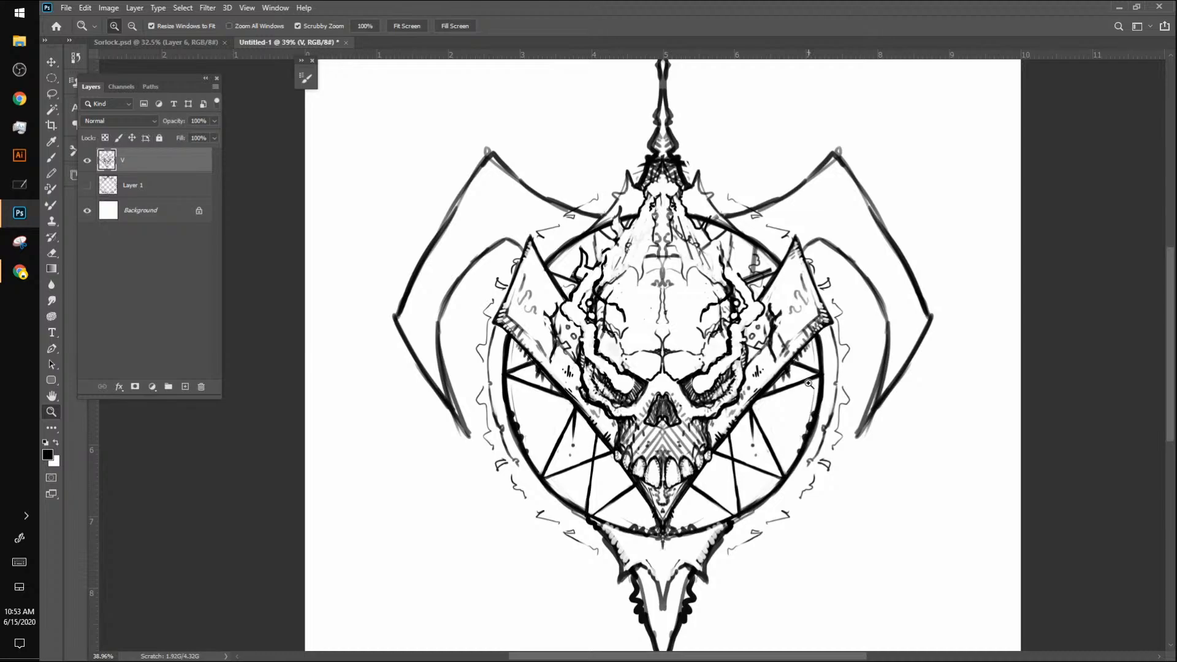
key("b")
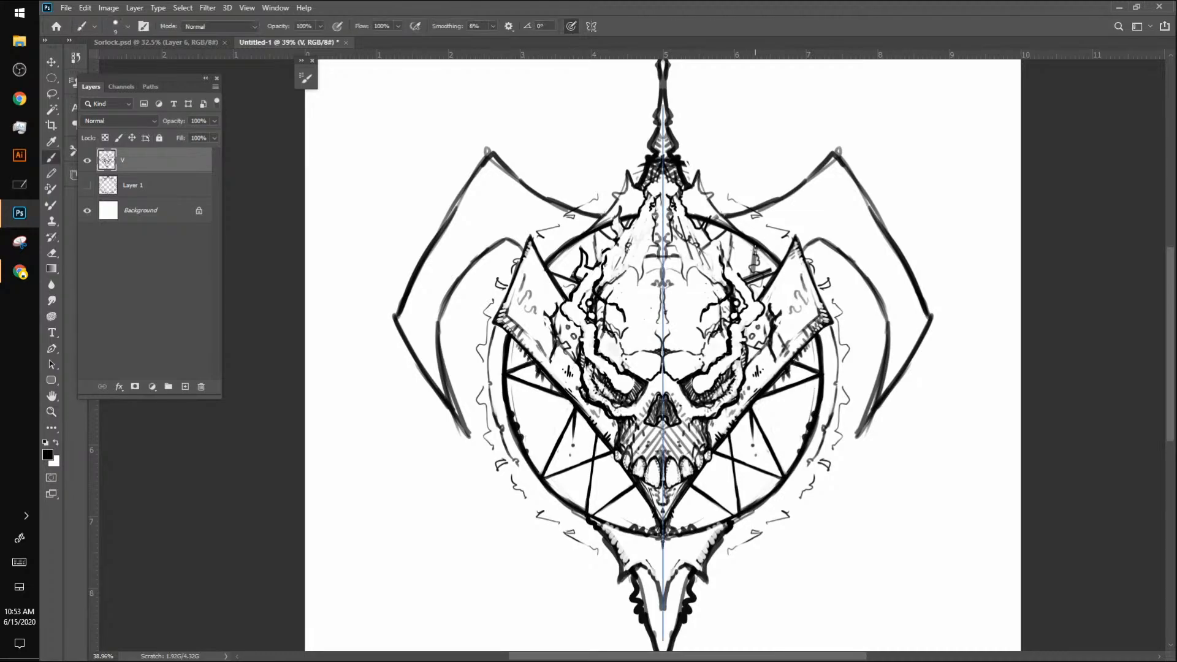
key("bracketright")
key("bracketright")
mouse_move(756, 246)
left_mouse_down()
mouse_move(753, 272)
mouse_move(756, 246)
mouse_move(712, 243)
mouse_move(729, 230)
mouse_move(727, 269)
left_mouse_up()
mouse_move(731, 232)
left_mouse_down()
mouse_move(728, 273)
mouse_move(743, 257)
mouse_move(723, 257)
mouse_move(742, 261)
mouse_move(732, 275)
mouse_move(742, 258)
left_mouse_up()
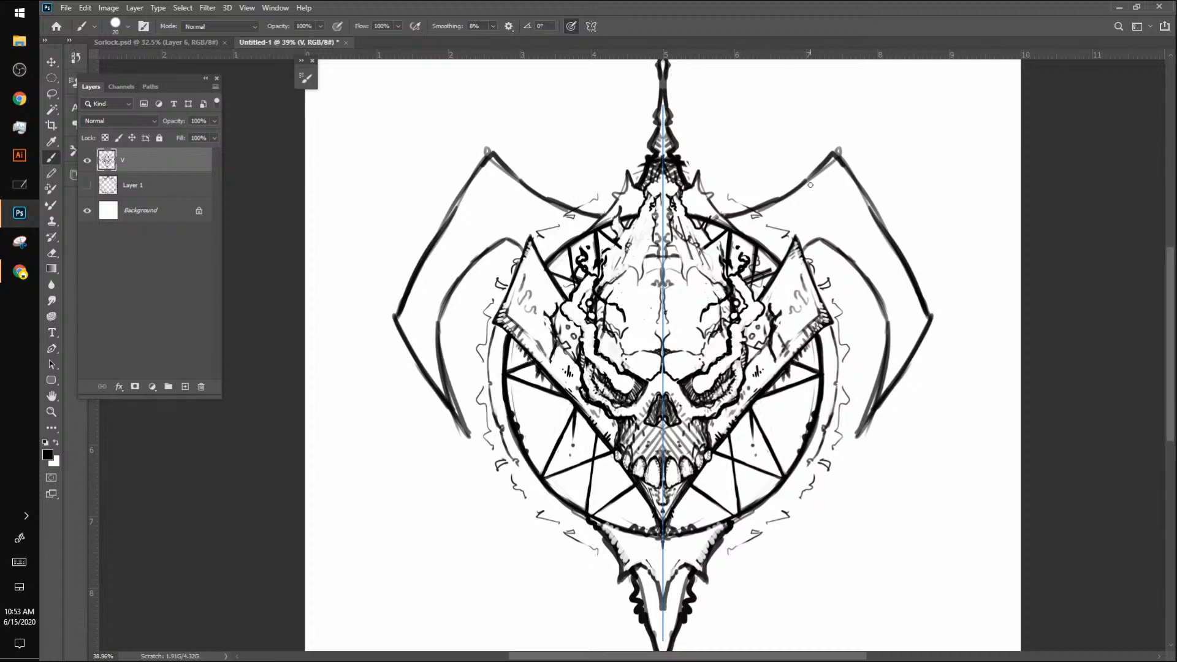
Step: Darken the ringed holes and add small marks along the inner side of the V's arms with a smaller brush
key("bracketleft")
key("bracketleft")
key("bracketleft")
mouse_move(742, 331)
left_mouse_down()
mouse_move(754, 322)
mouse_move(753, 340)
mouse_move(785, 281)
left_mouse_up()
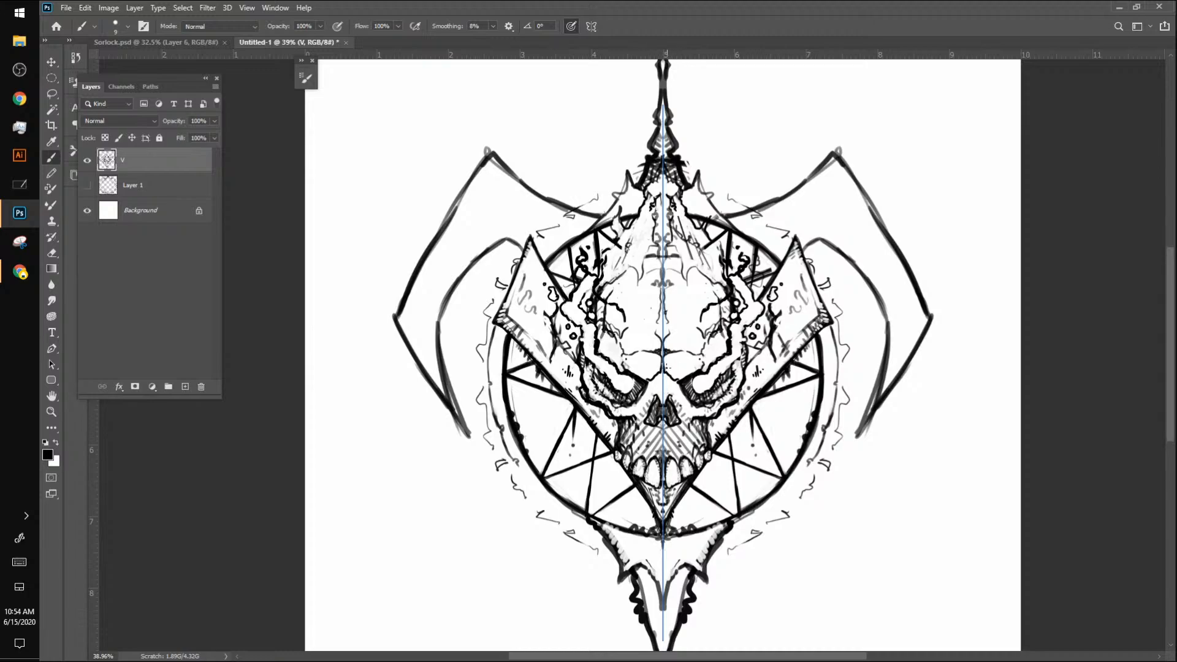
Step: Hatch short shading lines along the upper edge of the brows and up the forehead's sides
mouse_move(666, 368)
left_mouse_down()
mouse_move(686, 373)
mouse_move(700, 359)
mouse_move(679, 379)
left_mouse_up()
left_click_drag(685, 370, 684, 375)
left_click_drag(707, 357, 725, 330)
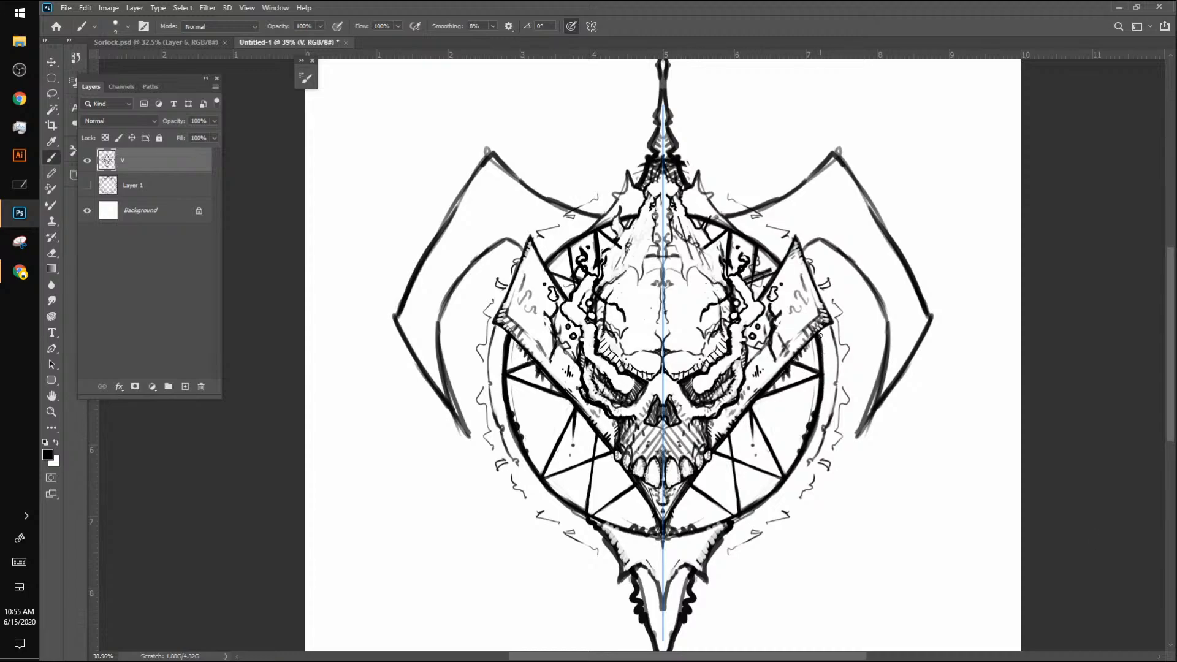
Step: Undo the most recent trial brush strokes on the emblem
key("ctrl+z")
key("ctrl+z")
key("ctrl+z")
key("ctrl+z")
key("ctrl+z")
key("ctrl+z")
key("ctrl+z")
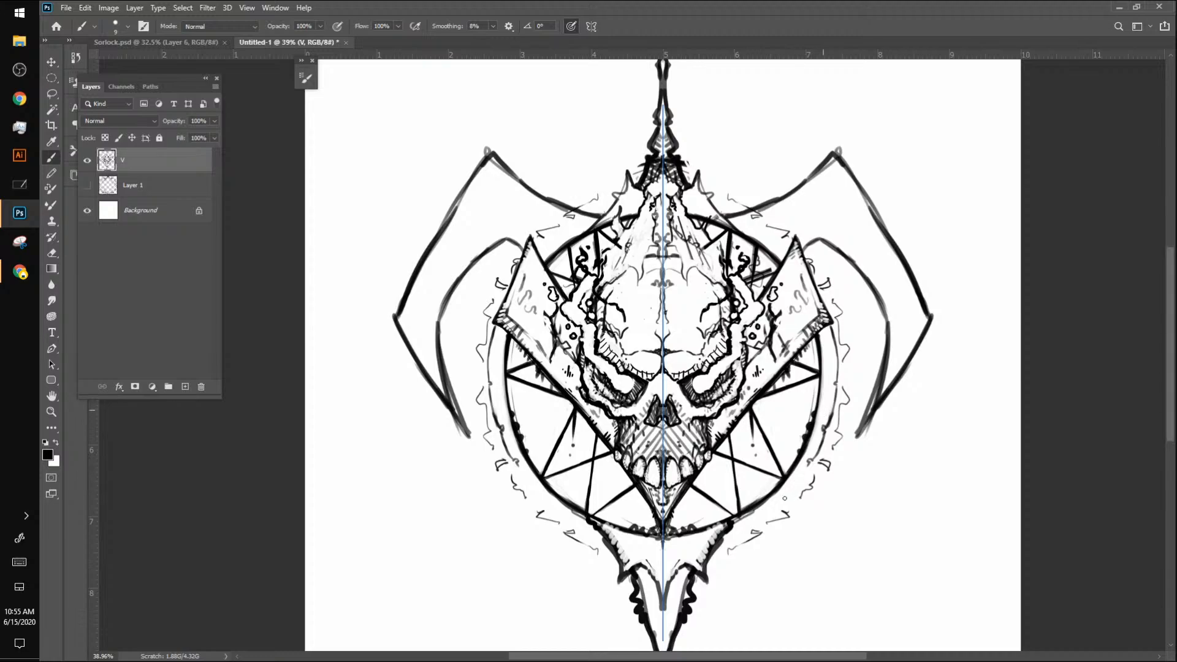
key("ctrl+z")
key("ctrl+z")
key("ctrl+z")
key("ctrl+z")
key("ctrl+z")
key("ctrl+z")
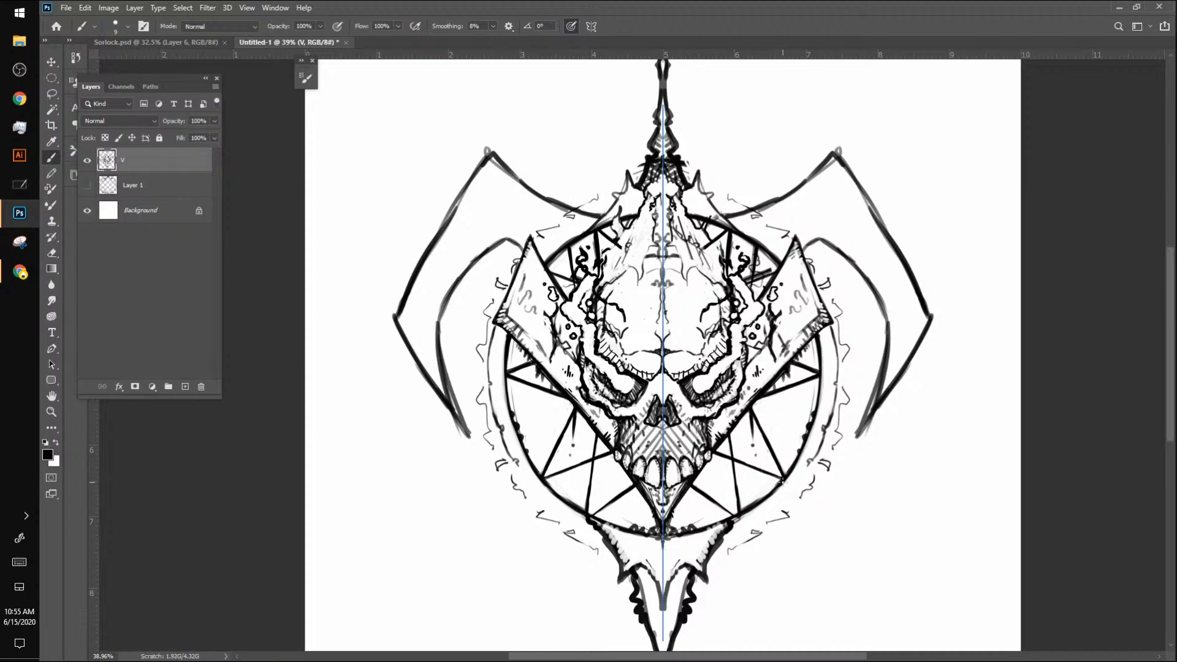
Step: Draw short vertical strokes with dashes below the circle's lower star points and touch up the V's outer corners
left_click_drag(781, 484, 783, 516)
left_click_drag(783, 522, 782, 532)
left_click_drag(502, 307, 505, 333)
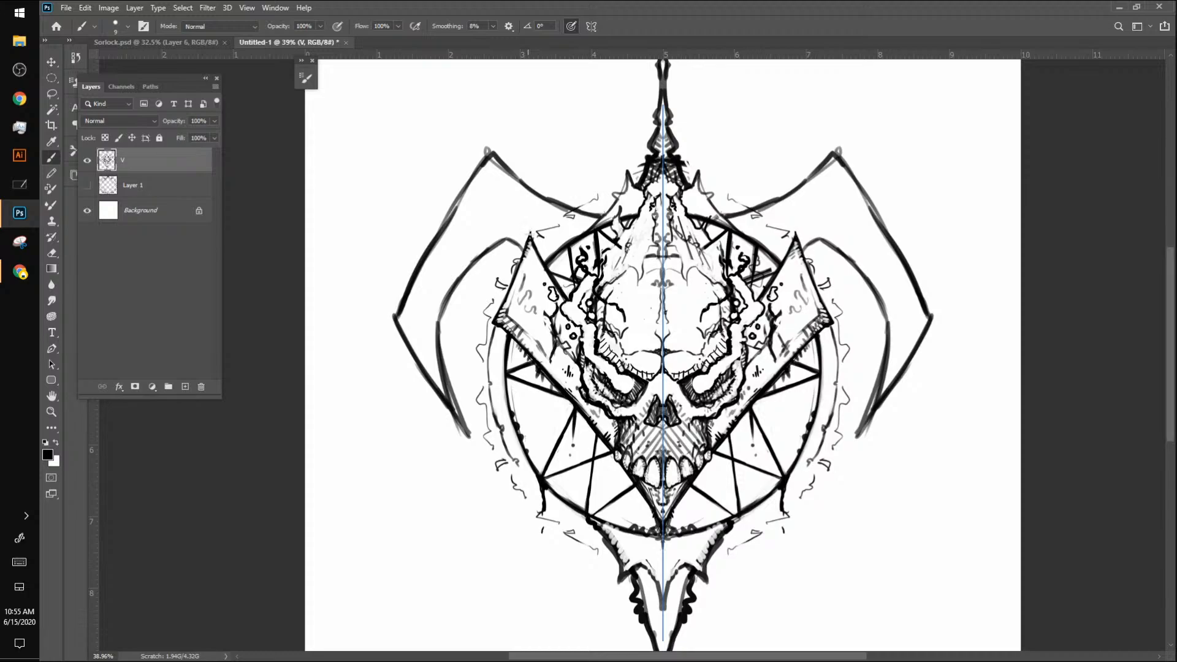
Step: Add hatching to the V's upper tips and clear the crack lines around the ringed holes on its arms
mouse_move(531, 244)
left_mouse_down()
mouse_move(529, 227)
mouse_move(546, 278)
left_mouse_up()
left_click_drag(795, 259, 805, 280)
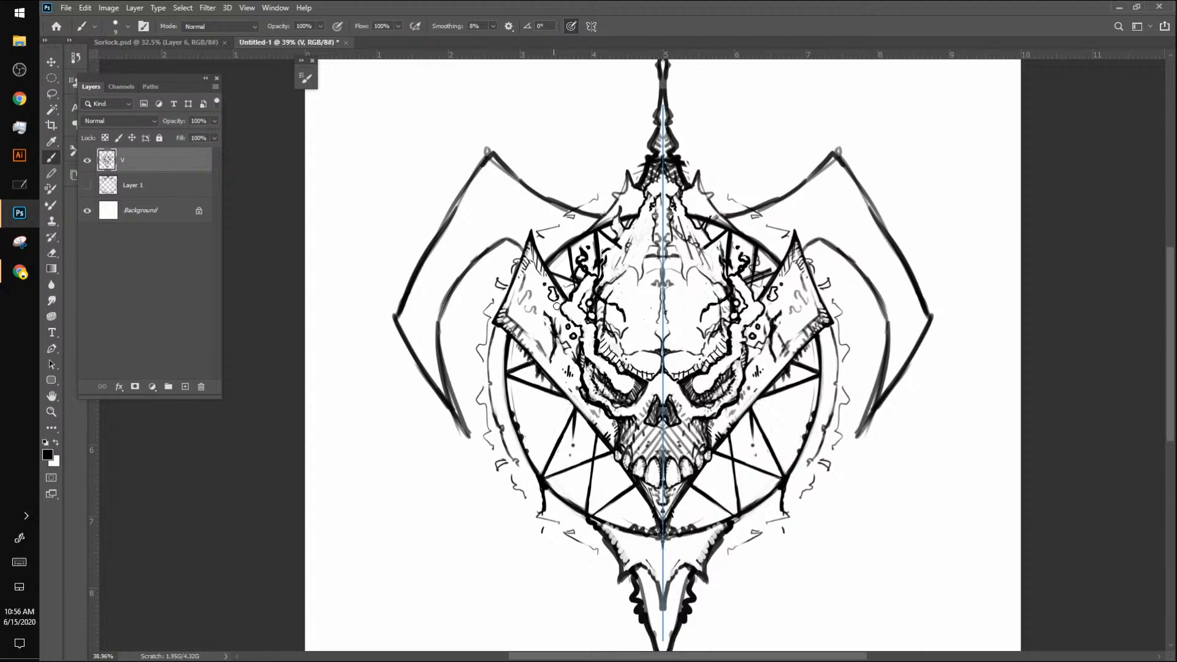
mouse_move(549, 312)
left_mouse_down()
mouse_move(552, 346)
mouse_move(565, 334)
left_mouse_up()
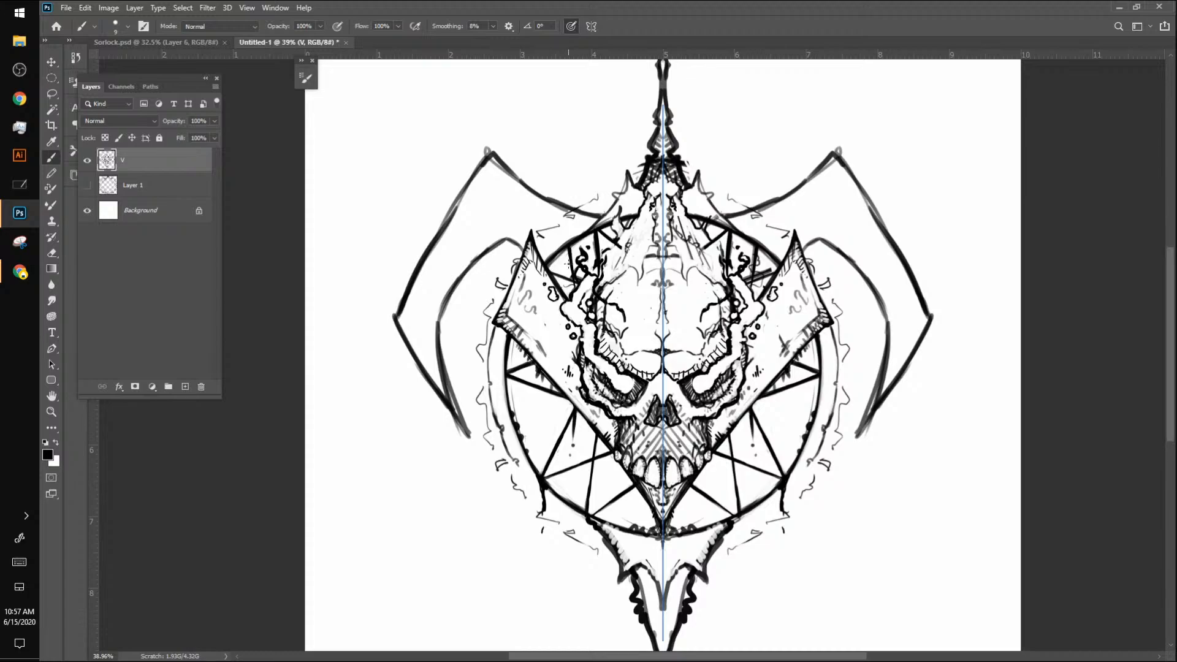
Step: Thicken the circle's outline below the V's outer corners and add round black dots along it with a larger brush
left_click_drag(506, 336, 503, 386)
mouse_move(549, 257)
left_mouse_down()
mouse_move(691, 176)
mouse_move(545, 268)
left_mouse_up()
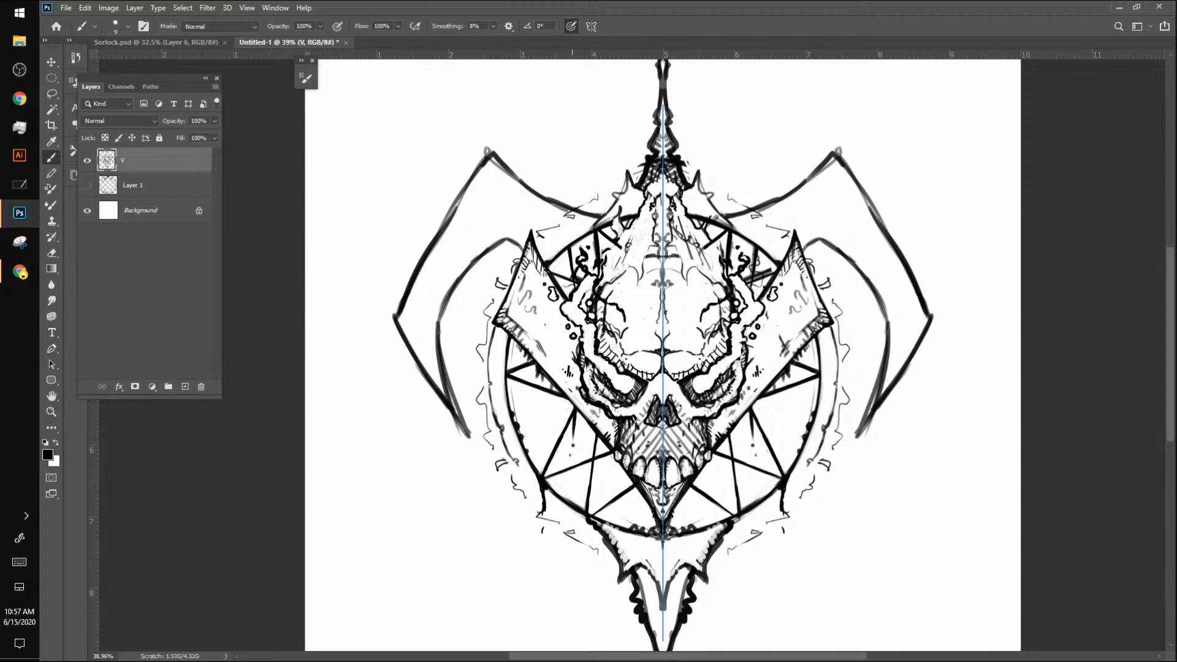
left_click_drag(506, 343, 511, 415)
left_click_drag(514, 428, 509, 420)
key("bracketright")
key("bracketright")
left_click(810, 427)
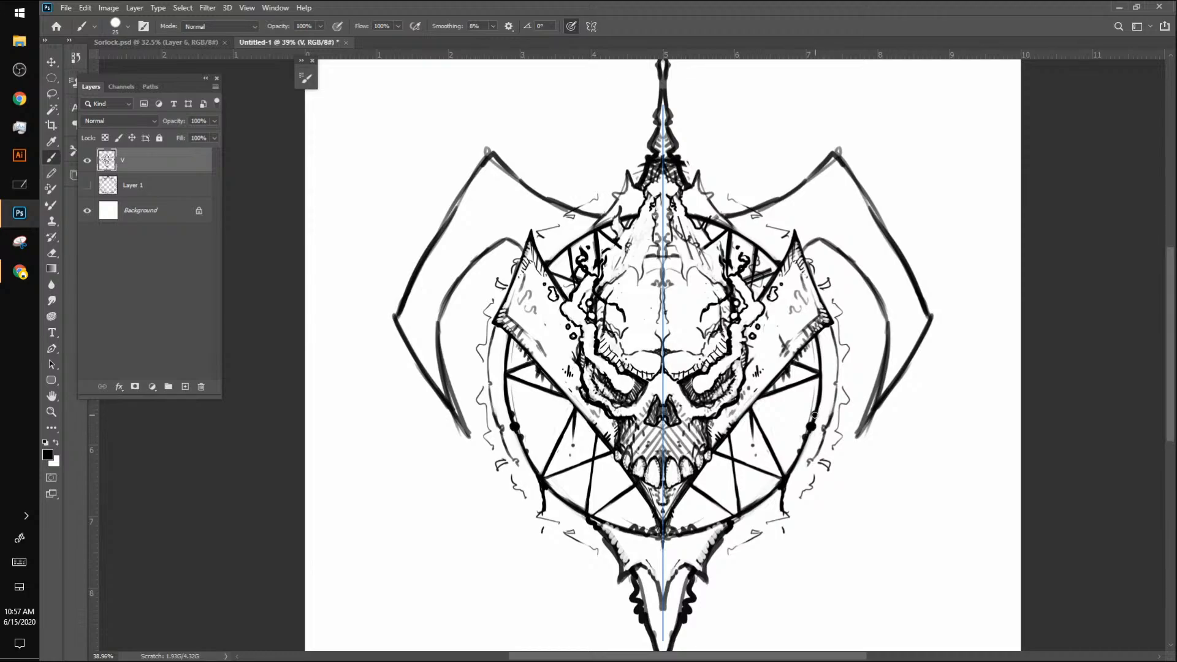
left_click(815, 415)
Step: Draw dashed vertical drips hanging from the circle's lower edge, its sides and the star lines, using a smaller brush
key("bracketleft")
left_click_drag(801, 456, 799, 537)
left_click_drag(737, 522, 736, 587)
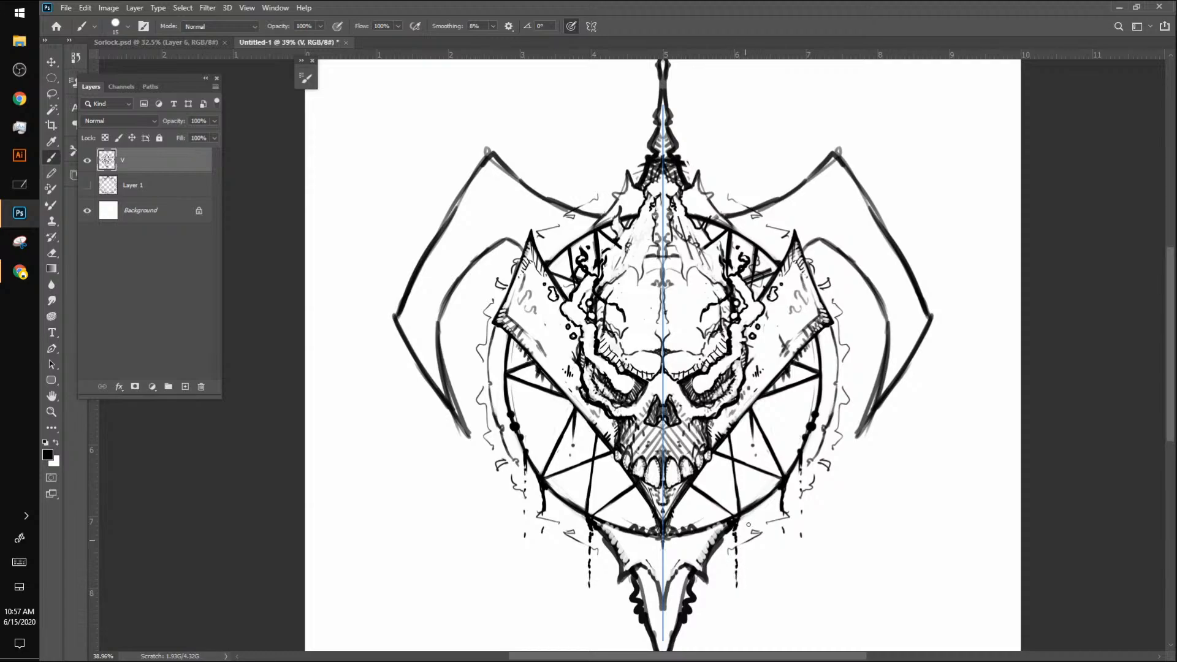
left_click_drag(745, 515, 740, 517)
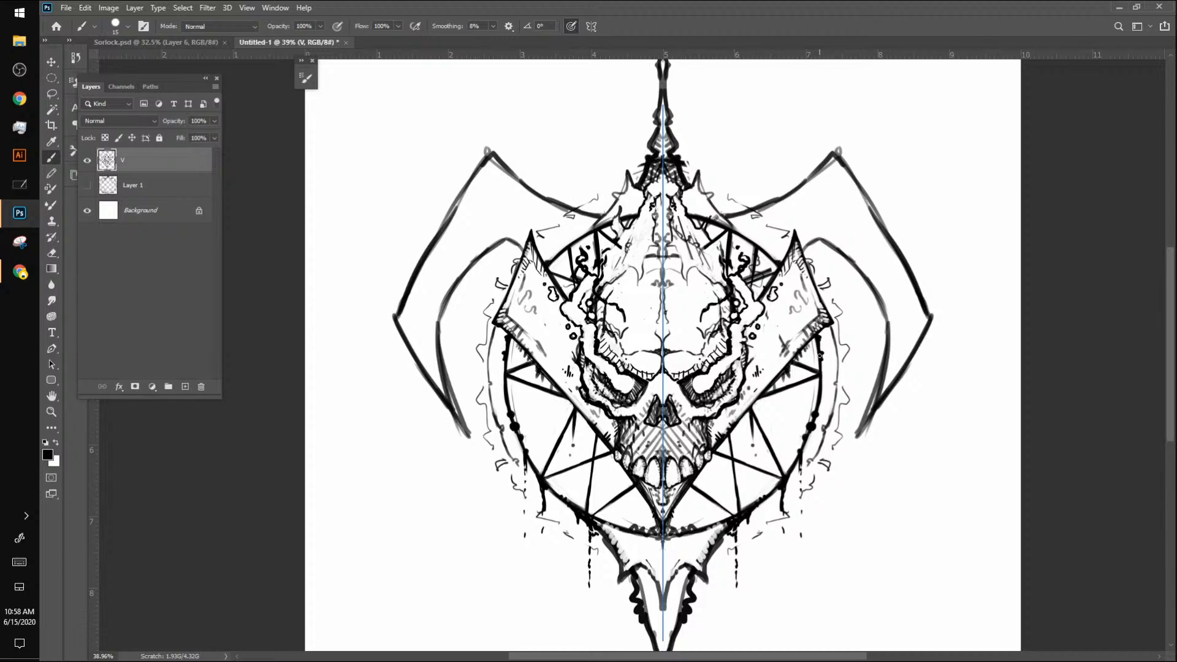
left_click_drag(821, 358, 816, 495)
left_click_drag(791, 386, 791, 400)
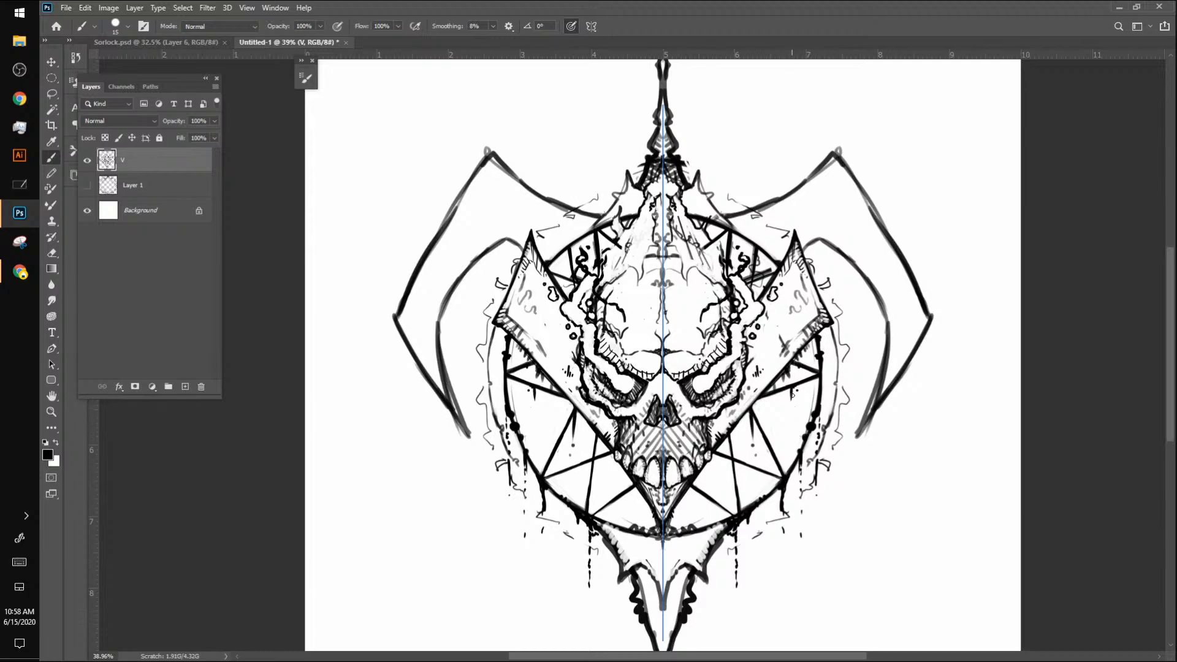
left_click_drag(791, 394, 791, 406)
Step: Add hatching and small specks along the V's arms beside the skull's brows and cheeks
mouse_move(576, 362)
left_mouse_down()
mouse_move(579, 341)
mouse_move(580, 372)
left_mouse_up()
mouse_move(711, 446)
left_mouse_down()
mouse_move(710, 417)
mouse_move(728, 422)
mouse_move(753, 351)
left_mouse_up()
mouse_move(754, 355)
left_mouse_down()
mouse_move(781, 315)
mouse_move(769, 333)
left_mouse_up()
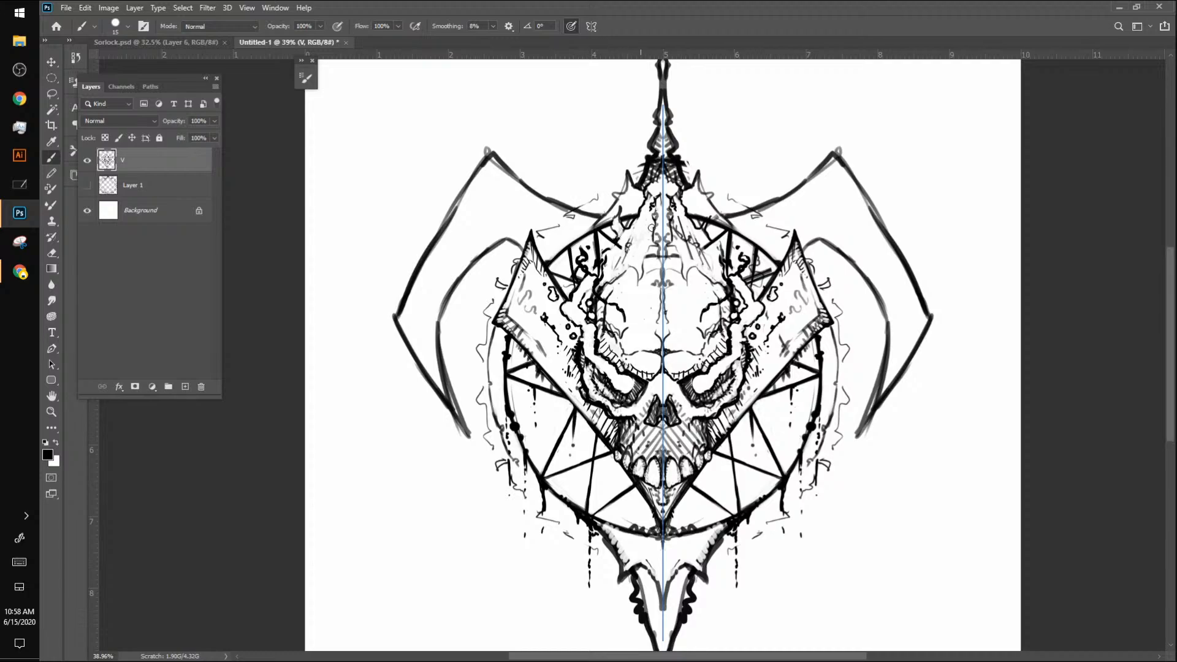
Step: Ink the flame outlines beside the upper forehead and add small specks around the spikes above them
left_click_drag(636, 256, 624, 230)
mouse_move(595, 279)
left_mouse_down()
mouse_move(604, 258)
mouse_move(625, 253)
mouse_move(623, 214)
left_mouse_up()
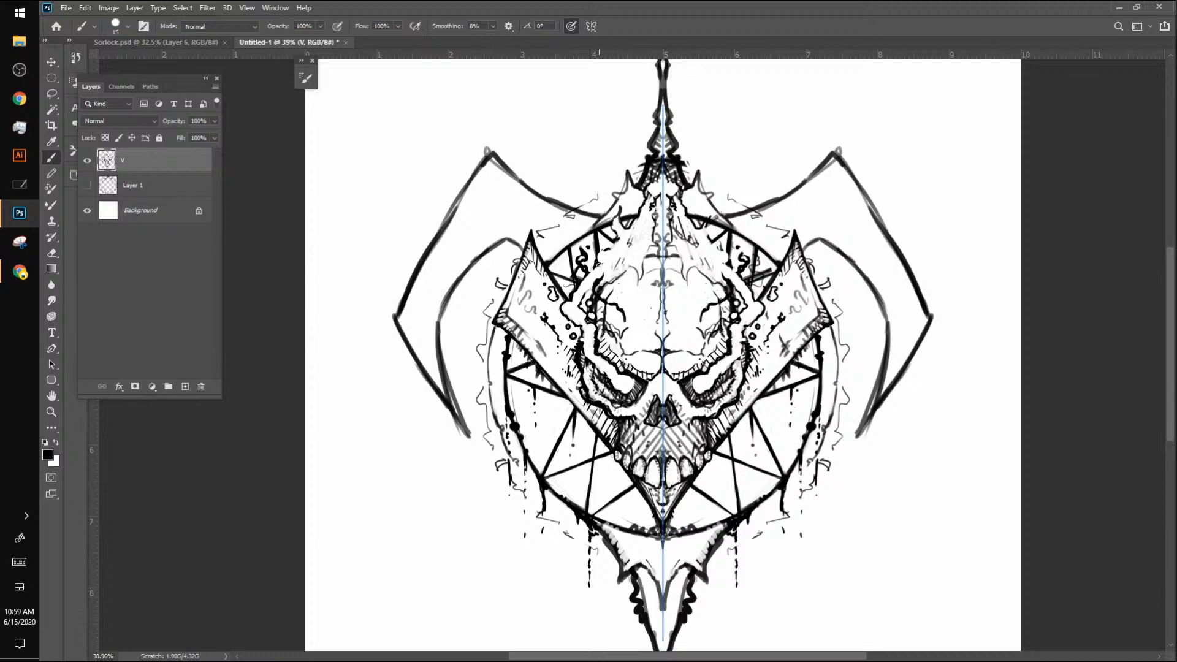
key("bracketleft")
key("bracketleft")
key("bracketright")
key("bracketright")
mouse_move(621, 242)
left_mouse_down()
mouse_move(617, 197)
mouse_move(632, 199)
mouse_move(607, 188)
left_mouse_up()
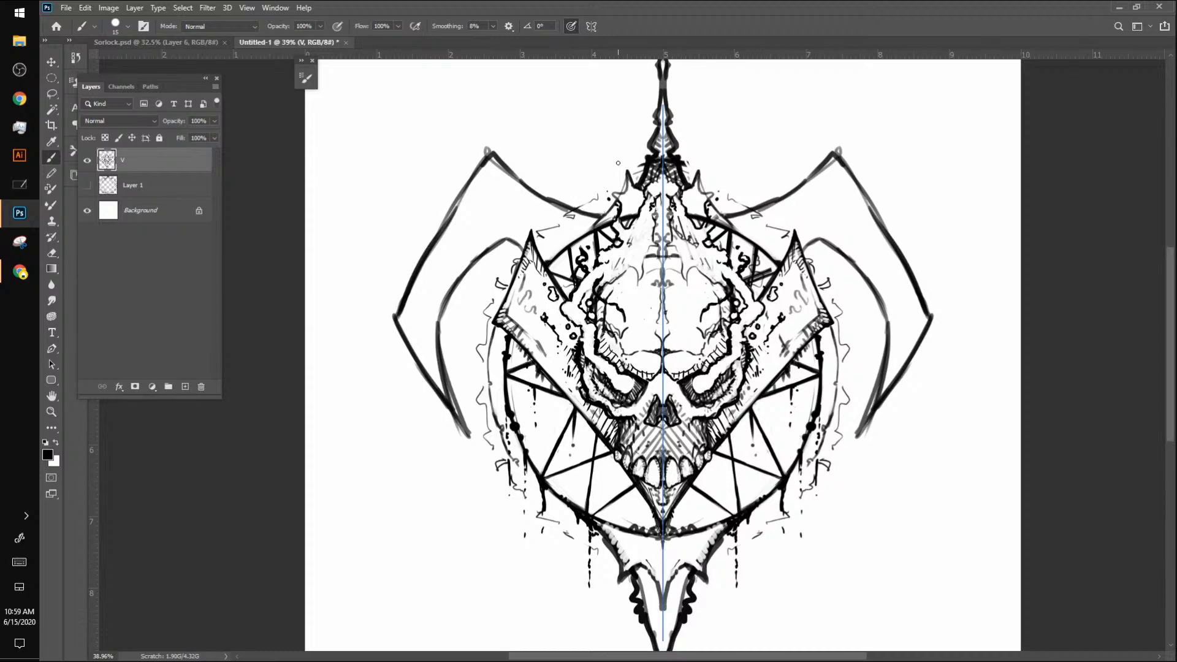
Step: Ink the outer rim of the circle's band below the V's outer corners with rough strokes and small details
left_click_drag(834, 336, 837, 371)
left_click_drag(486, 364, 494, 325)
mouse_move(488, 383)
left_mouse_down()
mouse_move(487, 371)
mouse_move(486, 402)
left_mouse_up()
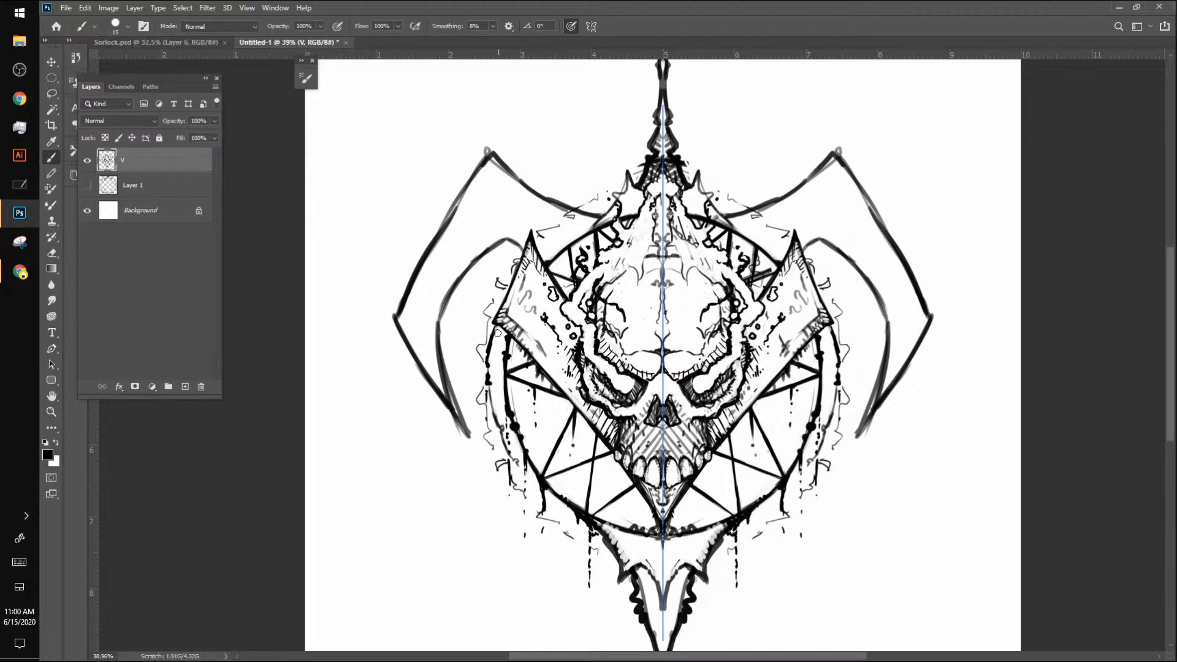
left_click_drag(497, 331, 491, 354)
left_click_drag(833, 349, 834, 386)
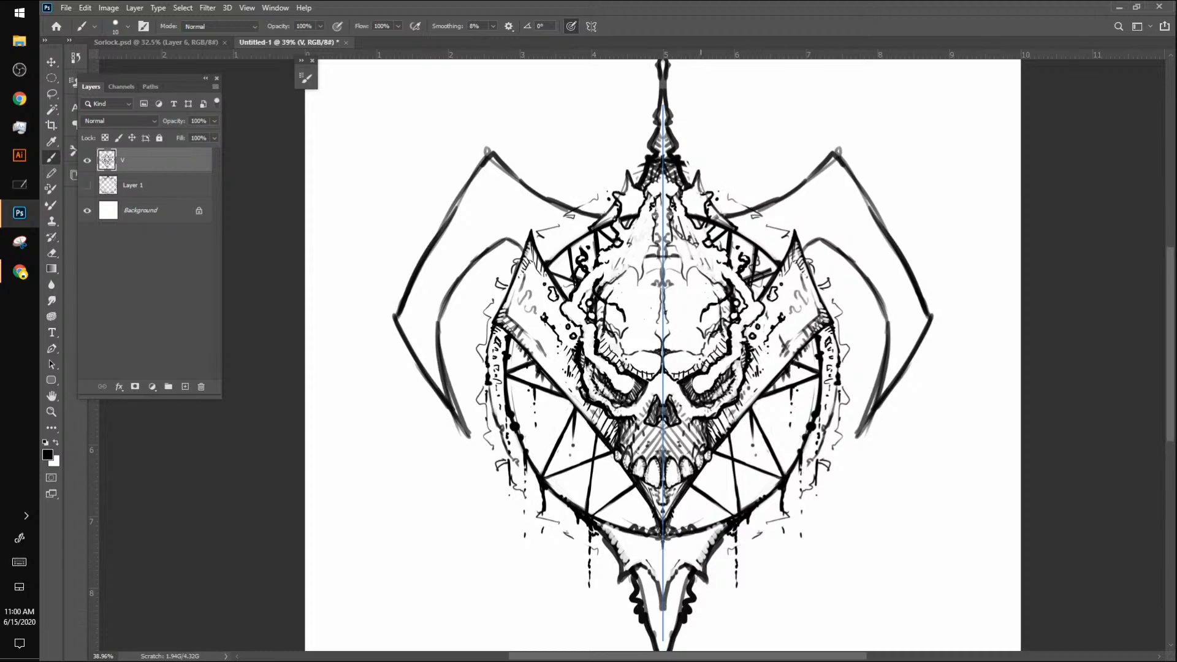
Step: Darken the spikes beside the crest and draw a thin inner contour line along the upper edges of the curved wings
mouse_move(701, 193)
left_mouse_down()
mouse_move(698, 172)
mouse_move(696, 192)
left_mouse_up()
mouse_move(744, 225)
left_mouse_down()
mouse_move(769, 229)
mouse_move(800, 209)
mouse_move(830, 147)
mouse_move(827, 203)
mouse_move(806, 204)
mouse_move(839, 186)
mouse_move(875, 210)
mouse_move(841, 195)
mouse_move(885, 233)
left_mouse_up()
left_click_drag(773, 236, 751, 228)
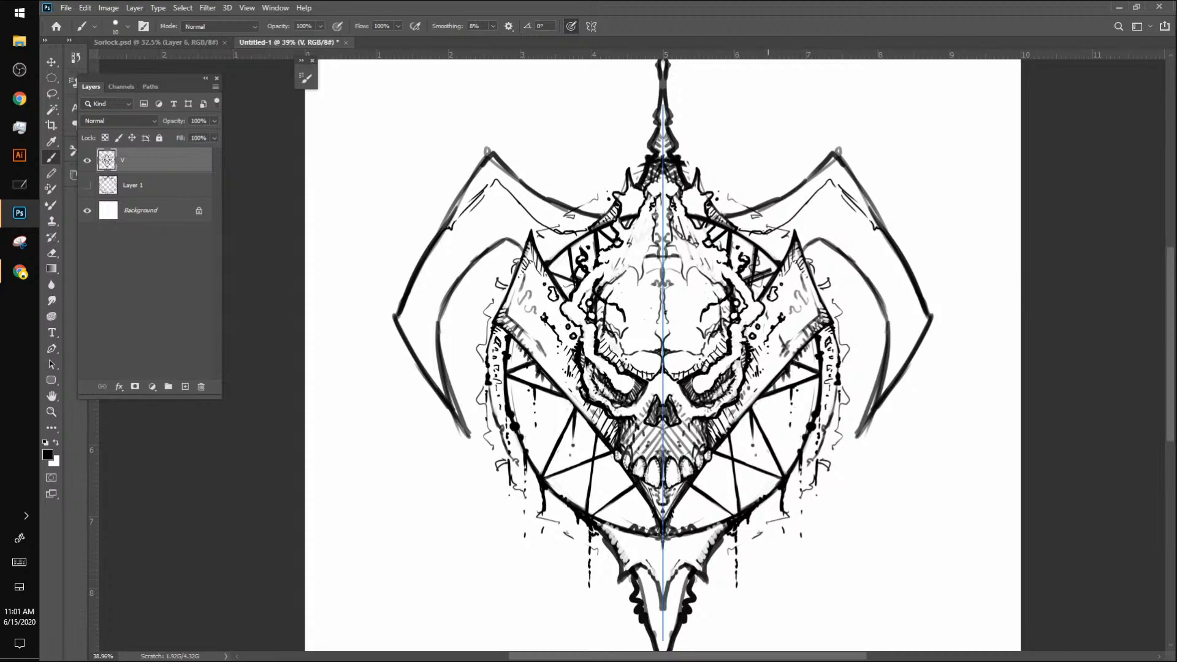
Step: View the coloured figure in Sorlock.psd with its selection cleared and zoomed out, and return to the emblem document
left_click(194, 48)
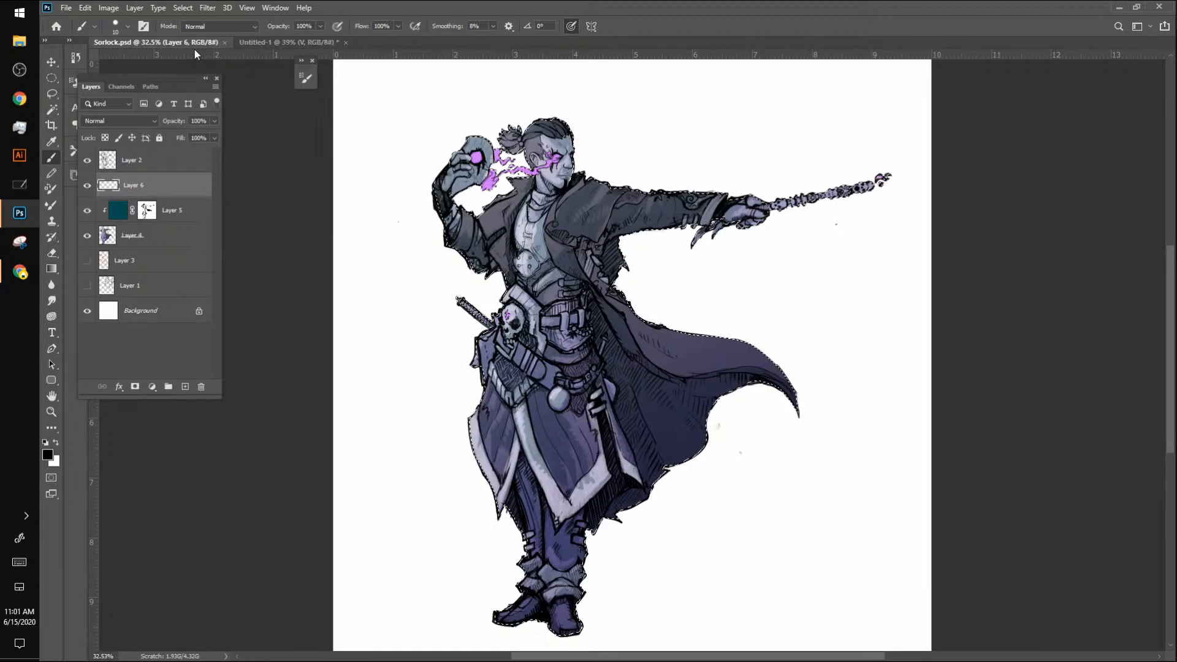
key("ctrl+d")
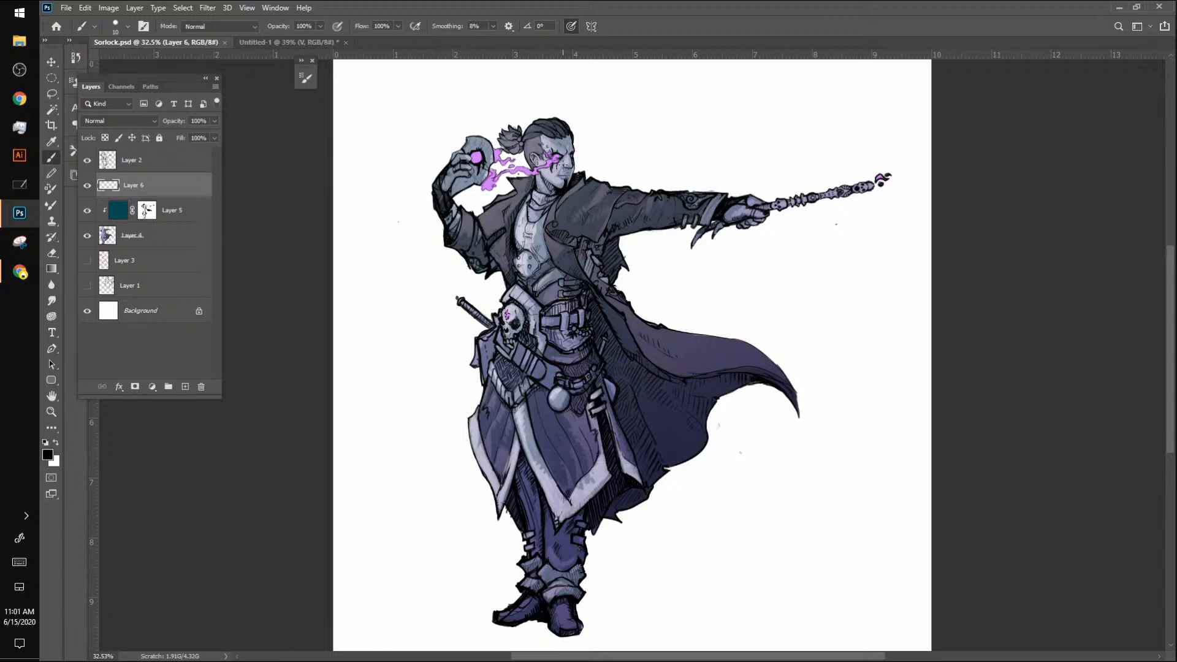
key("z")
mouse_move(544, 232)
left_mouse_down()
mouse_move(591, 248)
mouse_move(533, 266)
mouse_move(577, 205)
left_mouse_up()
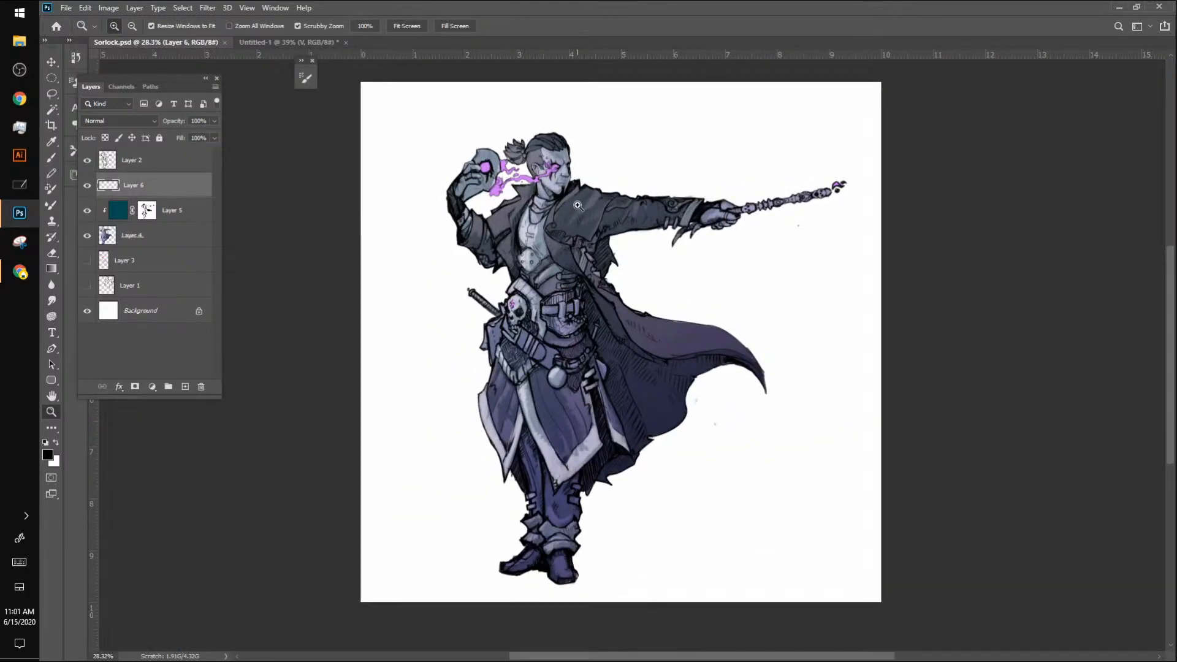
left_click(323, 43)
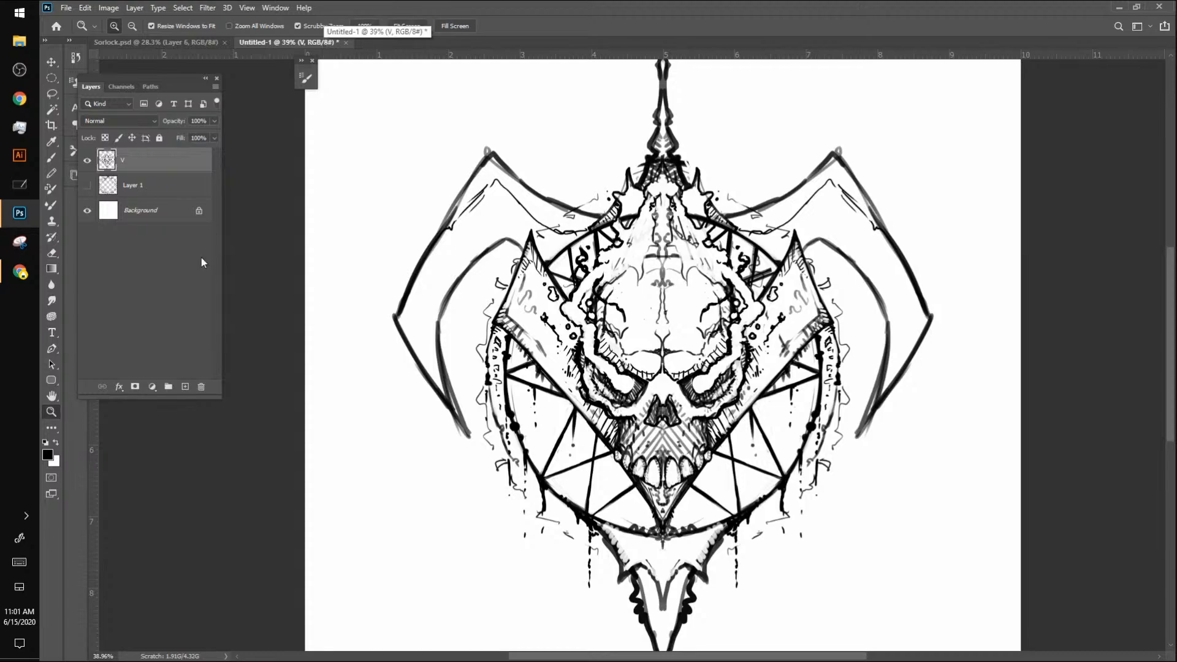
Step: Create a new layer beneath the V line-art layer and set the foreground colour to red ff0000
left_click(185, 386)
left_click_drag(149, 168, 150, 199)
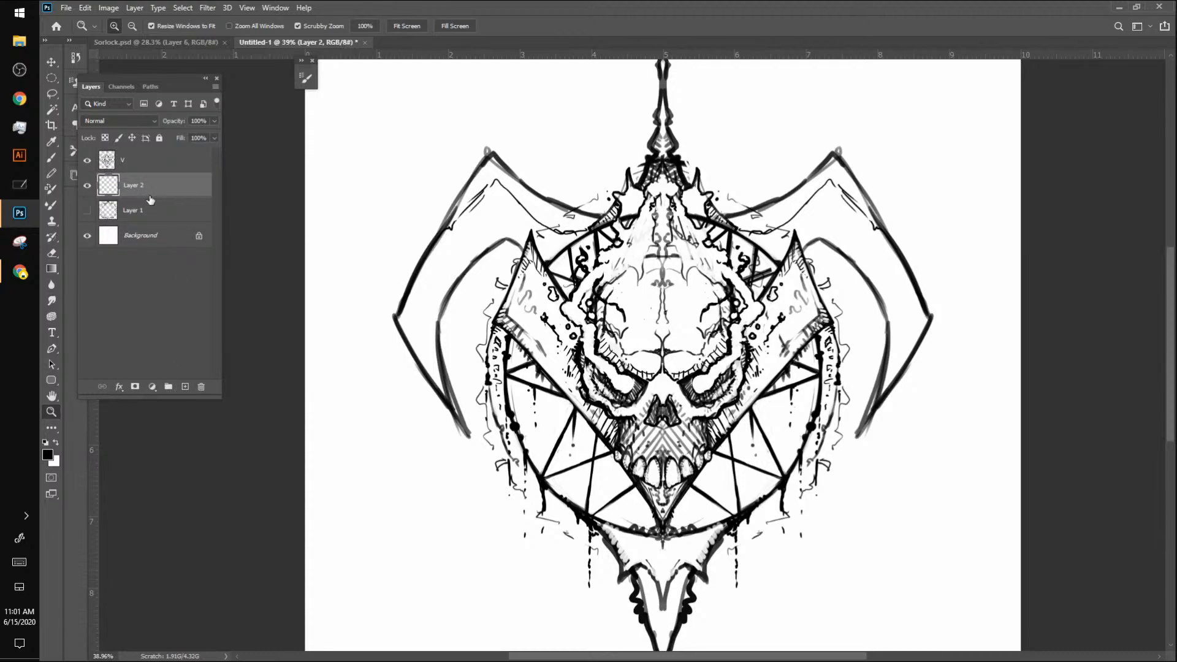
key("i")
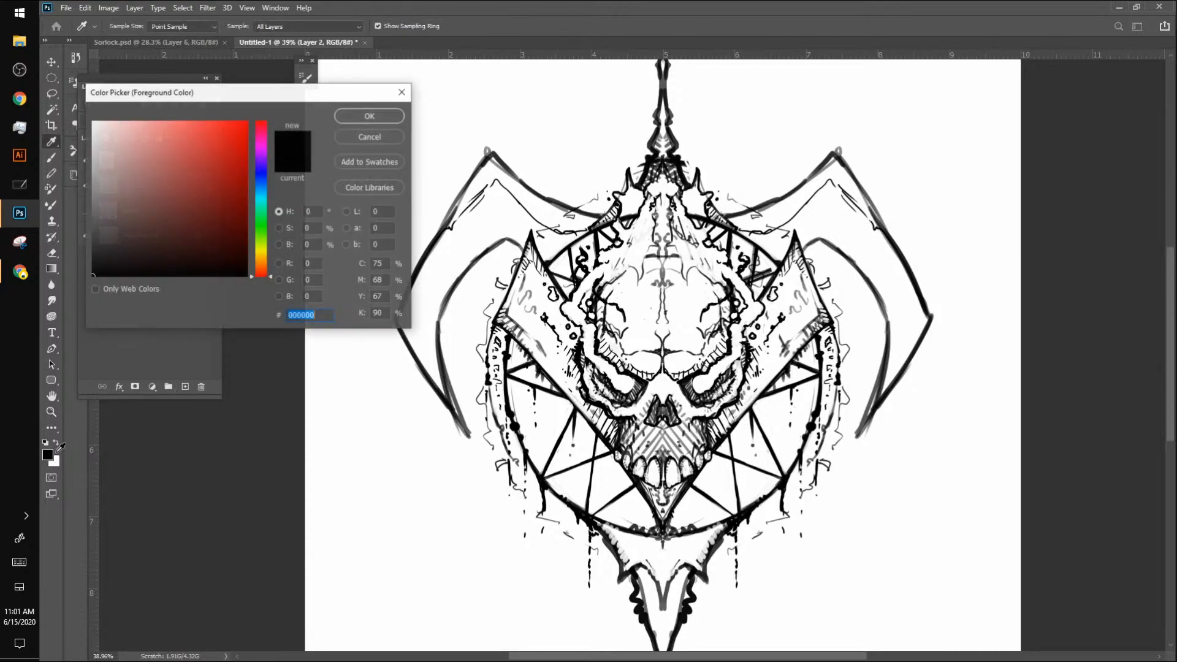
left_click(47, 454)
type("ff0000")
left_click(370, 116)
key("z")
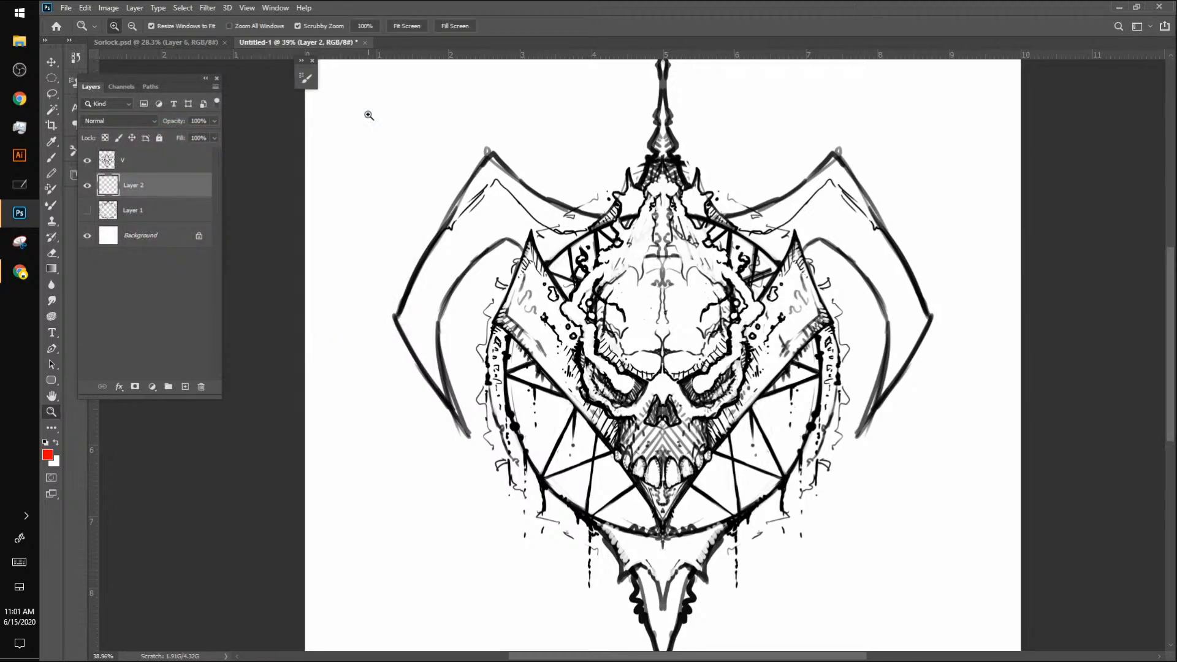
Step: Paint broad red strokes with a 150 px brush down the V's outer tips, around the circle and into the lower spike
key("b")
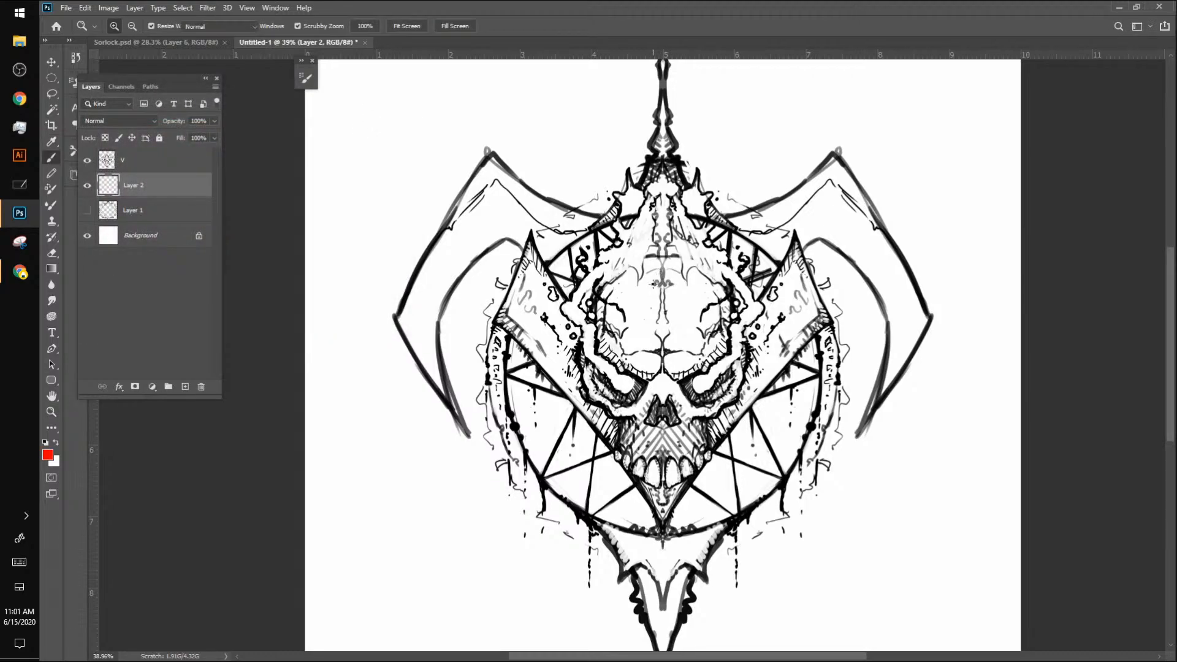
key("bracketright")
key("bracketright")
key("bracketright")
key("bracketright")
key("bracketright")
key("bracketright")
key("bracketright")
key("bracketright")
key("bracketright")
key("bracketright")
key("bracketright")
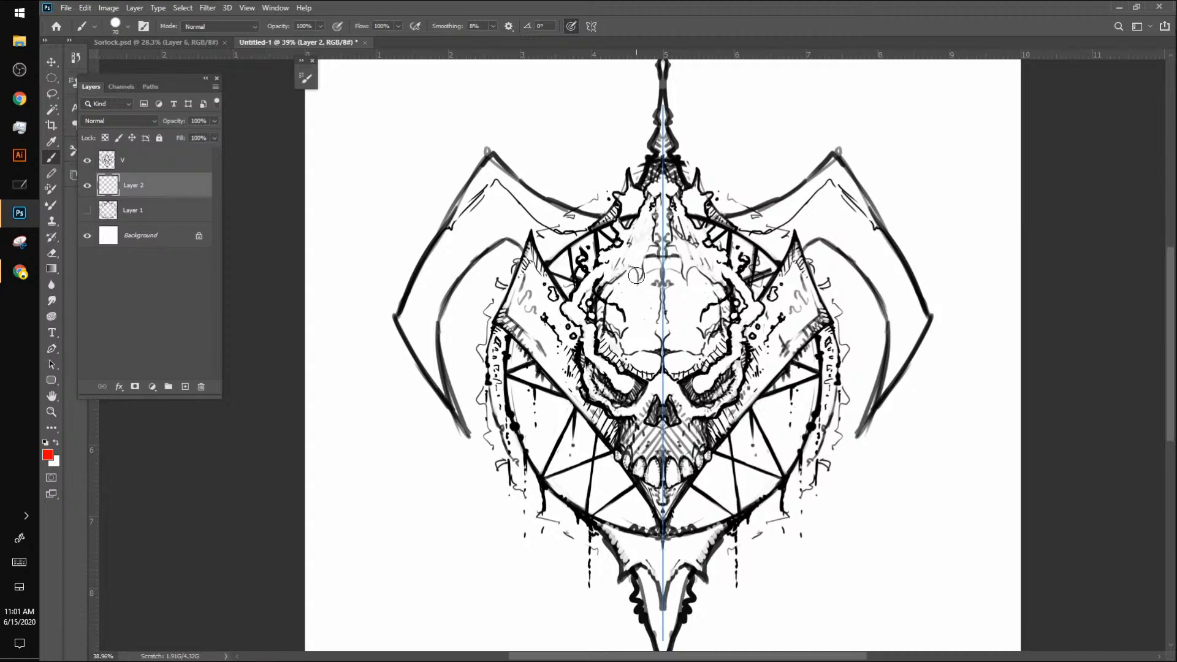
key("bracketright")
key("bracketright")
key("bracketright")
mouse_move(547, 234)
left_mouse_down()
mouse_move(510, 331)
mouse_move(506, 397)
mouse_move(540, 467)
mouse_move(625, 522)
mouse_move(665, 640)
left_mouse_up()
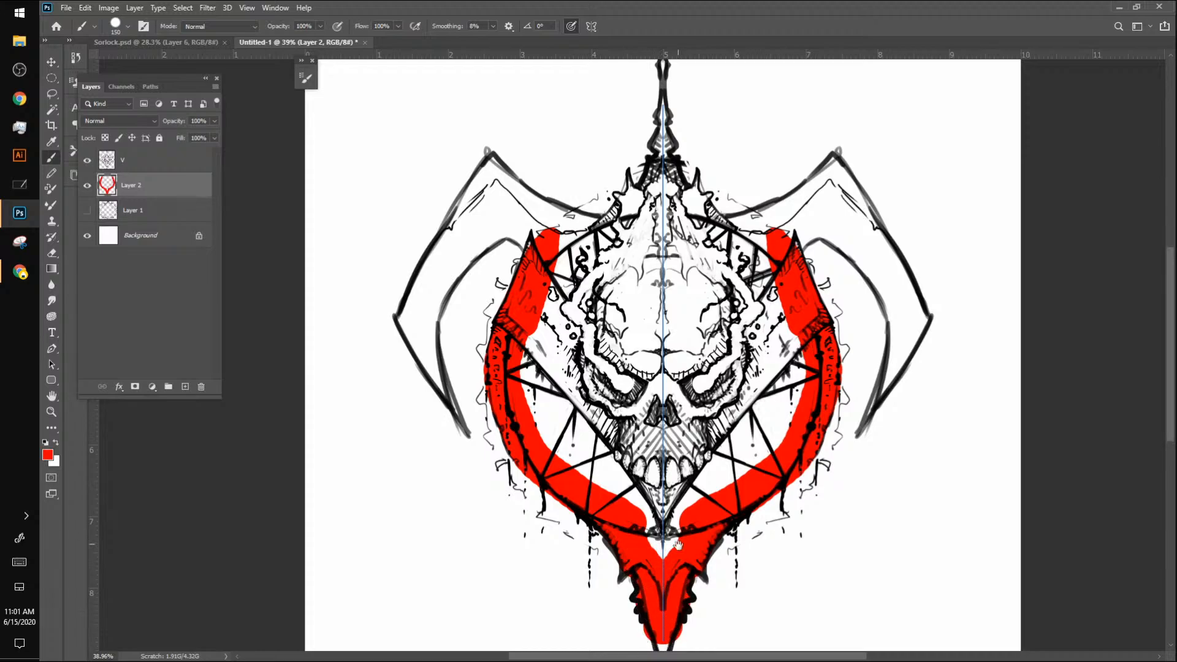
Step: Tidy the red fill at the tip of the emblem's lower spike with an 80 px brush
left_click_drag(676, 526, 689, 348)
key("bracketleft")
key("bracketleft")
key("bracketleft")
left_click_drag(677, 443, 677, 479)
key("ctrl+z")
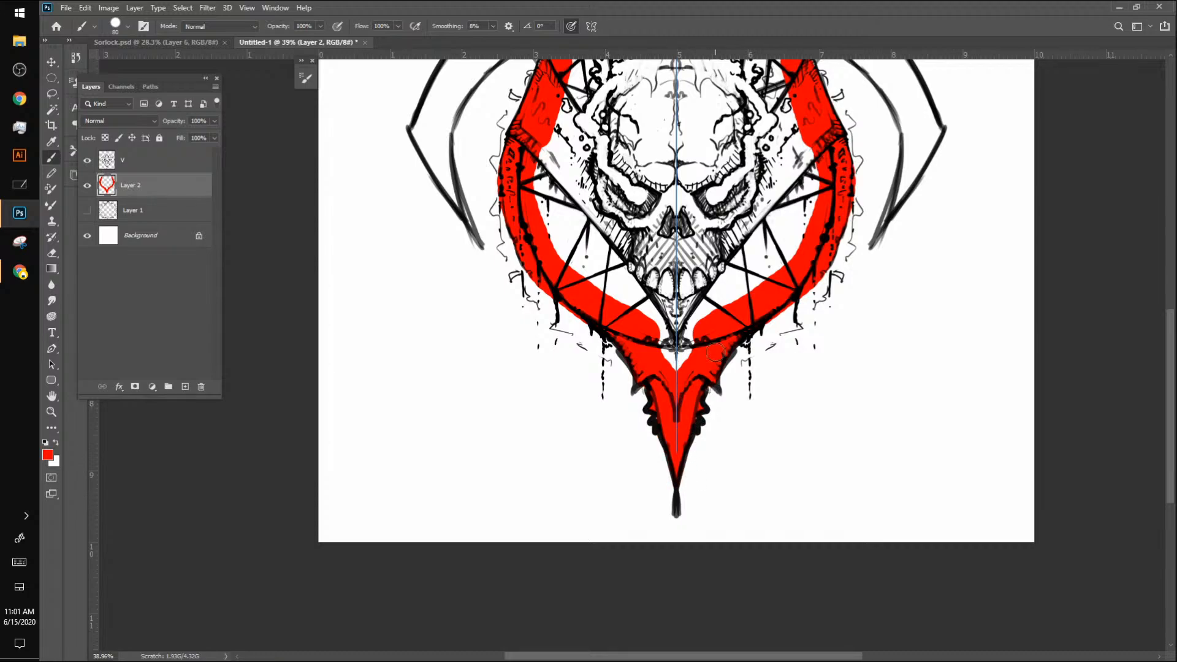
left_click_drag(789, 334, 793, 437)
left_click_drag(804, 379, 813, 420)
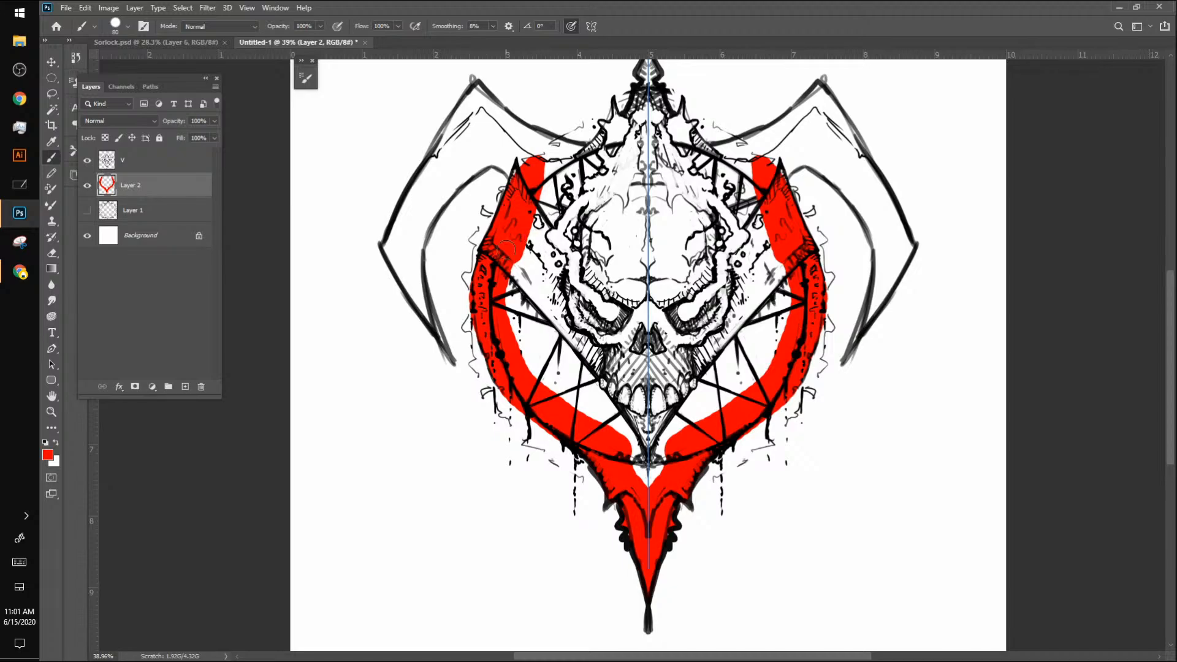
Step: Switch to Sorlock.psd and toggle the teal shading on Layer 5 off and on to compare its effect on the figure
left_click(161, 43)
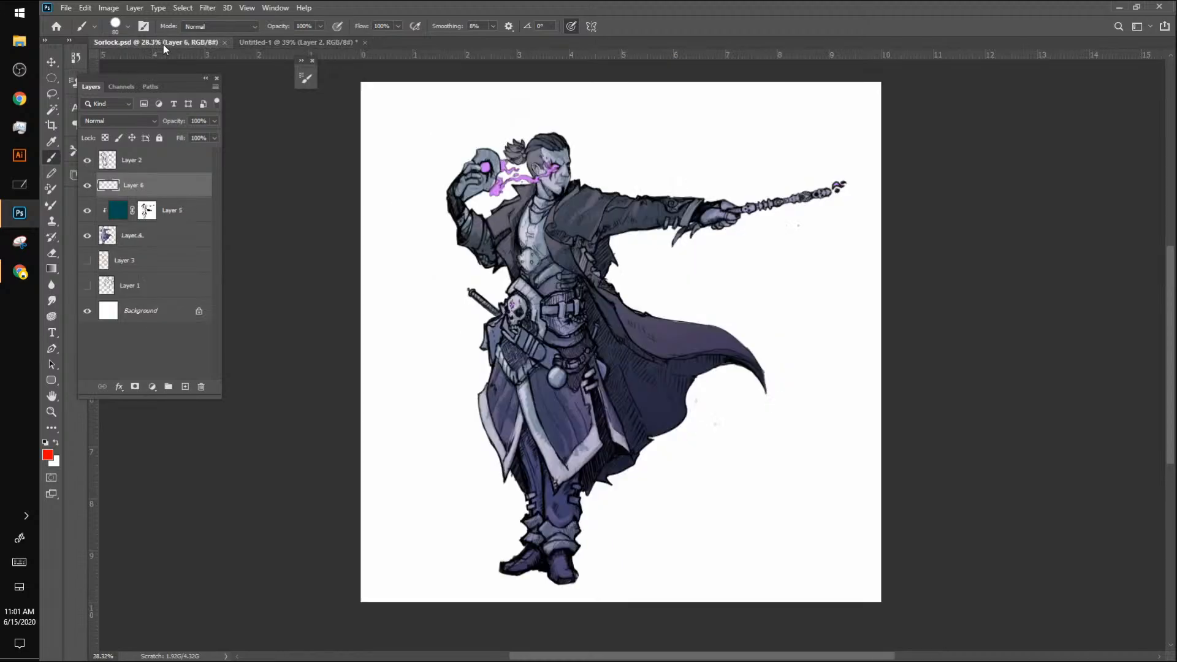
left_click(87, 210)
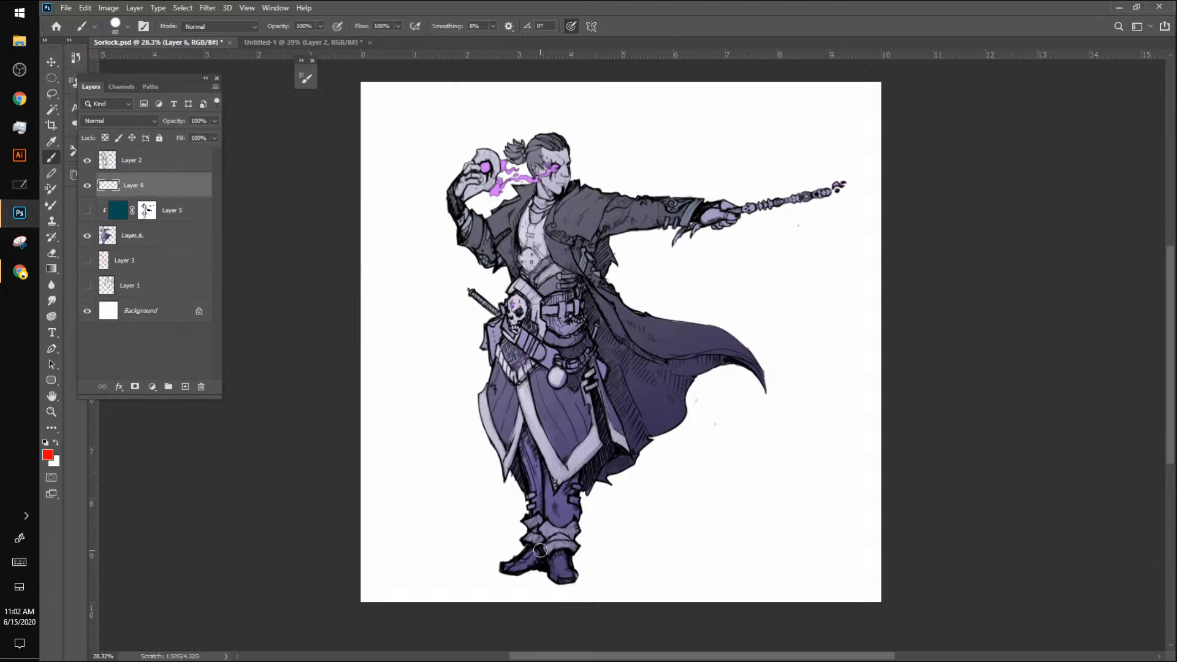
left_click(87, 211)
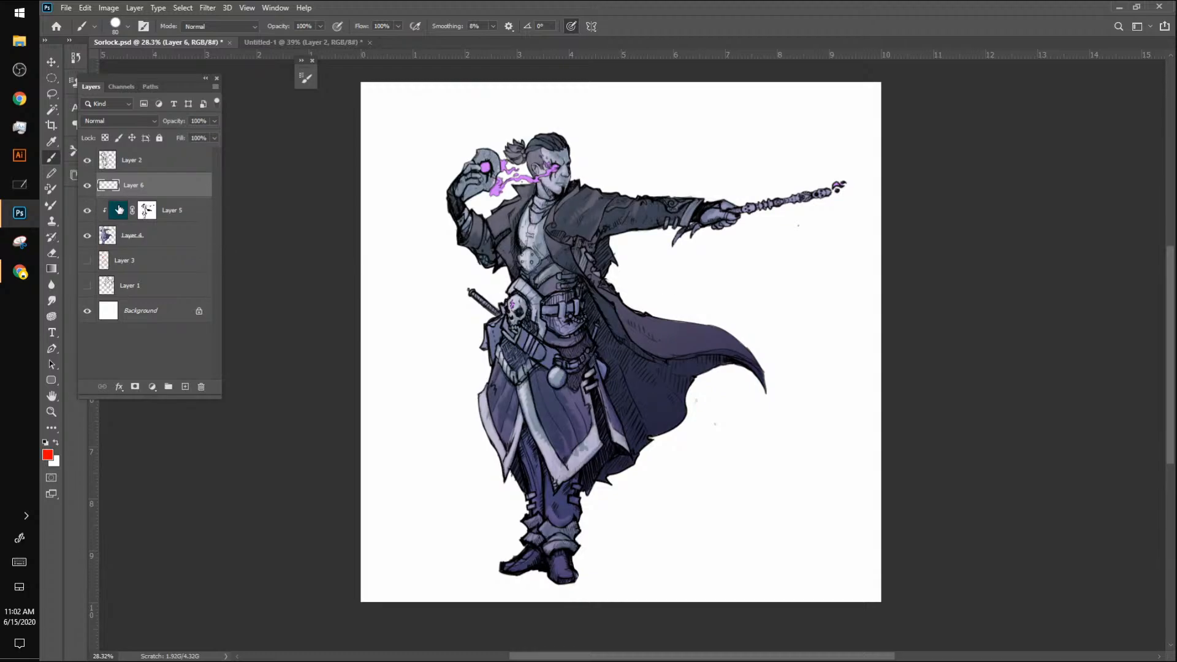
left_click(87, 211)
left_click(87, 211)
Step: Inspect Layer 5's mask by loading it as a selection, and disable the mask to see the unmasked teal
left_click(147, 211)
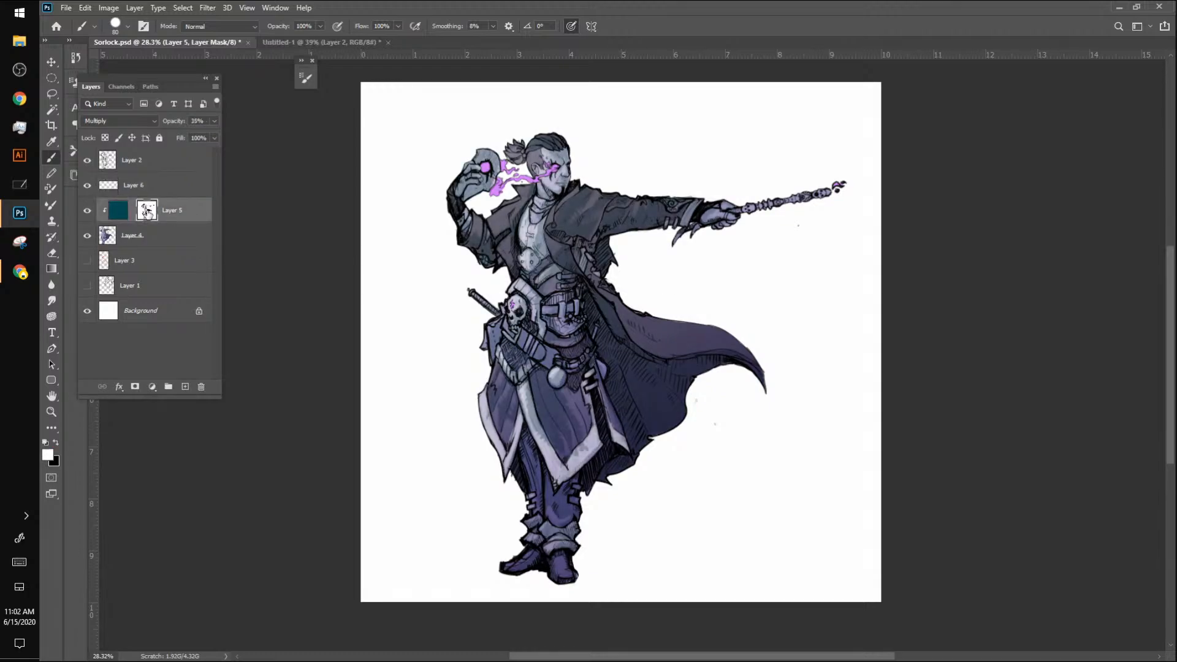
left_click(151, 215, "ctrl")
left_click(149, 212, "alt")
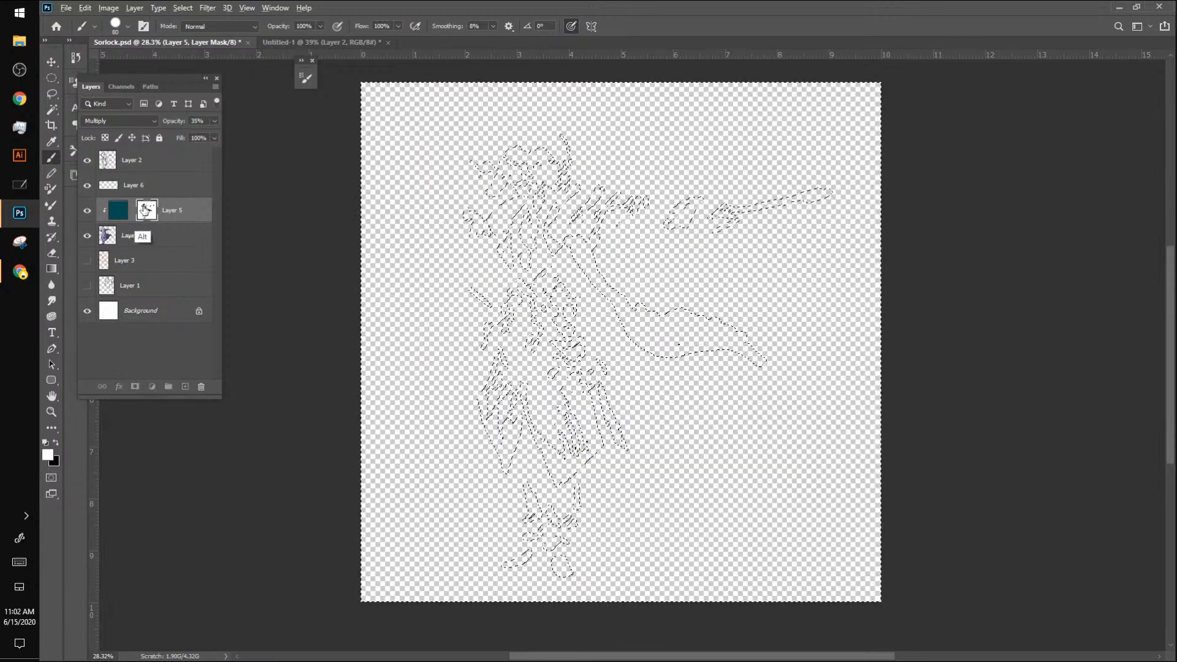
left_click(148, 211, "alt")
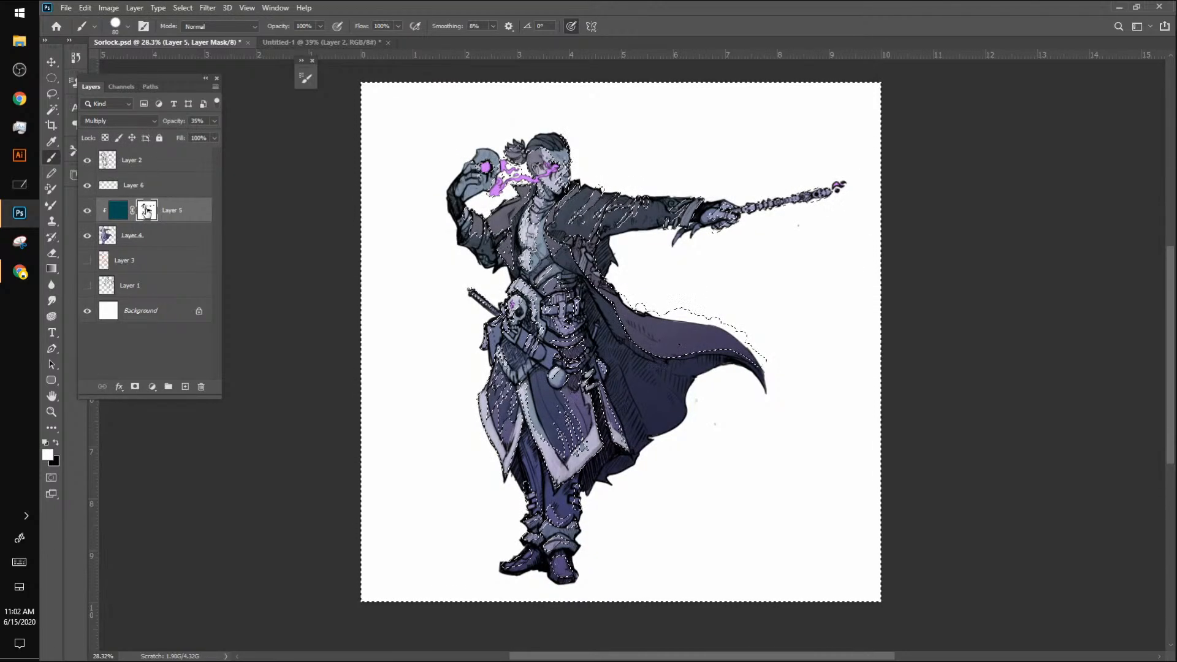
right_click(144, 210)
left_click(196, 216)
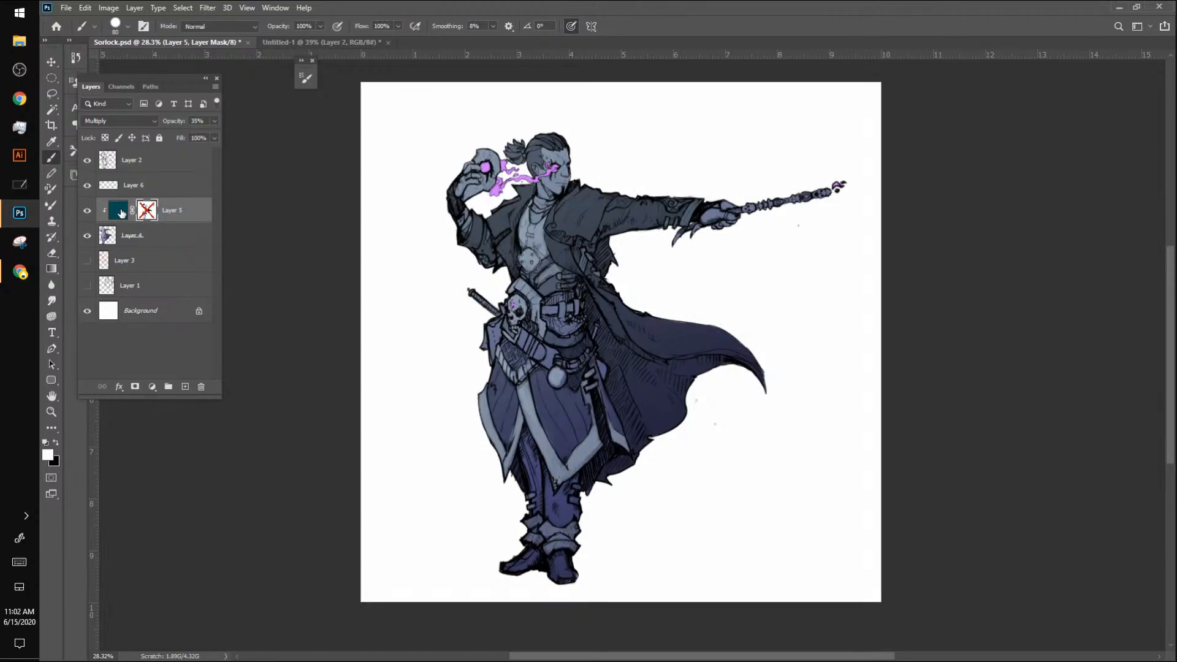
Step: Toggle Layer 5's visibility with its mask disabled to compare the full teal overlay with the base colours
left_click(87, 211)
left_click(88, 210)
left_click(86, 211)
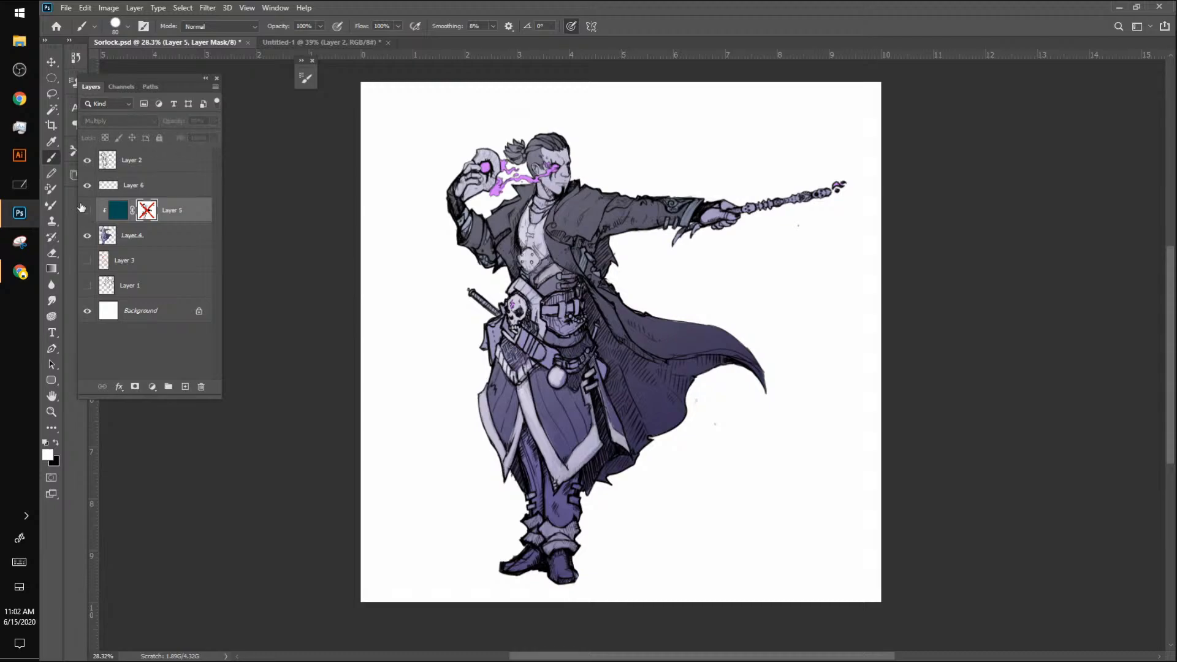
left_click(85, 211)
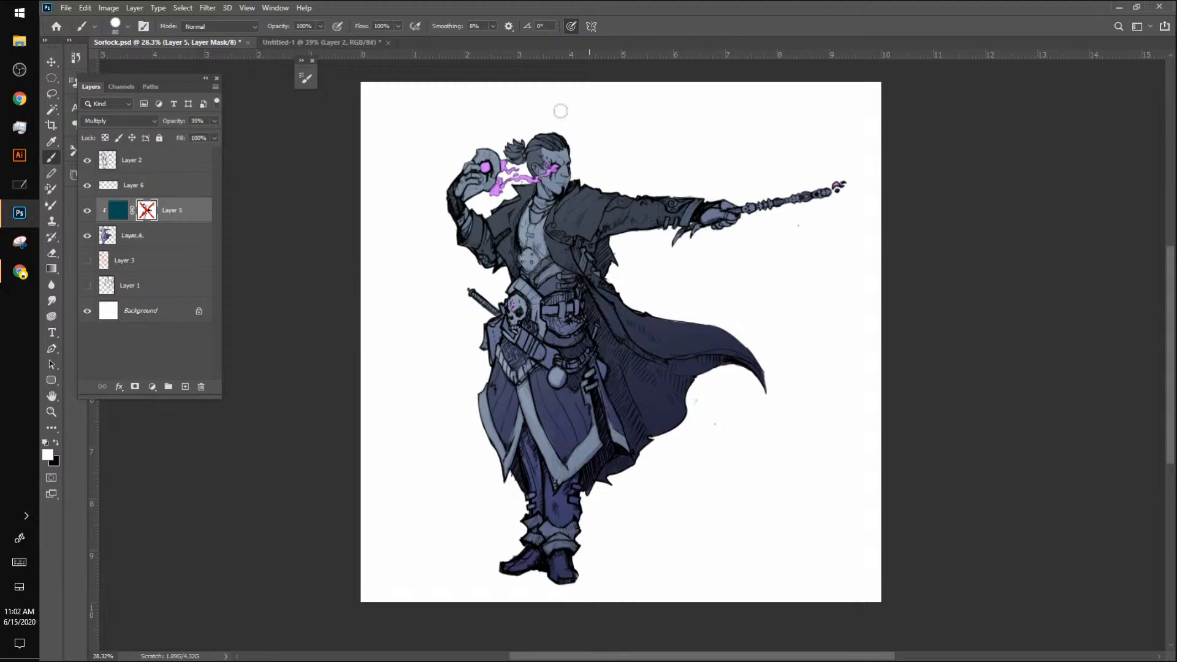
left_click(87, 210)
left_click(87, 210)
Step: Toggle the visibility of Layers 4 and 5 to examine the base colouring, and re-enable Layer 5's mask
left_click(87, 235)
left_click(87, 236)
left_click(87, 212)
left_click(87, 236)
left_click(87, 236)
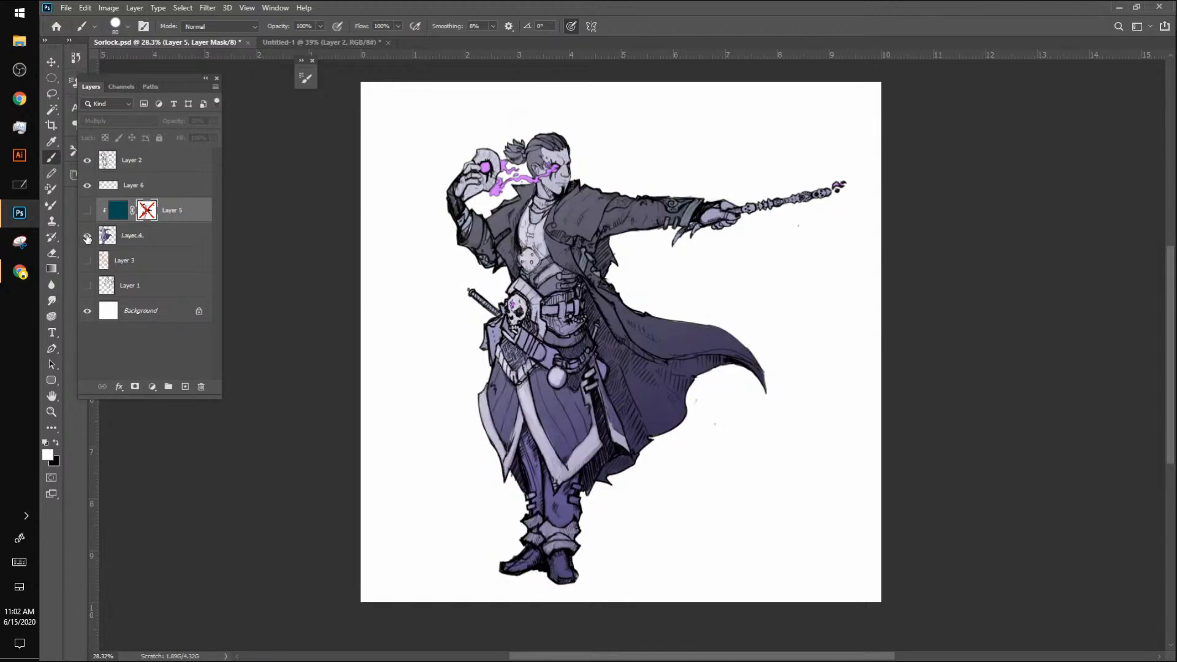
left_click(87, 236)
left_click(87, 236)
left_click(88, 212)
left_click(146, 211, "shift")
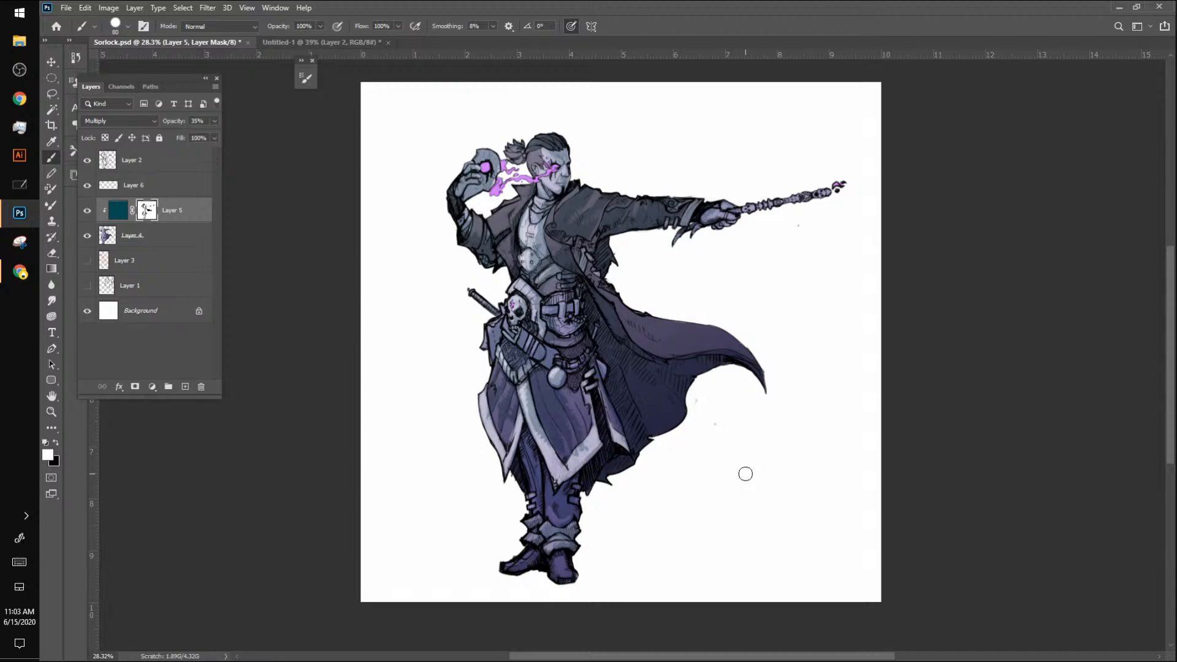
Step: Add a new clipped layer directly above the base colour Layer 4
left_click(135, 235)
left_click(185, 387)
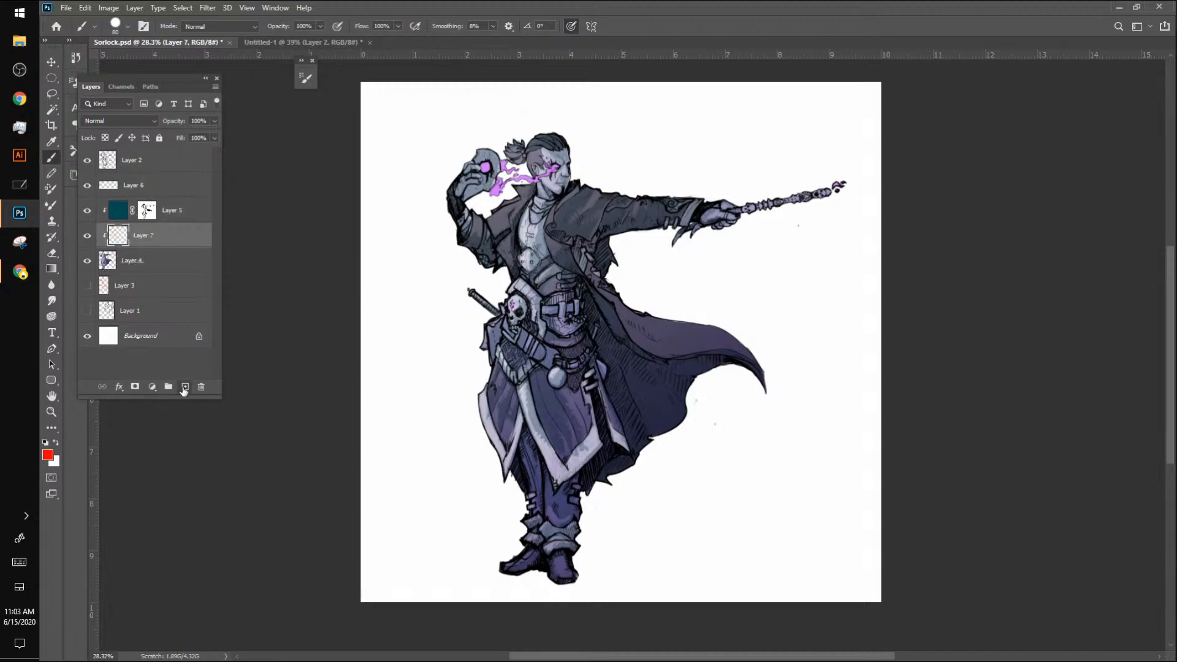
Step: Set the foreground colour to dark golden brown #604808
left_click(48, 454)
left_click(237, 232)
mouse_move(263, 260)
left_mouse_down()
mouse_move(236, 219)
mouse_move(267, 258)
left_mouse_up()
left_click(239, 230)
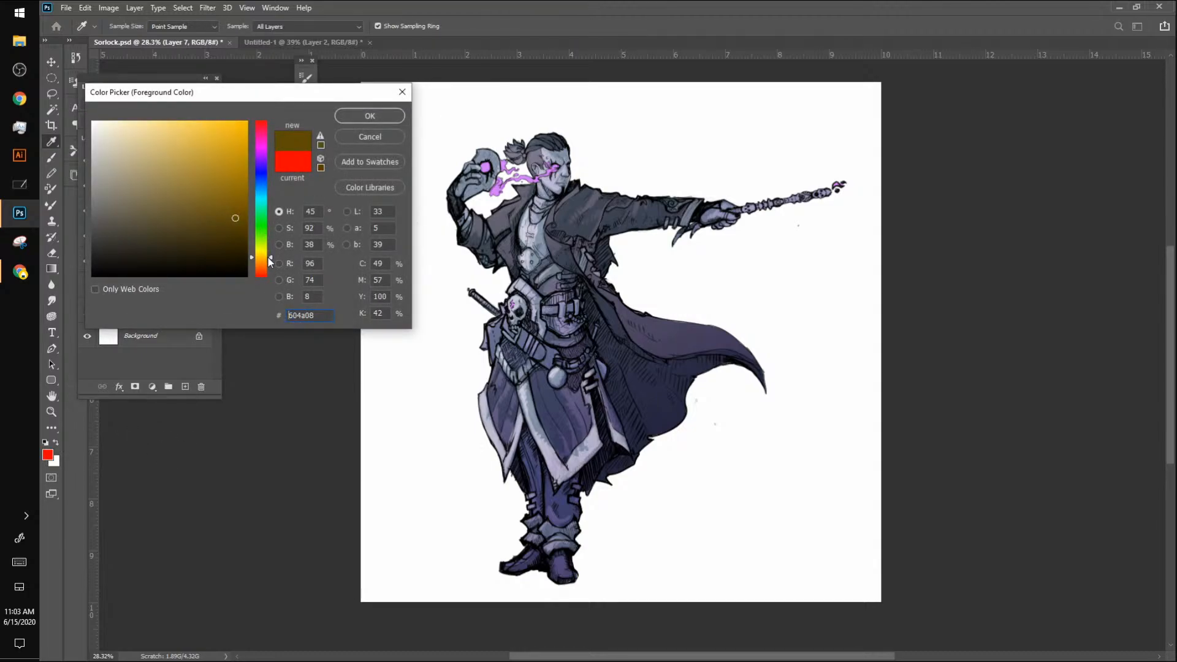
left_click(355, 116)
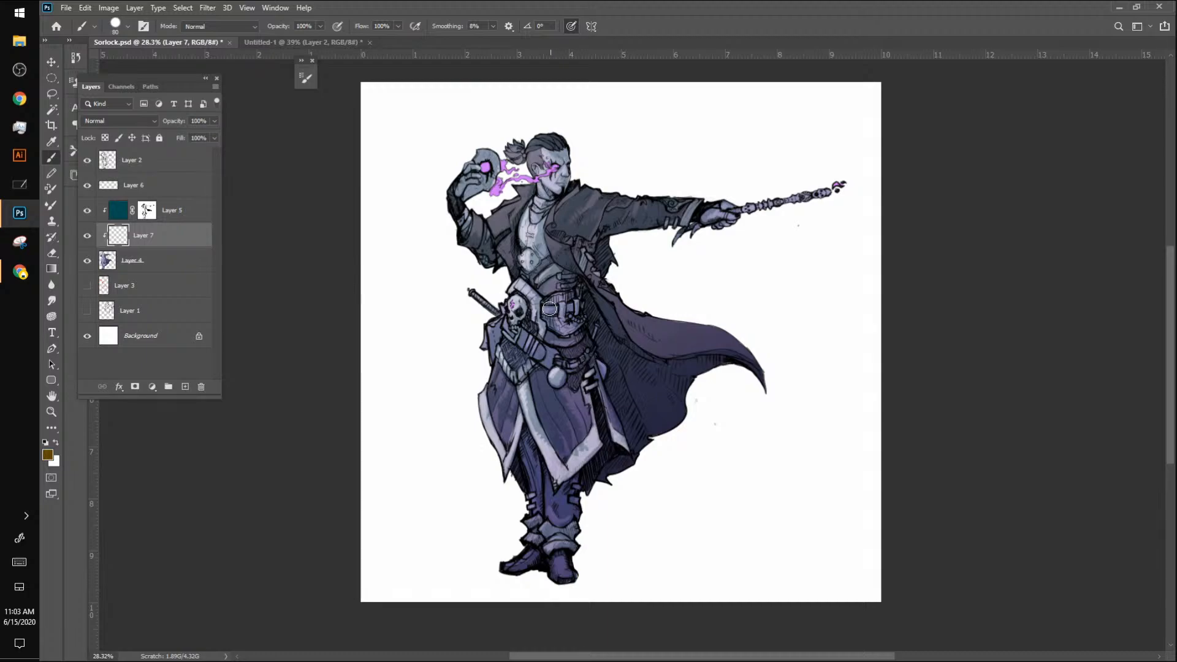
Step: Paint the character's belt, hip pouch and boots brown on the clipped Layer 7, using a smaller brush
key("bracketleft")
key("bracketleft")
key("bracketleft")
mouse_move(545, 309)
left_mouse_down()
mouse_move(579, 306)
mouse_move(560, 305)
mouse_move(562, 316)
mouse_move(557, 305)
mouse_move(602, 375)
mouse_move(541, 357)
mouse_move(556, 350)
mouse_move(505, 325)
mouse_move(512, 337)
mouse_move(506, 319)
mouse_move(542, 357)
mouse_move(529, 336)
left_mouse_up()
key("bracketleft")
key("bracketleft")
key("bracketleft")
left_click_drag(521, 340, 551, 356)
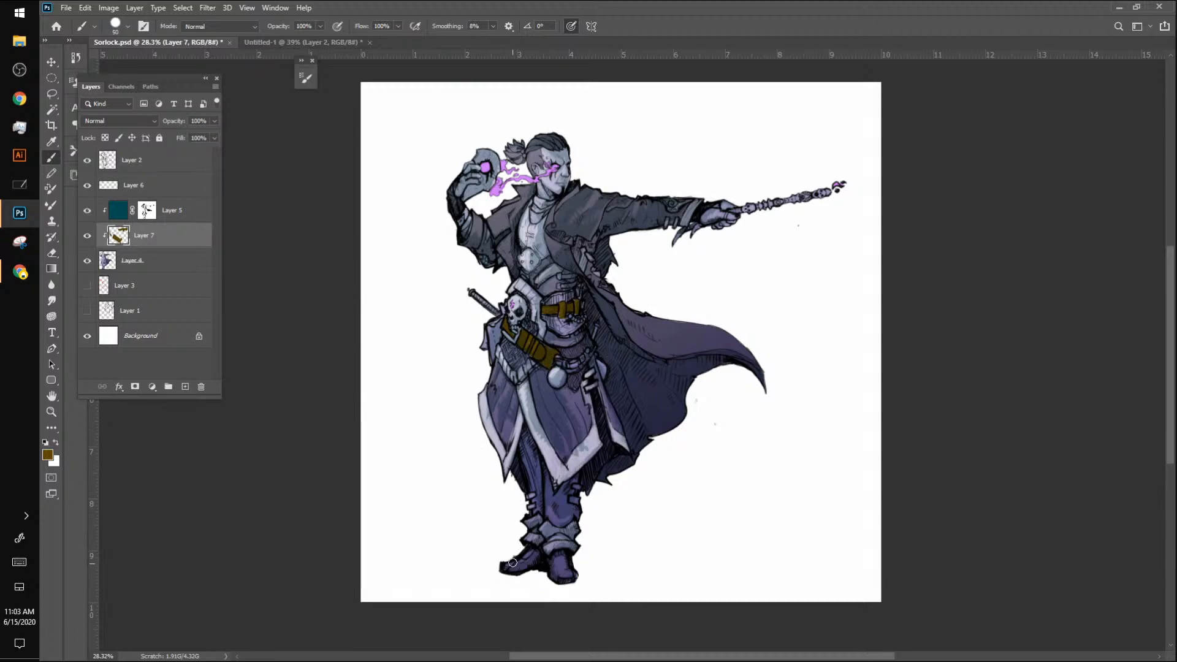
mouse_move(512, 562)
left_mouse_down()
mouse_move(534, 553)
mouse_move(517, 572)
mouse_move(503, 566)
mouse_move(560, 561)
left_mouse_up()
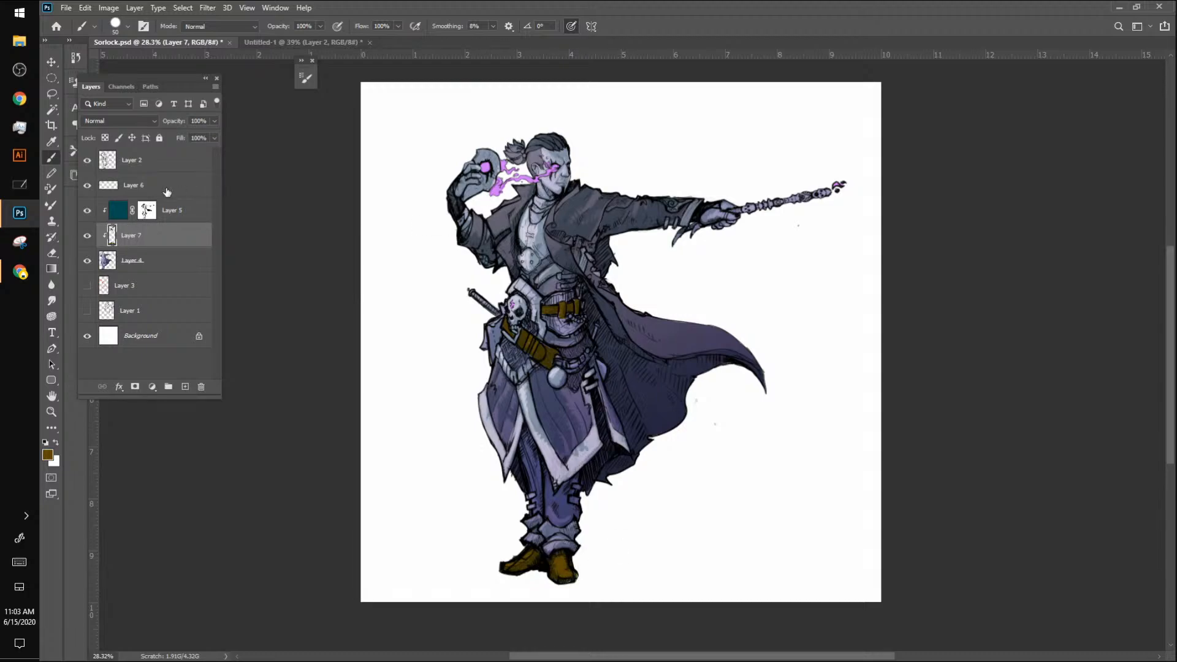
Step: Toggle the visibility of Layers 7 and 5 to compare the brown paint with and without the shading
left_click(87, 235)
left_click(87, 236)
left_click(87, 211)
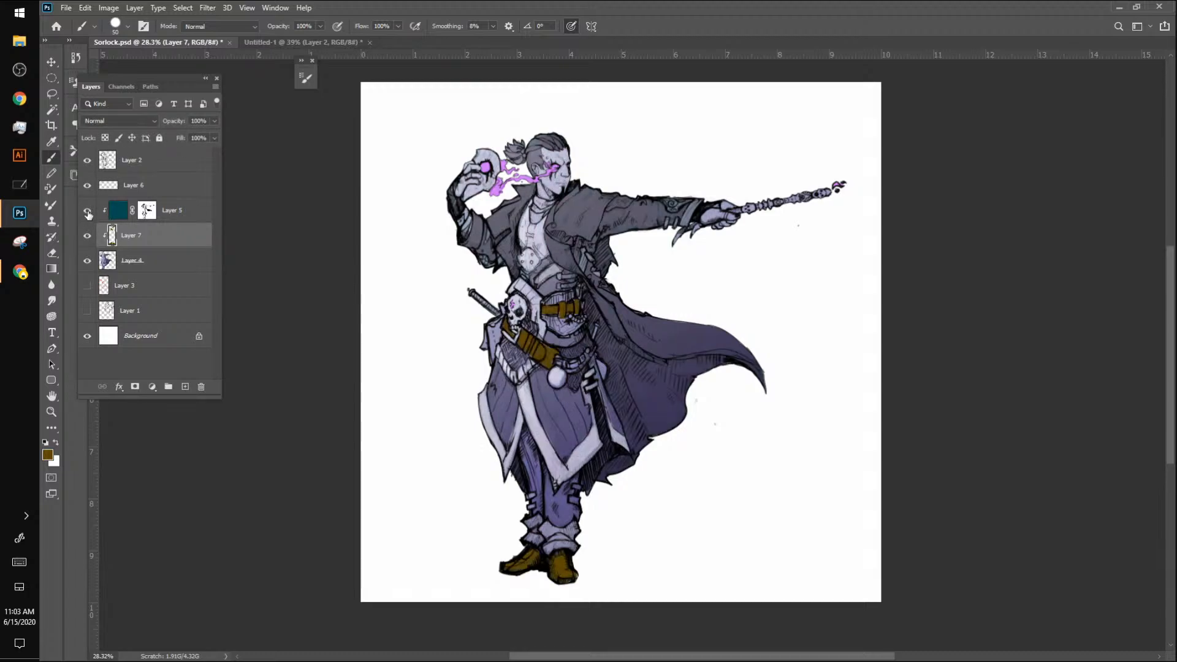
left_click(87, 211)
left_click(87, 211)
left_click(85, 212)
left_click(84, 211)
left_click(85, 211)
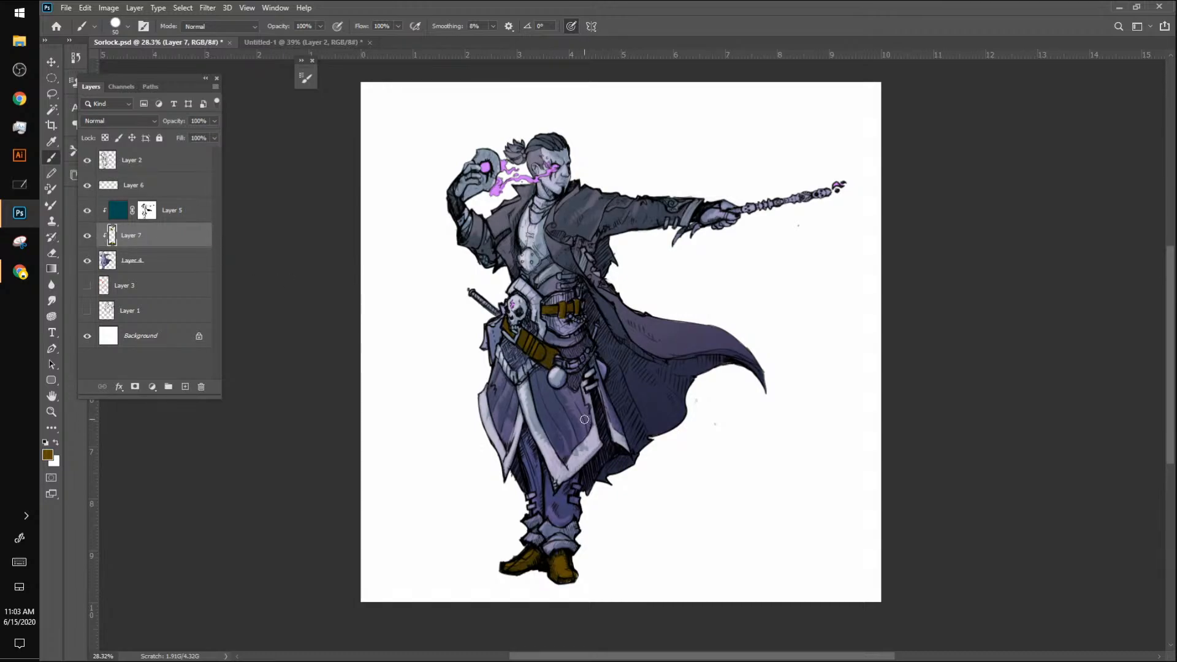
Step: Try filling the Multiply shading Layer 5 with brown and with black, toggling its visibility to compare
left_click(118, 214)
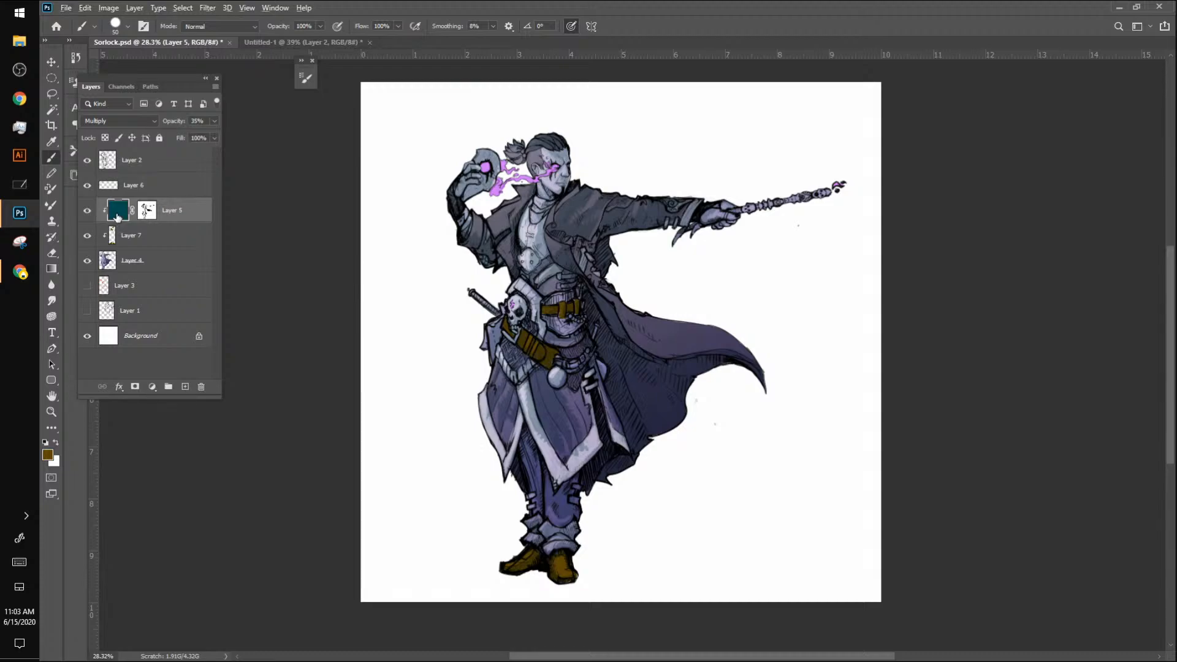
key("alt+BackSpace")
key("alt+BackSpace")
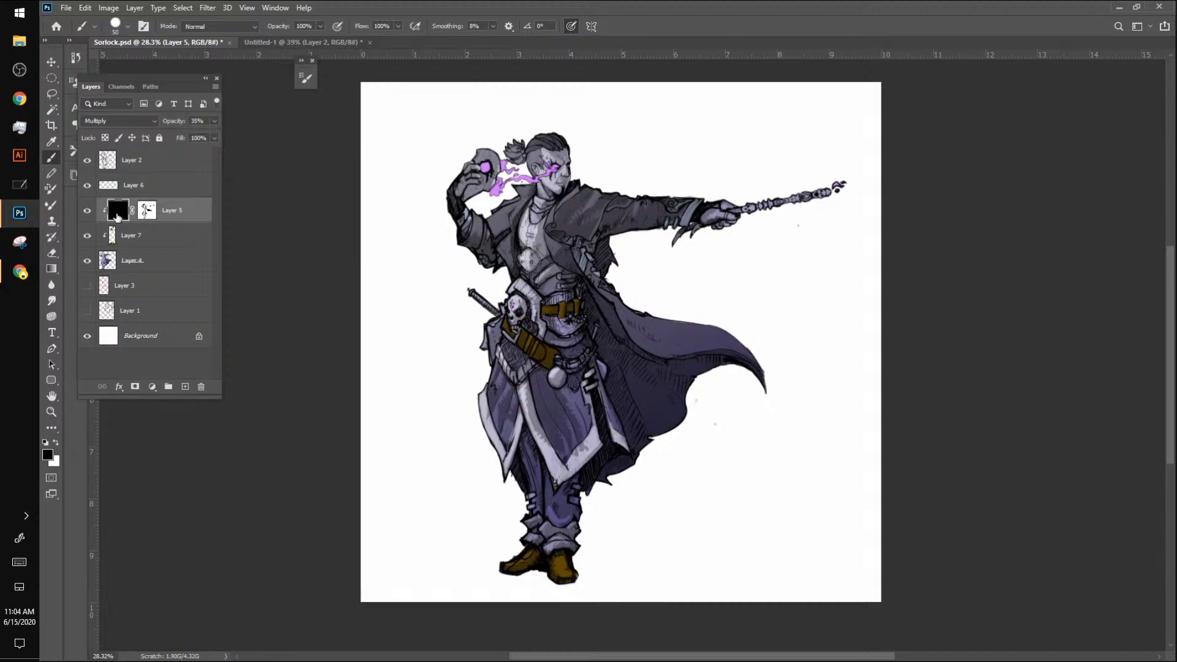
left_click(86, 210)
left_click(86, 210)
Step: Undo Layer 5's test fills and the brown boot strokes, and hide Layer 7
key("ctrl+z")
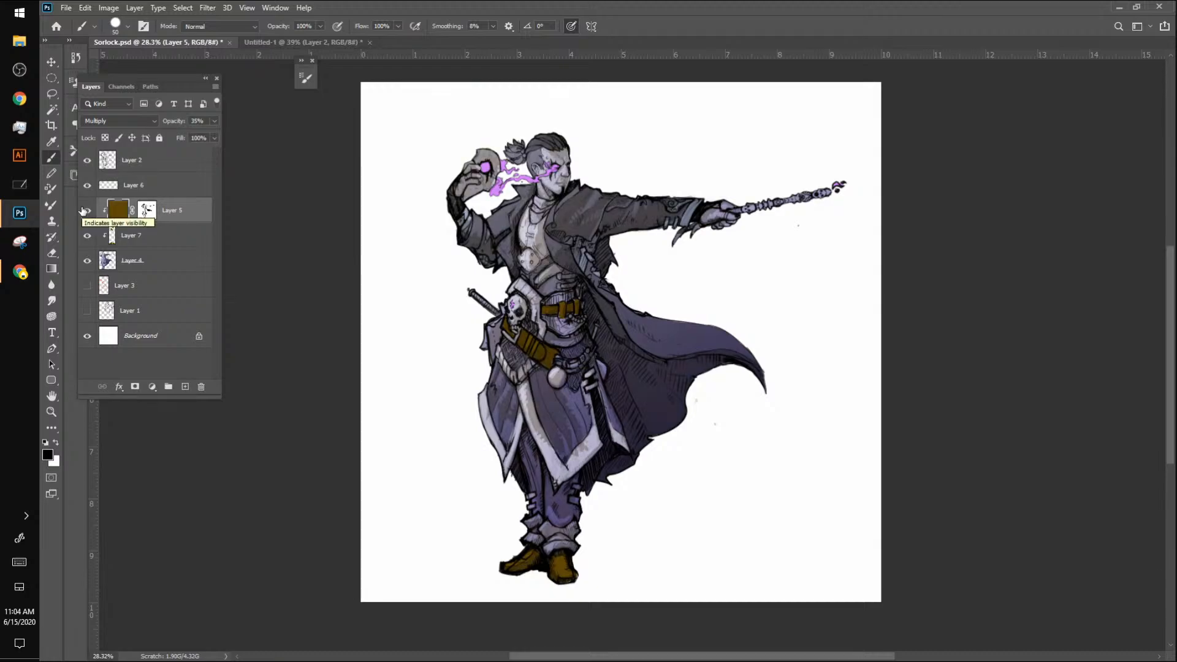
key("ctrl+z")
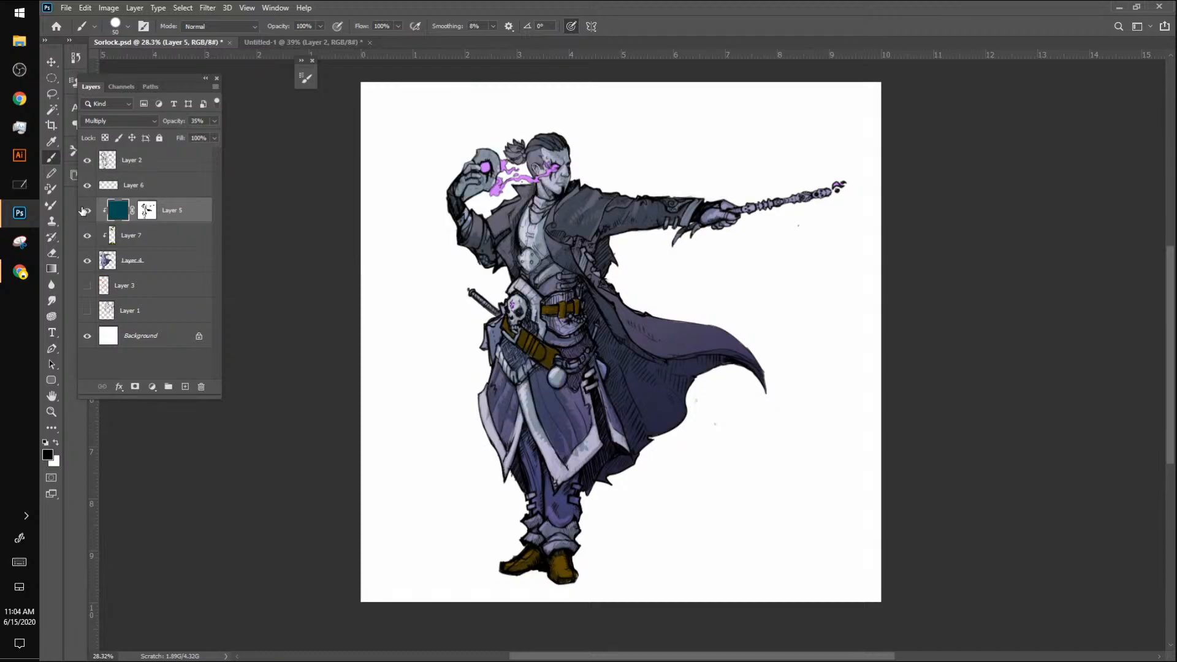
key("ctrl+z")
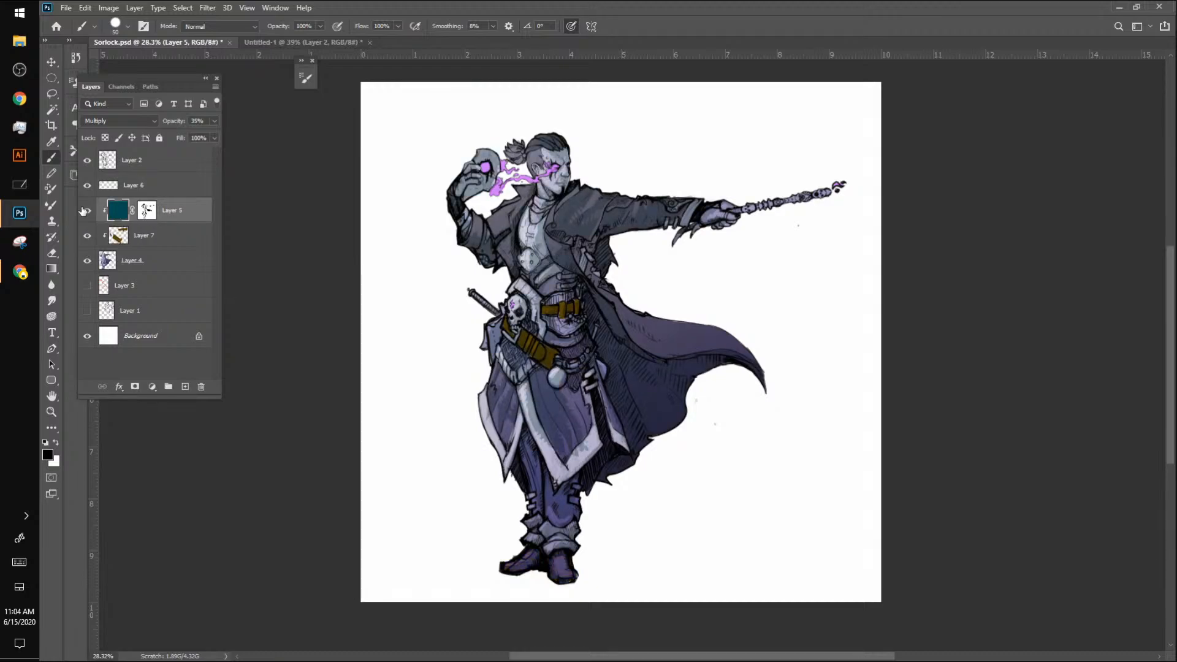
left_click(83, 244)
Step: View the creature sketch in the Aggie.io browser window and return to Photoshop
key("alt+Tab")
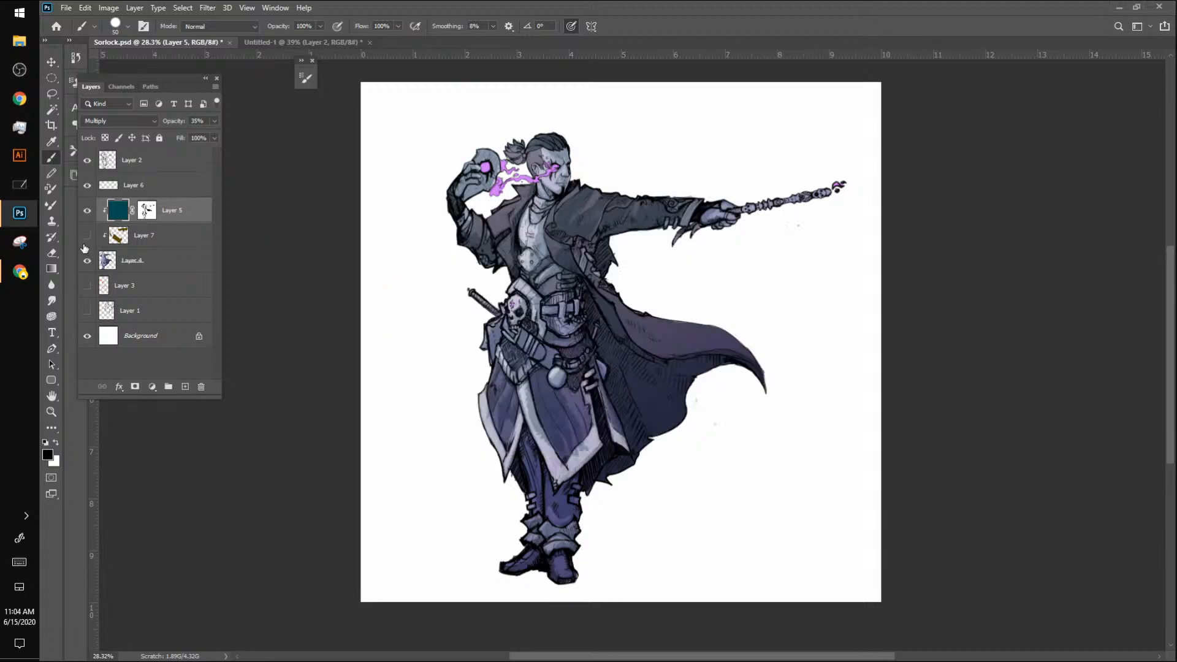
key("alt+Tab")
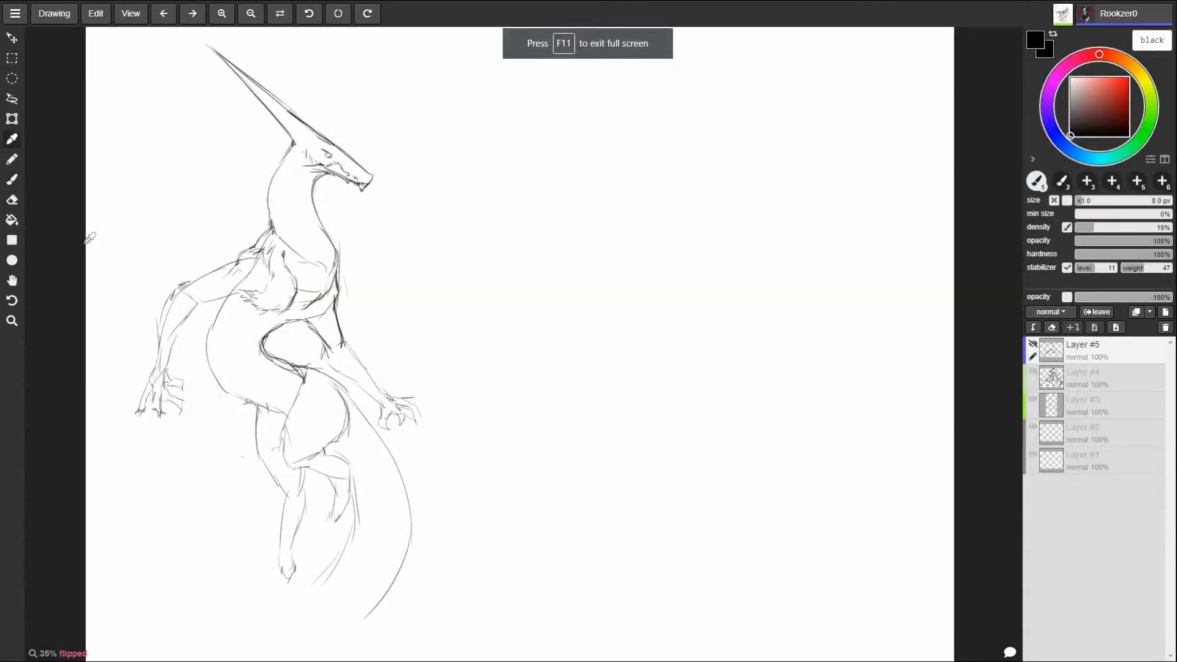
key("alt+Tab")
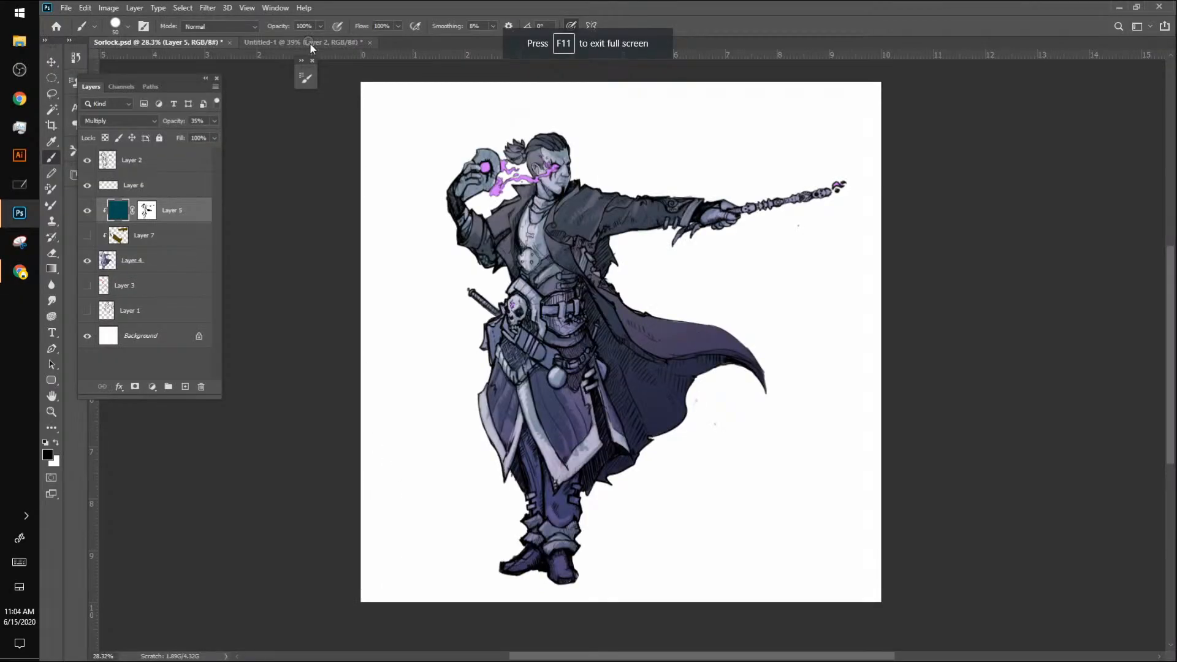
Step: In the Untitled-1 emblem, paint the star circle, V and lower skull solid red on Layer 2 with a larger brush
left_click(310, 42)
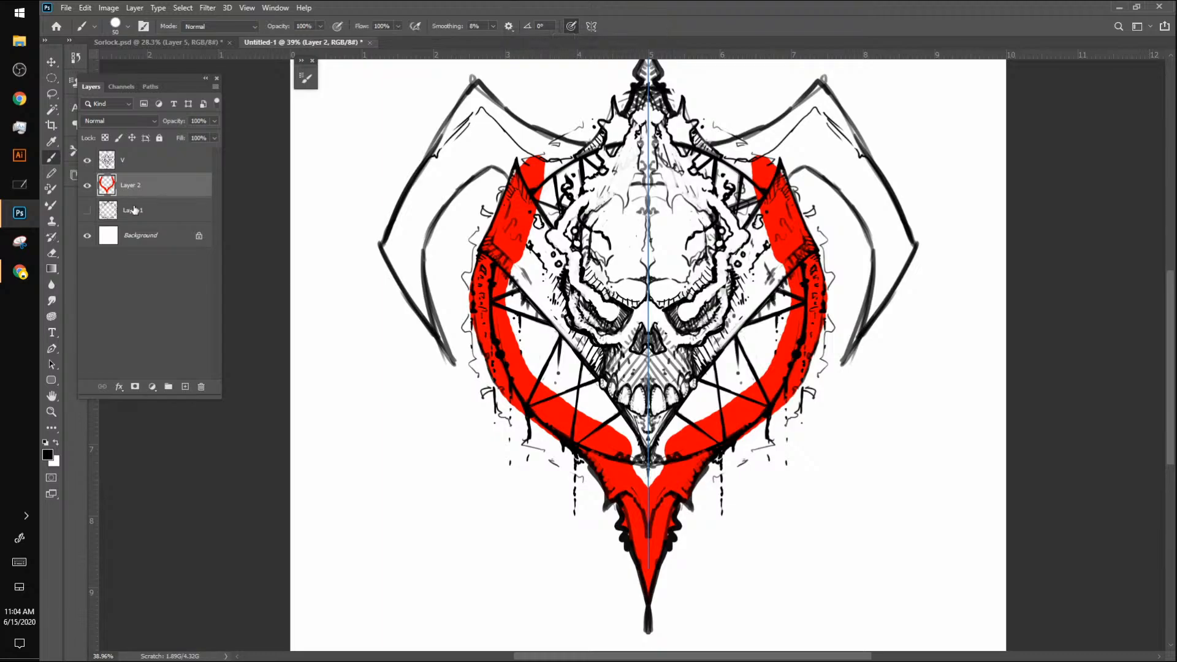
key("bracketright")
key("bracketright")
key("bracketright")
key("bracketright")
key("bracketright")
key("bracketright")
key("bracketright")
key("bracketright")
key("bracketright")
key("bracketright")
key("bracketright")
key("bracketright")
mouse_move(570, 206)
left_mouse_down()
mouse_move(545, 286)
mouse_move(552, 264)
mouse_move(528, 266)
mouse_move(590, 386)
mouse_move(653, 415)
mouse_move(653, 456)
mouse_move(634, 346)
mouse_move(671, 329)
mouse_move(673, 311)
mouse_move(731, 260)
left_mouse_up()
key("ctrl+z")
left_click(603, 463, "alt")
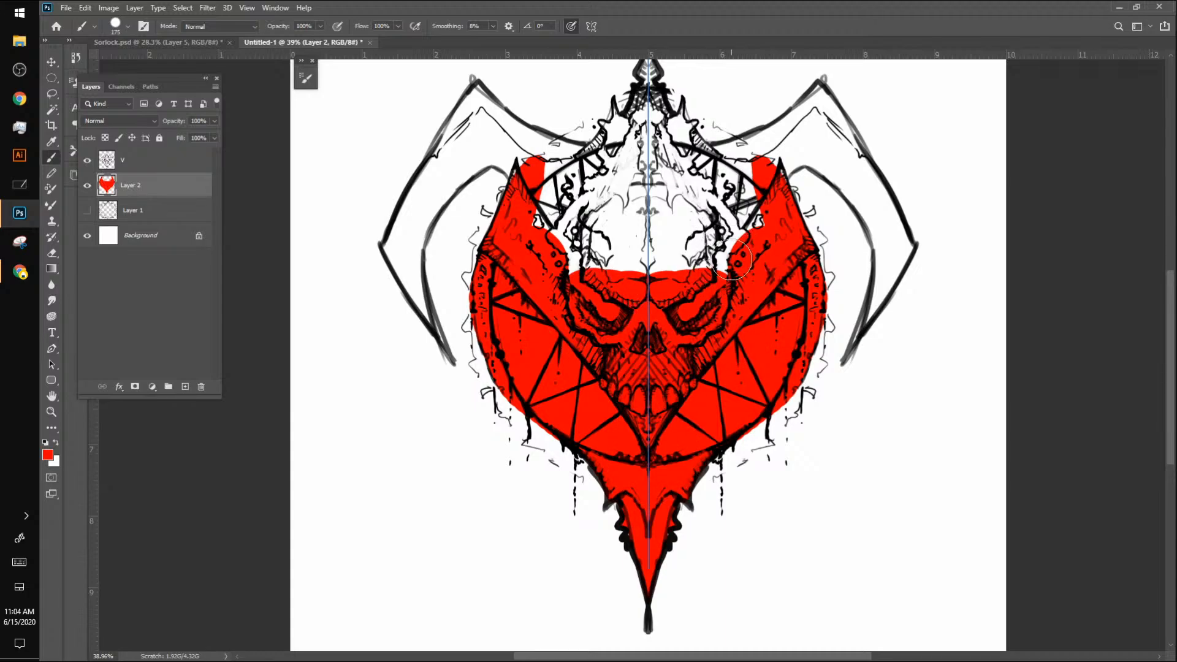
Step: Set the foreground colour to golden brown #805a00 for the brush
left_click(47, 454)
left_click_drag(261, 273, 261, 258)
left_click_drag(248, 158, 246, 198)
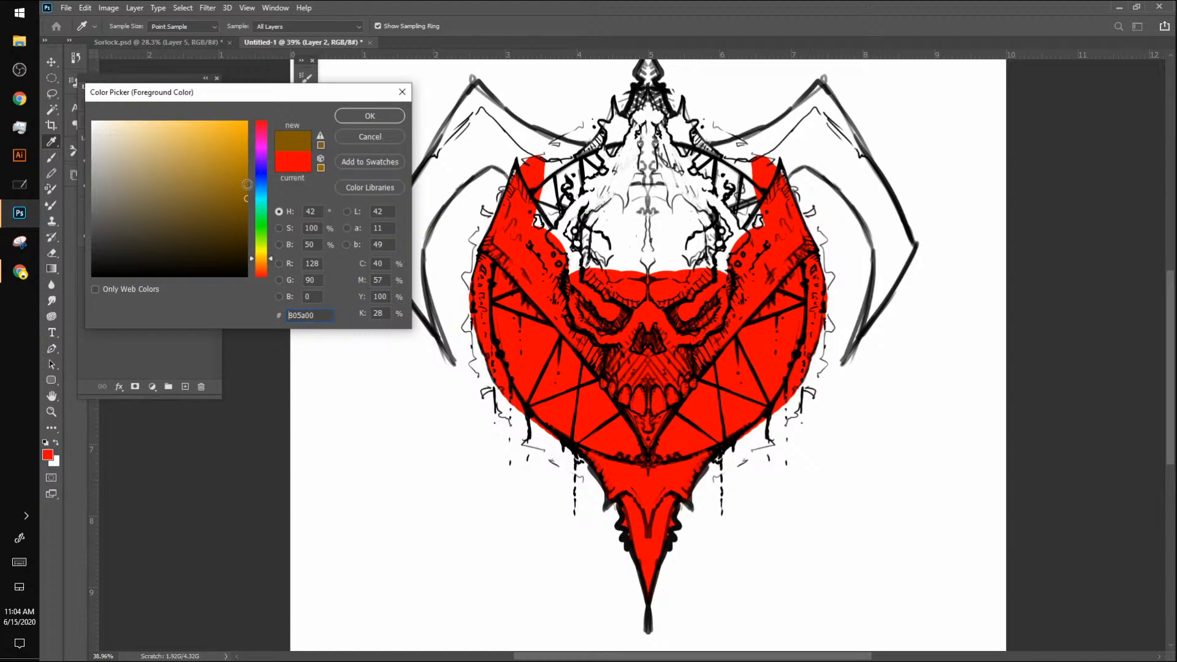
left_click(354, 121)
key("b")
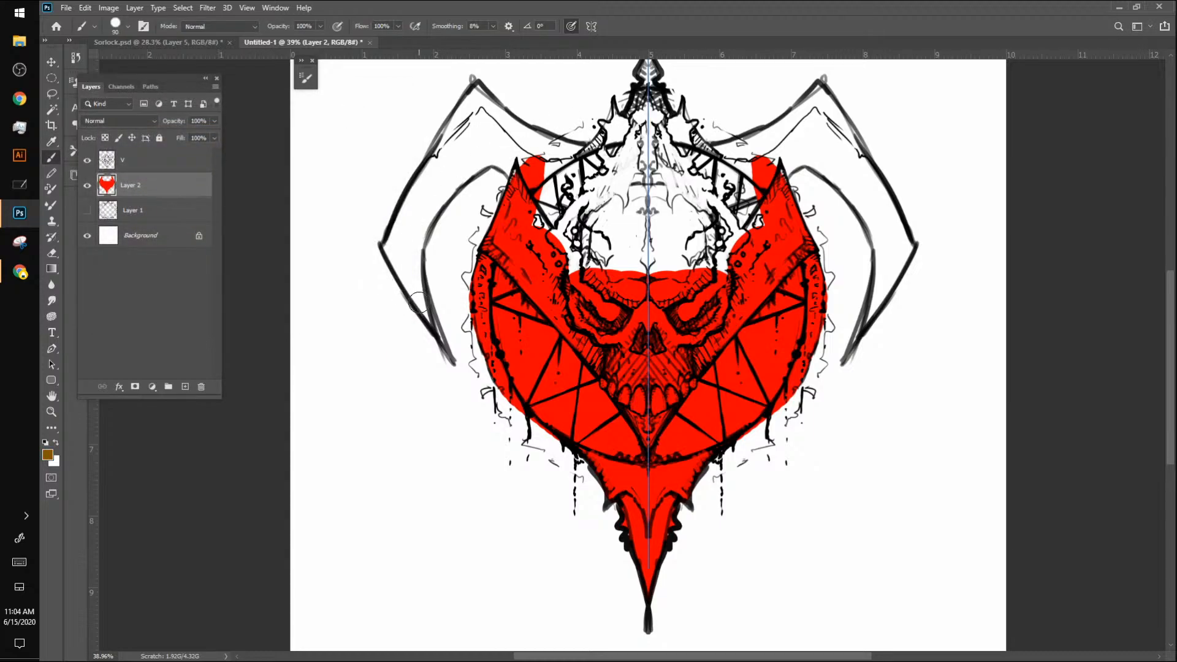
Step: Paint the emblem's two curved outer horns brown up to the skull's sides, using a size 45 symmetrical brush
key("bracketleft")
key("bracketleft")
key("bracketleft")
key("bracketleft")
key("bracketleft")
mouse_move(383, 244)
left_mouse_down()
mouse_move(440, 341)
mouse_move(415, 249)
mouse_move(413, 280)
mouse_move(387, 249)
mouse_move(406, 207)
mouse_move(399, 248)
mouse_move(431, 205)
mouse_move(411, 265)
mouse_move(448, 192)
mouse_move(433, 221)
mouse_move(493, 165)
left_mouse_up()
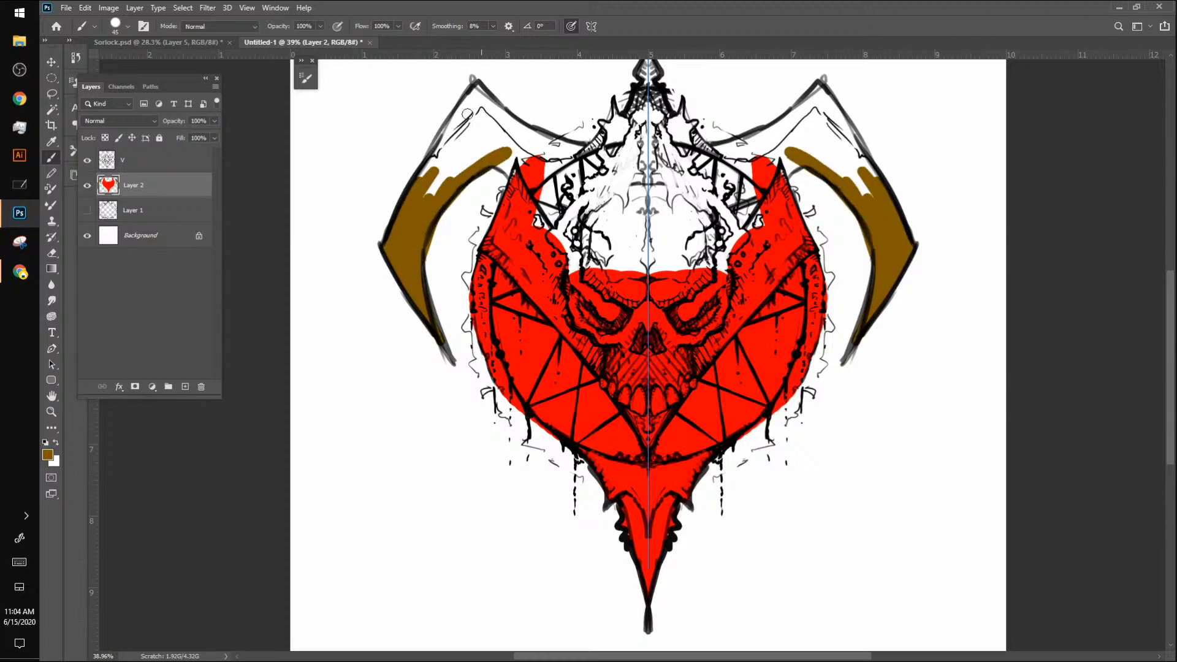
mouse_move(467, 114)
left_mouse_down()
mouse_move(428, 174)
mouse_move(473, 86)
mouse_move(518, 128)
mouse_move(481, 91)
mouse_move(548, 142)
mouse_move(524, 129)
mouse_move(588, 149)
mouse_move(425, 208)
mouse_move(480, 96)
mouse_move(446, 182)
mouse_move(489, 130)
mouse_move(481, 149)
mouse_move(496, 148)
mouse_move(485, 113)
mouse_move(502, 166)
mouse_move(513, 163)
mouse_move(513, 135)
mouse_move(534, 184)
mouse_move(523, 150)
mouse_move(540, 177)
mouse_move(538, 141)
mouse_move(559, 160)
mouse_move(571, 150)
mouse_move(549, 198)
mouse_move(542, 192)
mouse_move(553, 210)
mouse_move(555, 171)
mouse_move(620, 152)
mouse_move(603, 171)
mouse_move(591, 153)
mouse_move(616, 108)
left_mouse_up()
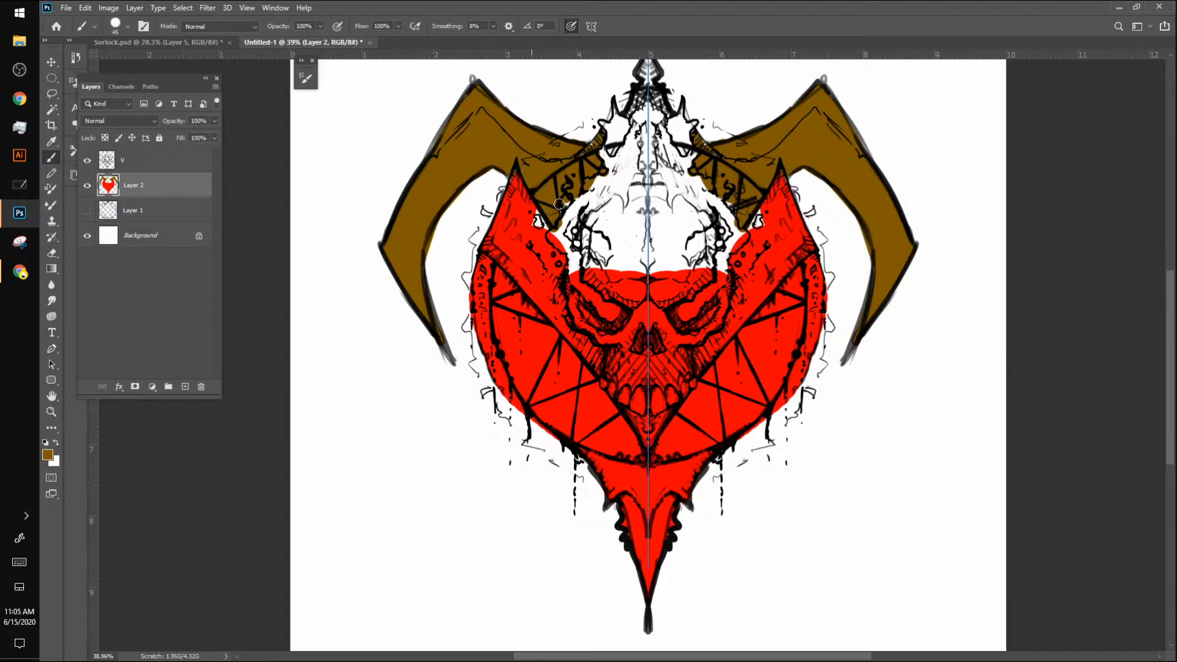
Step: Look at the Sorlock painting and the Aggie.io sketch, and return to the Untitled-1 emblem
key("alt+Tab")
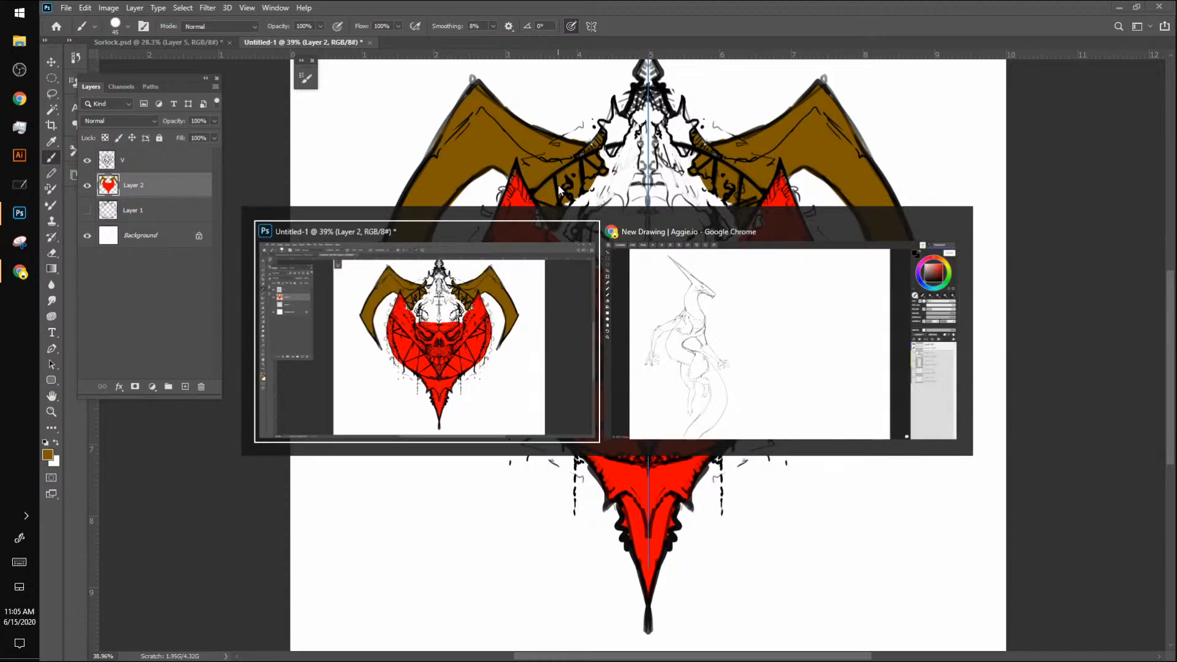
left_click(161, 44)
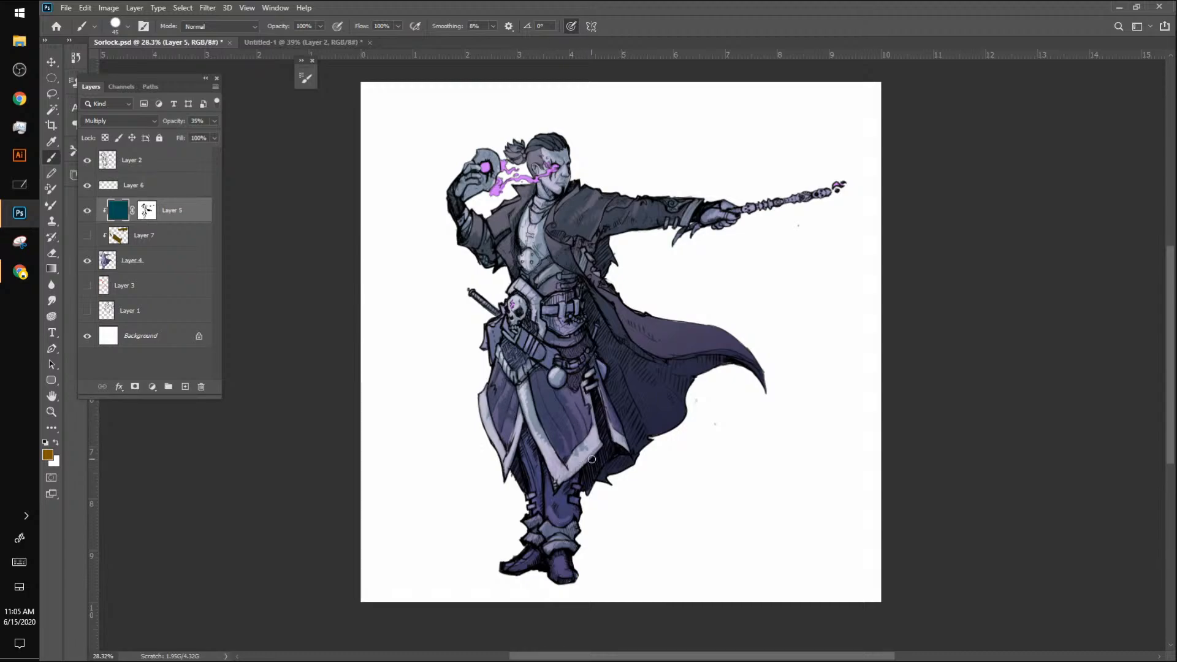
key("alt+Tab")
key("alt+Tab")
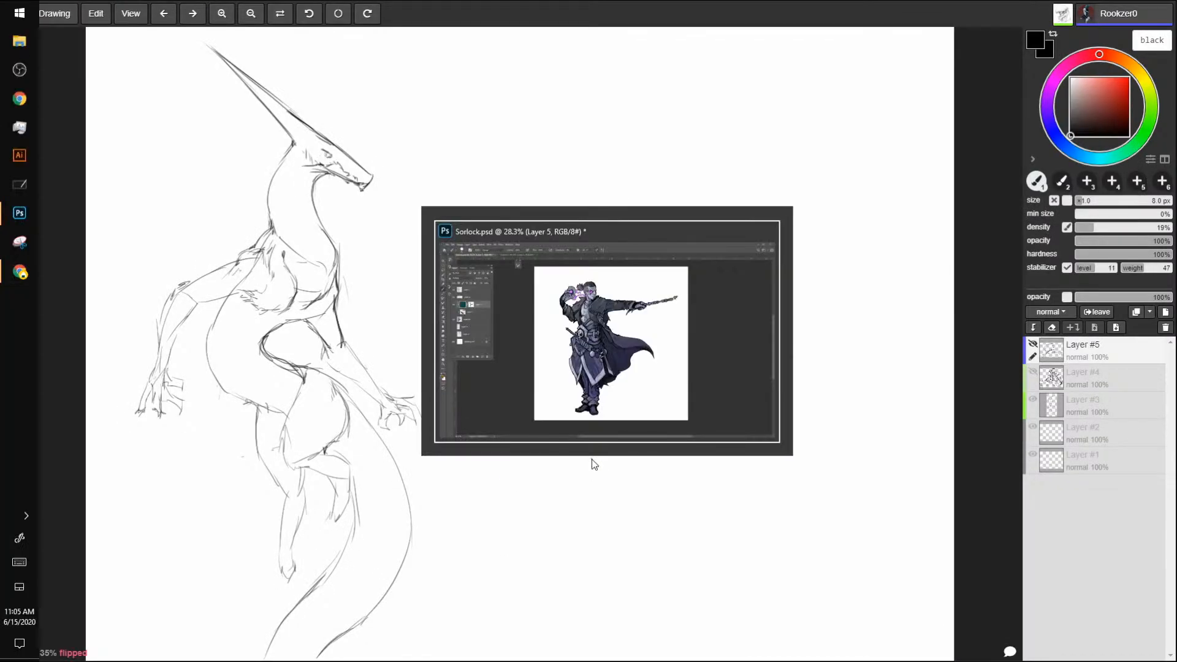
left_click(338, 41)
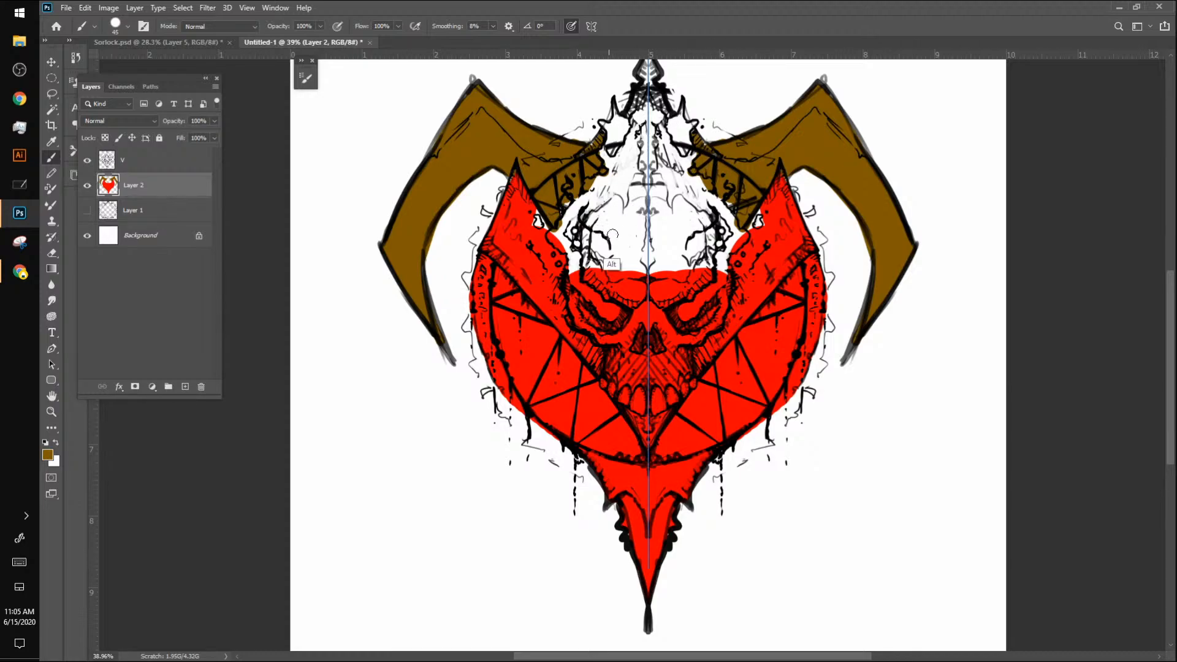
Step: Brush translucent brown over both temples of the skull on Layer 2
left_click(525, 273, "alt")
mouse_move(532, 217)
left_mouse_down()
mouse_move(565, 259)
mouse_move(528, 207)
mouse_move(553, 210)
mouse_move(549, 250)
mouse_move(554, 224)
mouse_move(577, 288)
mouse_move(557, 229)
mouse_move(543, 245)
mouse_move(533, 210)
mouse_move(579, 282)
mouse_move(559, 217)
mouse_move(568, 265)
mouse_move(566, 215)
mouse_move(574, 247)
mouse_move(585, 231)
mouse_move(565, 226)
mouse_move(588, 244)
mouse_move(588, 221)
mouse_move(608, 257)
left_mouse_up()
left_click(544, 182, "alt")
left_click(575, 216, "alt")
mouse_move(591, 167)
left_mouse_down()
mouse_move(600, 231)
mouse_move(571, 225)
left_mouse_up()
key("ctrl+z")
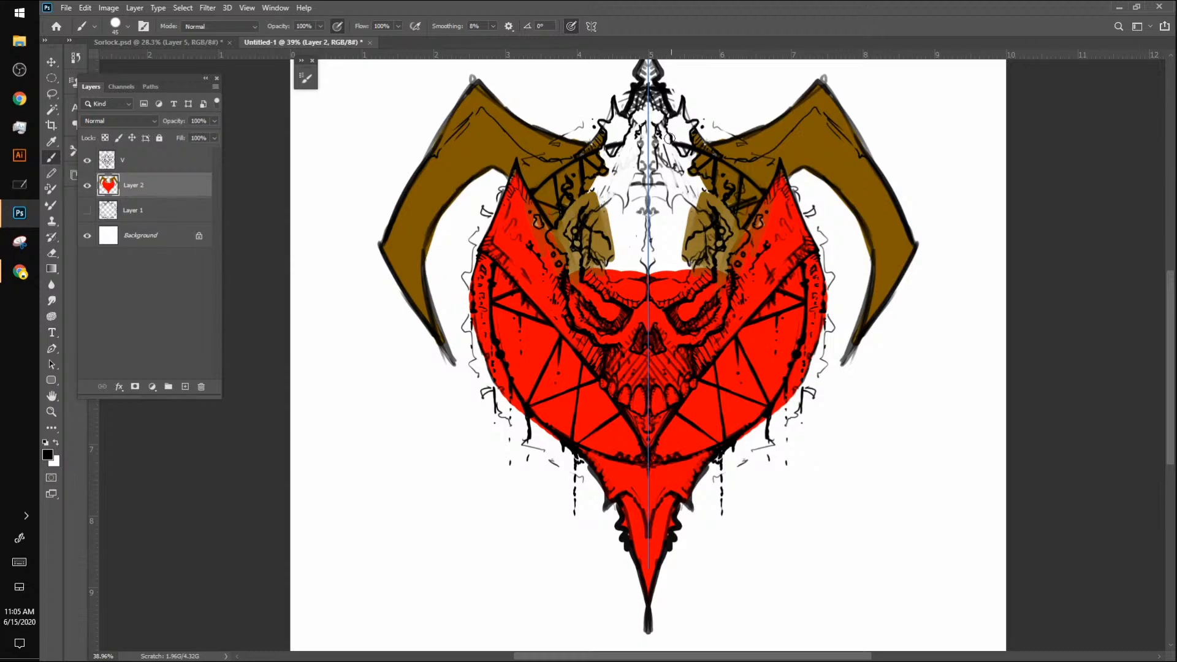
Step: Paint the top spike, crown spikes and skull forehead brown down to the bridge of the nose
mouse_move(623, 152)
left_mouse_down()
mouse_move(601, 255)
mouse_move(578, 248)
mouse_move(585, 270)
mouse_move(580, 248)
mouse_move(592, 262)
mouse_move(590, 231)
mouse_move(591, 250)
mouse_move(607, 231)
mouse_move(604, 251)
mouse_move(622, 194)
mouse_move(620, 110)
left_mouse_up()
left_click(499, 296, "alt")
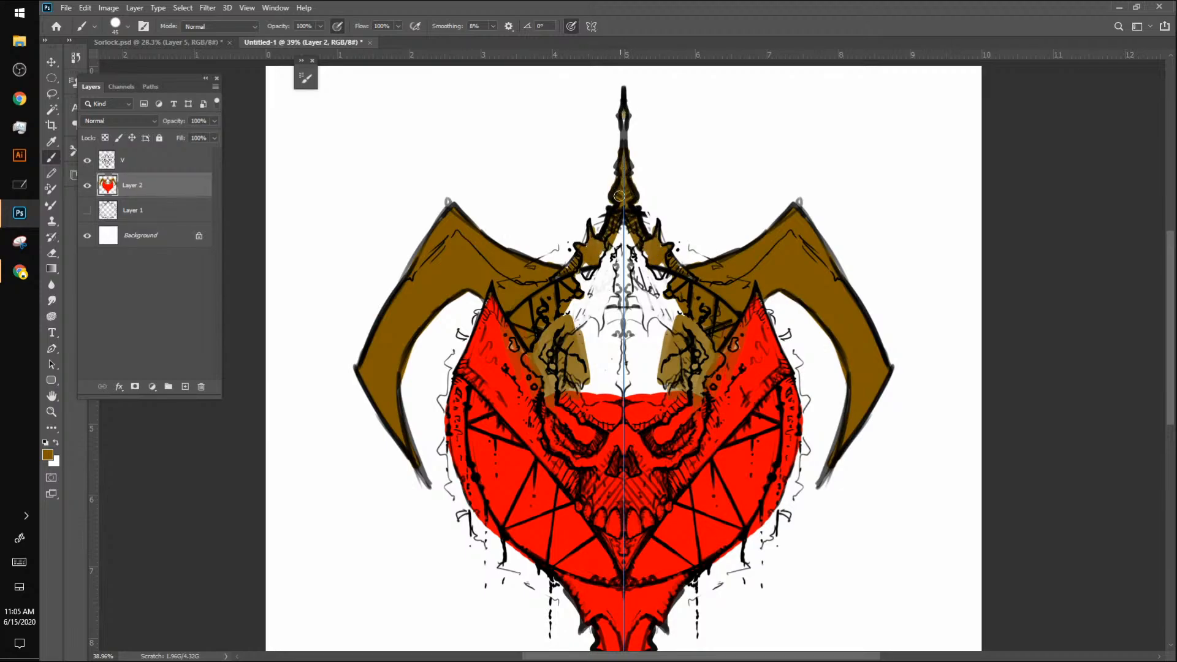
mouse_move(619, 196)
left_mouse_down()
mouse_move(624, 225)
mouse_move(565, 307)
mouse_move(591, 251)
mouse_move(574, 261)
mouse_move(565, 277)
mouse_move(608, 272)
mouse_move(625, 243)
mouse_move(565, 320)
mouse_move(634, 262)
mouse_move(545, 339)
mouse_move(630, 276)
mouse_move(571, 351)
mouse_move(645, 314)
mouse_move(560, 390)
mouse_move(616, 354)
mouse_move(638, 358)
mouse_move(599, 396)
mouse_move(632, 384)
mouse_move(610, 416)
mouse_move(633, 429)
mouse_move(651, 327)
mouse_move(648, 418)
mouse_move(679, 389)
mouse_move(551, 347)
mouse_move(552, 381)
mouse_move(513, 301)
mouse_move(491, 294)
mouse_move(527, 363)
mouse_move(499, 314)
mouse_move(555, 393)
mouse_move(608, 436)
mouse_move(606, 417)
mouse_move(606, 450)
mouse_move(632, 435)
mouse_move(639, 448)
mouse_move(611, 443)
mouse_move(643, 424)
left_mouse_up()
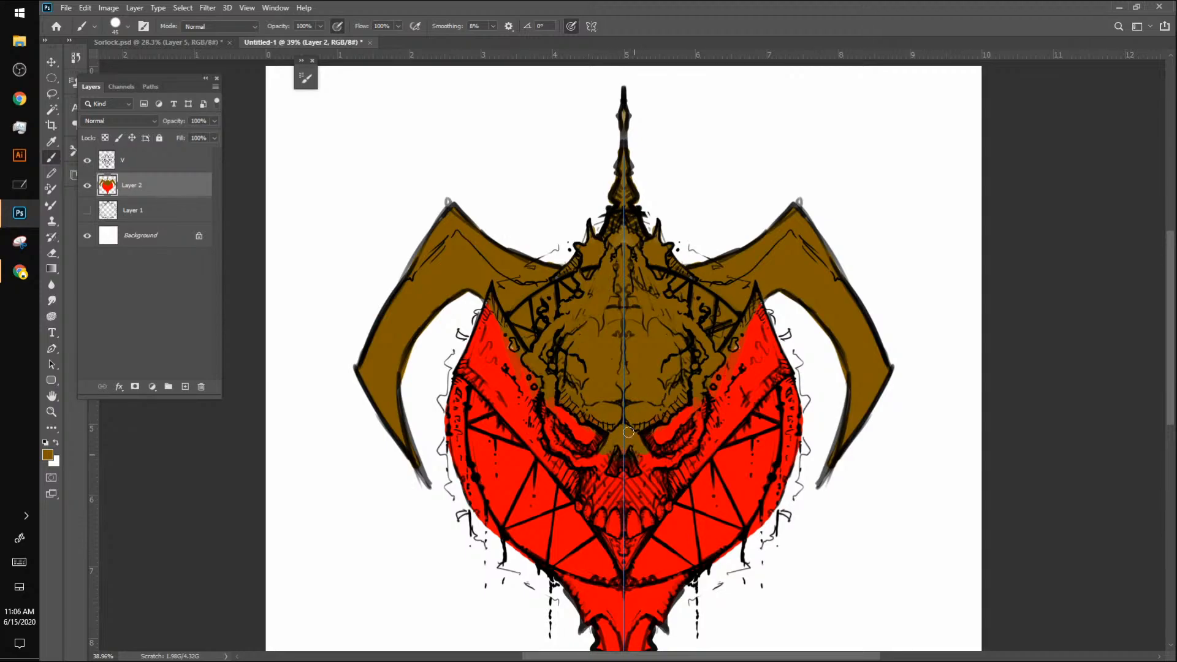
Step: Load Layer 2's painted area as a selection, and set red as foreground and brown as background colour
left_click(113, 191, "ctrl")
left_click(797, 268, "alt")
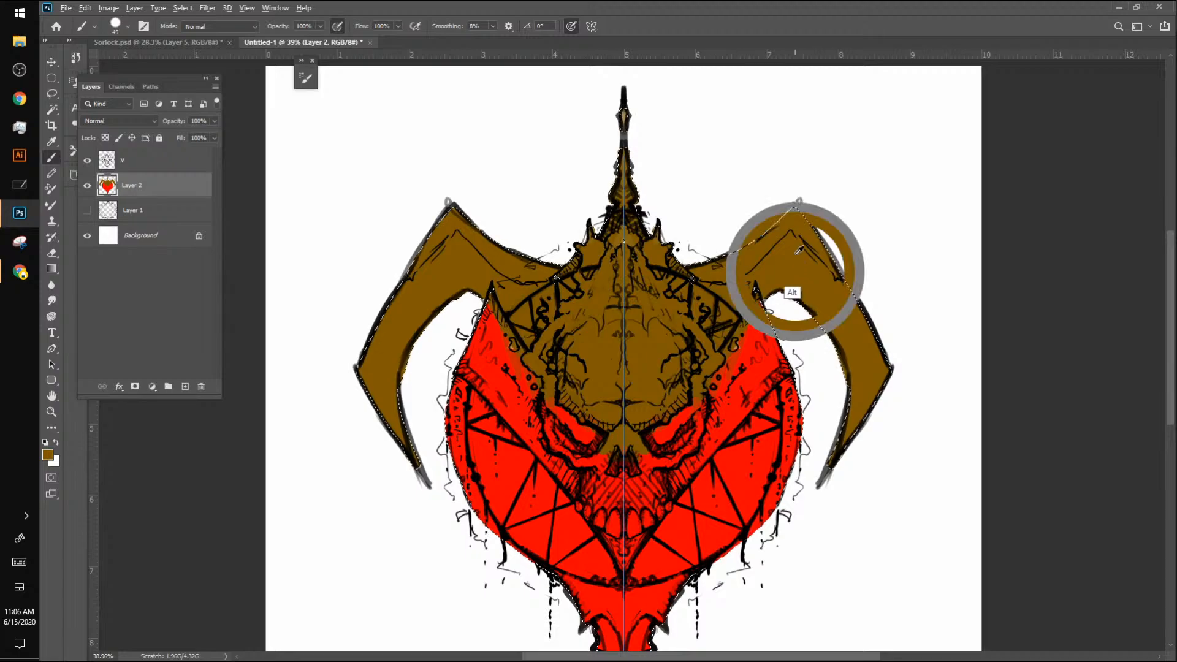
key("x")
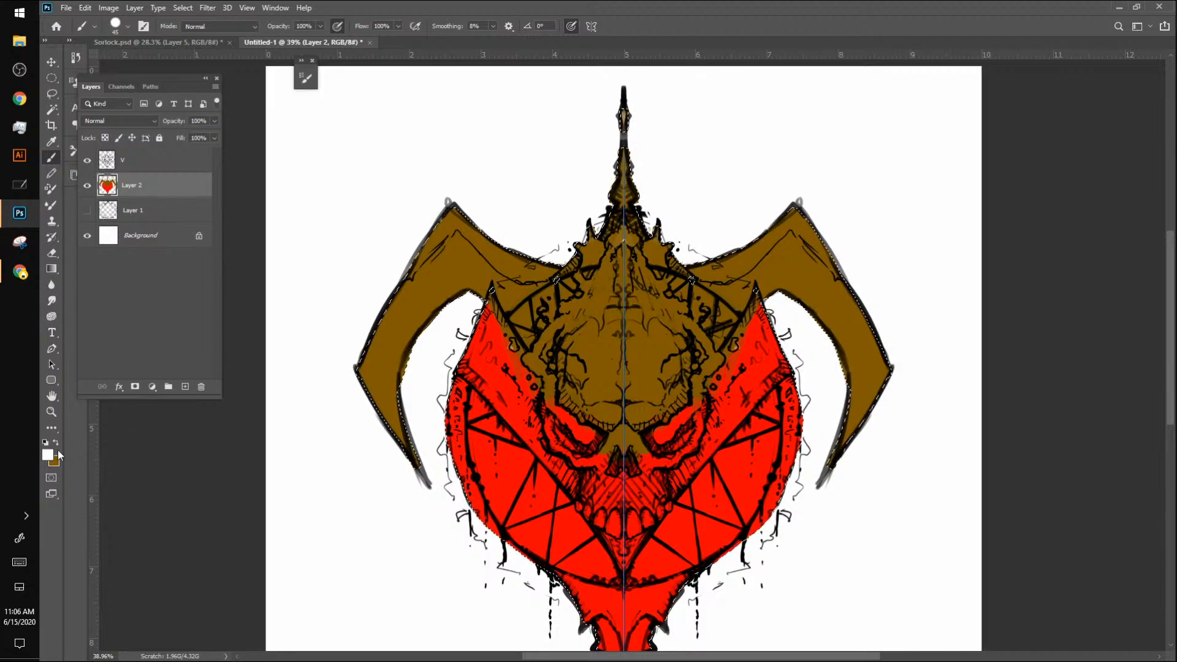
left_click(744, 490, "alt")
Step: Try a vertical black-to-white gradient across the selected emblem, and undo it
key("z")
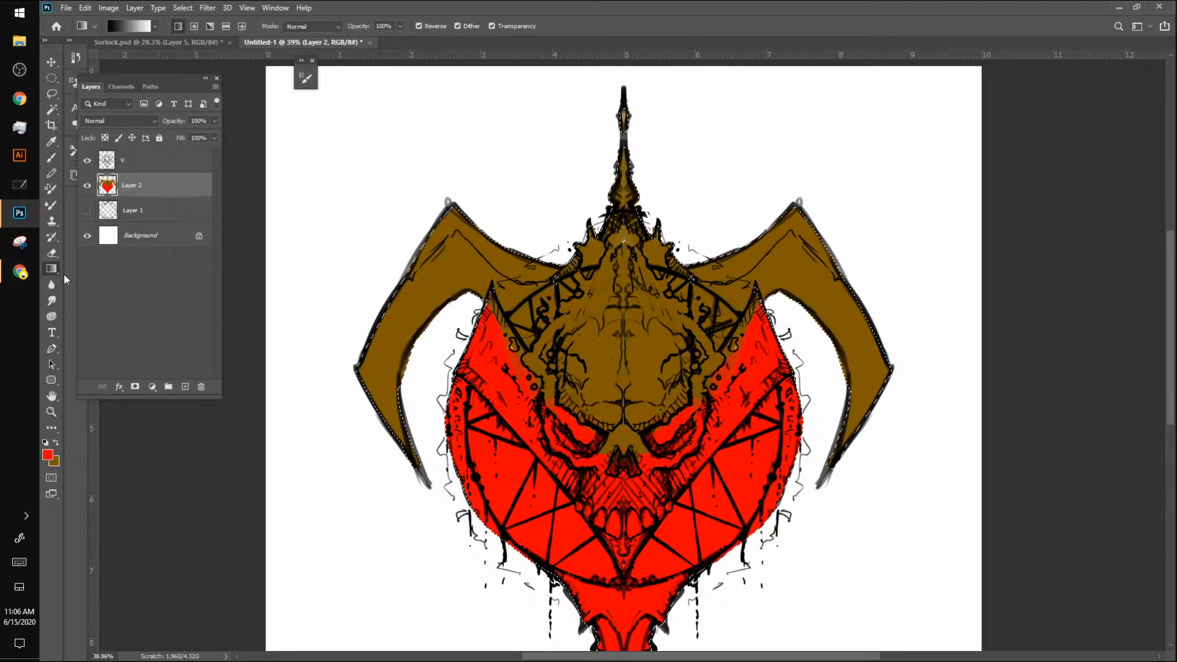
left_click(759, 355, "alt")
left_click(735, 380, "alt")
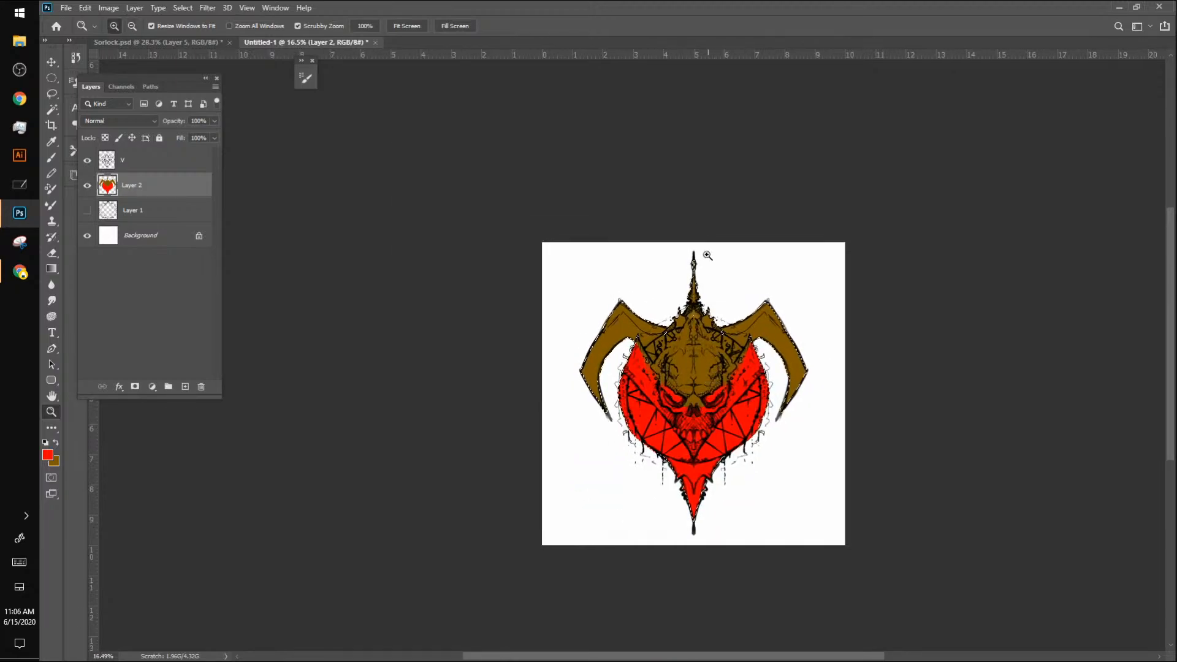
left_click(55, 270)
left_click_drag(702, 185, 703, 623)
key("ctrl+z")
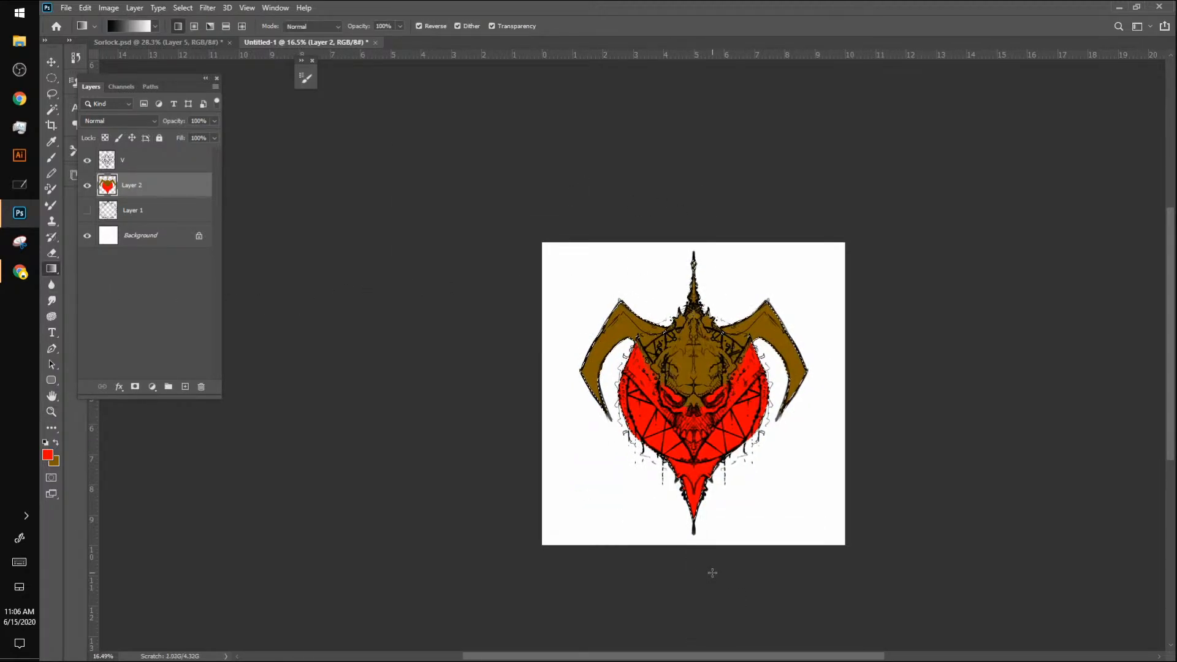
Step: Fill the selected emblem with a vertical foreground-to-background gradient running from brown at the top to red at the bottom
left_click(156, 27)
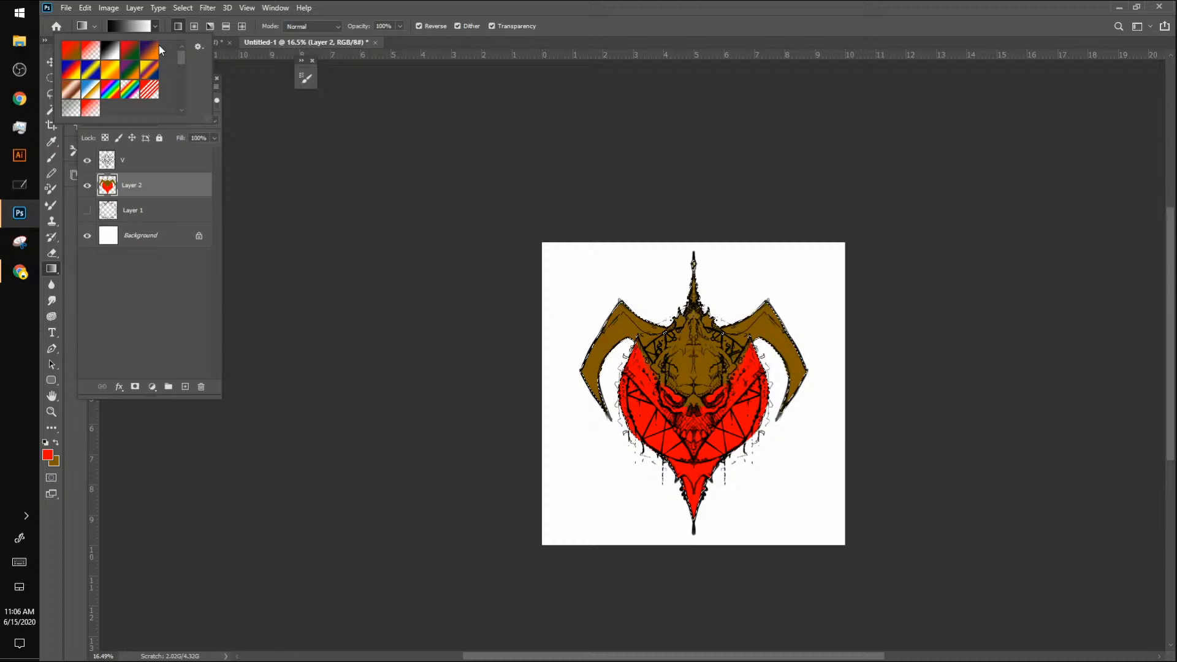
left_click(68, 59)
left_click_drag(696, 222, 695, 595)
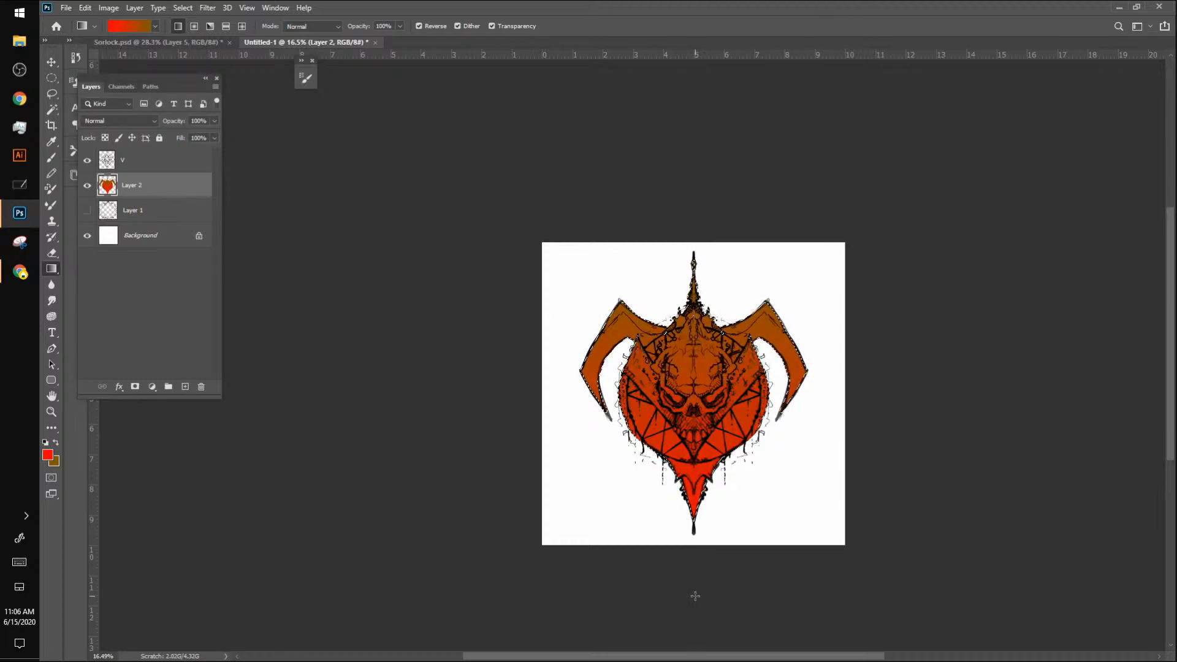
key("ctrl+z")
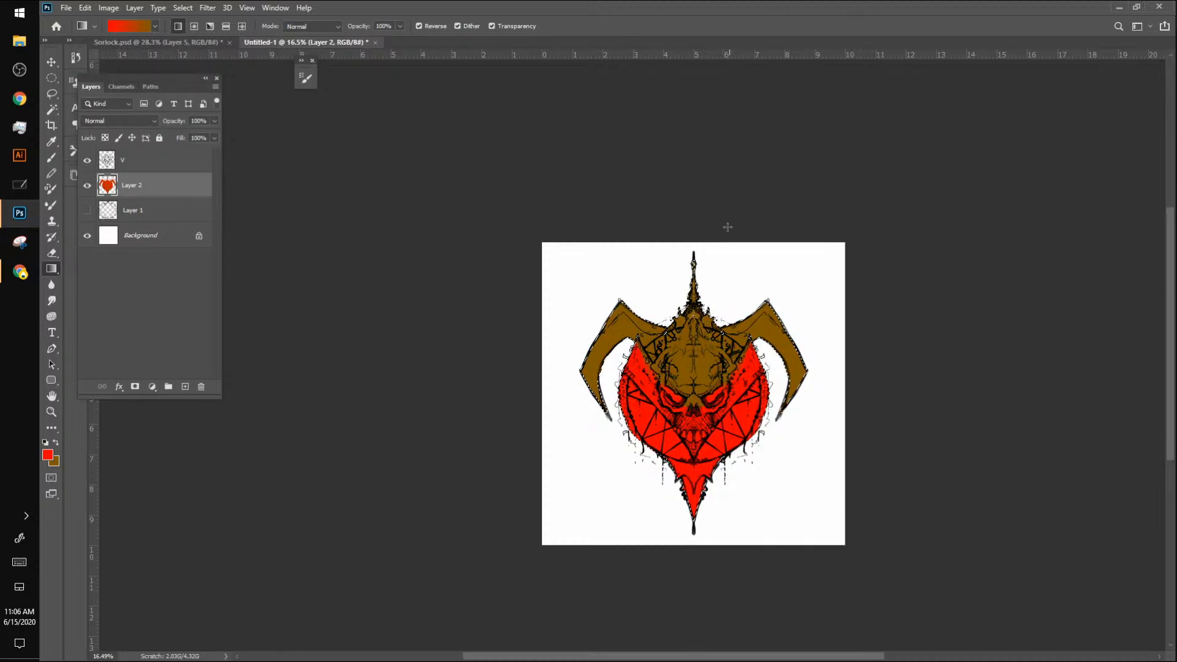
key("ctrl")
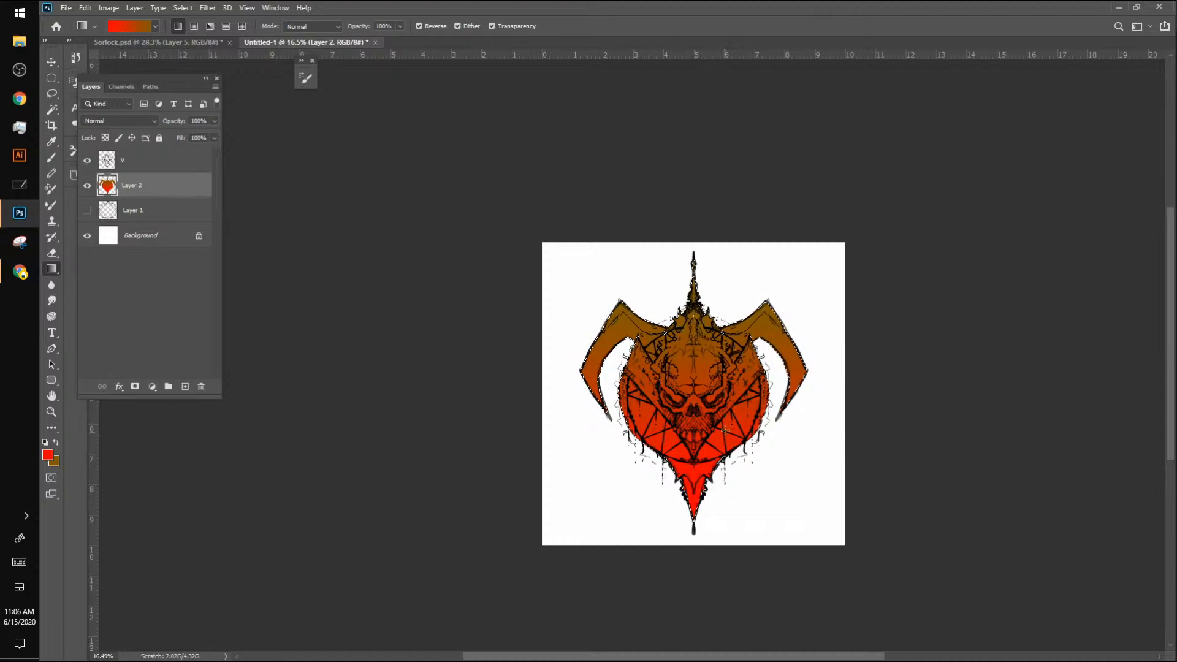
key("b")
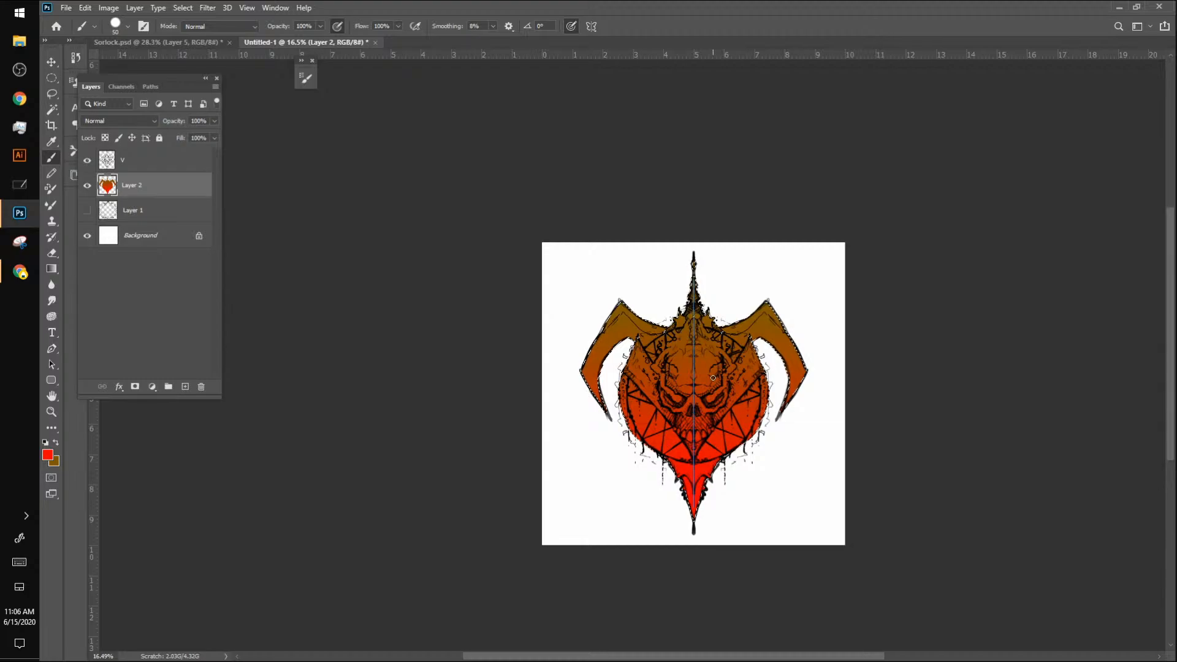
Step: Sample the brown from the horn and paint the skull's forehead solid brown over the gradient with a larger brush
left_click(622, 314, "alt")
key("bracketright")
key("bracketright")
key("bracketright")
key("bracketright")
key("bracketright")
left_click(630, 314, "alt")
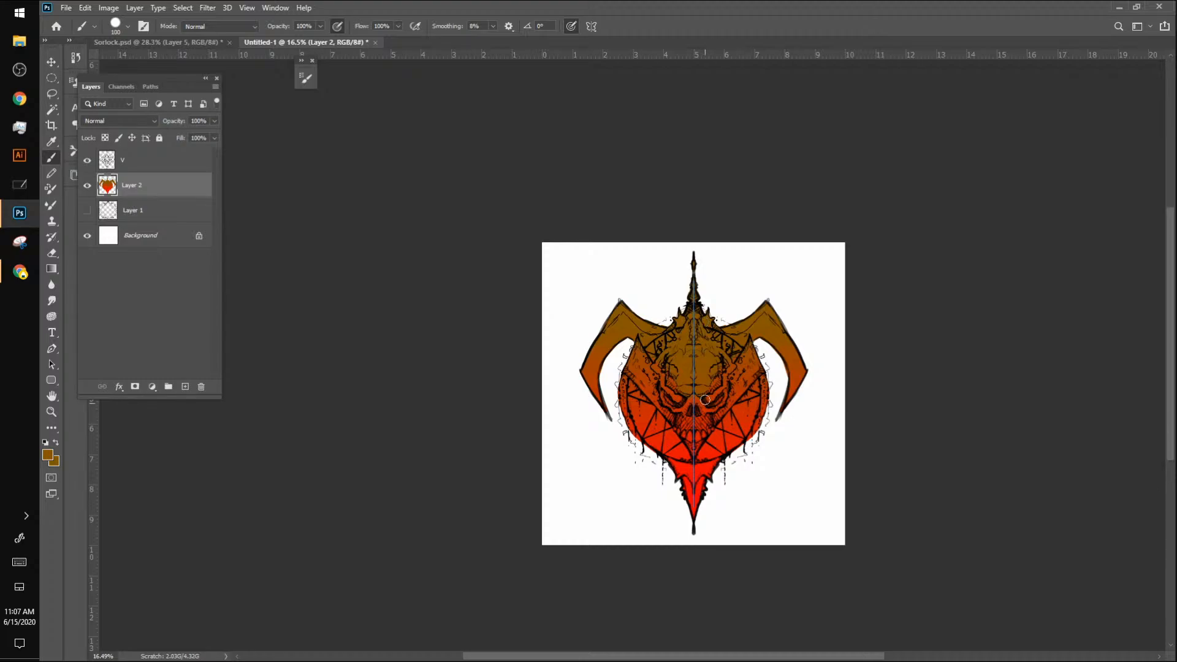
key("z")
mouse_move(712, 369)
left_mouse_down()
mouse_move(762, 304)
mouse_move(743, 306)
left_mouse_up()
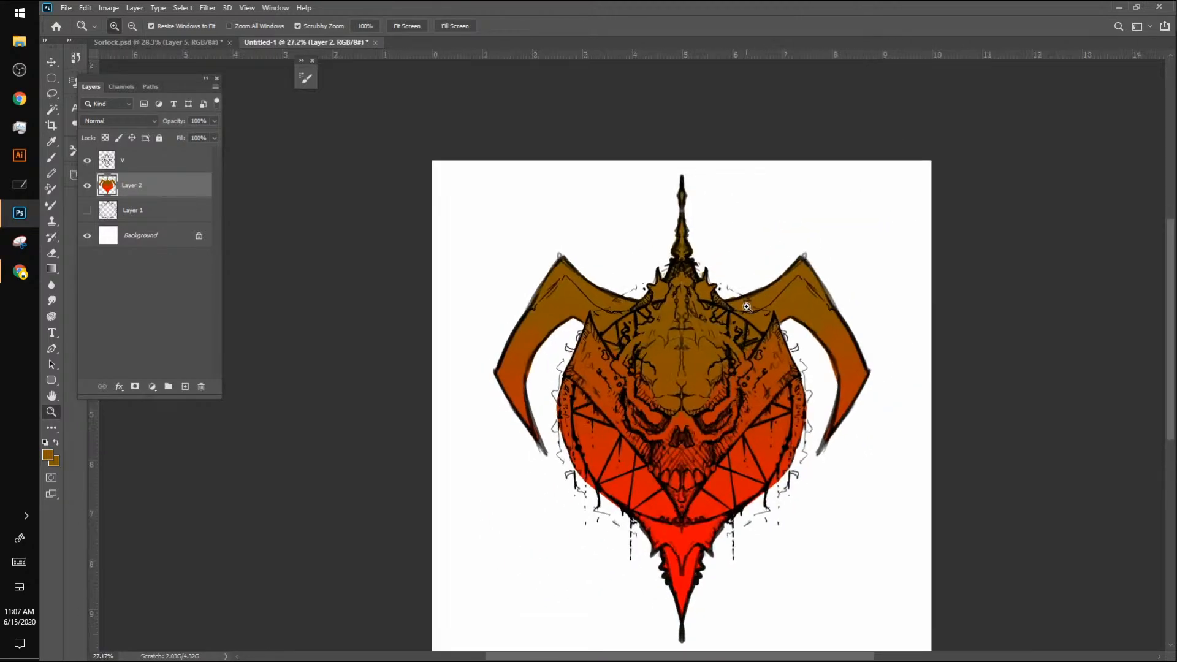
left_click_drag(699, 371, 707, 355)
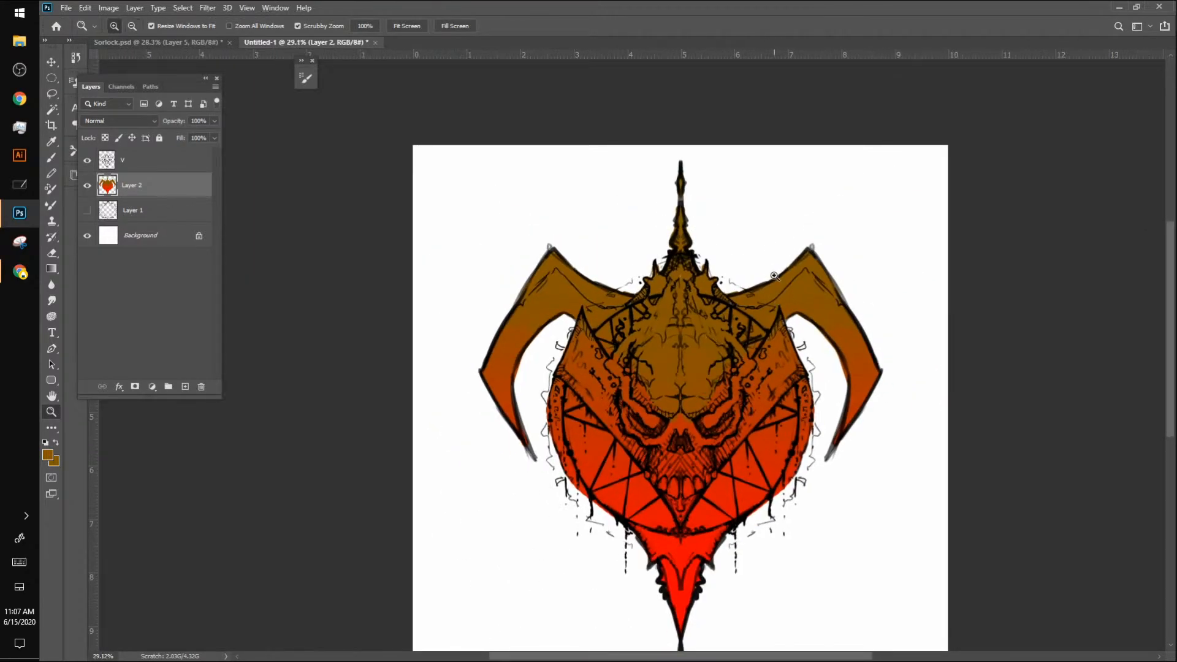
Step: Hide Layer 2 and add a new empty layer directly beneath the line-art layer V
left_click(87, 186)
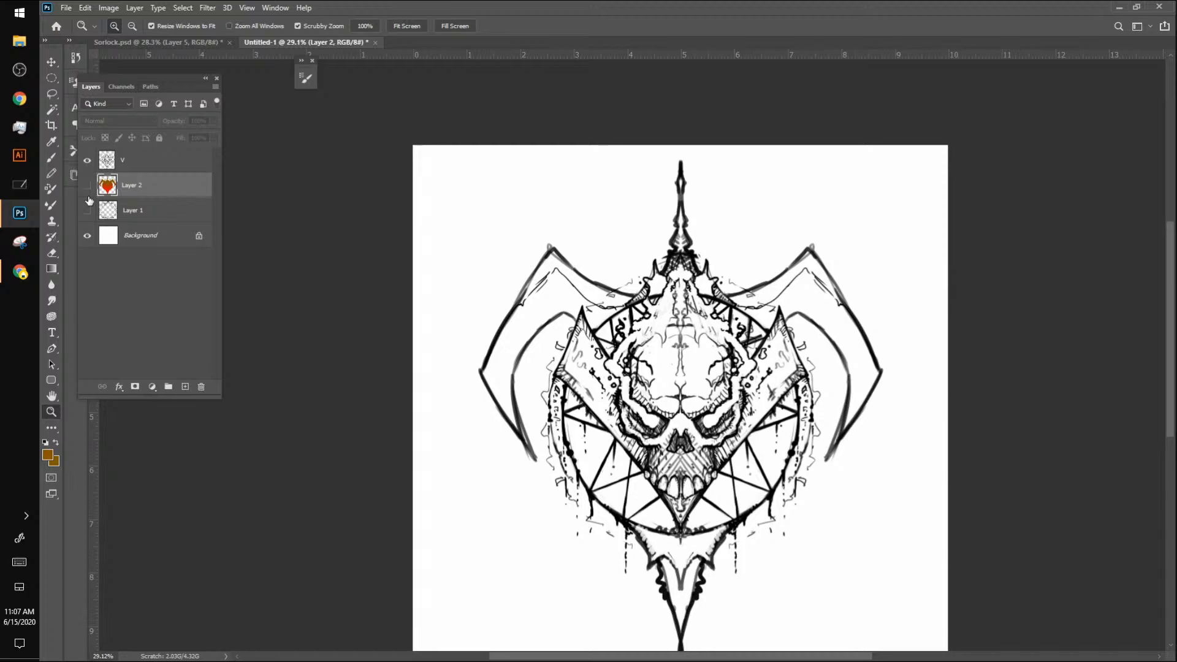
left_click(185, 387)
Step: Lasso the skull on layer V and scale it up slightly about its centre
left_click(135, 164)
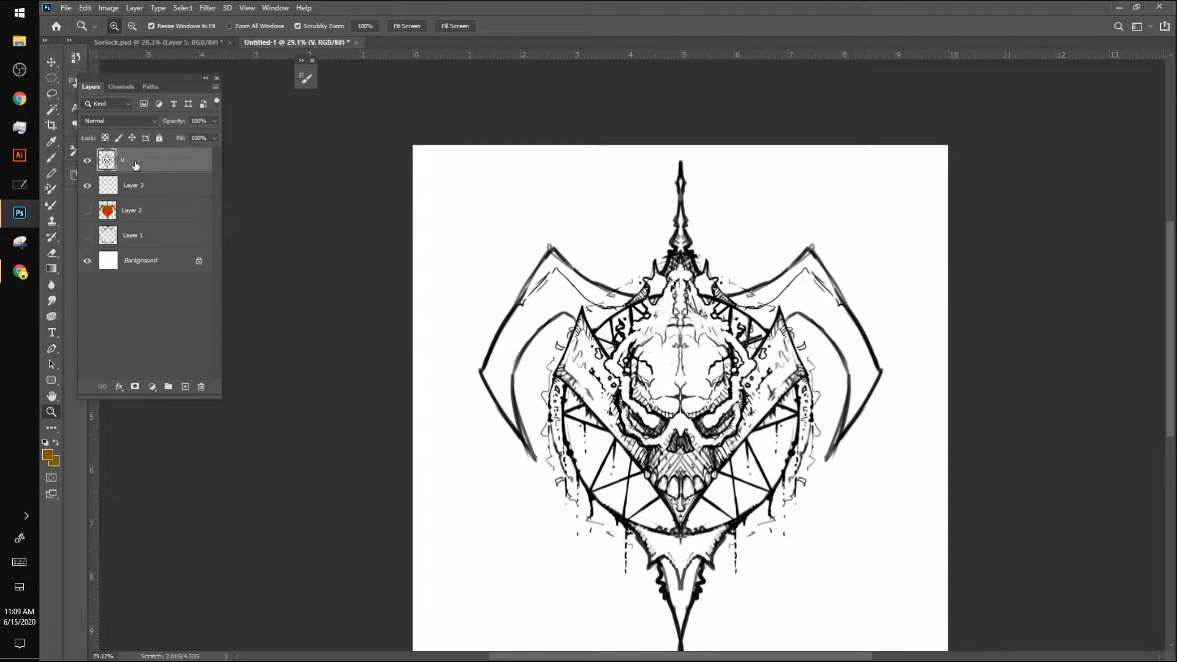
left_click(52, 94)
mouse_move(677, 279)
left_mouse_down()
mouse_move(649, 293)
mouse_move(630, 330)
mouse_move(622, 321)
mouse_move(619, 358)
mouse_move(585, 306)
mouse_move(556, 377)
mouse_move(613, 439)
mouse_move(612, 475)
mouse_move(628, 458)
mouse_move(618, 464)
mouse_move(693, 515)
mouse_move(813, 378)
mouse_move(782, 311)
mouse_move(760, 355)
mouse_move(680, 275)
left_mouse_up()
key("ctrl+t")
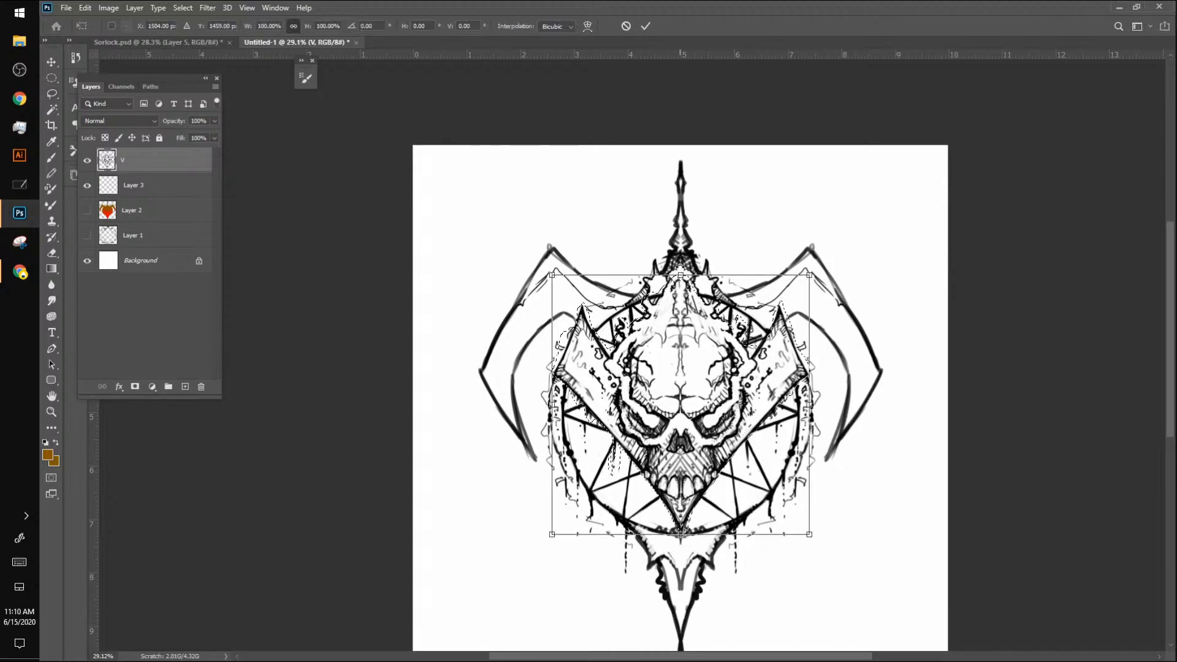
mouse_move(809, 274)
left_mouse_down()
mouse_move(874, 184)
mouse_move(822, 260)
left_mouse_up()
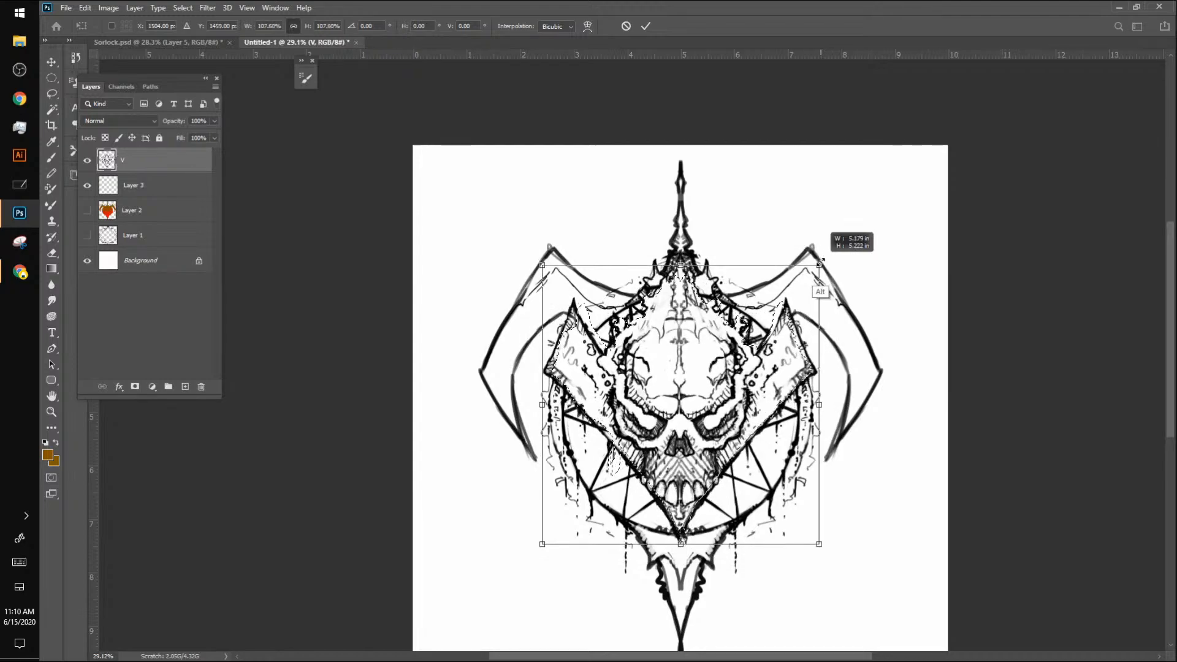
key("Return")
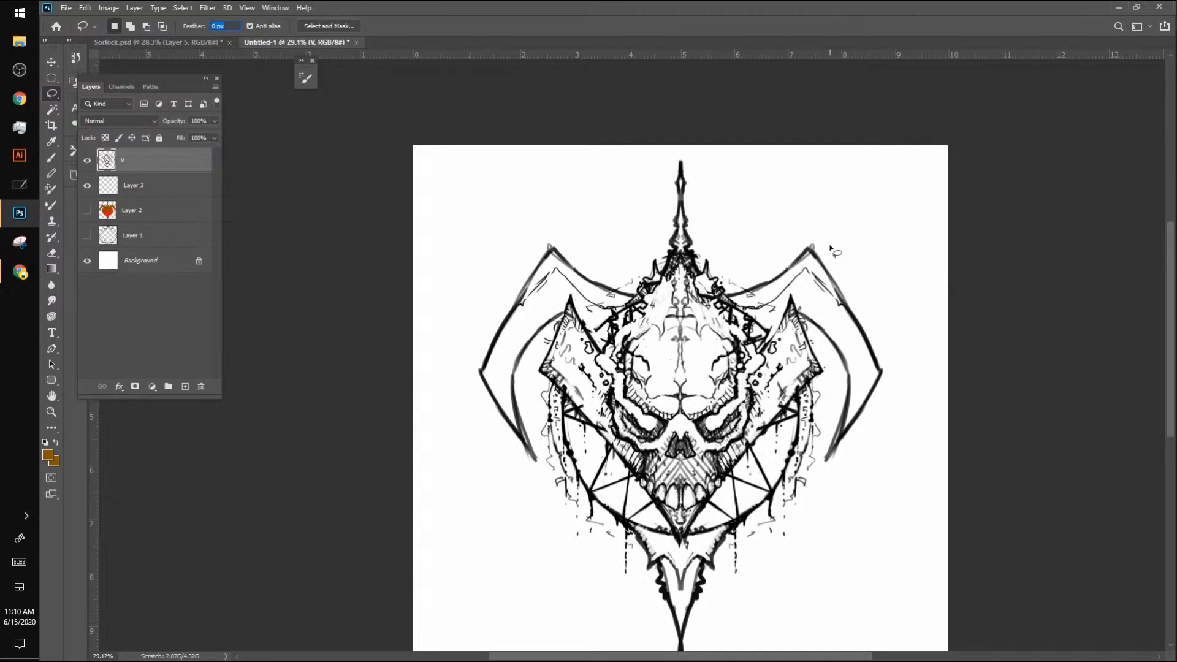
Step: Switch to the online drawing app and toggle the canvas's horizontal flip several times, leaving the view unflipped
key("alt+Tab")
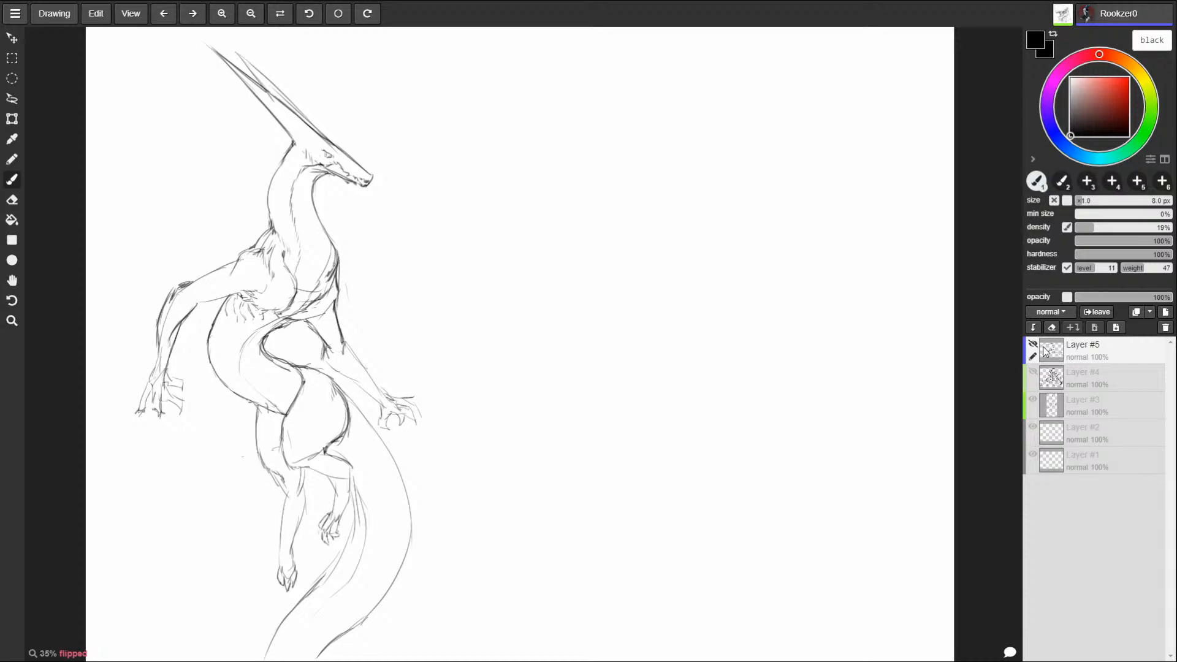
left_click(280, 15)
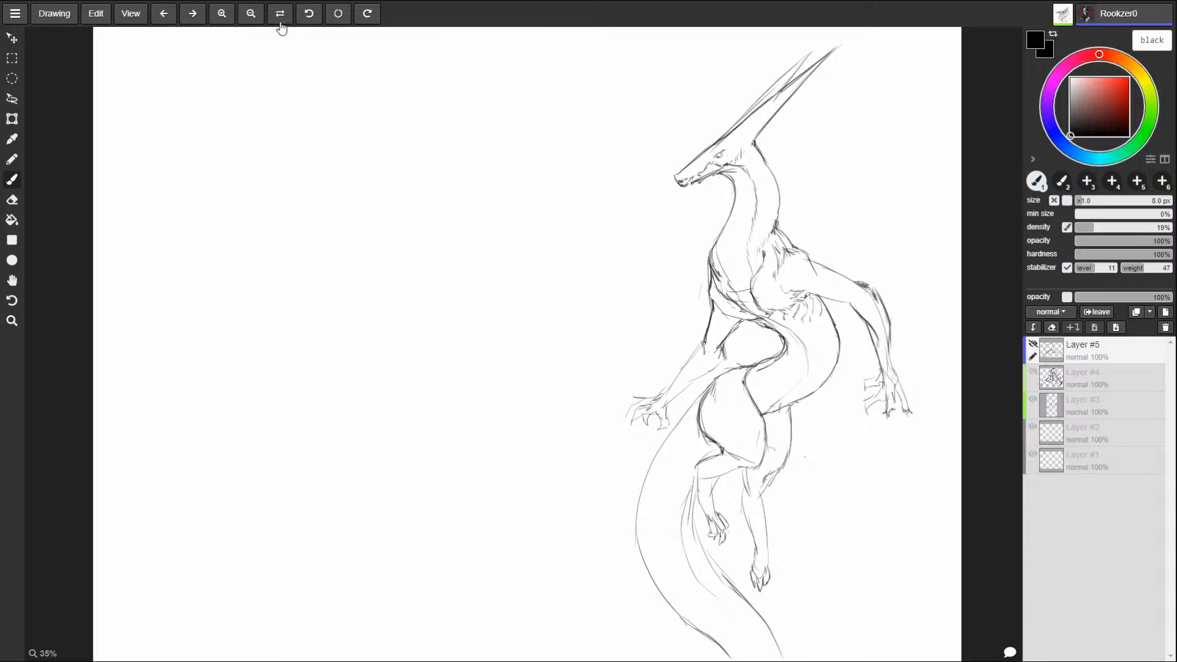
left_click(280, 17)
left_click(281, 17)
left_click(280, 18)
left_click(281, 17)
left_click(280, 17)
left_click(281, 17)
left_click(280, 17)
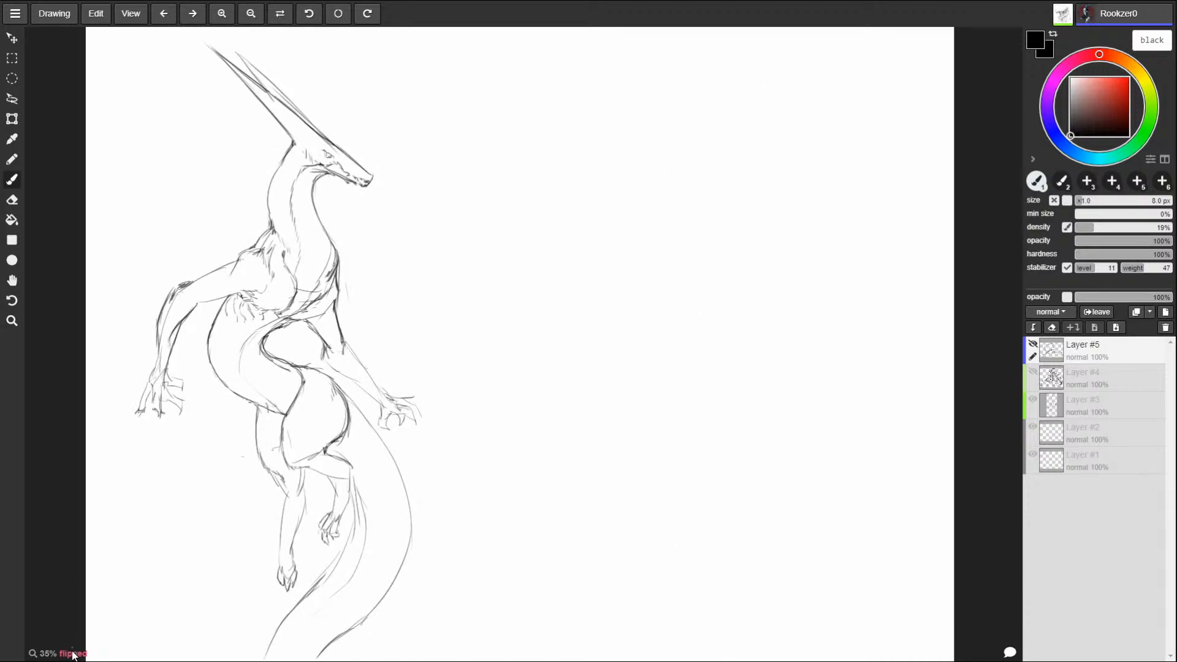
left_click(280, 17)
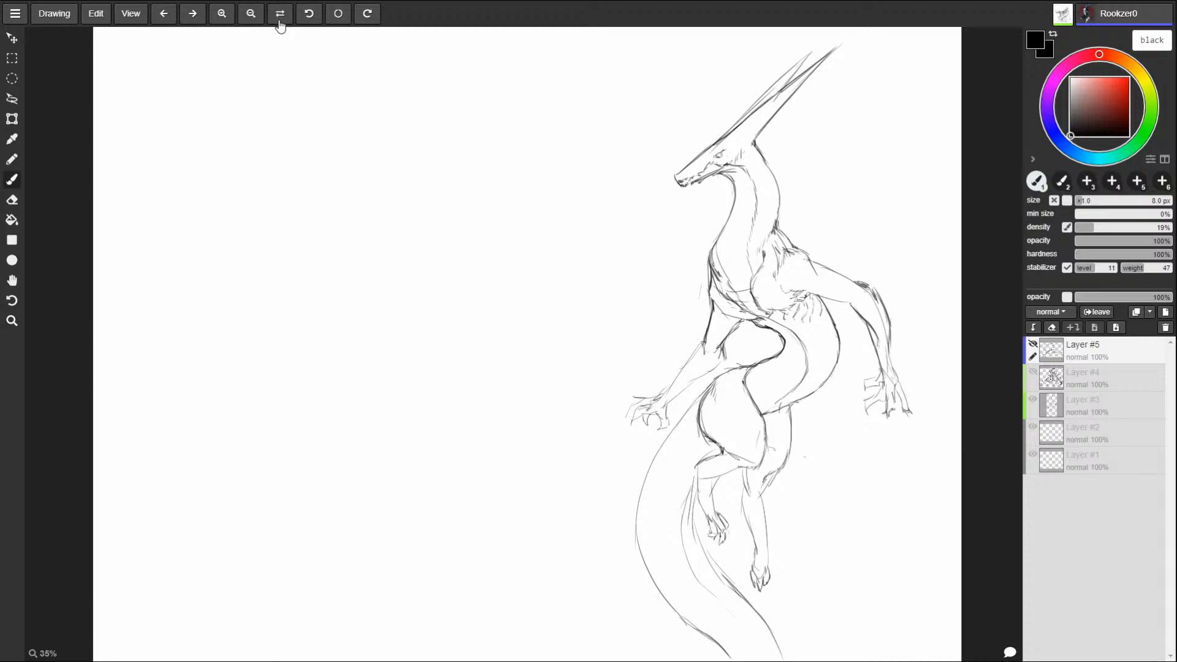
key("ctrl+z")
Step: Switch back to Photoshop and add a short brown stroke to the skull's side plate with a smaller brush
key("alt+Tab")
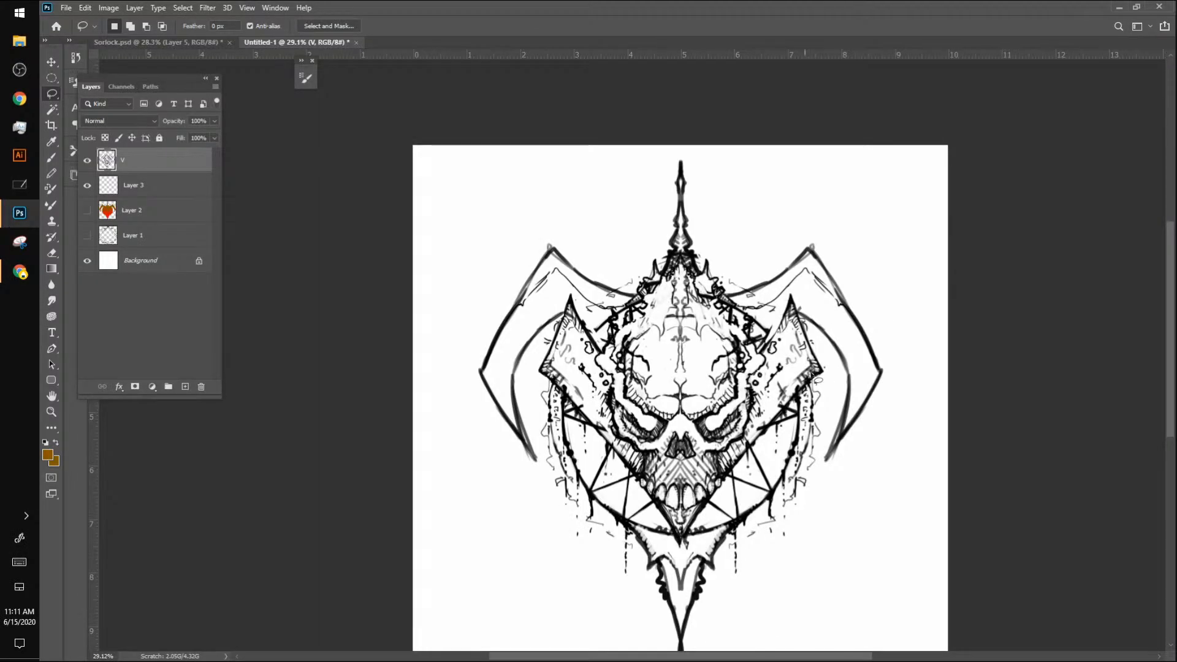
key("b")
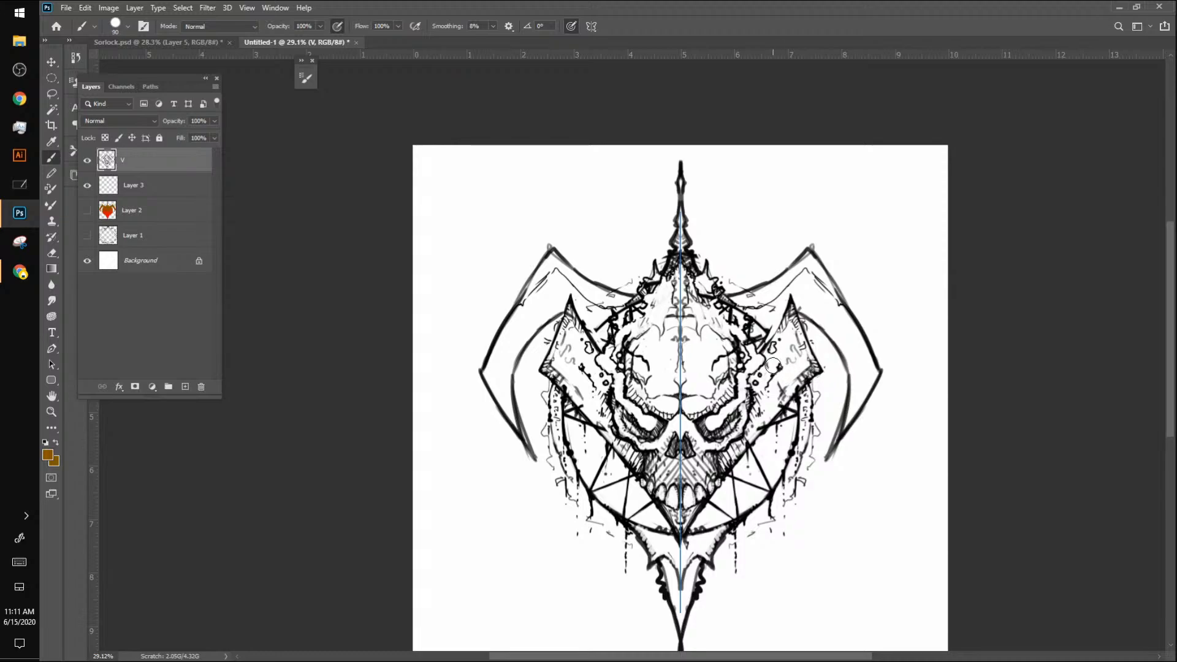
key("bracketleft")
key("bracketleft")
key("bracketleft")
key("bracketleft")
key("bracketleft")
key("bracketleft")
key("bracketleft")
key("bracketleft")
key("bracketleft")
left_click_drag(796, 372, 789, 386)
Step: Delete the hidden Layer 2 that holds the colour gradient
left_click(149, 216)
key("Delete")
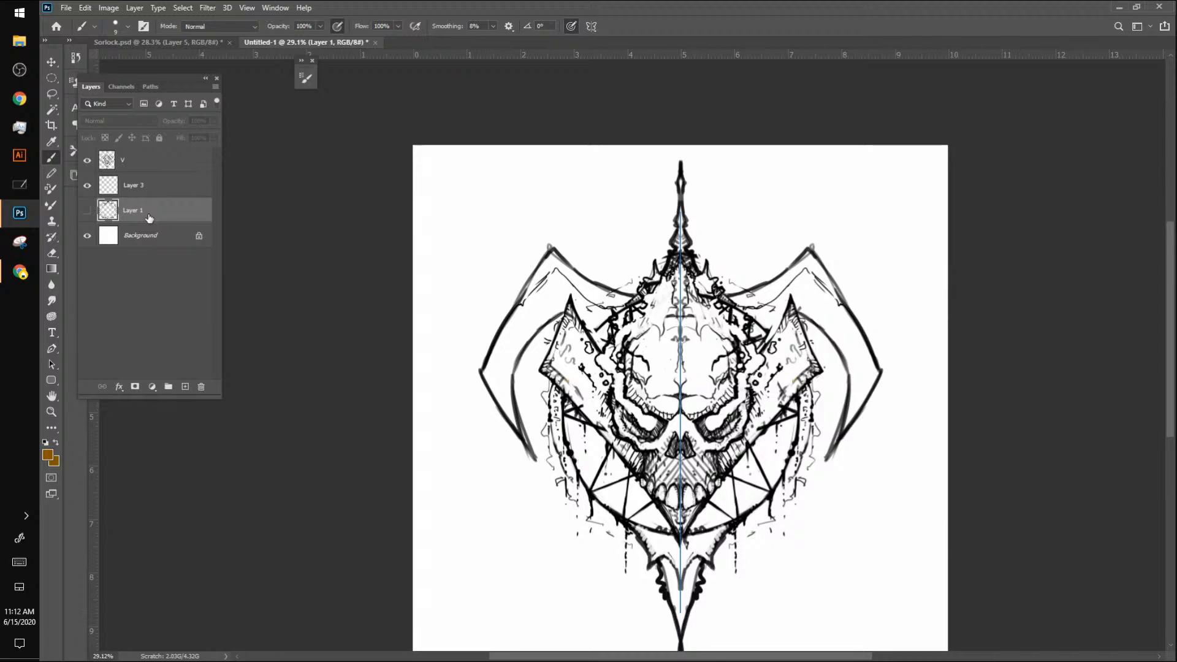
Step: Reset the colours to black and white and refine the mirrored horns' upper and outer edges in black on layer V
key("d")
left_click(152, 161)
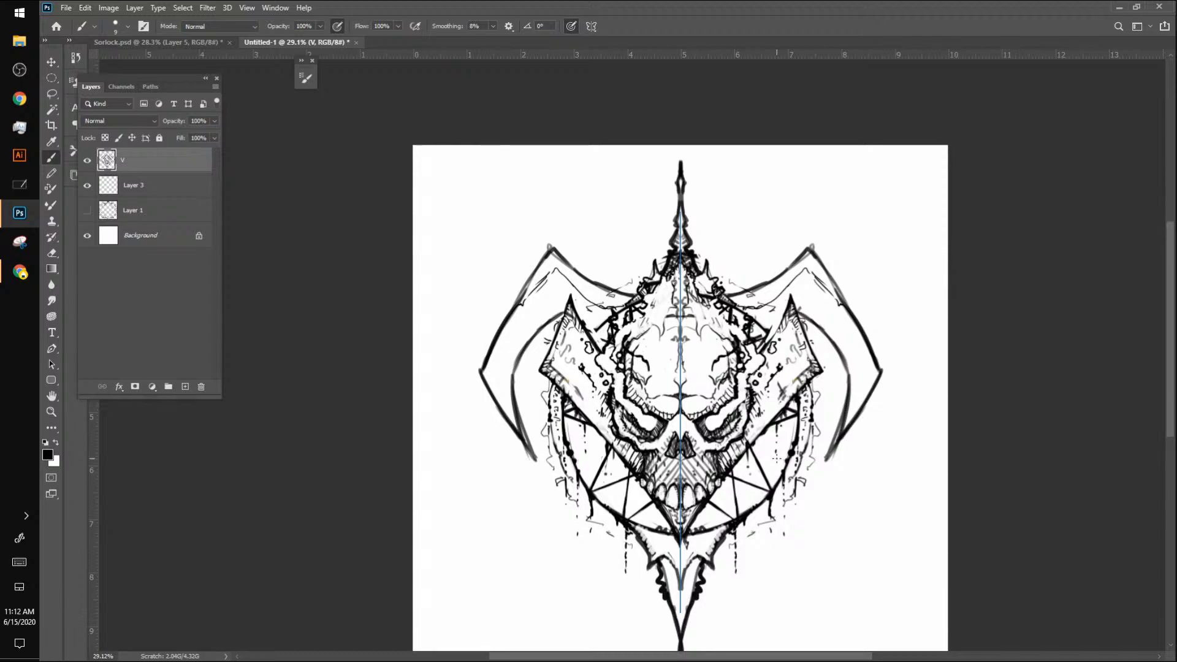
left_click_drag(744, 299, 771, 279)
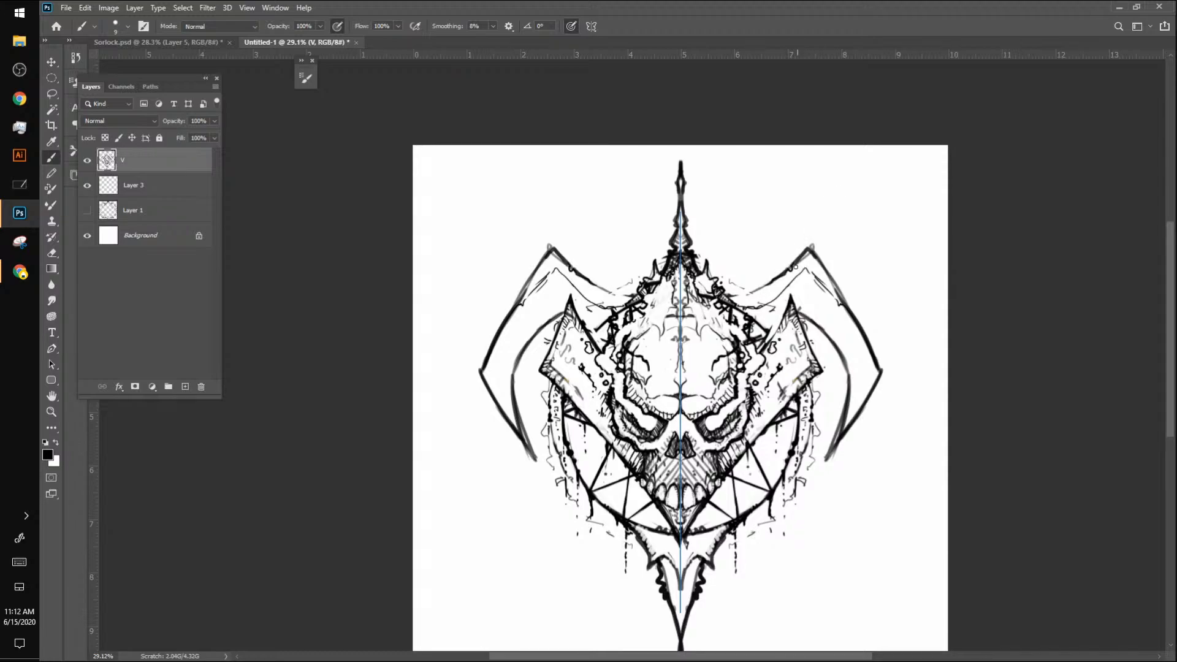
mouse_move(794, 265)
left_mouse_down()
mouse_move(807, 243)
mouse_move(829, 260)
mouse_move(814, 267)
mouse_move(808, 252)
mouse_move(861, 338)
left_mouse_up()
left_click_drag(837, 299, 880, 374)
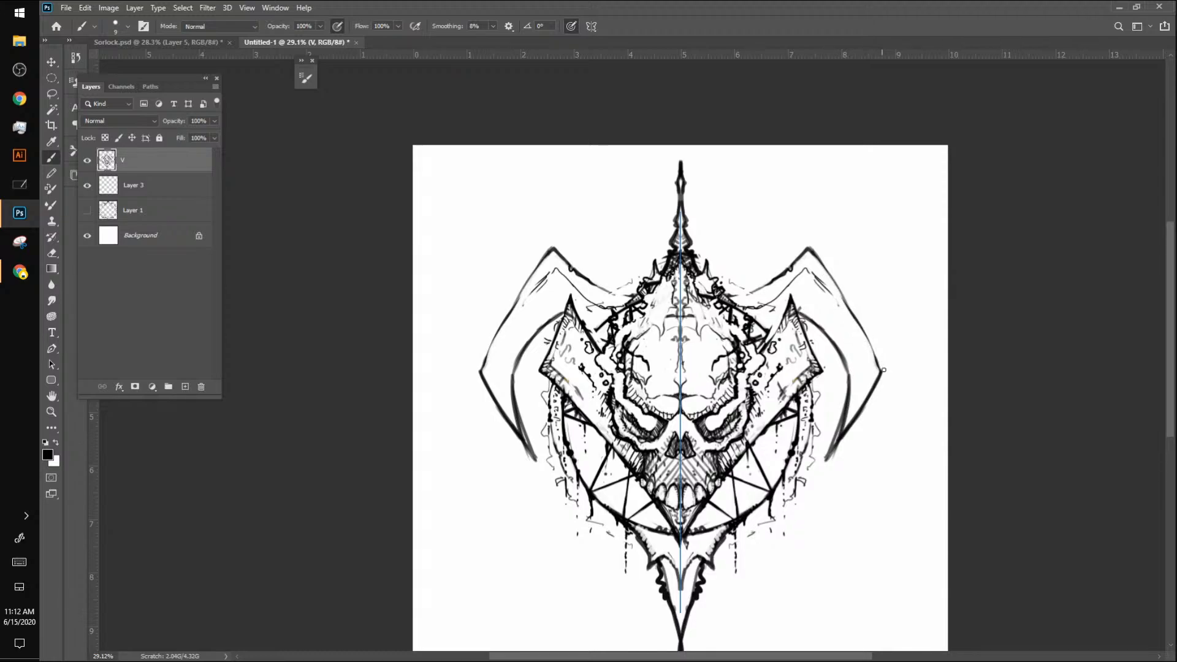
mouse_move(831, 456)
left_mouse_down()
mouse_move(847, 438)
mouse_move(825, 463)
left_mouse_up()
mouse_move(851, 384)
left_mouse_down()
mouse_move(842, 429)
mouse_move(850, 386)
left_mouse_up()
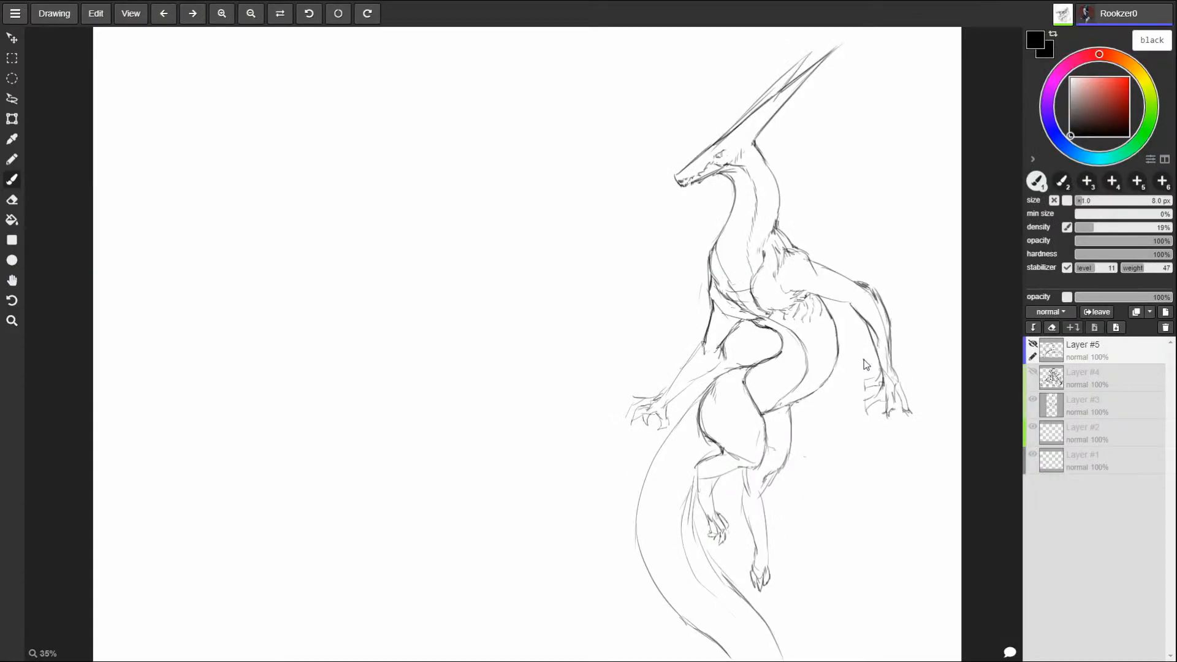
Step: Switch to the online drawing app, set the brush size to 9 px and add a new layer
key("]")
key("]")
key("bracketleft")
key("bracketleft")
key("bracketleft")
left_click_drag(255, 111, 320, 165)
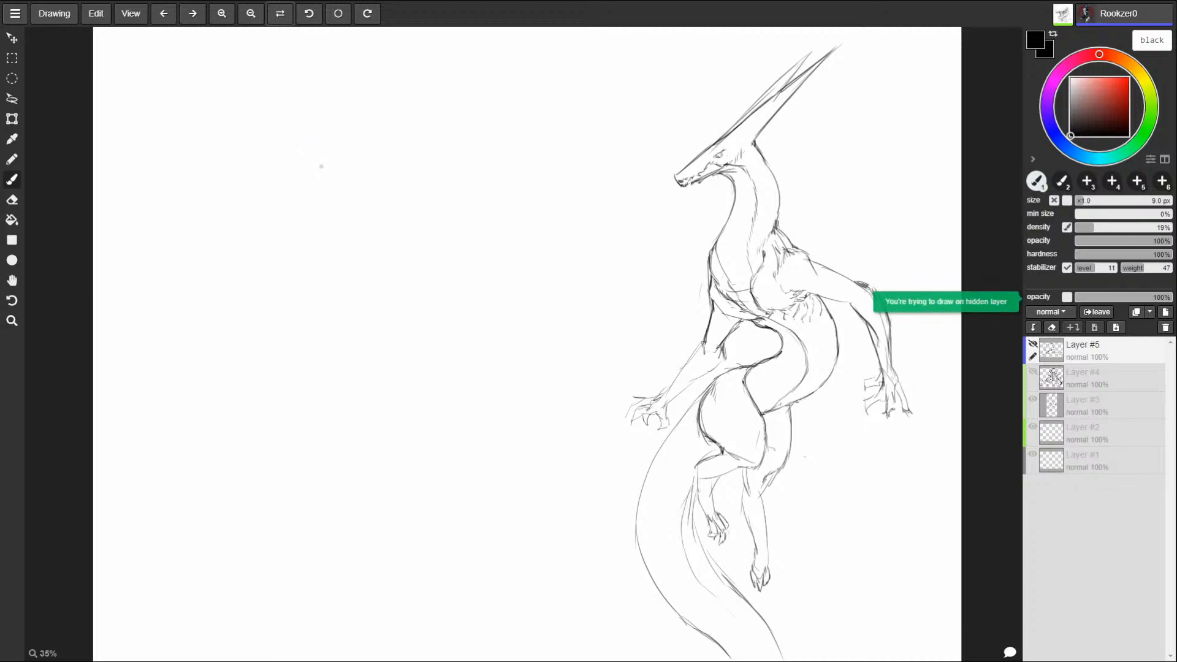
left_click(1165, 311)
Step: Sketch a dragon-like head in profile in the canvas's upper-left area, with a swept-back crest, hooked snout, mouth line and lower jaw
mouse_move(214, 103)
left_mouse_down()
mouse_move(326, 189)
mouse_move(331, 232)
mouse_move(205, 206)
mouse_move(166, 111)
mouse_move(132, 67)
mouse_move(206, 81)
left_mouse_up()
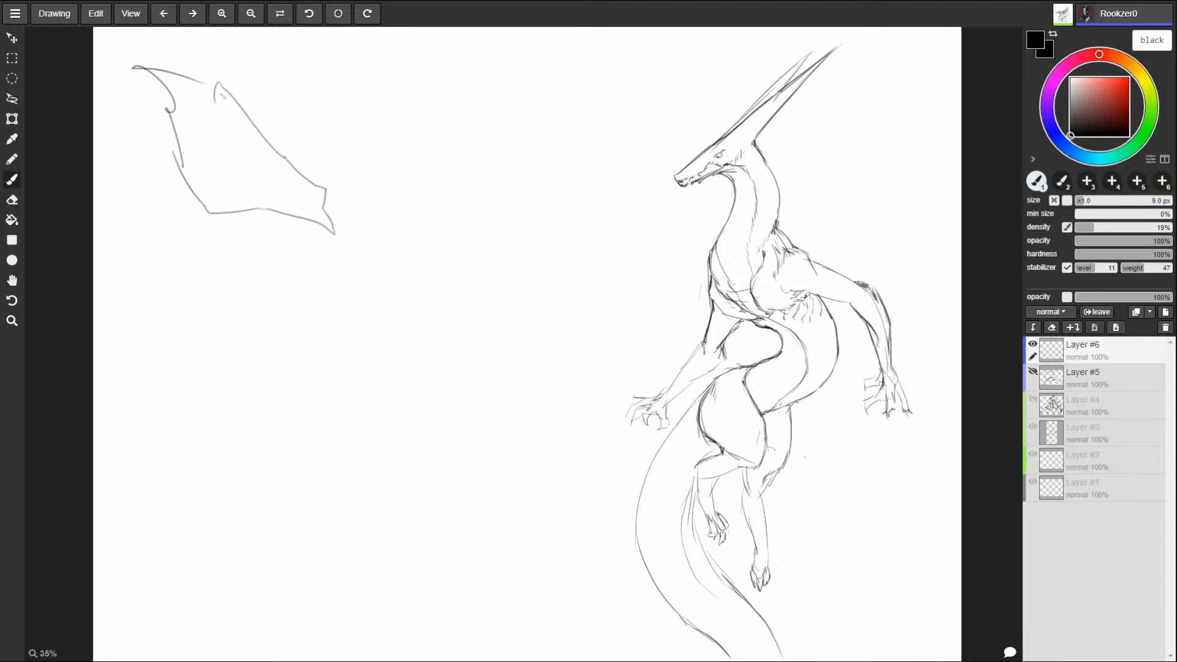
mouse_move(245, 116)
left_mouse_down()
mouse_move(279, 160)
mouse_move(309, 161)
mouse_move(322, 145)
mouse_move(332, 193)
mouse_move(325, 211)
mouse_move(324, 196)
mouse_move(251, 185)
mouse_move(222, 168)
mouse_move(227, 158)
mouse_move(216, 163)
mouse_move(231, 183)
mouse_move(307, 192)
left_mouse_up()
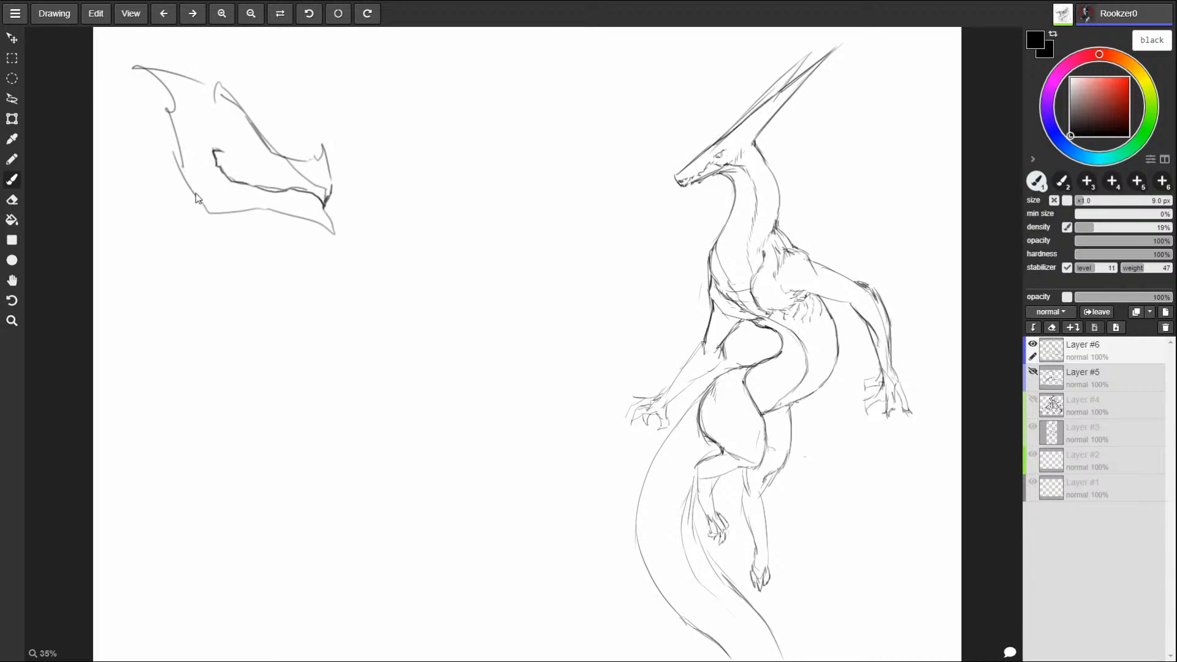
left_click_drag(196, 191, 208, 212)
left_click_drag(350, 543, 487, 342)
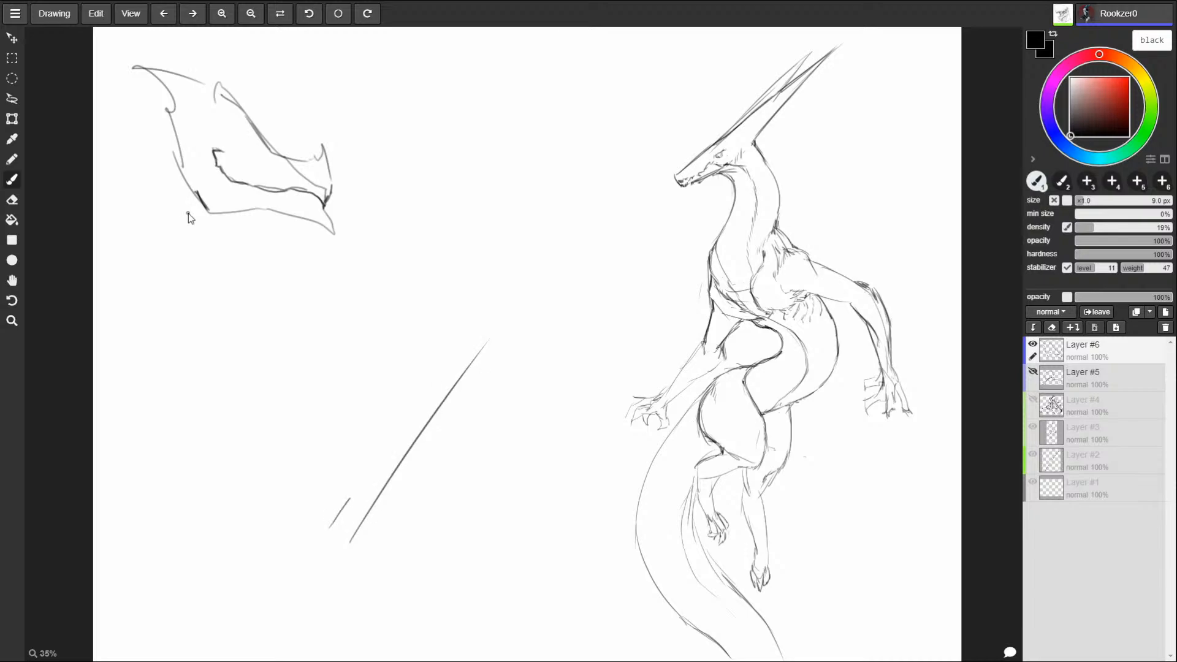
mouse_move(205, 213)
left_mouse_down()
mouse_move(260, 208)
mouse_move(335, 236)
mouse_move(329, 219)
left_mouse_up()
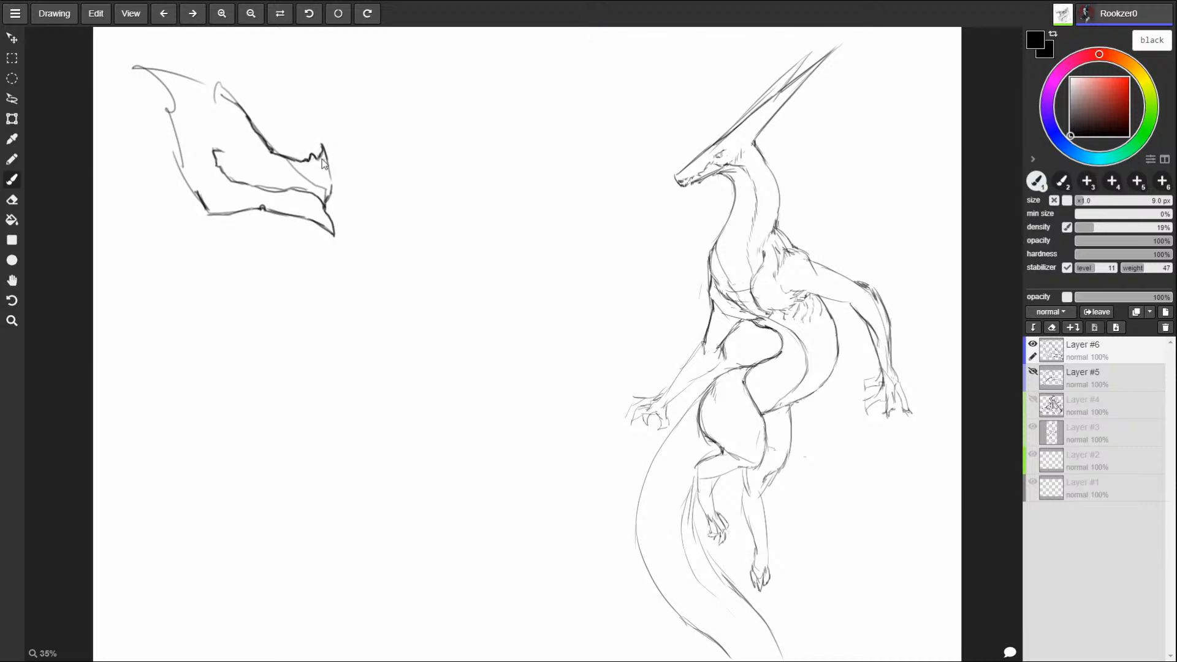
Step: Draw the creature's eye with a shaded iris and hide Layer #3 with the dragon body sketch
mouse_move(264, 150)
left_mouse_down()
mouse_move(234, 135)
mouse_move(258, 163)
left_mouse_up()
left_click(1033, 426)
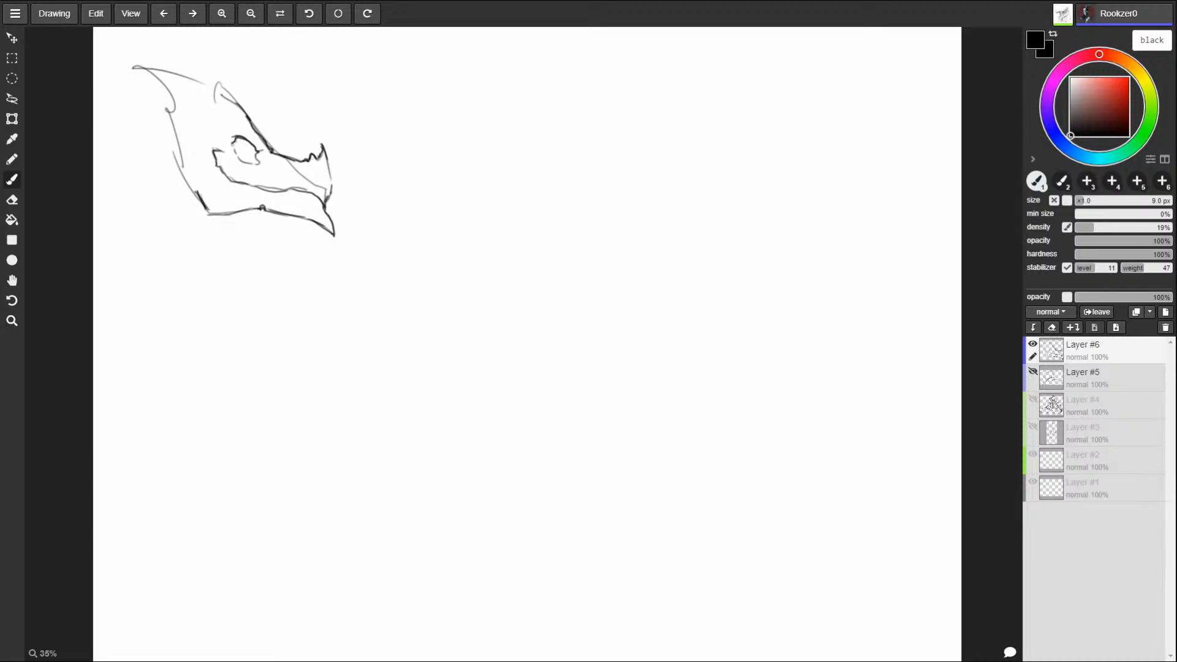
mouse_move(233, 143)
left_mouse_down()
mouse_move(249, 164)
mouse_move(258, 151)
mouse_move(240, 152)
left_mouse_up()
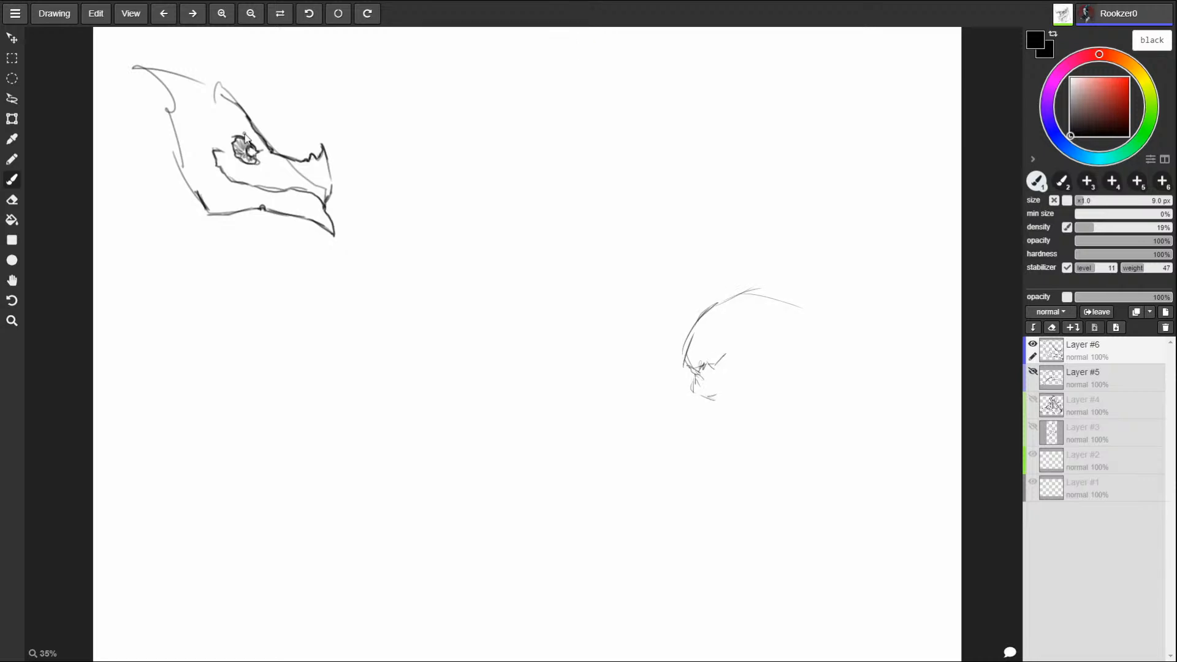
Step: Sketch a second head beside the first, with a boxy snout, toothed lower jaw, back-pointing horn and long neck line
mouse_move(437, 154)
left_mouse_down()
mouse_move(524, 141)
mouse_move(430, 197)
mouse_move(530, 196)
mouse_move(475, 139)
mouse_move(545, 134)
mouse_move(465, 142)
mouse_move(468, 103)
mouse_move(479, 145)
mouse_move(496, 126)
mouse_move(493, 140)
left_mouse_up()
left_click_drag(529, 182, 555, 384)
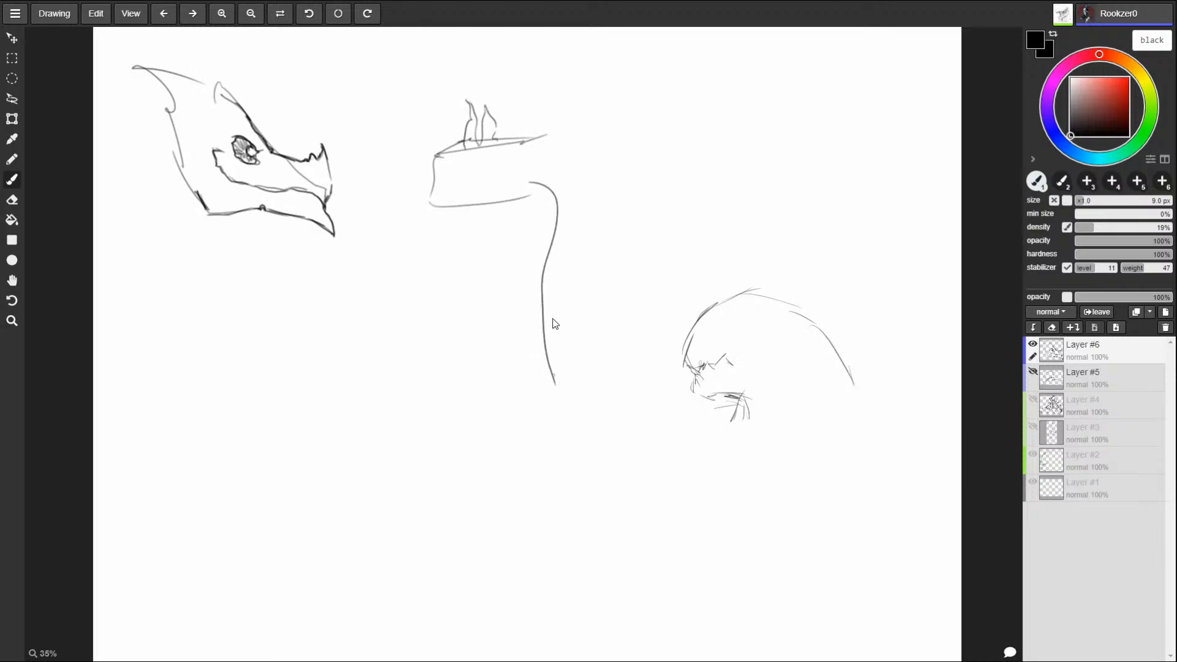
mouse_move(503, 219)
left_mouse_down()
mouse_move(403, 243)
mouse_move(375, 186)
mouse_move(457, 214)
left_mouse_up()
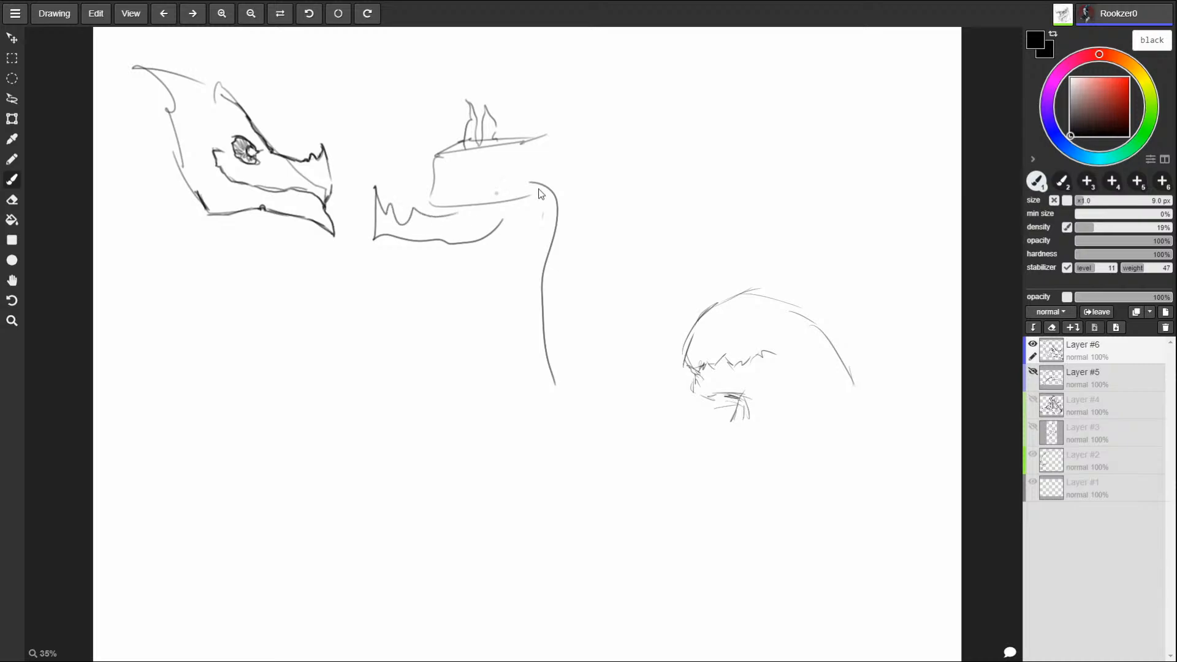
mouse_move(540, 194)
left_mouse_down()
mouse_move(596, 160)
mouse_move(598, 89)
mouse_move(555, 140)
mouse_move(598, 145)
mouse_move(518, 216)
left_mouse_up()
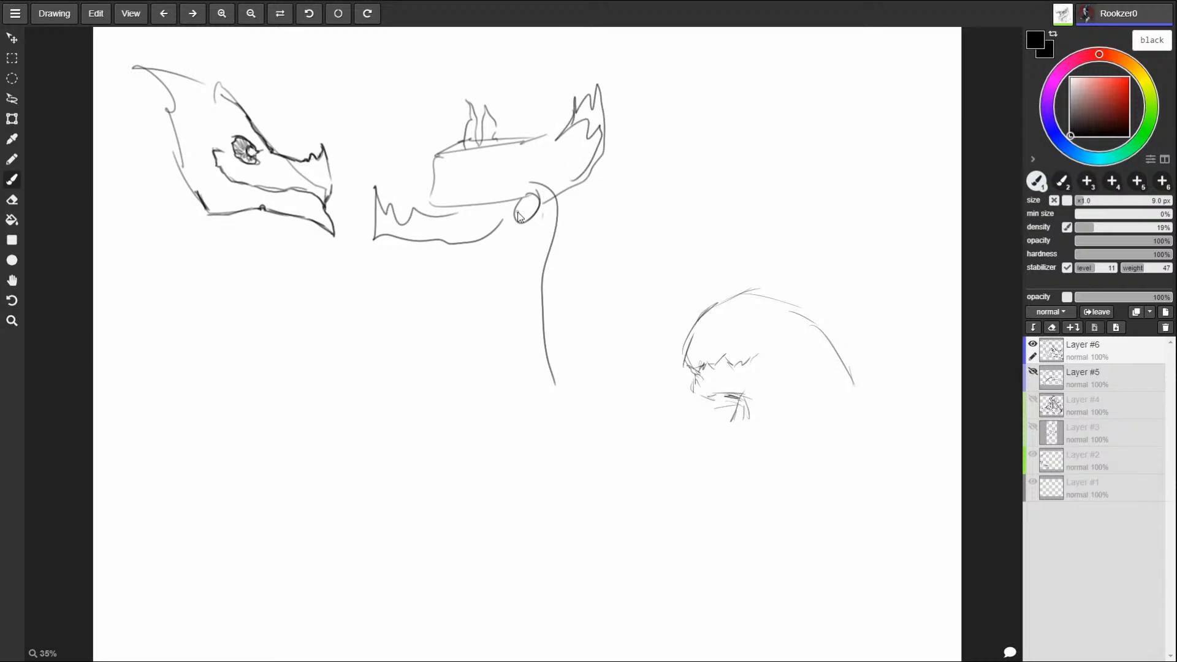
Step: Erase the whole second head and its neck line with a 50 px eraser
key("e")
left_click_drag(374, 178, 377, 267)
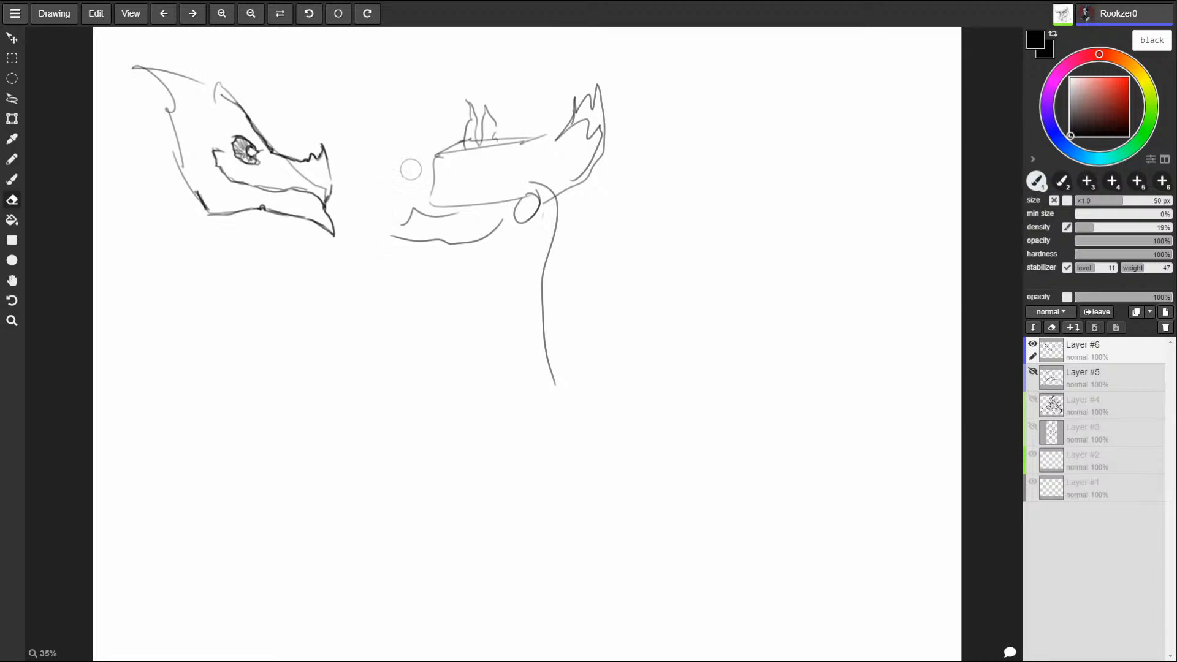
mouse_move(411, 170)
left_mouse_down()
mouse_move(465, 135)
mouse_move(405, 239)
mouse_move(417, 190)
mouse_move(508, 73)
mouse_move(509, 129)
mouse_move(413, 240)
mouse_move(592, 96)
mouse_move(458, 204)
mouse_move(429, 272)
mouse_move(553, 158)
mouse_move(600, 139)
mouse_move(486, 268)
mouse_move(527, 253)
mouse_move(575, 168)
mouse_move(550, 302)
mouse_move(560, 402)
left_mouse_up()
Step: Draw a segmented, horn-like brow ridge above the creature's eye and darken the crest's upper edge with a 10 px brush
key("b")
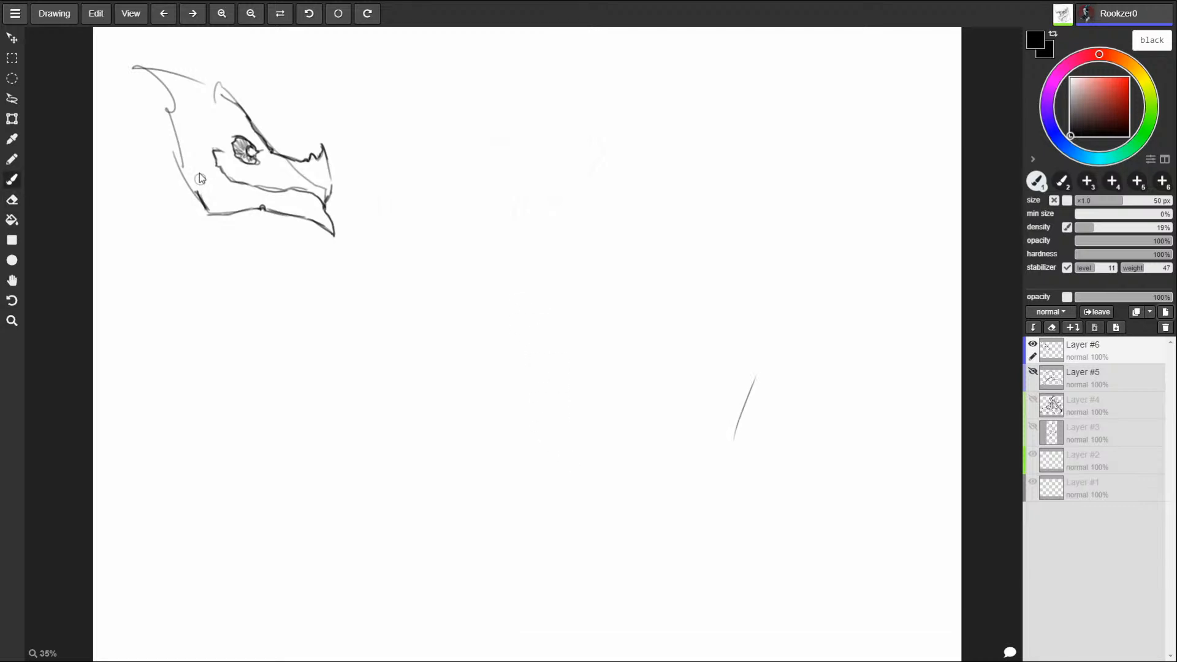
key("bracketleft")
key("bracketleft")
key("bracketleft")
key("bracketleft")
key("bracketleft")
key("bracketleft")
key("bracketleft")
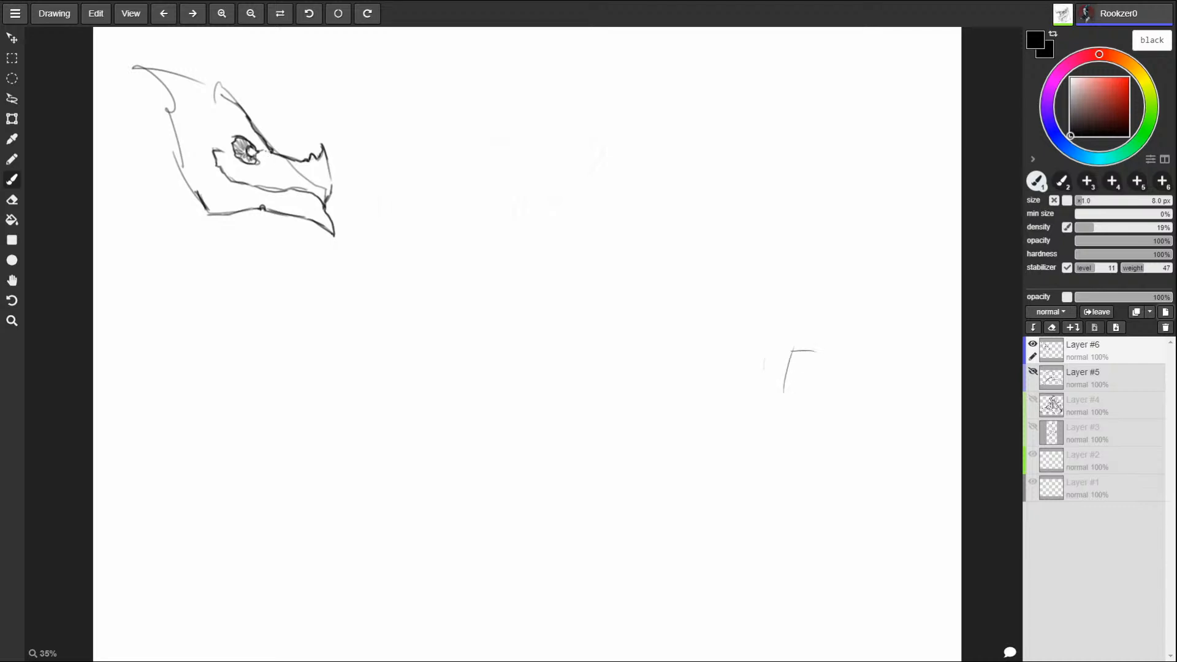
key("bracketright")
key("bracketright")
left_click_drag(213, 116, 197, 96)
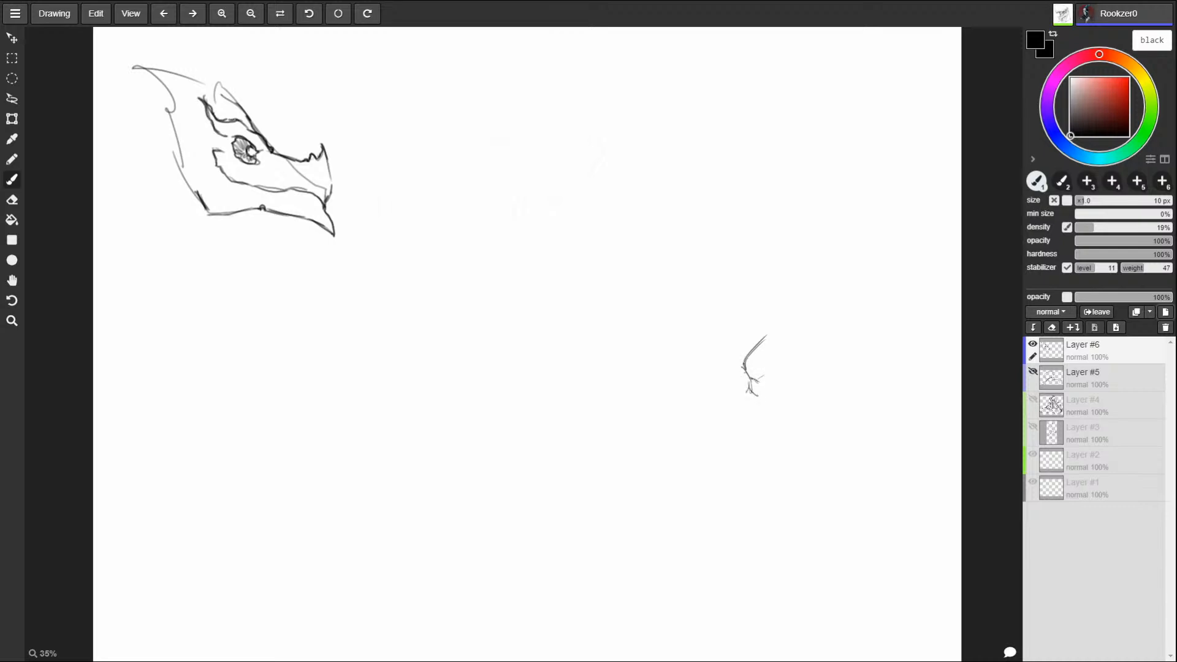
left_click_drag(247, 128, 260, 141)
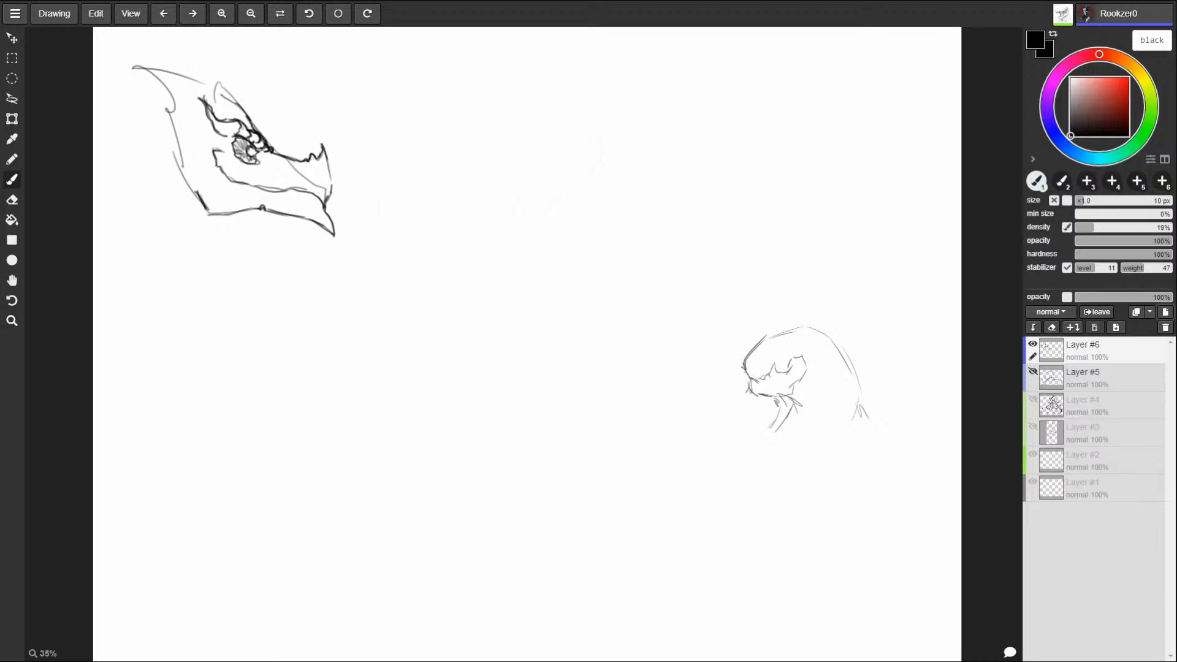
left_click_drag(235, 120, 214, 136)
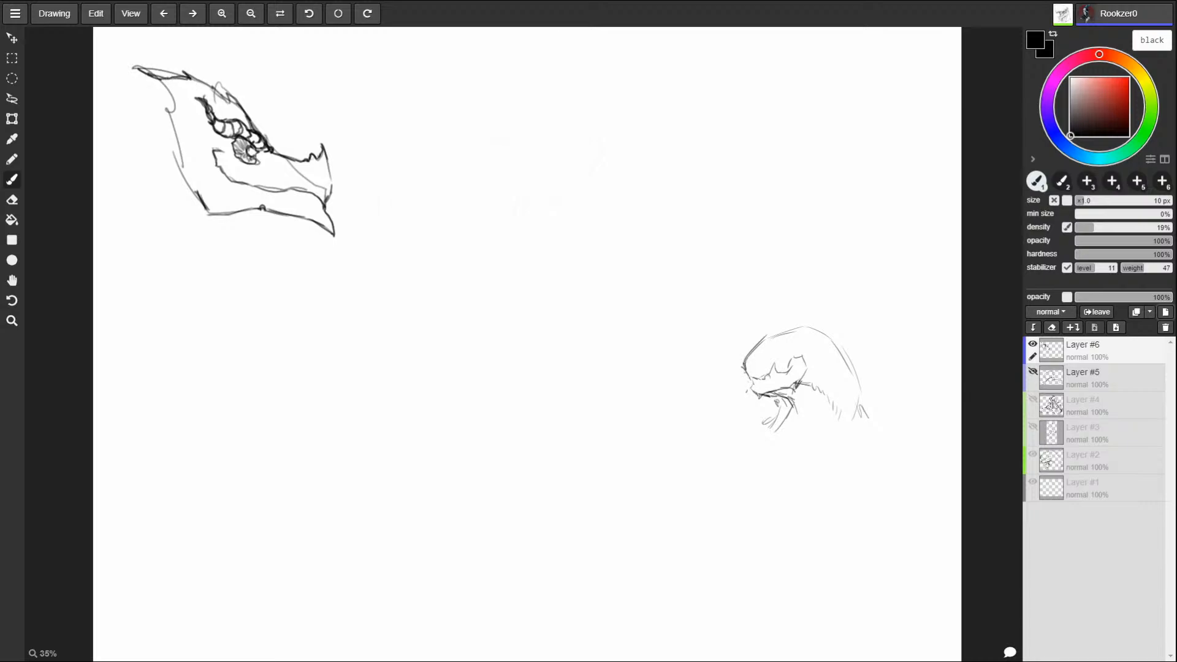
Step: Darken the creature's crest and brow with spiky strokes, and outline a ragged feathered mane behind and below the head
mouse_move(184, 72)
left_mouse_down()
mouse_move(226, 95)
mouse_move(255, 133)
left_mouse_up()
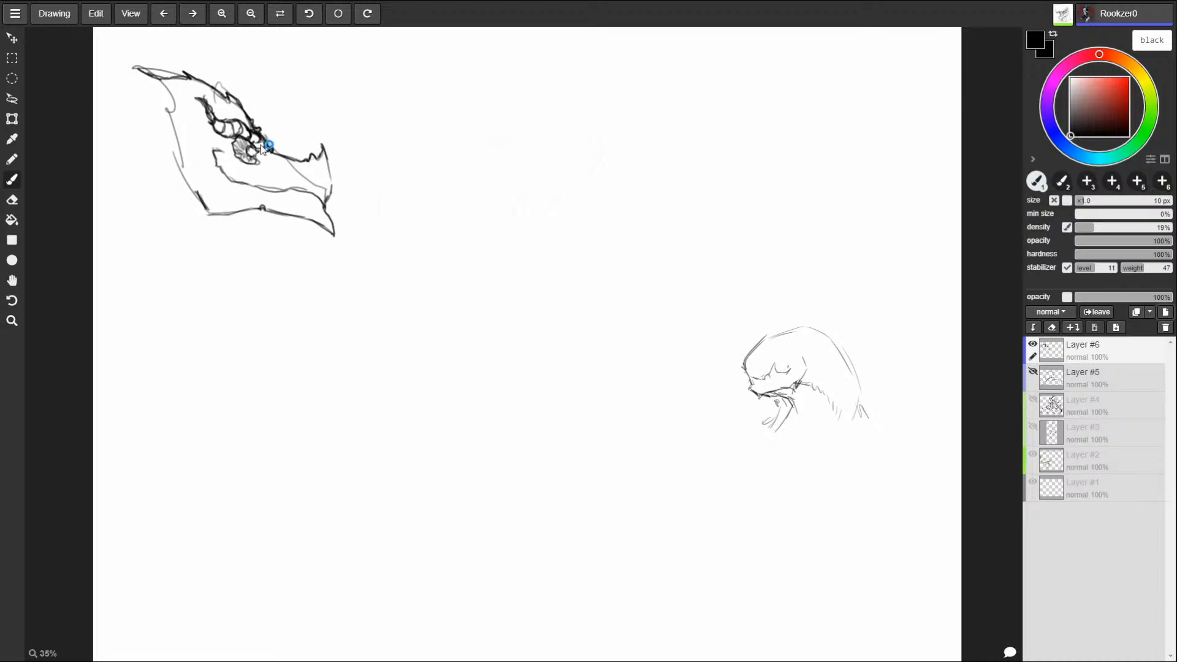
left_click_drag(272, 150, 253, 112)
mouse_move(141, 96)
left_mouse_down()
mouse_move(95, 157)
mouse_move(106, 170)
mouse_move(100, 276)
mouse_move(123, 318)
mouse_move(156, 337)
mouse_move(186, 311)
mouse_move(230, 317)
mouse_move(222, 240)
mouse_move(231, 212)
mouse_move(237, 224)
mouse_move(261, 207)
mouse_move(225, 237)
mouse_move(254, 228)
left_mouse_up()
key("ctrl+z")
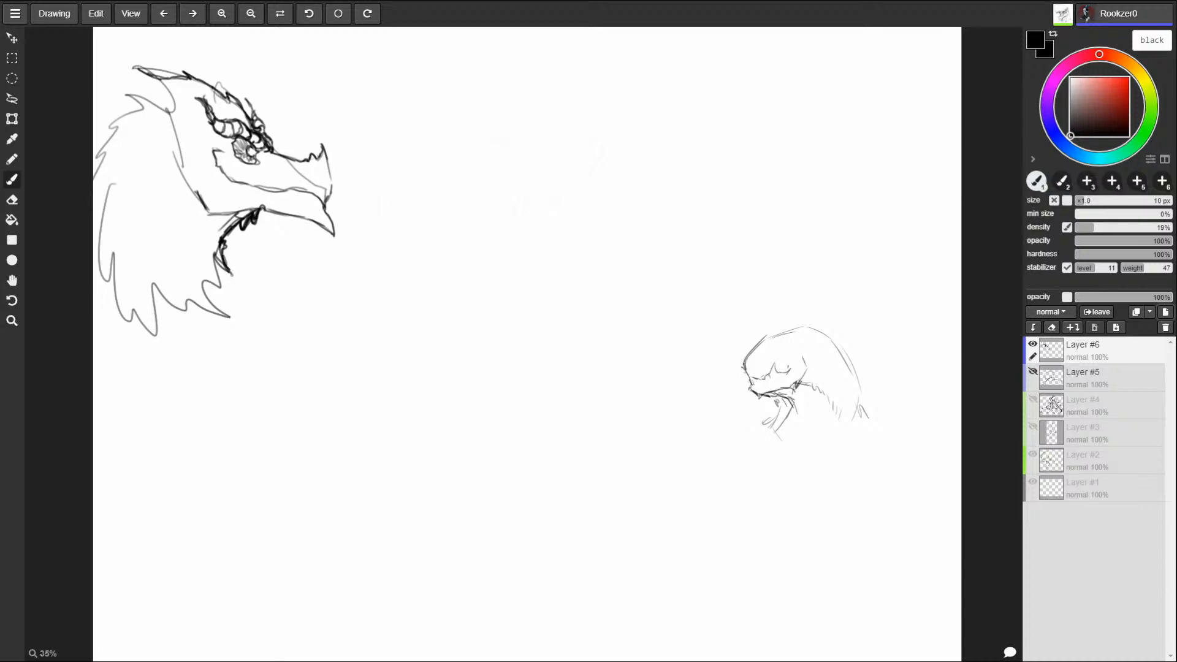
Step: Darken the jagged throat feathers, the back edge of the head and the spiky cheek corner with the 10 px brush
mouse_move(217, 266)
left_mouse_down()
mouse_move(232, 278)
mouse_move(219, 239)
mouse_move(215, 263)
left_mouse_up()
mouse_move(138, 67)
left_mouse_down()
mouse_move(175, 121)
mouse_move(168, 92)
mouse_move(188, 143)
left_mouse_up()
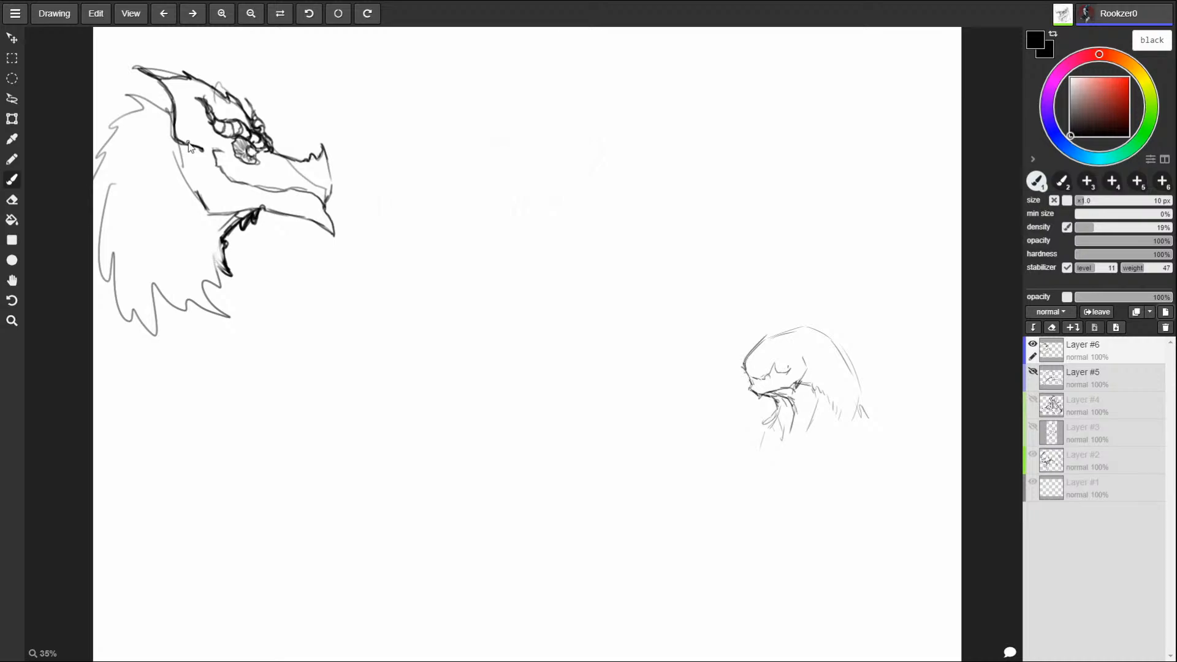
mouse_move(173, 103)
left_mouse_down()
mouse_move(166, 112)
mouse_move(174, 103)
mouse_move(127, 95)
mouse_move(137, 98)
left_mouse_up()
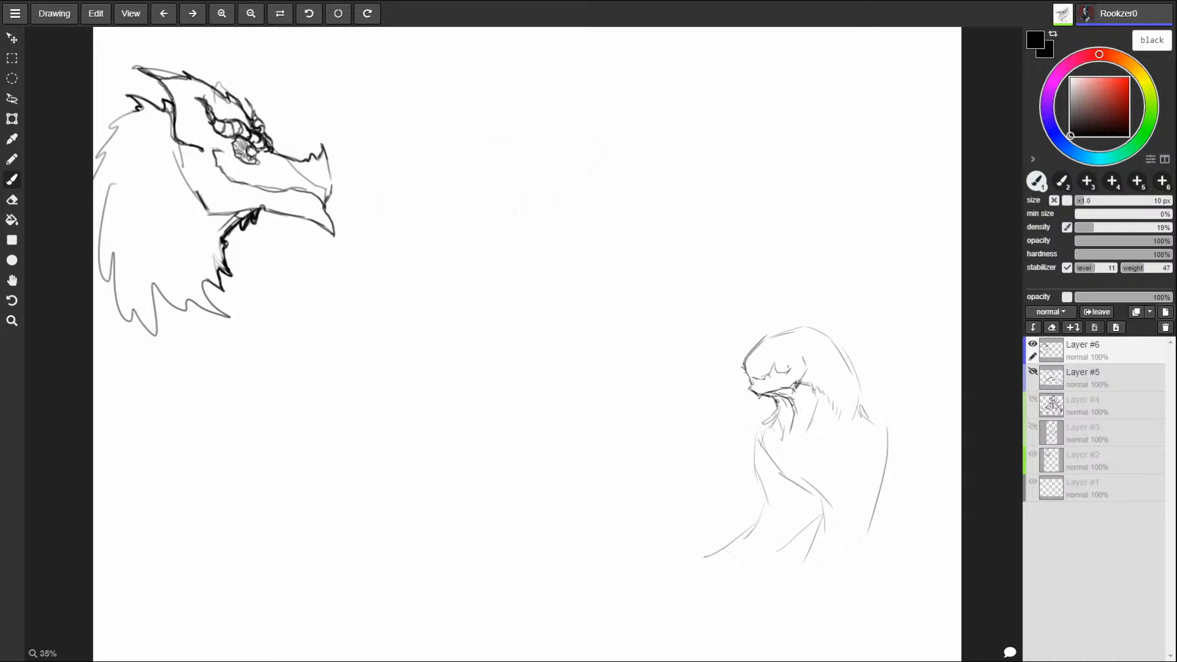
mouse_move(205, 280)
left_mouse_down()
mouse_move(229, 316)
mouse_move(206, 281)
mouse_move(220, 289)
mouse_move(219, 275)
left_mouse_up()
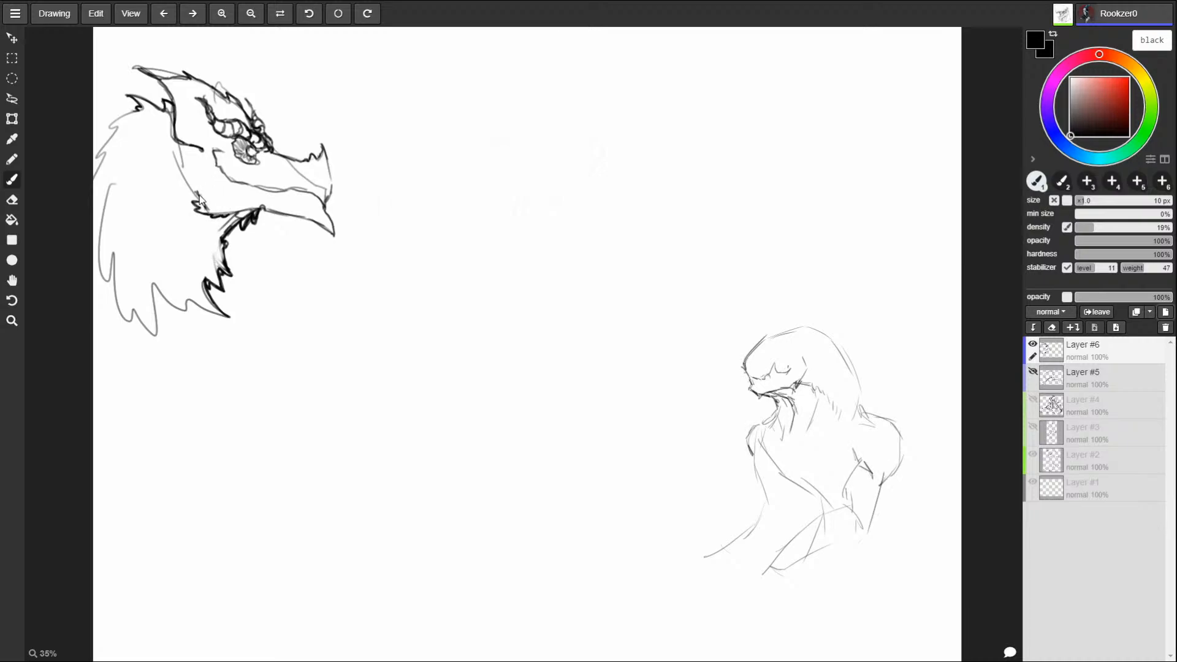
left_click_drag(178, 180, 194, 192)
left_click_drag(180, 165, 179, 151)
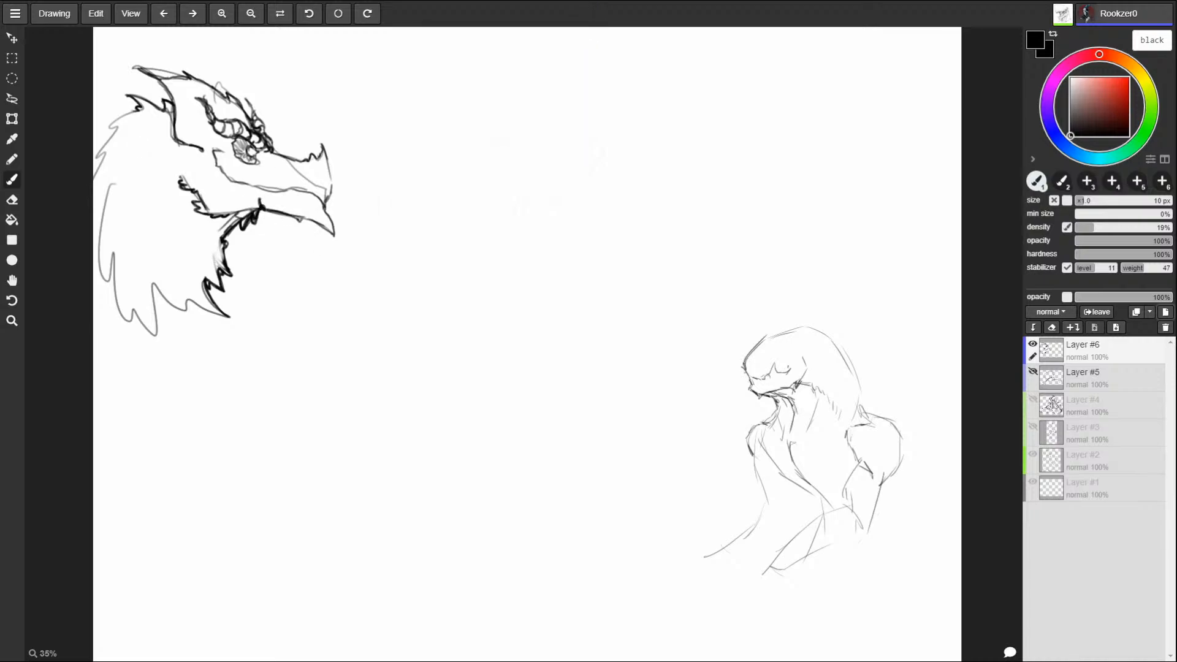
Step: Darken the lower beak's underside and hooked tip, and define the snout's front edge with a nostril
mouse_move(306, 221)
left_mouse_down()
mouse_move(333, 245)
mouse_move(333, 234)
left_mouse_up()
key("ctrl+z")
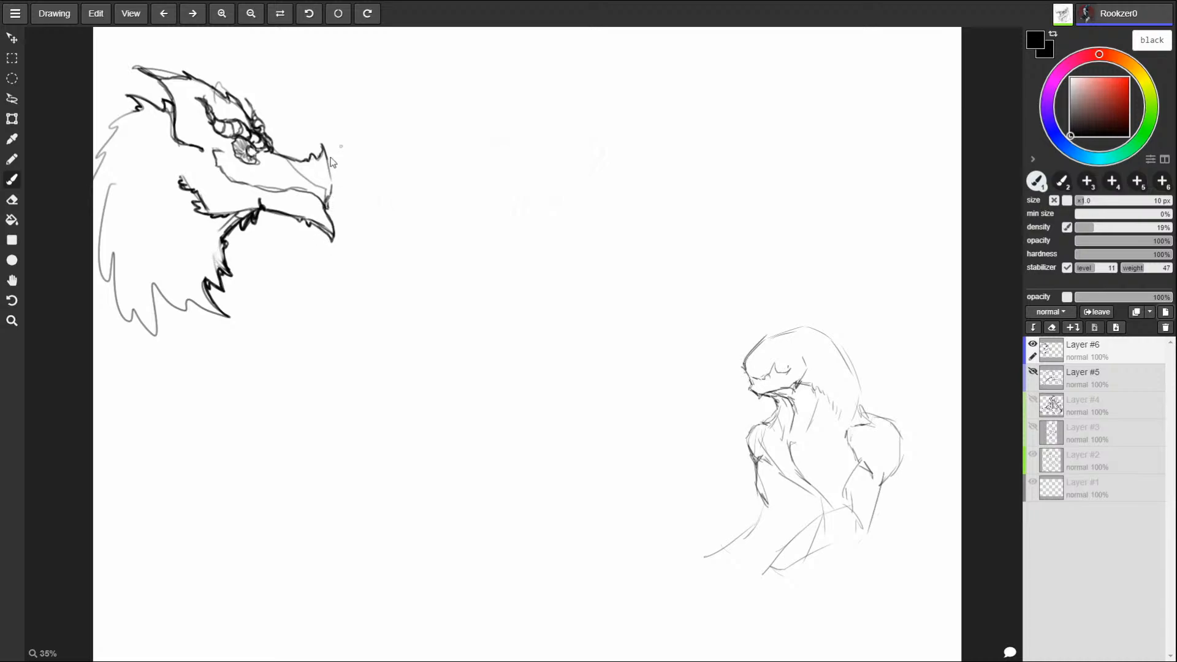
mouse_move(329, 202)
left_mouse_down()
mouse_move(322, 154)
mouse_move(335, 183)
left_mouse_up()
left_click_drag(301, 176, 330, 193)
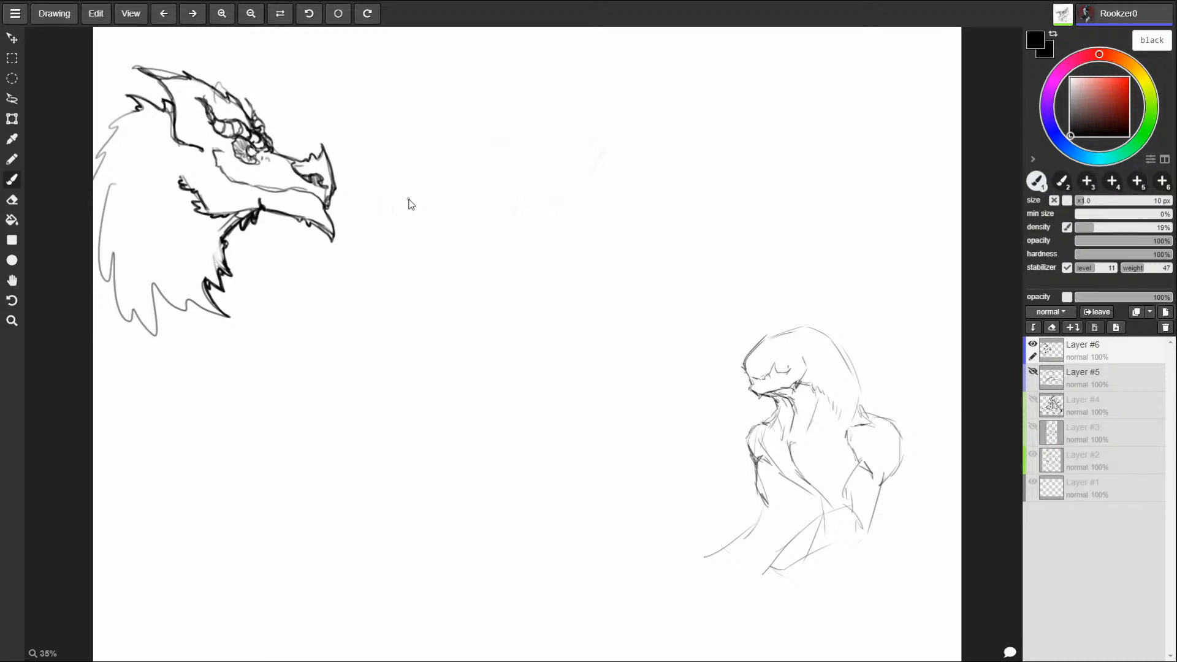
left_click_drag(248, 169, 267, 165)
key("ctrl+z")
key("ctrl+z")
Step: Switch to Photoshop, replace the spikes above the skull with mirrored flames, and add crack lines on the forehead
key("super")
key("alt+Tab")
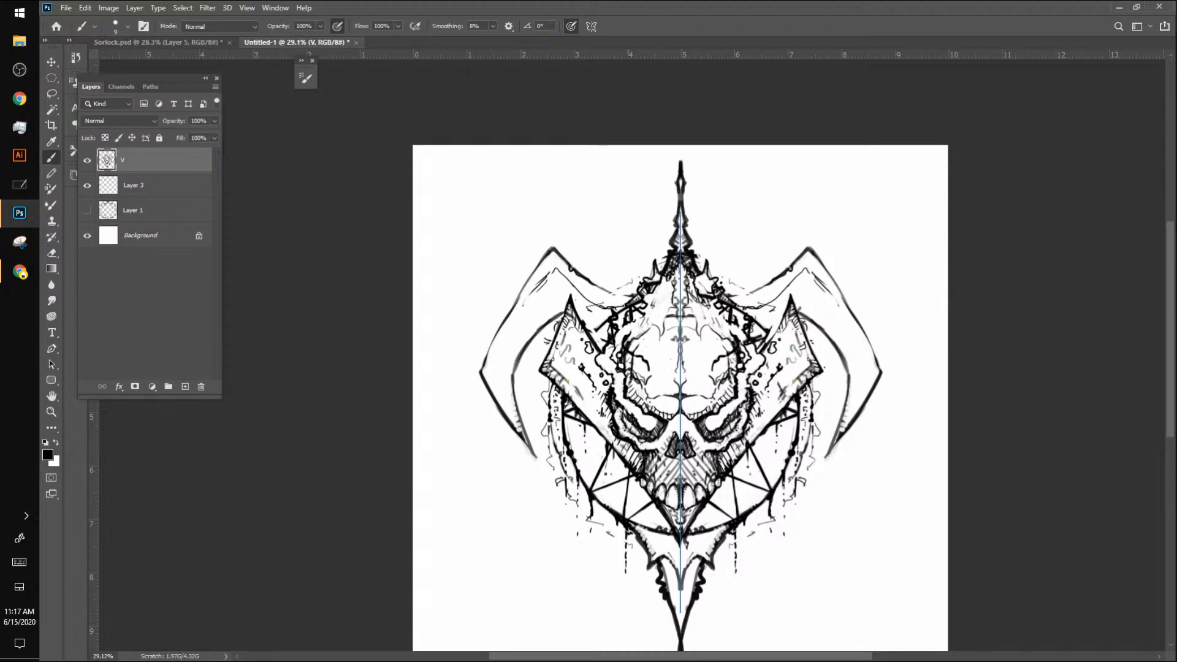
mouse_move(630, 355)
left_mouse_down()
mouse_move(625, 367)
mouse_move(645, 371)
left_mouse_up()
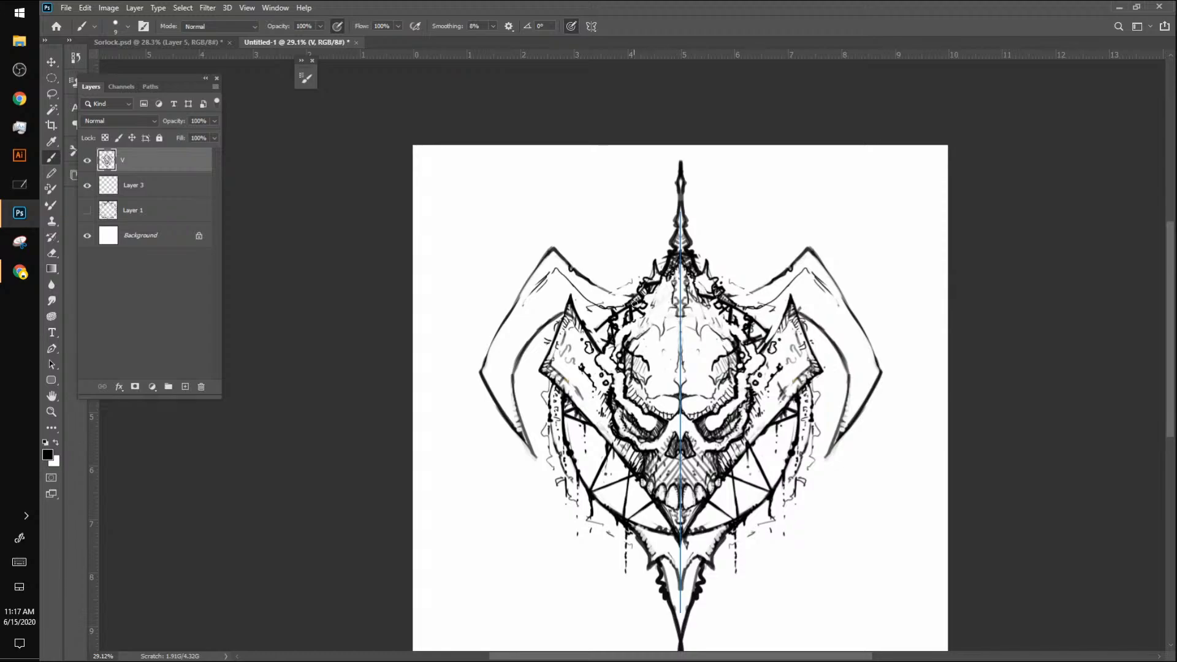
mouse_move(622, 316)
left_mouse_down()
mouse_move(639, 274)
mouse_move(631, 323)
mouse_move(649, 313)
mouse_move(659, 256)
mouse_move(655, 302)
mouse_move(640, 227)
mouse_move(652, 305)
mouse_move(651, 260)
left_mouse_up()
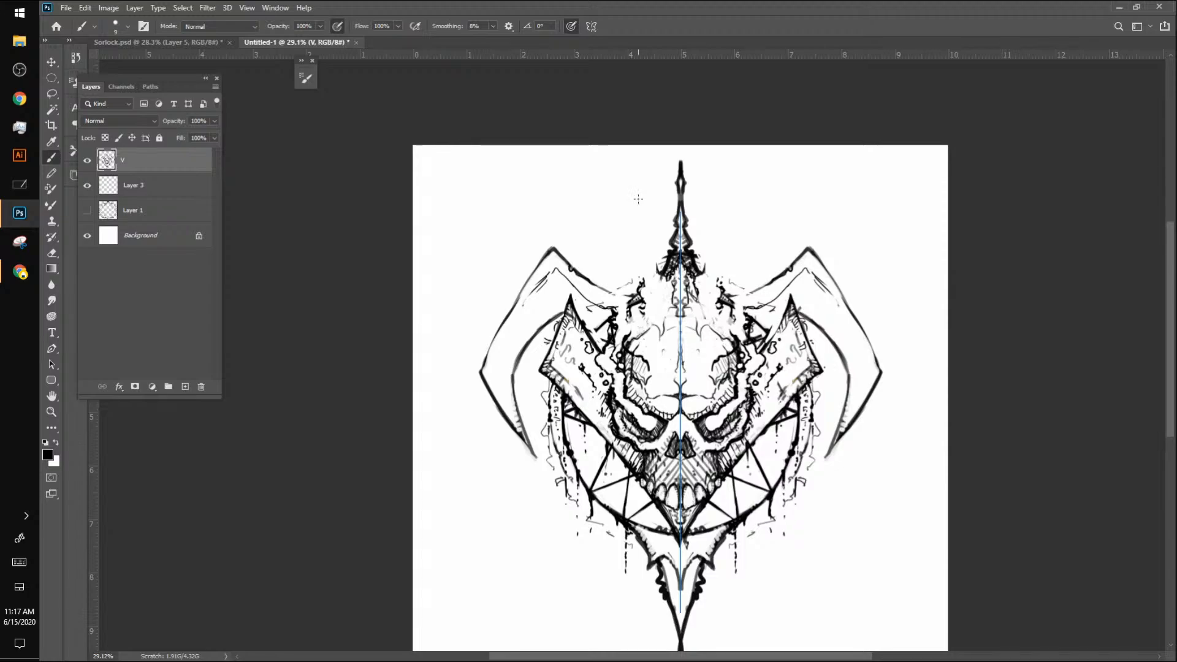
mouse_move(616, 317)
left_mouse_down()
mouse_move(621, 239)
mouse_move(631, 293)
mouse_move(655, 230)
mouse_move(650, 187)
mouse_move(665, 277)
mouse_move(647, 263)
mouse_move(643, 233)
mouse_move(640, 260)
mouse_move(646, 269)
mouse_move(646, 226)
mouse_move(650, 259)
left_mouse_up()
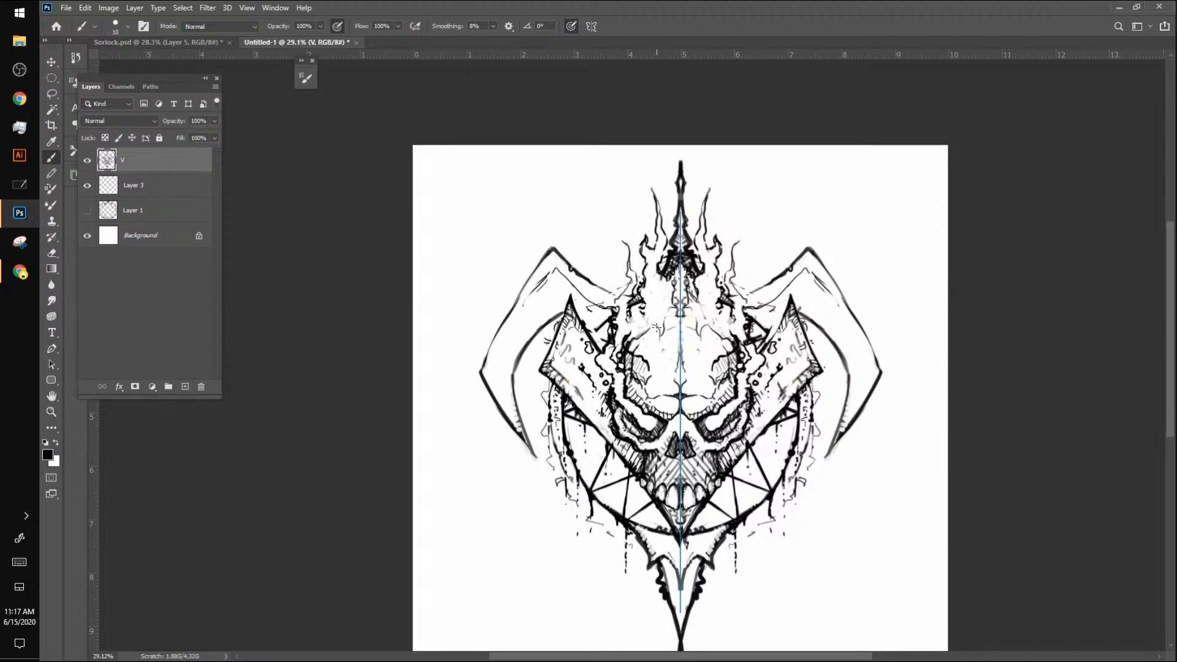
mouse_move(645, 341)
left_mouse_down()
mouse_move(655, 329)
mouse_move(663, 356)
left_mouse_up()
Step: Rework the inner contour lines of the outer curved blades and add small surface marks to the skull's side plates
left_click_drag(518, 359, 530, 455)
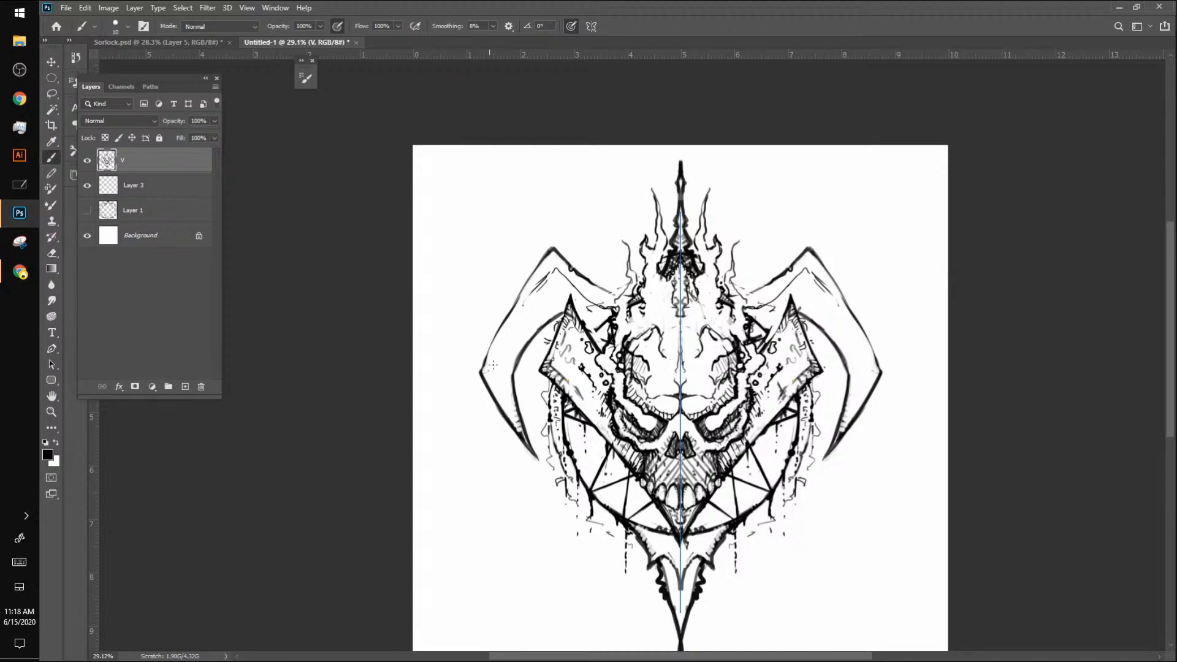
mouse_move(492, 365)
left_mouse_down()
mouse_move(527, 306)
mouse_move(563, 282)
mouse_move(546, 272)
mouse_move(525, 301)
mouse_move(558, 270)
mouse_move(577, 288)
left_mouse_up()
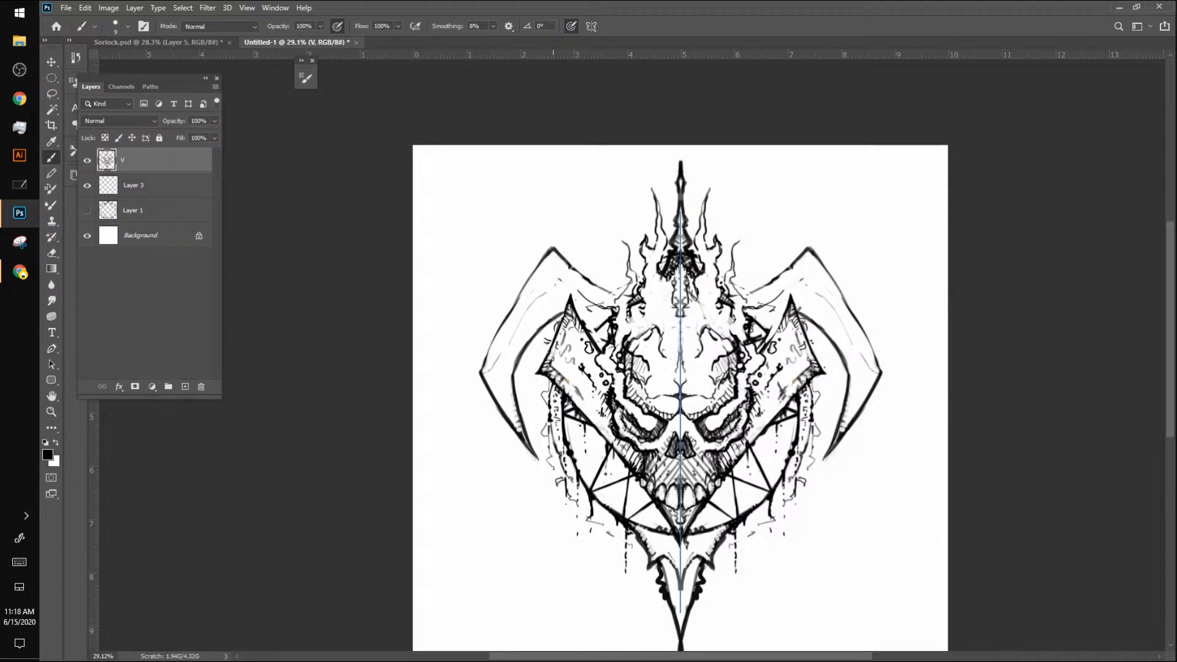
left_click_drag(552, 370, 576, 400)
left_click_drag(777, 374, 782, 373)
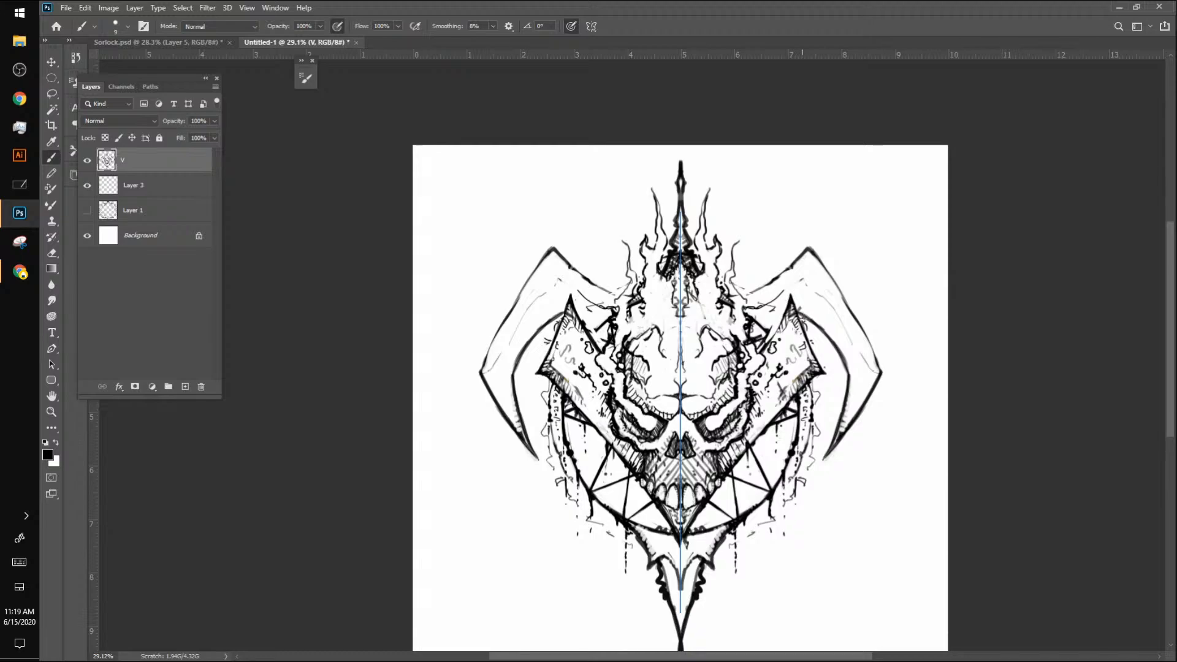
mouse_move(767, 343)
left_mouse_down()
mouse_move(781, 318)
mouse_move(799, 326)
left_mouse_up()
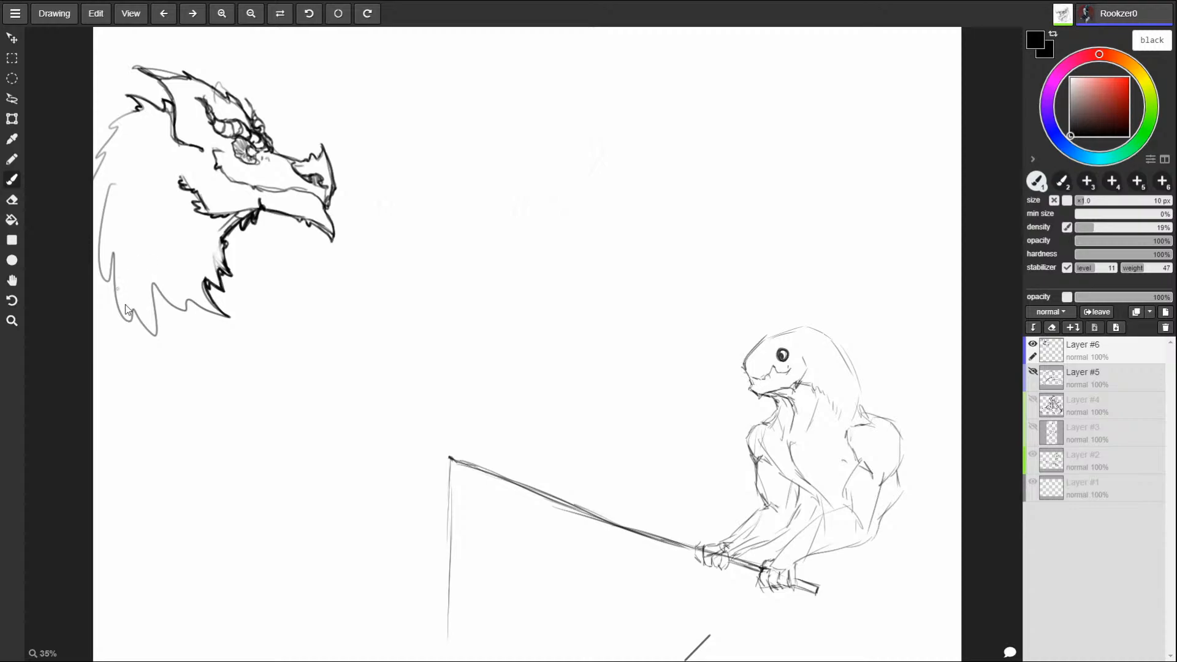
Step: Switch to the Aggie.io canvas, sketch a tapering shape beneath the mane, and draw a forked horn behind the crest
left_click_drag(191, 307, 178, 383)
left_click_drag(120, 300, 135, 364)
mouse_move(119, 300)
left_mouse_down()
mouse_move(162, 400)
mouse_move(197, 310)
left_mouse_up()
left_click_drag(197, 310, 183, 385)
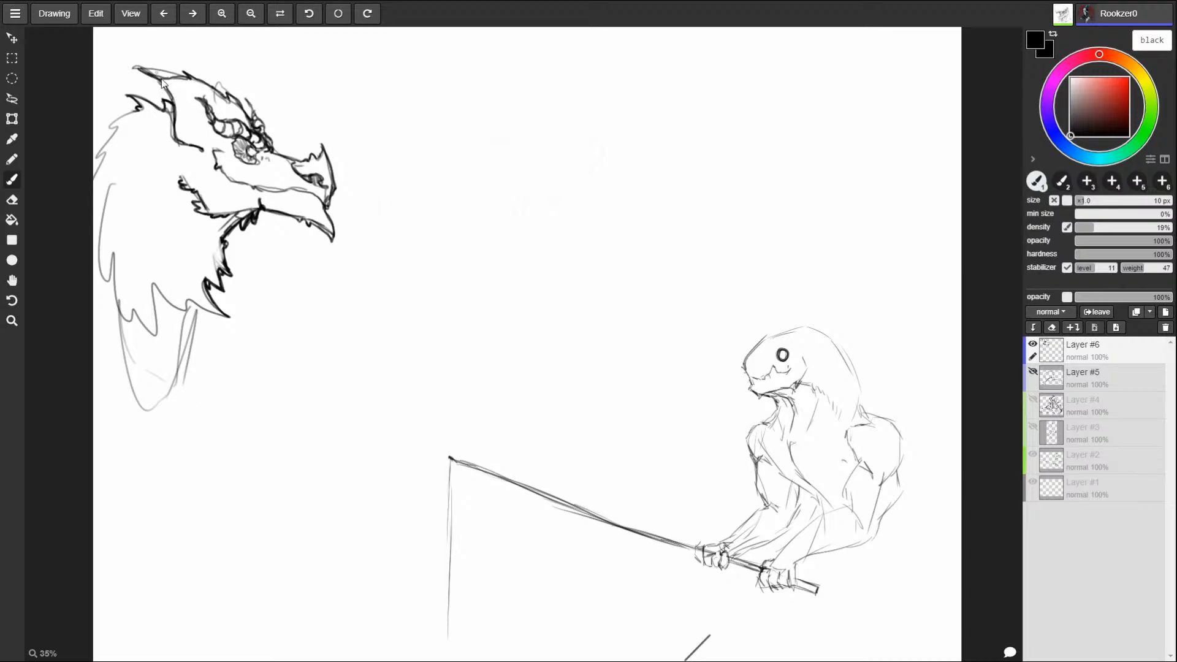
mouse_move(187, 80)
left_mouse_down()
mouse_move(111, 39)
mouse_move(116, 65)
mouse_move(153, 81)
mouse_move(136, 68)
mouse_move(149, 68)
mouse_move(102, 63)
mouse_move(125, 61)
mouse_move(109, 28)
mouse_move(157, 62)
left_mouse_up()
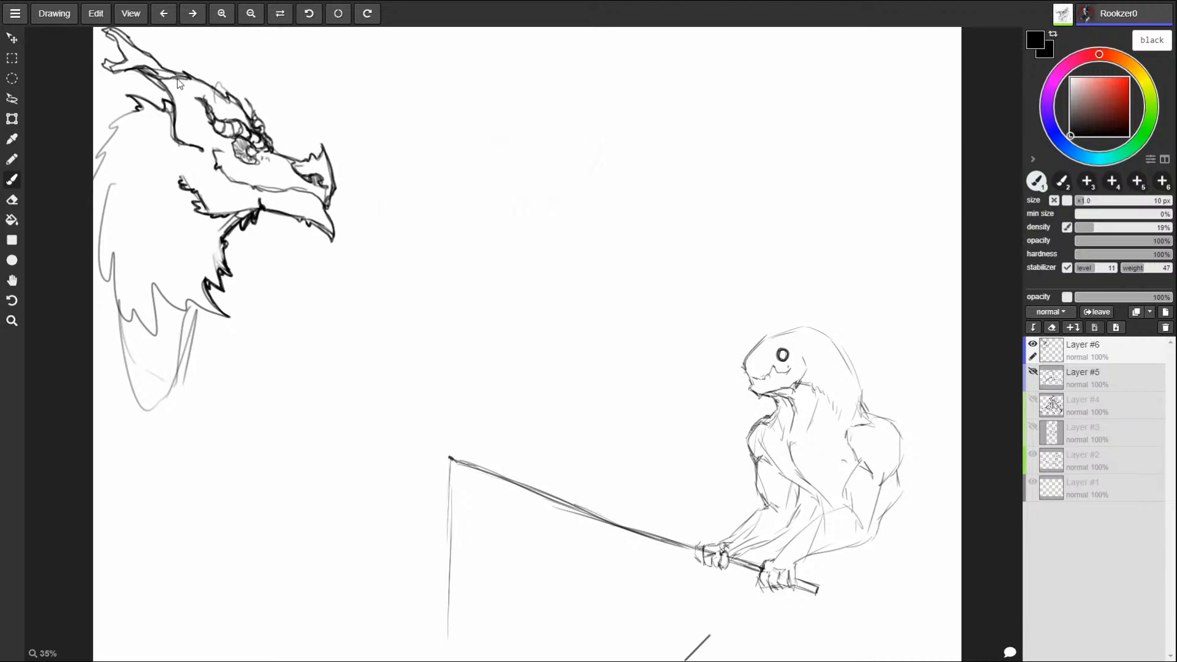
Step: Switch to Photoshop and add small shading marks between the skull's temples and the side plates
key("alt+Tab")
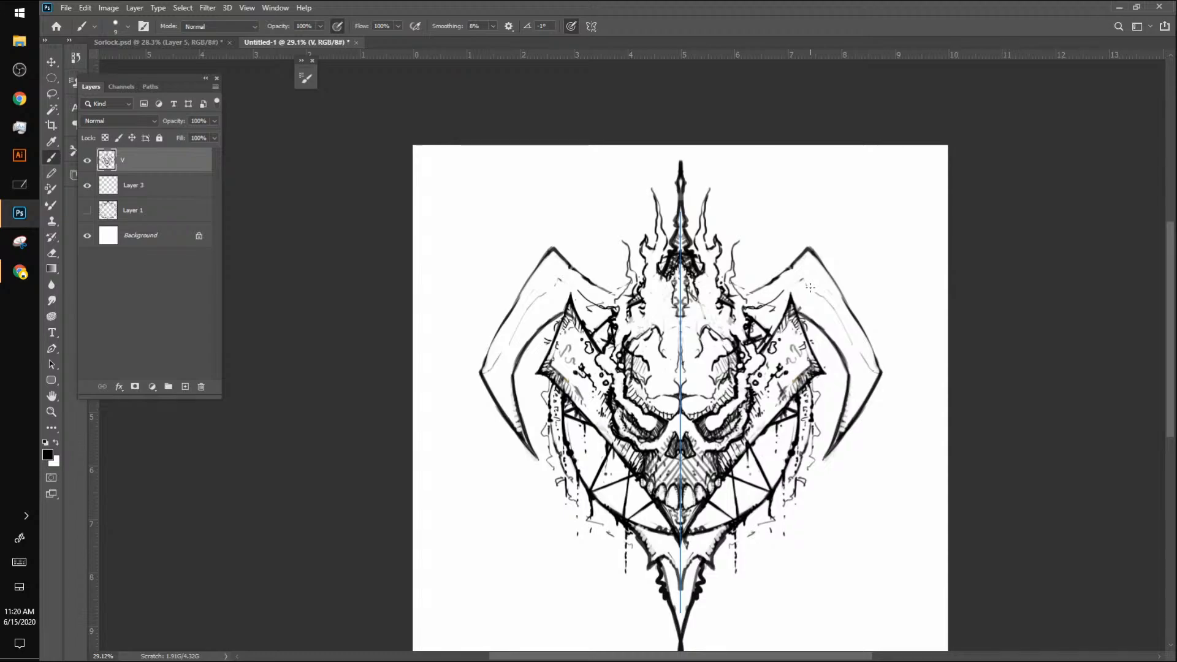
left_click_drag(741, 345, 753, 343)
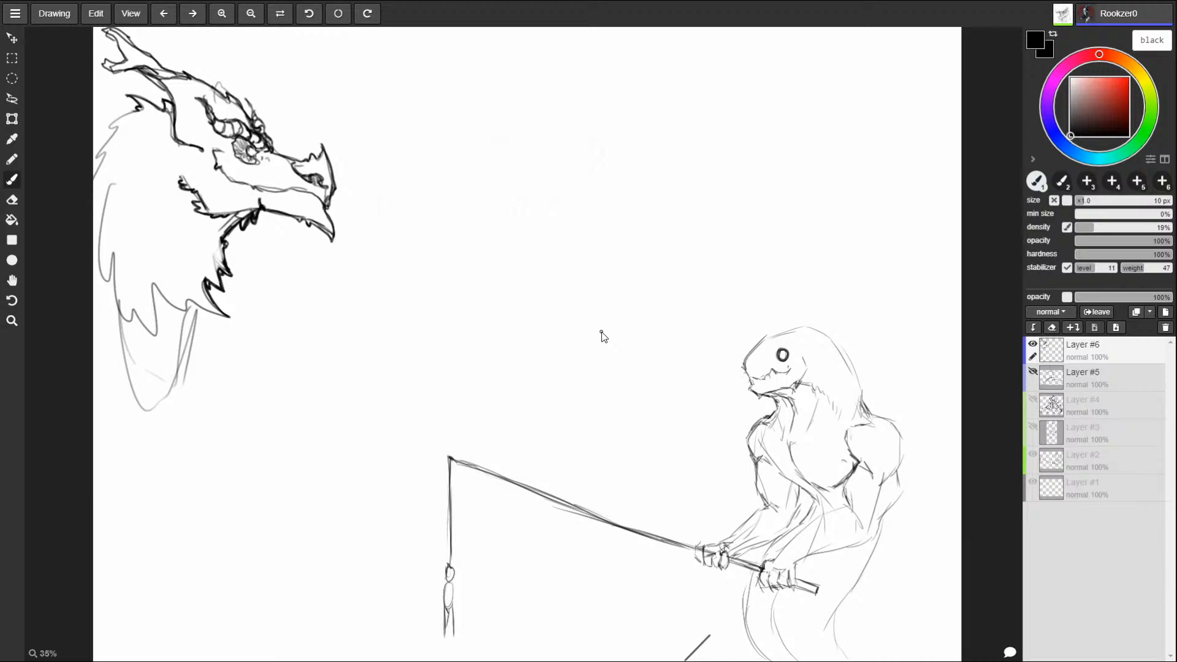
key("alt+Tab")
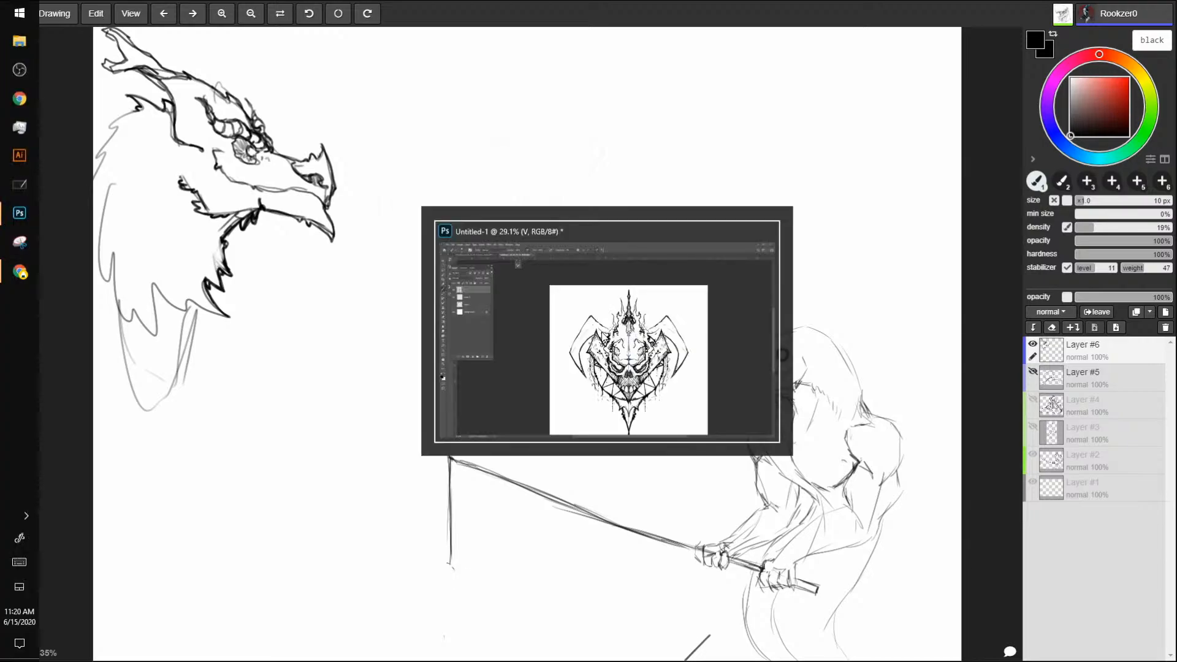
key("alt+Tab")
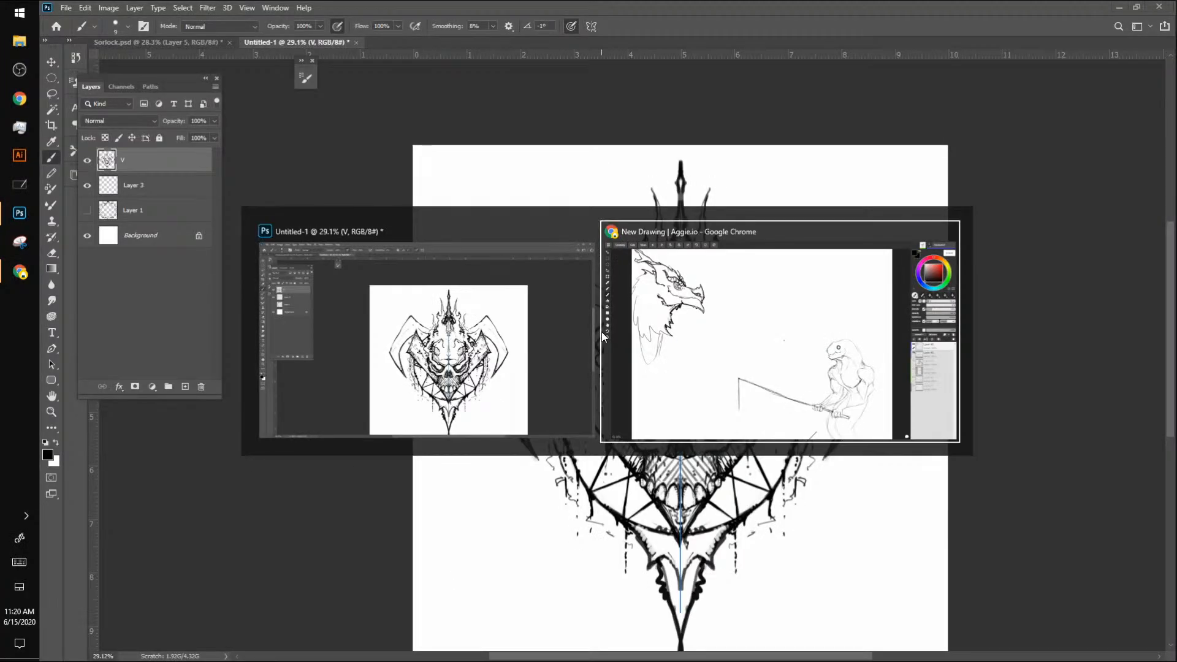
key("alt+Tab")
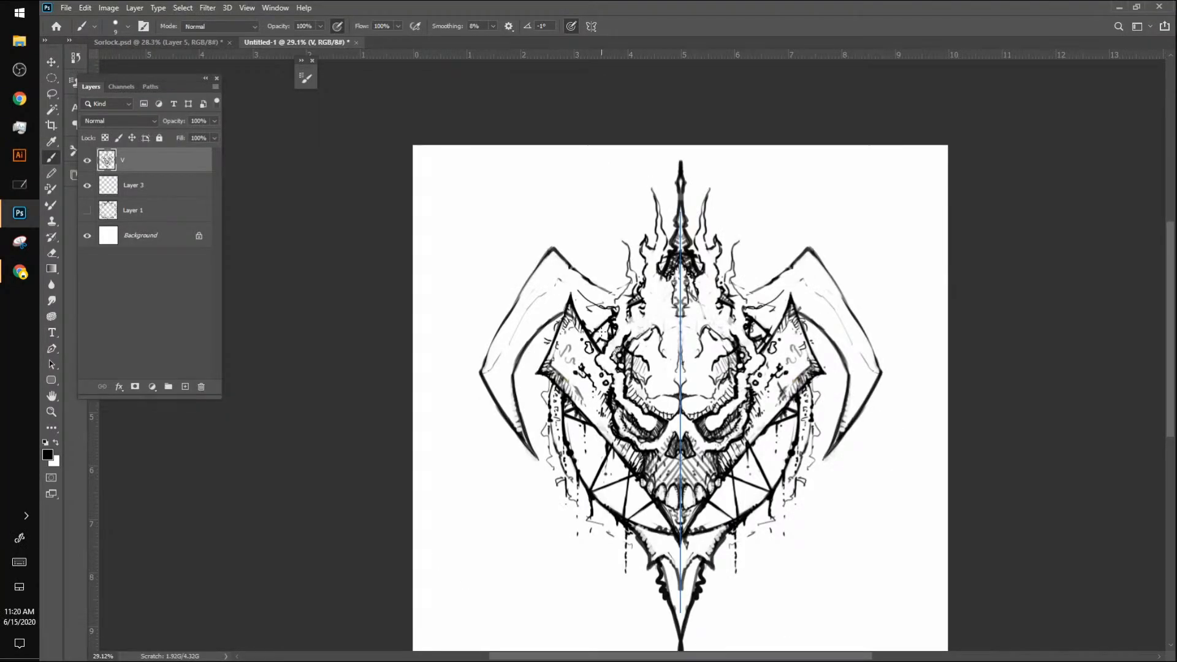
Step: Lasso the skull together with its flames, top spike and side plates, leaving out the outer blades
left_click(51, 62)
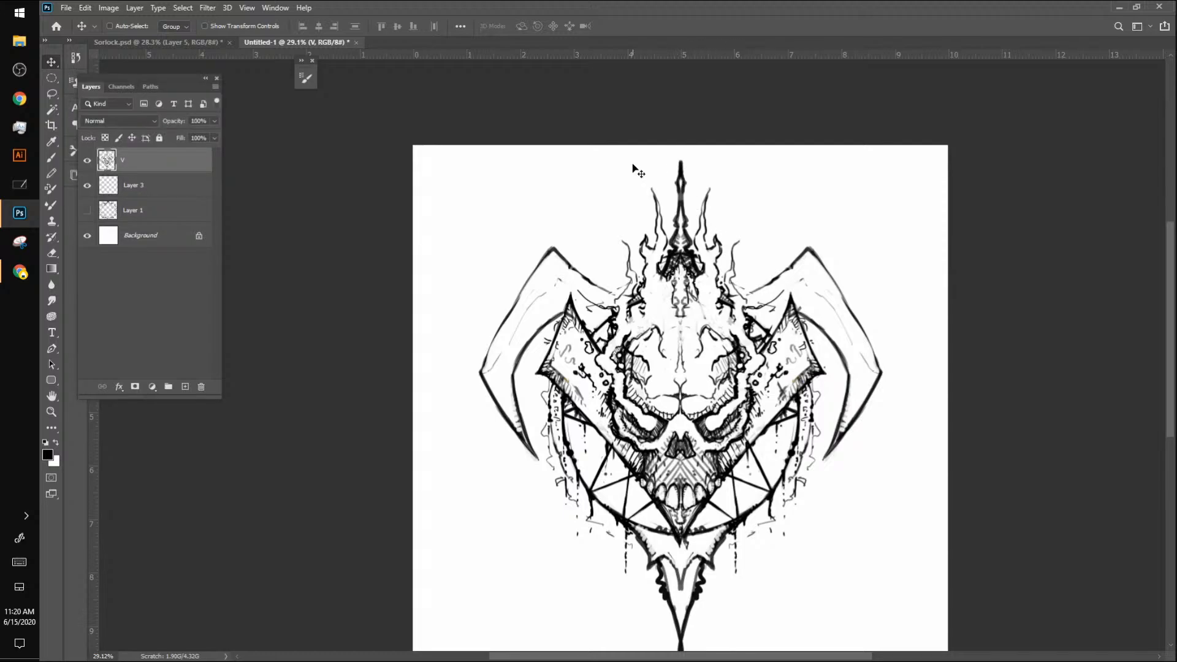
left_click(56, 93)
mouse_move(682, 154)
left_mouse_down()
mouse_move(618, 238)
mouse_move(613, 293)
mouse_move(588, 316)
mouse_move(569, 292)
mouse_move(533, 366)
mouse_move(544, 386)
mouse_move(535, 400)
mouse_move(547, 381)
mouse_move(557, 390)
mouse_move(688, 543)
mouse_move(830, 367)
mouse_move(790, 288)
mouse_move(751, 291)
mouse_move(735, 216)
mouse_move(687, 140)
left_mouse_up()
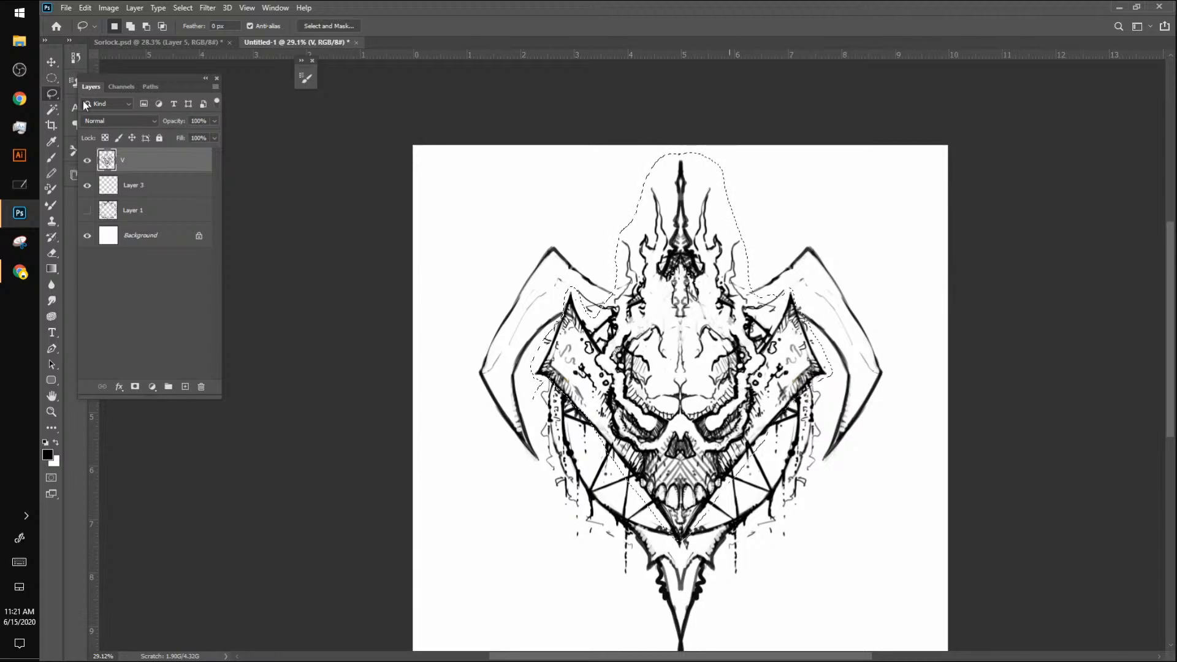
left_click(52, 63)
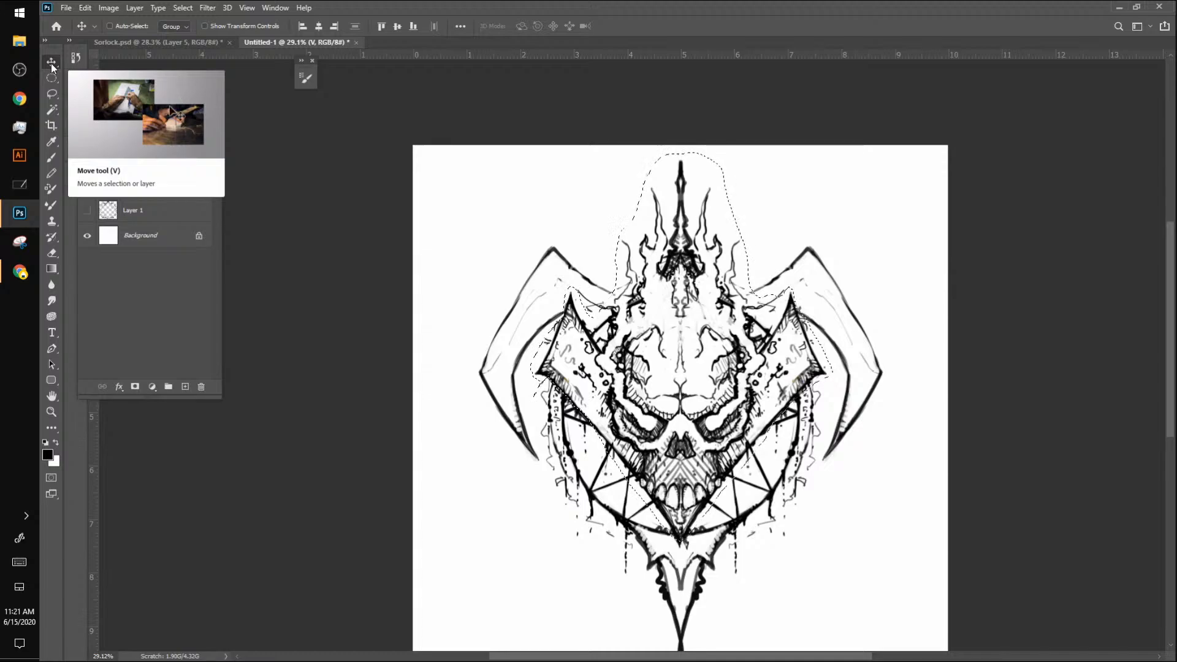
key("Up")
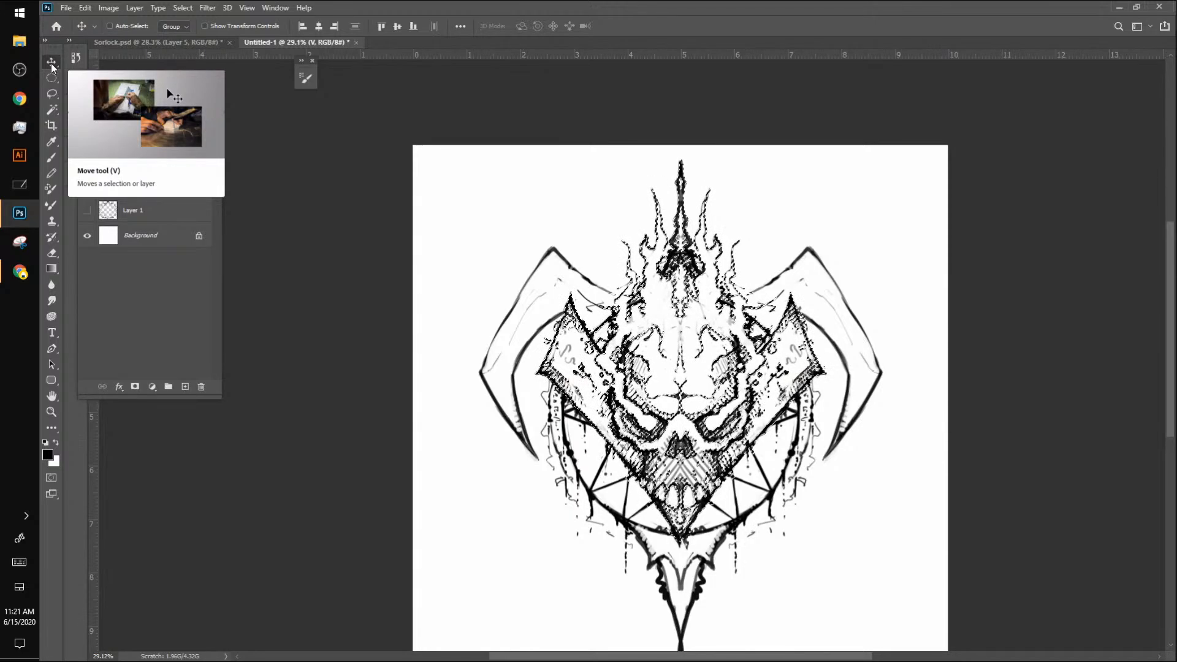
key("ctrl+d")
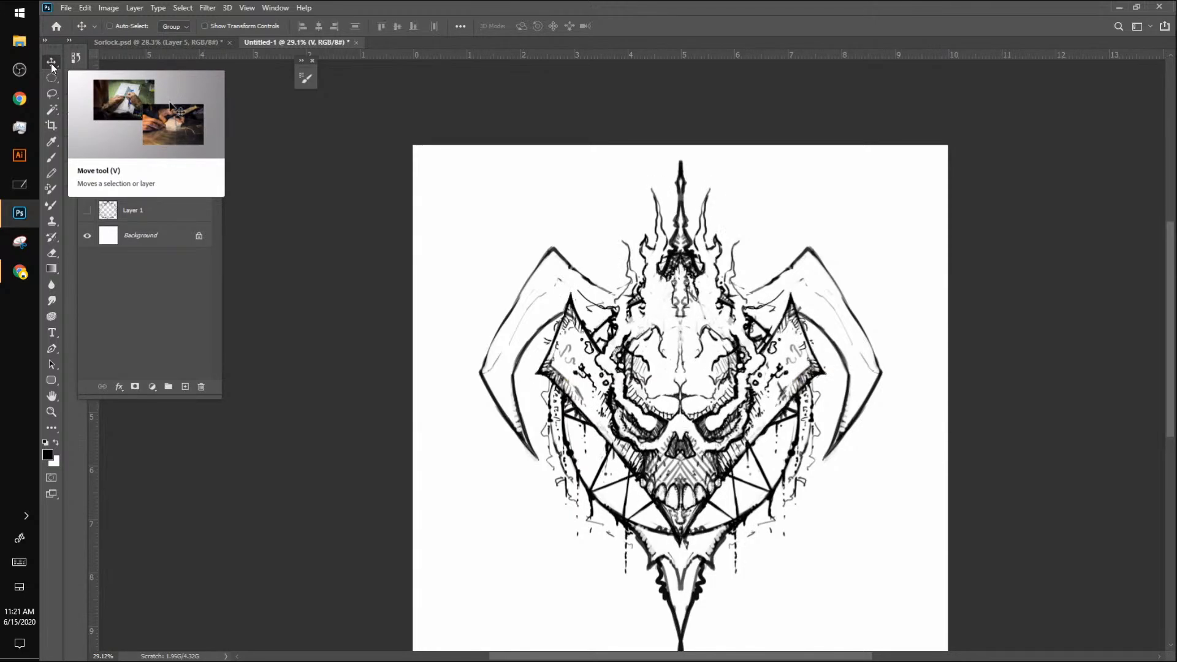
key("b")
left_click(591, 26)
left_click(620, 74)
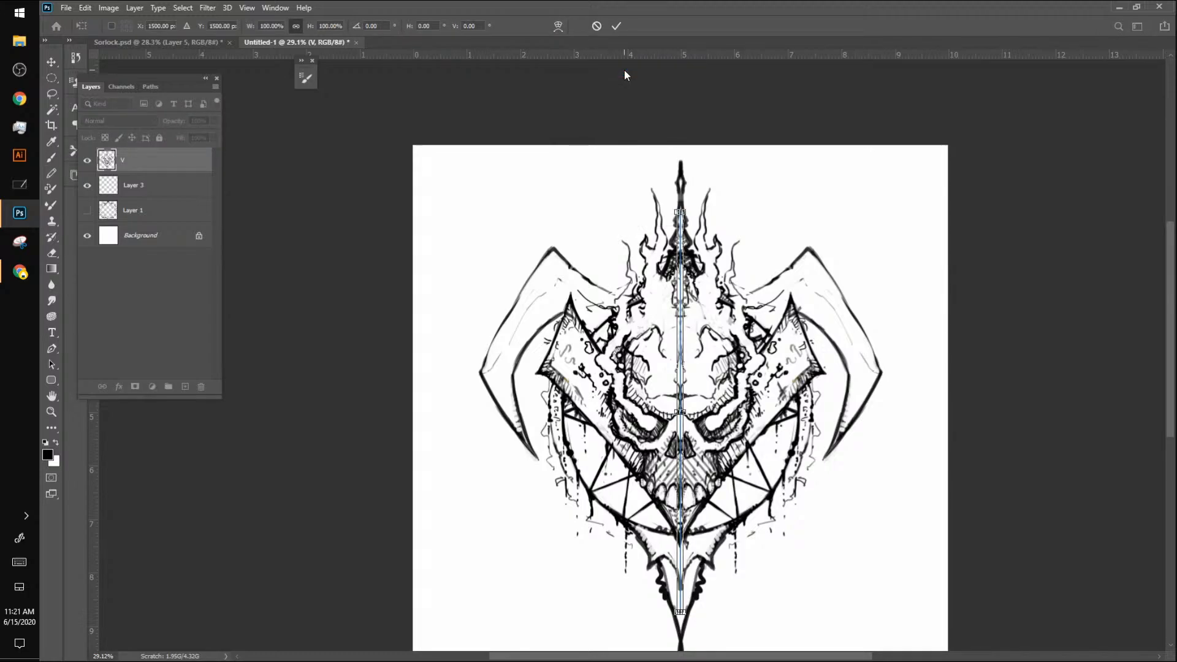
key("Return")
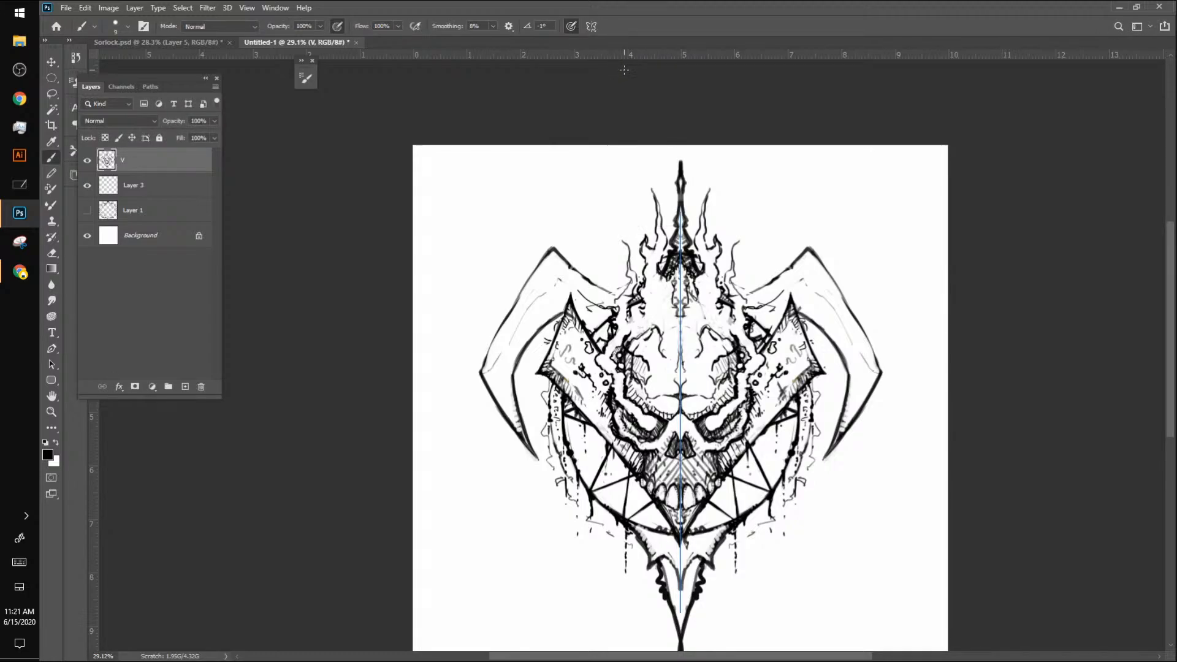
key("ctrl+z")
Step: Nudge the lassoed skull section sideways into line with the vertical symmetry axis and clear the selection
left_click(53, 55)
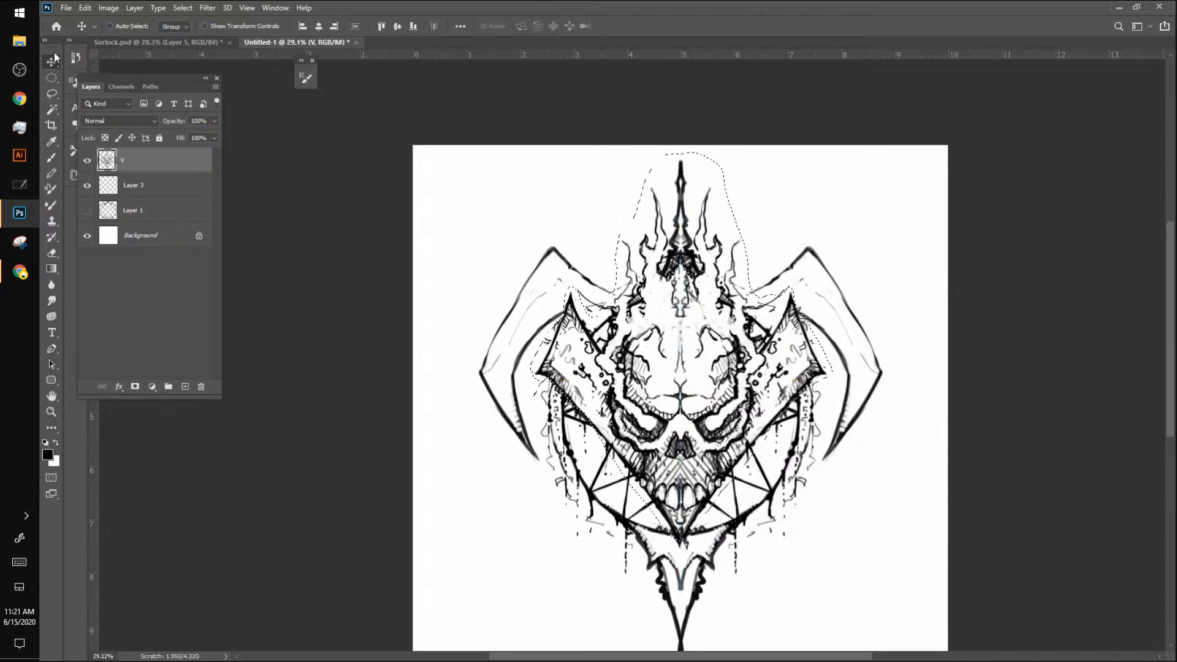
key("Left")
key("Left")
key("Left")
key("Left")
key("Left")
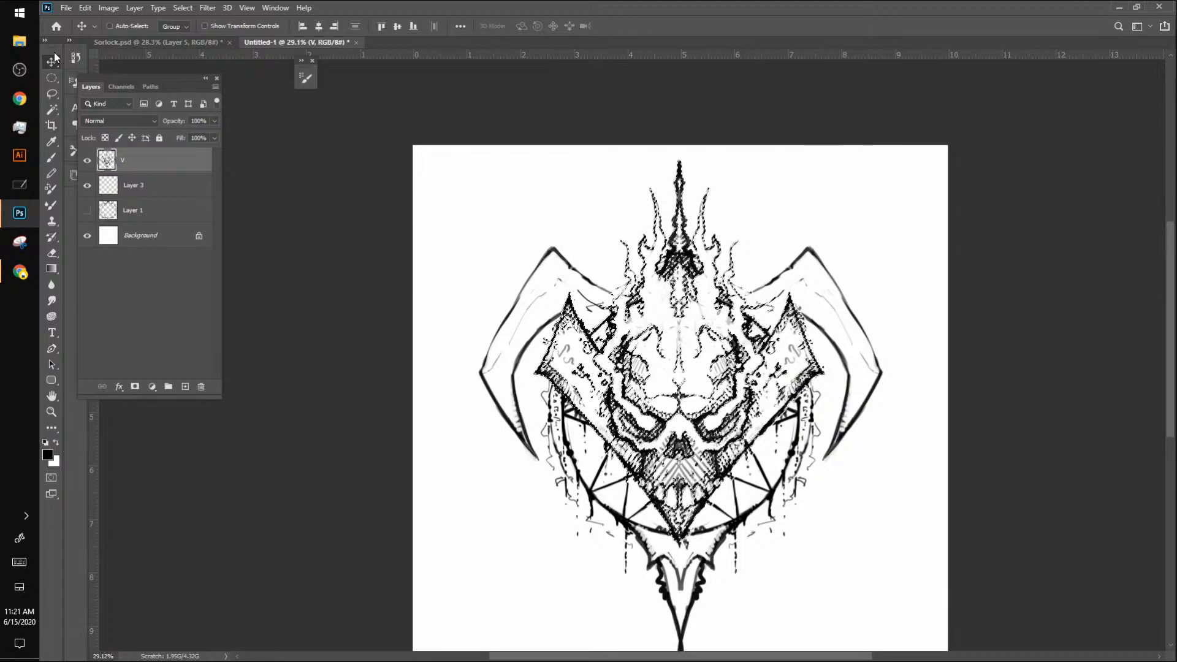
key("b")
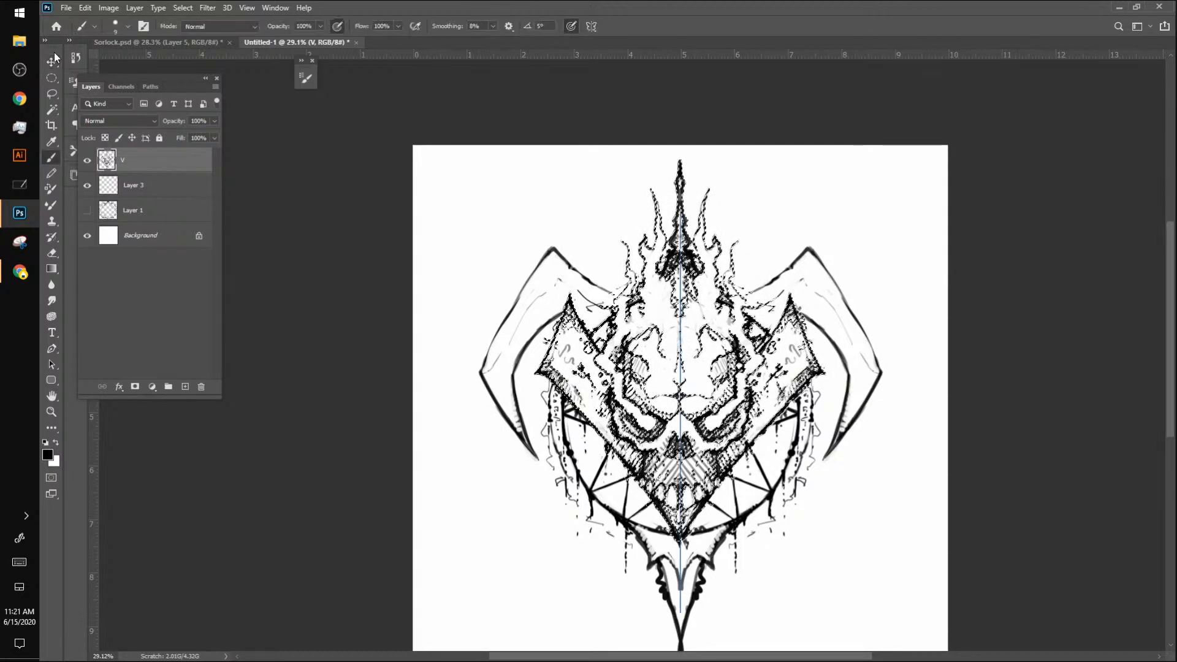
key("ctrl+d")
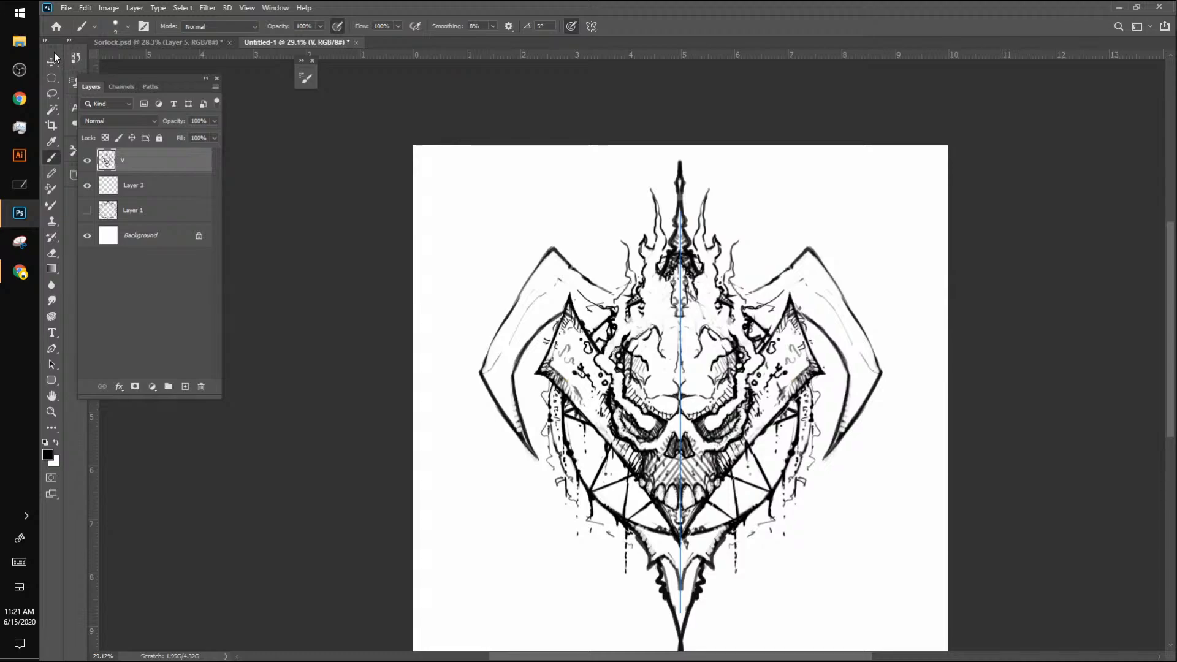
key("ctrl+shift+d")
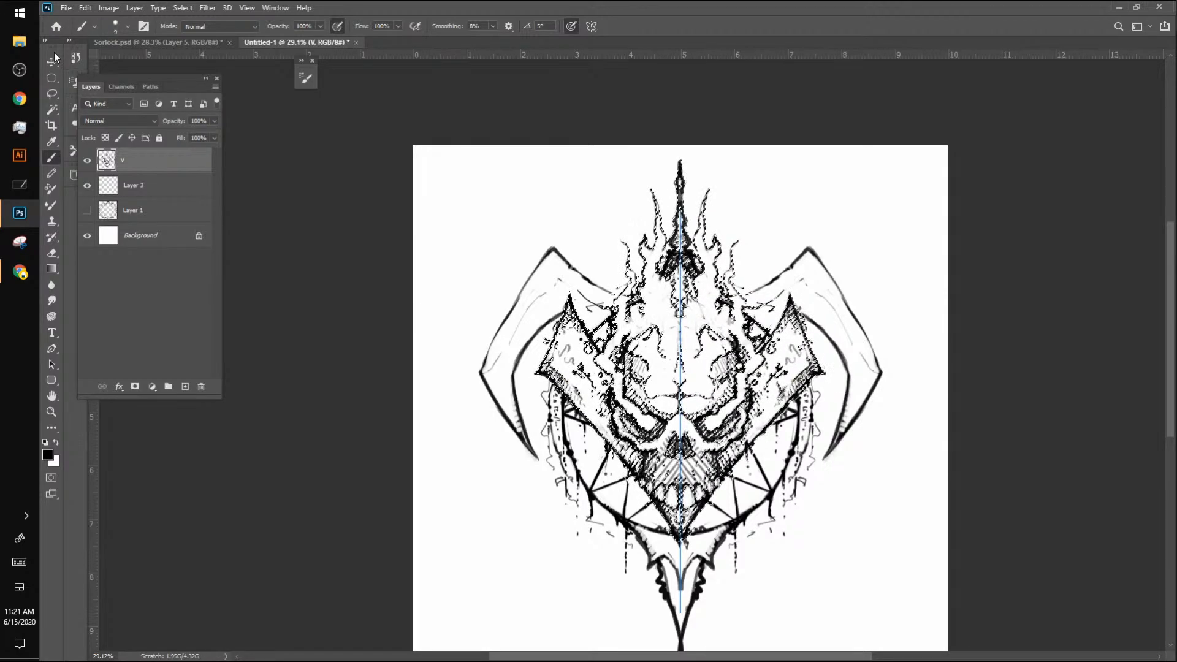
left_click(54, 55)
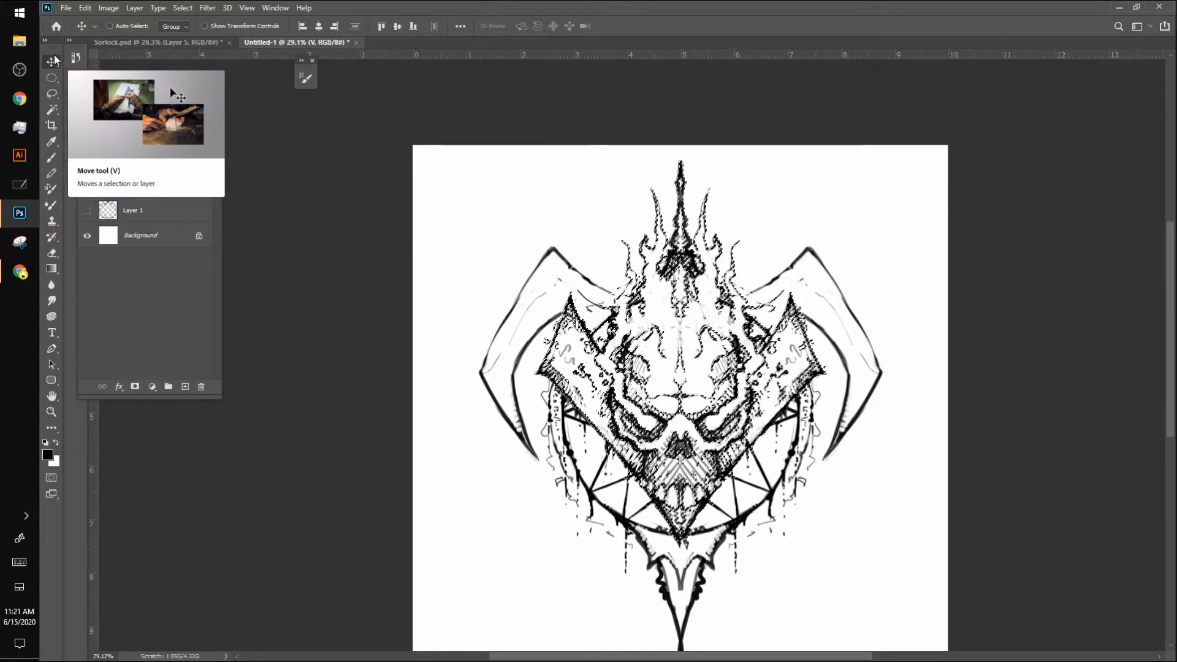
key("b")
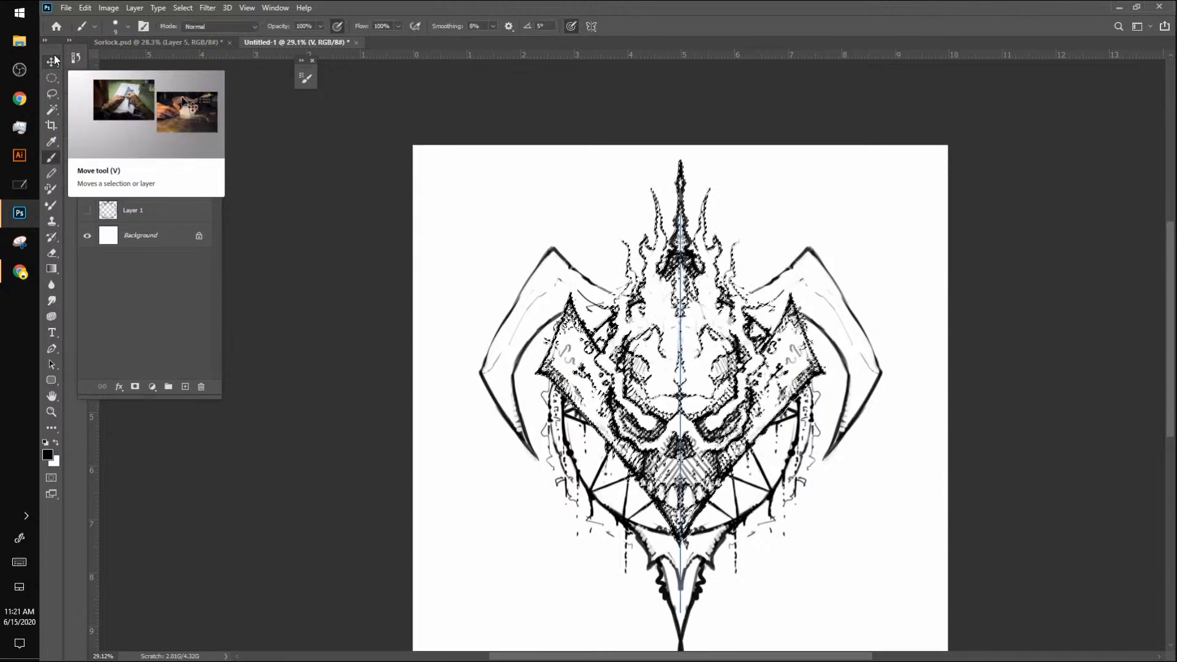
key("ctrl+d")
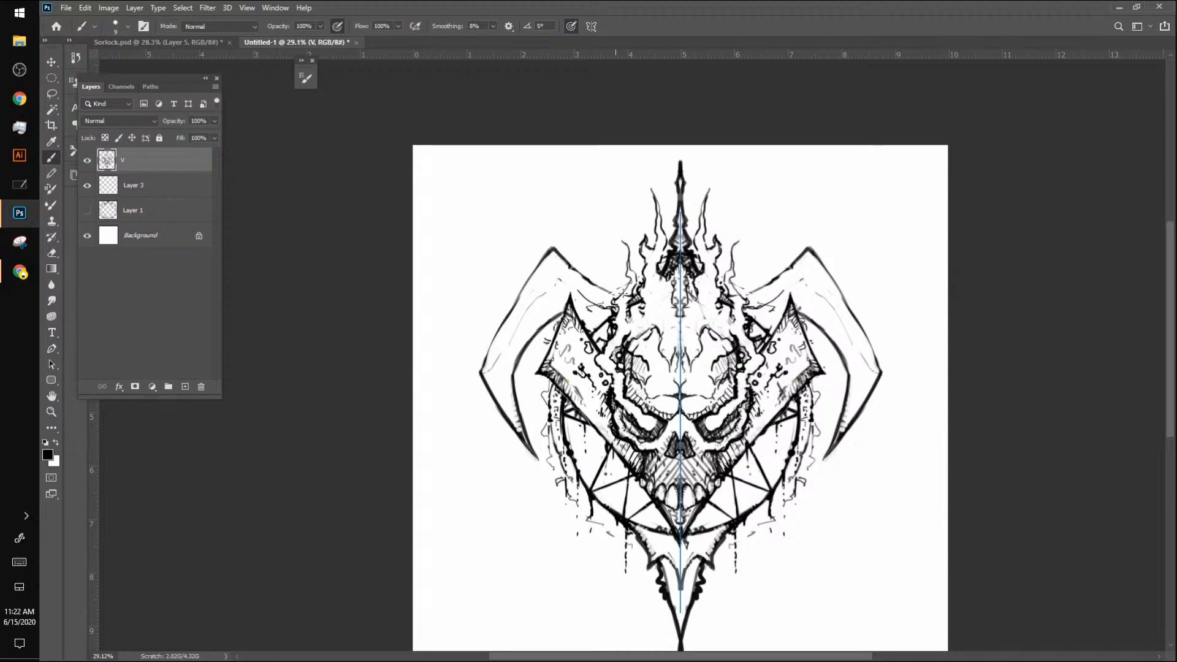
Step: Draw specks above the outer flames, small curled flames beside them, and jagged nicks along the outer blades' outer edges
left_click_drag(624, 266, 622, 219)
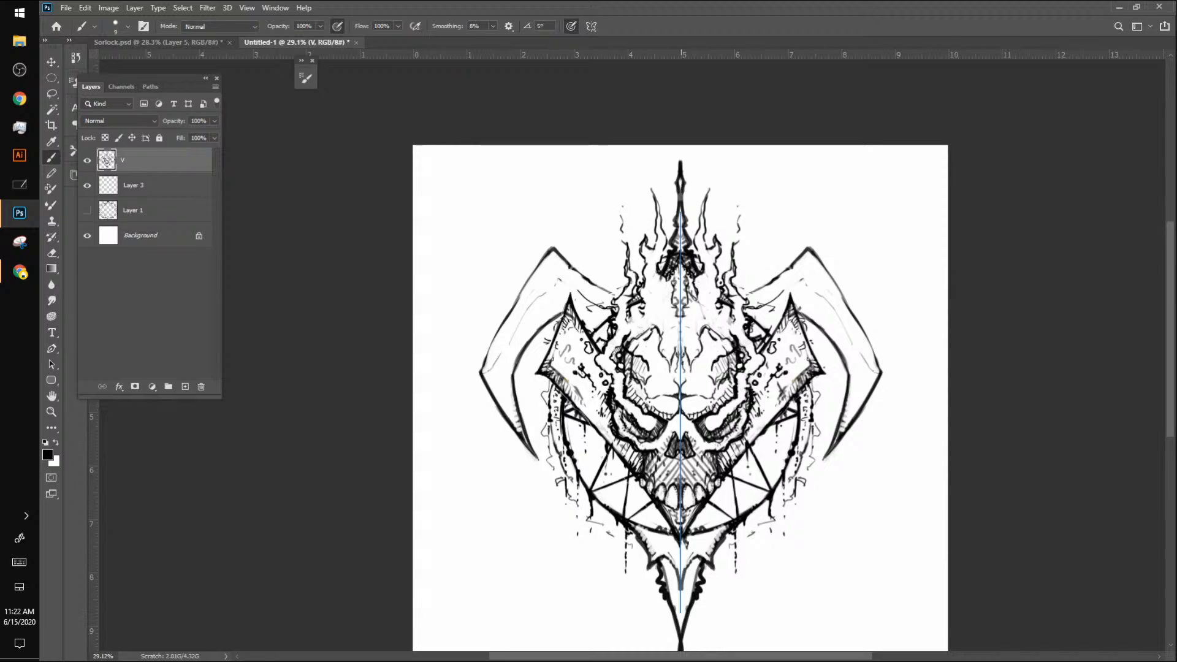
mouse_move(748, 280)
left_mouse_down()
mouse_move(751, 266)
mouse_move(760, 282)
mouse_move(739, 293)
left_mouse_up()
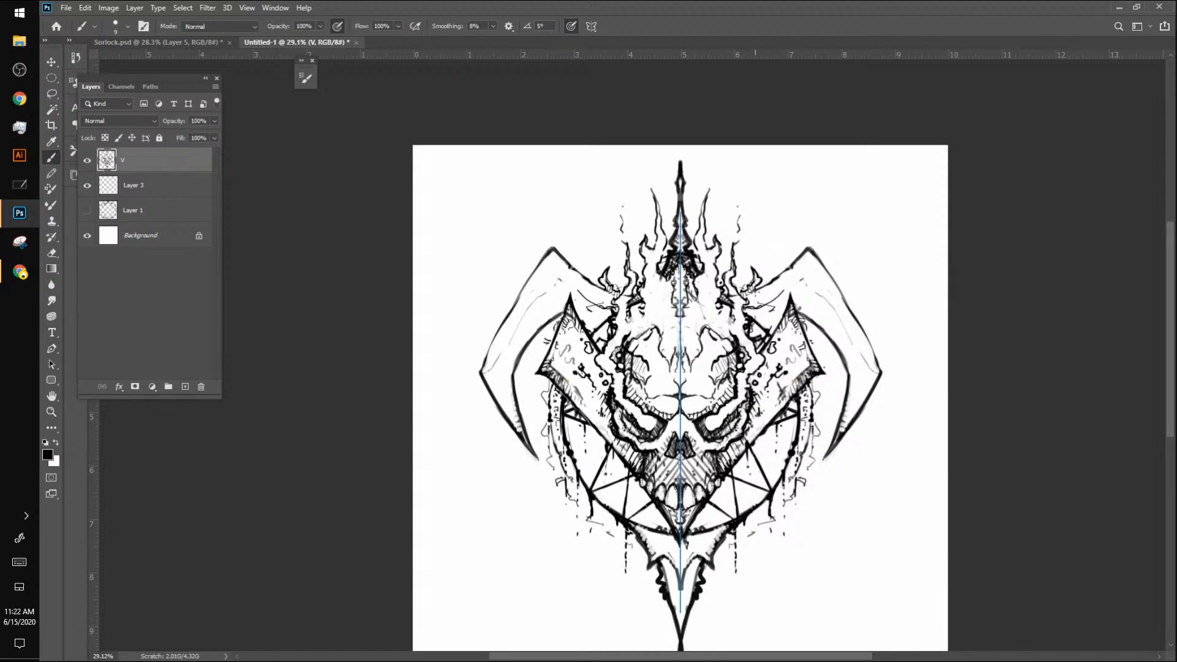
left_click_drag(756, 291, 790, 269)
mouse_move(807, 251)
left_mouse_down()
mouse_move(826, 295)
mouse_move(809, 283)
mouse_move(839, 314)
mouse_move(844, 299)
mouse_move(841, 309)
mouse_move(825, 298)
mouse_move(824, 264)
mouse_move(883, 370)
left_mouse_up()
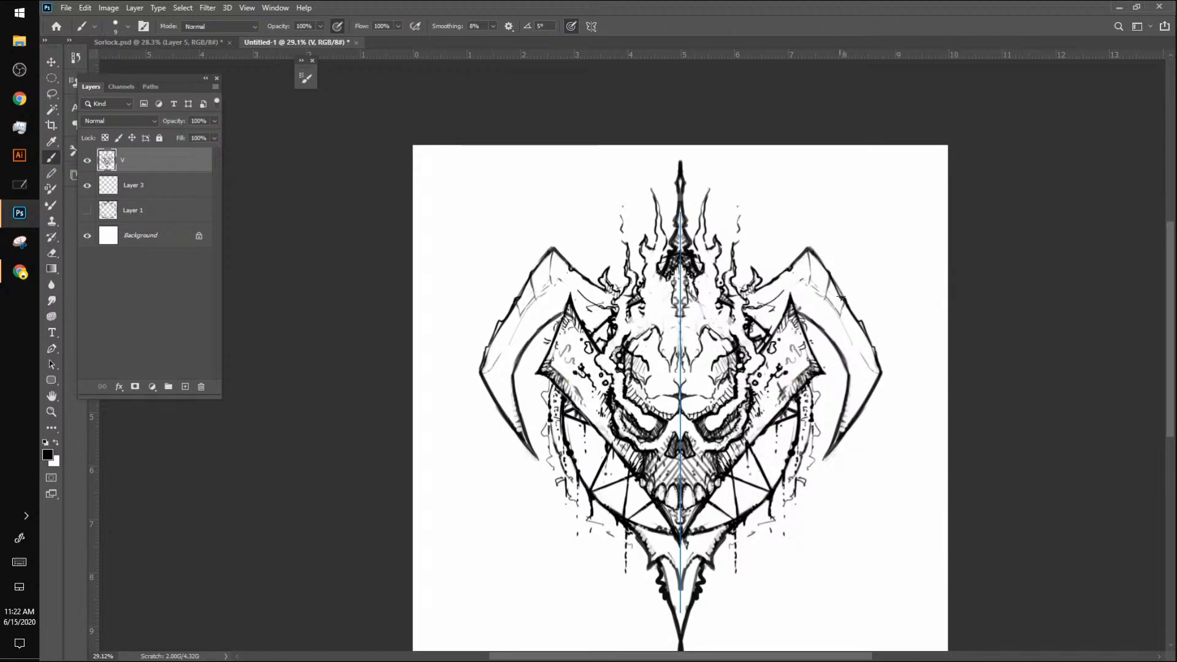
Step: Divide the outer blades into horn-like segments with curved lines across their width, from the flames down to the tips
left_click_drag(833, 283, 827, 268)
left_click_drag(750, 308, 775, 297)
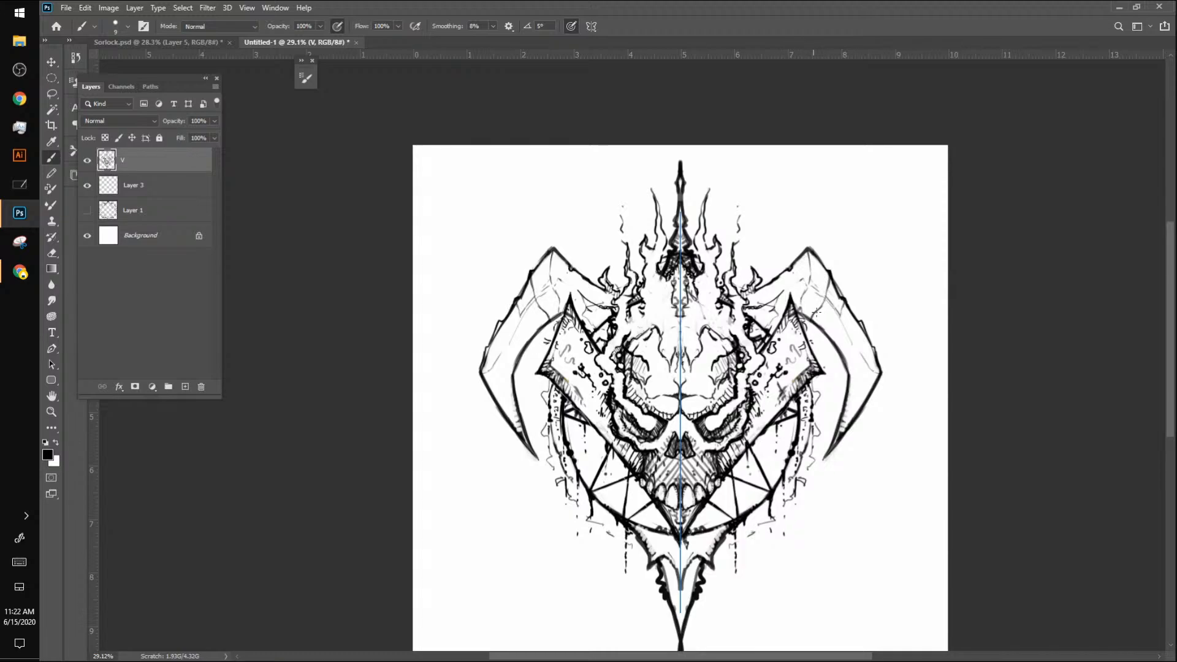
mouse_move(840, 317)
left_mouse_down()
mouse_move(826, 328)
mouse_move(860, 330)
mouse_move(832, 349)
mouse_move(871, 380)
mouse_move(843, 424)
left_mouse_up()
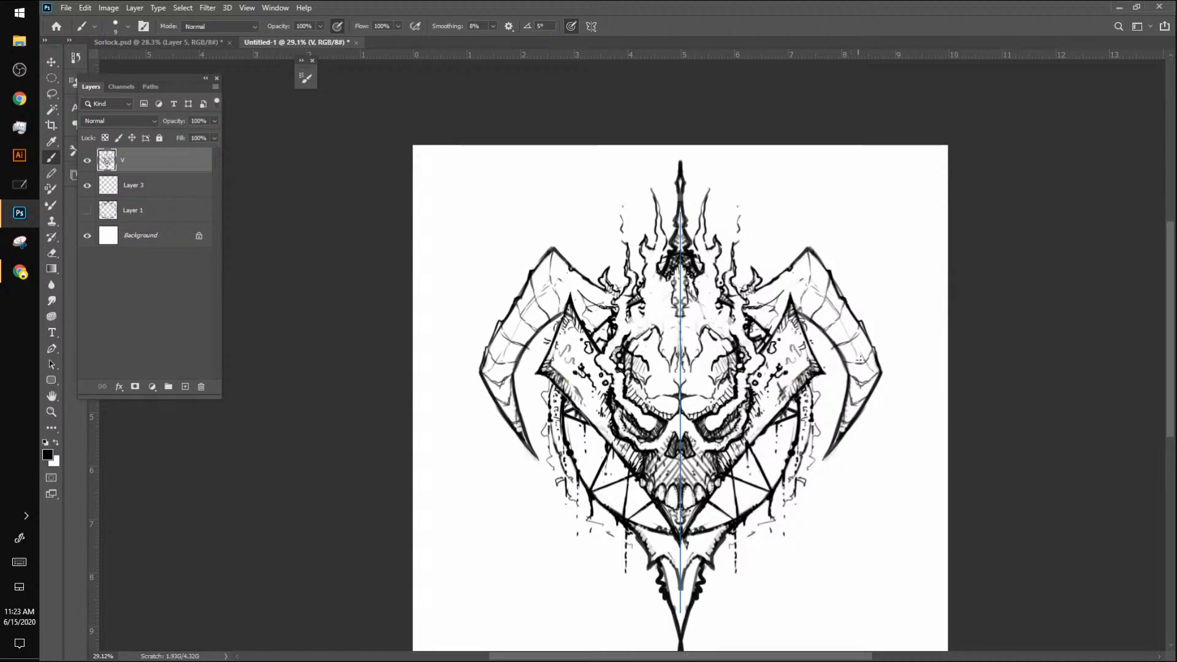
left_click_drag(862, 380, 848, 422)
Step: Set the brush to 15 px and hatch the segments of the outer blades with short shading strokes
left_click_drag(773, 309, 768, 319)
key("bracketright")
key("bracketright")
key("bracketleft")
mouse_move(756, 322)
left_mouse_down()
mouse_move(762, 303)
mouse_move(770, 324)
mouse_move(787, 297)
mouse_move(795, 302)
left_mouse_up()
left_click_drag(808, 286, 803, 313)
mouse_move(820, 295)
left_mouse_down()
mouse_move(812, 314)
mouse_move(821, 310)
mouse_move(836, 343)
left_mouse_up()
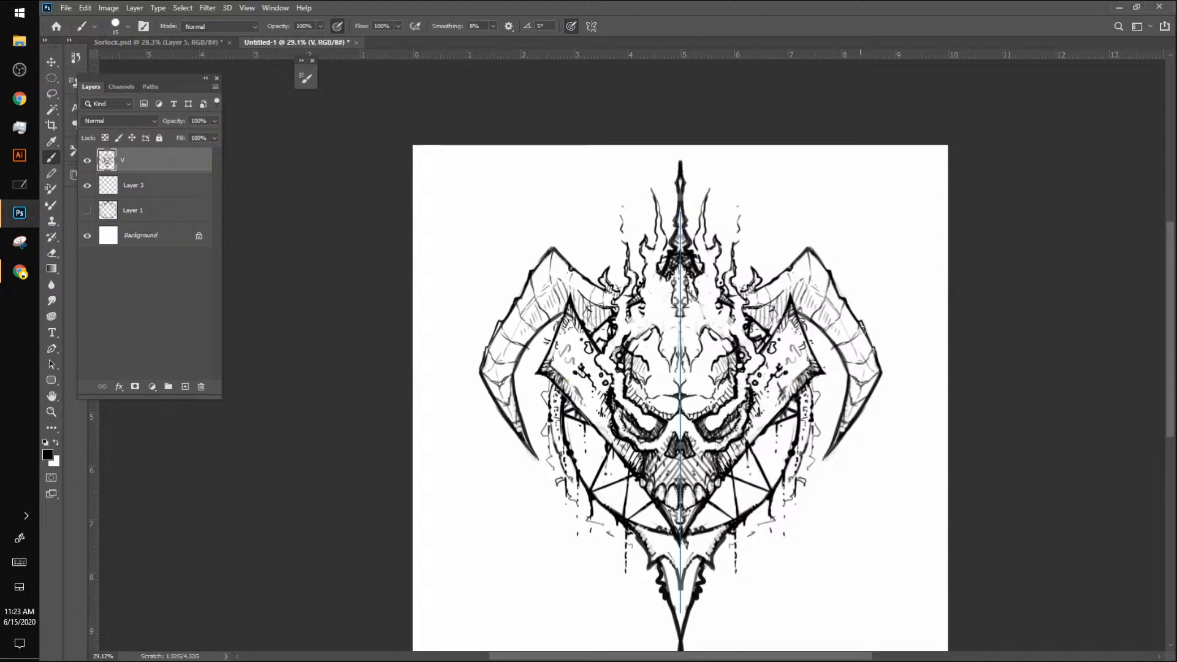
left_click_drag(860, 323, 867, 340)
left_click_drag(834, 281, 839, 314)
left_click_drag(863, 326, 879, 362)
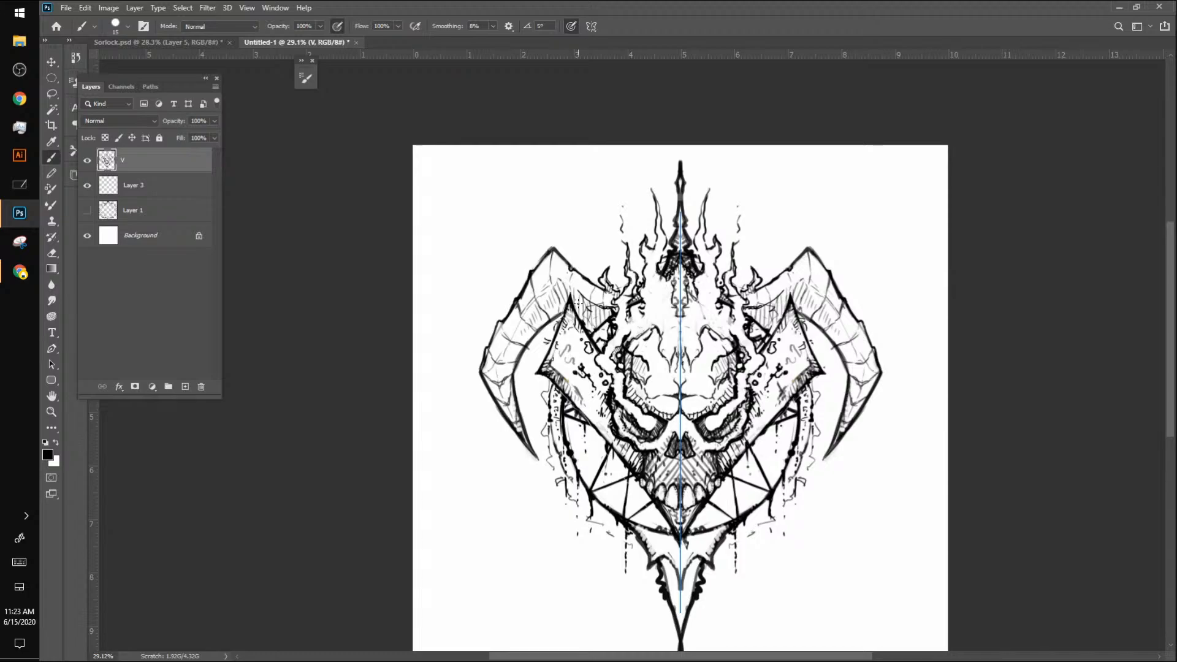
Step: Darken the blades' inner ends behind the side plates with dense hatching and shade their inner edges and upper bends
left_click_drag(791, 306, 788, 319)
left_click_drag(752, 315, 770, 329)
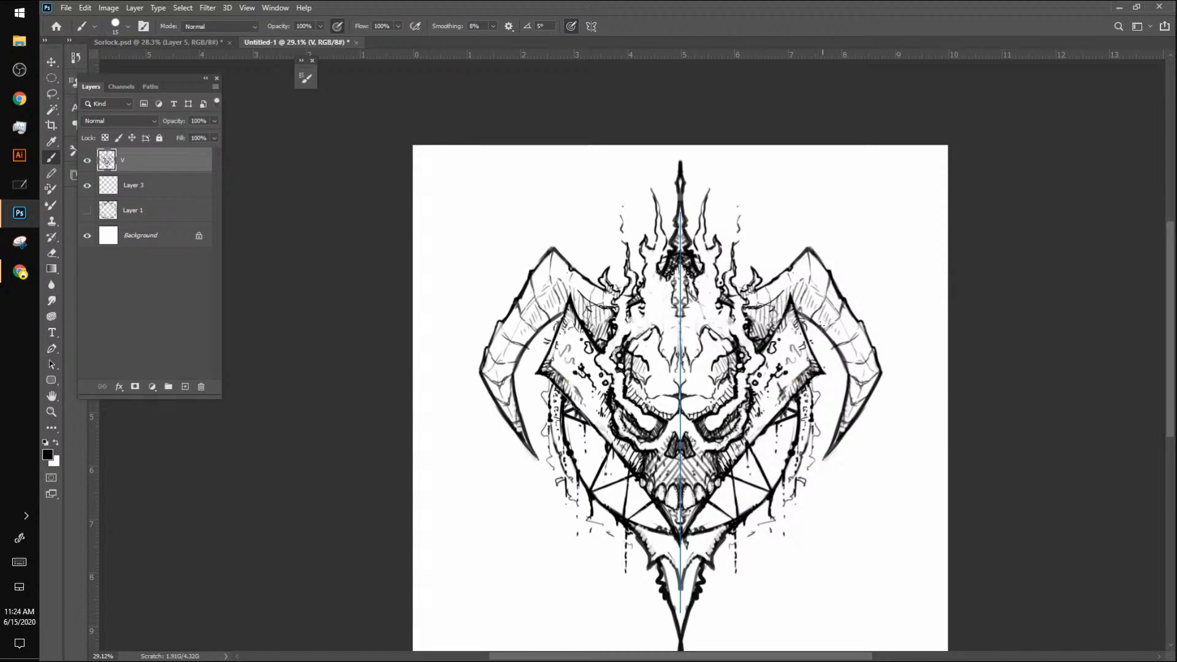
left_click_drag(782, 320, 785, 304)
left_click_drag(834, 334, 854, 364)
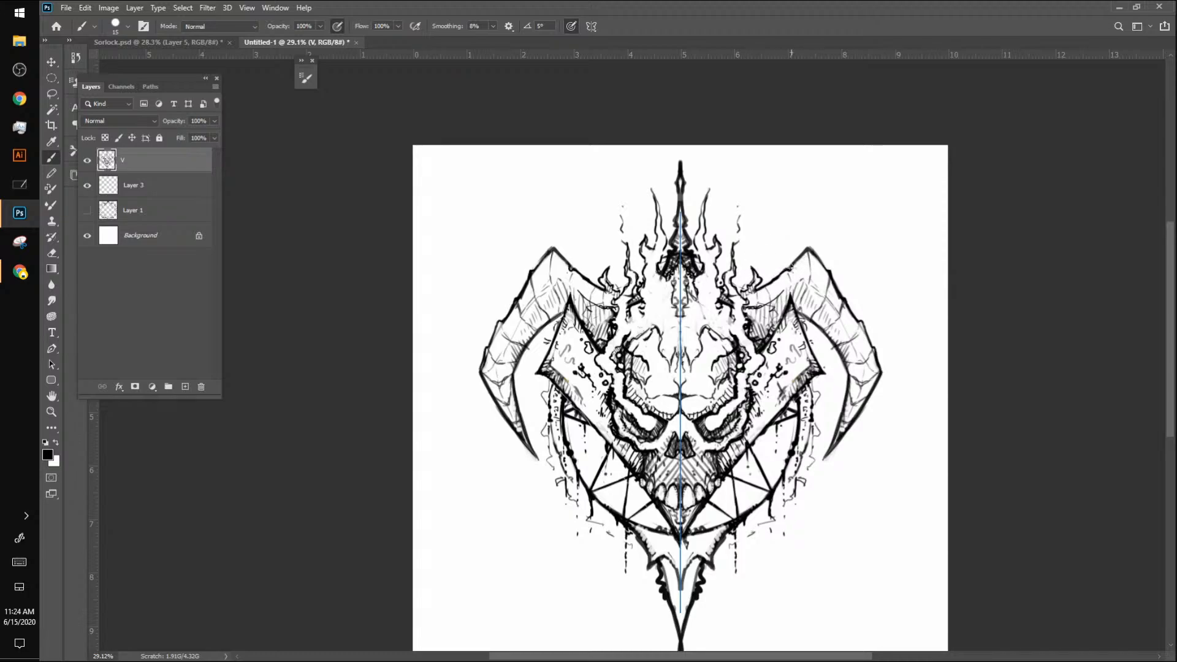
mouse_move(788, 269)
left_mouse_down()
mouse_move(808, 248)
mouse_move(803, 264)
mouse_move(820, 267)
left_mouse_up()
Step: Hatch the pronged ornament beneath the skull's chin and the bottom spike below it
mouse_move(638, 531)
left_mouse_down()
mouse_move(676, 544)
mouse_move(680, 576)
mouse_move(653, 550)
left_mouse_up()
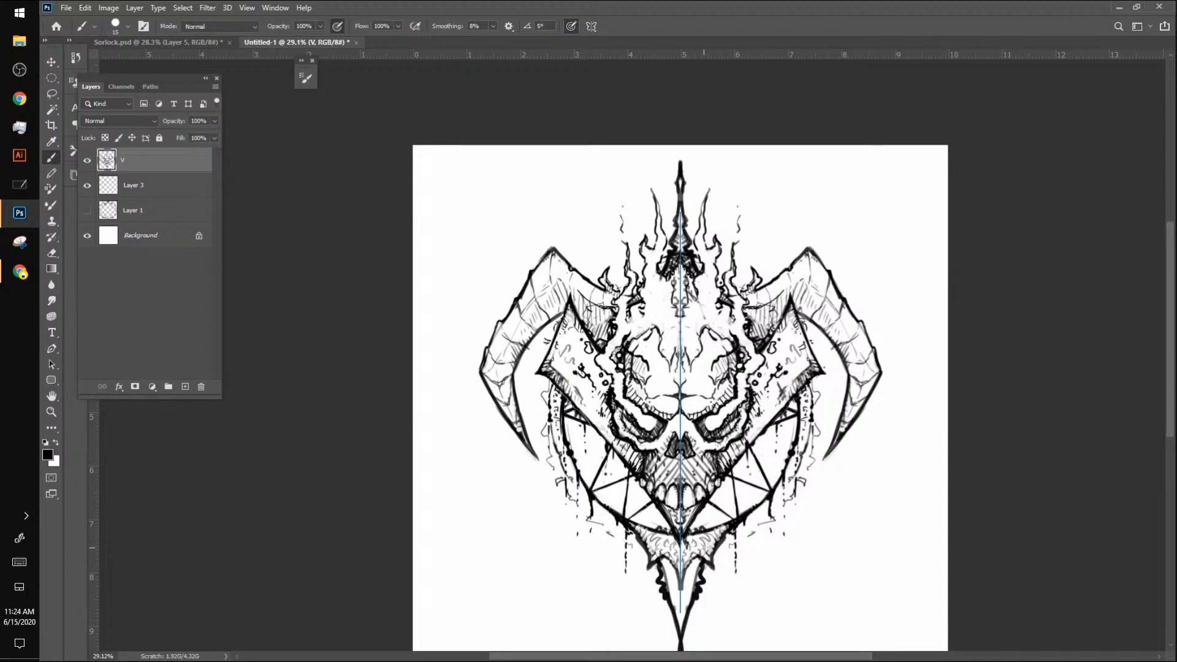
left_click_drag(694, 561, 684, 636)
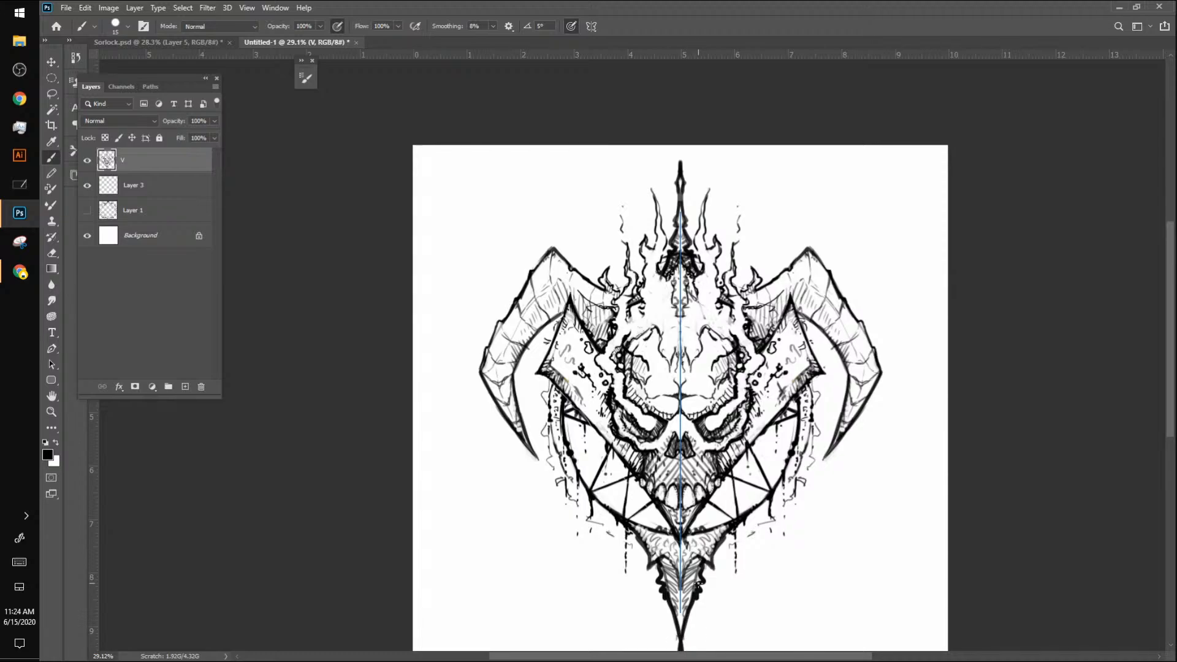
Step: Add small drip marks beneath the lower edges of the side plates, inside the ring
key("bracketright")
key("bracketleft")
left_click_drag(764, 434, 763, 449)
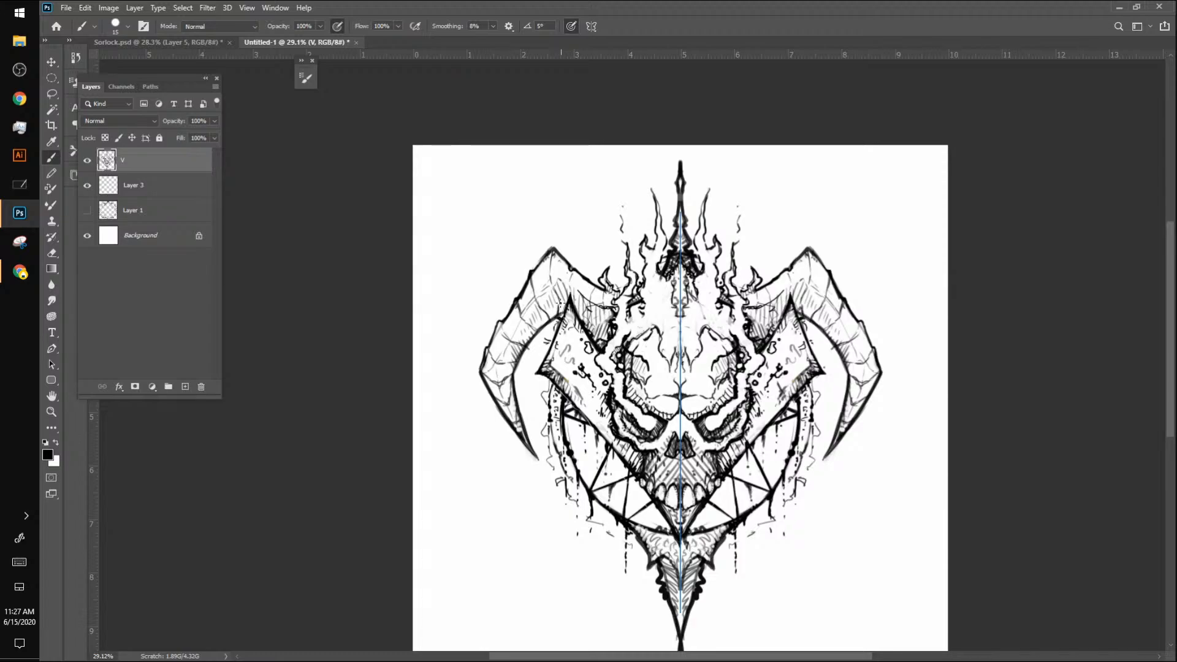
Step: Add short hatching strokes to the side plates' lower edges and touch up the blades' inner ends and the ring
mouse_move(562, 301)
left_mouse_down()
mouse_move(559, 317)
mouse_move(612, 326)
left_mouse_up()
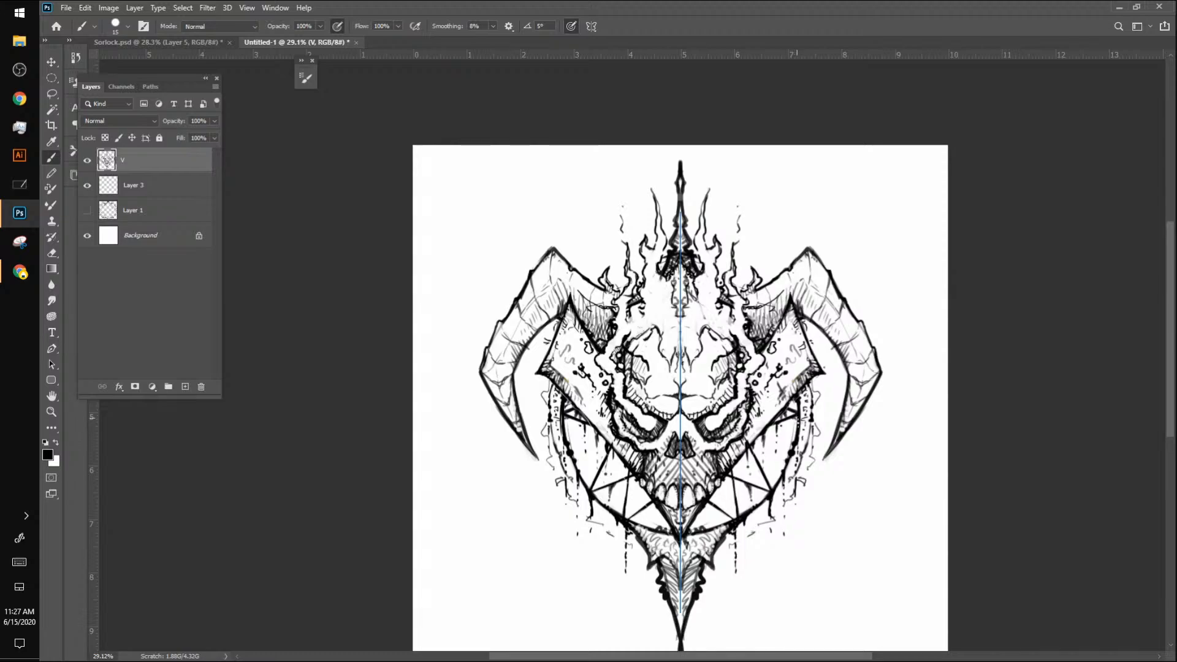
left_click_drag(798, 415, 794, 445)
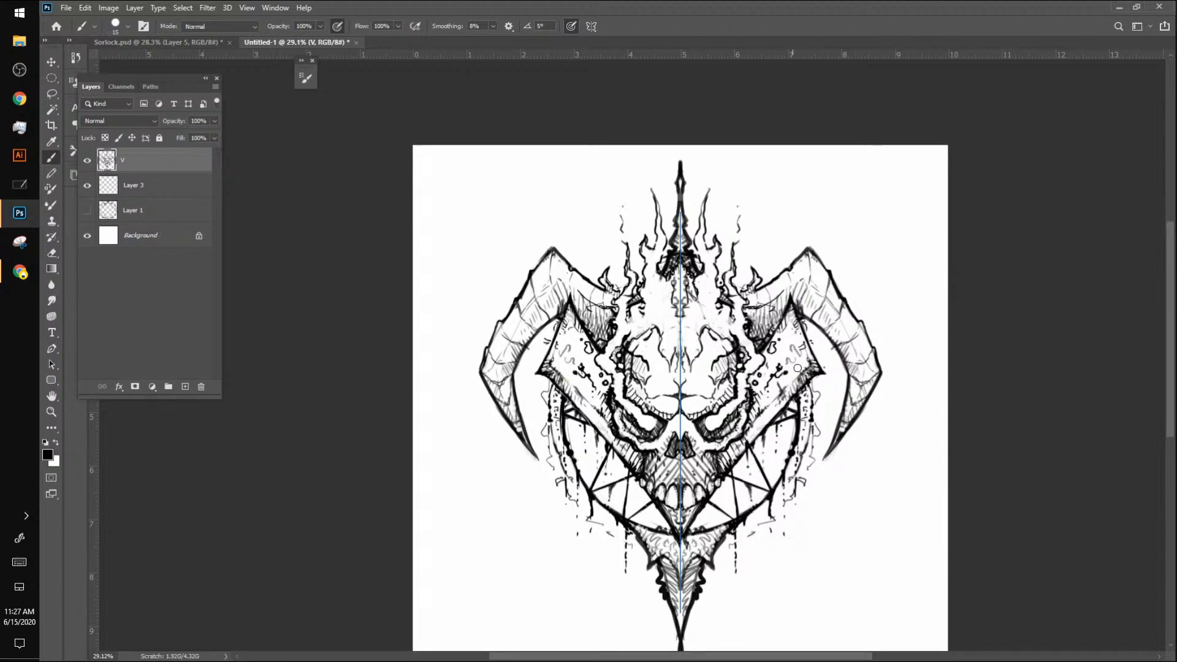
left_click_drag(794, 380, 800, 373)
left_click_drag(553, 370, 593, 406)
left_click_drag(581, 393, 579, 393)
left_click_drag(765, 467, 768, 484)
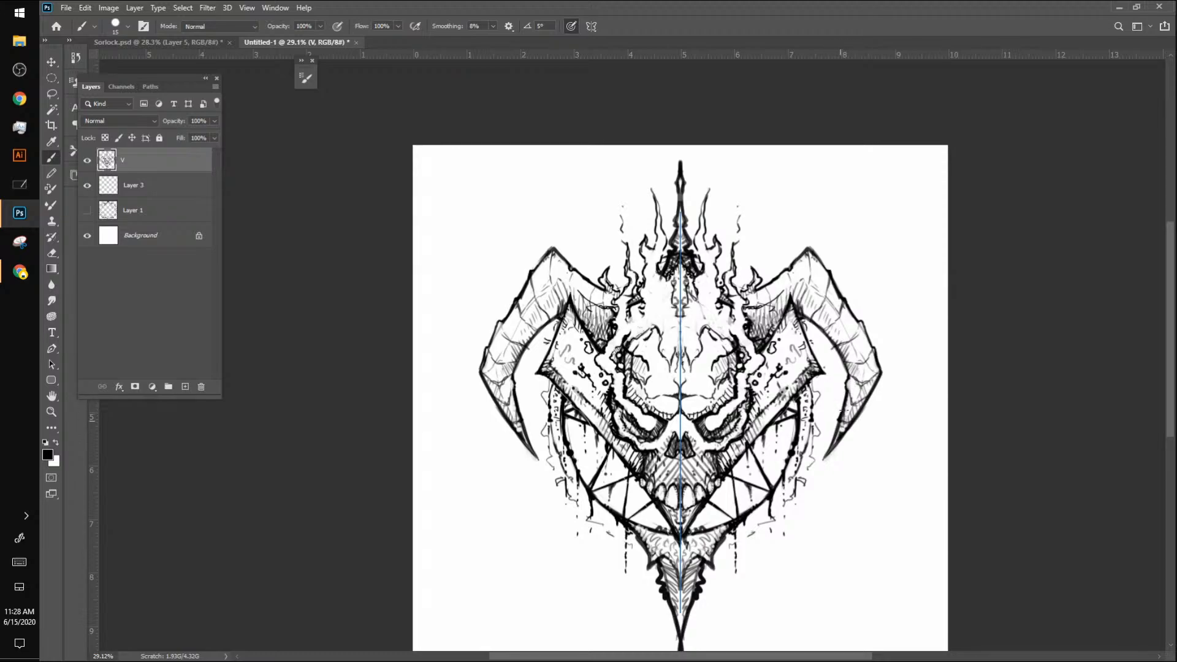
Step: Darken the outer blades' tips with dense hatching and add shading along the side plates' edges
left_click_drag(839, 429, 818, 465)
left_click_drag(837, 432, 851, 417)
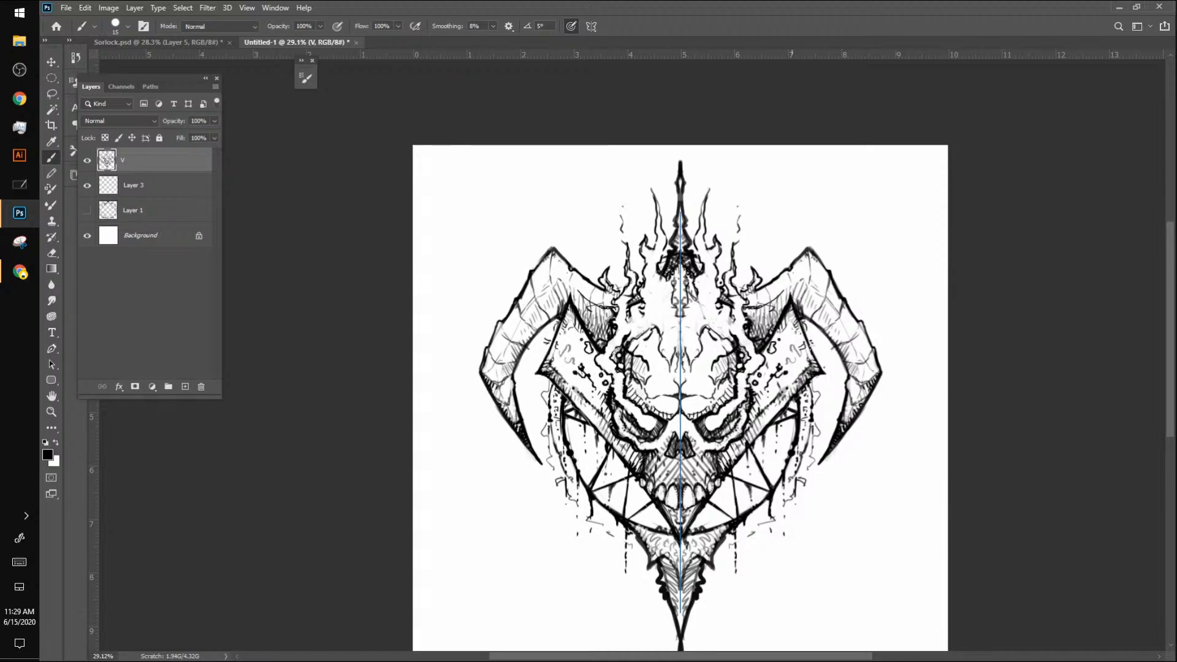
left_click_drag(797, 320, 823, 370)
left_click_drag(778, 416, 789, 400)
Step: Add a new layer, hide layer V and practise two crossing groups of short parallel hatching strokes
left_click(185, 386)
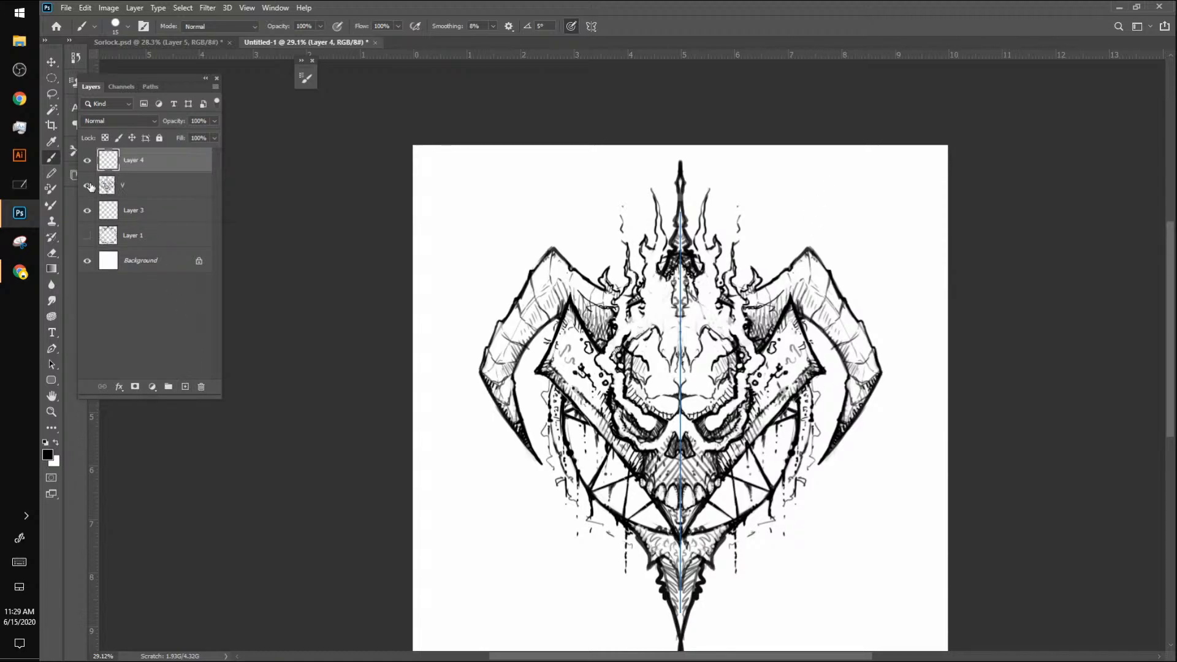
left_click(87, 185)
left_click_drag(542, 177, 514, 248)
left_click_drag(565, 193, 513, 277)
left_click_drag(574, 204, 524, 277)
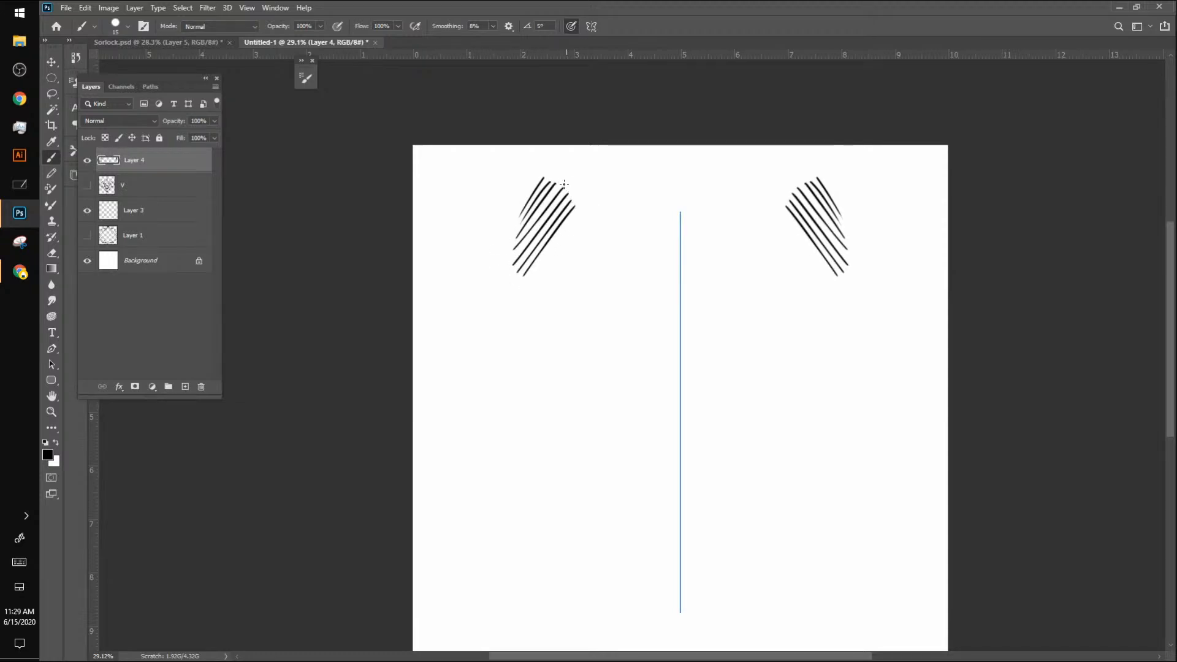
mouse_move(593, 228)
left_mouse_down()
mouse_move(554, 171)
mouse_move(601, 231)
left_mouse_up()
left_click_drag(559, 170, 606, 232)
mouse_move(563, 168)
left_mouse_down()
mouse_move(611, 230)
mouse_move(620, 215)
left_mouse_up()
left_click_drag(592, 162, 630, 210)
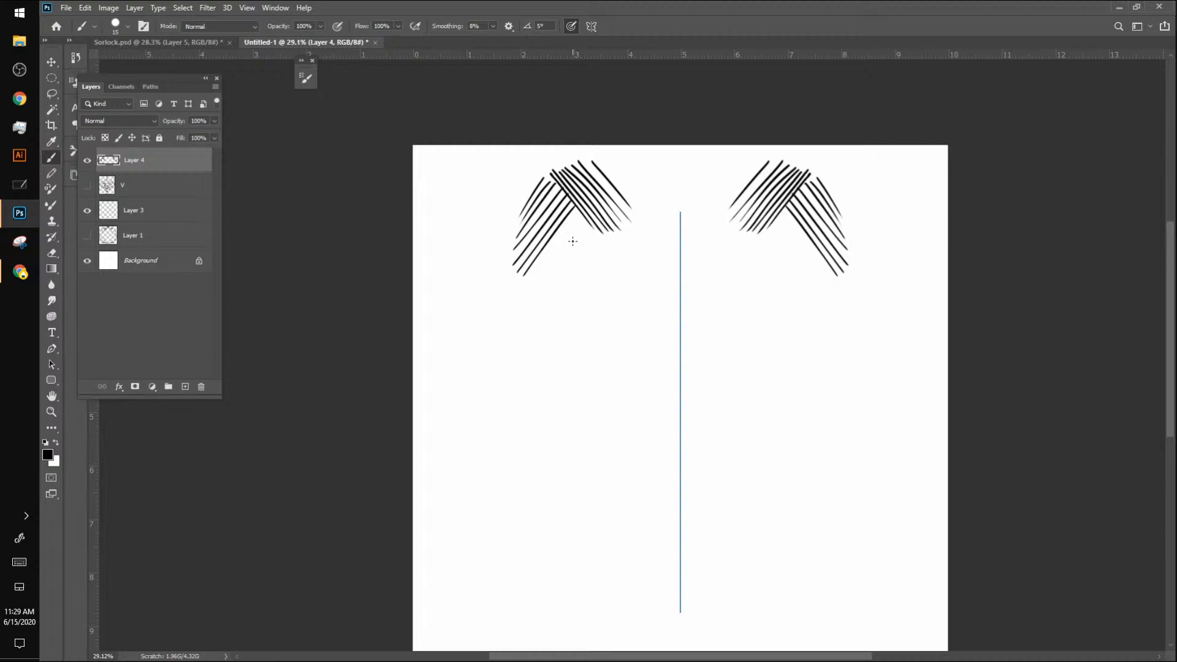
Step: Practise long parallel diagonal strokes, including a set that meets in a chevron at the symmetry axis
left_click_drag(635, 253, 504, 402)
left_click_drag(644, 279, 500, 423)
left_click_drag(601, 323, 513, 421)
mouse_move(648, 281)
left_mouse_down()
mouse_move(521, 431)
mouse_move(540, 428)
left_mouse_up()
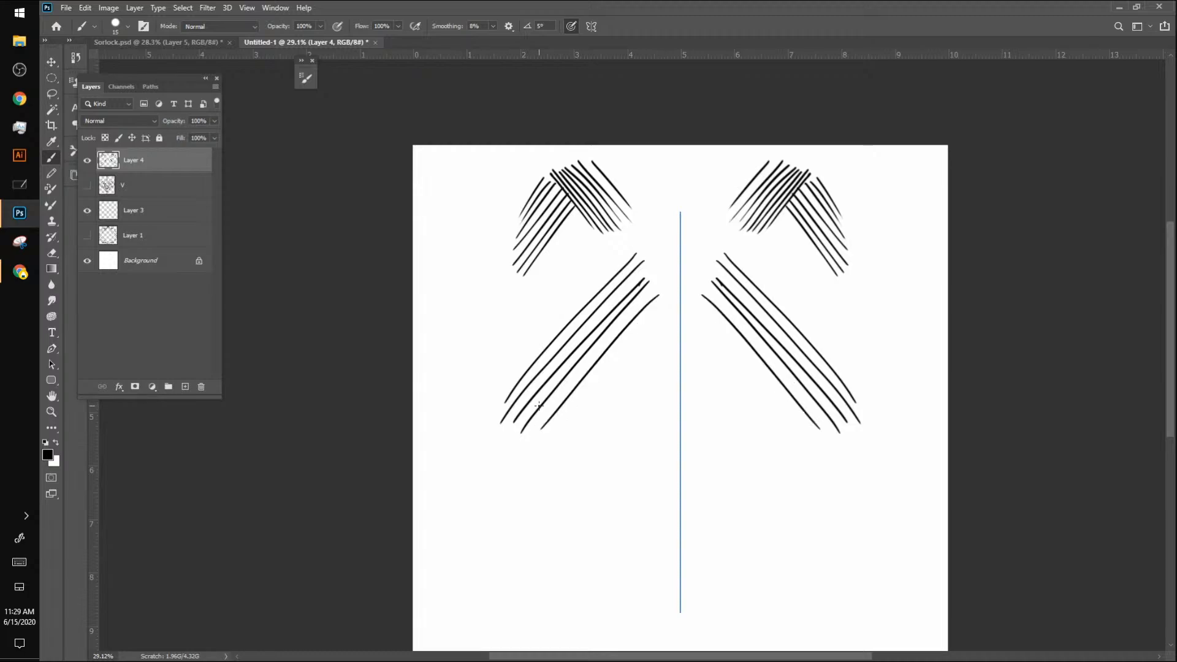
scroll(539, 405, "up", 6)
mouse_move(618, 284)
left_mouse_down()
mouse_move(472, 433)
mouse_move(463, 461)
left_mouse_up()
left_click_drag(641, 300, 451, 495)
left_click_drag(632, 310, 441, 528)
left_click_drag(641, 335, 429, 577)
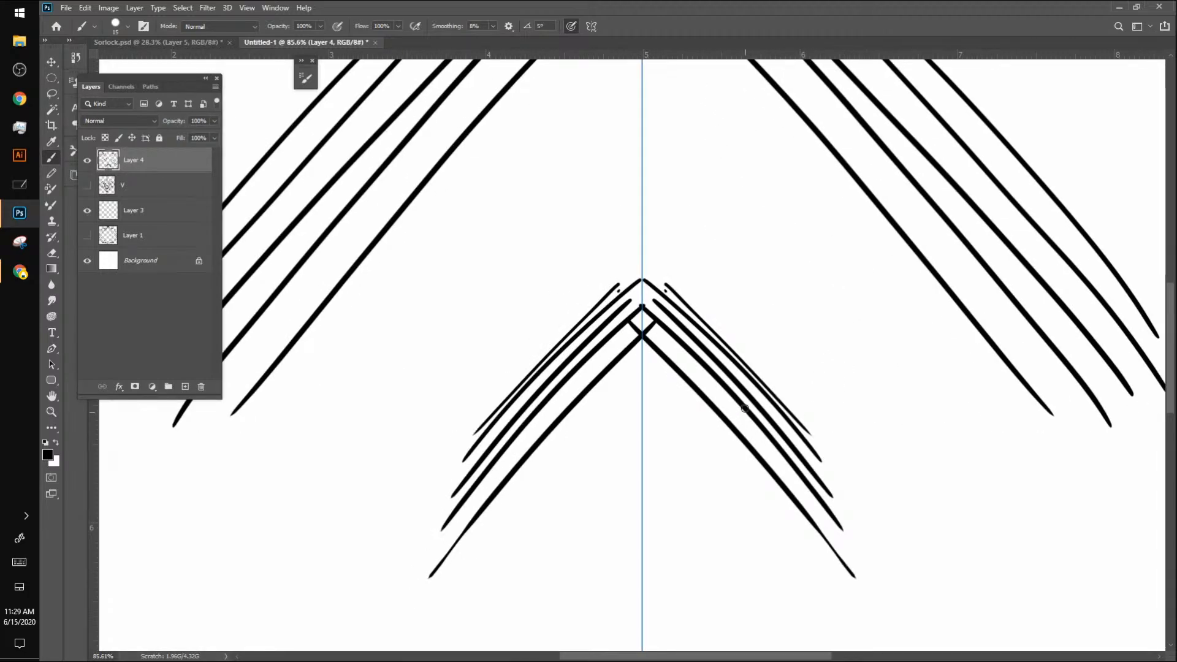
Step: Delete the hatching practice layer and show layer V again
key("z")
mouse_move(794, 373)
left_mouse_down()
mouse_move(683, 438)
mouse_move(697, 423)
left_mouse_up()
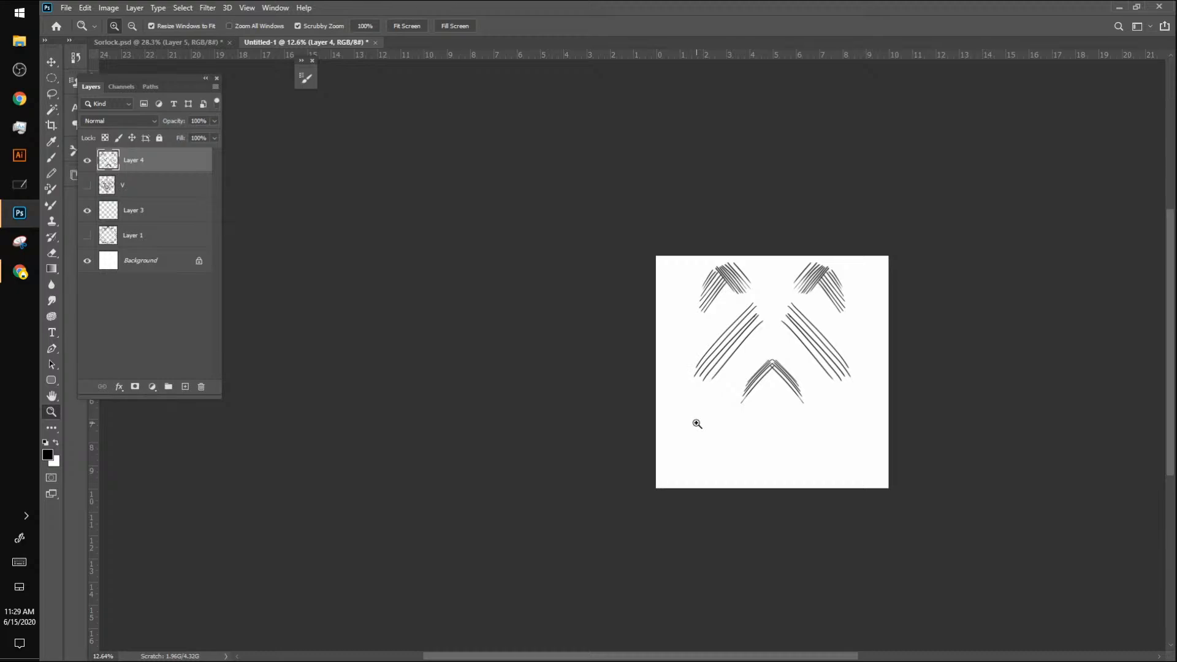
key("b")
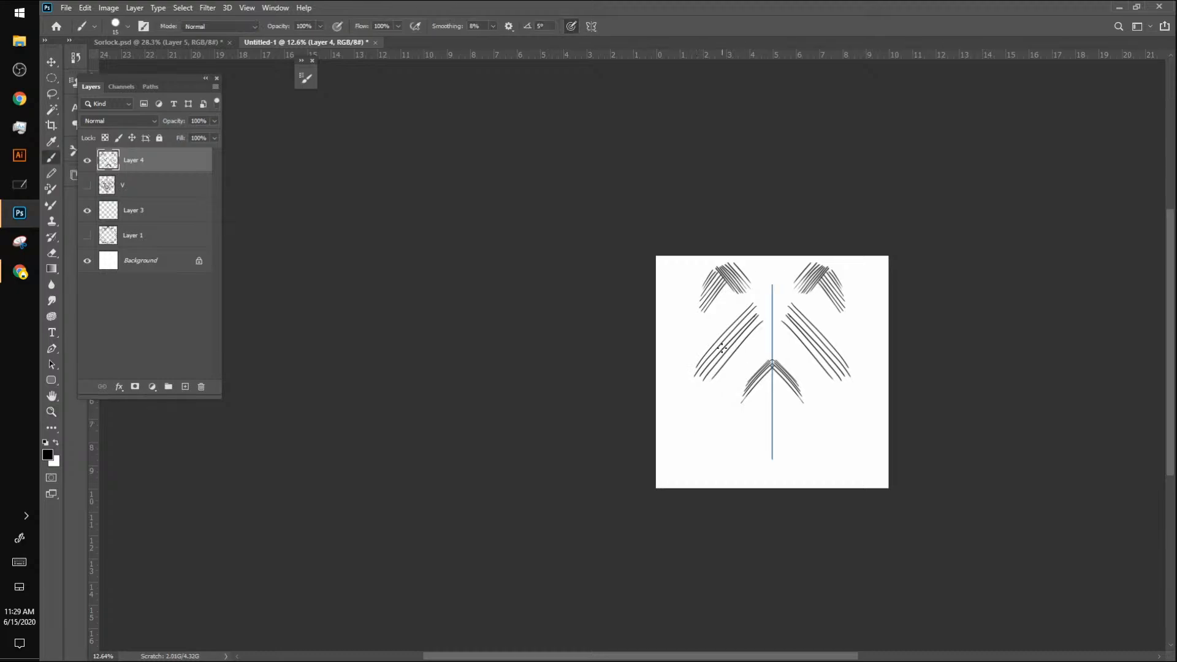
left_click(88, 161)
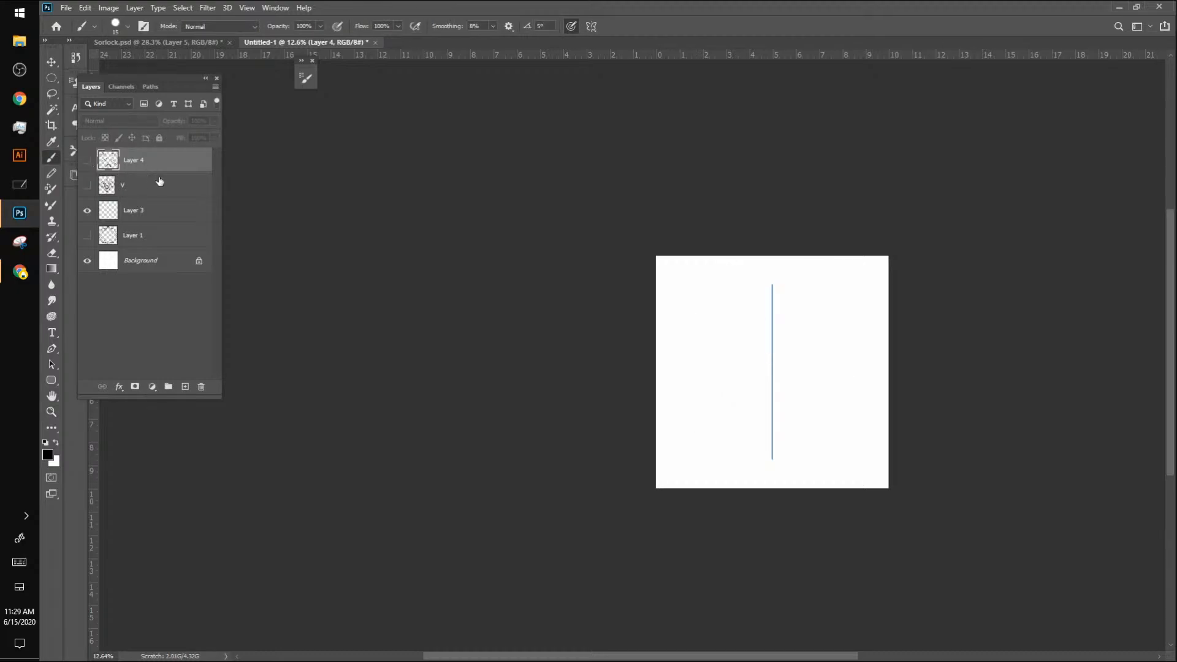
key("Delete")
left_click(88, 160)
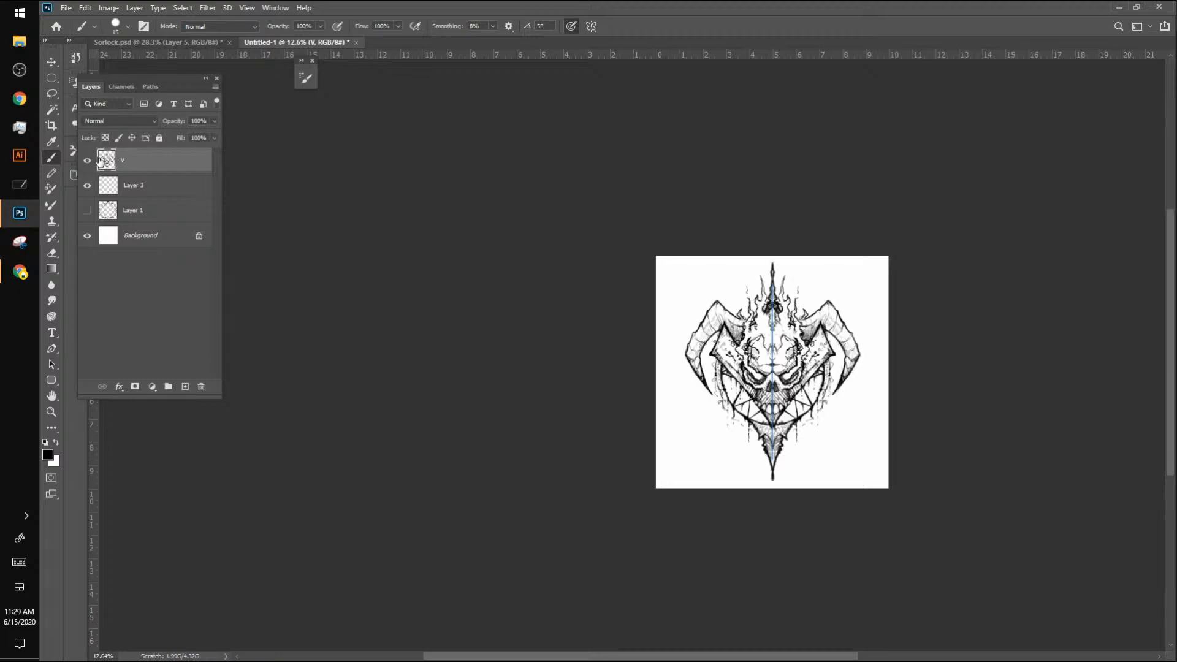
Step: Reduce the brush to 9 px and fill the area below the skull's teeth with dense dark hatching
key("z")
mouse_move(783, 352)
left_mouse_down()
mouse_move(867, 370)
mouse_move(851, 377)
mouse_move(767, 259)
left_mouse_up()
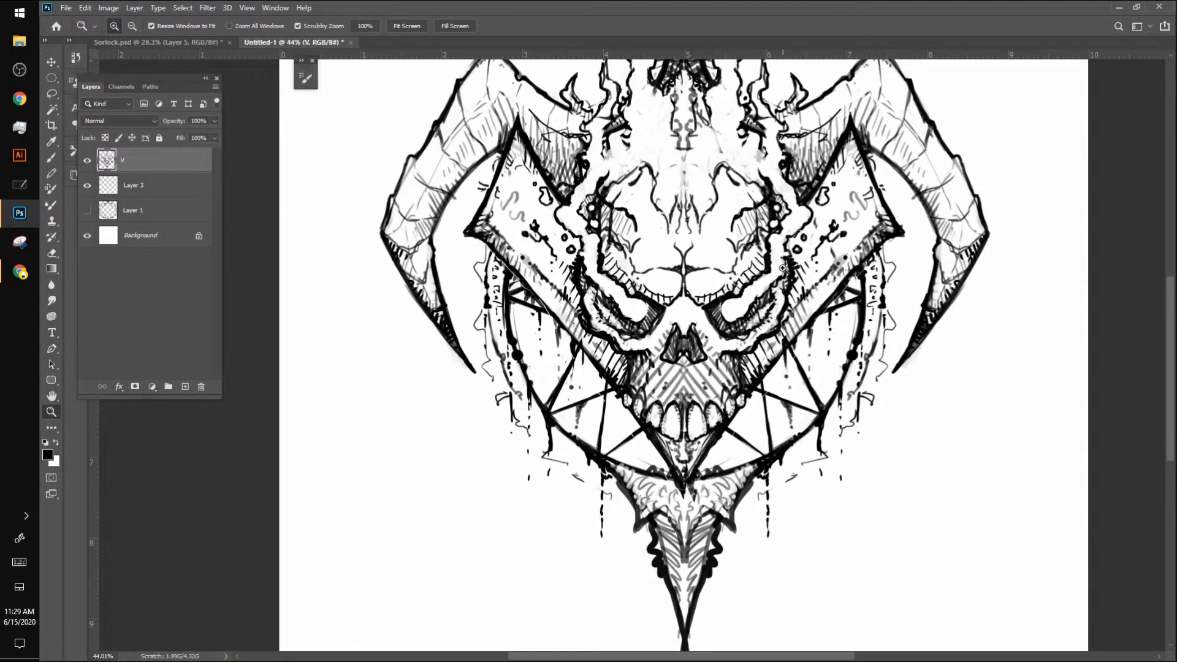
key("b")
key("bracketleft")
key("bracketleft")
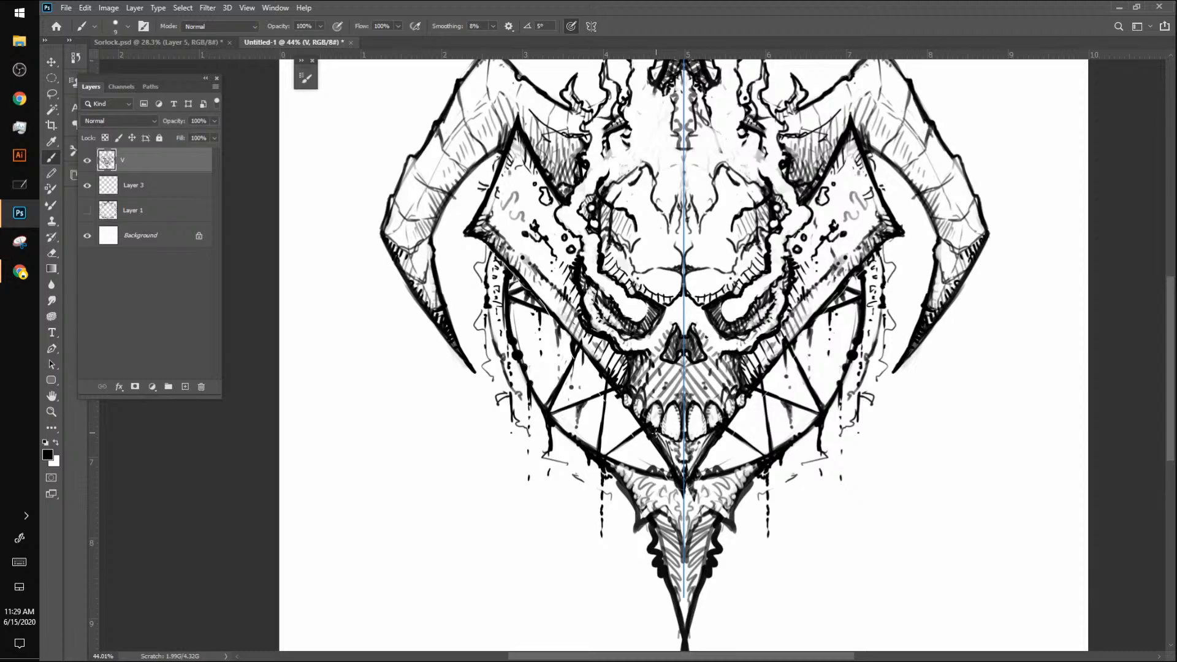
left_click(660, 436)
left_click_drag(660, 436, 674, 452)
mouse_move(662, 452)
left_mouse_down()
mouse_move(681, 447)
mouse_move(683, 458)
left_mouse_up()
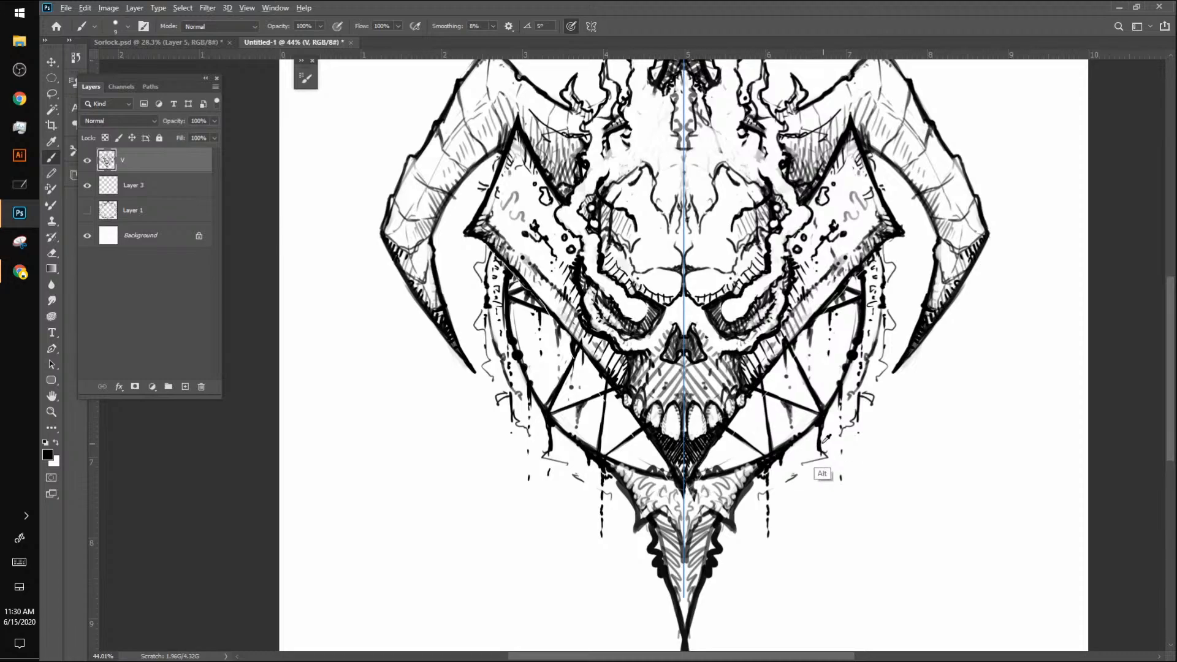
Step: Hide layer V, add a new layer, reset the colours to black and white and practise a large freehand oval
key("x")
left_click(87, 160)
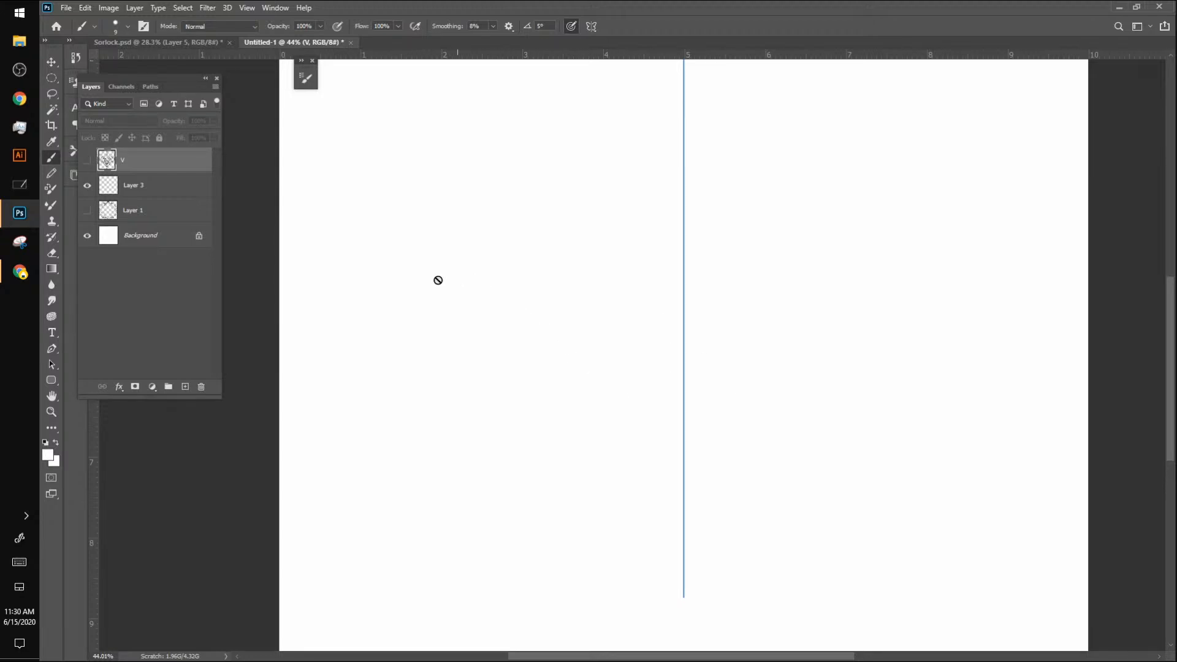
left_click(185, 387)
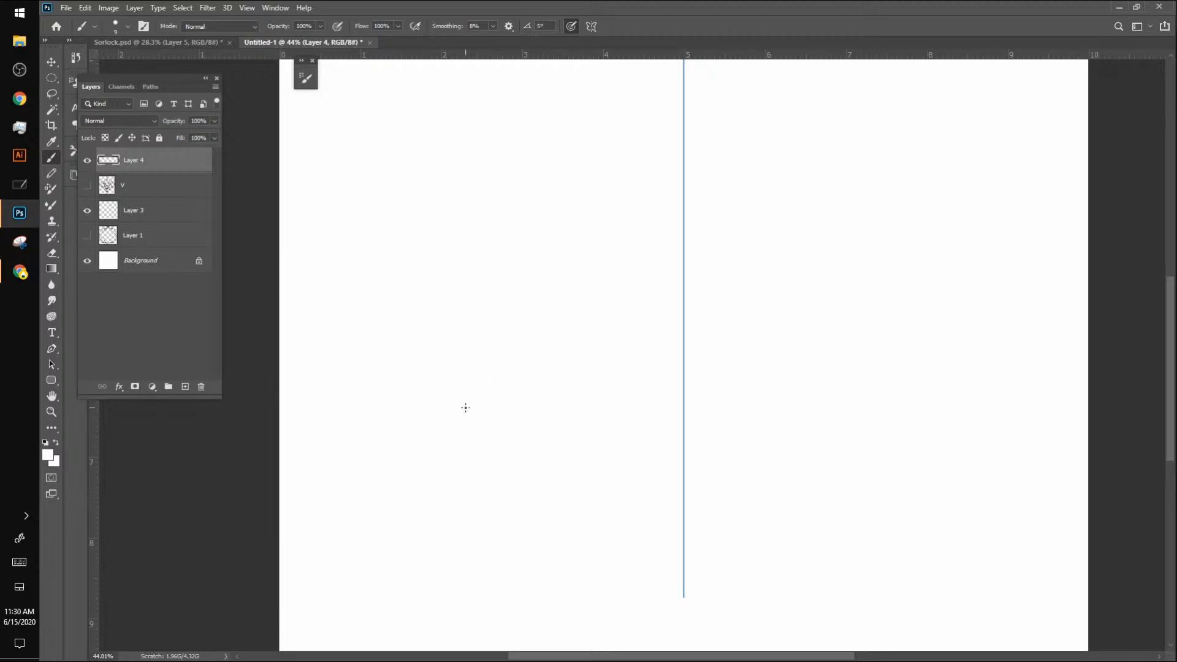
key("d")
mouse_move(504, 182)
left_mouse_down()
mouse_move(644, 368)
mouse_move(514, 185)
left_mouse_up()
key("ctrl+z")
mouse_move(437, 174)
left_mouse_down()
mouse_move(337, 286)
mouse_move(596, 232)
left_mouse_up()
left_click_drag(486, 156, 466, 155)
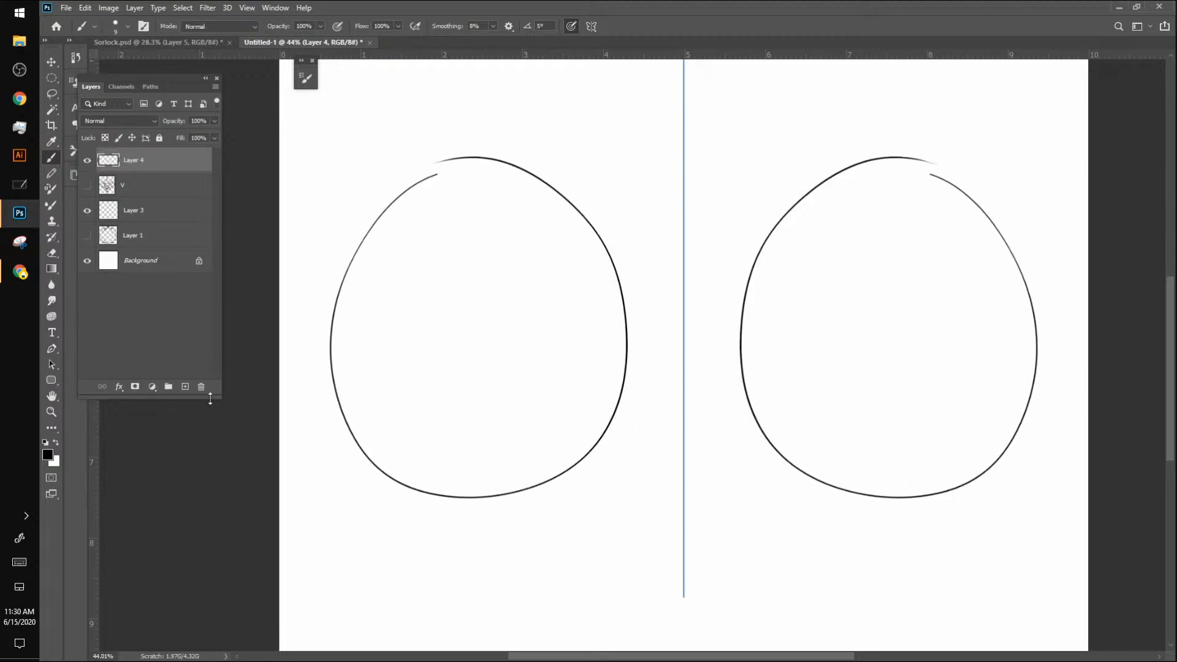
Step: Undo the large practice oval and retry it several times, removing each attempt
key("ctrl+z")
mouse_move(545, 193)
left_mouse_down()
mouse_move(442, 147)
mouse_move(617, 201)
mouse_move(452, 146)
left_mouse_up()
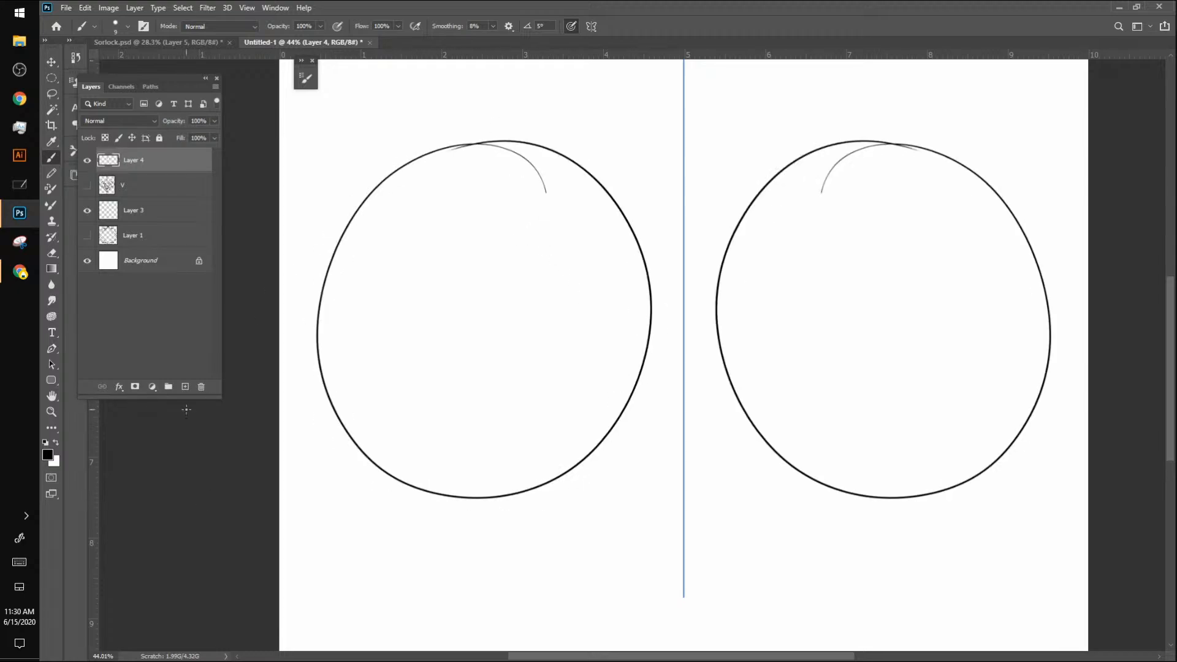
key("ctrl+z")
mouse_move(552, 172)
left_mouse_down()
mouse_move(386, 486)
mouse_move(433, 156)
left_mouse_up()
key("ctrl+z")
mouse_move(512, 207)
left_mouse_down()
mouse_move(622, 469)
mouse_move(378, 198)
left_mouse_up()
key("ctrl+z")
mouse_move(550, 196)
left_mouse_down()
mouse_move(625, 462)
mouse_move(280, 250)
left_mouse_up()
key("ctrl+z")
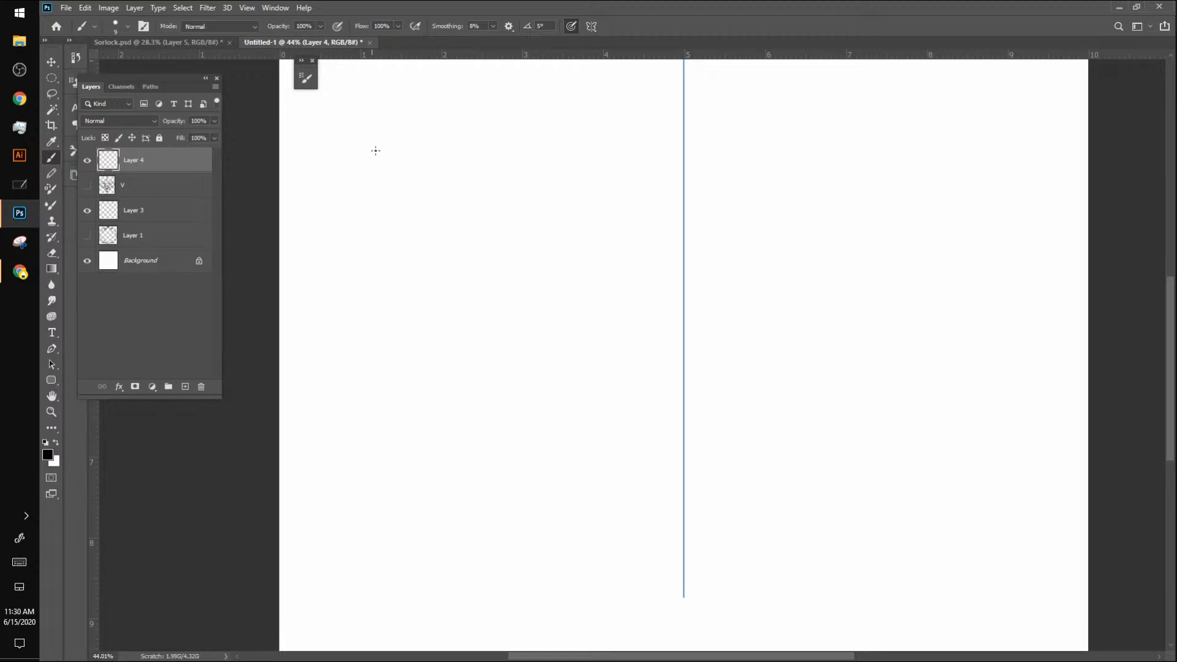
Step: Practise a chain of small touching ovals near the top of the new layer, undoing unsatisfactory attempts
mouse_move(375, 150)
left_mouse_down()
mouse_move(366, 181)
mouse_move(375, 155)
mouse_move(417, 163)
left_mouse_up()
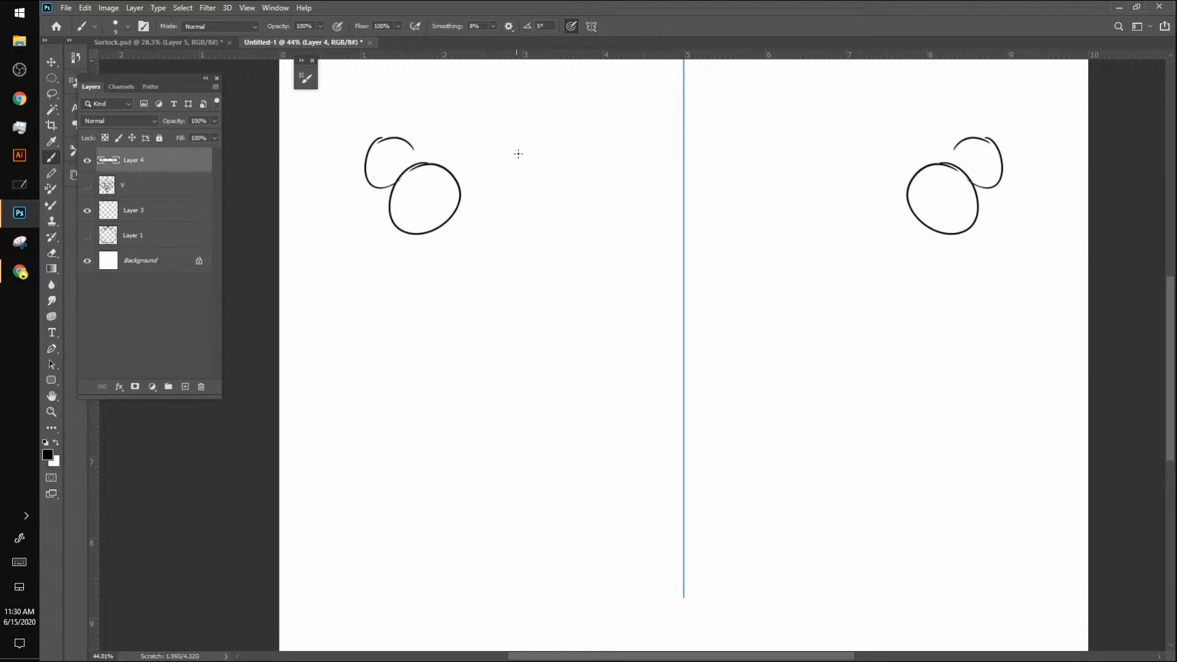
mouse_move(551, 125)
left_mouse_down()
mouse_move(578, 164)
mouse_move(554, 120)
left_mouse_up()
mouse_move(487, 146)
left_mouse_down()
mouse_move(459, 178)
mouse_move(509, 150)
mouse_move(479, 219)
mouse_move(512, 161)
mouse_move(470, 218)
mouse_move(484, 153)
mouse_move(503, 214)
mouse_move(496, 151)
mouse_move(488, 216)
mouse_move(485, 157)
left_mouse_up()
key("ctrl+z")
key("ctrl+z")
key("ctrl+z")
key("ctrl+z")
key("ctrl+z")
key("ctrl+z")
mouse_move(519, 199)
left_mouse_down()
mouse_move(501, 216)
mouse_move(553, 227)
mouse_move(532, 200)
left_mouse_up()
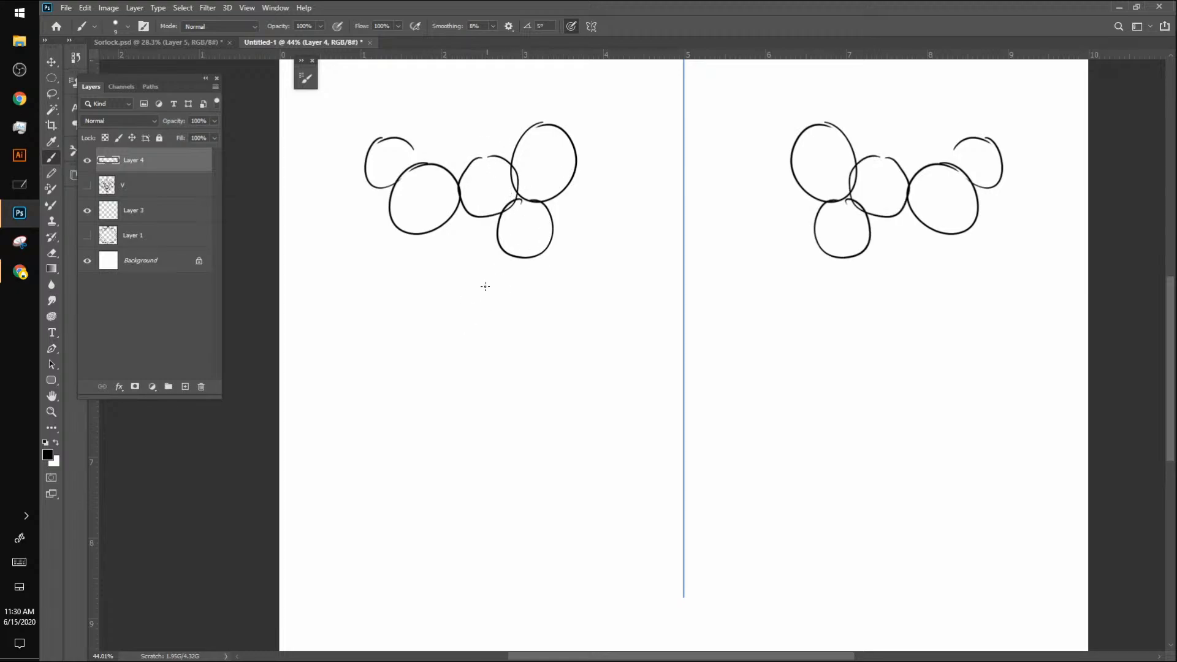
Step: Extend the practice chain downward with more touching ovals of varied sizes and draw one inside a square
mouse_move(484, 286)
left_mouse_down()
mouse_move(518, 291)
mouse_move(501, 251)
left_mouse_up()
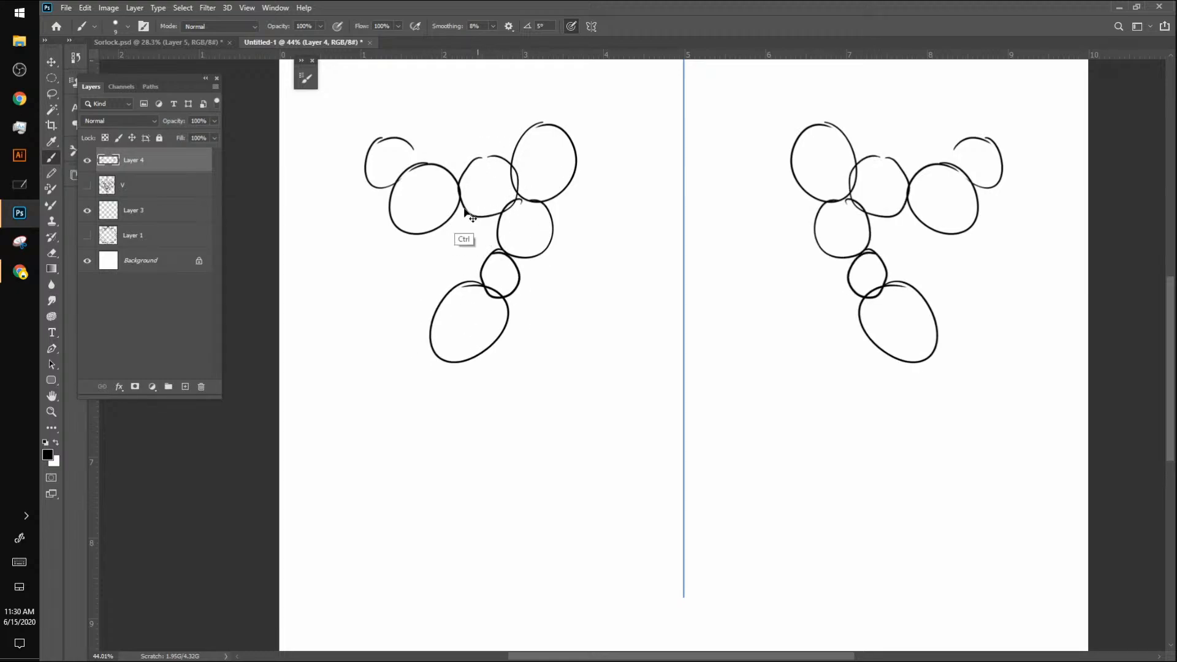
key("ctrl+z")
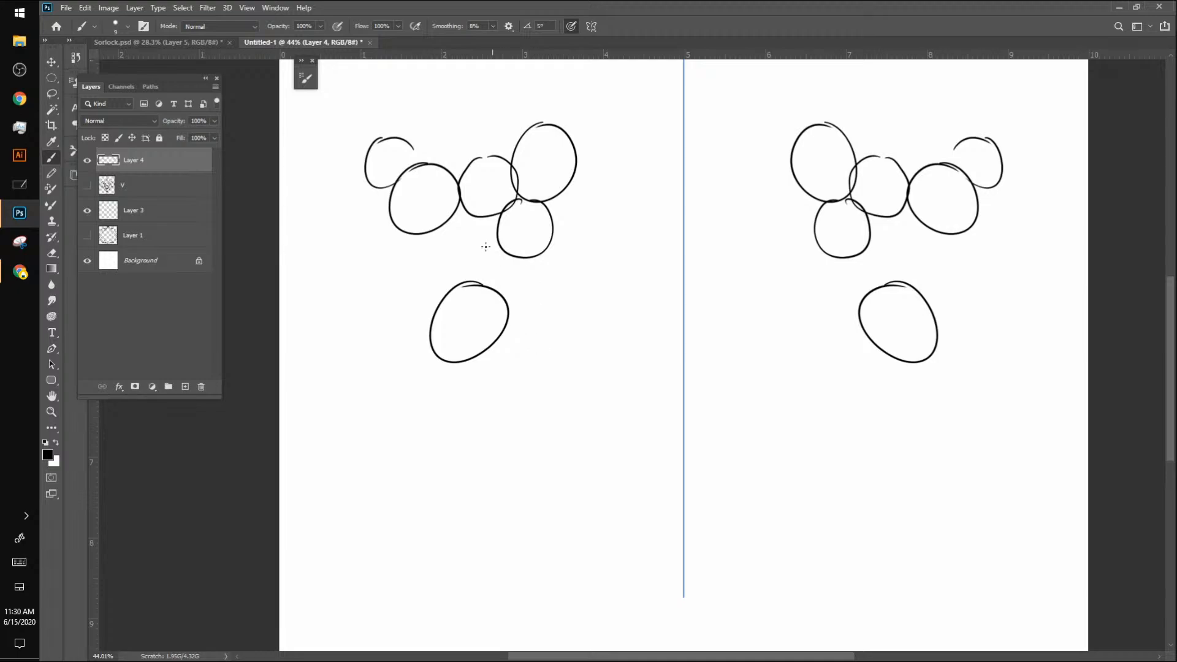
mouse_move(510, 252)
left_mouse_down()
mouse_move(487, 263)
mouse_move(502, 289)
mouse_move(520, 276)
mouse_move(497, 252)
left_mouse_up()
mouse_move(456, 213)
left_mouse_down()
mouse_move(437, 238)
mouse_move(471, 279)
mouse_move(454, 206)
mouse_move(485, 216)
left_mouse_up()
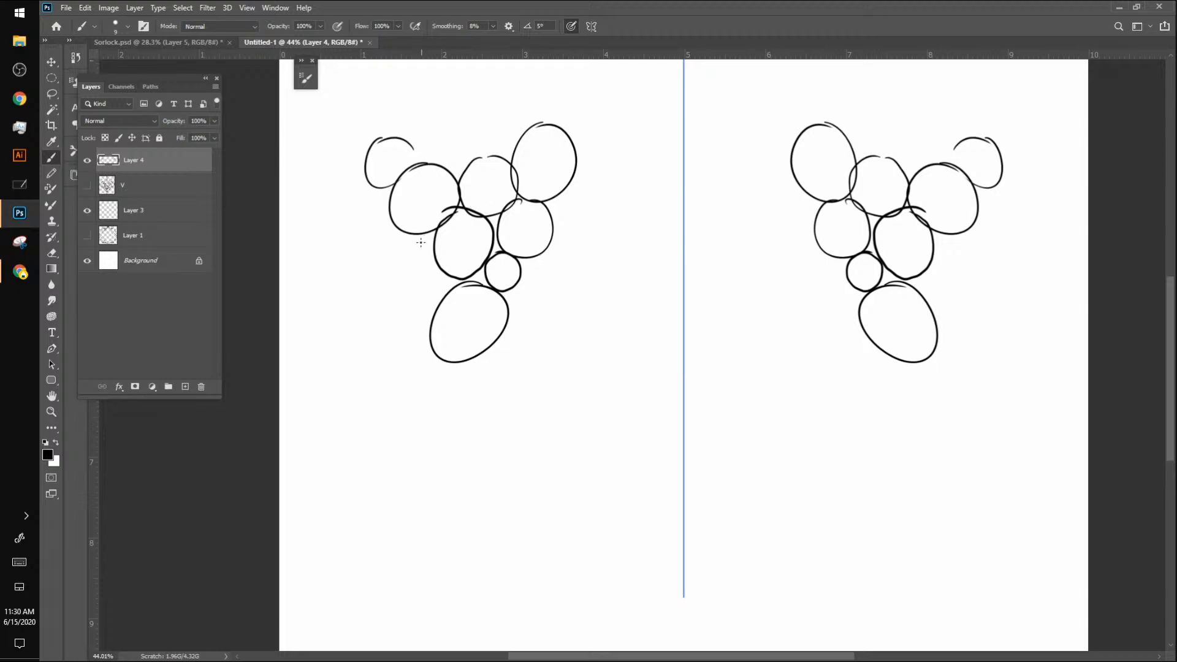
left_click_drag(414, 233, 394, 240)
mouse_move(365, 276)
left_mouse_down()
mouse_move(408, 299)
mouse_move(410, 268)
left_mouse_up()
mouse_move(558, 257)
left_mouse_down()
mouse_move(517, 261)
mouse_move(520, 316)
mouse_move(547, 311)
mouse_move(576, 270)
mouse_move(580, 307)
mouse_move(574, 252)
mouse_move(548, 265)
mouse_move(525, 304)
mouse_move(570, 265)
mouse_move(536, 257)
left_mouse_up()
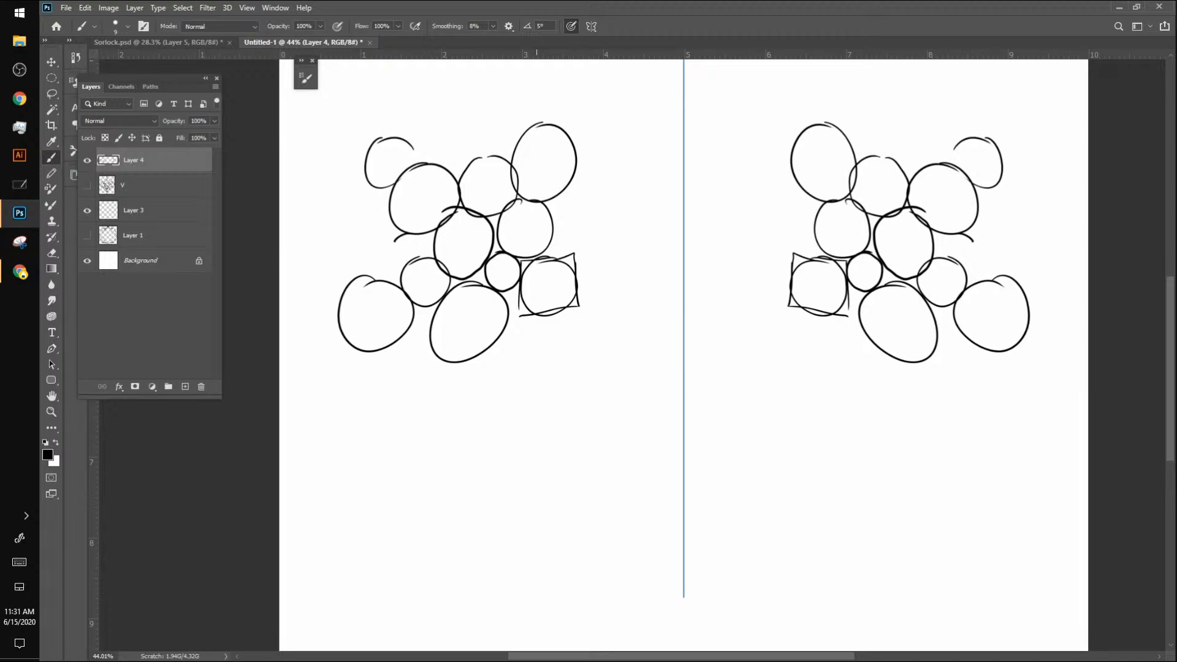
Step: Delete the oval practice layer and make layer V visible again
left_click_drag(734, 301, 659, 307)
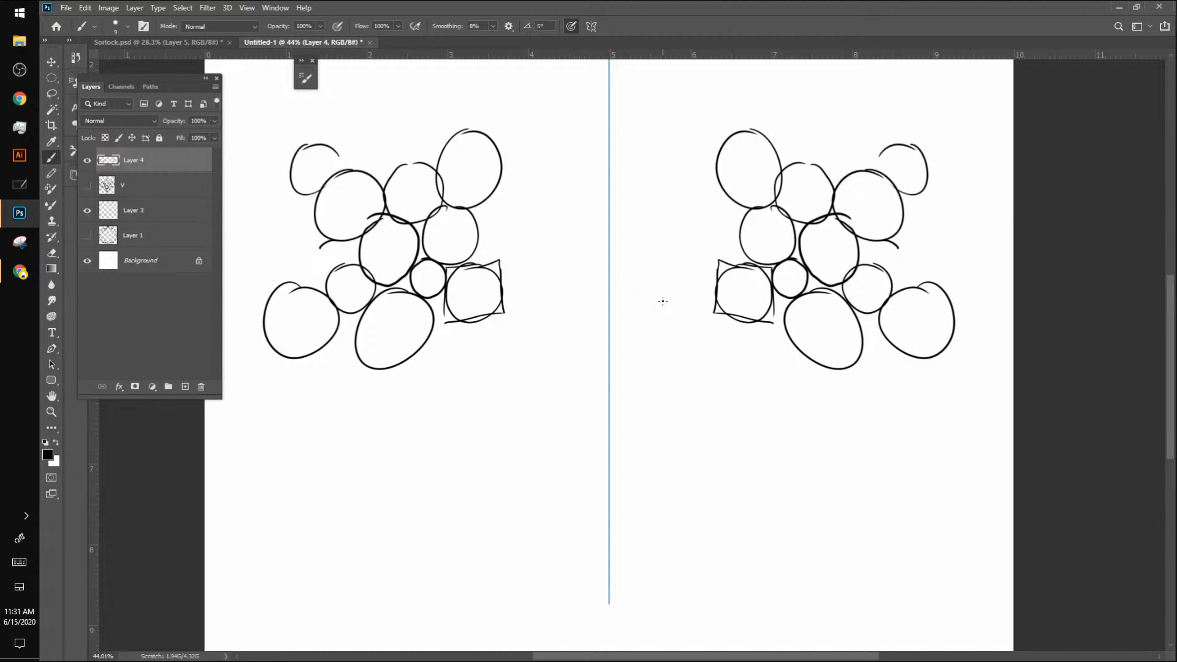
left_click(87, 160)
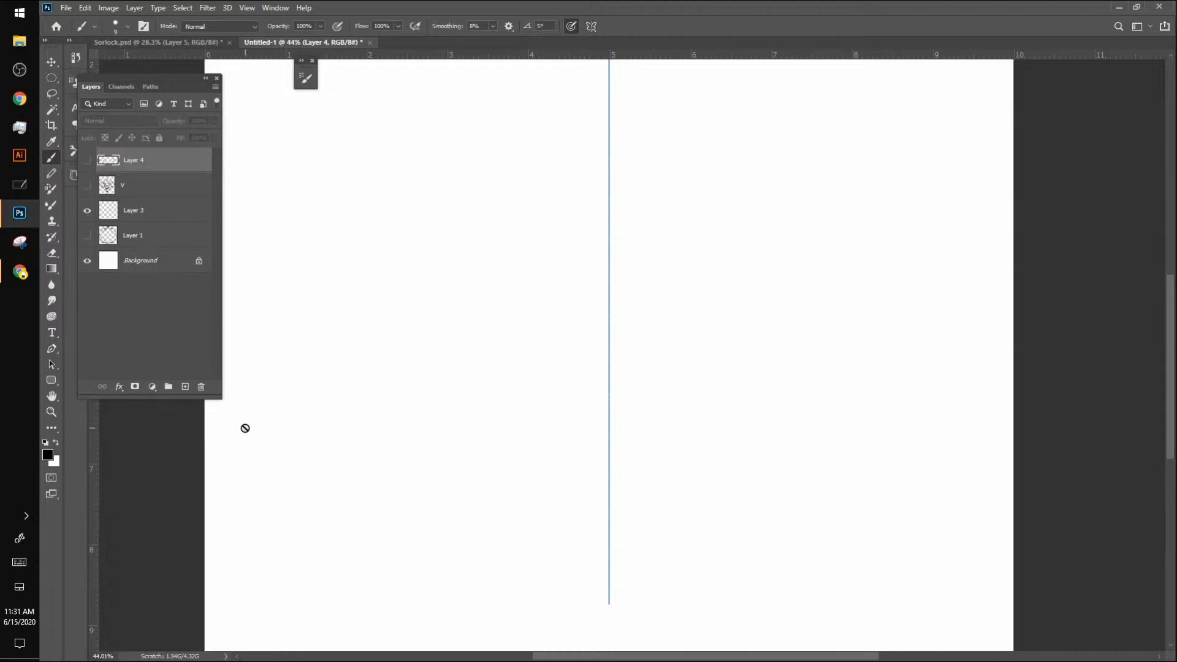
key("Delete")
left_click(89, 160)
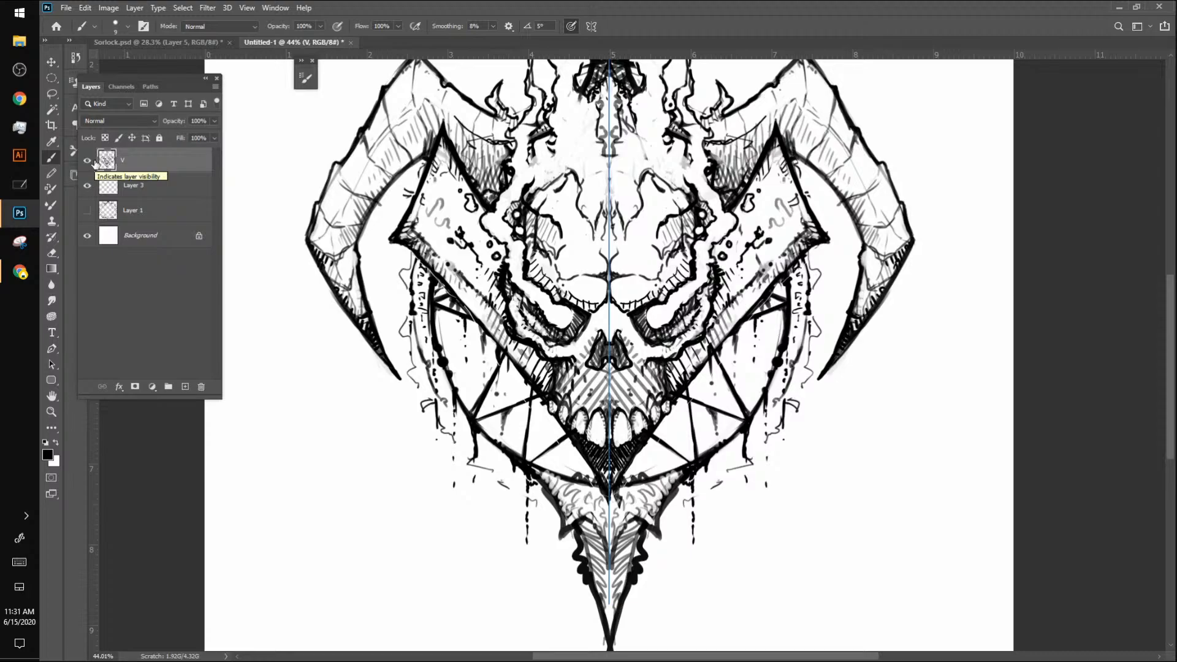
Step: Flip the artwork horizontally back and forth to check the emblem's balance, and hide Layer 3
key("ctrl+shift+h")
key("ctrl+shift+h")
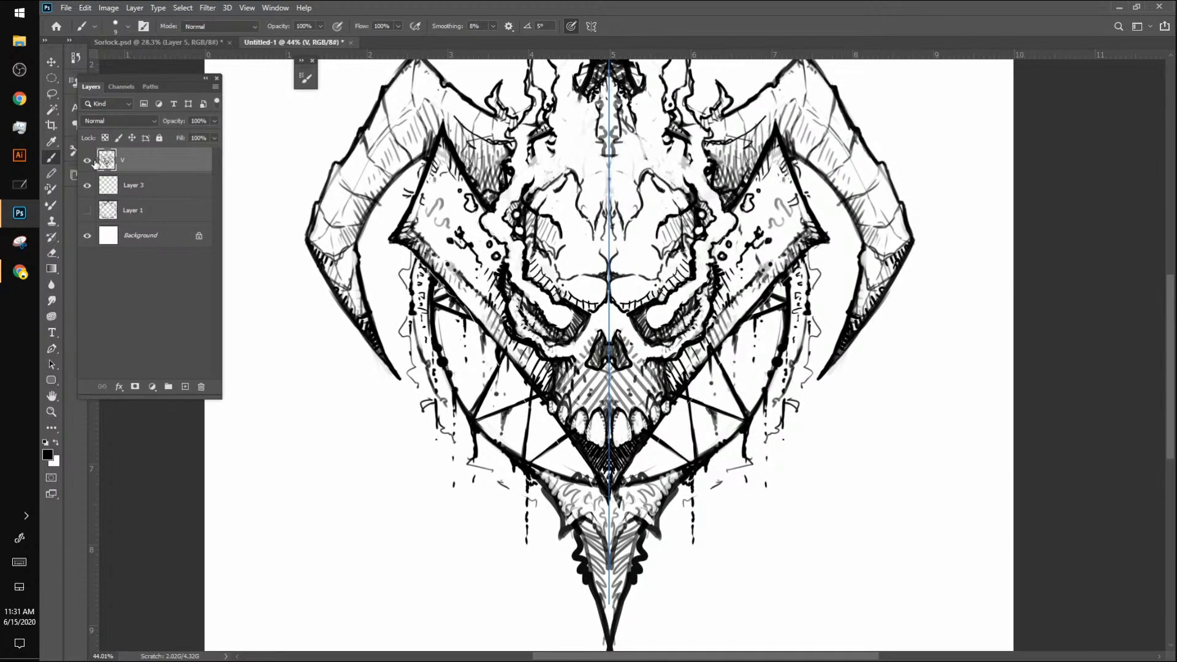
key("ctrl+shift+h")
key("ctrl+shift+h")
key("ctrl+shift+h")
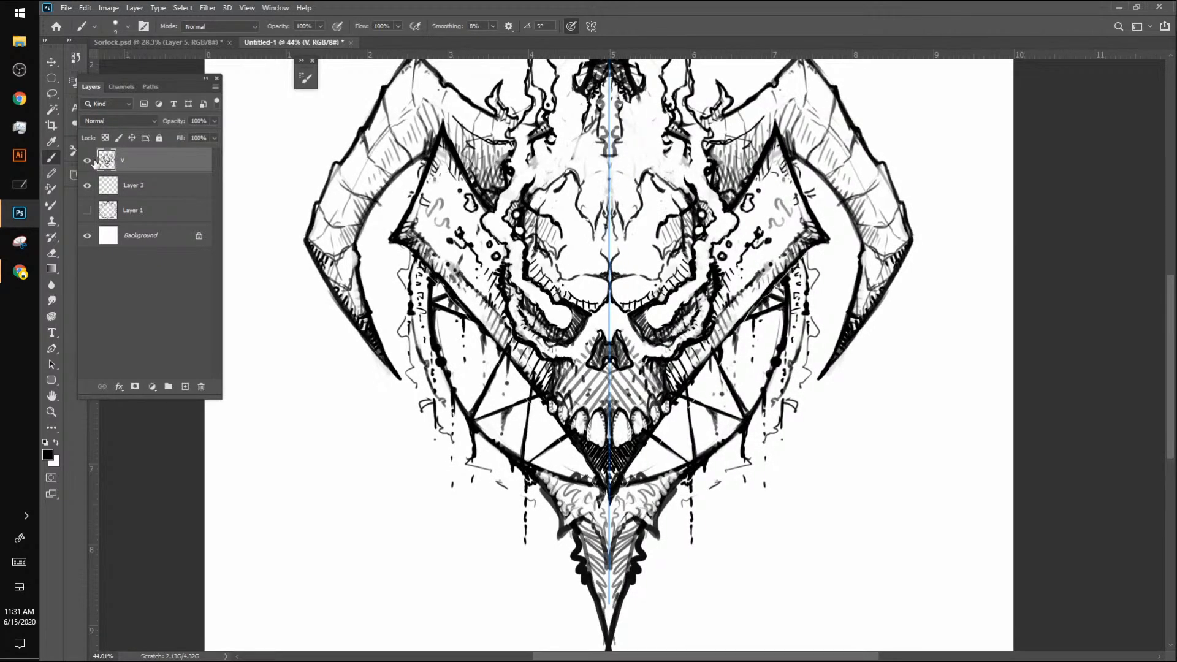
key("ctrl+shift+h")
left_click(87, 185)
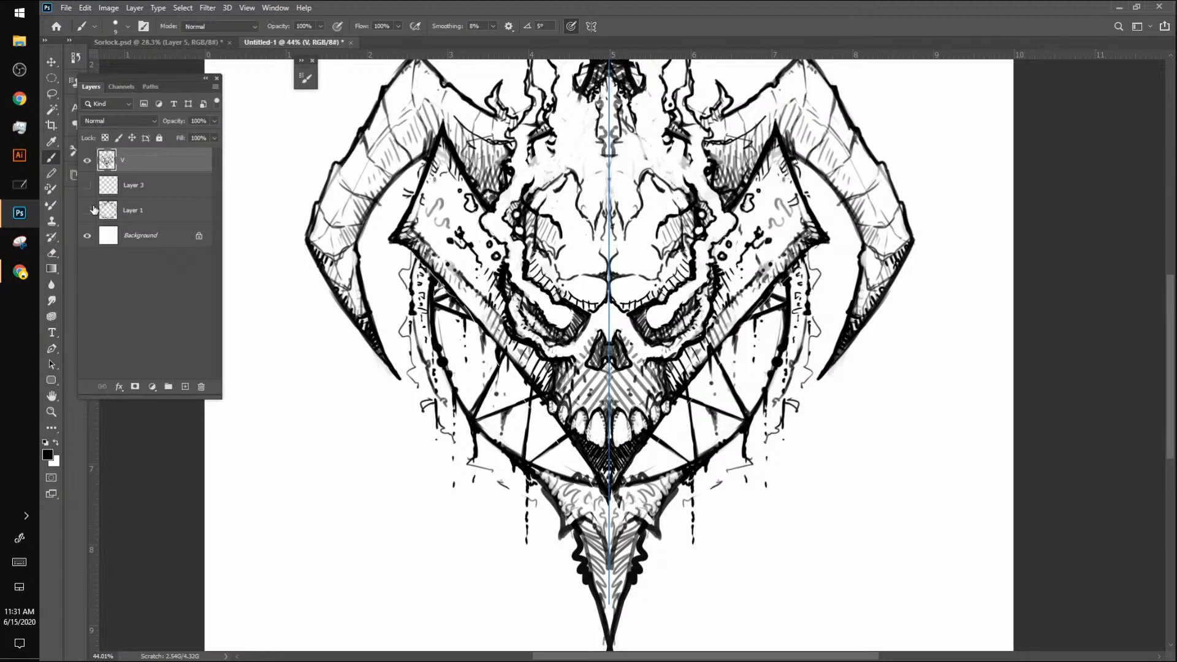
key("ctrl+shift+h")
key("ctrl+shift+h")
key("ctrl+shift+h")
key("ctrl+shift+h")
key("ctrl+shift+h")
key("ctrl+shift+h")
key("ctrl+shift+h")
key("ctrl+shift+h")
key("ctrl+shift+h")
key("ctrl+shift+h")
key("ctrl+shift+h")
key("ctrl+shift+h")
key("ctrl+shift+h")
key("ctrl+shift+h")
Step: Set the brush to 10 px and add strokes to the skull's forehead rim and the side plates' lower edges
key("]")
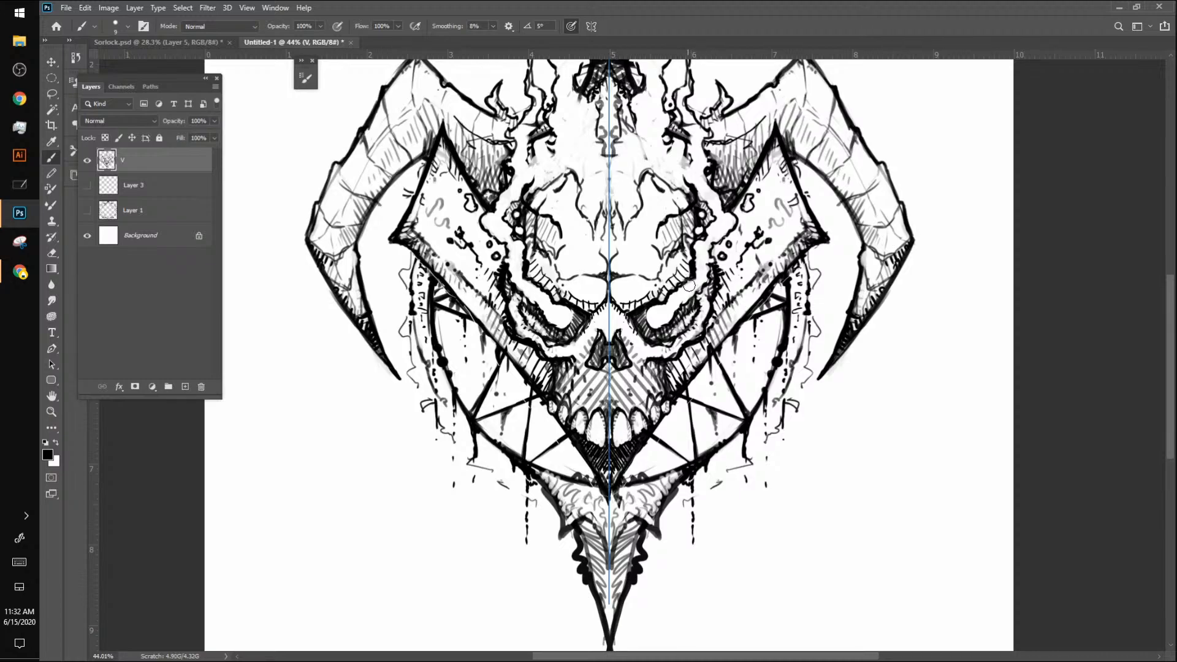
left_click_drag(690, 284, 696, 265)
left_click_drag(409, 250, 463, 308)
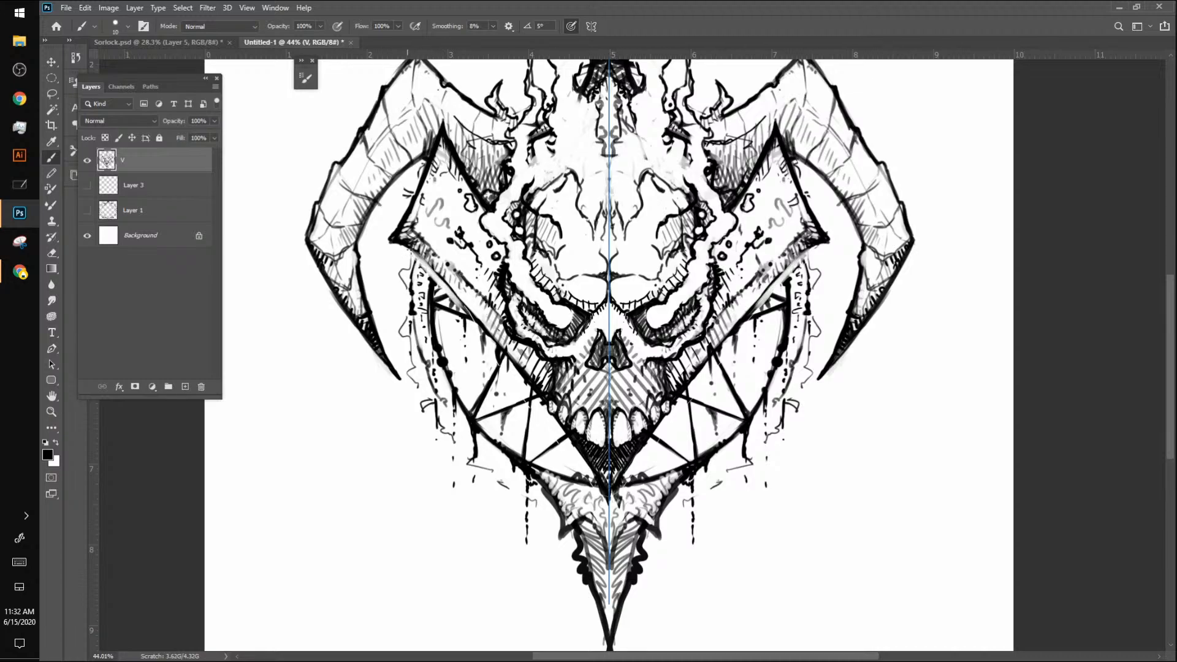
Step: Add hatching strokes along the side plates' lower edges and short marks to the star line beneath them
mouse_move(410, 250)
left_mouse_down()
mouse_move(482, 325)
mouse_move(498, 381)
left_mouse_up()
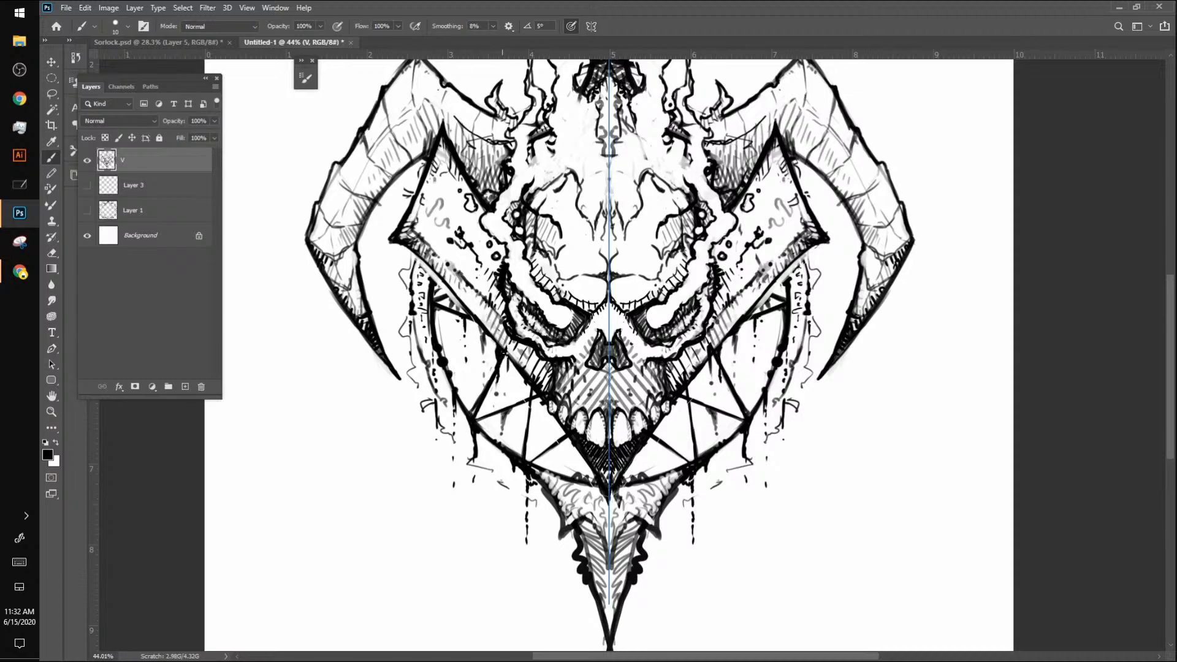
left_click_drag(436, 272, 432, 284)
left_click_drag(449, 300, 466, 311)
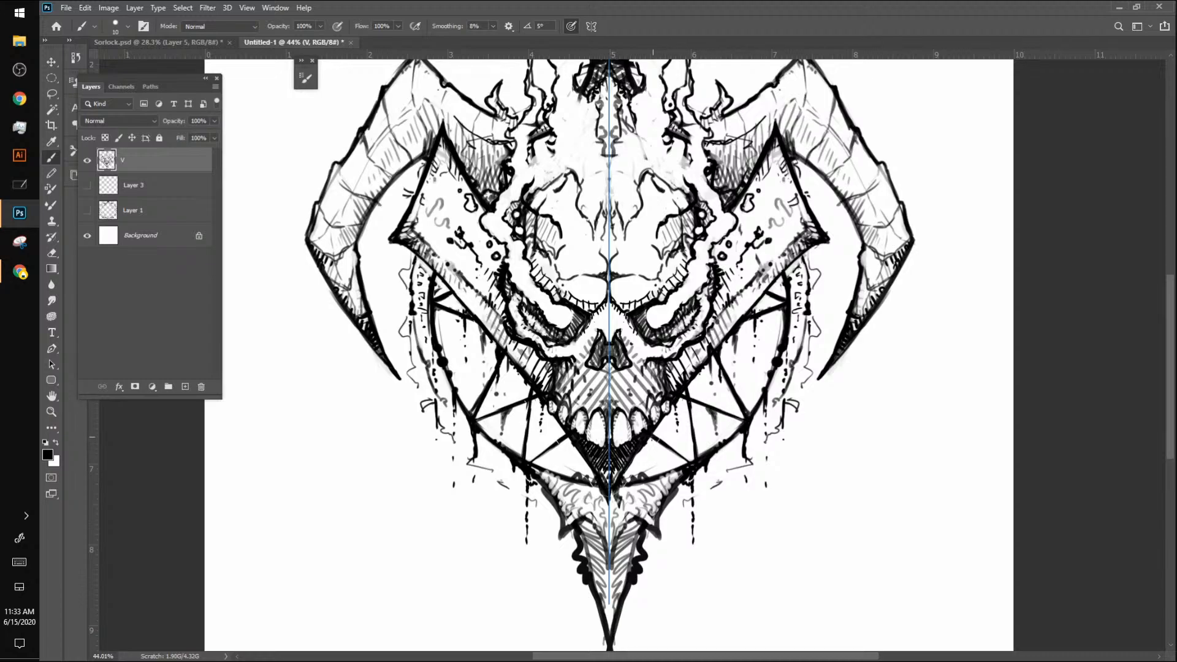
Step: Reinforce the star's crossing lines inside the ring beside the jaw and add small marks along the ring's upper edge
mouse_move(652, 433)
left_mouse_down()
mouse_move(694, 464)
mouse_move(687, 392)
mouse_move(694, 461)
left_mouse_up()
left_click_drag(687, 395, 693, 462)
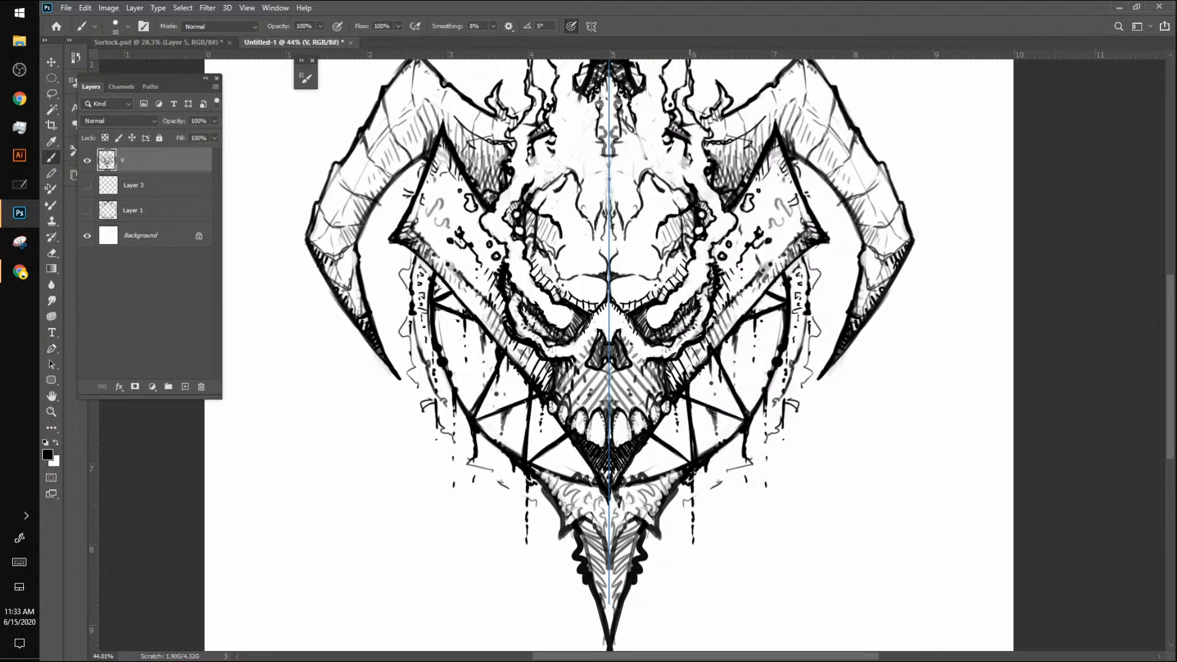
left_click_drag(692, 403, 696, 453)
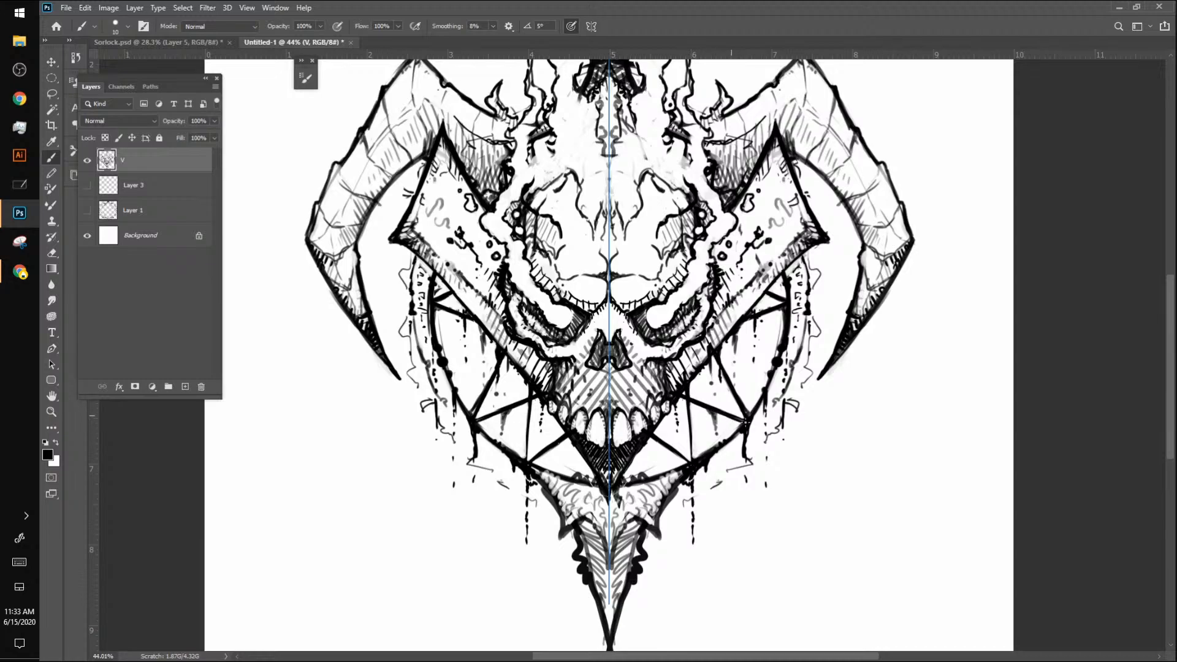
left_click_drag(687, 413, 692, 463)
left_click_drag(800, 295, 801, 313)
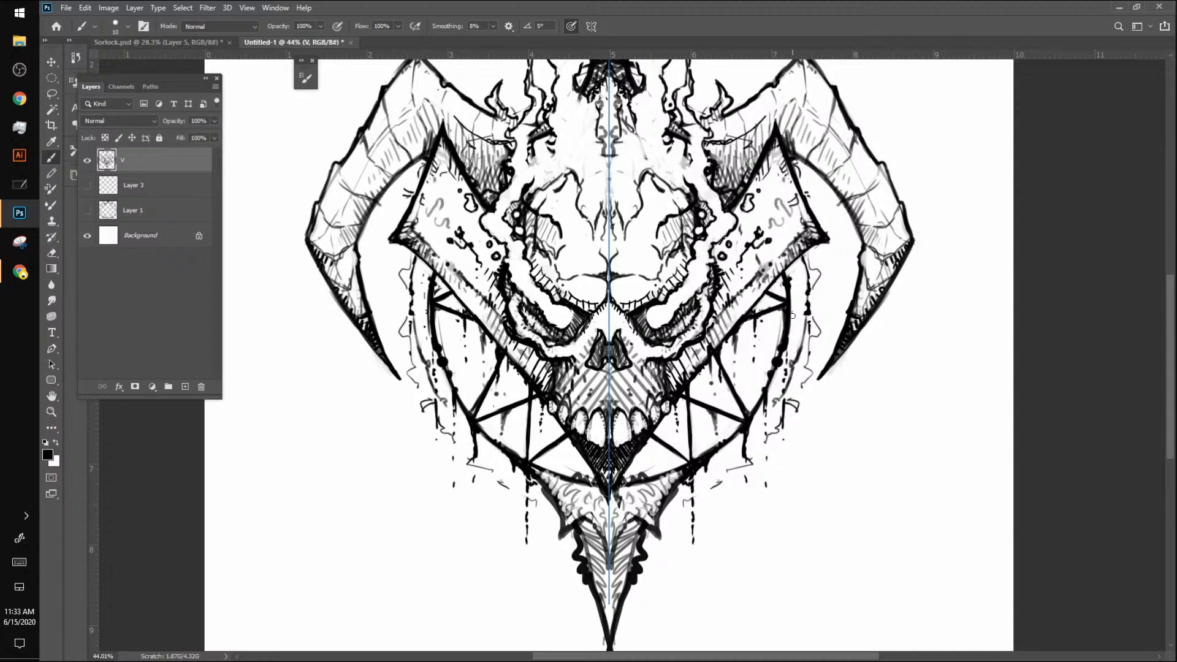
left_click_drag(801, 255, 799, 298)
mouse_move(817, 289)
left_mouse_down()
mouse_move(821, 301)
mouse_move(822, 284)
left_mouse_up()
key("ctrl+z")
key("ctrl+z")
key("ctrl+z")
key("ctrl+z")
mouse_move(776, 145)
left_mouse_down()
mouse_move(778, 155)
mouse_move(779, 140)
left_mouse_up()
key("ctrl+z")
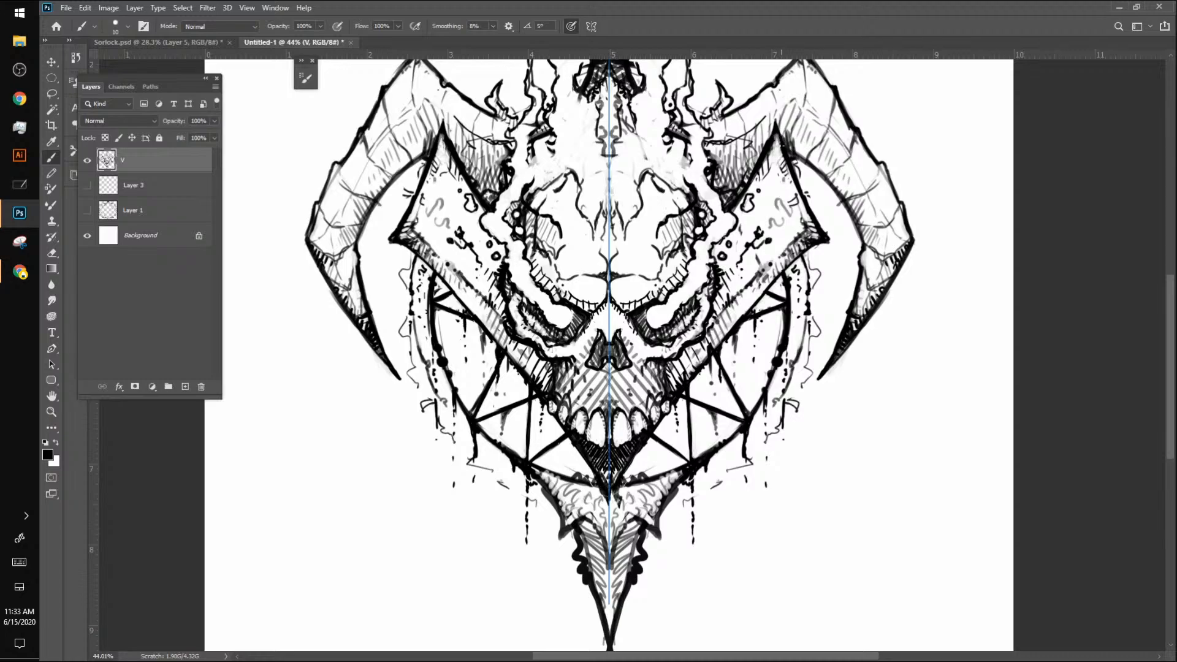
key("ctrl+z")
key("ctrl+z")
key("ctrl+z")
key("ctrl+z")
Step: Sharpen the side plates' upper tips and thicken their outer corners and lower edges, enlarging the brush to 20 px
left_click_drag(776, 126, 781, 136)
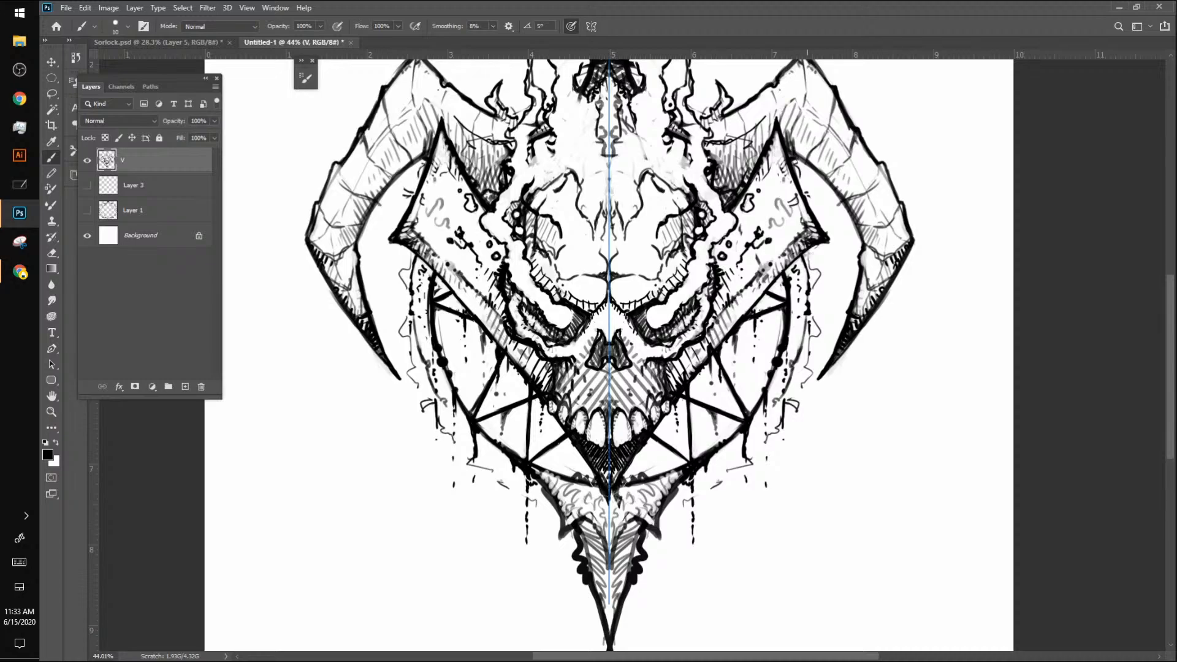
left_click_drag(826, 242, 791, 268)
key("bracketright")
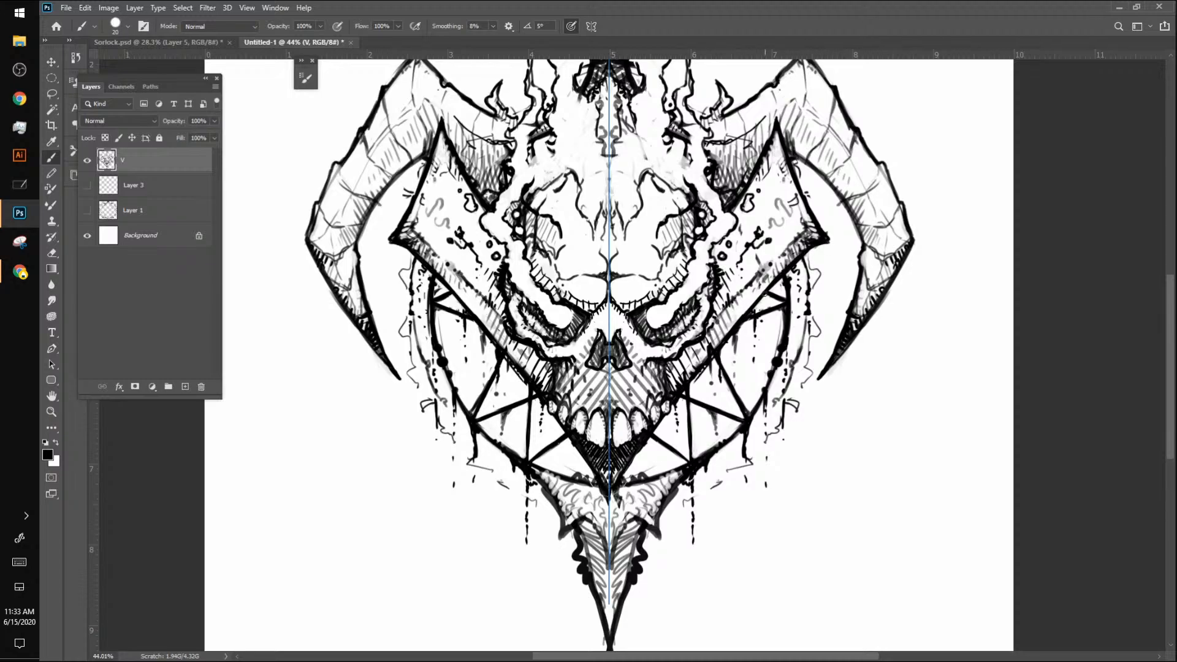
mouse_move(769, 291)
left_mouse_down()
mouse_move(709, 350)
mouse_move(713, 385)
mouse_move(705, 365)
left_mouse_up()
Step: Reduce the brush to 9 px and draw thin drips hanging from the side plates' lower edges
key("bracketleft")
key("bracketleft")
key("bracketleft")
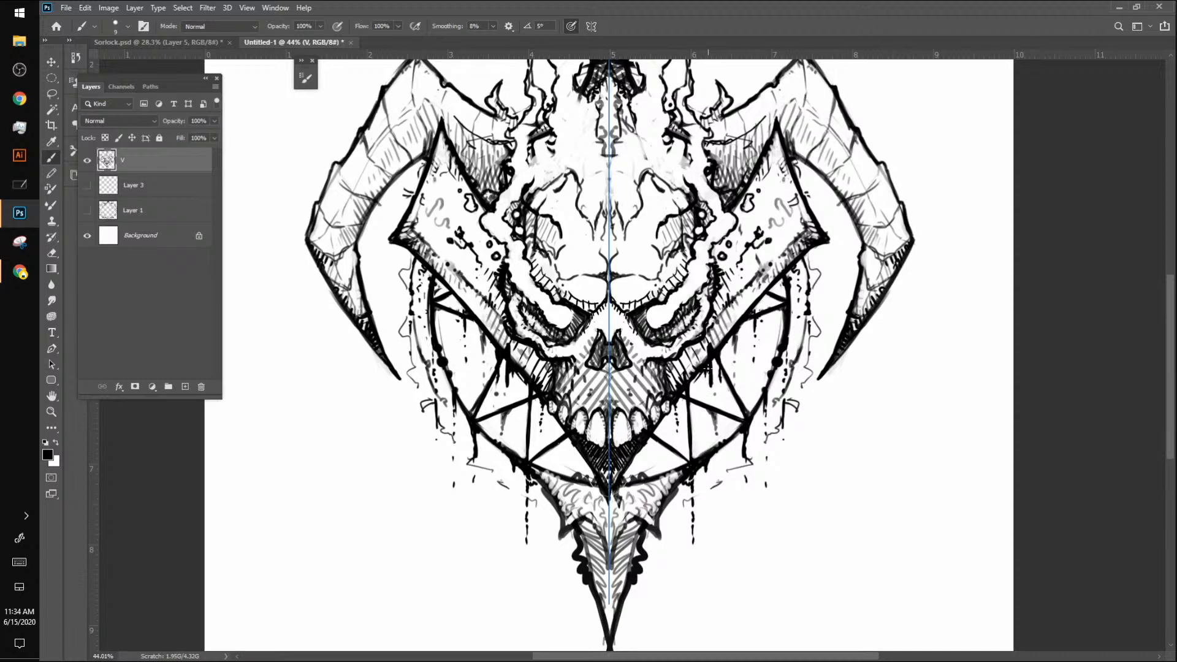
left_click_drag(709, 368, 711, 405)
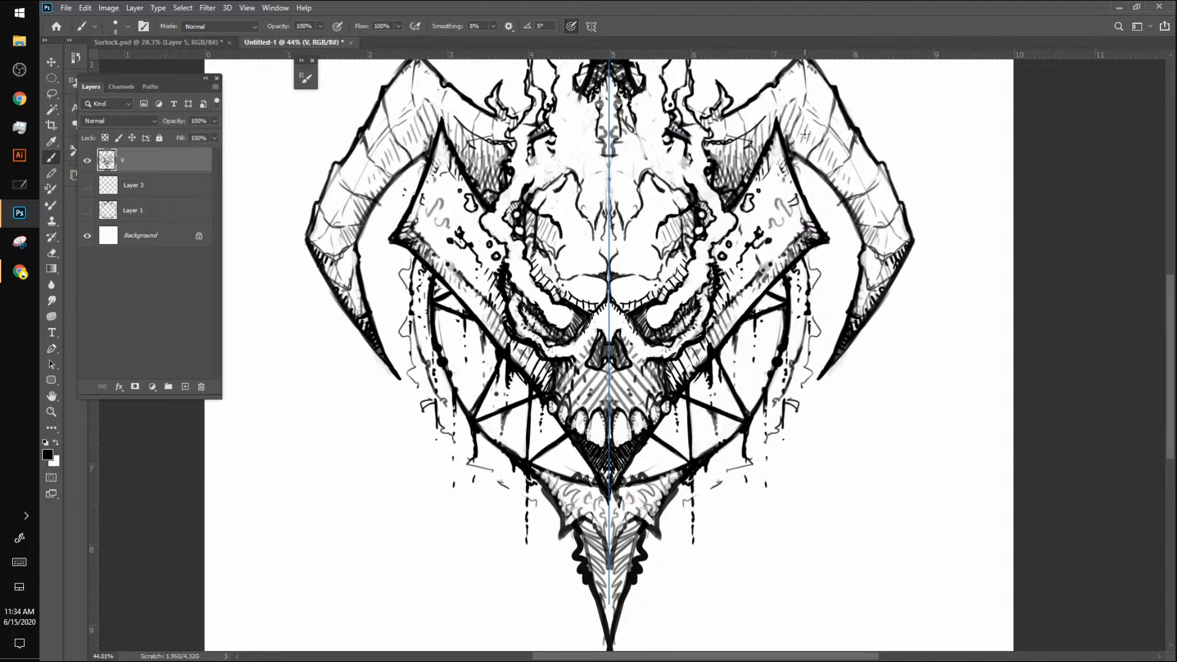
Step: Add fine crack lines and dots to the skull's forehead and refine the eye sockets' inner corners
left_click_drag(637, 275, 638, 233)
key("bracketright")
key("bracketright")
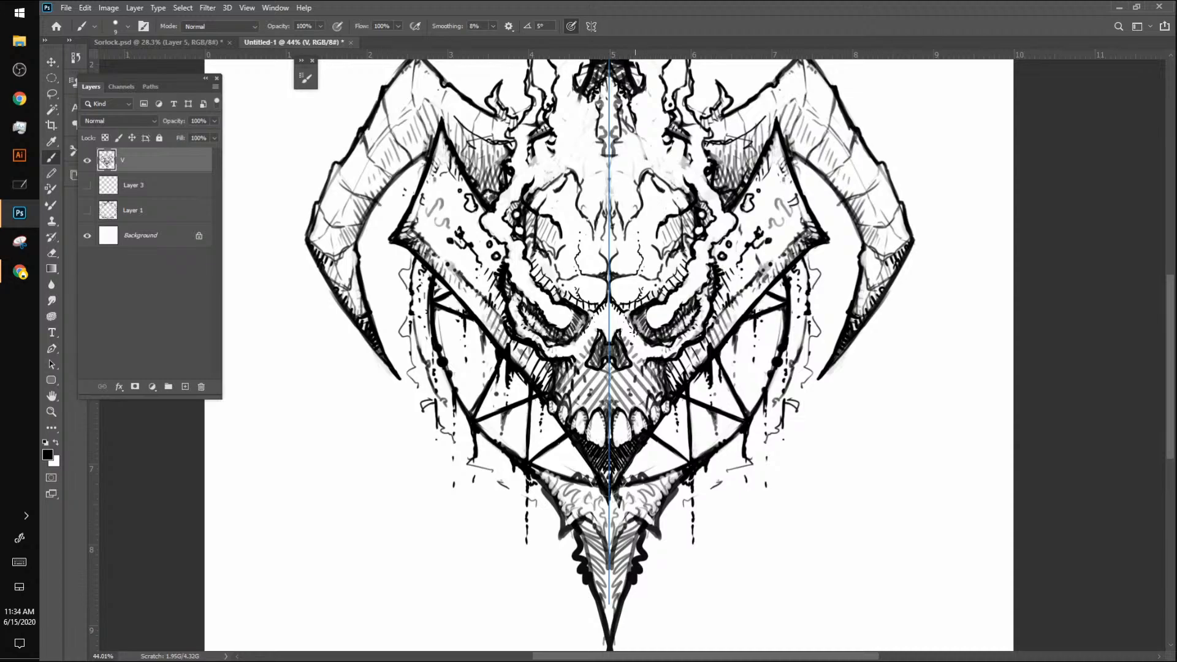
left_click_drag(642, 341, 653, 346)
Step: Set the brush to 15 px and rework the chin wedge, the spike's centre below it and the side plates' inner details
key("z")
mouse_move(793, 370)
left_mouse_down()
mouse_move(735, 460)
mouse_move(745, 446)
left_mouse_up()
mouse_move(764, 298)
left_mouse_down()
mouse_move(718, 335)
mouse_move(752, 308)
mouse_move(770, 311)
left_mouse_up()
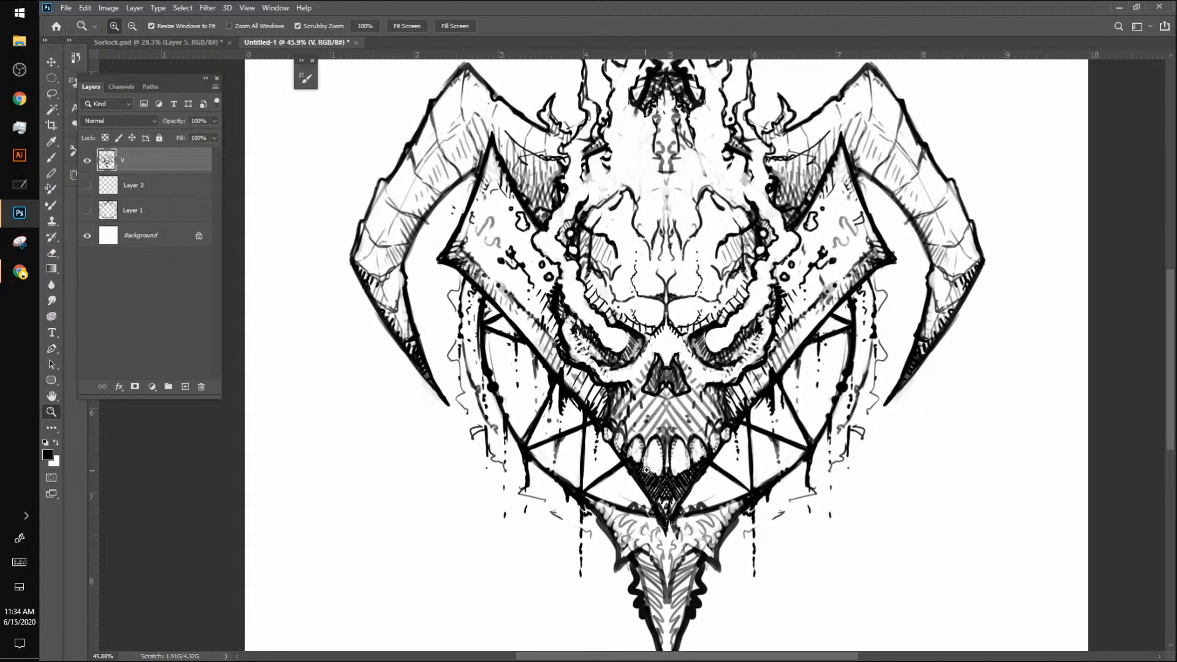
key("b")
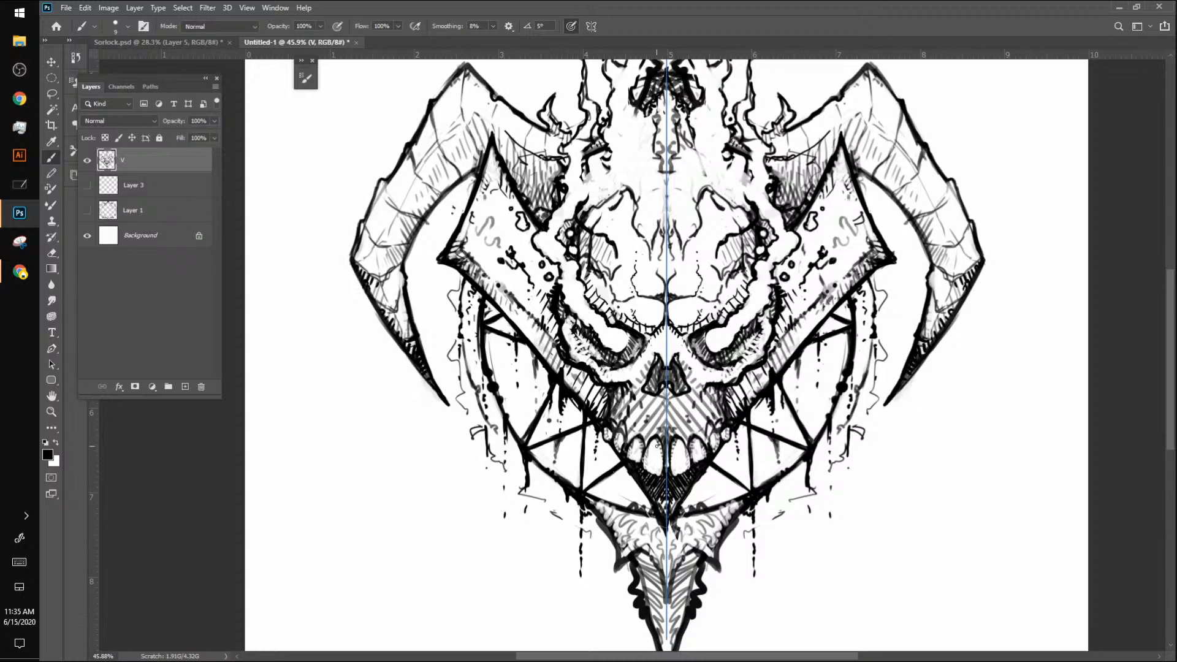
key("bracketright")
key("bracketright")
left_click_drag(635, 469, 645, 474)
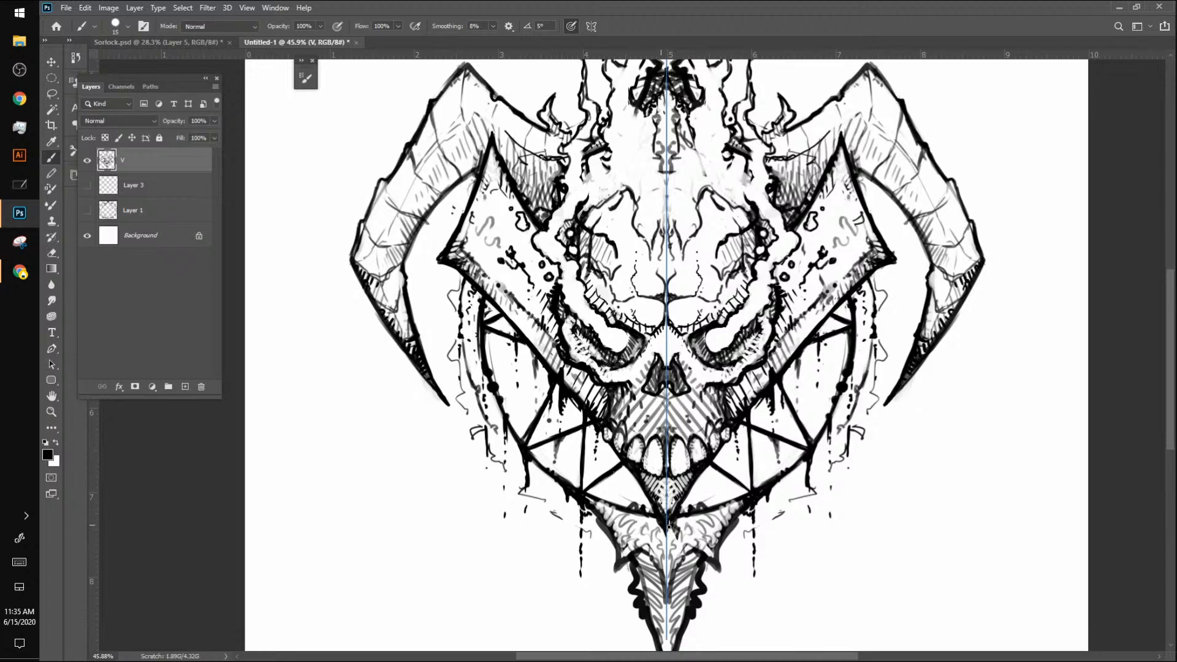
left_click_drag(675, 519, 667, 568)
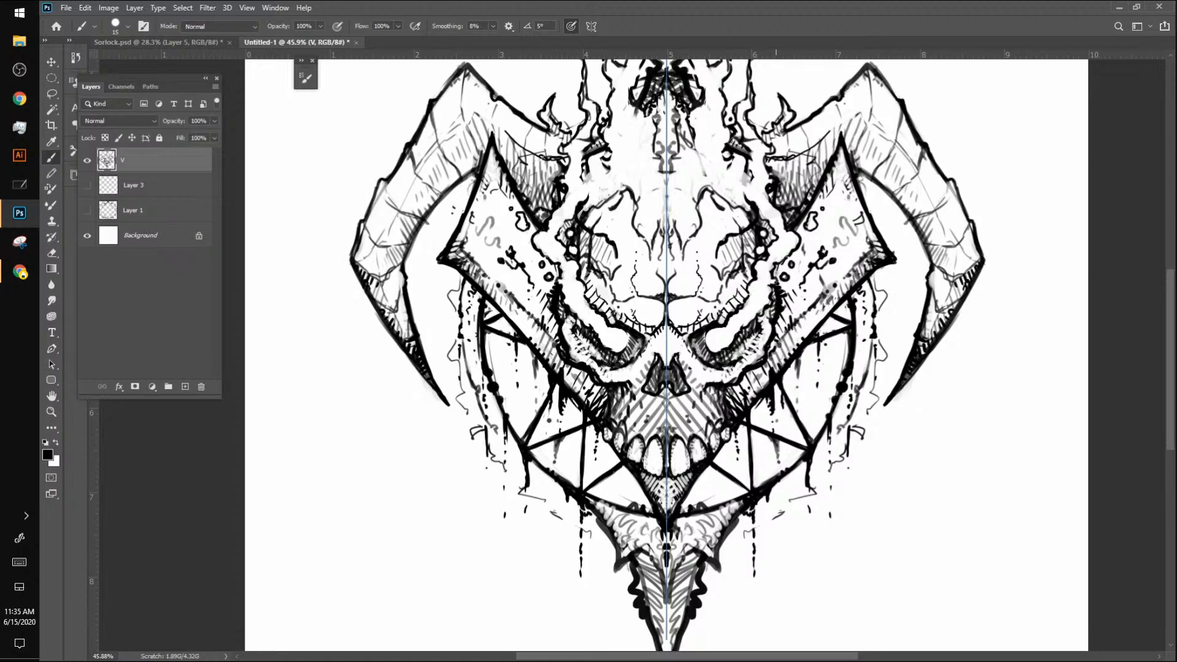
mouse_move(798, 239)
left_mouse_down()
mouse_move(828, 174)
mouse_move(859, 195)
mouse_move(875, 227)
left_mouse_up()
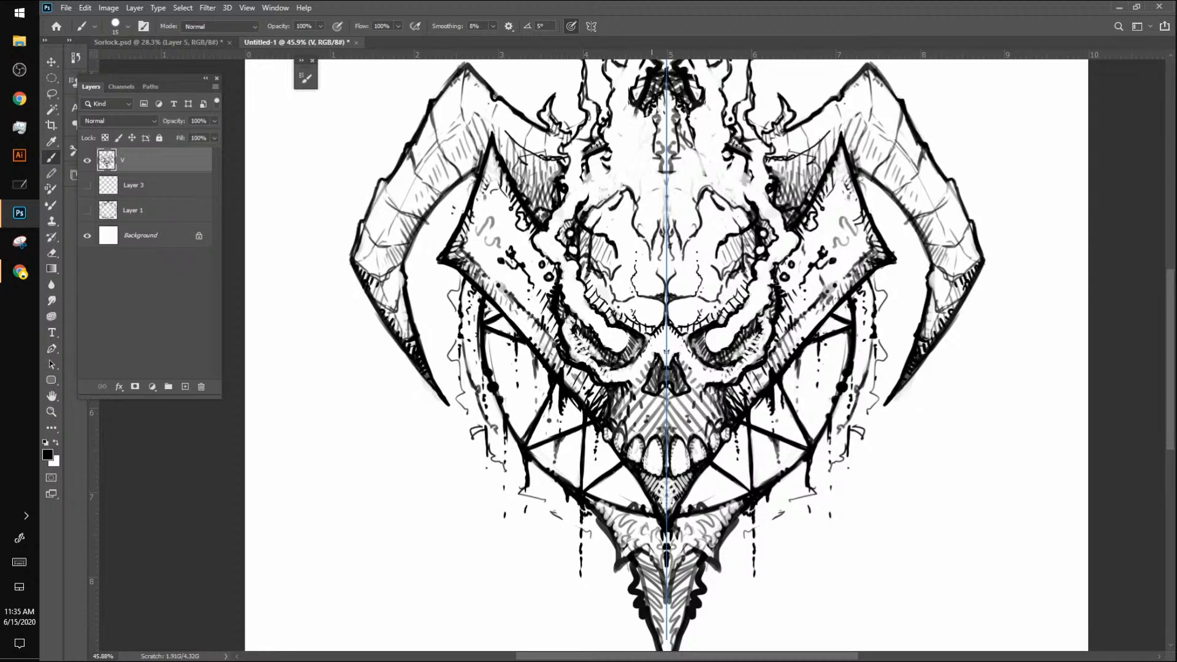
Step: View the Sorlock.psd character and the creature sketch in the other drawing app, and return to the emblem document
left_click(197, 46)
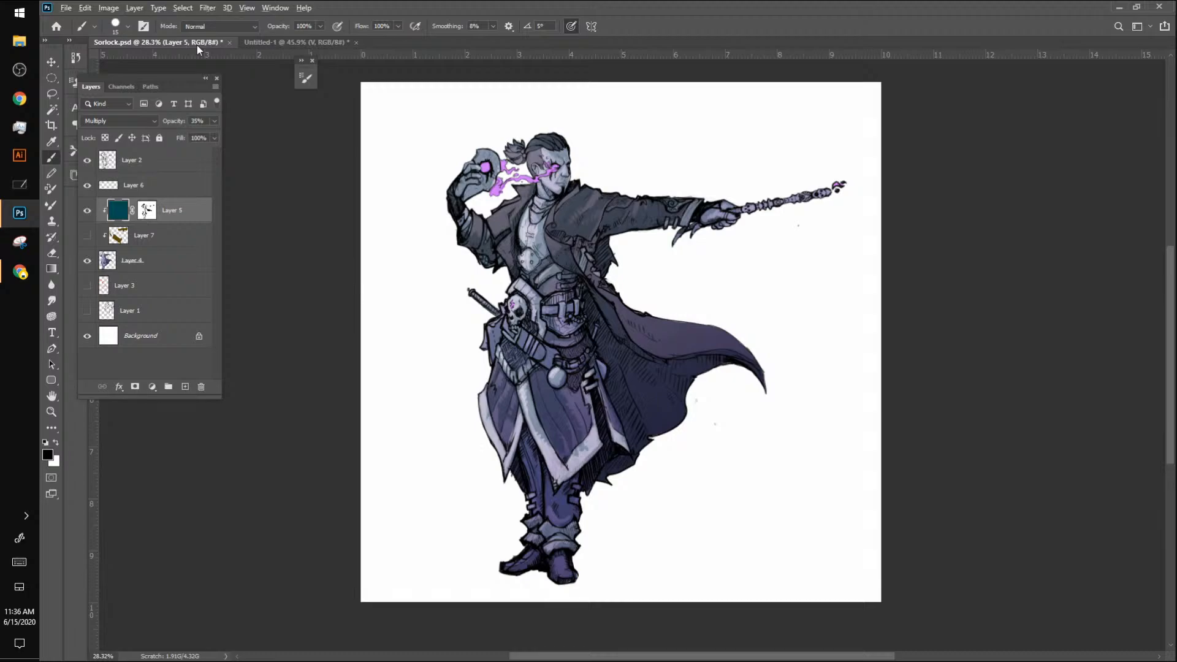
key("alt+Tab")
key("alt+Tab")
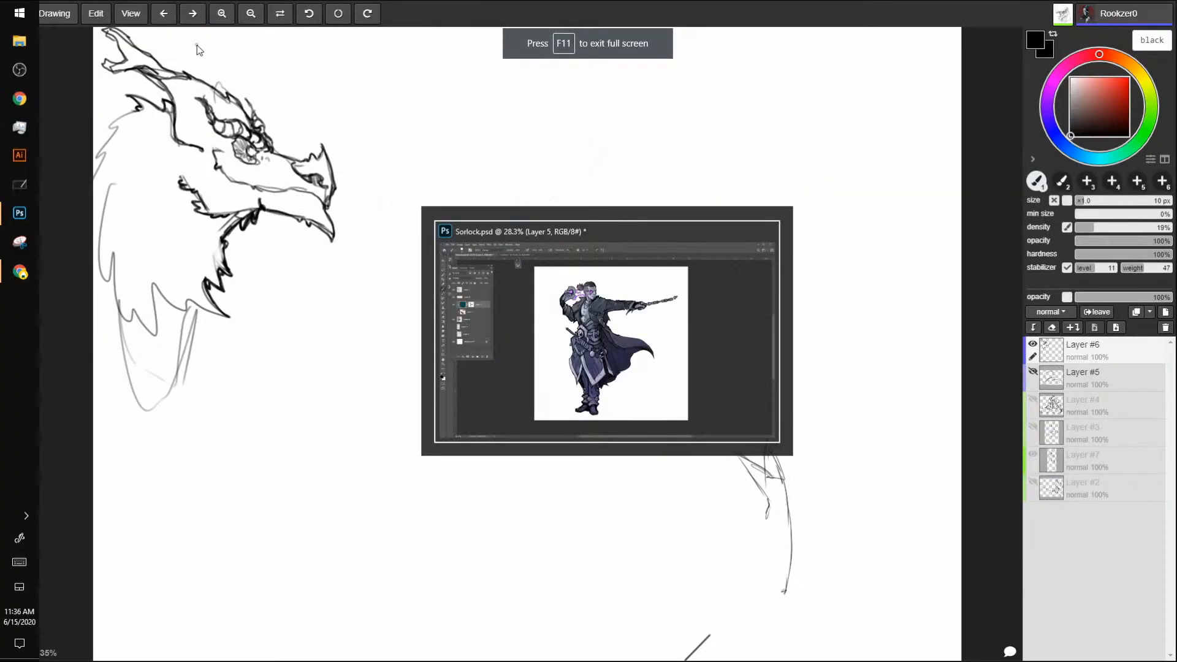
left_click(340, 44)
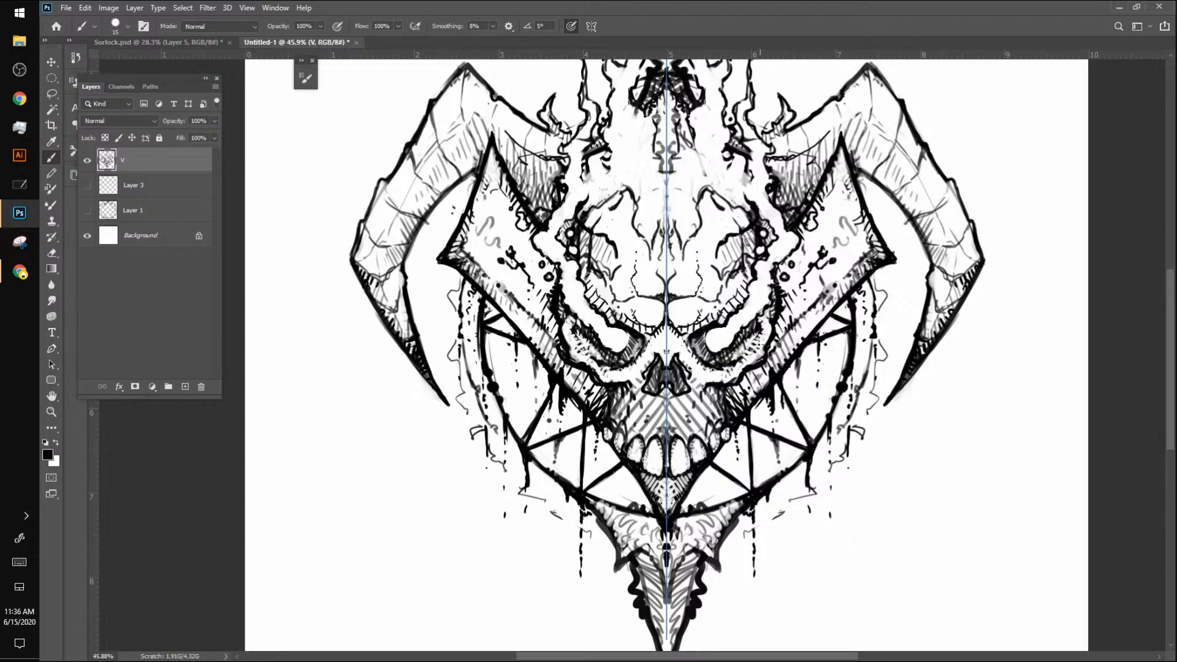
Step: Add strokes to the eye sockets and the brow edges bordering the side plates
left_click_drag(725, 353, 751, 337)
mouse_move(773, 319)
left_mouse_down()
mouse_move(776, 250)
mouse_move(787, 308)
left_mouse_up()
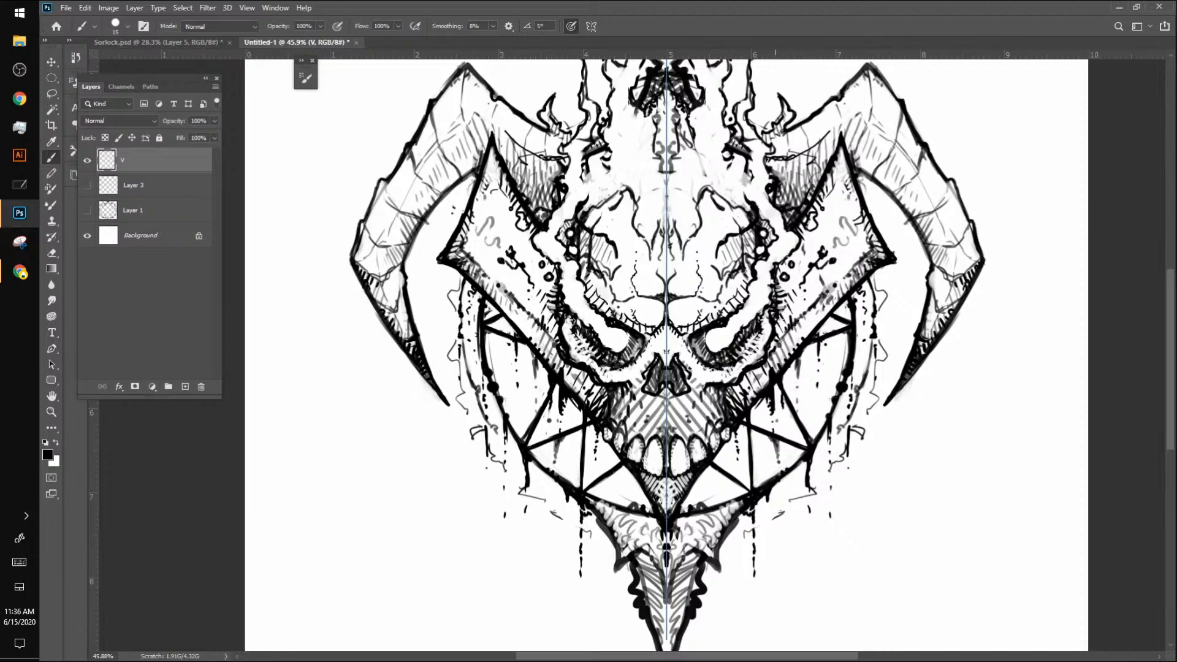
key("ctrl+z")
left_click_drag(771, 290, 774, 294)
key("bracketright")
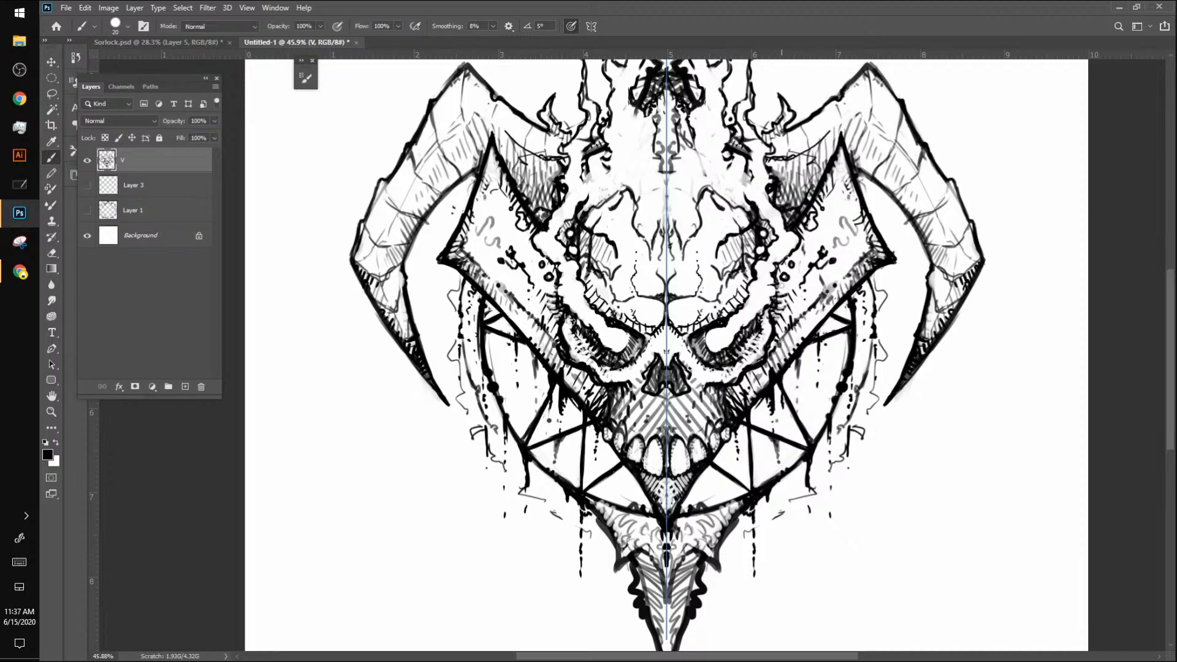
Step: Reduce the brush to 9 px and add small dots and contour strokes where the skull meets the side plates
key("bracketleft")
key("bracketleft")
left_click_drag(797, 276, 800, 281)
left_click_drag(775, 256, 760, 285)
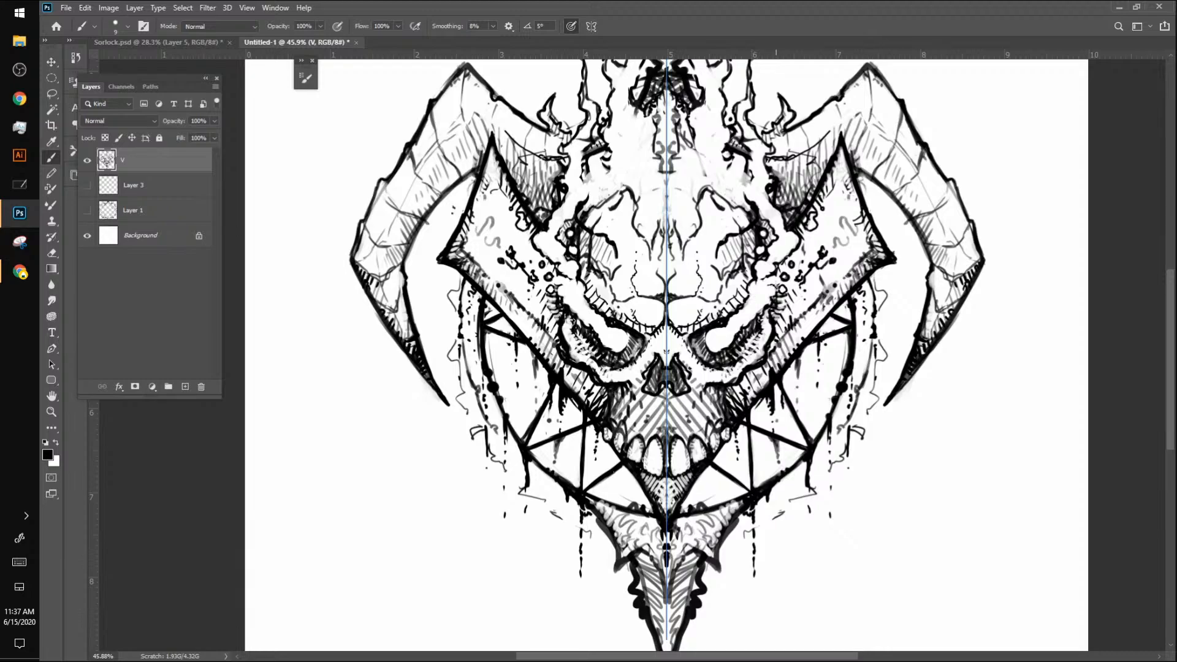
left_click_drag(781, 277, 761, 298)
Step: Add detail strokes to the ring's outer sides and small detached flames above the inner ends of the horns
key("z")
mouse_move(909, 442)
left_mouse_down()
mouse_move(857, 487)
mouse_move(898, 452)
left_mouse_up()
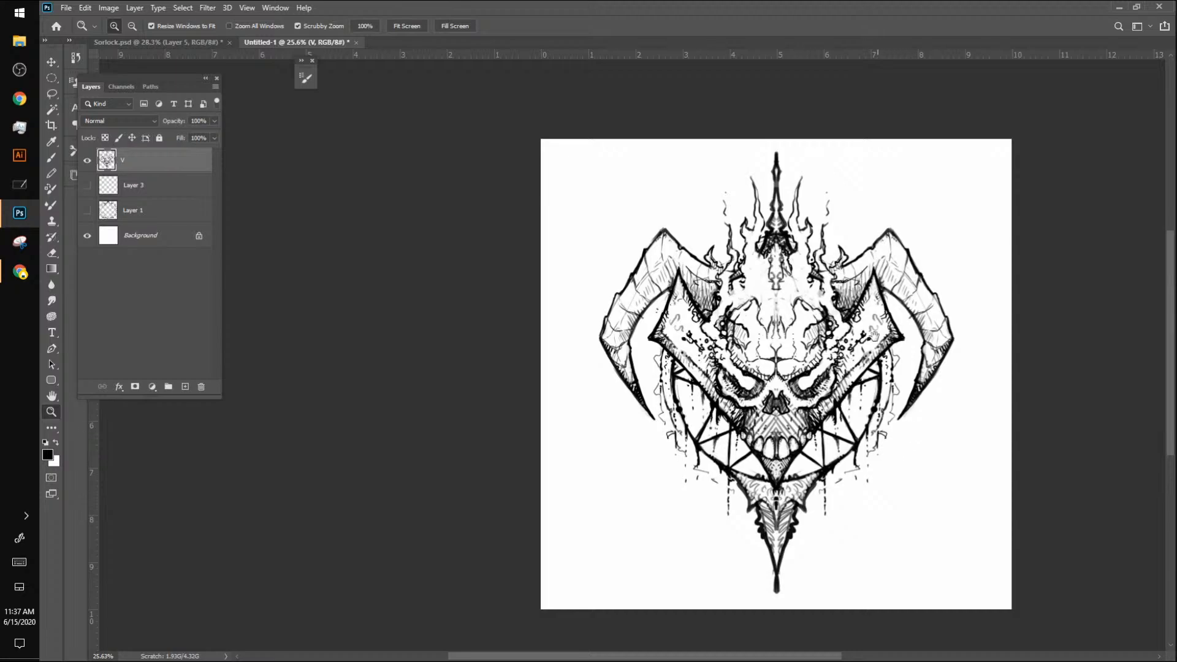
mouse_move(874, 335)
left_mouse_down()
mouse_move(767, 317)
mouse_move(800, 275)
mouse_move(785, 271)
mouse_move(797, 293)
mouse_move(808, 286)
left_mouse_up()
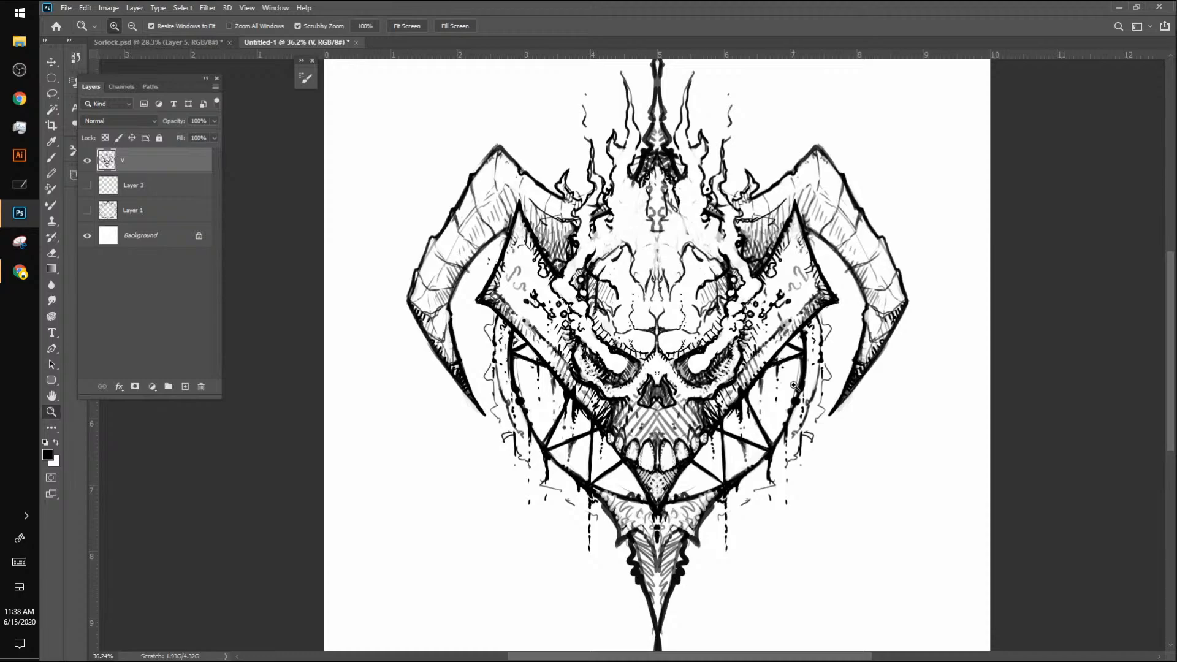
key("b")
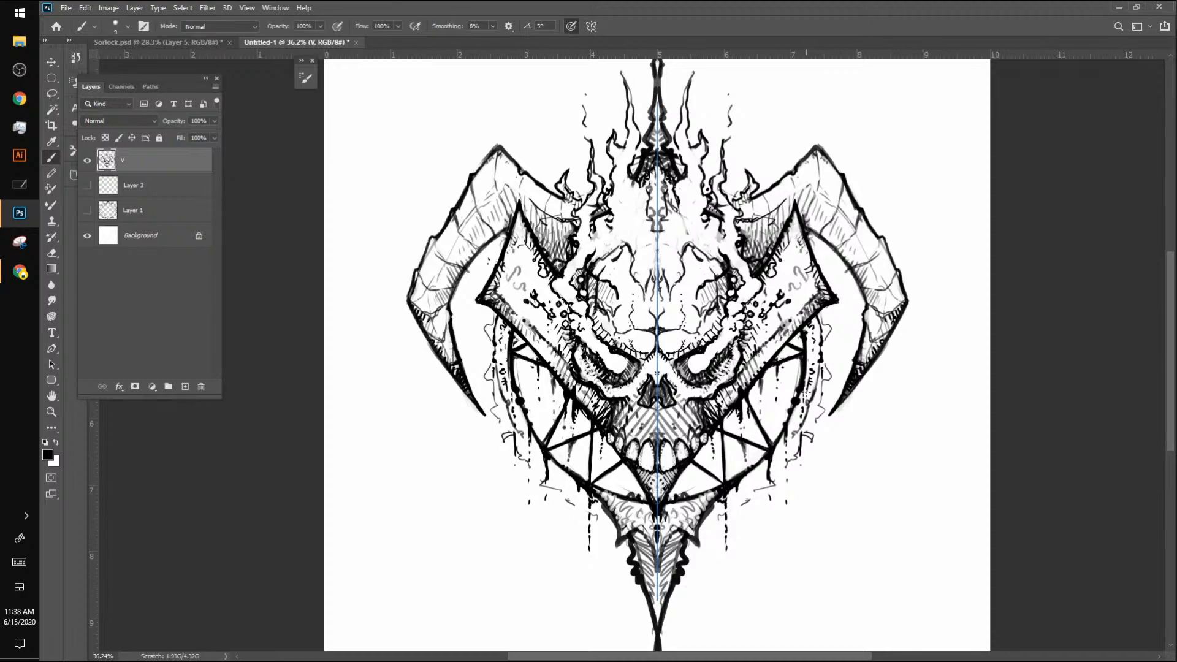
mouse_move(798, 415)
left_mouse_down()
mouse_move(793, 427)
mouse_move(797, 416)
left_mouse_up()
mouse_move(744, 153)
left_mouse_down()
mouse_move(747, 135)
mouse_move(745, 153)
mouse_move(740, 144)
left_mouse_up()
Step: Draw more flame-shaped lines on the forehead between the skull's cracks and the crown ornament
key("z")
left_click_drag(859, 440, 837, 473)
left_click_drag(841, 421, 750, 398)
left_click_drag(995, 308, 1057, 308)
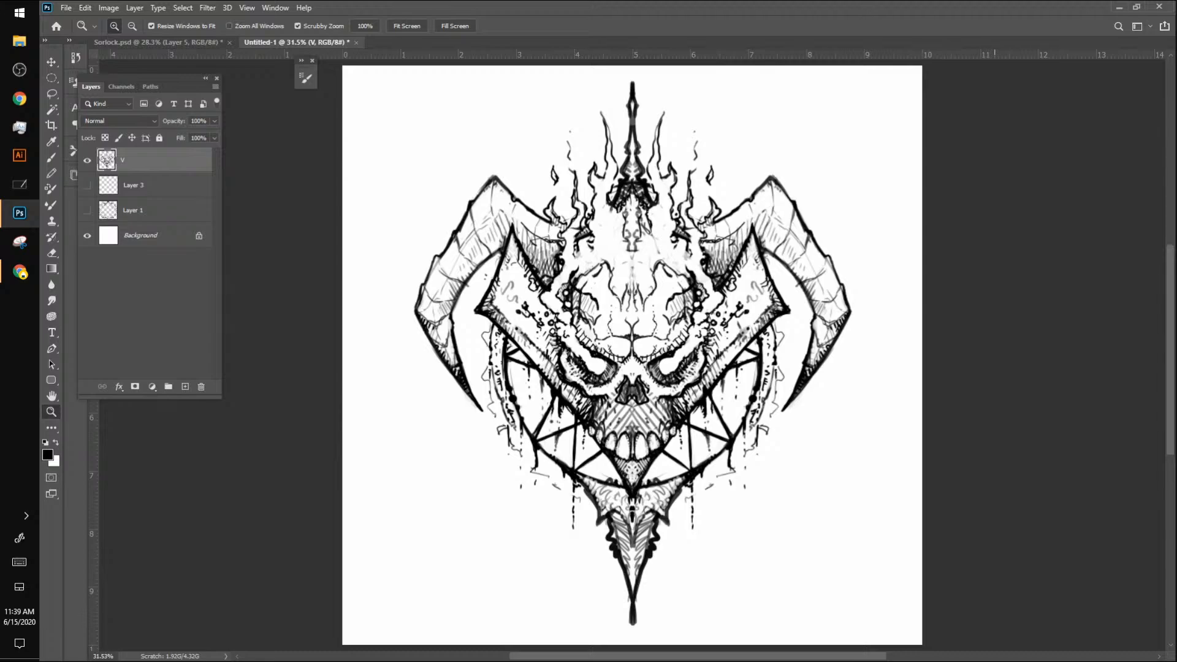
key("b")
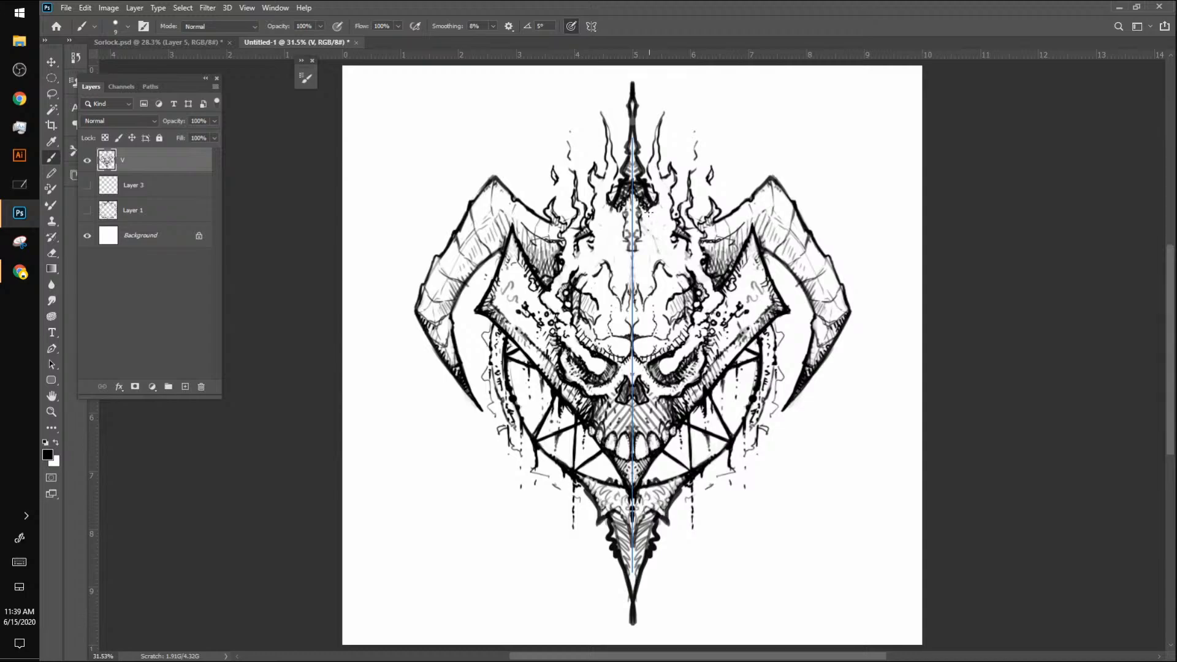
mouse_move(647, 215)
left_mouse_down()
mouse_move(659, 239)
mouse_move(664, 230)
left_mouse_up()
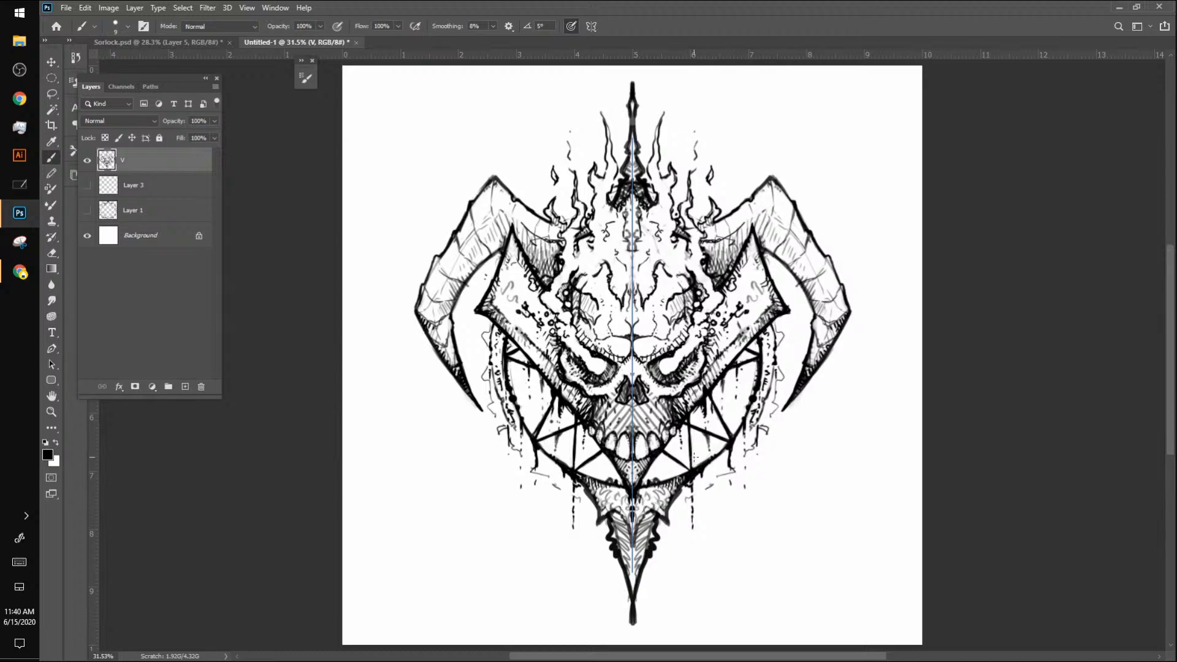
Step: Darken the lower spike's inner edges and trim its bulbous end to a sharp point
left_click_drag(641, 513, 641, 543)
left_click_drag(631, 595, 632, 620)
key("ctrl+z")
key("ctrl+z")
key("ctrl+z")
key("ctrl+z")
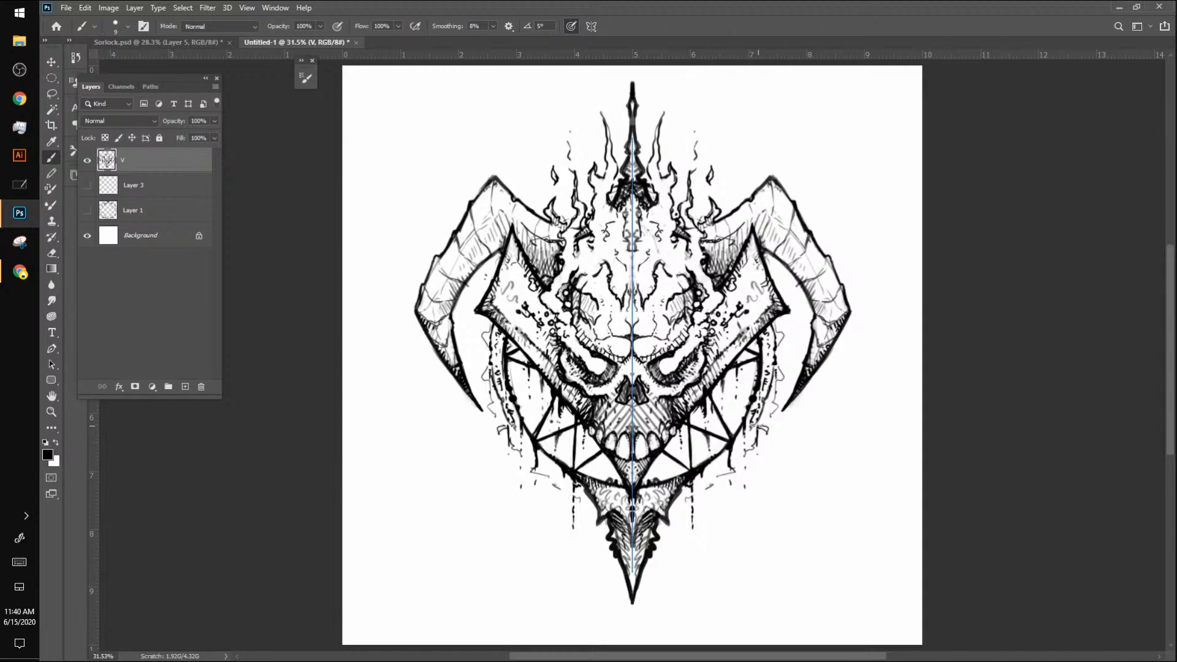
Step: Rework the fragments and long drips around the lower ring, and add dotted sparks above the horns
mouse_move(758, 426)
left_mouse_down()
mouse_move(714, 474)
mouse_move(731, 472)
mouse_move(708, 482)
mouse_move(728, 470)
mouse_move(696, 489)
left_mouse_up()
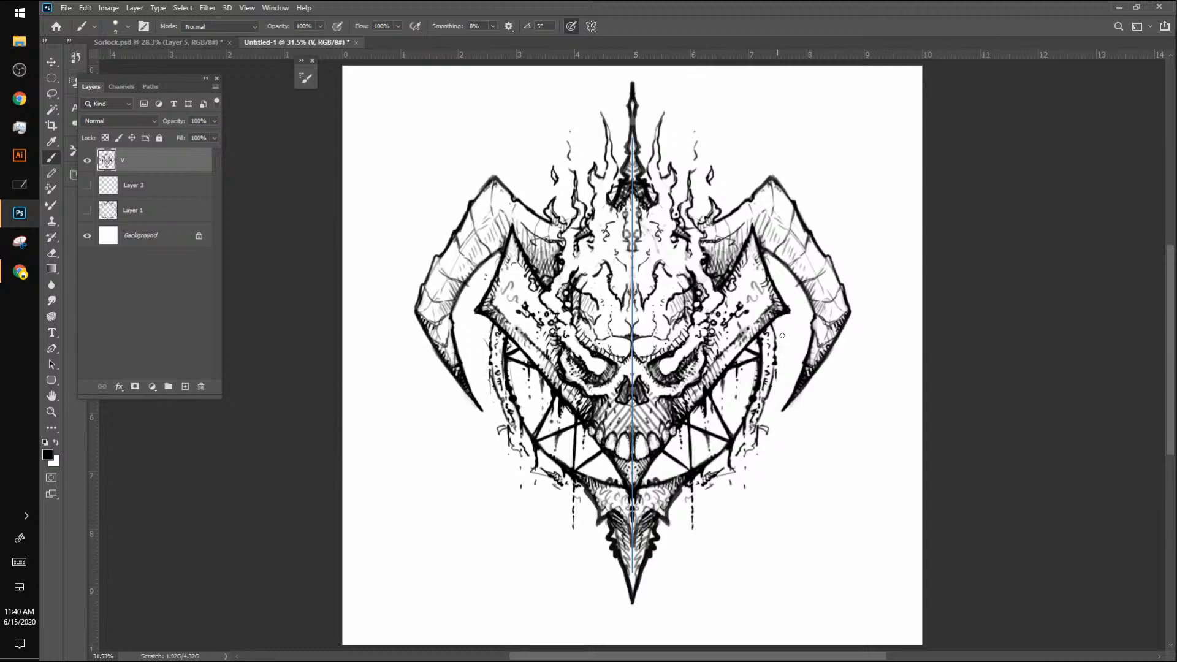
mouse_move(768, 421)
left_mouse_down()
mouse_move(752, 445)
mouse_move(772, 429)
mouse_move(740, 459)
mouse_move(749, 447)
mouse_move(745, 498)
mouse_move(732, 480)
mouse_move(741, 451)
mouse_move(739, 470)
mouse_move(707, 493)
left_mouse_up()
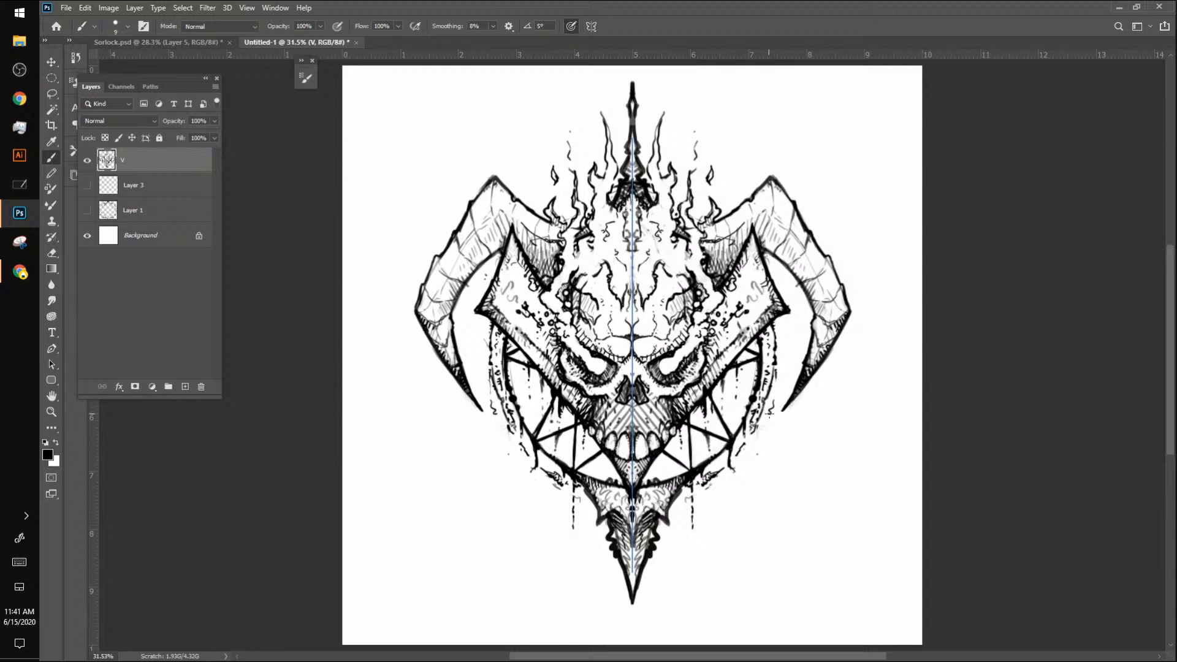
mouse_move(762, 438)
left_mouse_down()
mouse_move(760, 476)
mouse_move(735, 495)
mouse_move(733, 482)
mouse_move(737, 536)
mouse_move(688, 542)
mouse_move(693, 591)
left_mouse_up()
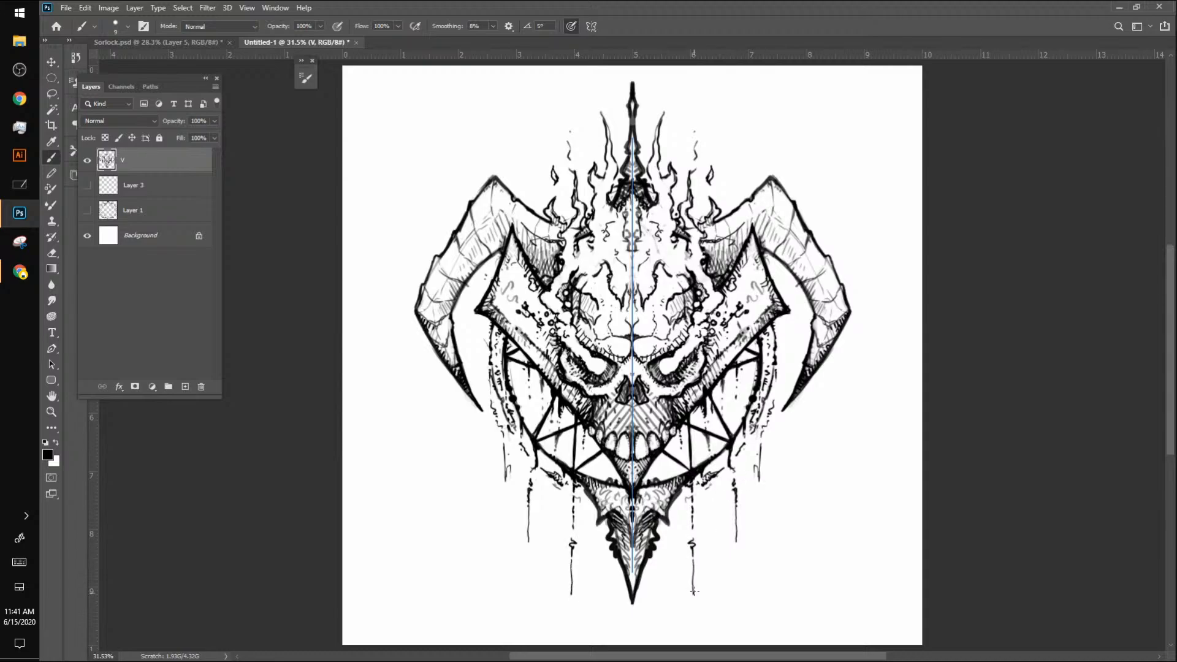
left_click_drag(728, 210, 729, 178)
Step: Enlarge the brush and create a new layer directly beneath layer V
key("bracketright")
key("bracketright")
left_click(185, 387)
left_click_drag(134, 164, 148, 205)
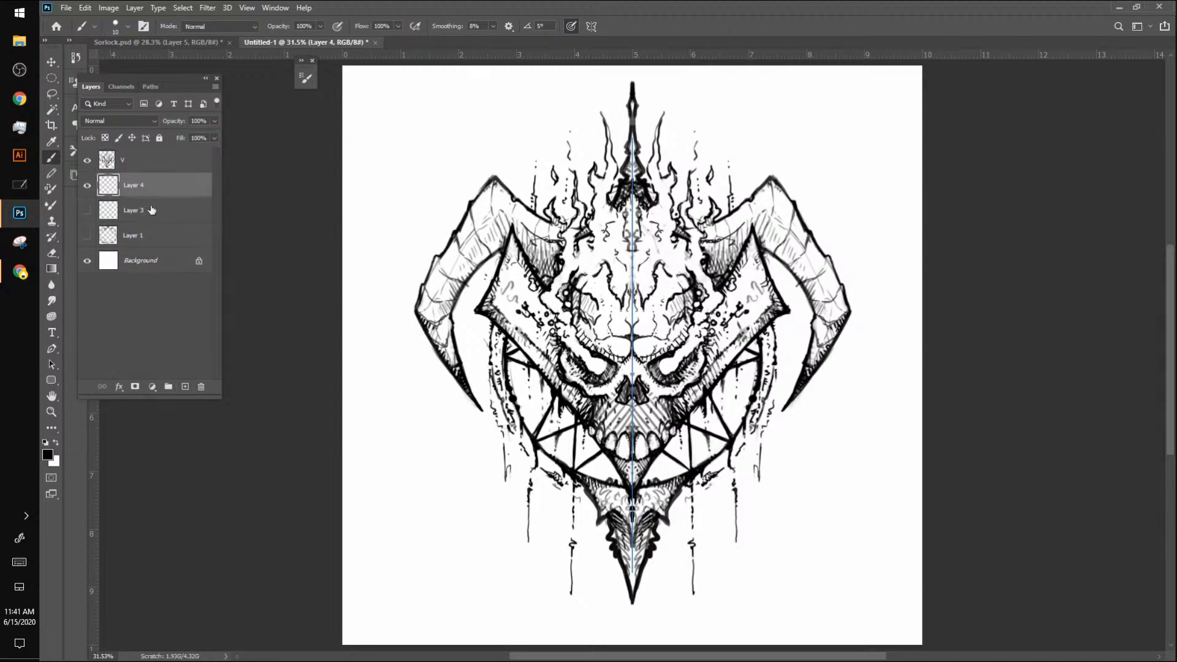
left_click(49, 456)
left_click_drag(93, 180, 93, 193)
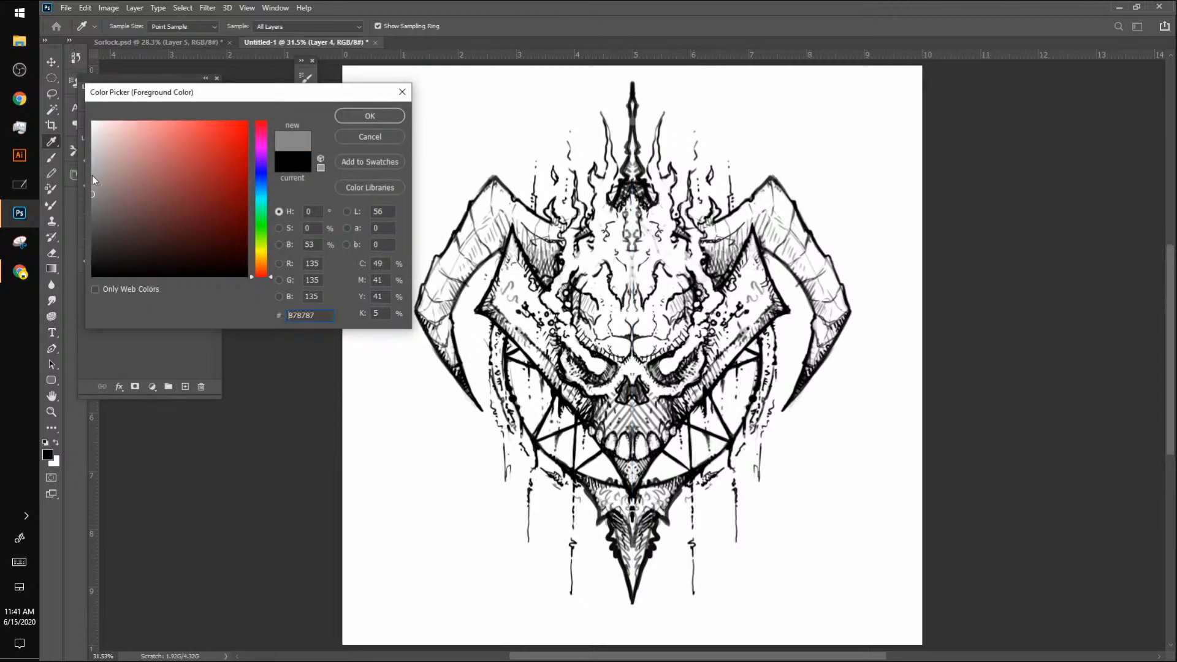
left_click(370, 116)
left_click_drag(512, 240, 487, 310)
Step: Choose light grey c3c3c3 and paint the angular plates beside the skull, the lower spike and both horns
left_click(48, 455)
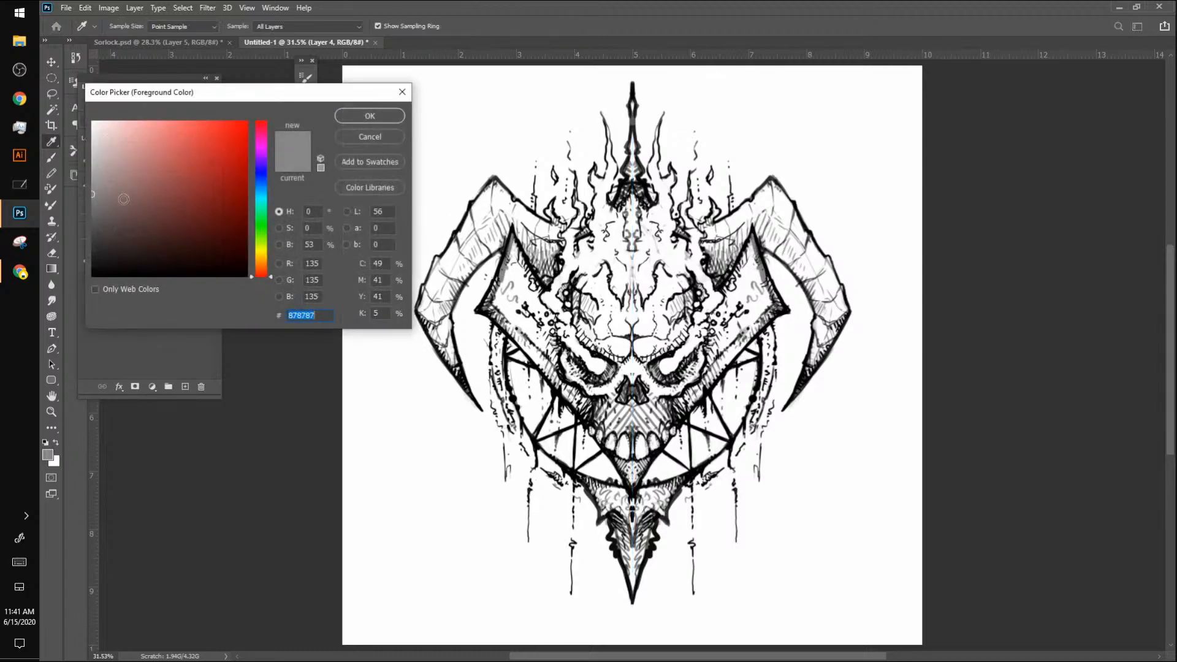
left_click(90, 156)
left_click(368, 125)
mouse_move(515, 236)
left_mouse_down()
mouse_move(486, 306)
mouse_move(510, 321)
mouse_move(508, 253)
mouse_move(530, 283)
mouse_move(525, 262)
mouse_move(550, 320)
mouse_move(518, 284)
mouse_move(555, 357)
mouse_move(514, 321)
mouse_move(516, 334)
mouse_move(573, 400)
mouse_move(556, 375)
mouse_move(551, 325)
mouse_move(510, 308)
mouse_move(544, 256)
mouse_move(583, 391)
mouse_move(560, 364)
mouse_move(587, 411)
left_mouse_up()
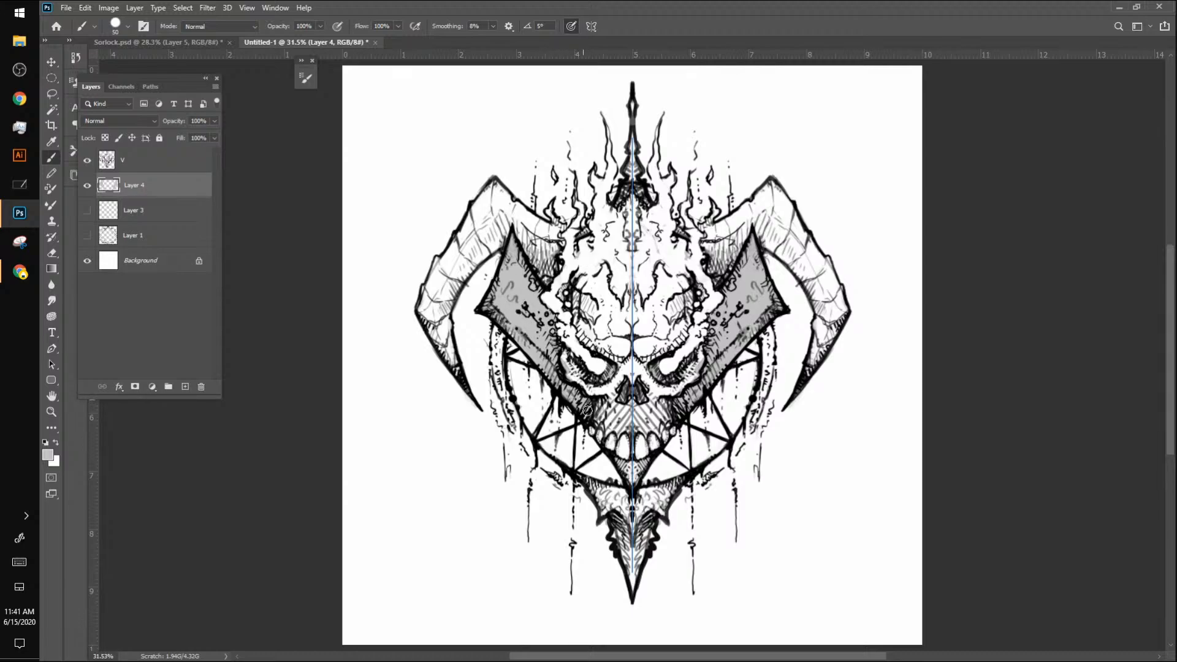
mouse_move(628, 472)
left_mouse_down()
mouse_move(588, 481)
mouse_move(605, 504)
mouse_move(628, 499)
mouse_move(631, 538)
mouse_move(603, 505)
mouse_move(625, 535)
mouse_move(633, 583)
left_mouse_up()
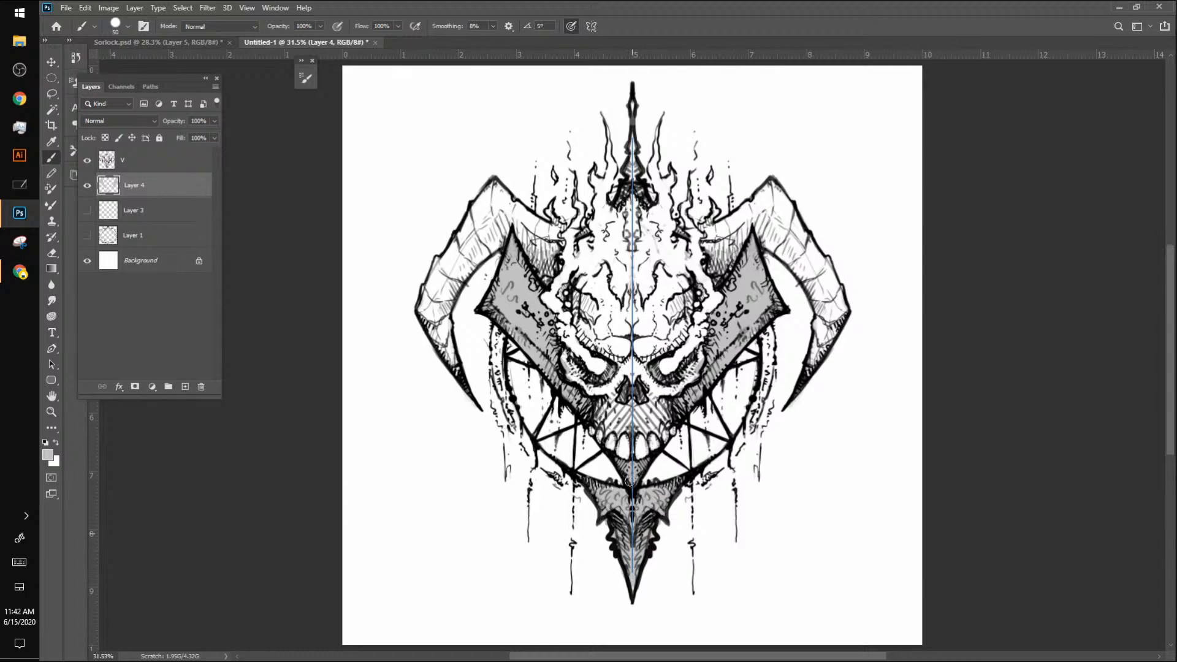
mouse_move(450, 371)
left_mouse_down()
mouse_move(445, 305)
mouse_move(426, 323)
mouse_move(438, 341)
mouse_move(422, 293)
mouse_move(420, 313)
mouse_move(440, 265)
mouse_move(445, 298)
mouse_move(494, 244)
mouse_move(486, 235)
mouse_move(448, 261)
mouse_move(491, 186)
mouse_move(480, 233)
mouse_move(496, 201)
mouse_move(499, 230)
mouse_move(512, 227)
mouse_move(523, 248)
mouse_move(516, 211)
mouse_move(544, 230)
mouse_move(519, 206)
mouse_move(546, 225)
mouse_move(558, 251)
mouse_move(549, 271)
mouse_move(525, 247)
mouse_move(558, 251)
left_mouse_up()
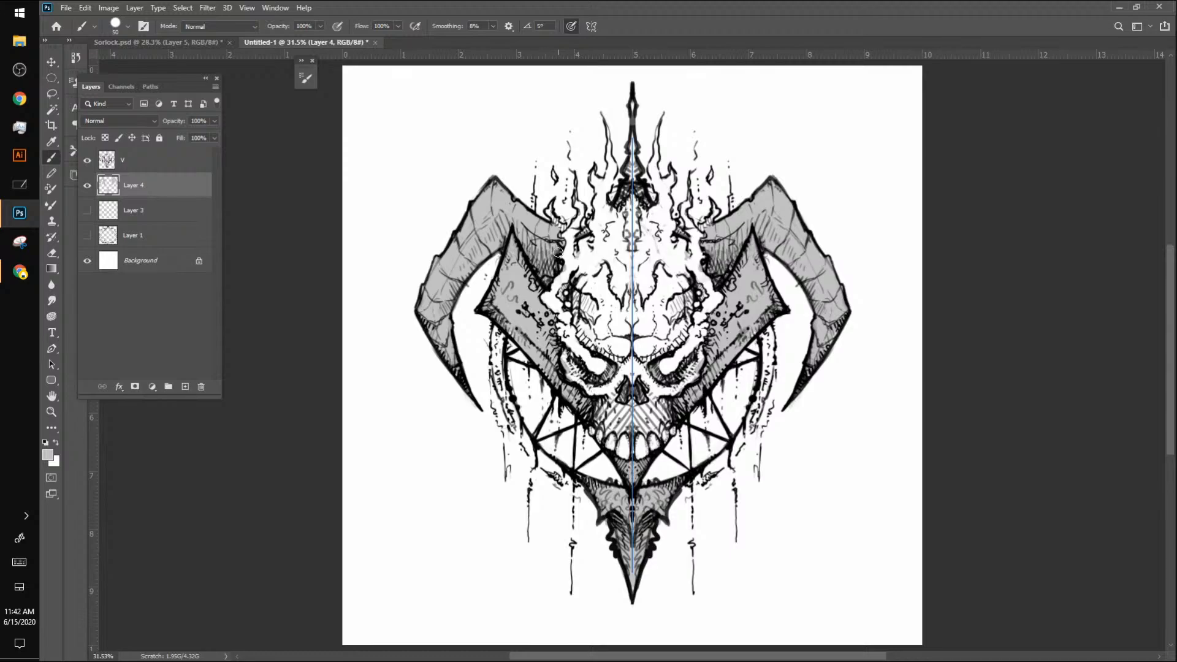
Step: Choose medium grey 868686 and paint it over both horns and the winged upper part of the lower spike
left_click(48, 455)
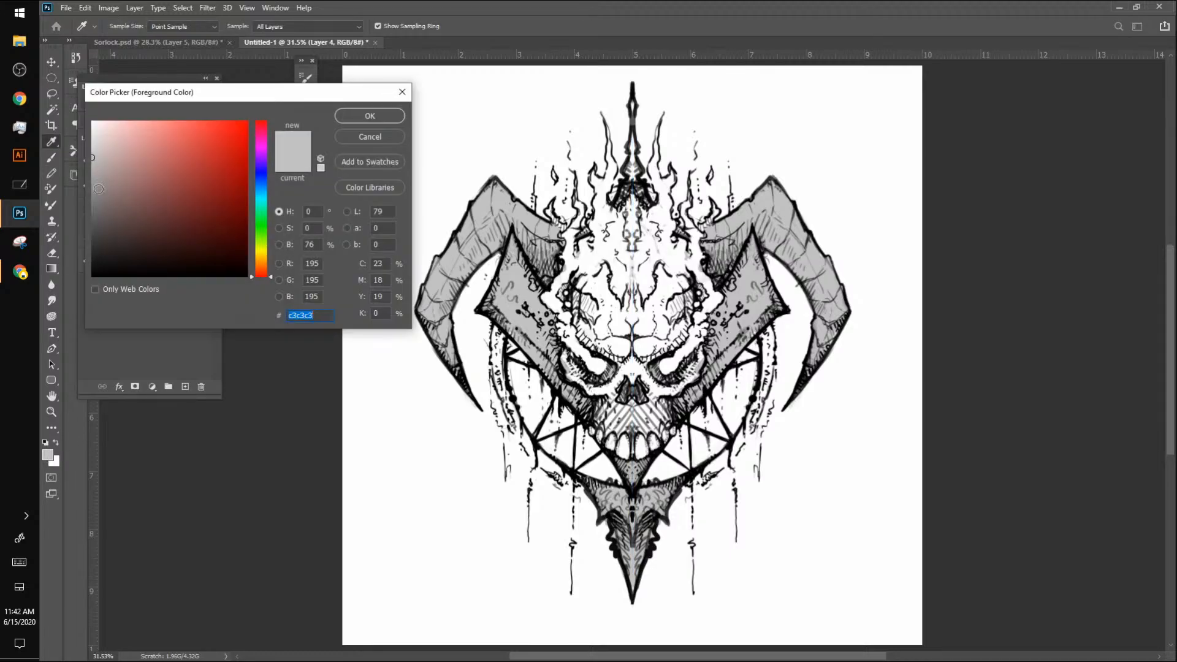
left_click(94, 182)
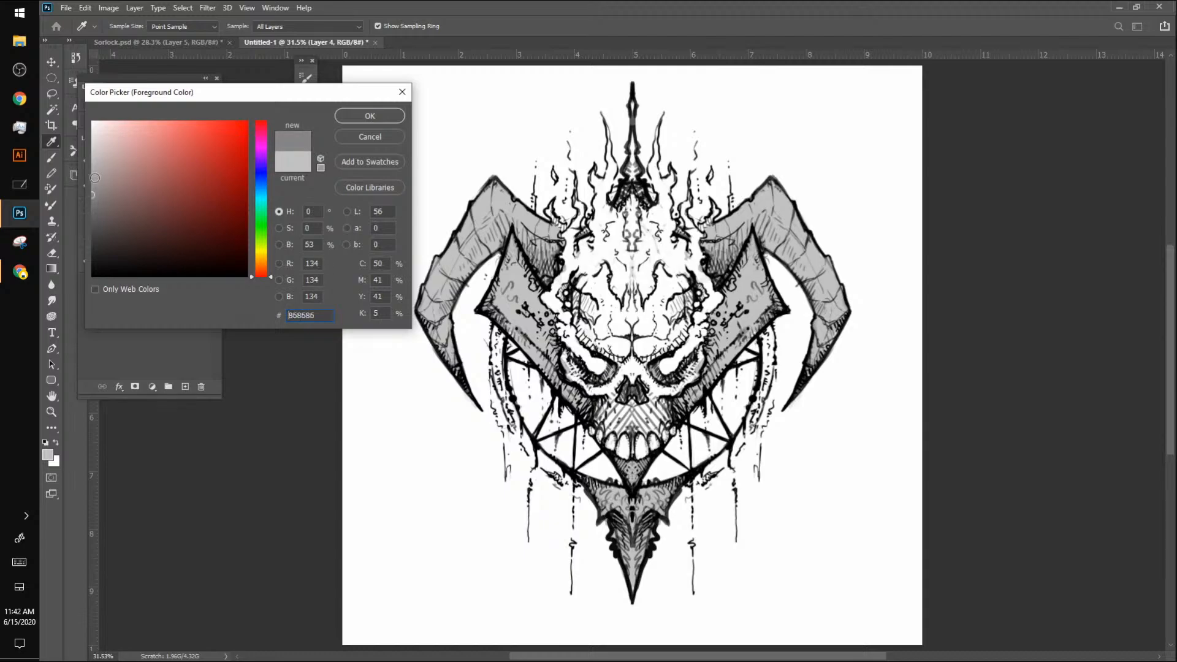
left_click(361, 116)
mouse_move(521, 228)
left_mouse_down()
mouse_move(545, 272)
mouse_move(536, 222)
mouse_move(556, 247)
mouse_move(543, 229)
mouse_move(489, 188)
mouse_move(481, 235)
mouse_move(506, 225)
mouse_move(494, 246)
mouse_move(514, 219)
mouse_move(498, 199)
mouse_move(478, 262)
mouse_move(416, 331)
mouse_move(464, 234)
mouse_move(426, 279)
mouse_move(455, 368)
mouse_move(438, 311)
mouse_move(443, 381)
mouse_move(462, 395)
left_mouse_up()
left_click(107, 191, "ctrl")
key("ctrl+d")
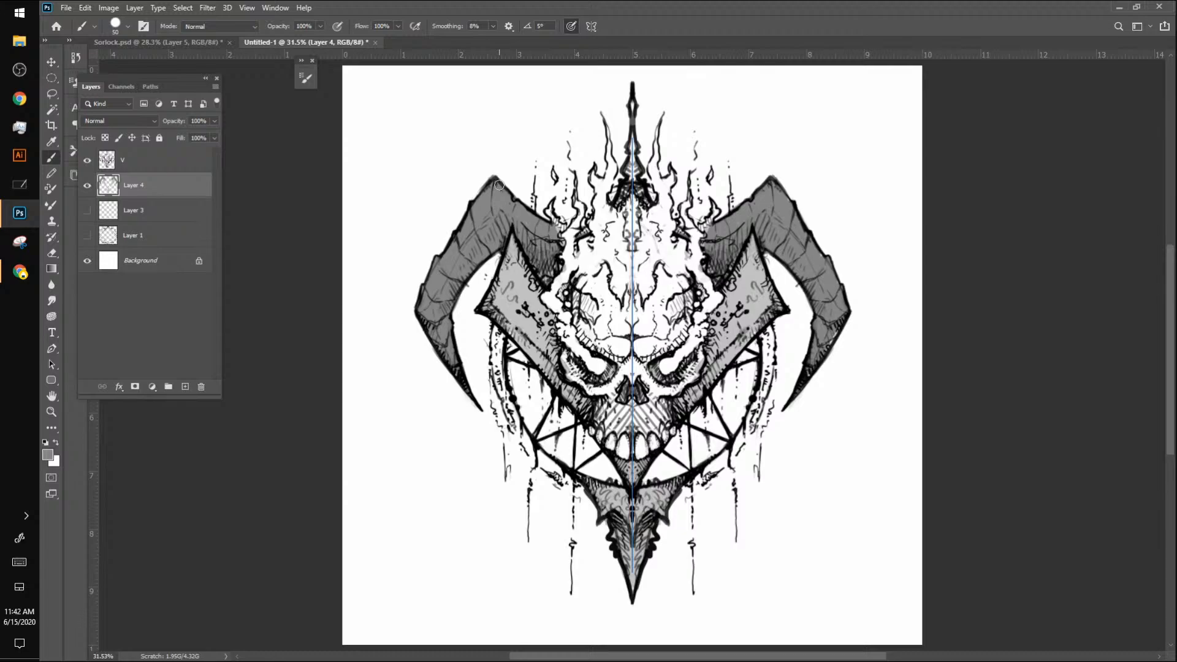
mouse_move(559, 244)
left_mouse_down()
mouse_move(544, 277)
mouse_move(530, 255)
mouse_move(549, 265)
mouse_move(544, 237)
left_mouse_up()
mouse_move(586, 483)
left_mouse_down()
mouse_move(611, 482)
mouse_move(631, 526)
mouse_move(634, 508)
mouse_move(631, 534)
mouse_move(610, 506)
mouse_move(604, 514)
mouse_move(613, 492)
mouse_move(581, 474)
left_mouse_up()
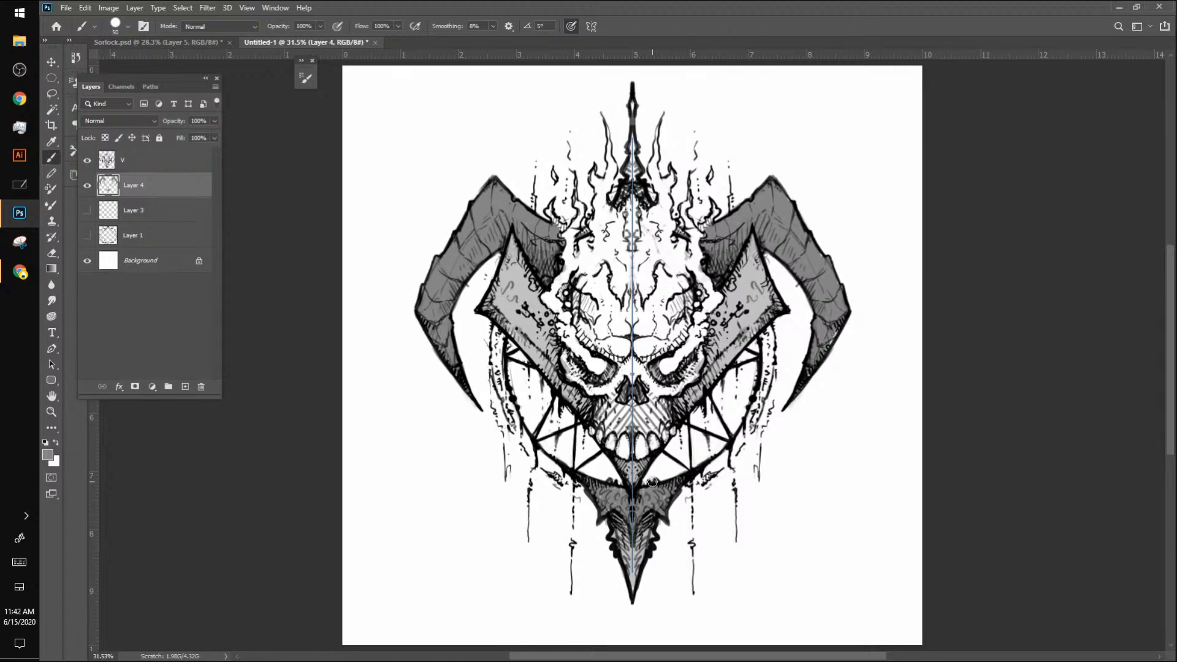
Step: Choose a very light grey and paint the skull's forehead and face with it
left_click(47, 455)
left_click_drag(92, 199, 93, 140)
left_click(370, 116)
mouse_move(574, 290)
left_mouse_down()
mouse_move(582, 335)
mouse_move(585, 315)
mouse_move(587, 340)
mouse_move(610, 349)
mouse_move(564, 356)
mouse_move(593, 381)
mouse_move(581, 384)
mouse_move(595, 390)
mouse_move(619, 332)
mouse_move(613, 396)
mouse_move(596, 423)
mouse_move(606, 401)
mouse_move(613, 430)
mouse_move(633, 406)
mouse_move(629, 369)
mouse_move(612, 396)
mouse_move(633, 235)
mouse_move(577, 310)
mouse_move(607, 263)
mouse_move(597, 301)
mouse_move(603, 313)
mouse_move(607, 295)
mouse_move(614, 330)
mouse_move(629, 298)
mouse_move(612, 350)
left_mouse_up()
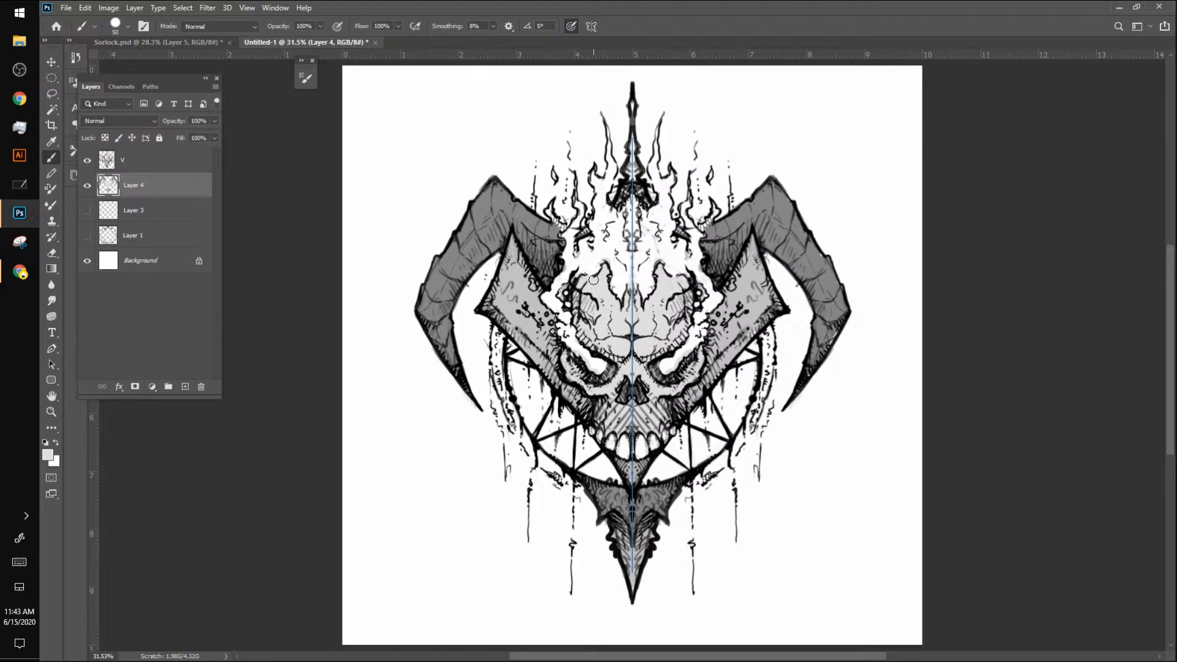
key("alt+Tab")
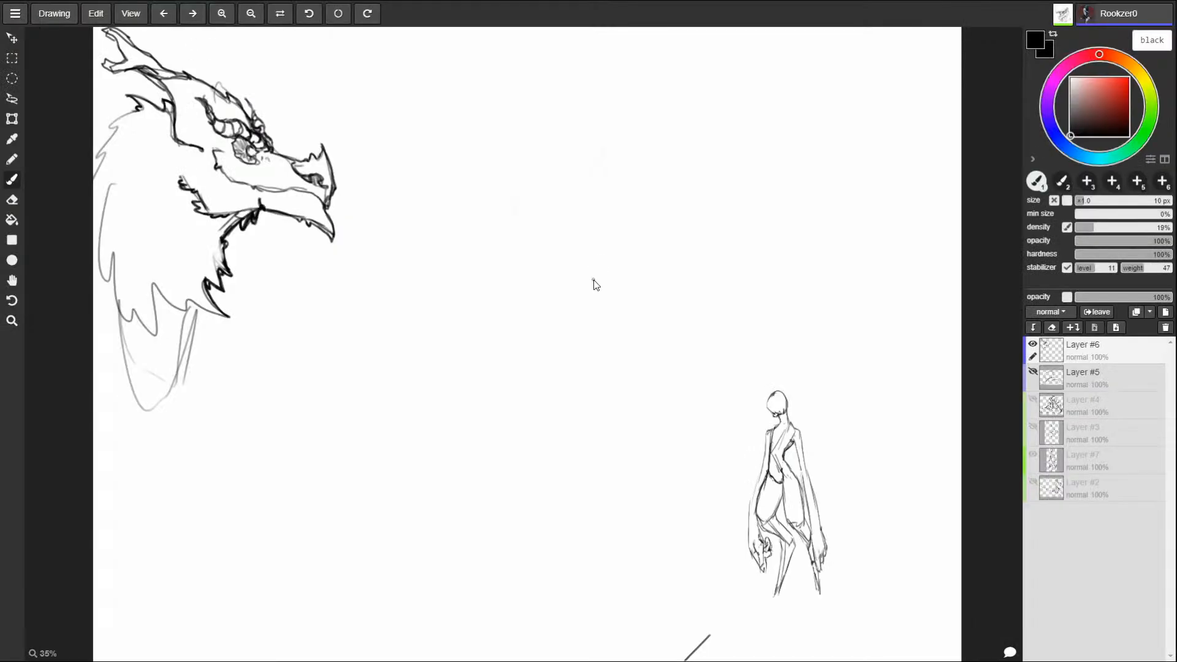
key("alt+Tab")
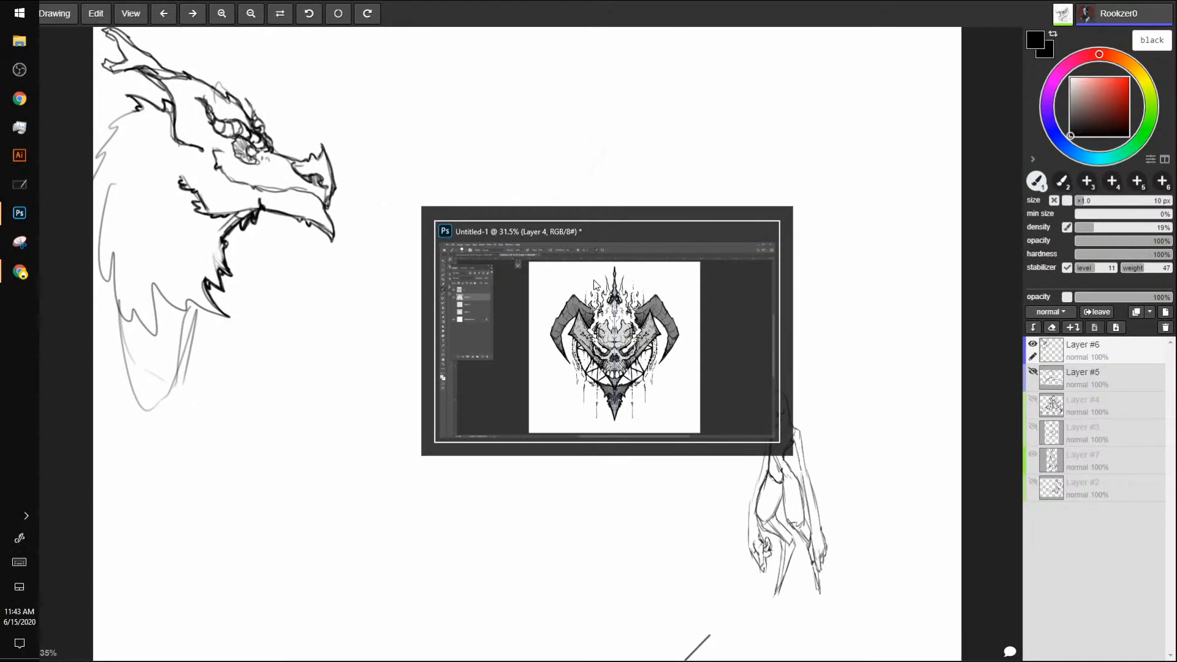
key("alt+Tab")
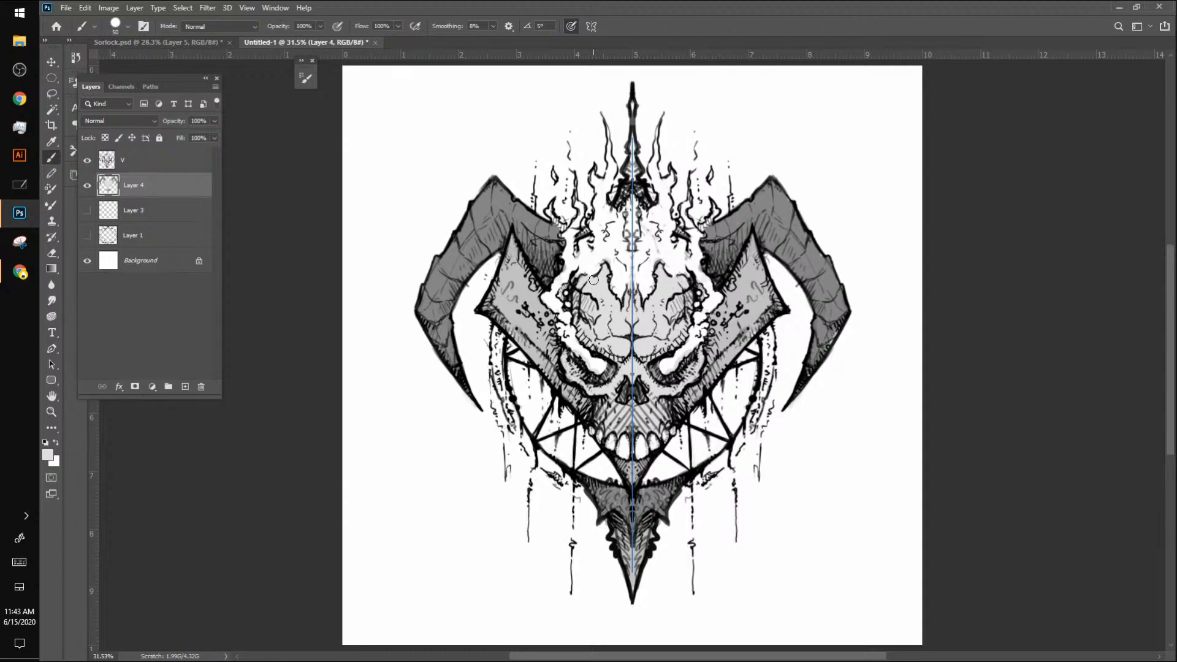
Step: Choose light red ff8b8b and dab it into the skull's eye sockets
key("z")
mouse_move(801, 473)
left_mouse_down()
mouse_move(746, 531)
mouse_move(801, 527)
left_mouse_up()
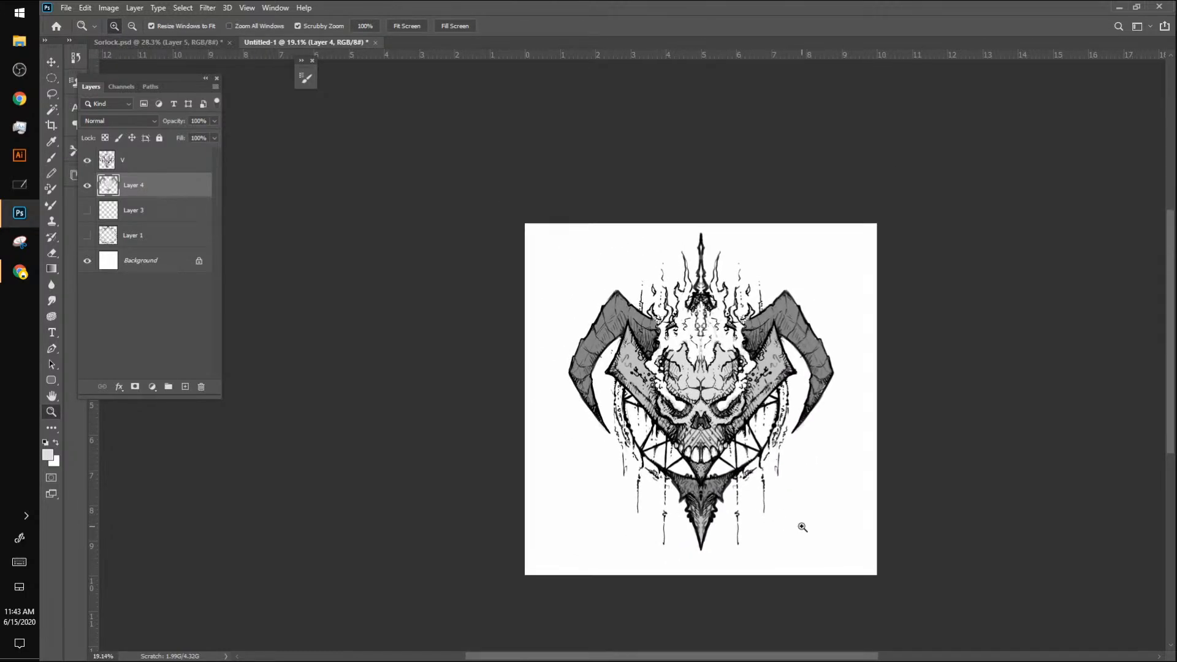
left_click(47, 454)
mouse_move(150, 143)
left_mouse_down()
mouse_move(125, 120)
mouse_move(163, 119)
left_mouse_up()
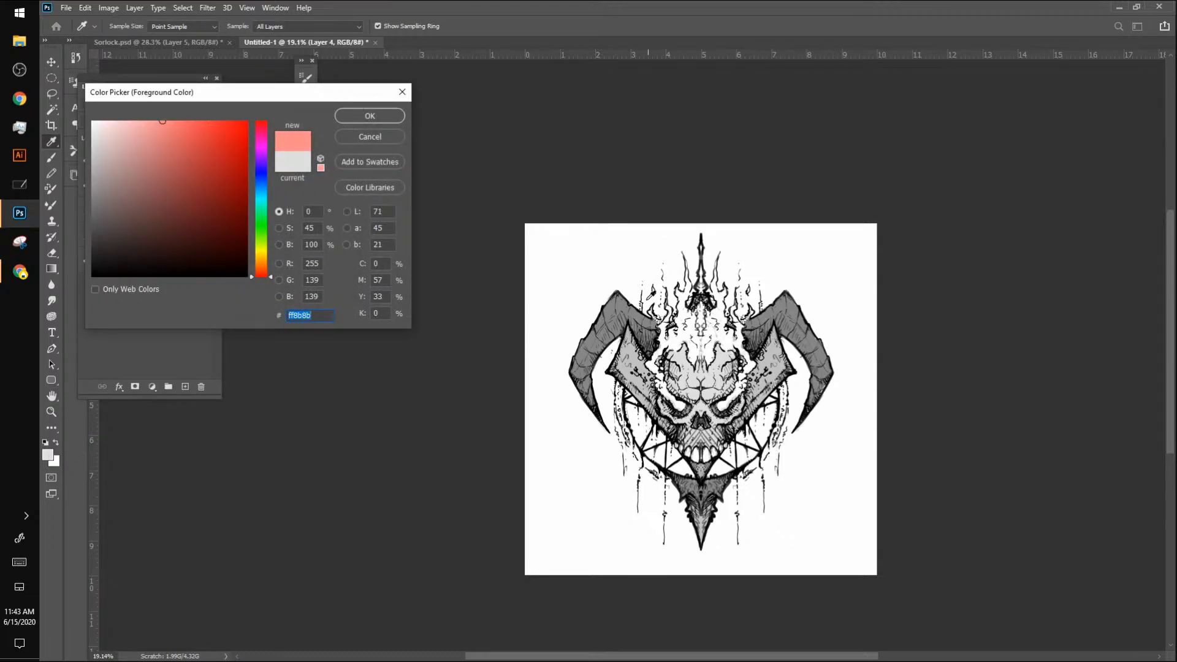
left_click(391, 117)
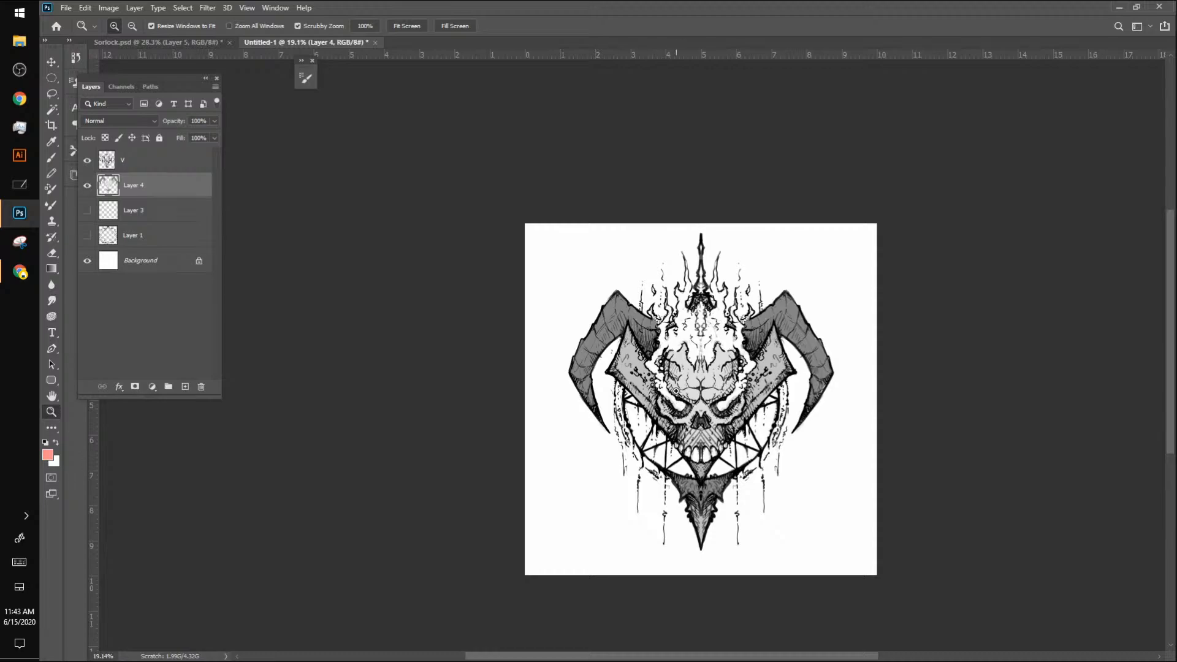
key("b")
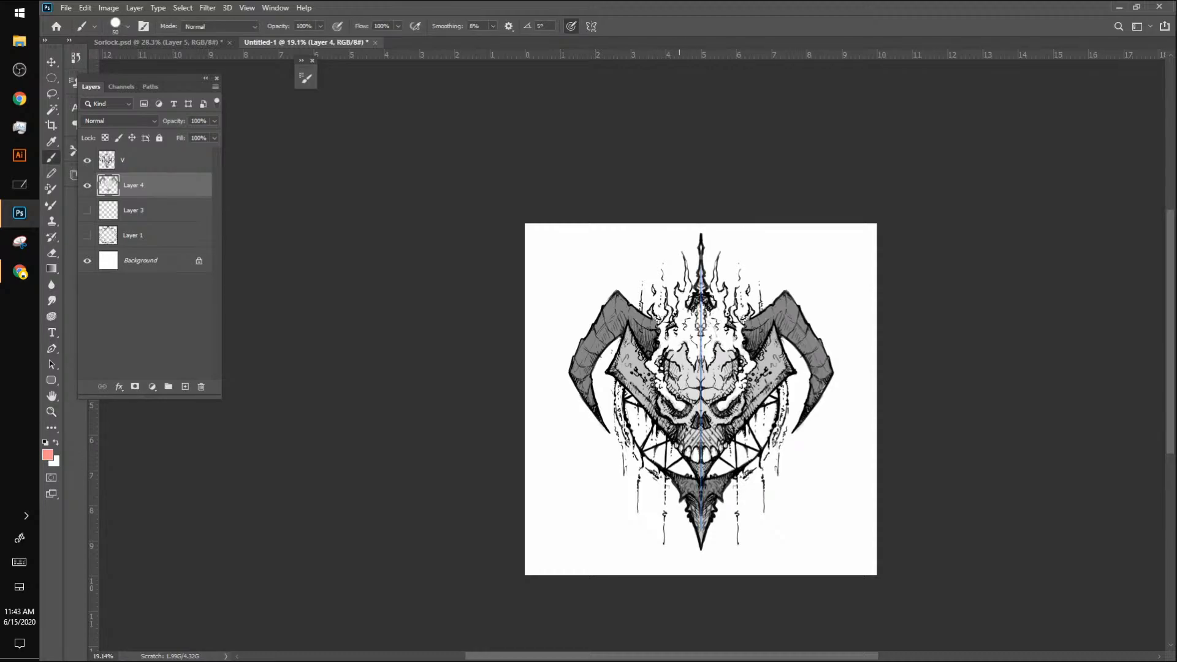
left_click_drag(678, 404, 679, 406)
Step: Choose a saturated bright red and paint the eyes and the flame trails rising from them past the forehead
left_click(47, 455)
left_click(233, 155)
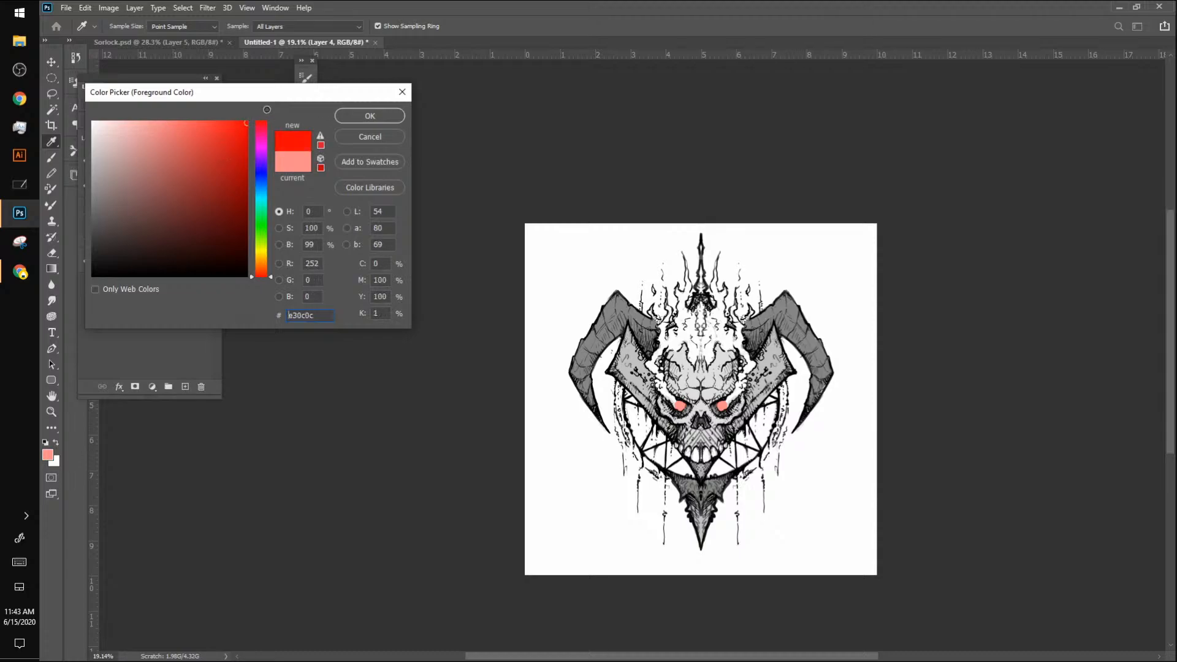
left_click(376, 115)
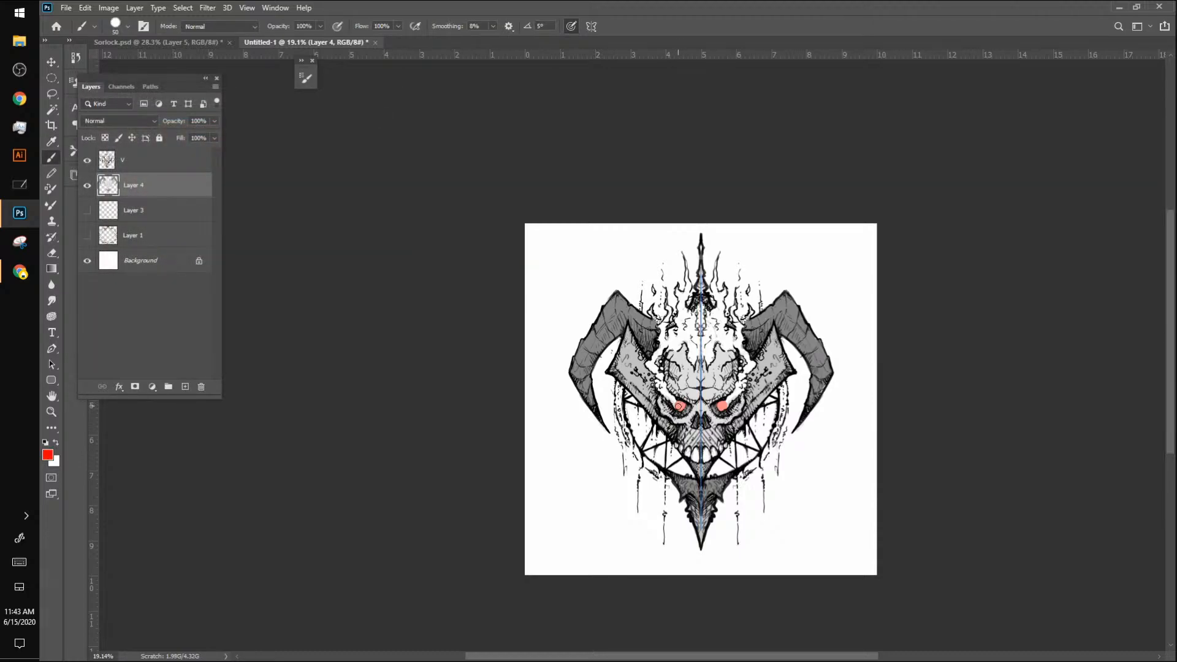
mouse_move(679, 406)
left_mouse_down()
mouse_move(648, 365)
mouse_move(665, 342)
mouse_move(666, 303)
left_mouse_up()
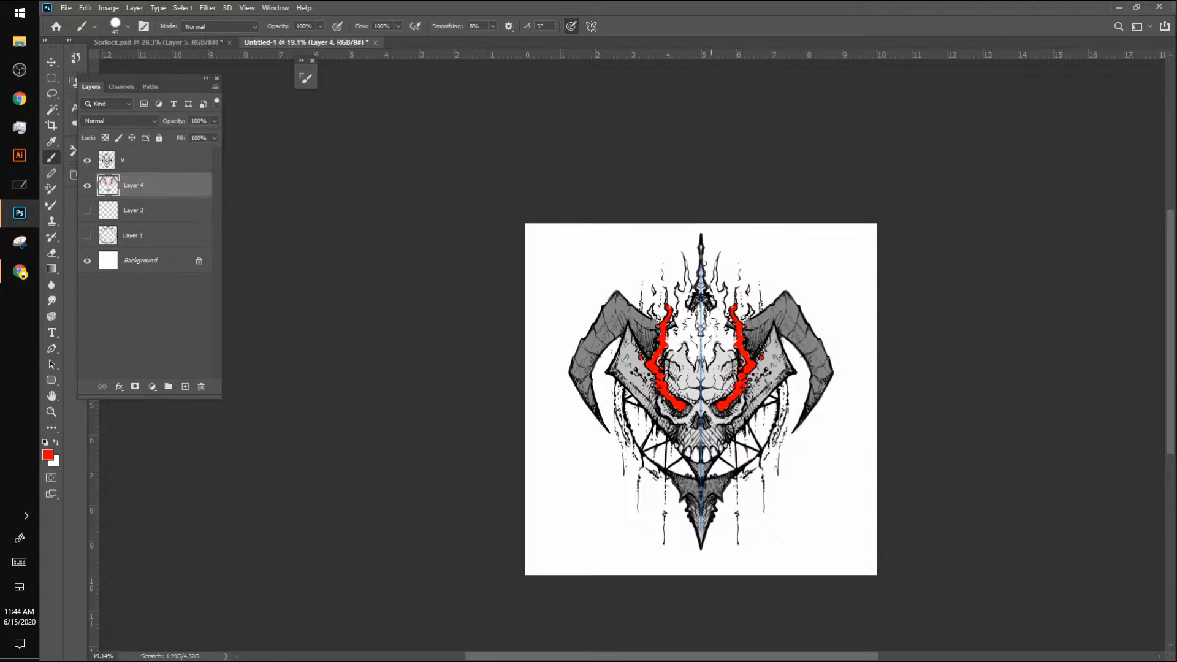
Step: Choose orange ff7e00 and fill the large flames above the forehead and the crown's top spike
left_click(49, 455)
left_click_drag(261, 250, 261, 264)
left_click(362, 116)
key("bracketright")
mouse_move(671, 347)
left_mouse_down()
mouse_move(678, 328)
mouse_move(693, 361)
mouse_move(698, 343)
mouse_move(700, 354)
mouse_move(679, 318)
mouse_move(685, 262)
mouse_move(684, 301)
mouse_move(702, 323)
left_mouse_up()
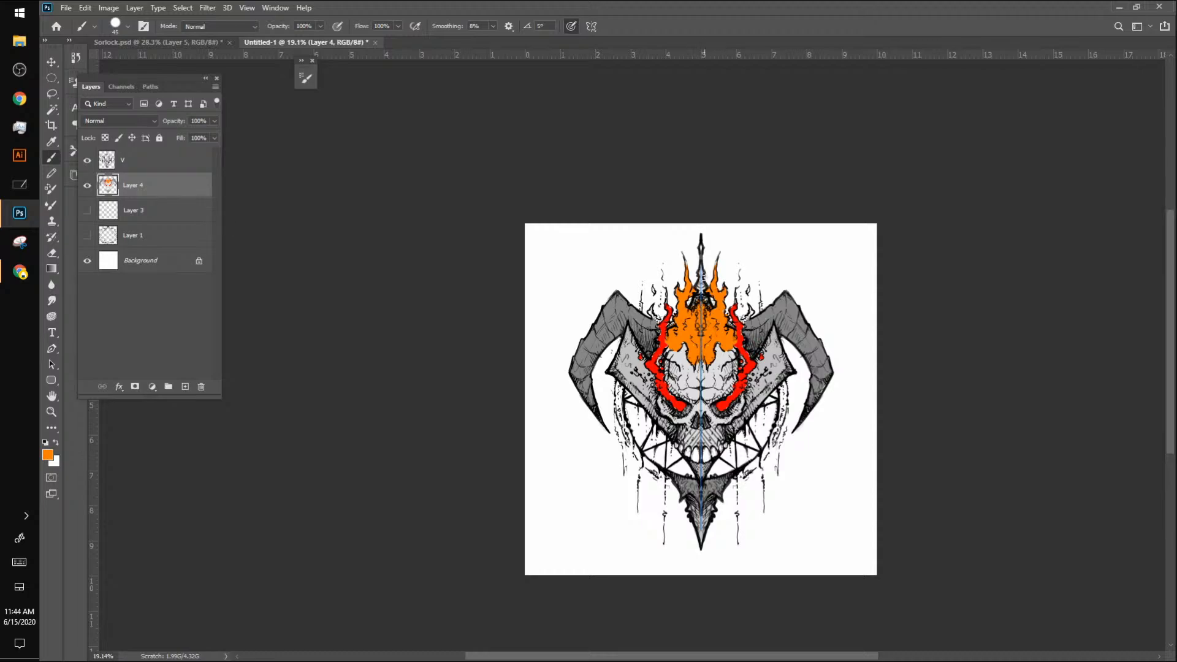
mouse_move(703, 277)
left_mouse_down()
mouse_move(700, 290)
mouse_move(701, 267)
left_mouse_up()
left_click(702, 248)
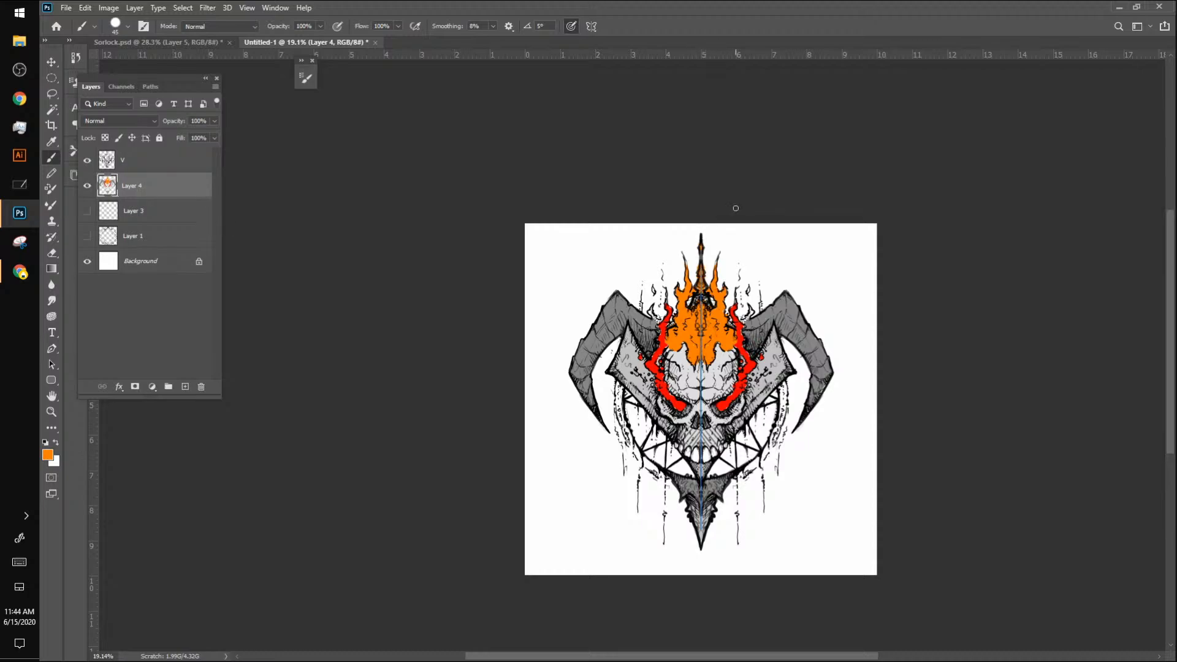
Step: Choose a bright yellow and paint glowing cores in the central forehead flame, the eyes and the eye trails
left_click(48, 454)
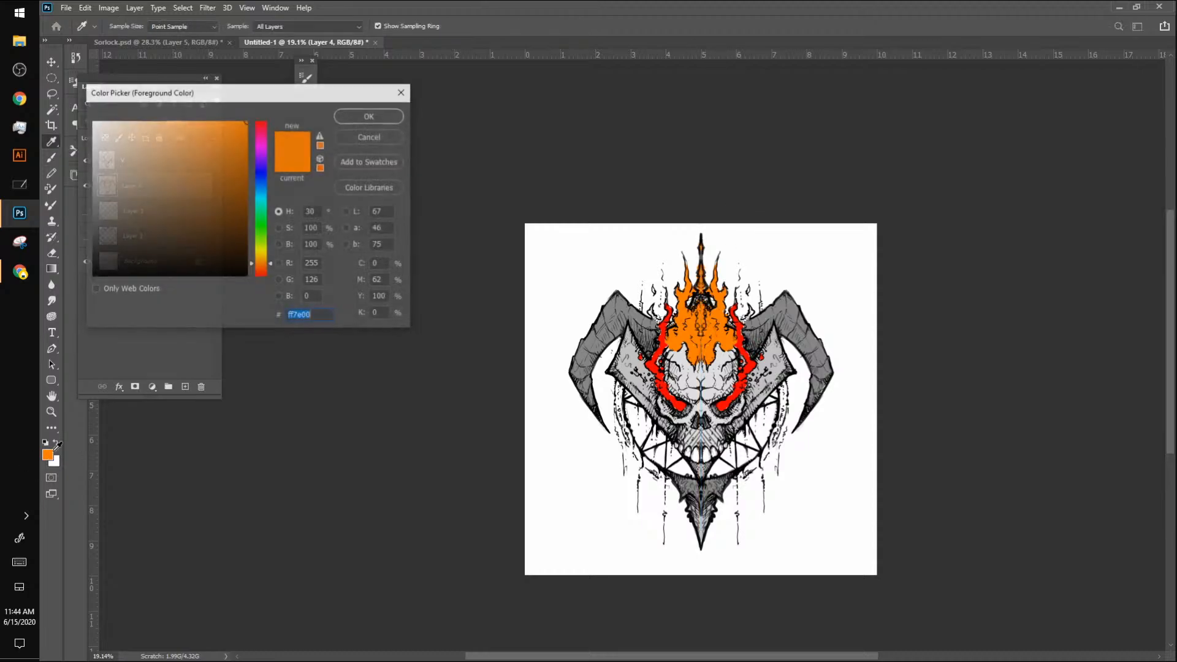
left_click_drag(265, 264, 265, 251)
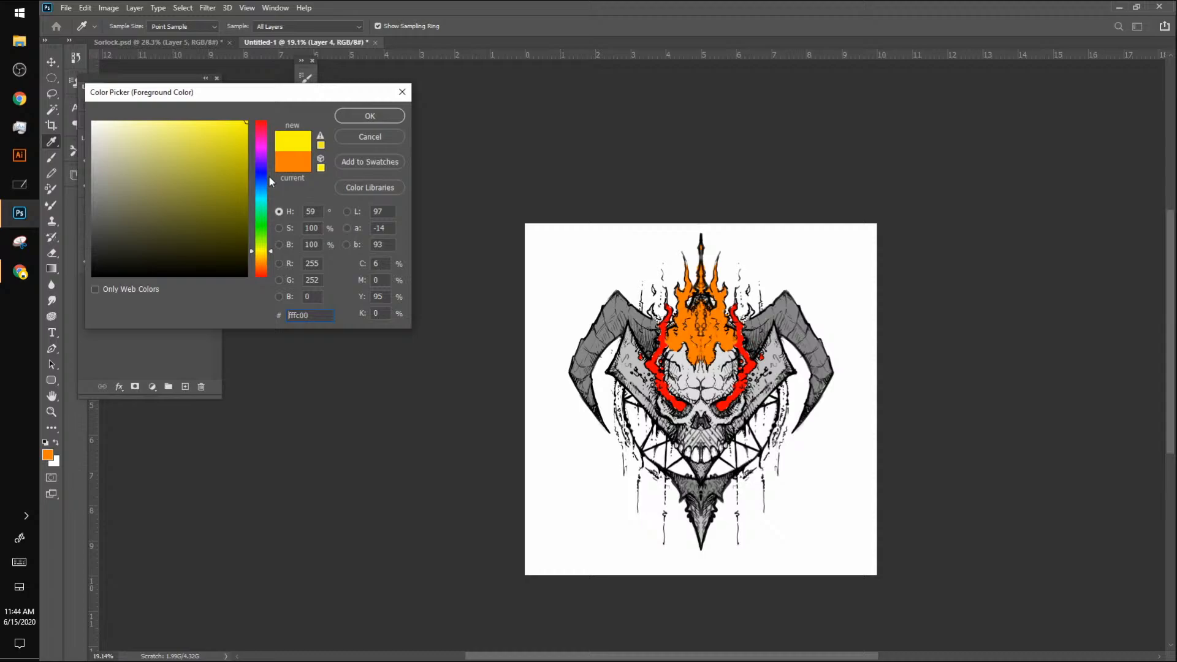
left_click(369, 116)
left_click_drag(697, 346, 698, 309)
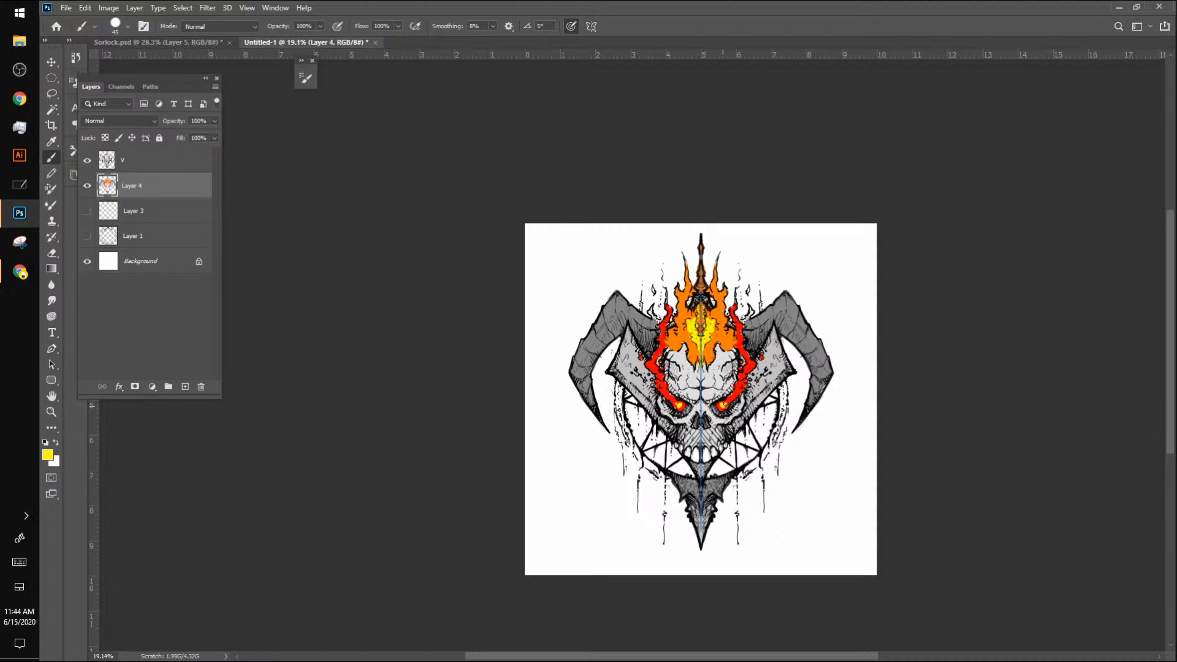
left_click_drag(736, 395, 740, 380)
Step: Sample red and orange from the artwork to add red accents inside the central flames and orange along the eye trails
left_click(87, 185)
left_click(87, 186)
left_click(734, 338, "alt")
mouse_move(725, 340)
left_mouse_down()
mouse_move(717, 309)
mouse_move(709, 353)
mouse_move(701, 303)
left_mouse_up()
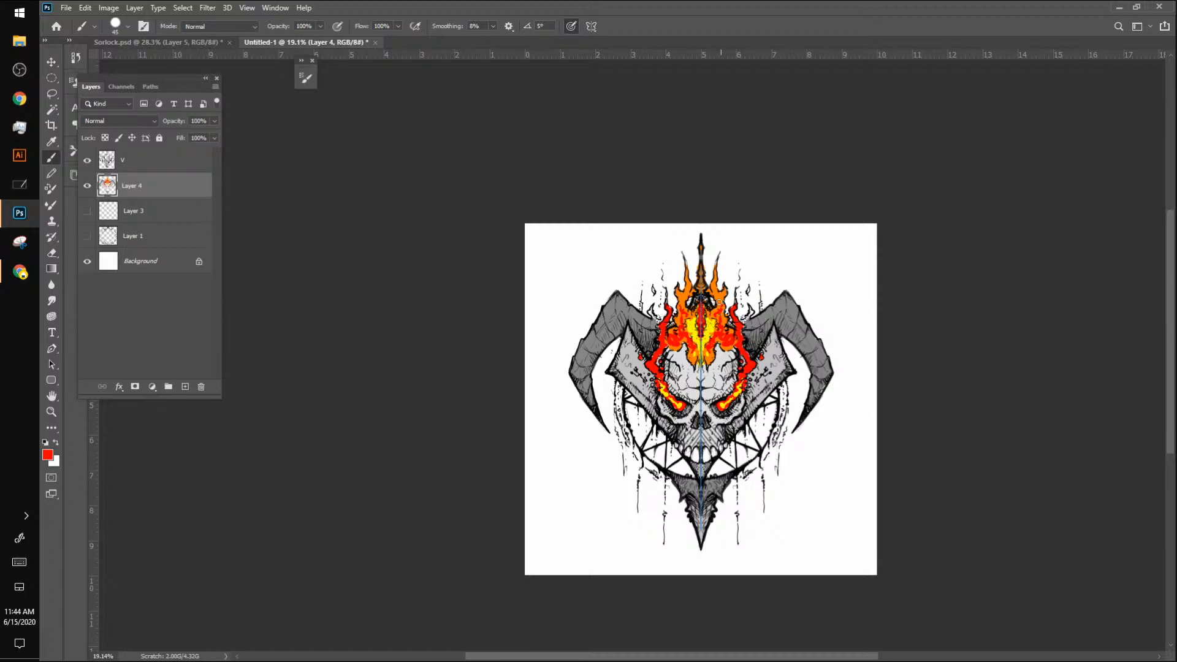
left_click(674, 349, "alt")
Step: Add white-hot highlights to the eyes and the central forehead flame, blending them with sampled yellow
left_click(709, 334, "alt")
left_click(720, 409, "alt")
left_click(723, 405, "alt")
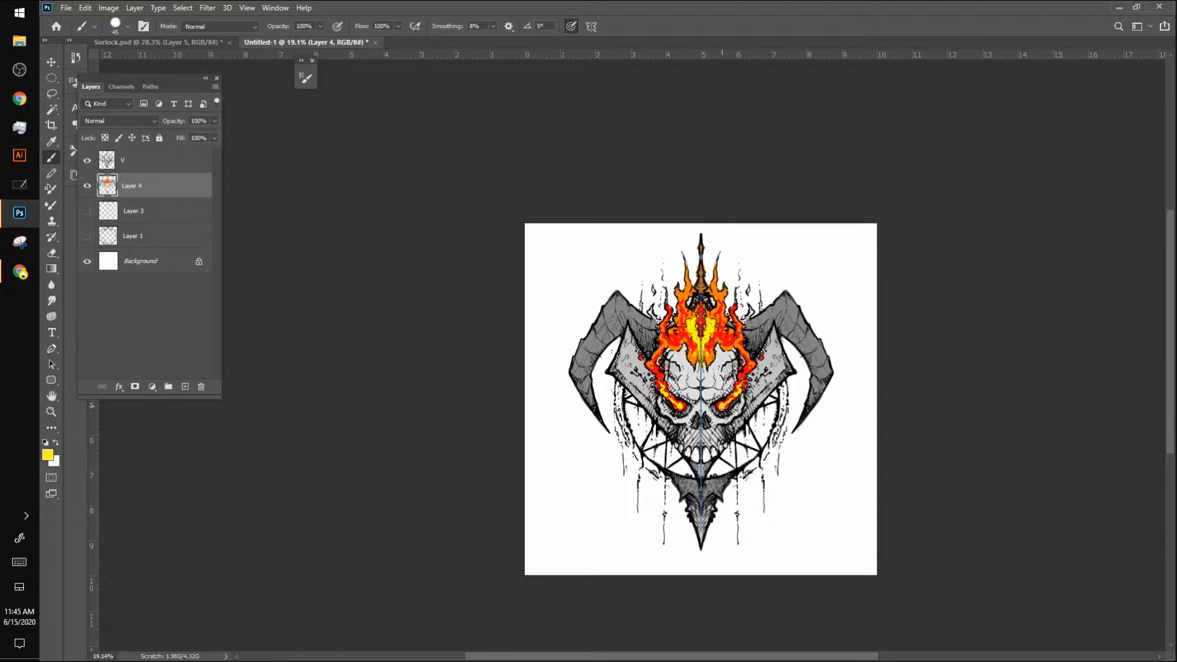
left_click(724, 406, "alt")
mouse_move(701, 342)
left_mouse_down()
mouse_move(701, 309)
mouse_move(705, 355)
mouse_move(692, 348)
left_mouse_up()
left_click_drag(691, 364, 694, 360)
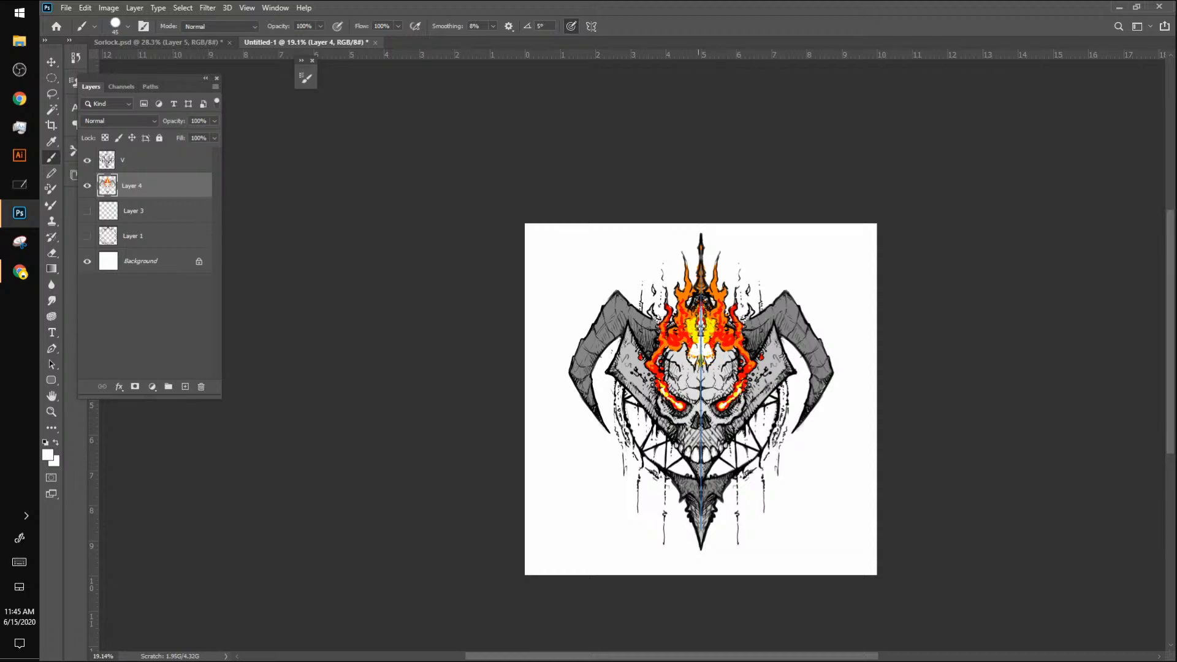
left_click(701, 335, "alt")
mouse_move(690, 345)
left_mouse_down()
mouse_move(695, 363)
mouse_move(712, 359)
left_mouse_up()
Step: Sample the horns' medium grey and shade the skull's jaw, nose area and brow, and the plates' lower edges
left_click(835, 366, "alt")
left_click(775, 370, "alt")
left_click(781, 306, "alt")
mouse_move(681, 427)
left_mouse_down()
mouse_move(694, 452)
mouse_move(675, 447)
mouse_move(694, 464)
left_mouse_up()
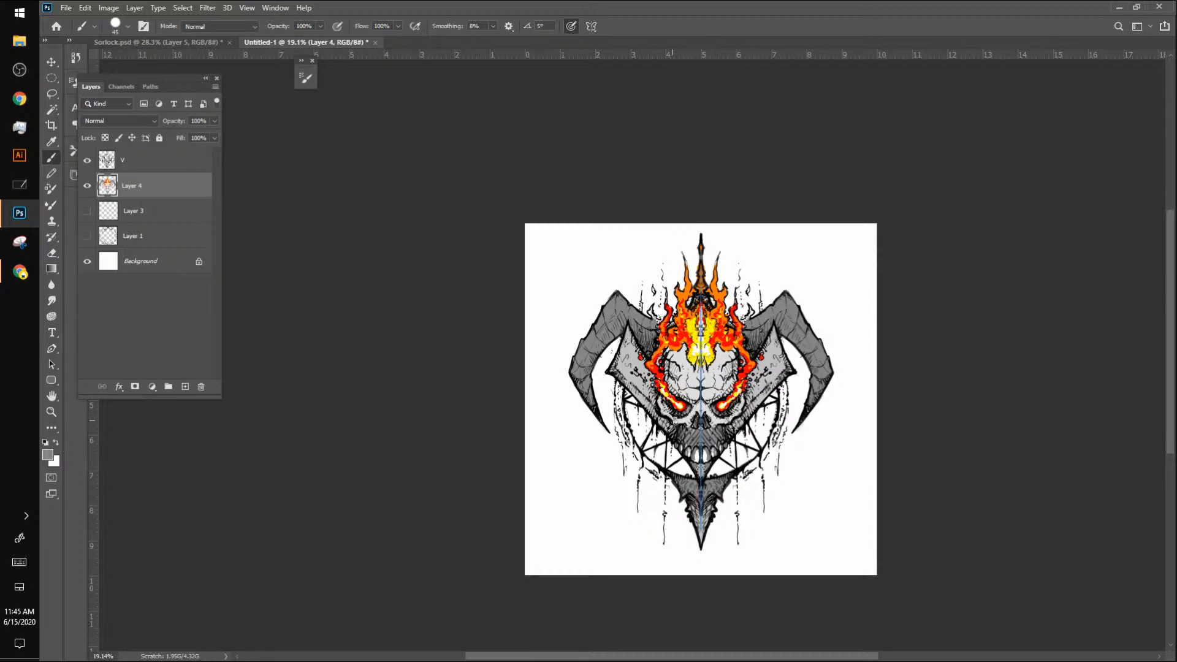
left_click_drag(675, 423, 696, 407)
left_click_drag(676, 395, 697, 397)
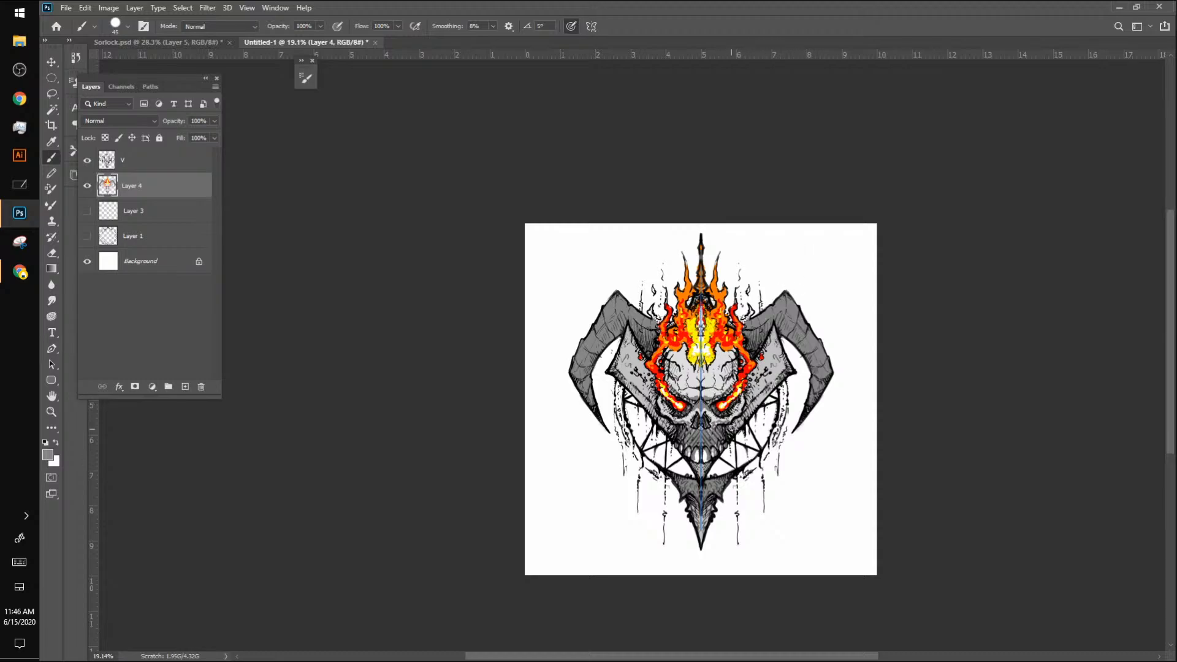
left_click_drag(737, 423, 773, 367)
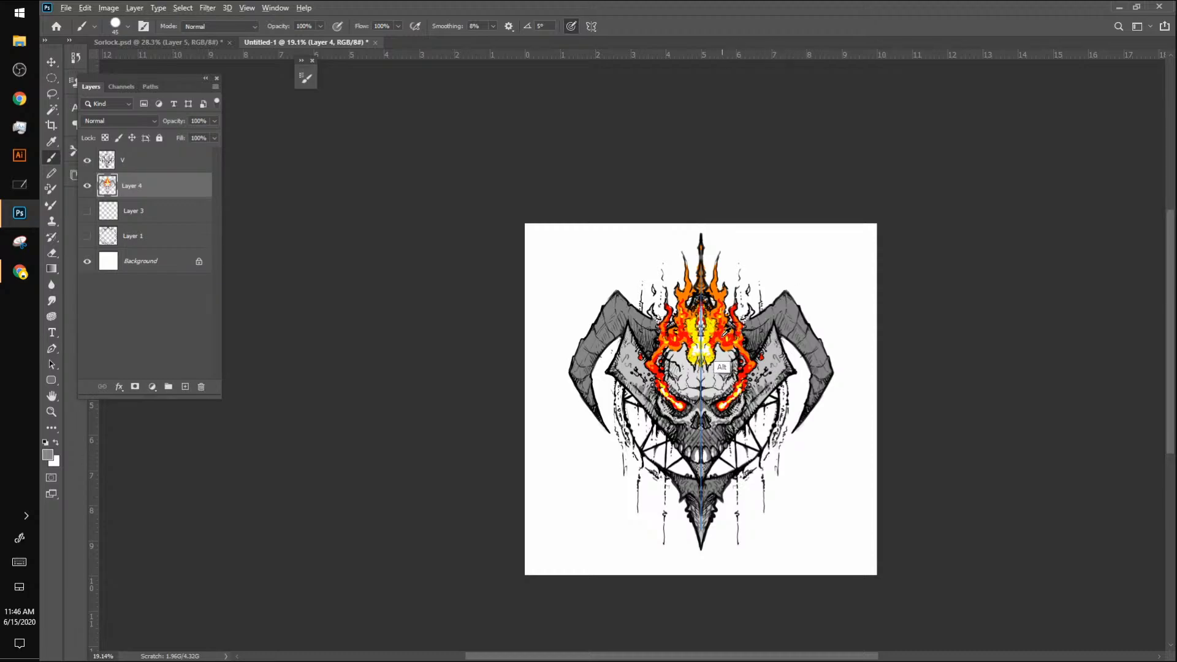
Step: Sample the flame red, darken it to a40202, and paint the outer edges of the angular side plates
left_click(723, 364, "alt")
left_click(47, 454)
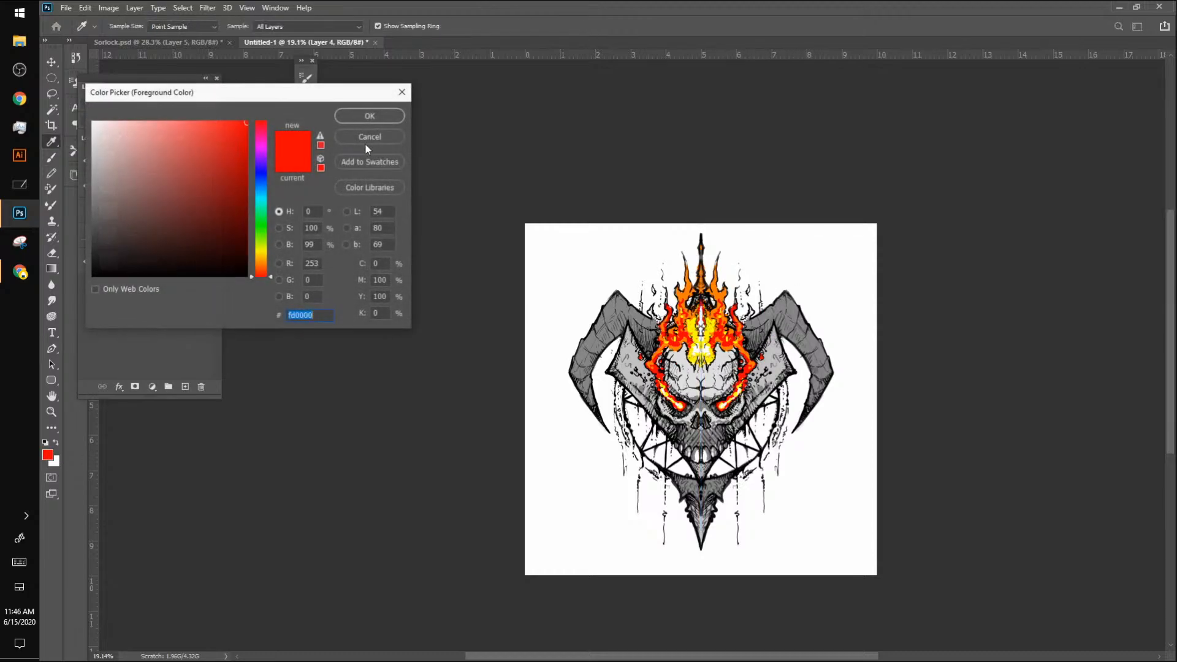
left_click(248, 165)
left_click(377, 113)
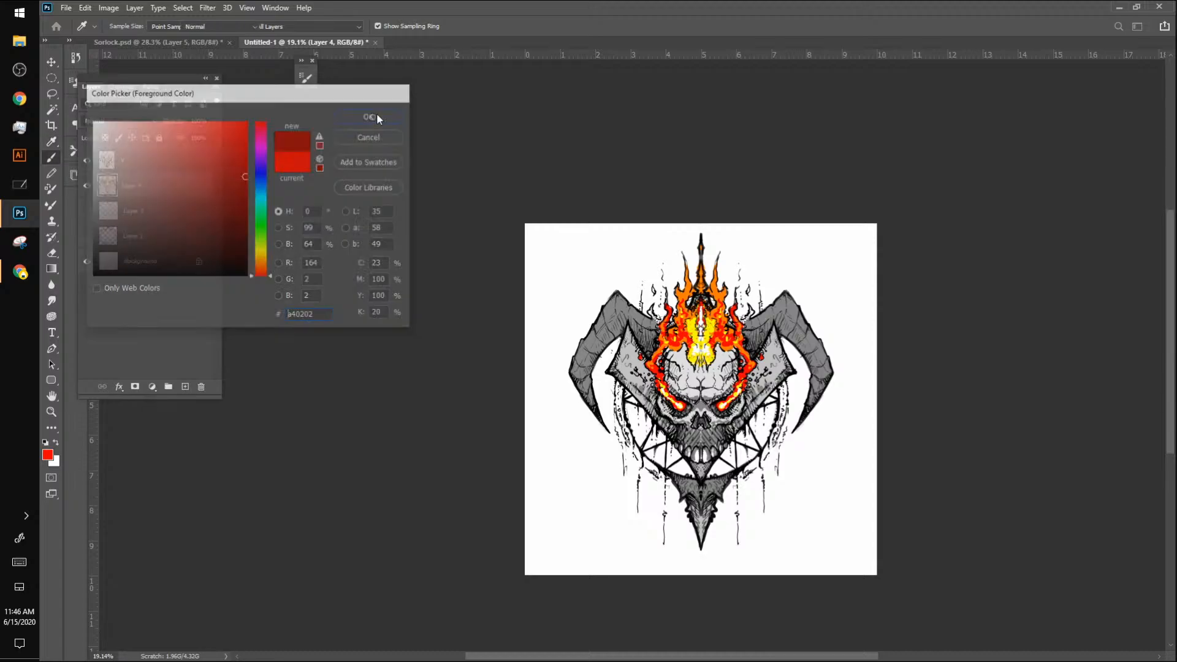
mouse_move(774, 326)
left_mouse_down()
mouse_move(791, 372)
mouse_move(797, 351)
mouse_move(760, 393)
mouse_move(782, 370)
left_mouse_up()
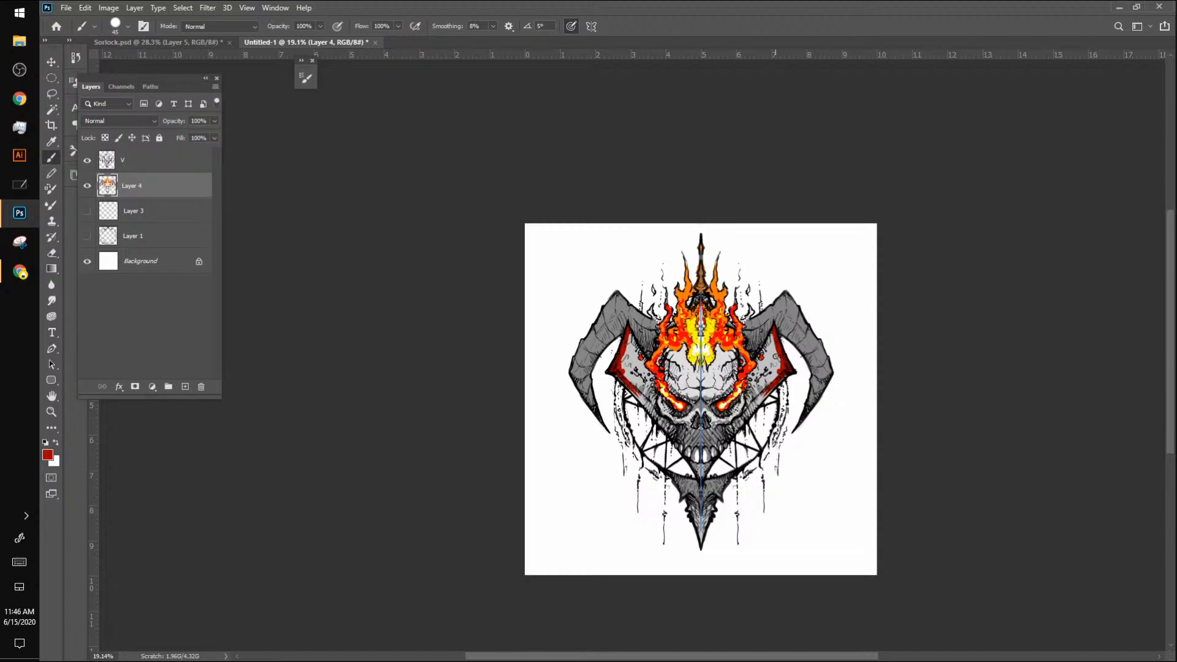
Step: Choose the Sampled Brush 15 3 texture brush at 1266 px for painting on Layer 4
left_click(127, 27)
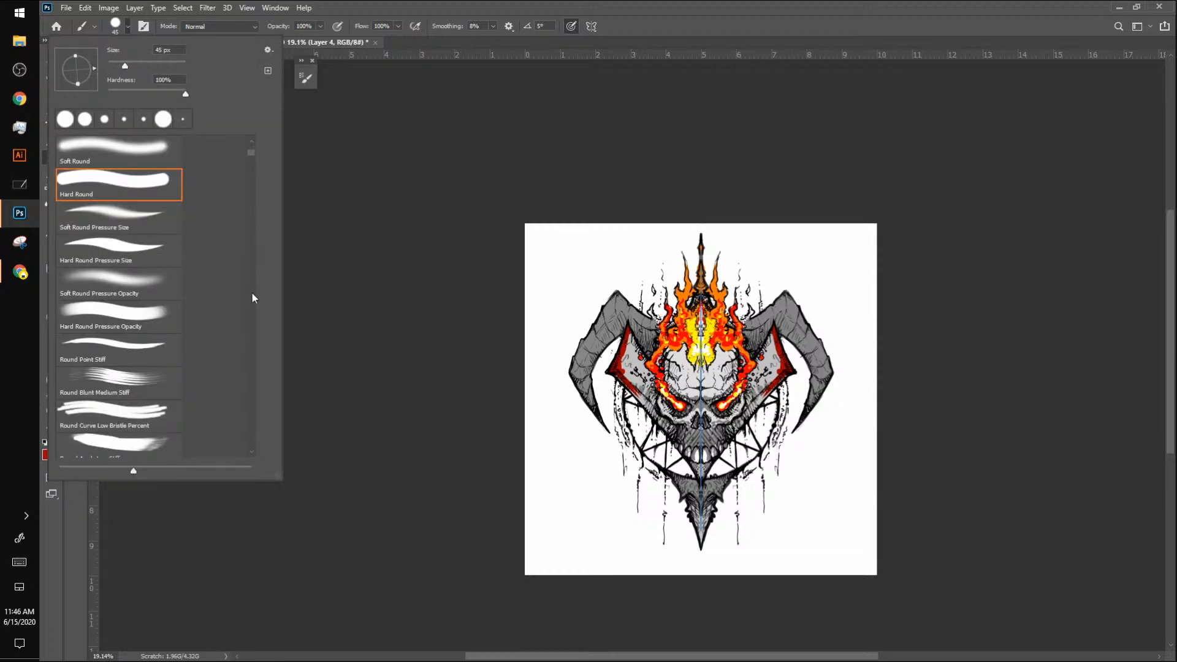
scroll(252, 293, "down", 15)
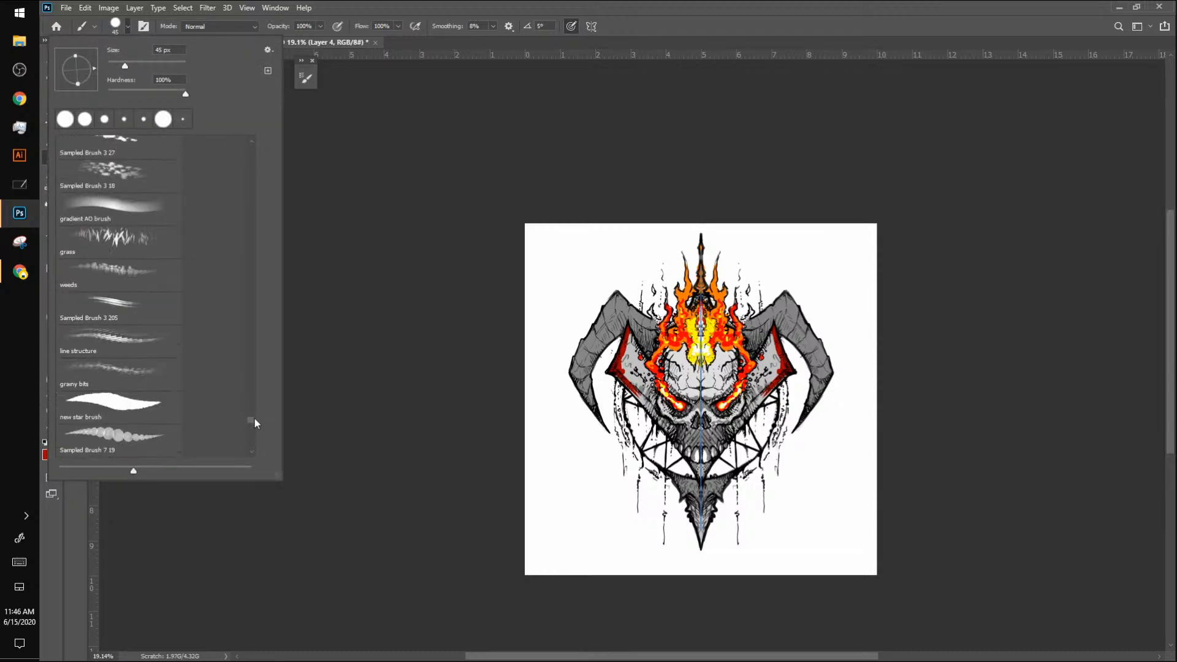
left_click_drag(254, 418, 253, 411)
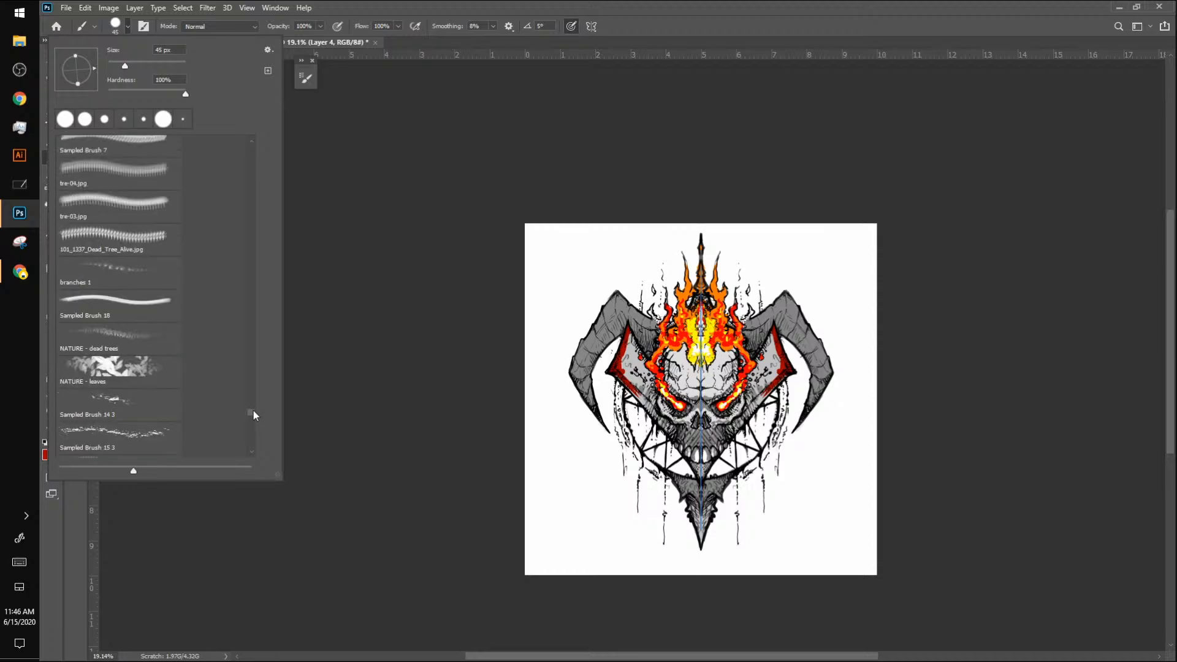
left_click(158, 433)
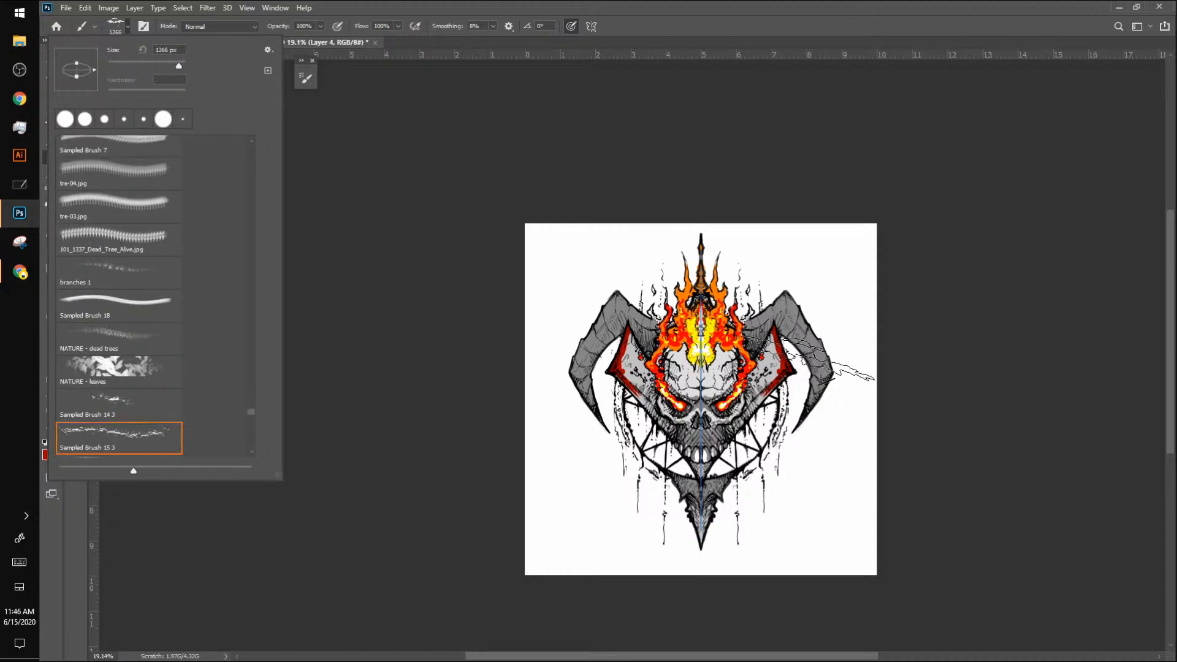
left_click(787, 362)
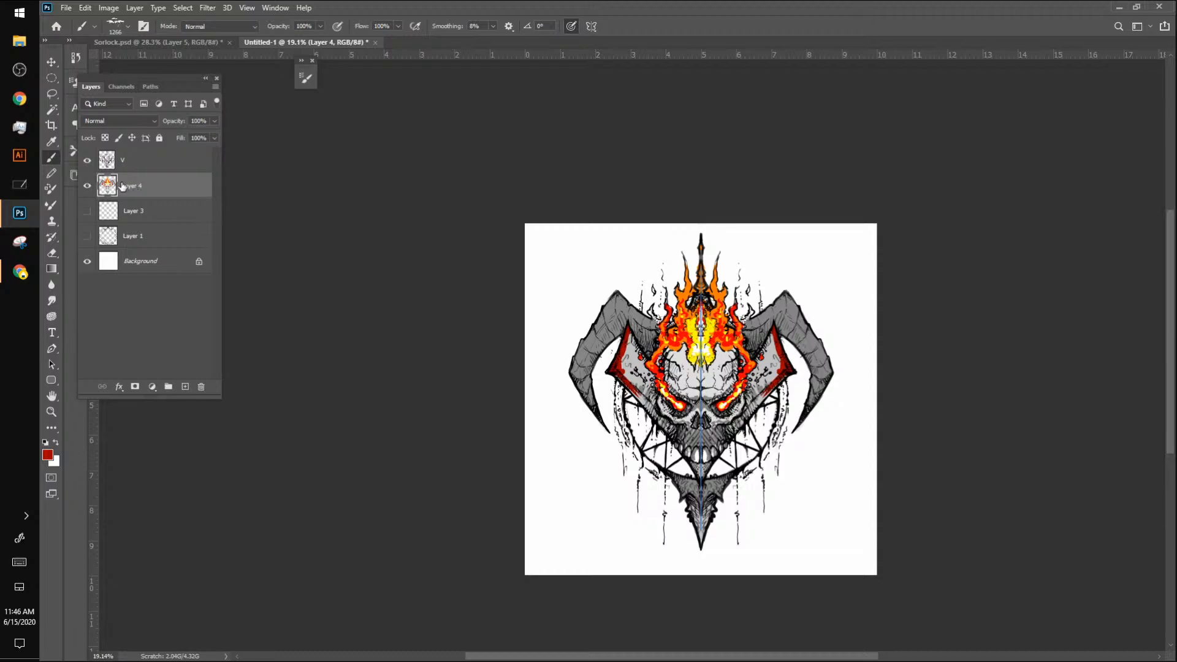
Step: Stamp dark red scratch texture across the side plates, cheeks and horn tips, undoing the first misplaced stamp
left_click(770, 371)
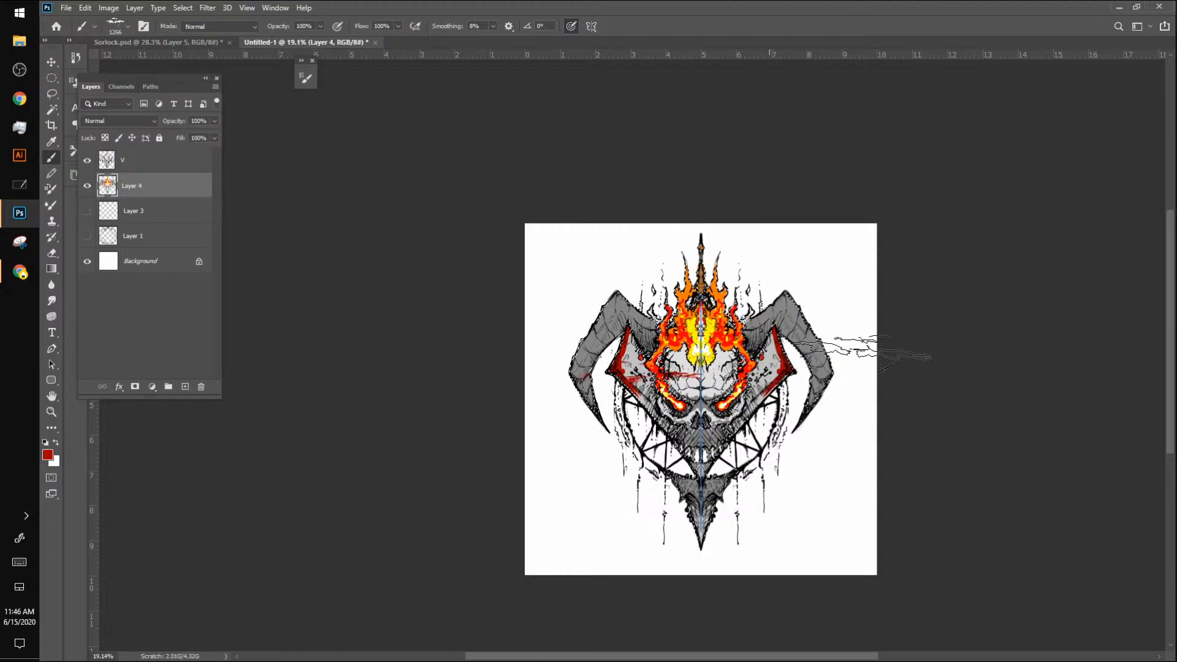
key("ctrl+z")
left_click(818, 321)
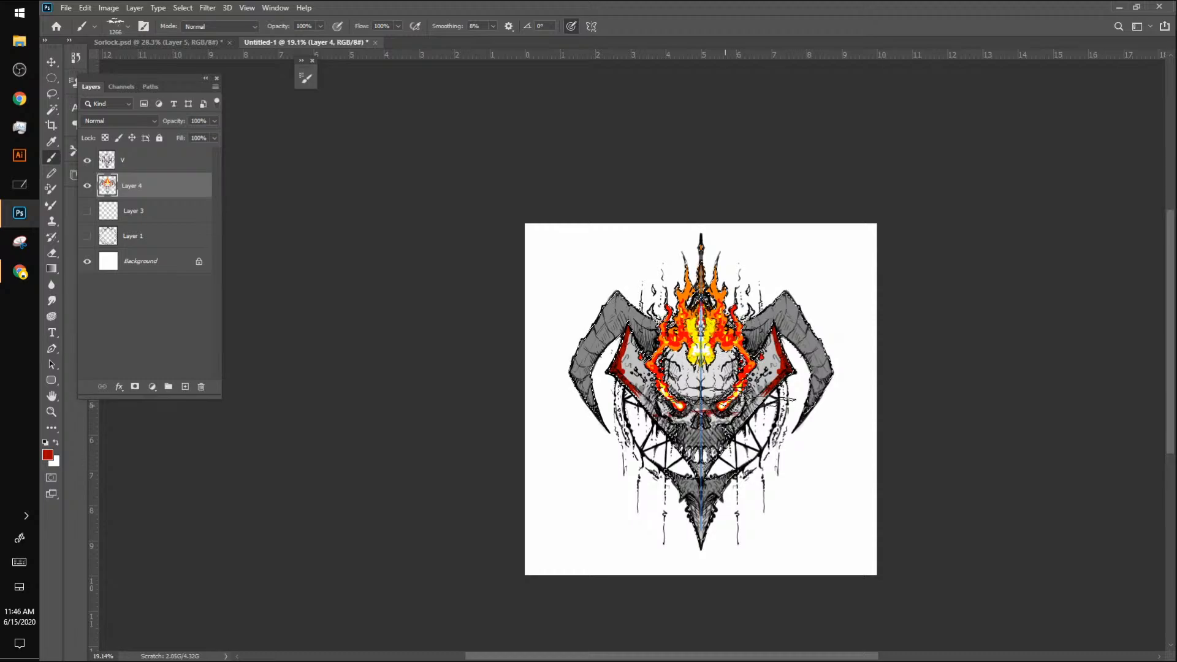
left_click(736, 403)
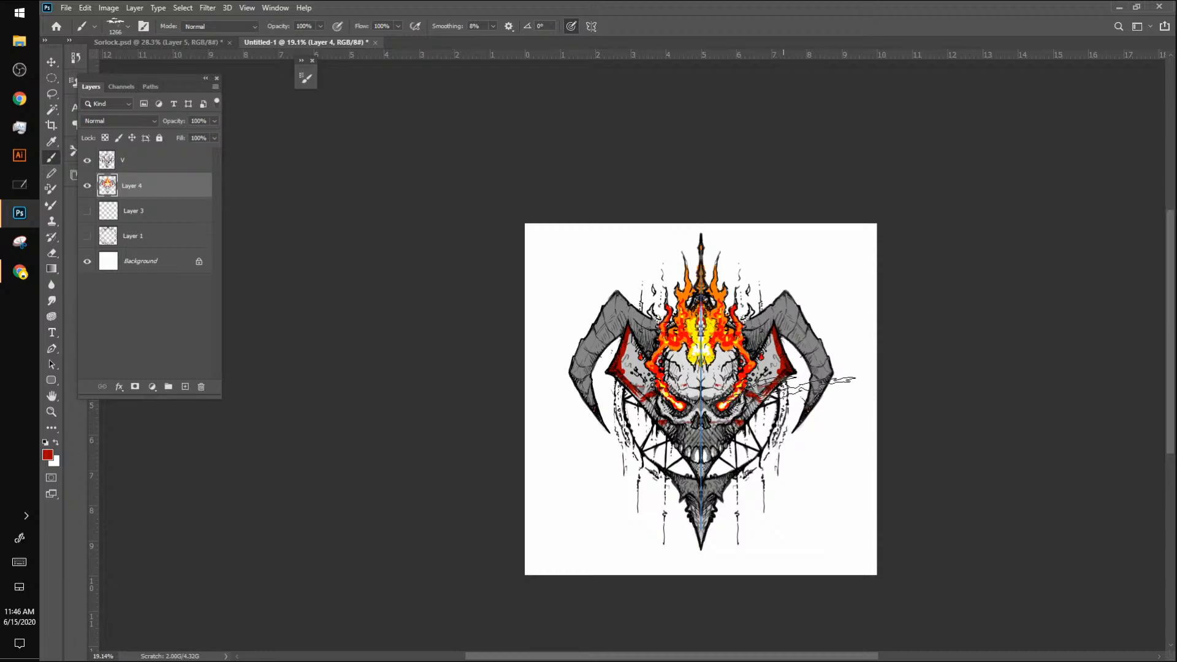
key("z")
left_click_drag(729, 399, 797, 352)
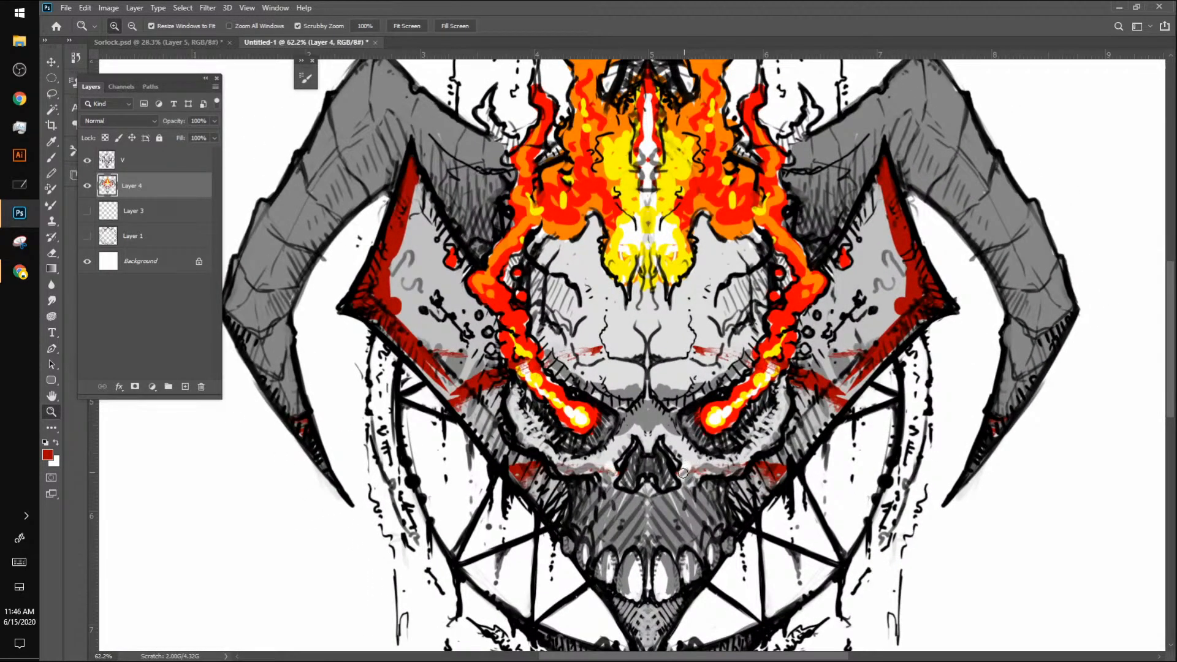
left_click(676, 451, "alt")
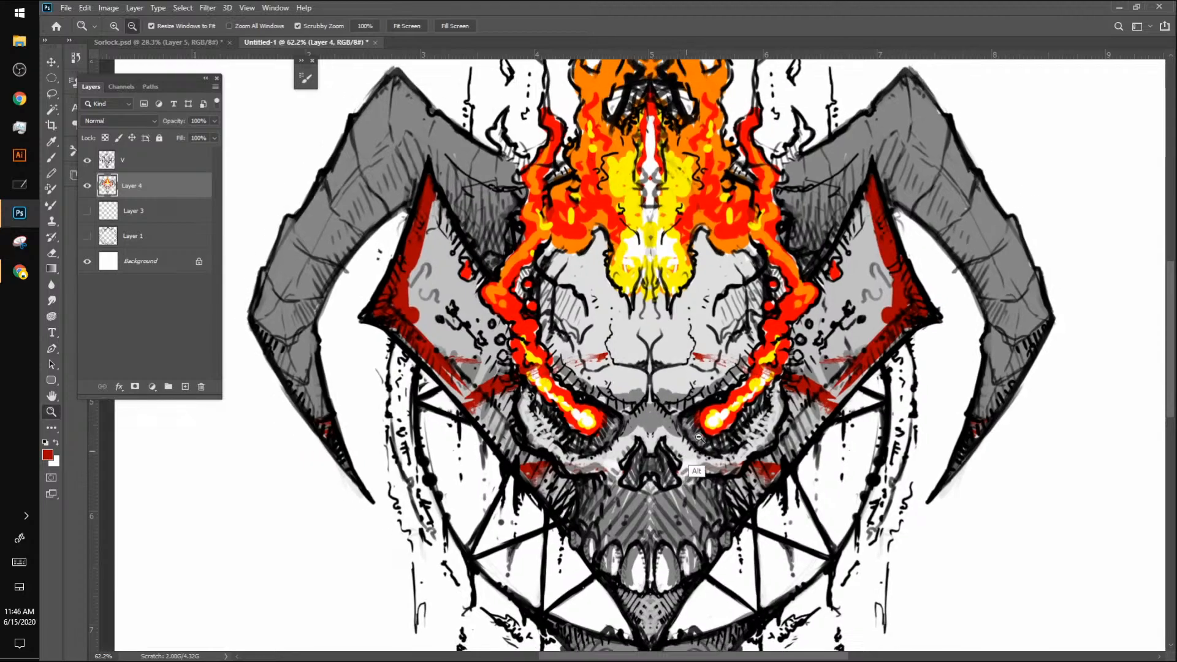
Step: Switch back to the Hard Round brush and shrink it to a fine size, undoing the stray oversized red dab
key("b")
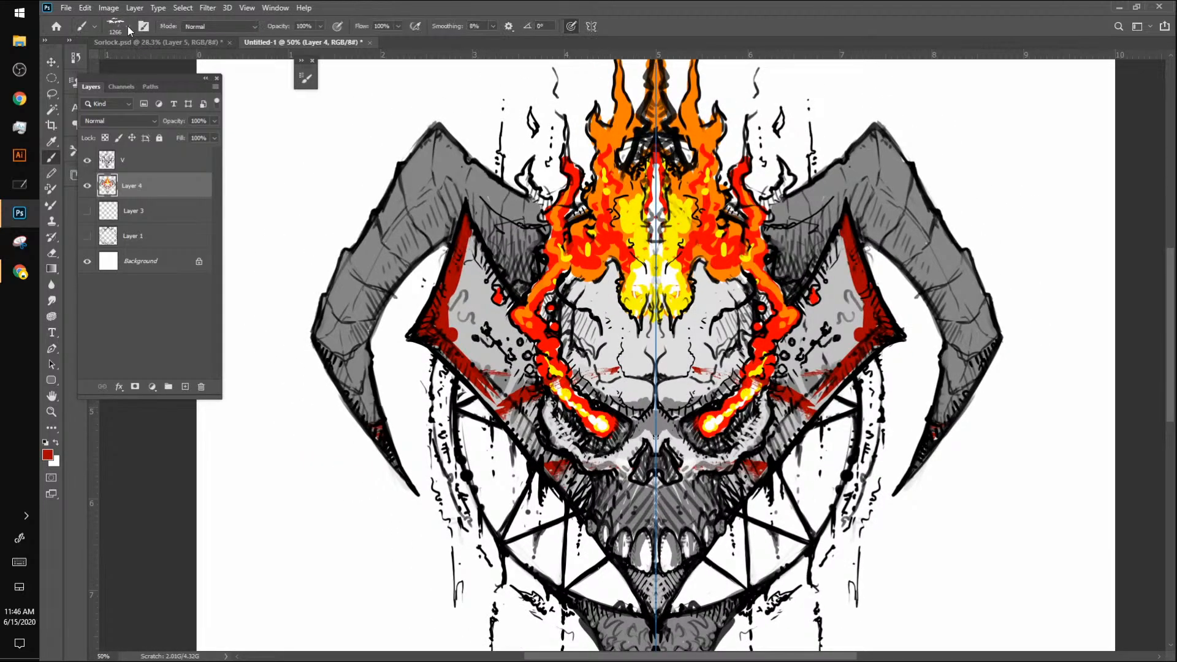
left_click(127, 26)
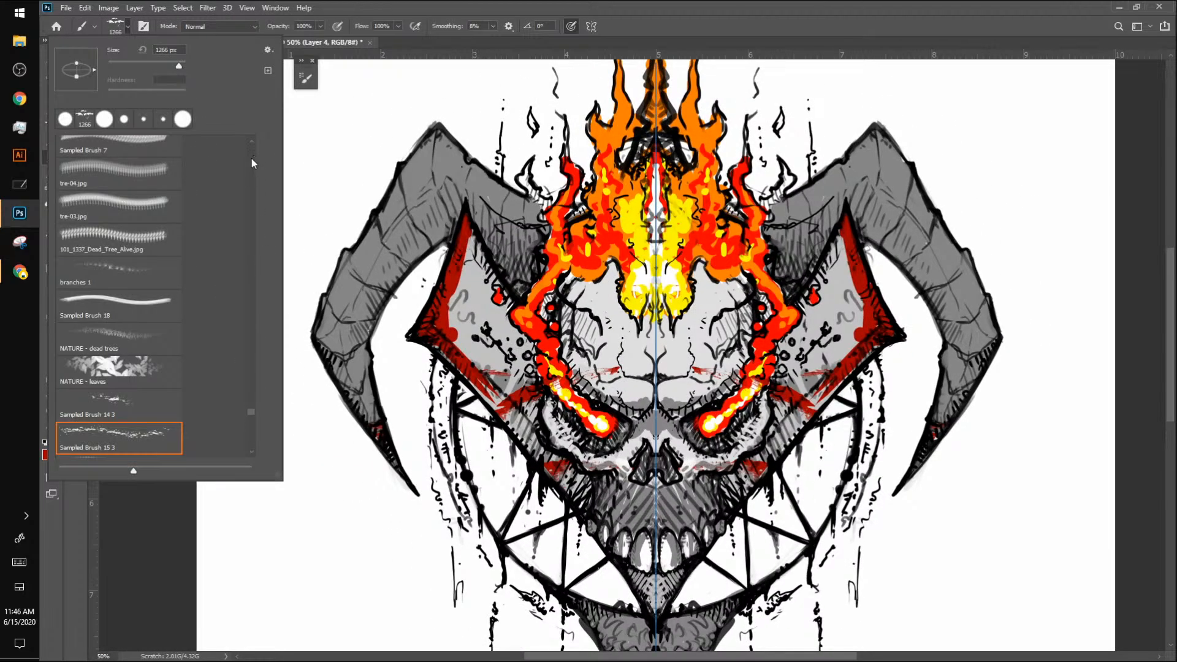
scroll(251, 364, "up", 5)
left_click_drag(254, 373, 255, 131)
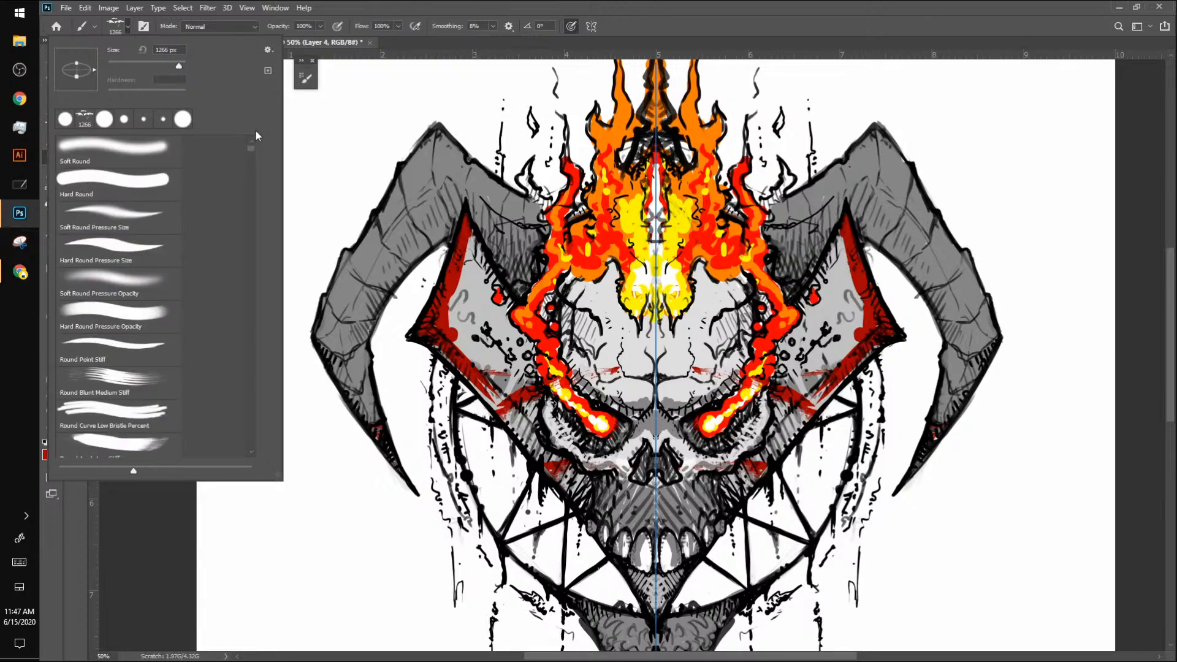
left_click(157, 149)
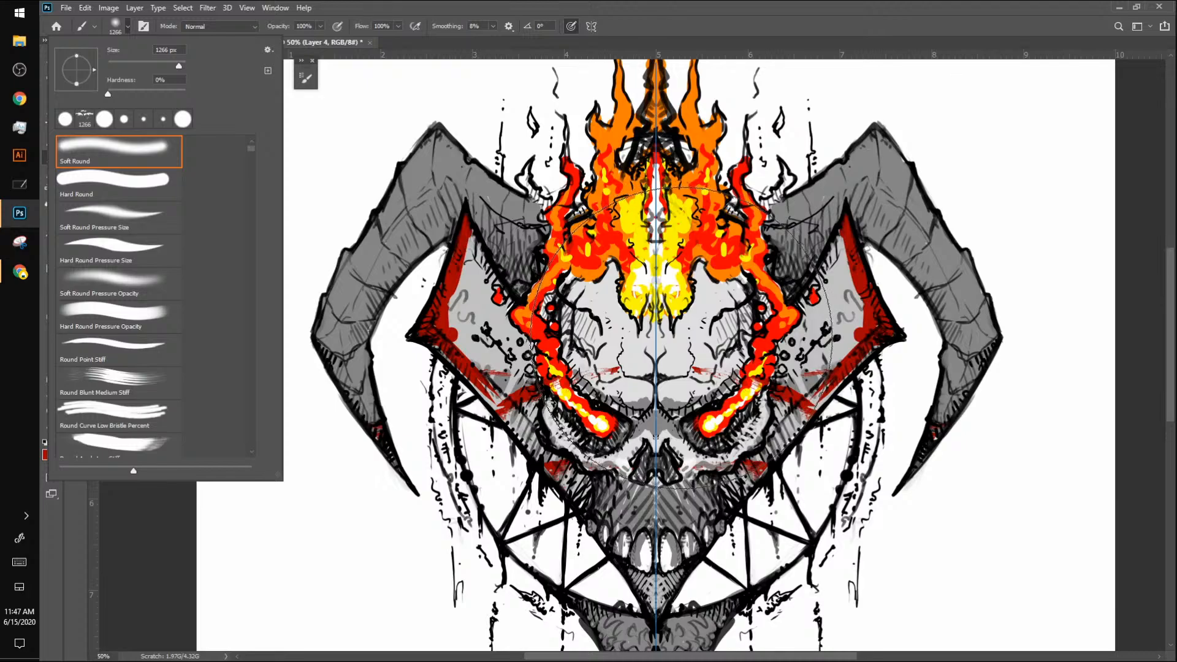
key("period")
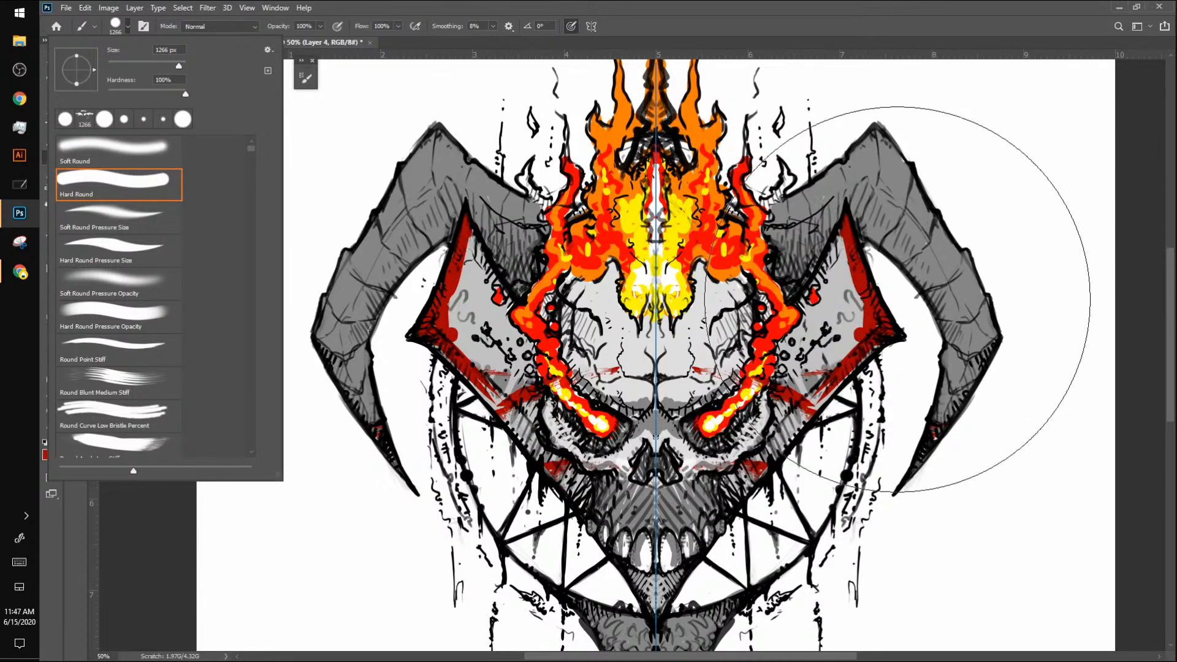
left_click(1142, 104)
key("bracketleft")
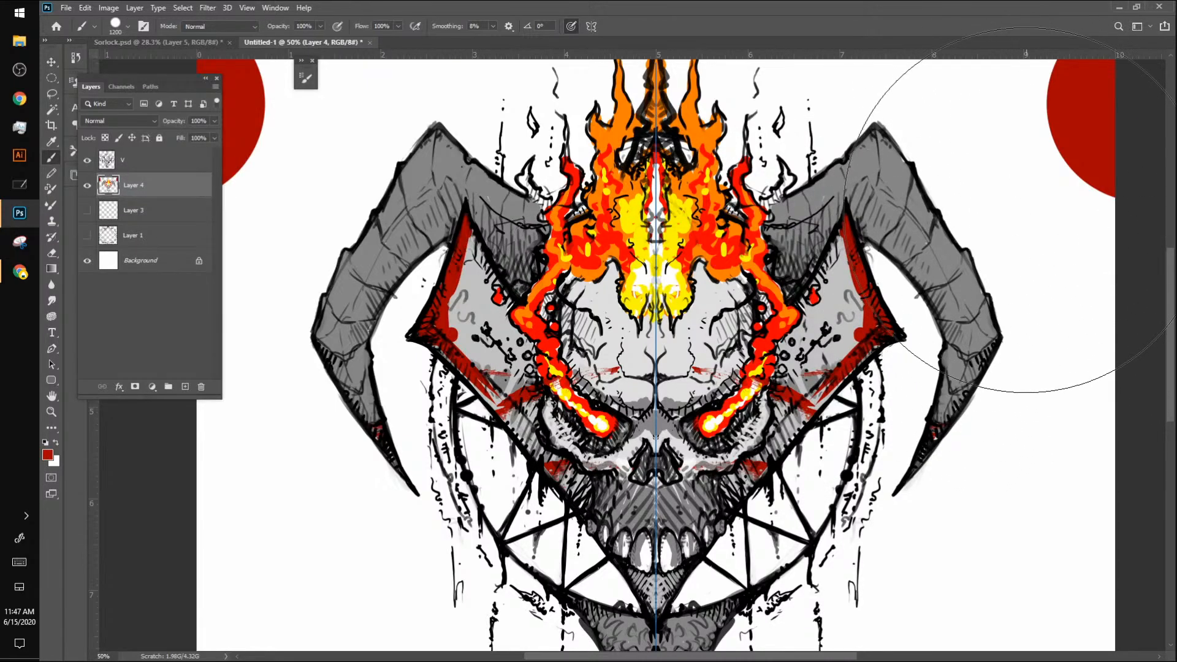
key("ctrl+z")
key("bracketleft")
key("bracketleft")
key("bracketleft")
key("bracketleft")
key("bracketleft")
key("bracketleft")
key("bracketleft")
key("bracketleft")
key("bracketleft")
key("bracketleft")
key("bracketleft")
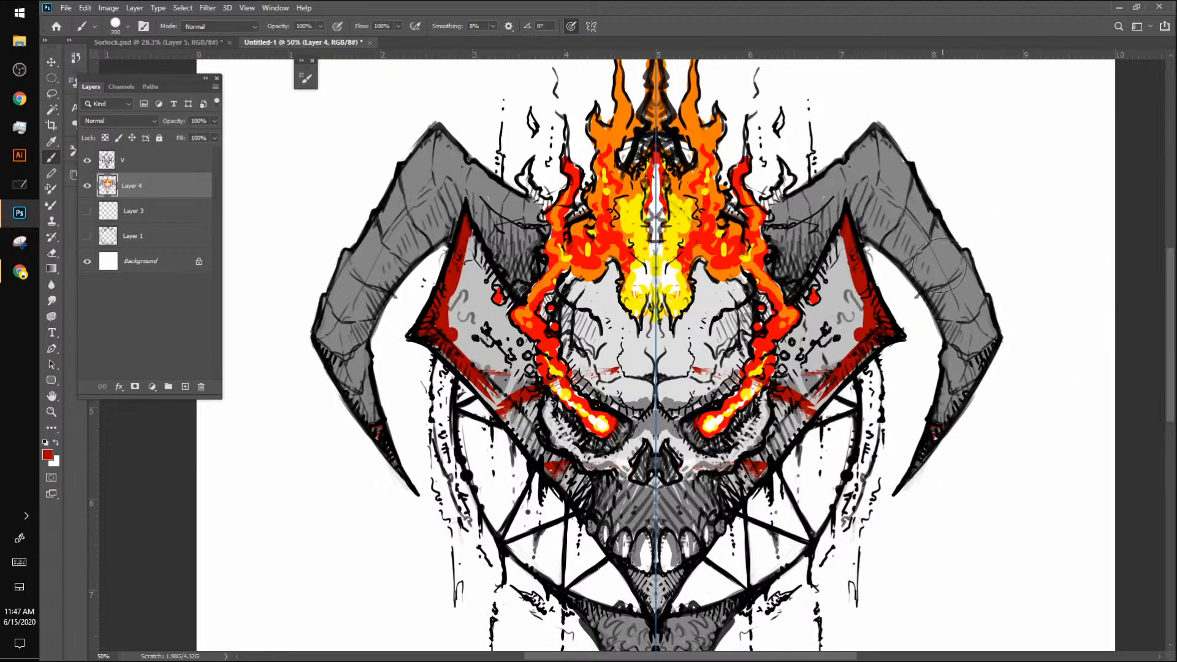
key("bracketleft")
key("bracketleft")
key("bracketleft")
key("bracketleft")
key("bracketleft")
key("bracketleft")
key("bracketleft")
key("bracketleft")
key("bracketleft")
Step: Sample the flame orange and fill the outer flame wisps beside the horns and the small floating flames above them
left_click(741, 201, "alt")
left_click(714, 162, "alt")
mouse_move(746, 164)
left_mouse_down()
mouse_move(783, 164)
mouse_move(792, 179)
mouse_move(763, 206)
left_mouse_up()
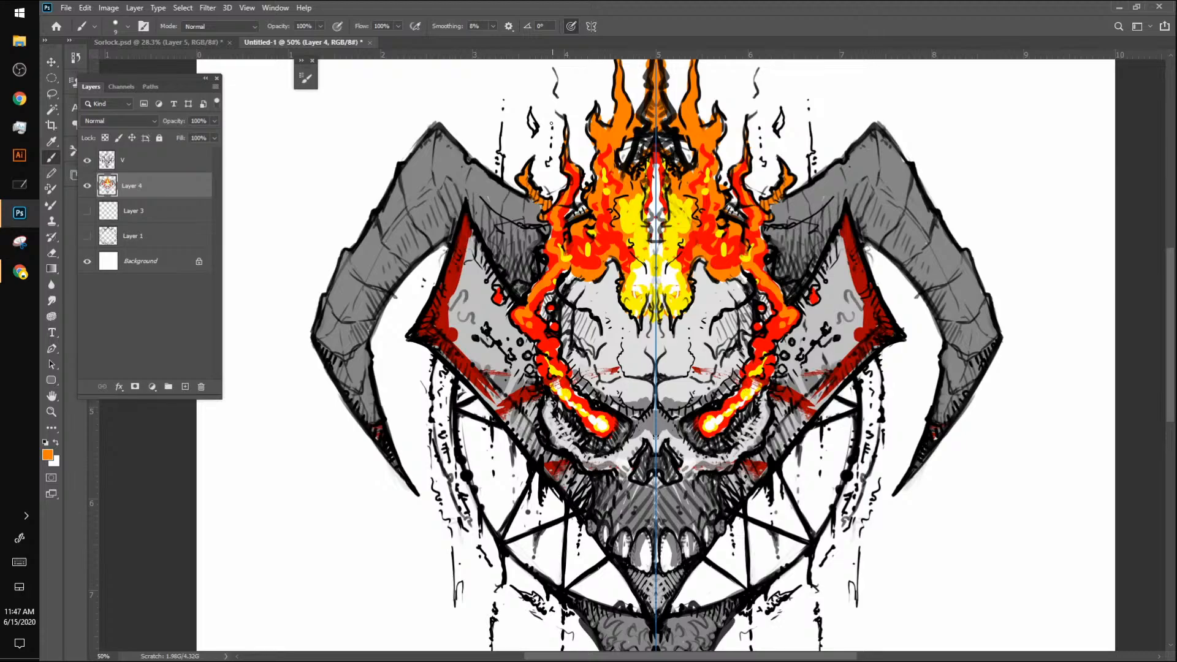
left_click_drag(780, 118, 779, 127)
Step: Sample the skull's light grey and paint over the red scratches on the forehead, enlarging the brush for broader coverage
left_click(701, 366, "alt")
mouse_move(691, 370)
left_mouse_down()
mouse_move(707, 374)
mouse_move(667, 401)
mouse_move(689, 395)
left_mouse_up()
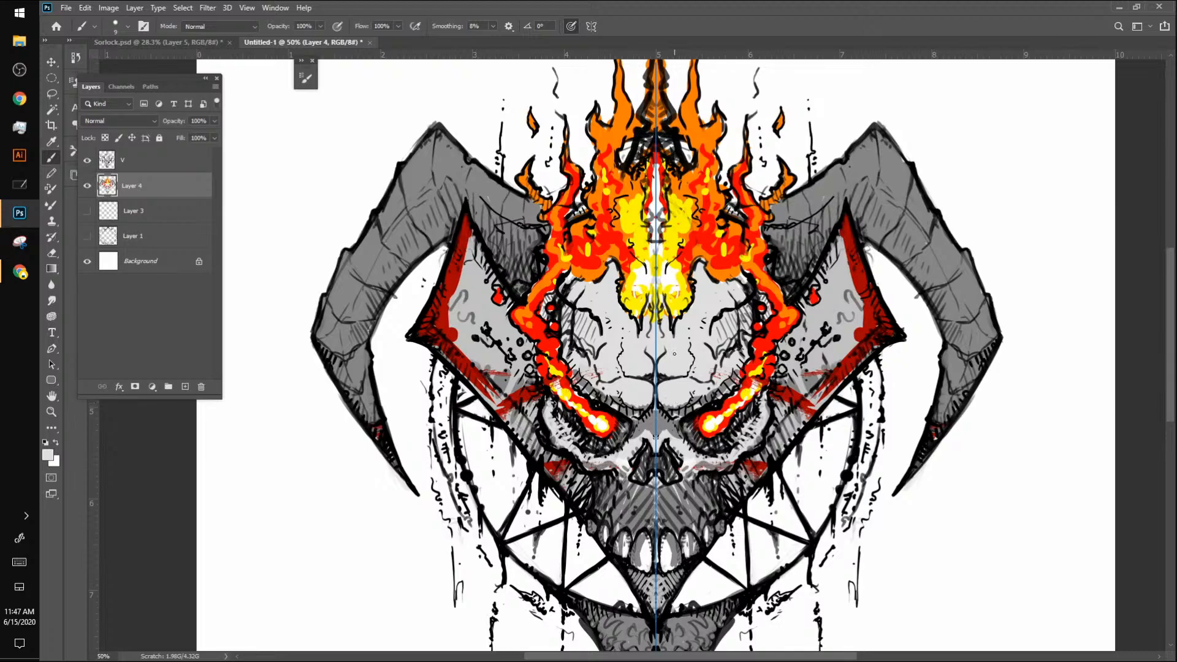
left_click(596, 377)
key("bracketright")
key("bracketright")
key("bracketright")
key("bracketright")
key("bracketright")
mouse_move(586, 369)
left_mouse_down()
mouse_move(578, 380)
mouse_move(574, 368)
mouse_move(587, 388)
mouse_move(636, 401)
left_mouse_up()
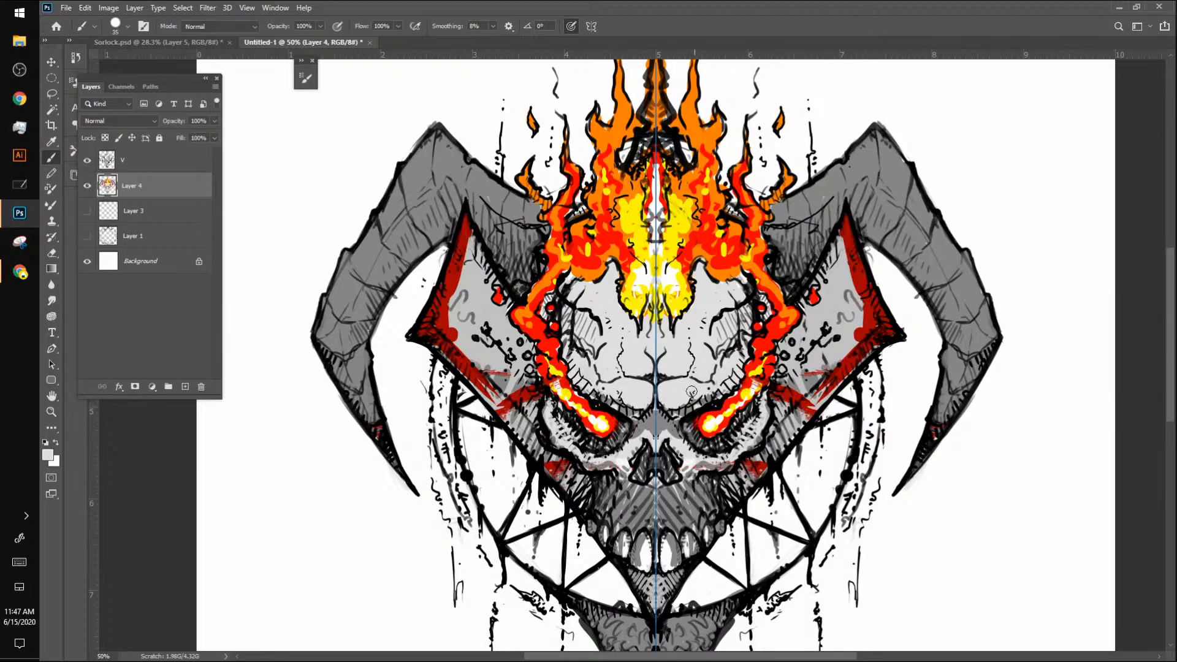
Step: Paint light grey with a smaller brush over the red scratches on the cheekbones beside the nose
key("alt")
key("bracketleft")
key("bracketleft")
mouse_move(586, 466)
left_mouse_down()
mouse_move(622, 470)
mouse_move(628, 495)
left_mouse_up()
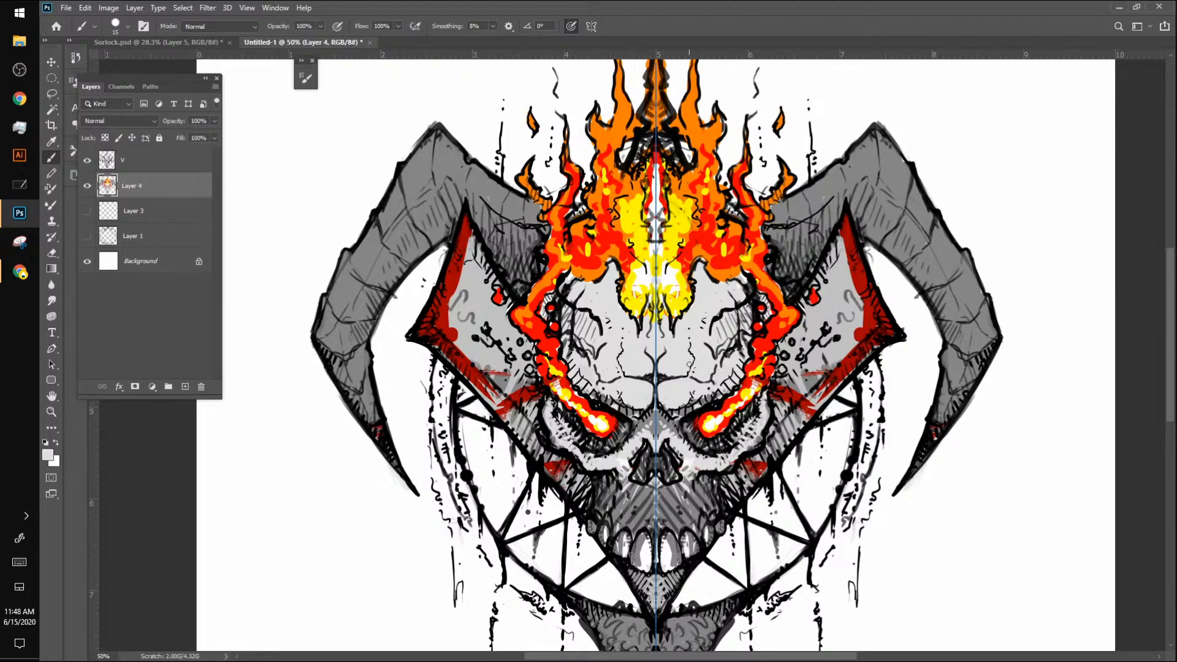
Step: Refine the brow line, forehead sides and eye-socket rims with sampled medium and light grey strokes
left_click(661, 450, "alt")
left_click_drag(657, 371, 712, 372)
left_click_drag(741, 325, 744, 299)
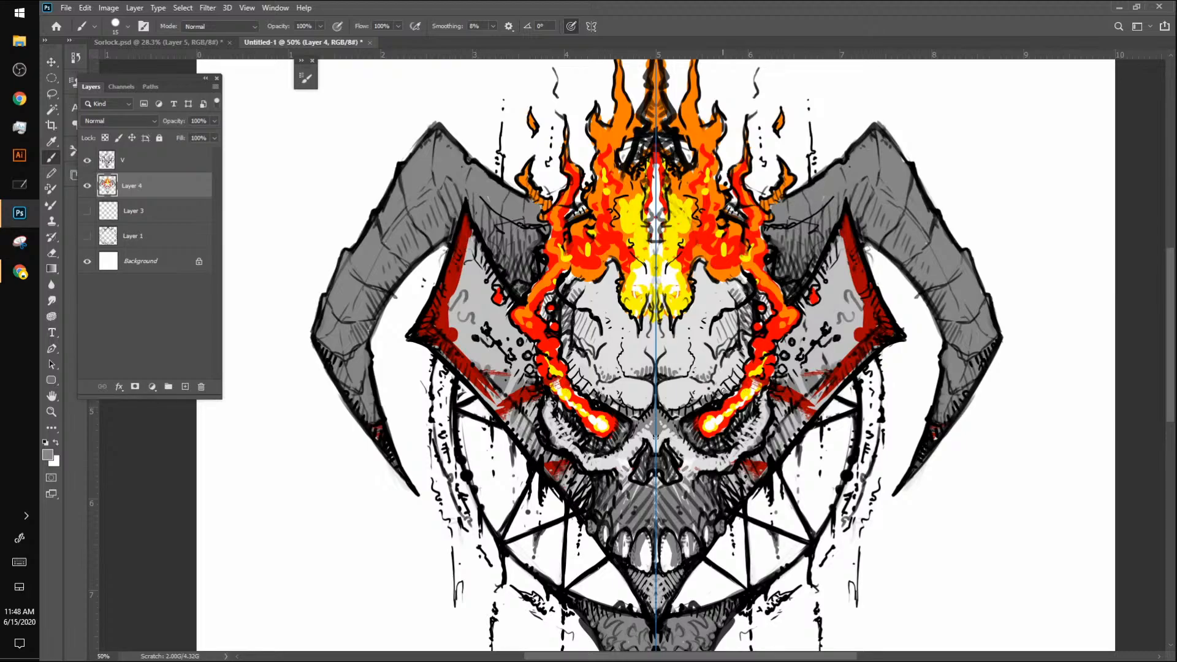
left_click_drag(723, 390, 740, 367)
left_click_drag(747, 450, 766, 405)
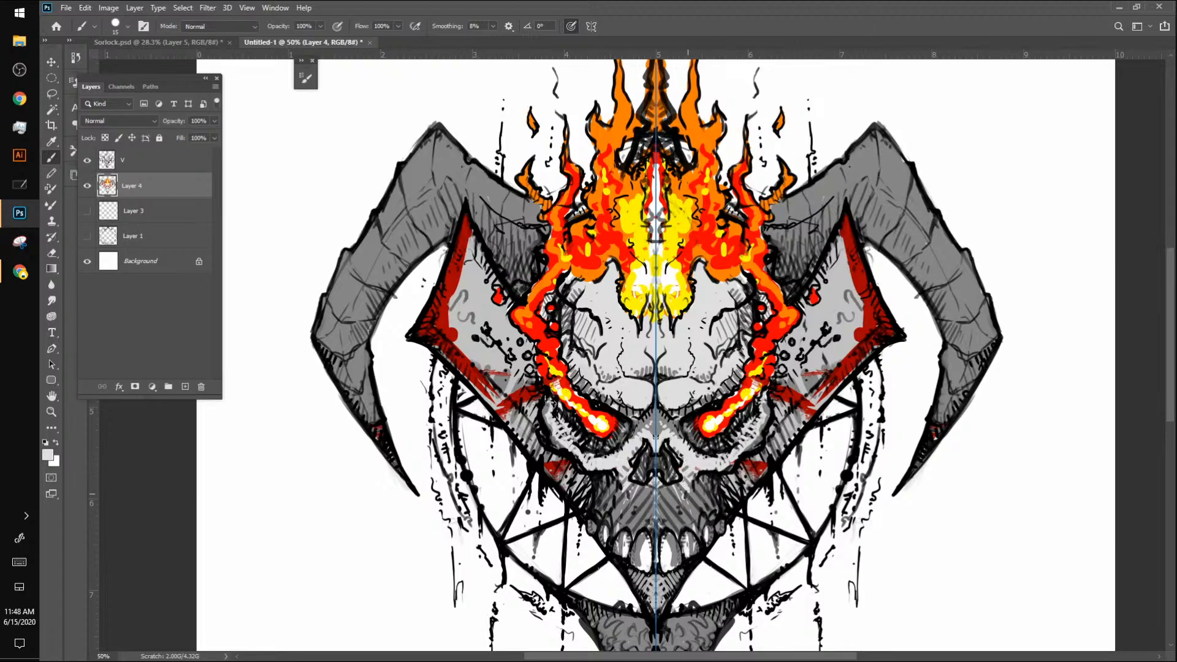
Step: Add light strokes to the upper jaw, whiten the teeth and shade their edges with sampled greys
left_click_drag(684, 493, 689, 505)
left_click(644, 551, "alt")
mouse_move(644, 540)
left_mouse_down()
mouse_move(640, 569)
mouse_move(623, 539)
mouse_move(620, 555)
left_mouse_up()
left_click(619, 538, "alt")
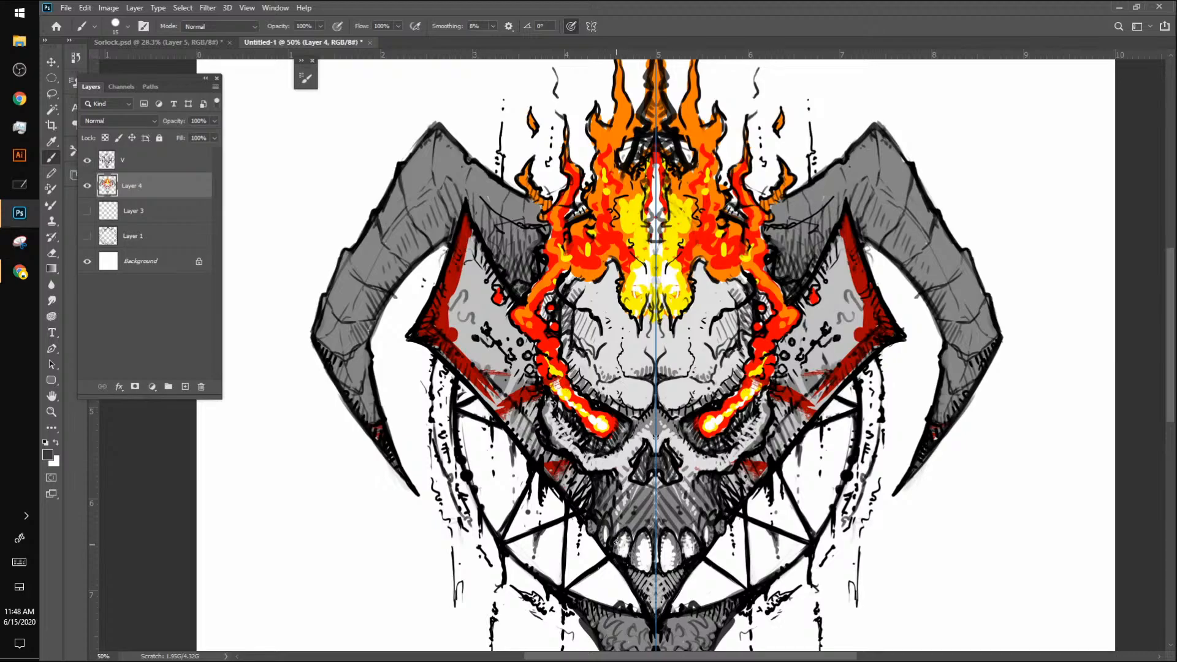
left_click(640, 538, "alt")
left_click(644, 539, "alt")
left_click_drag(662, 558, 673, 560)
left_click(669, 587, "alt")
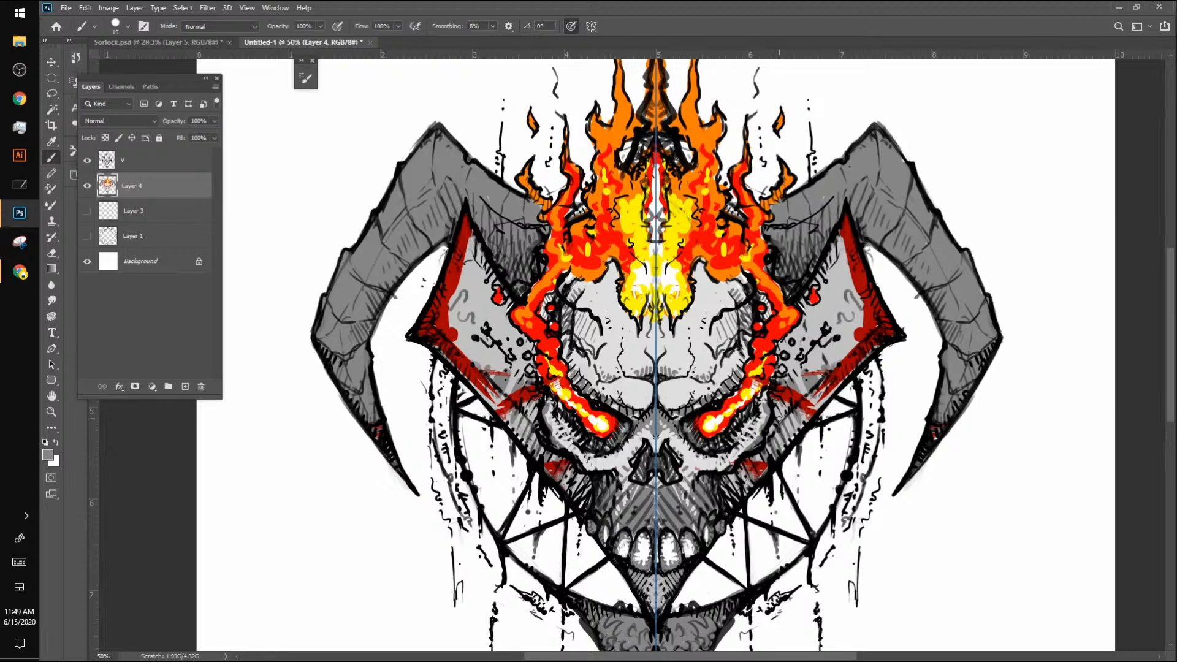
Step: Roughen the side plates' red borders with jagged grey and darker red strokes along their inner and lower edges
left_click(864, 293, "alt")
mouse_move(843, 233)
left_mouse_down()
mouse_move(831, 247)
mouse_move(853, 278)
mouse_move(861, 332)
mouse_move(838, 364)
mouse_move(844, 349)
left_mouse_up()
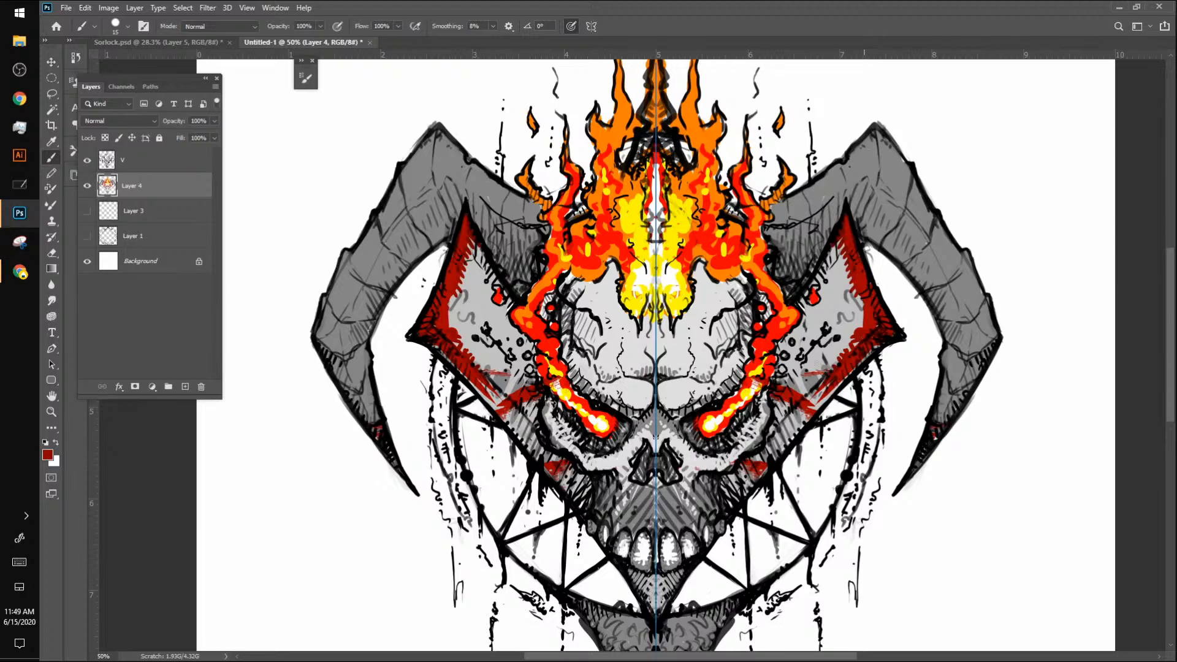
left_click_drag(822, 404, 857, 366)
left_click(855, 343, "alt")
key("z")
mouse_move(882, 391)
left_mouse_down()
mouse_move(816, 452)
mouse_move(887, 402)
mouse_move(864, 365)
mouse_move(883, 345)
left_mouse_up()
left_click_drag(847, 386, 846, 362)
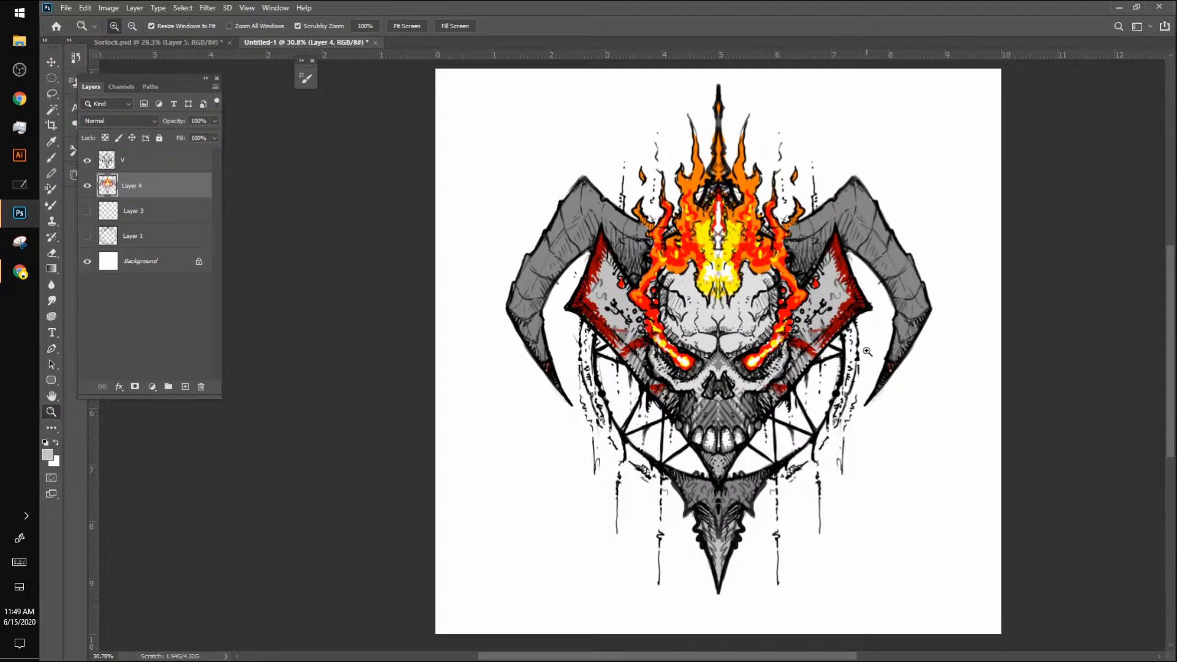
Step: Check the sketch canvas in the other drawing app, return to Photoshop and view the Sorlock.psd illustration
key("alt+Tab")
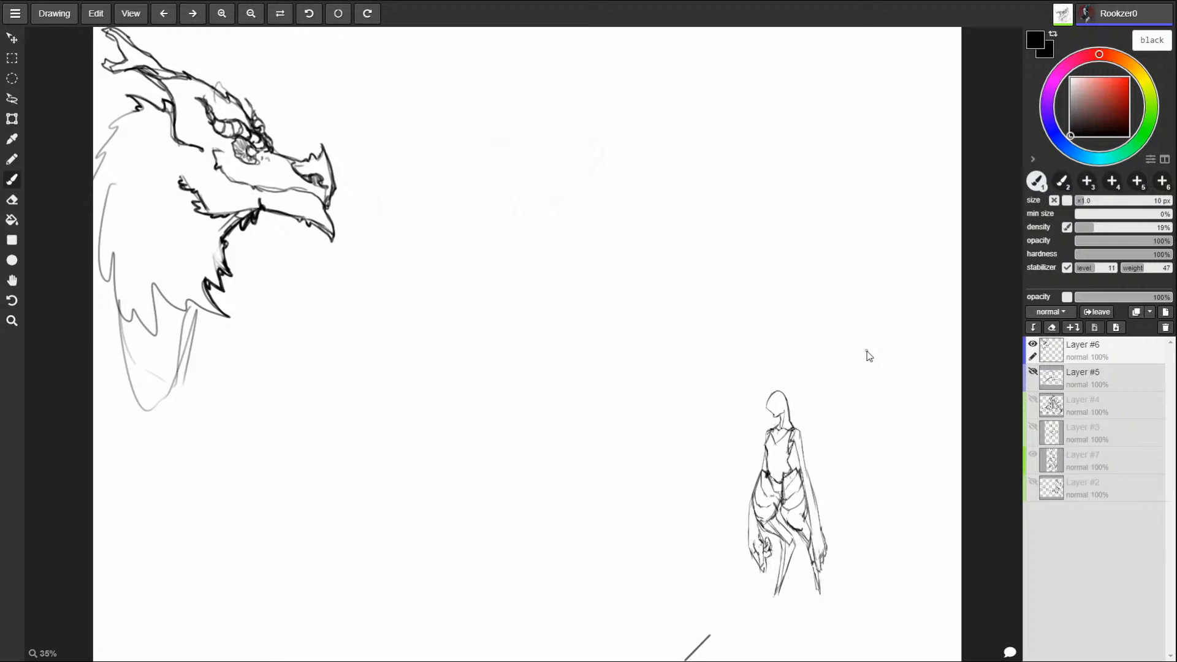
key("alt+Tab")
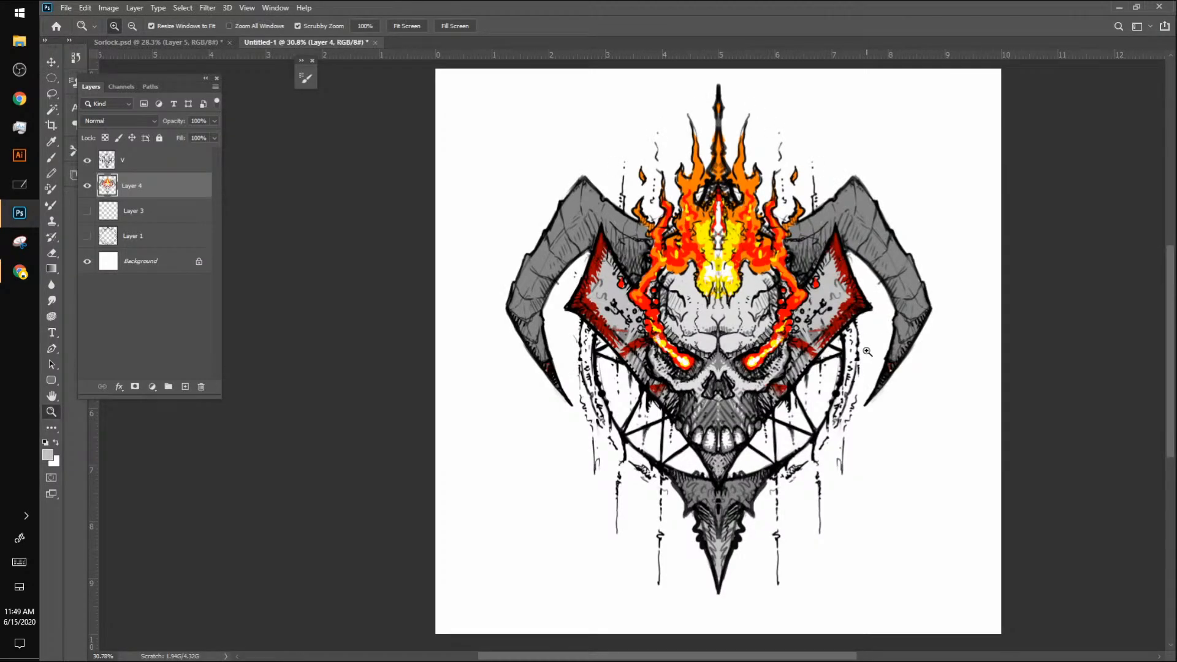
left_click(190, 47)
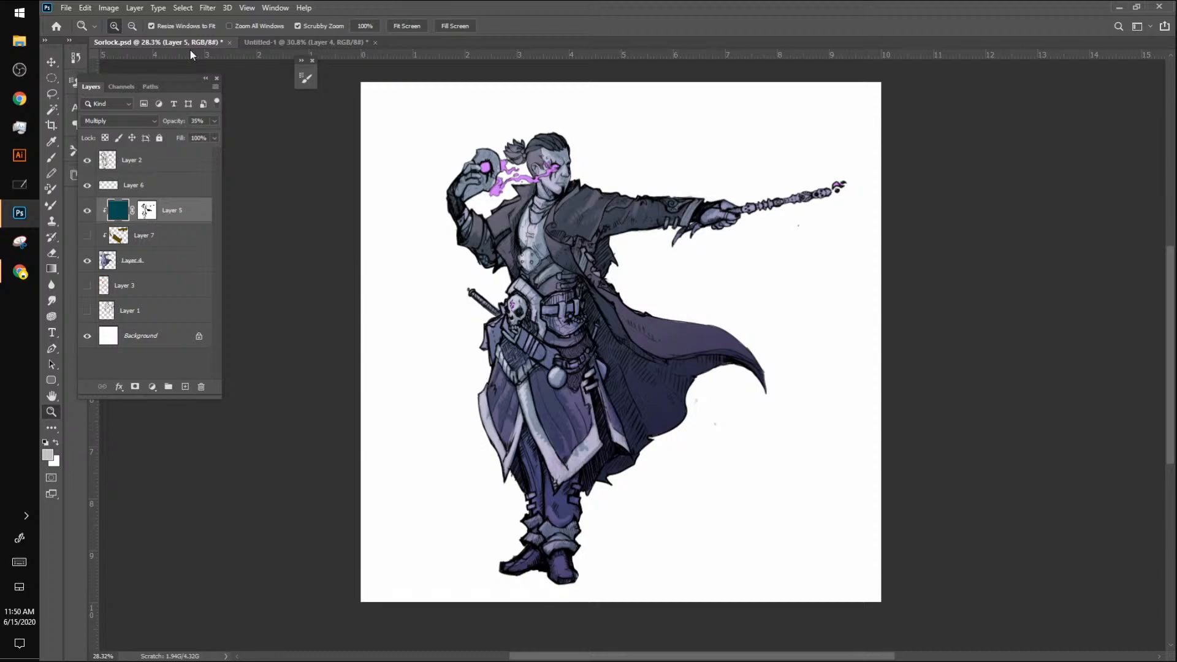